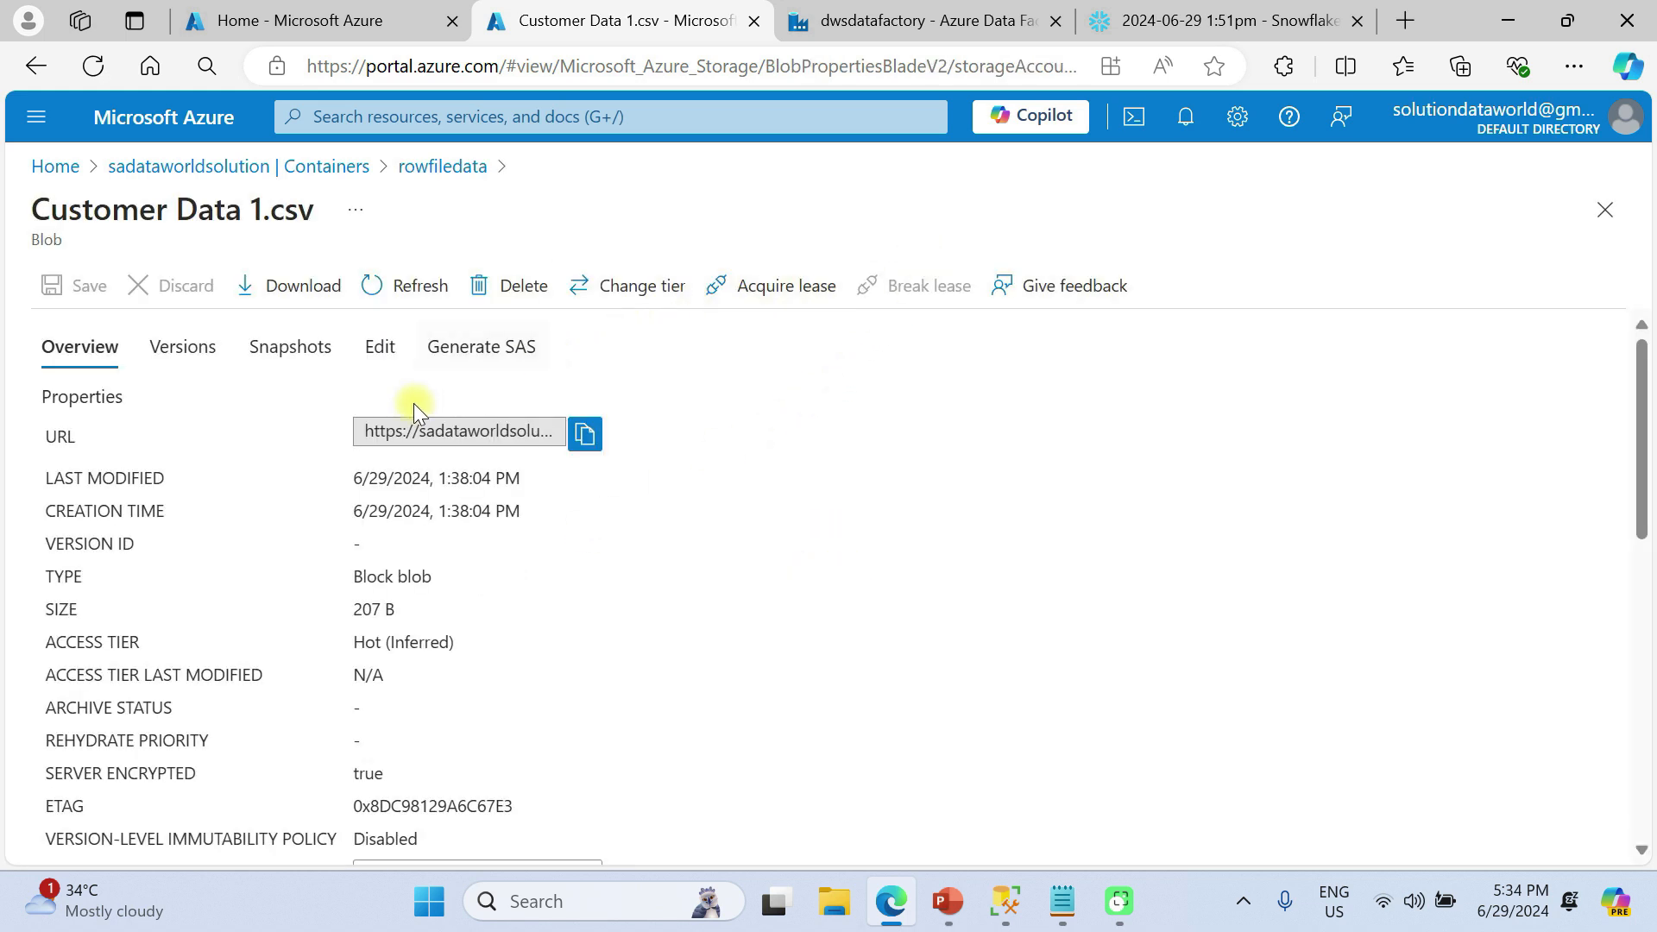
Preview Customer Data 1.csv's seven customer rows as a table, then return to the sadataworldsolution containers list
click(381, 354)
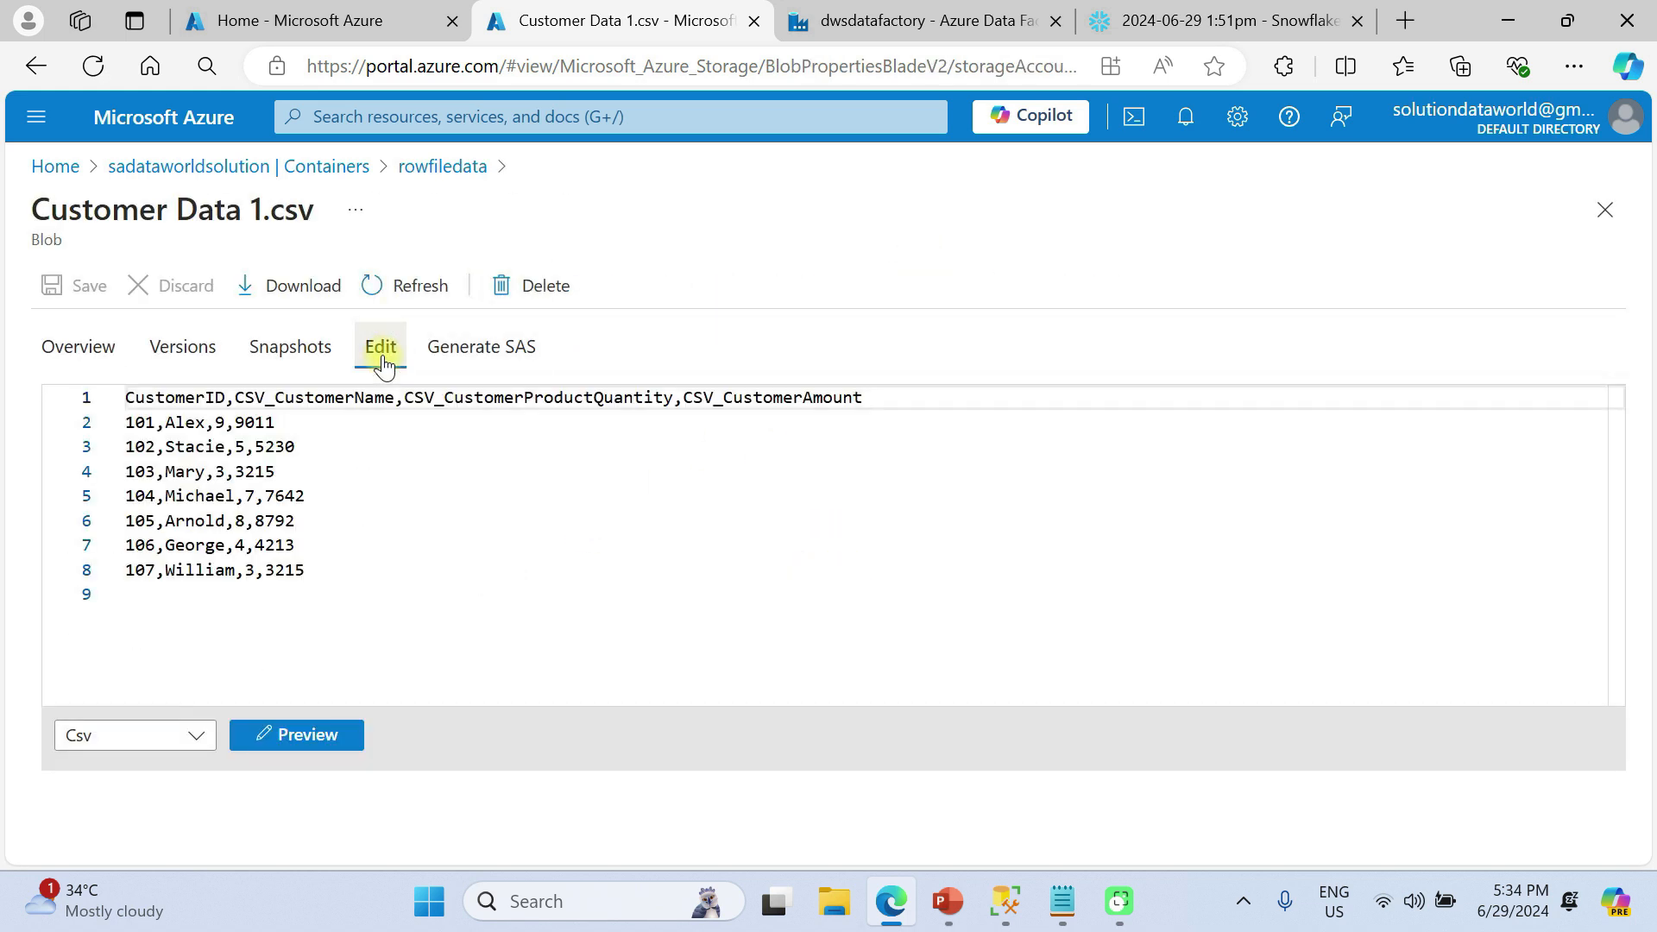
click(307, 727)
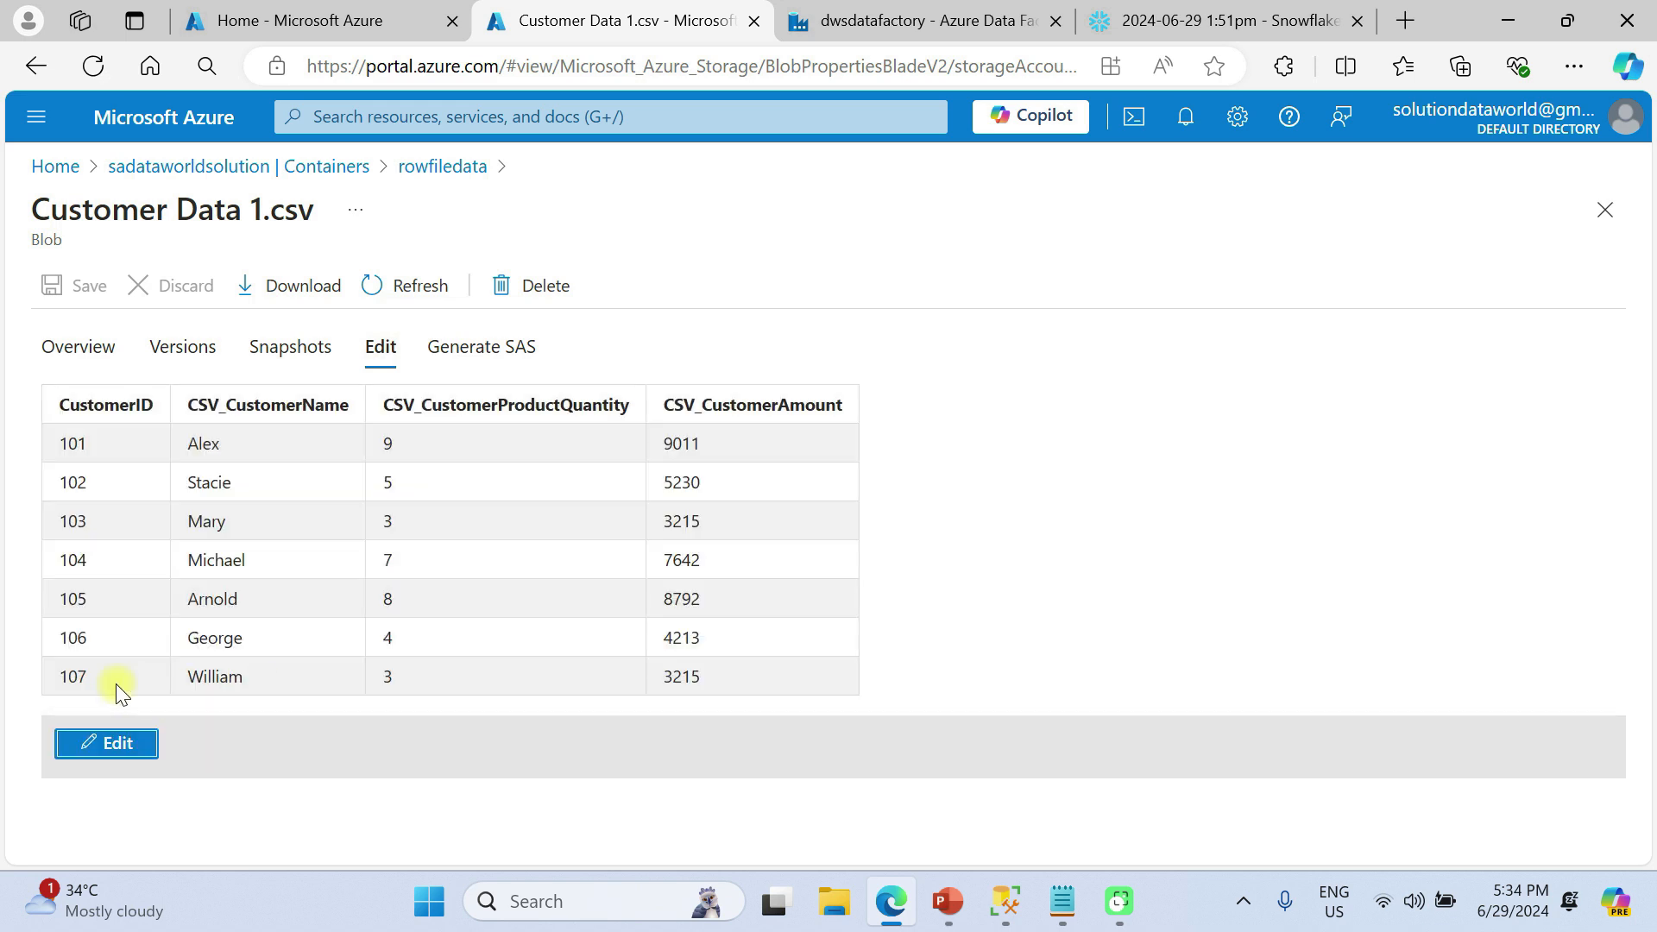
click(147, 166)
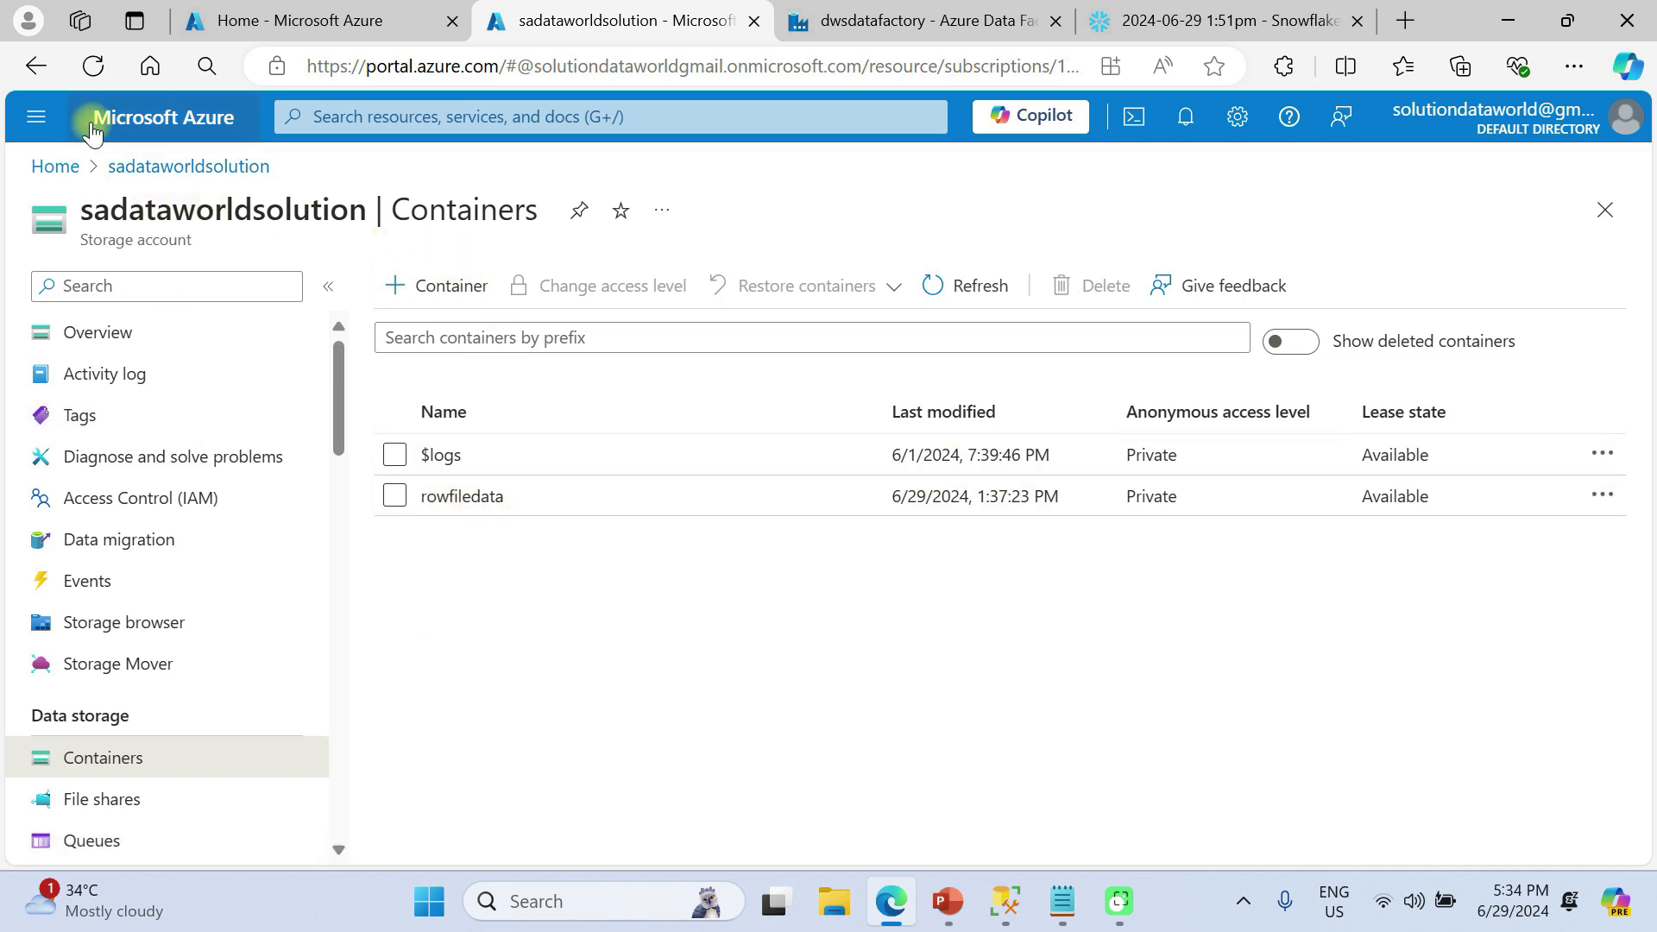
Use Change Connection to reconnect the customerdata query window to the Azure SQL server with SQL Server authentication
click(1018, 902)
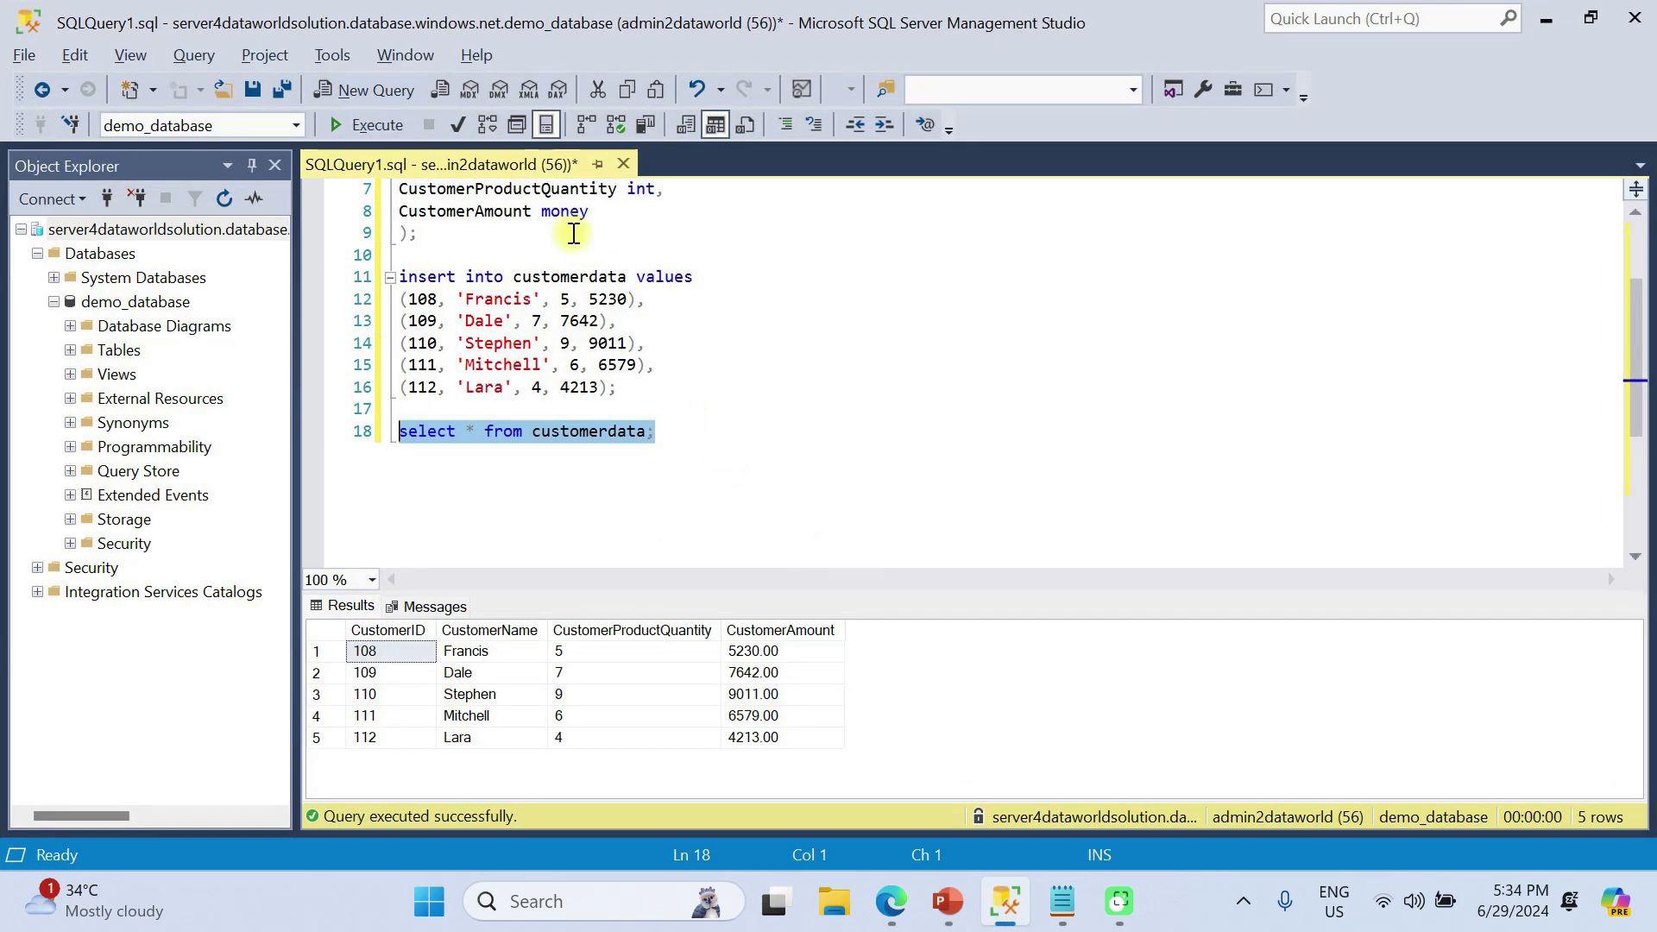
scroll(573, 233, up, 2)
right_click(887, 324)
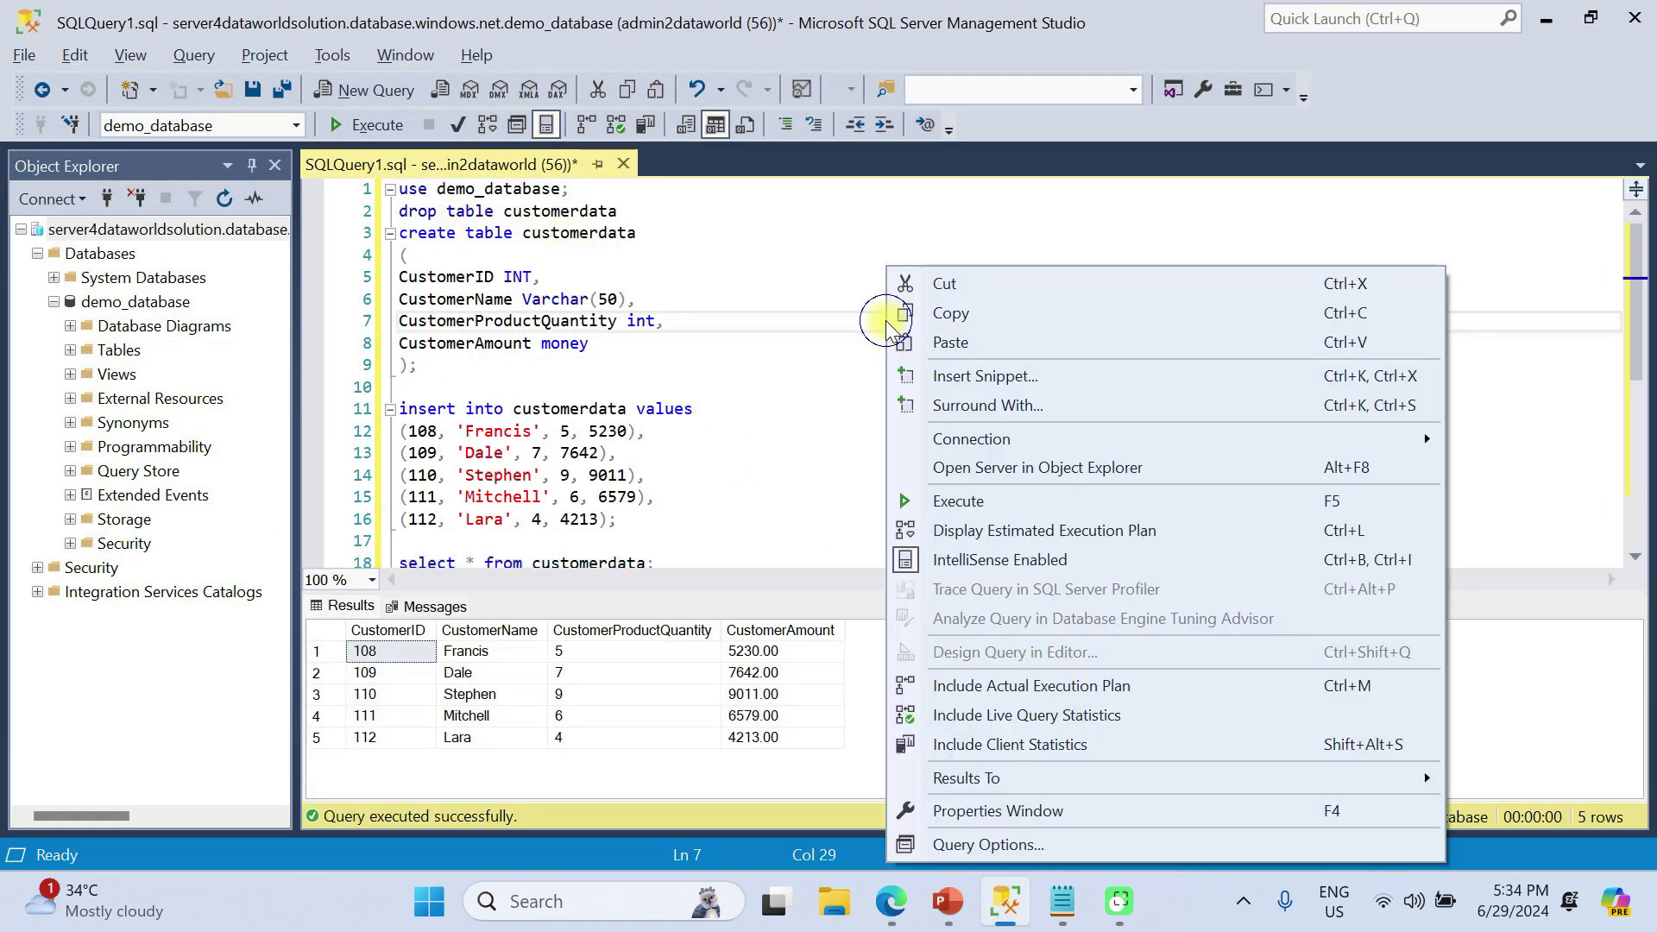
click(988, 435)
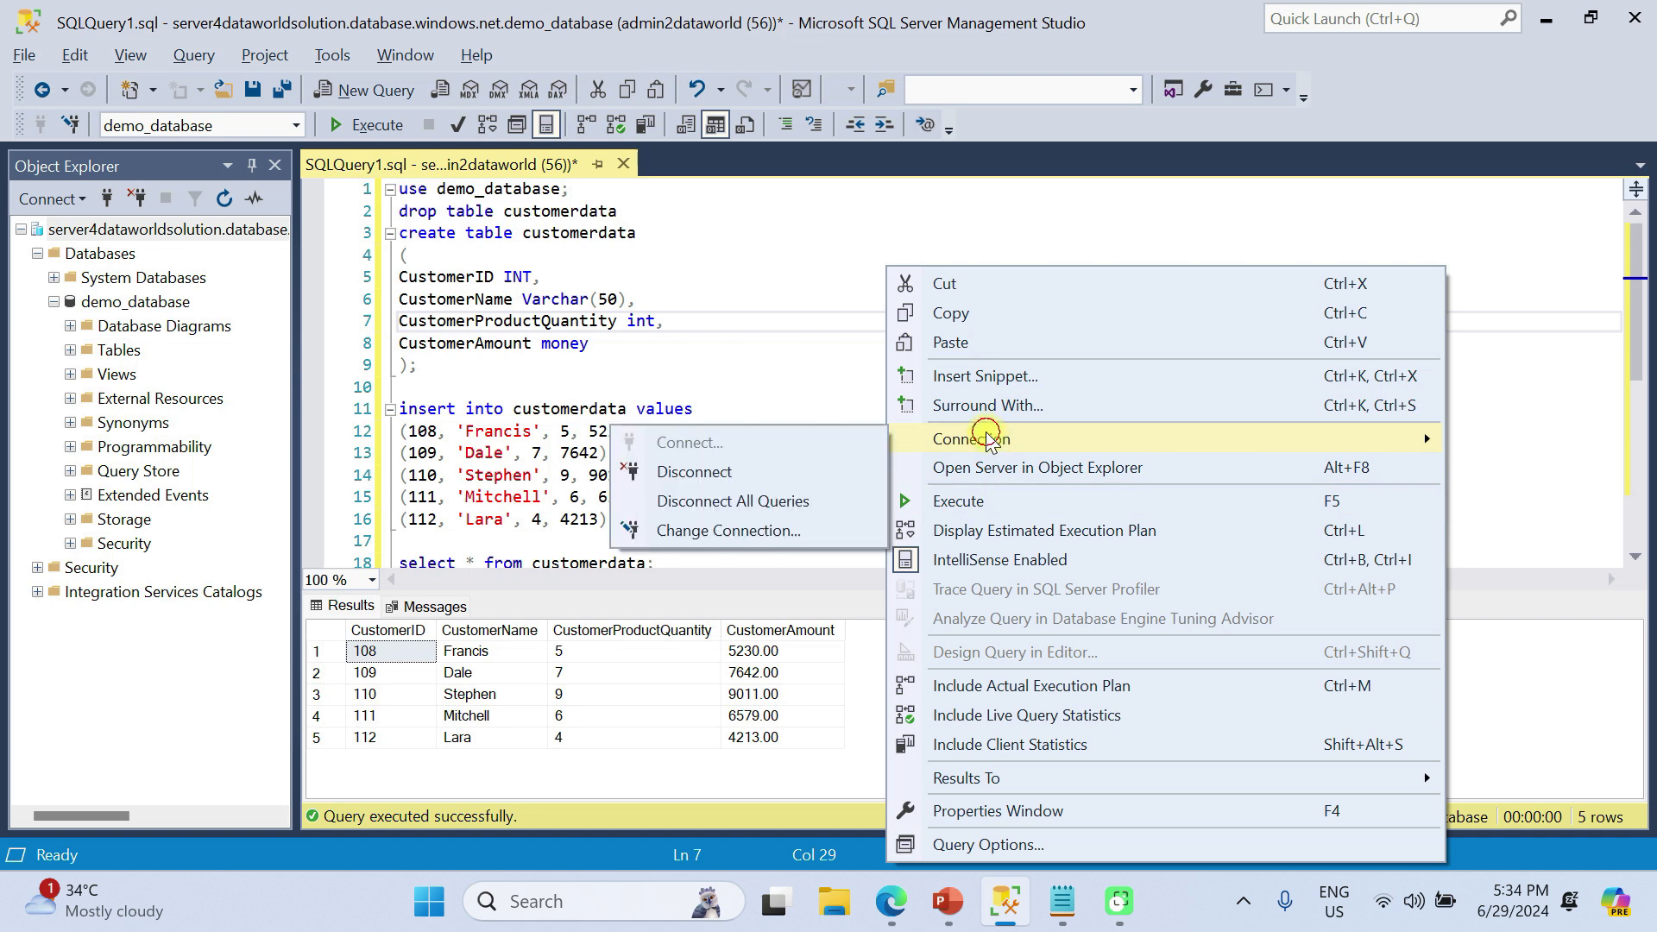
click(767, 532)
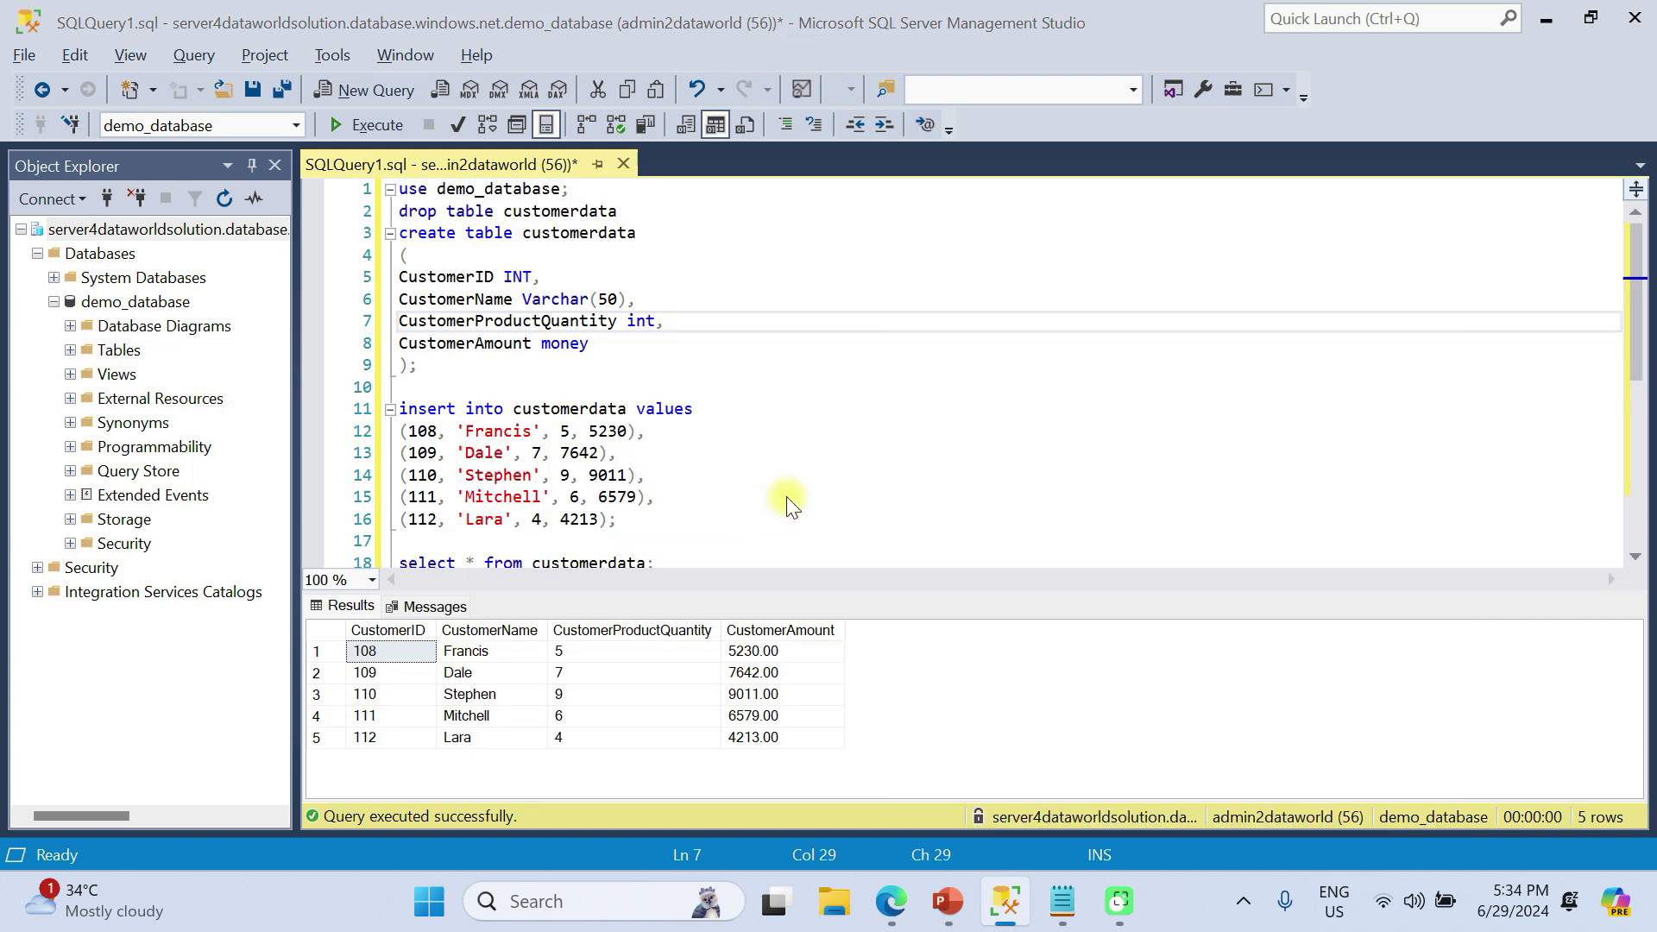
click(1049, 282)
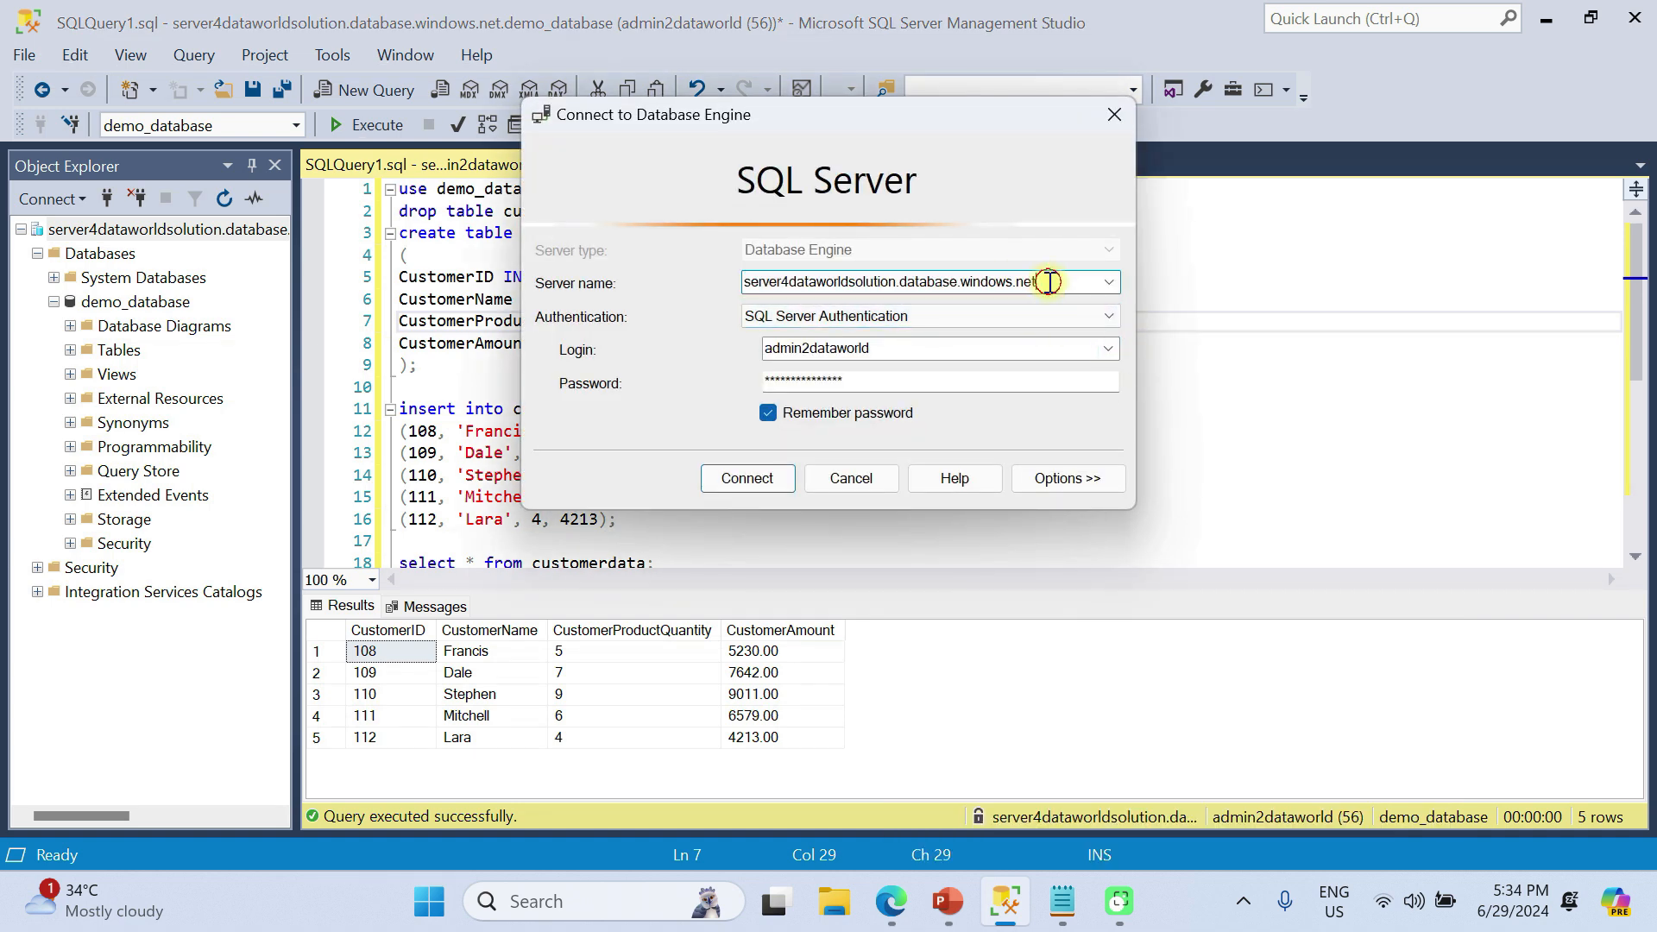
drag(1050, 282, 645, 290)
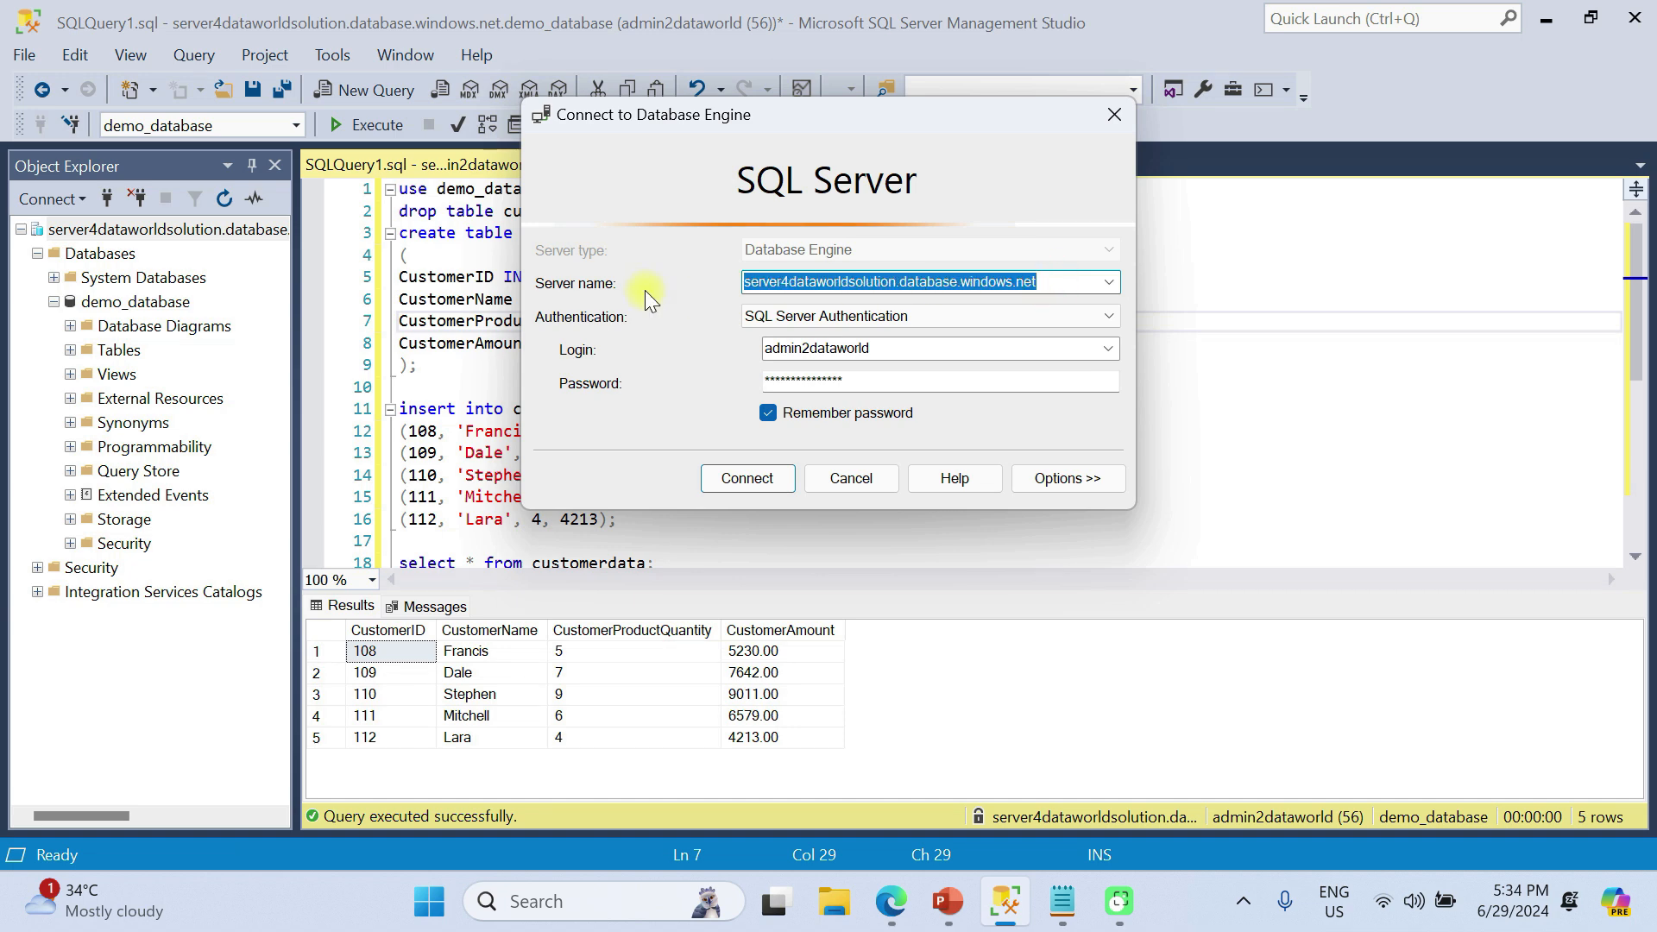
click(715, 479)
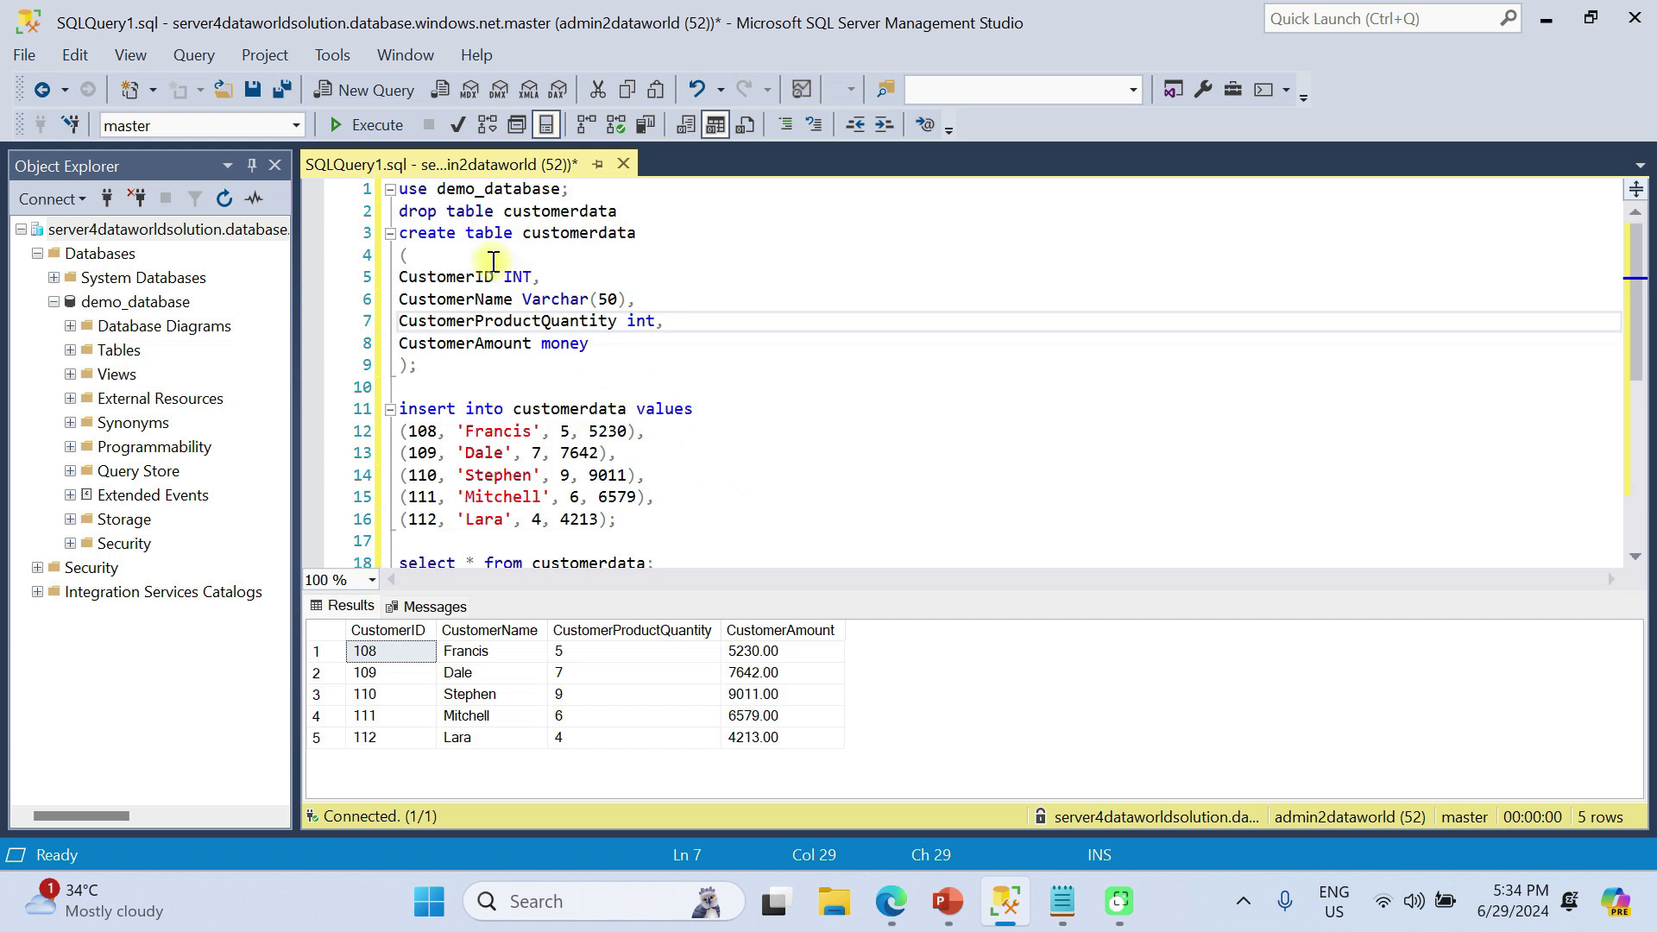
Run the drop table customerdata line, then the create, insert and select statements, against master
drag(632, 211, 345, 212)
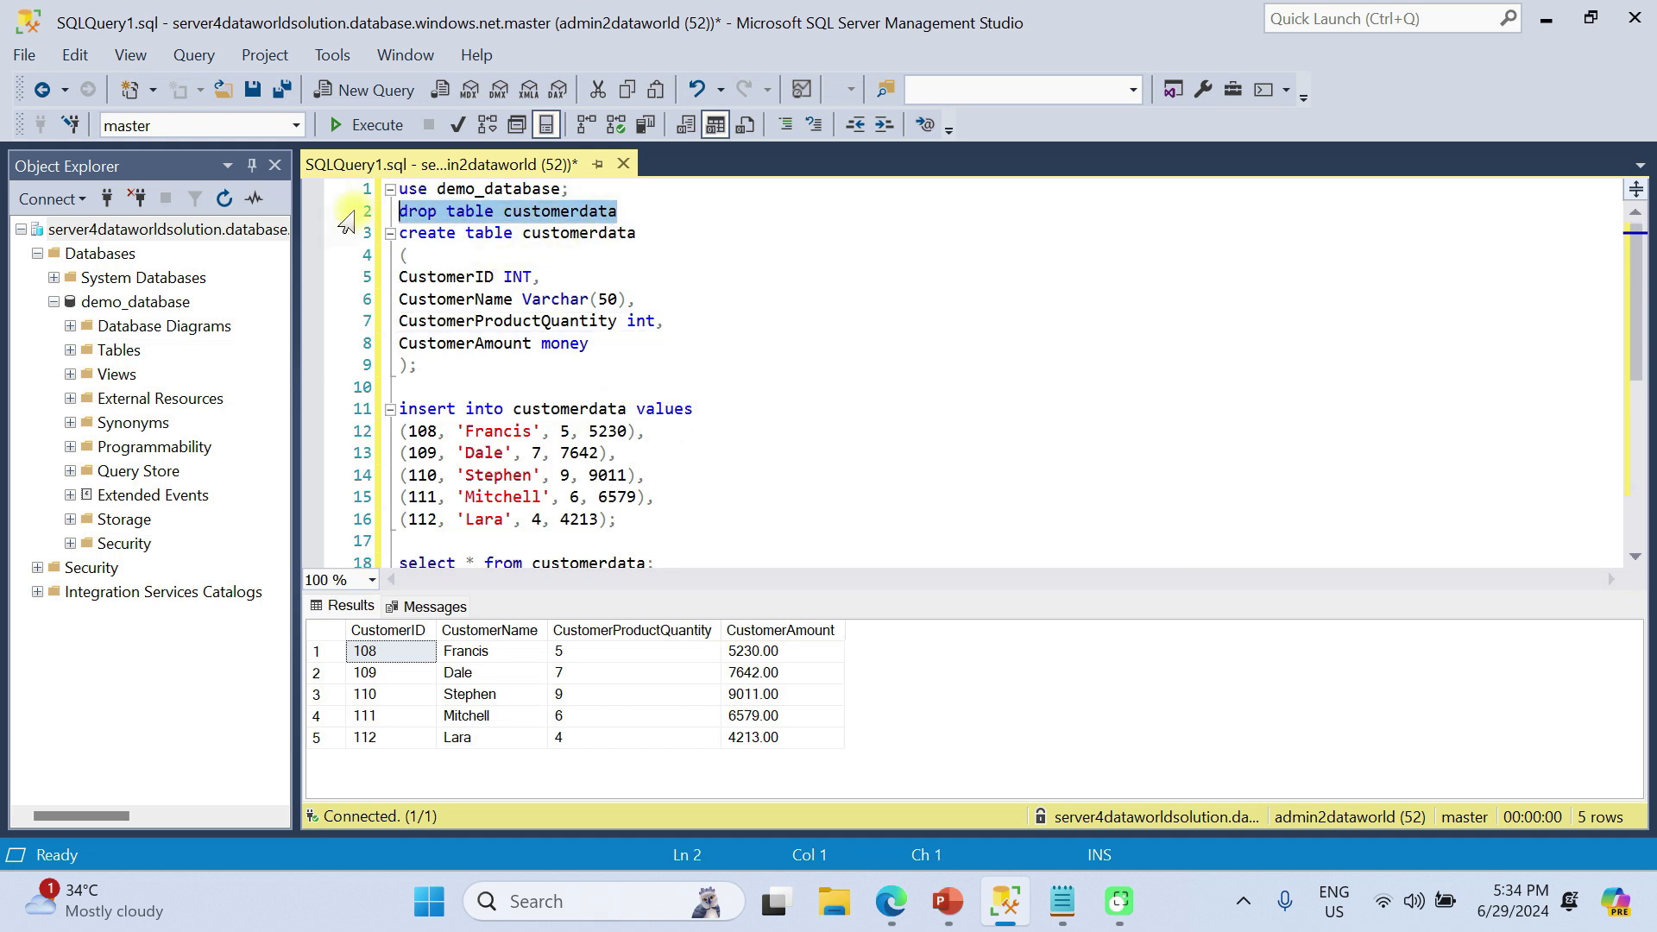
click(378, 126)
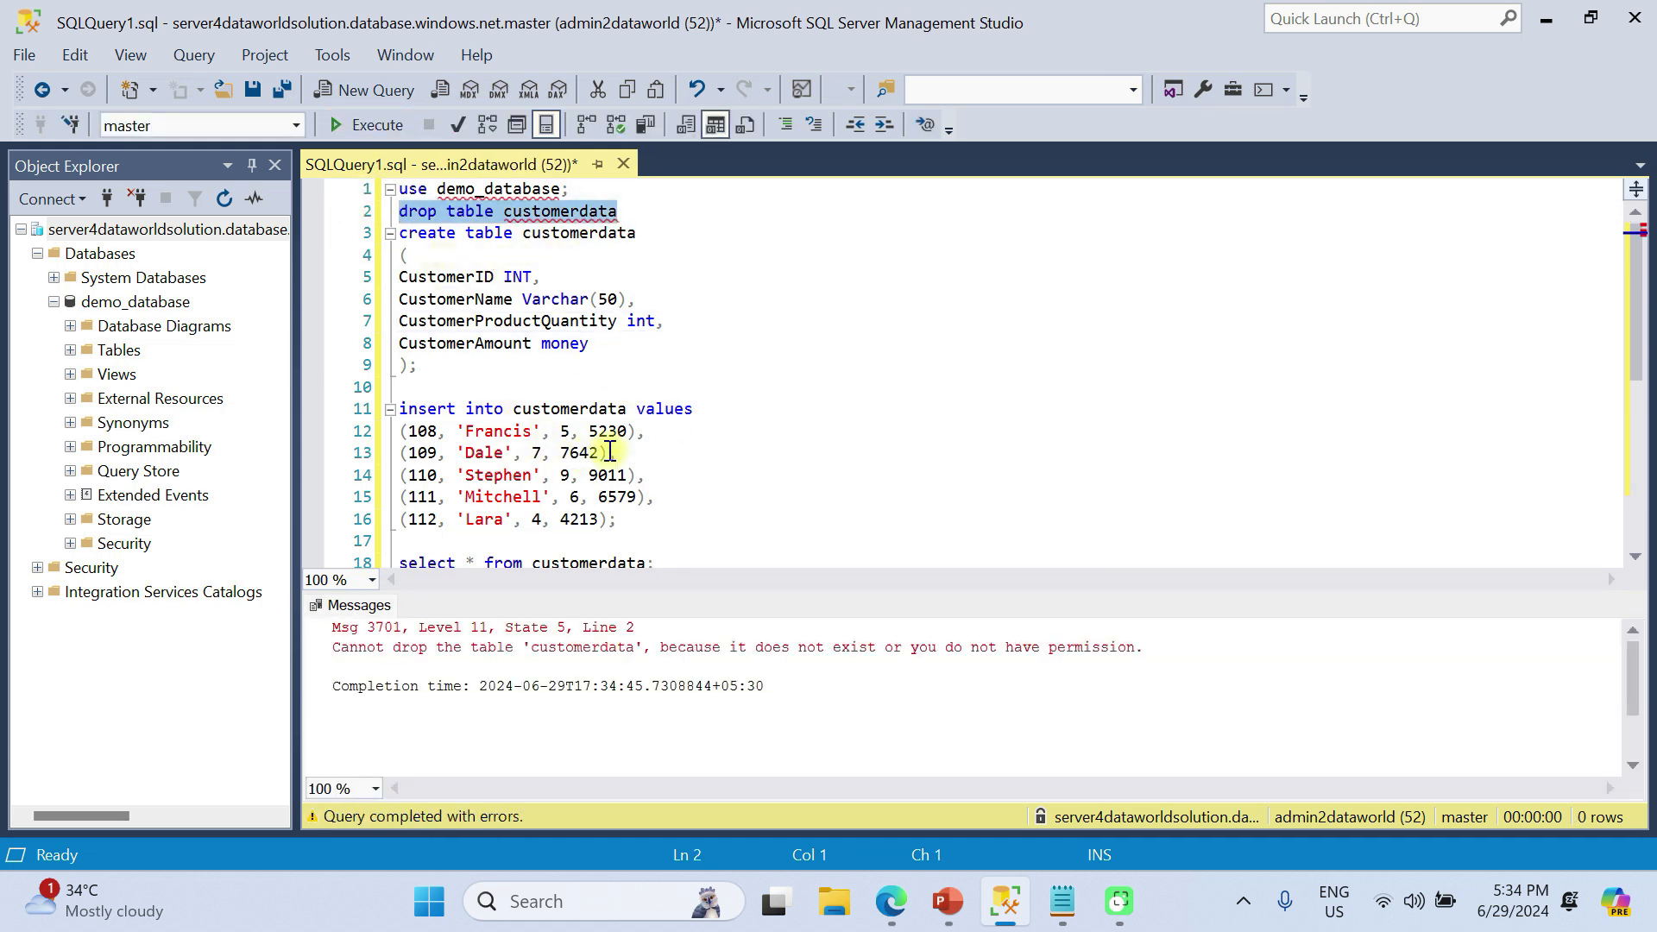
drag(437, 366, 377, 257)
click(377, 256)
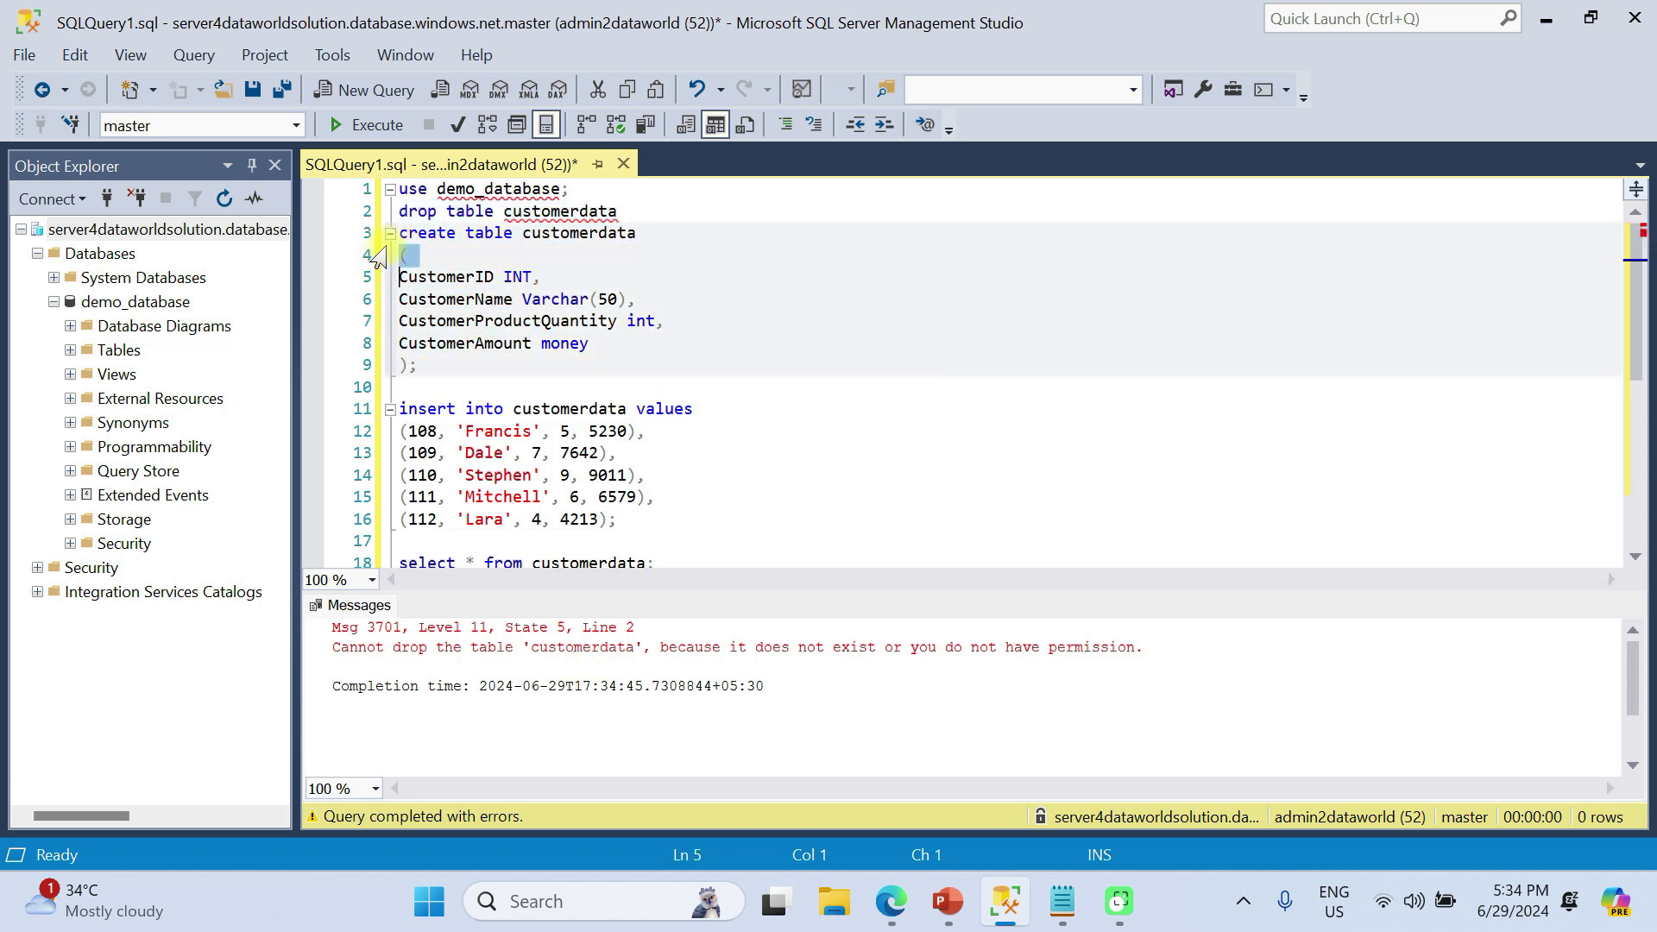
click(427, 366)
drag(397, 233, 724, 534)
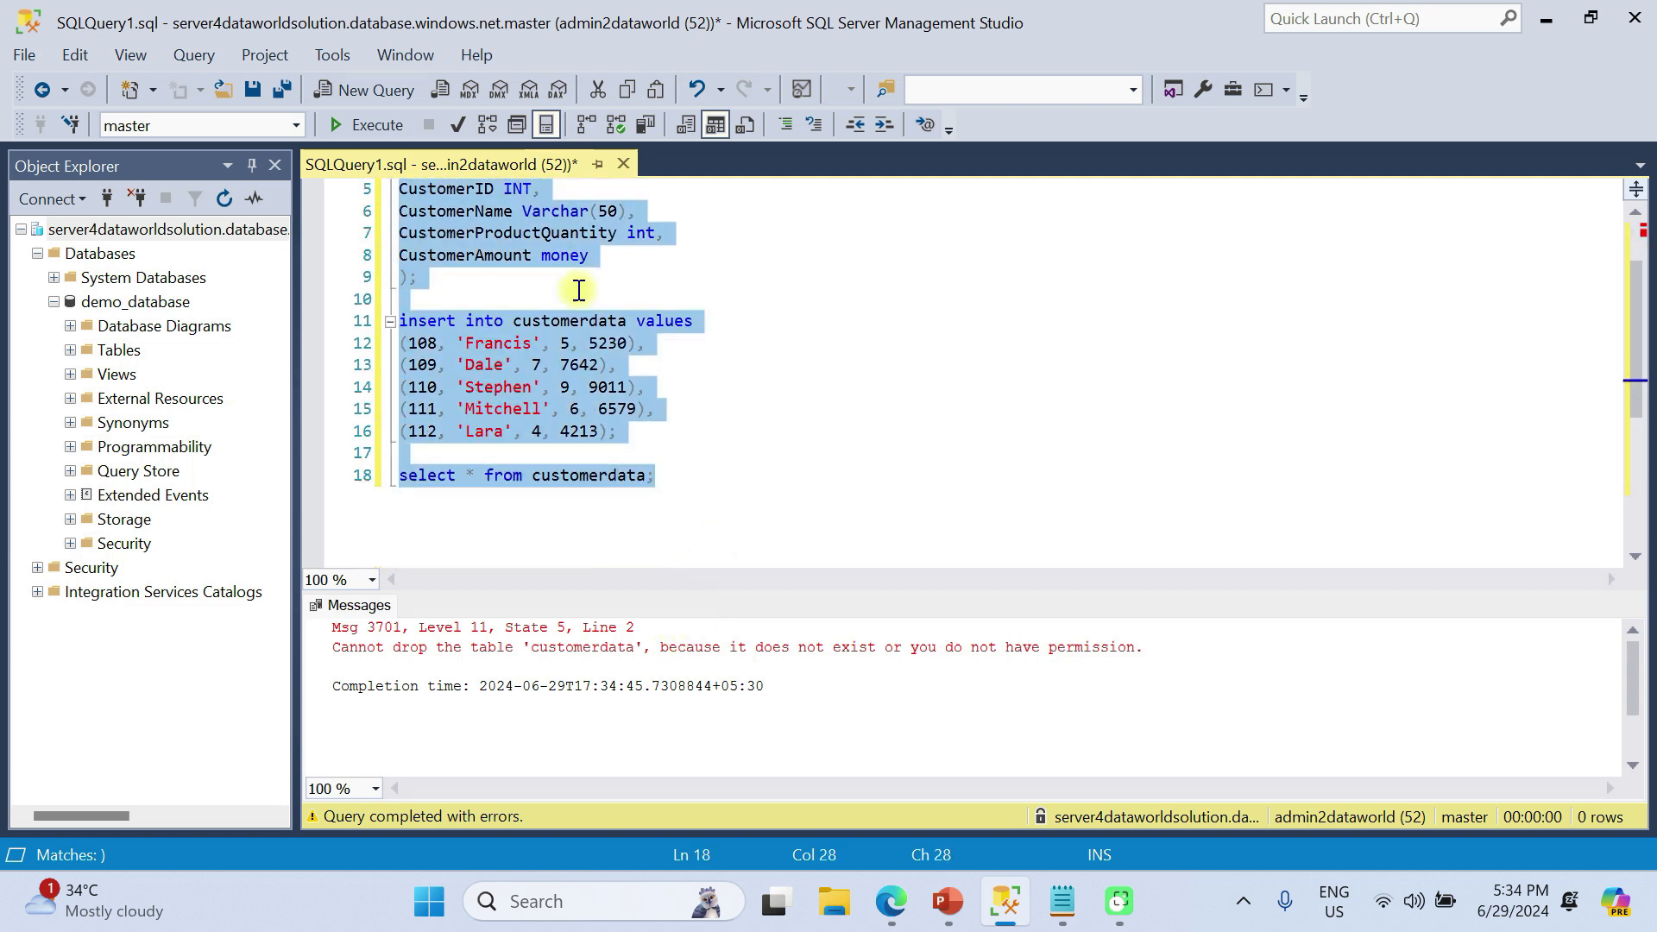
click(370, 125)
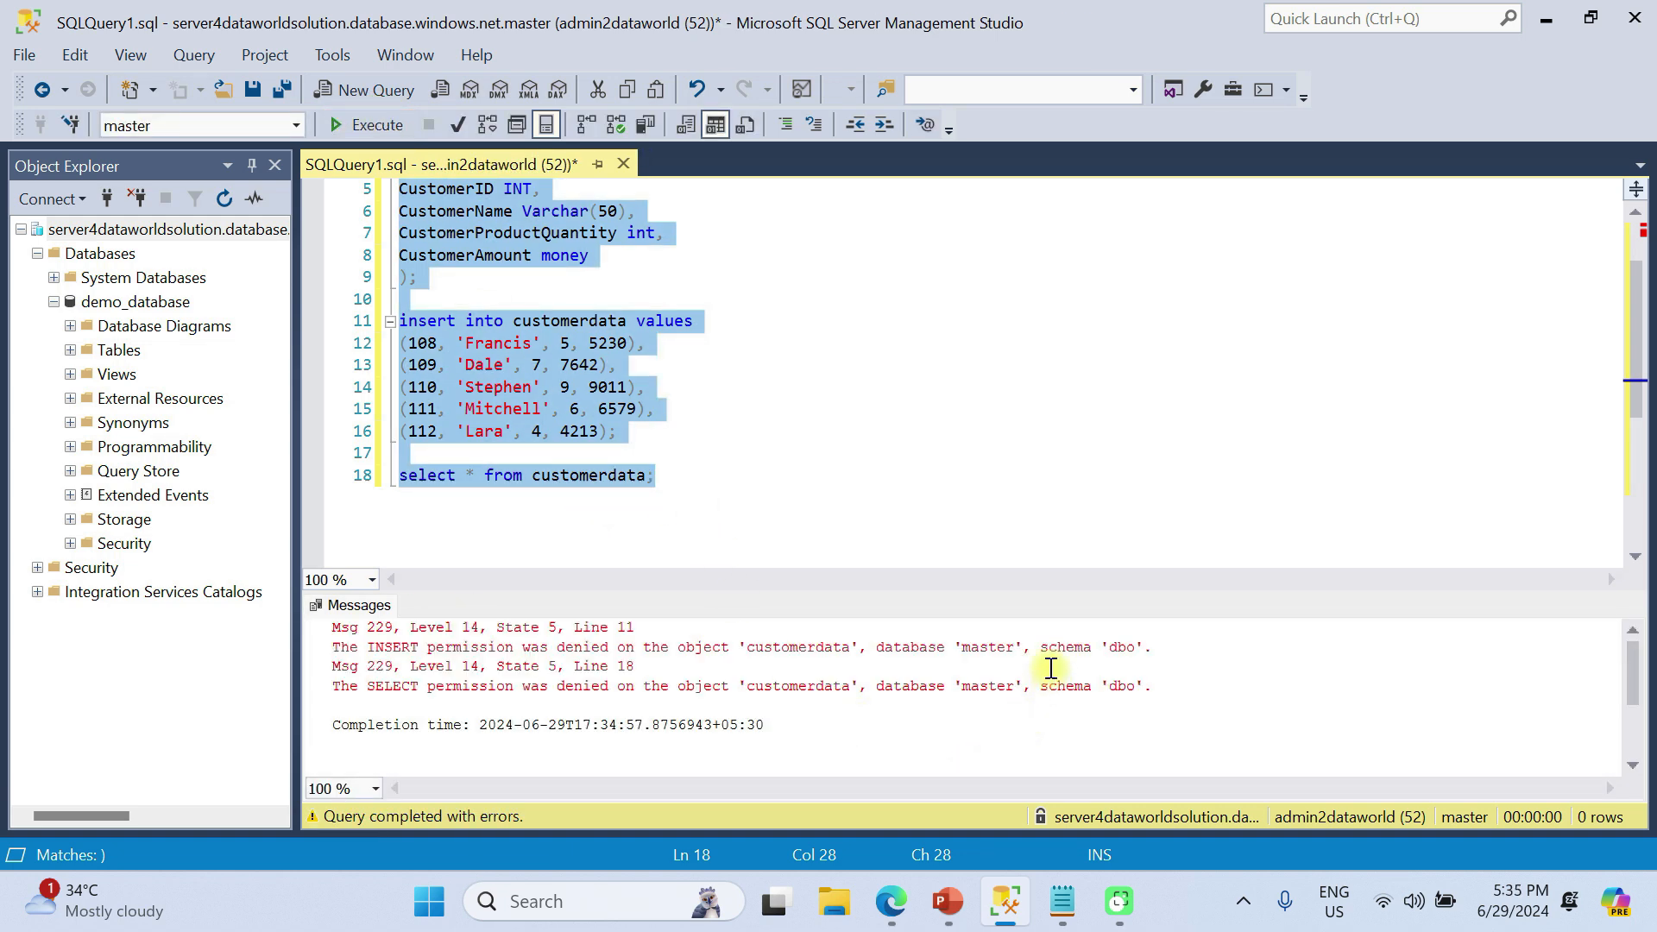
Switch the database to demo_database and rerun the drop, create, insert and select statements for customerdata
click(296, 125)
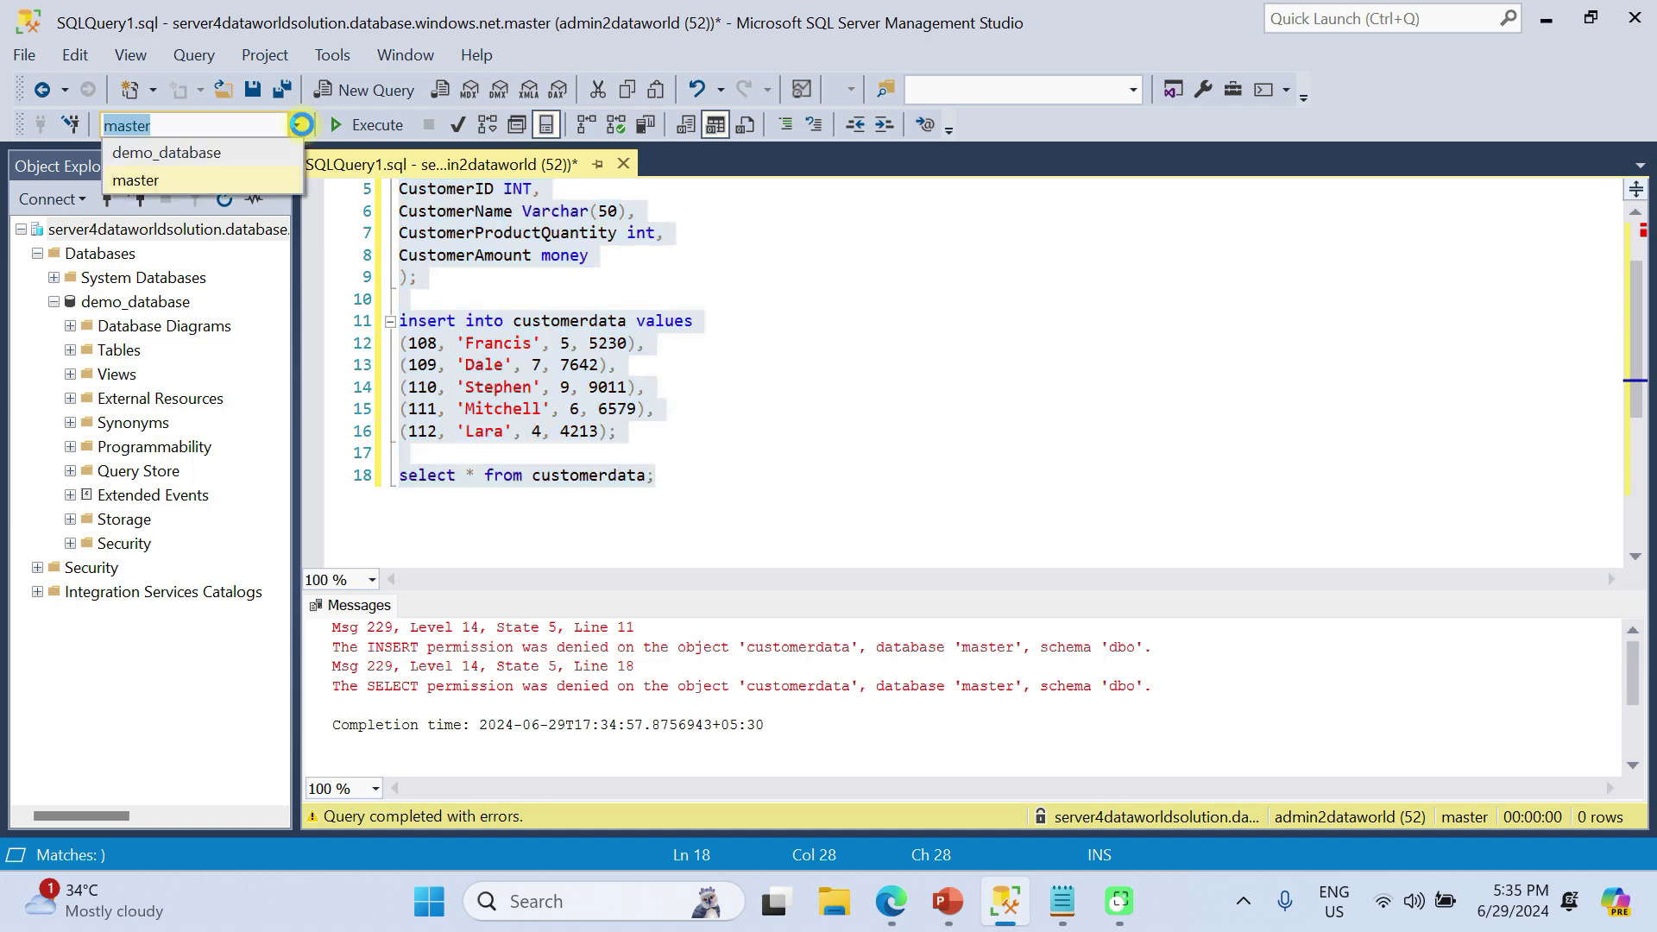
click(160, 154)
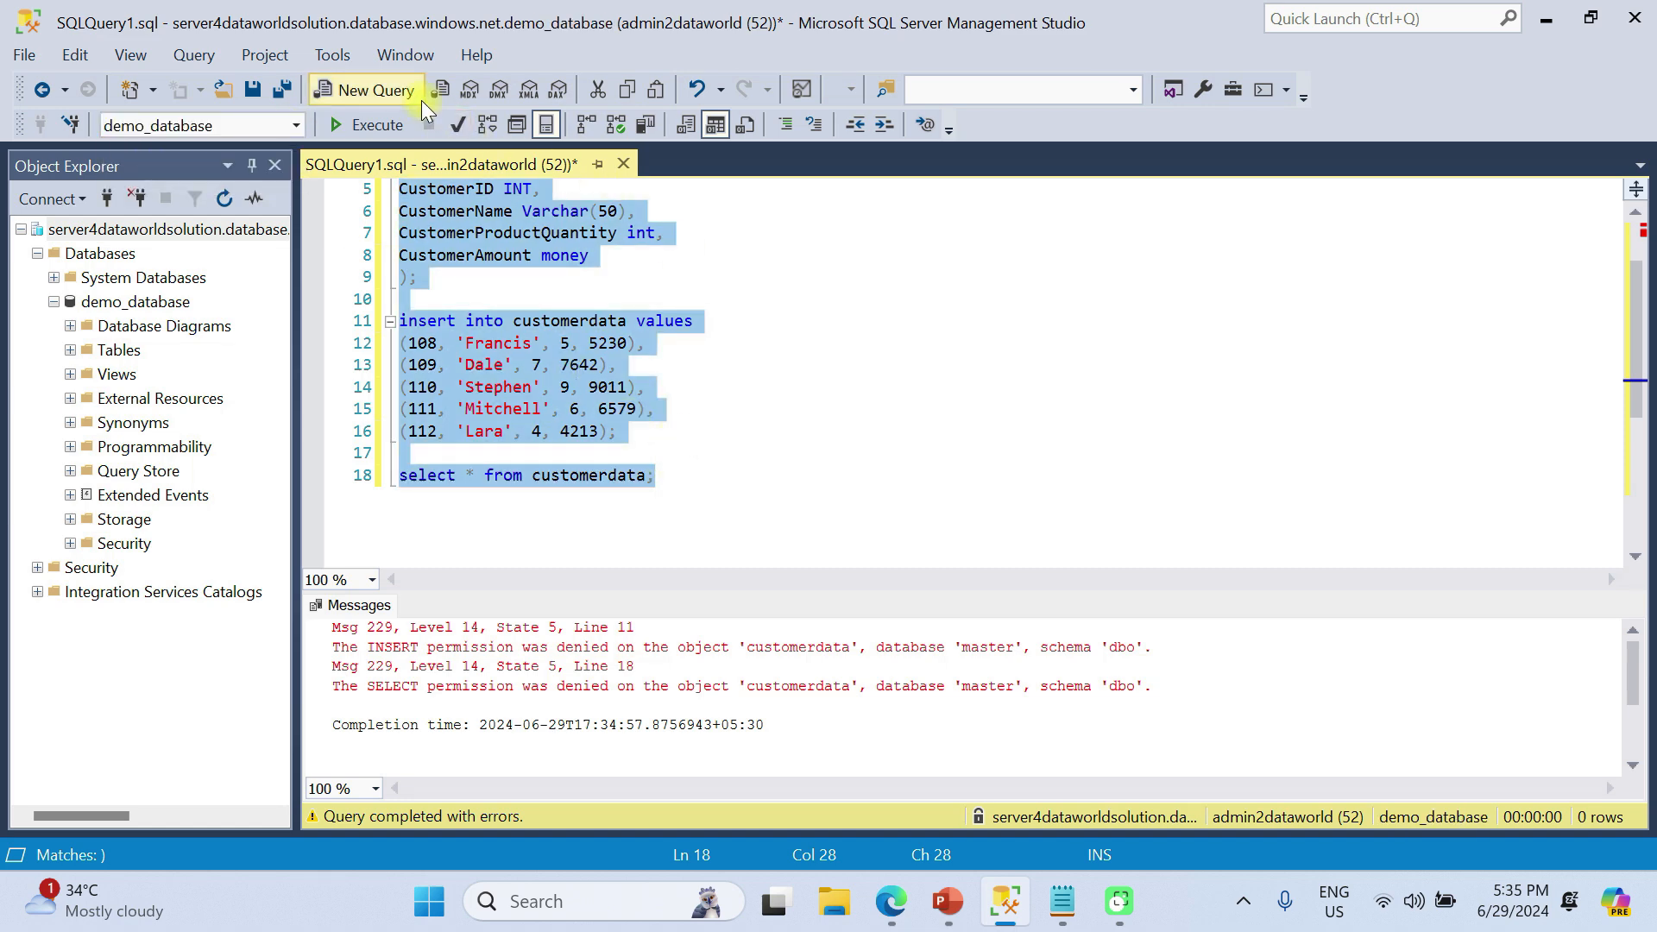
click(376, 126)
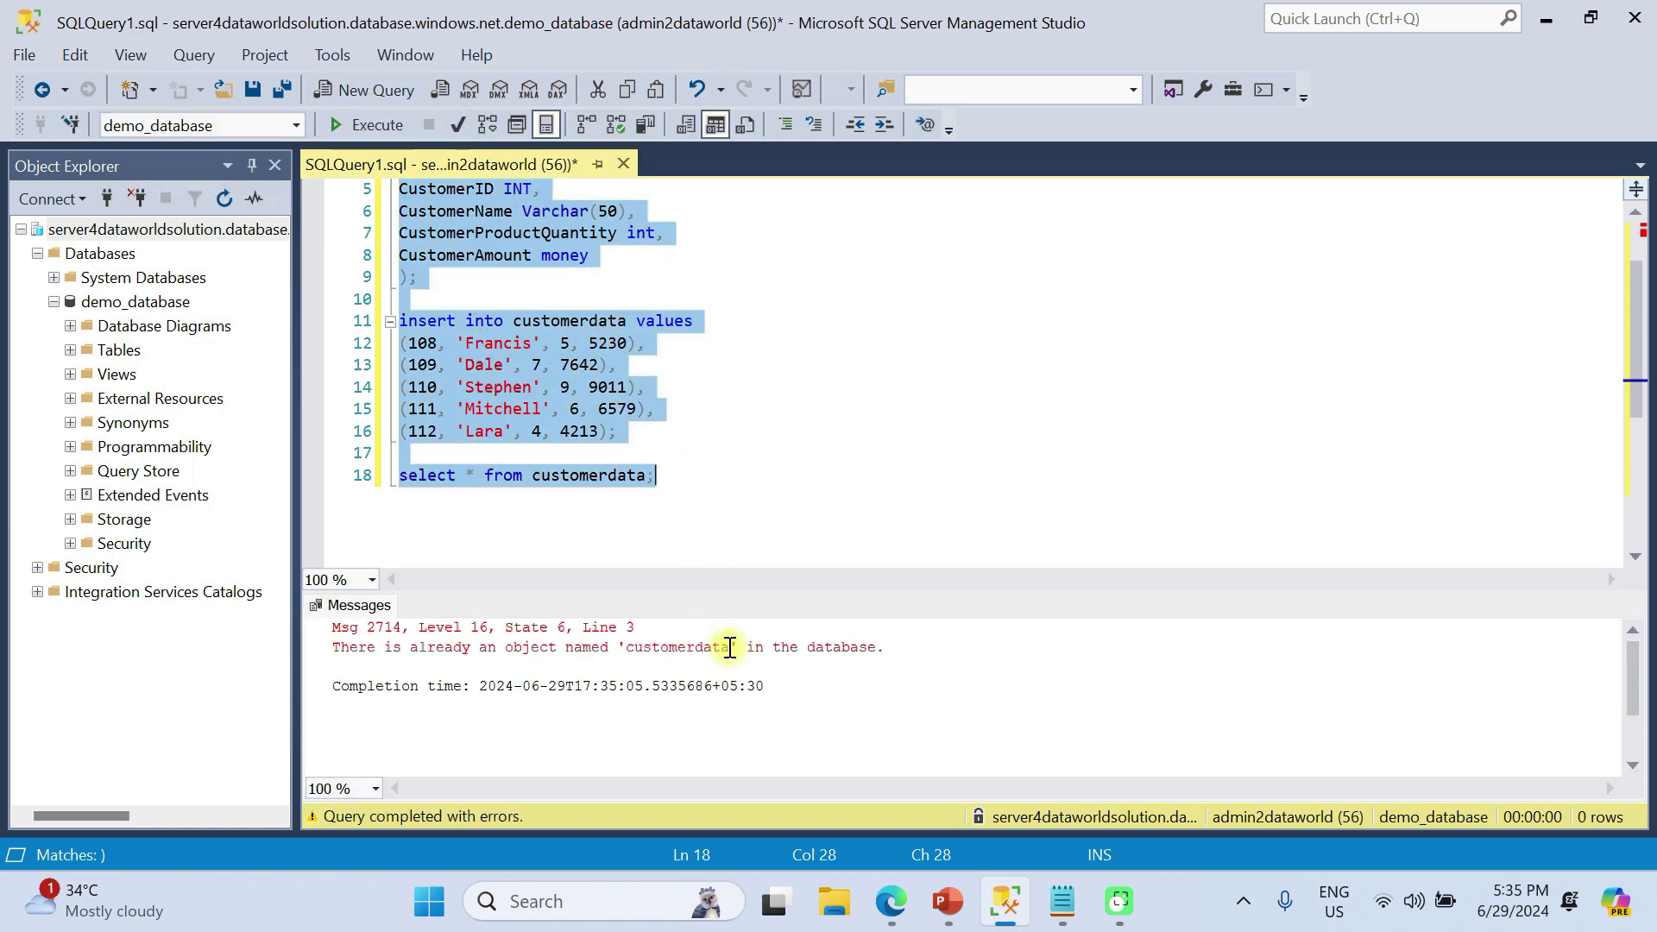
click(771, 349)
scroll(771, 352, up, 2)
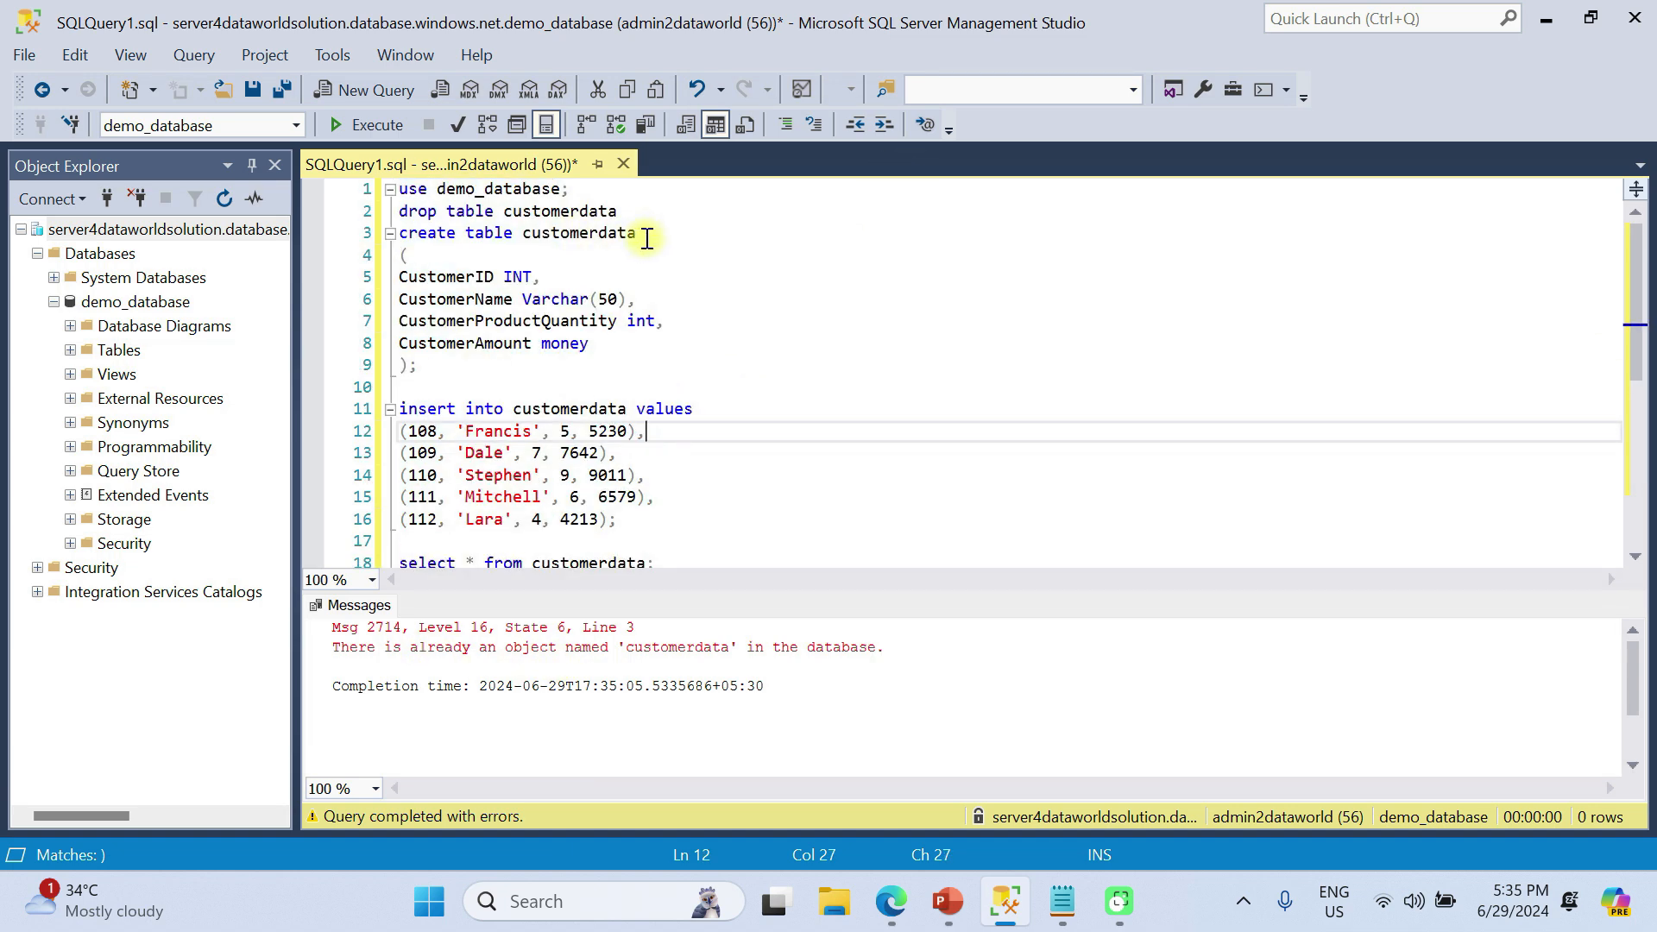
drag(618, 211, 397, 212)
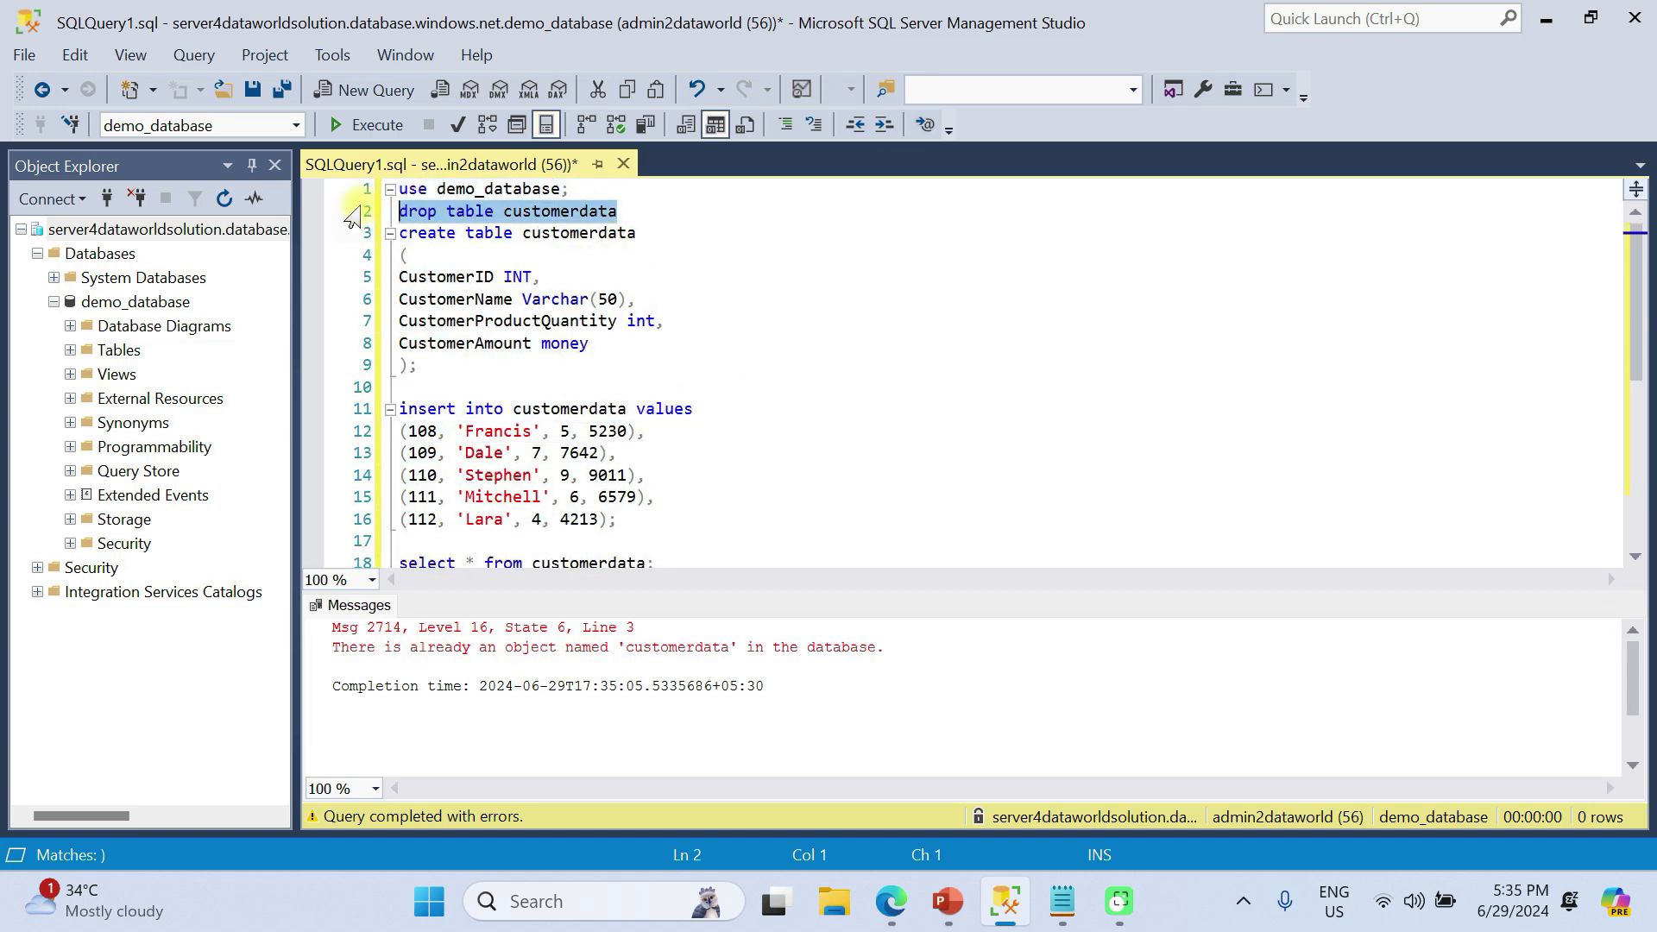
click(368, 127)
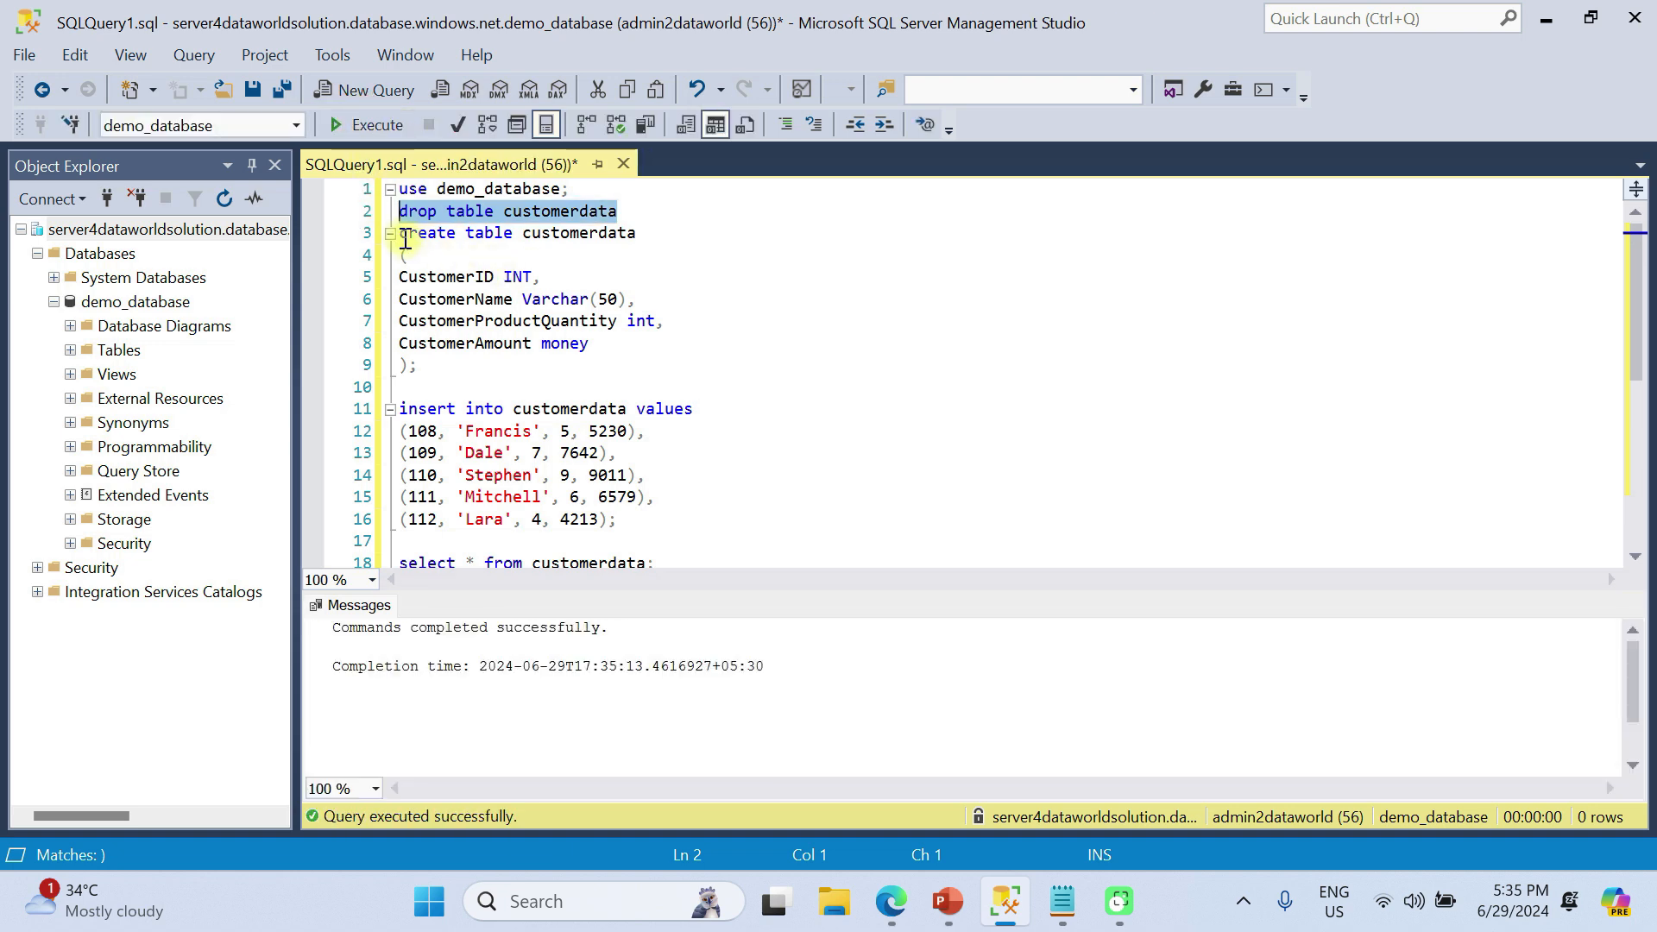
drag(402, 236, 851, 677)
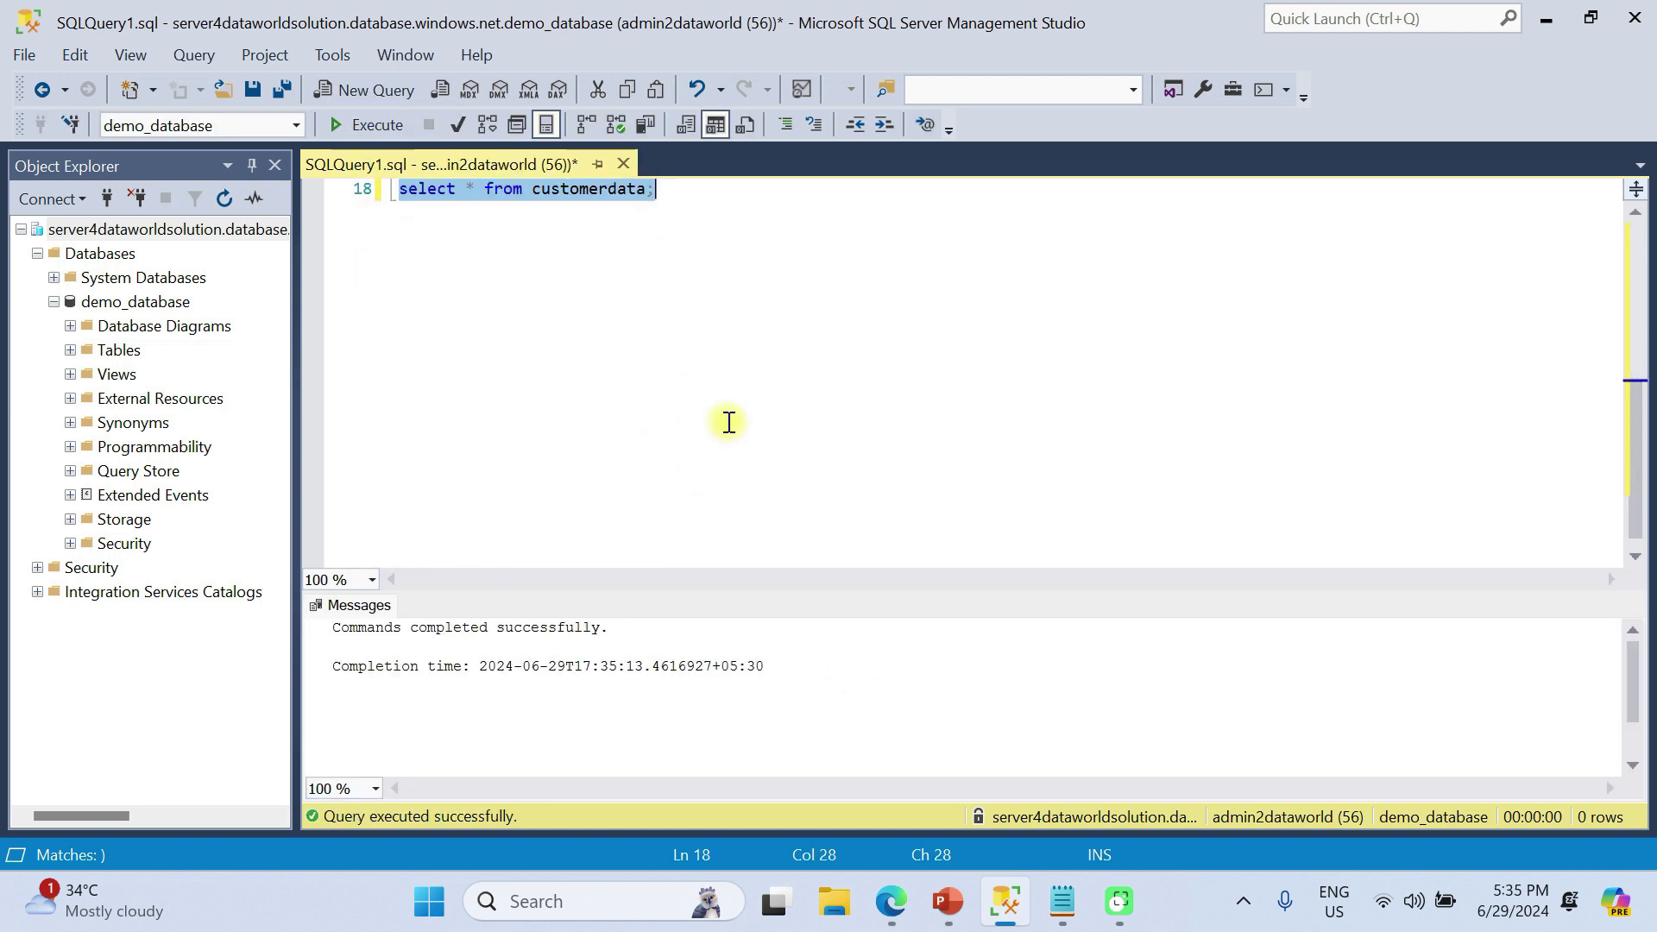
click(364, 126)
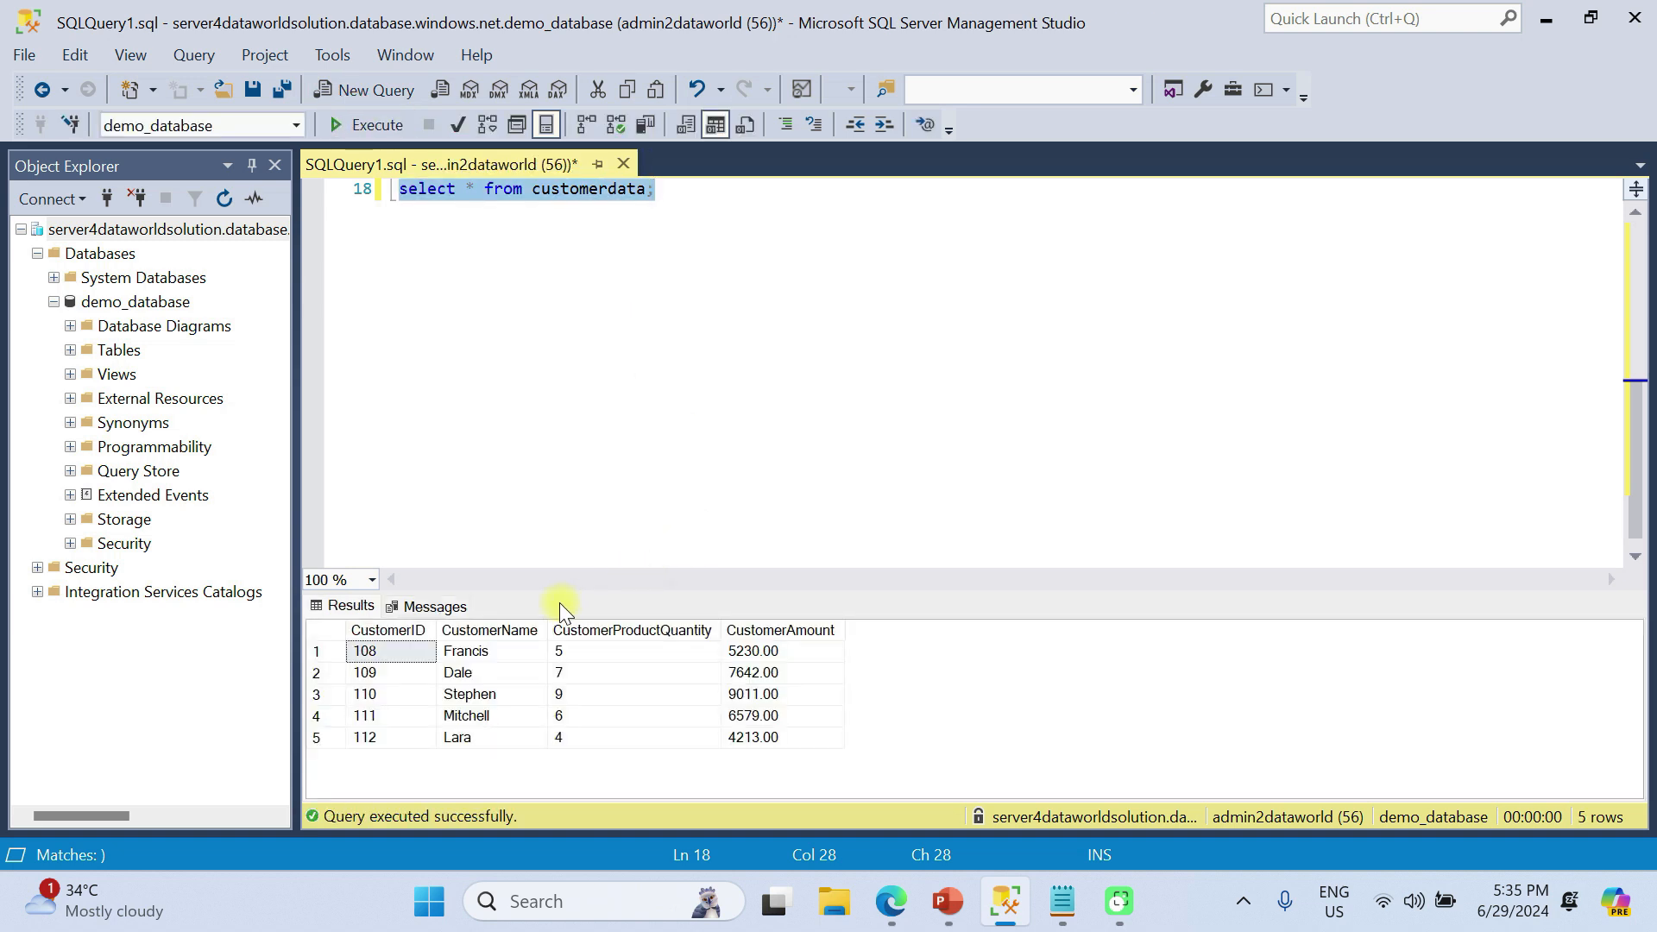
Copy the table name customerdata from the select line and return to the browser
scroll(477, 314, up, 3)
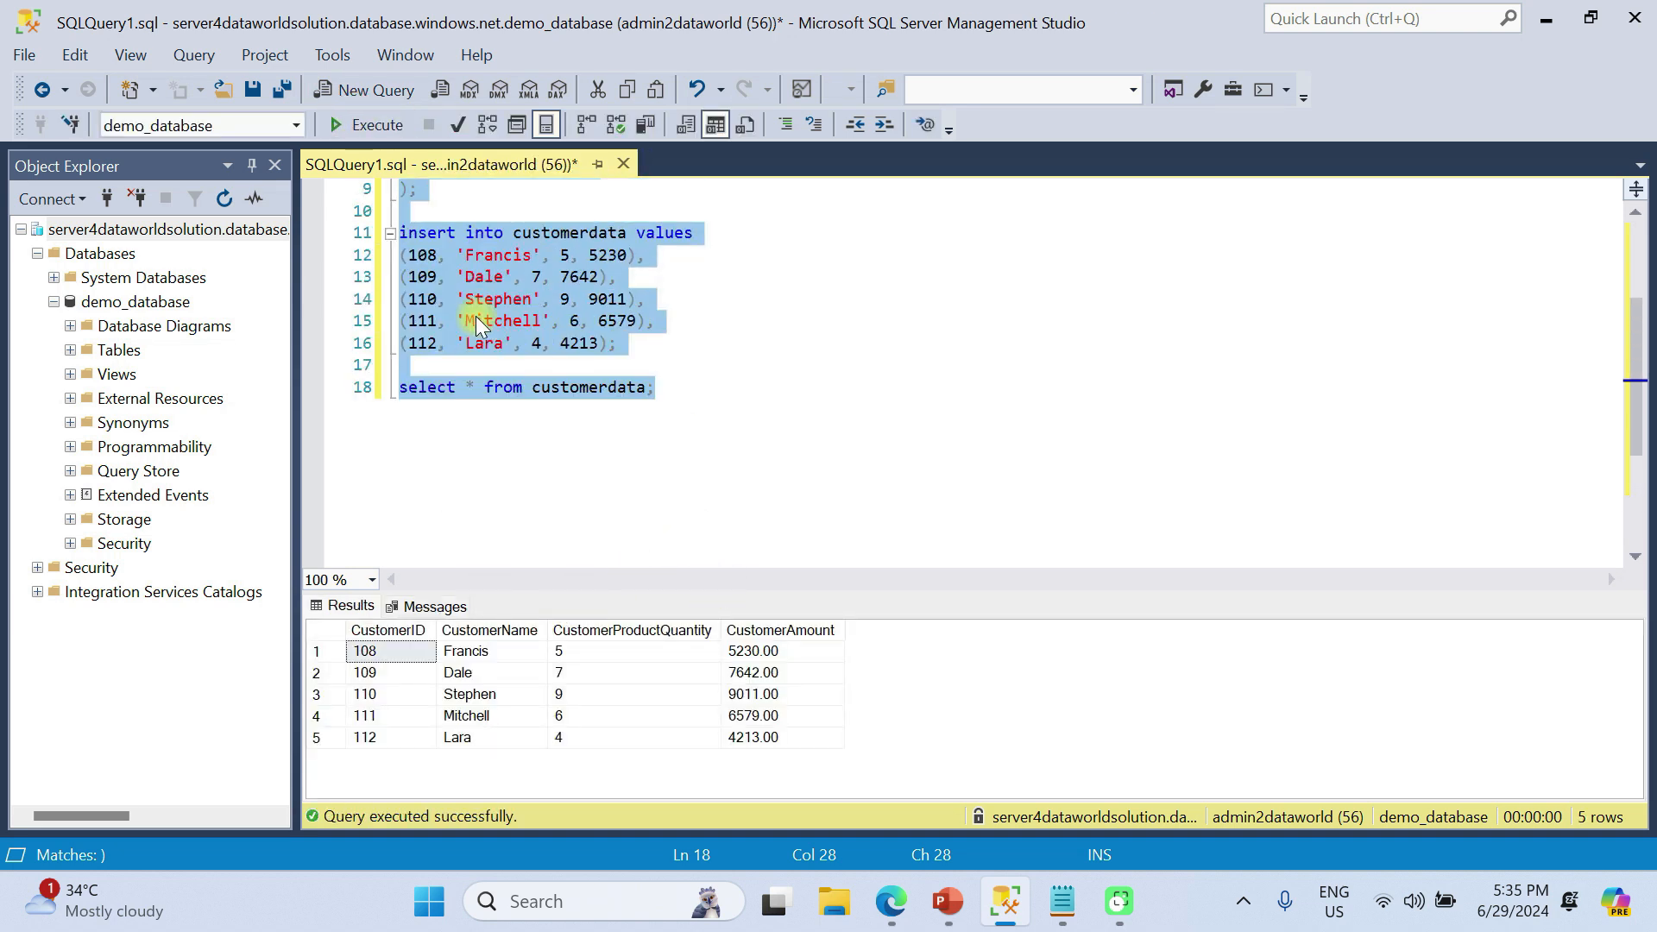
click(576, 387)
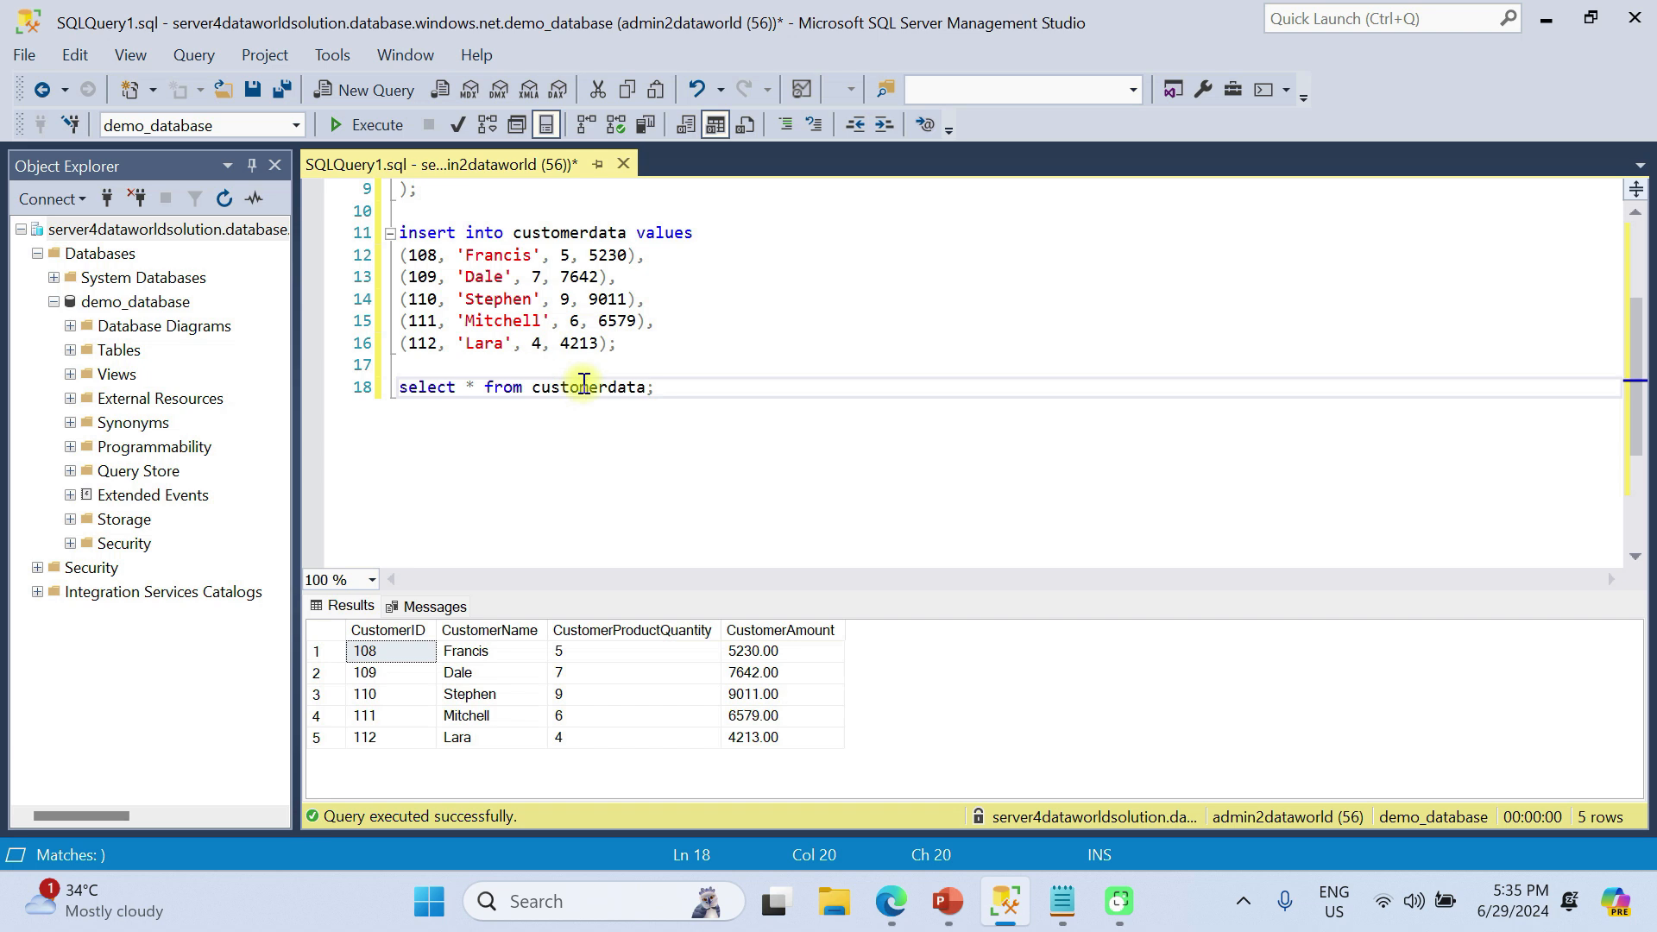
double_click(583, 386)
key(ctrl+c)
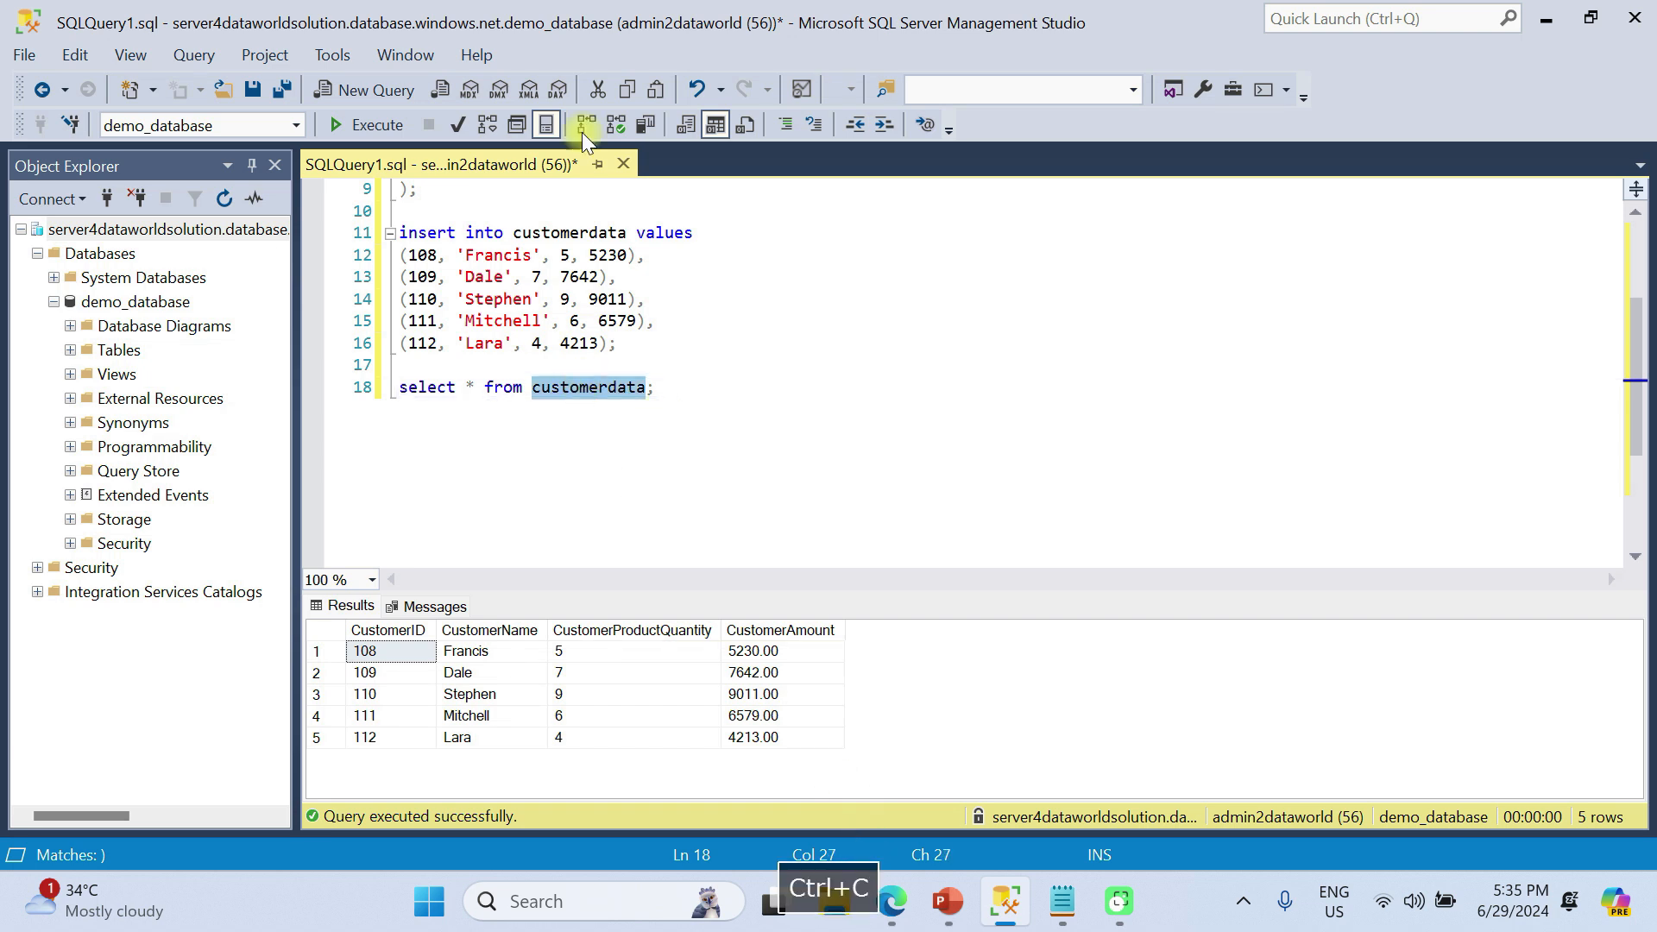
click(891, 901)
Open demo_database's query editor from the Azure home page and sign in with the SQL login
click(328, 19)
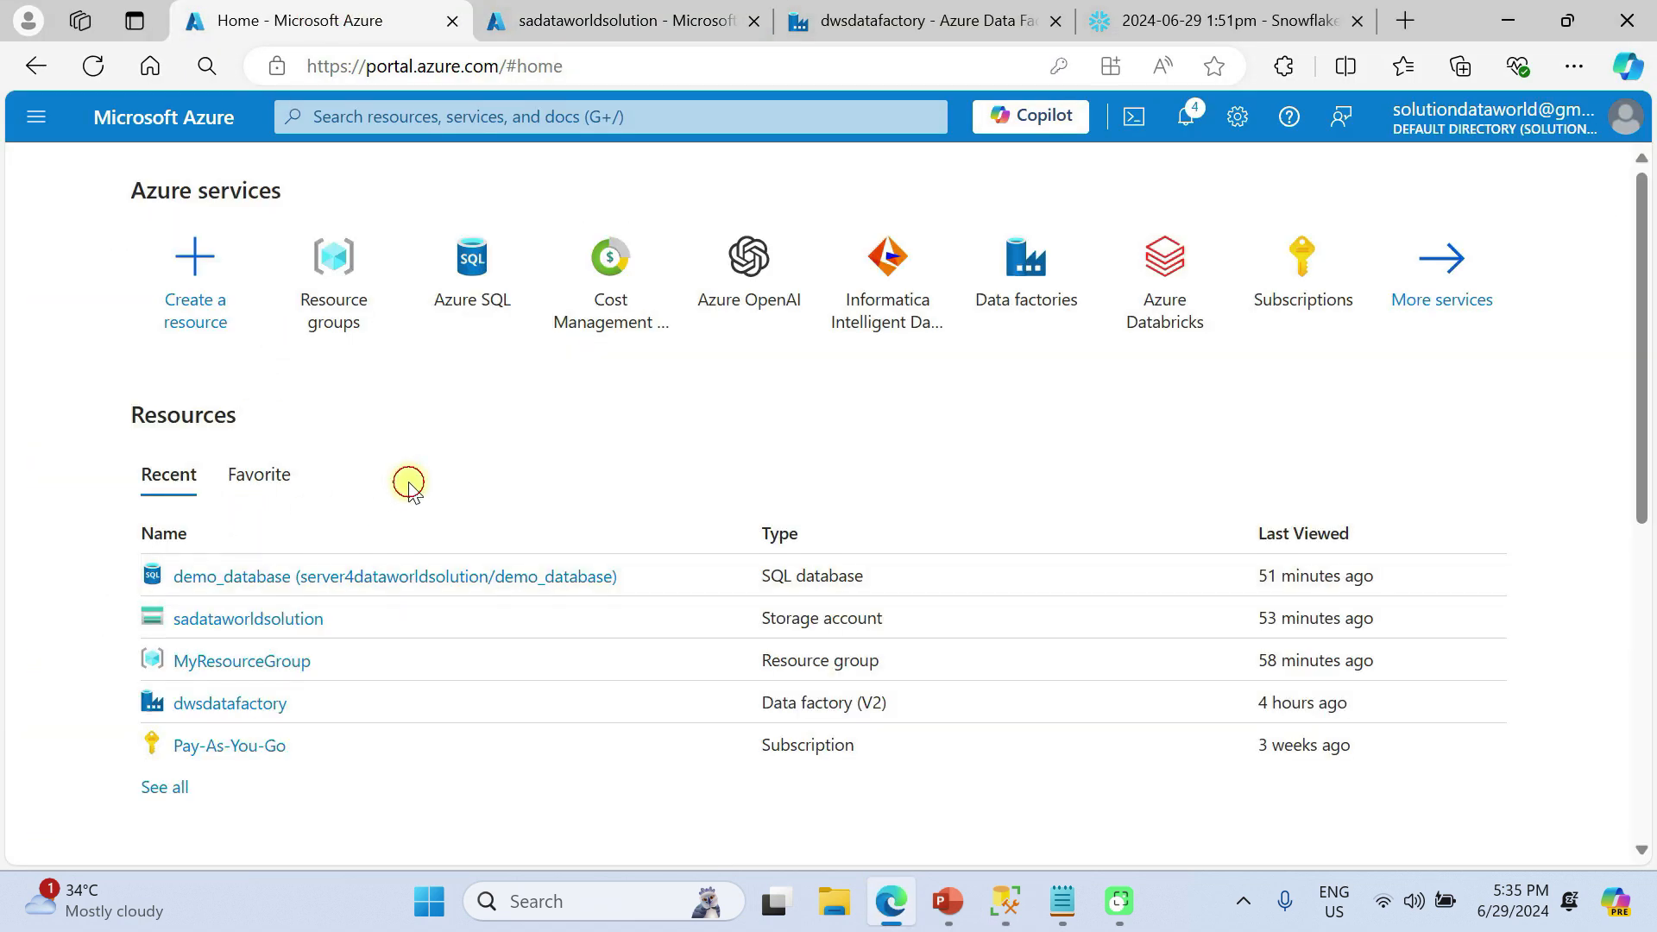
click(400, 578)
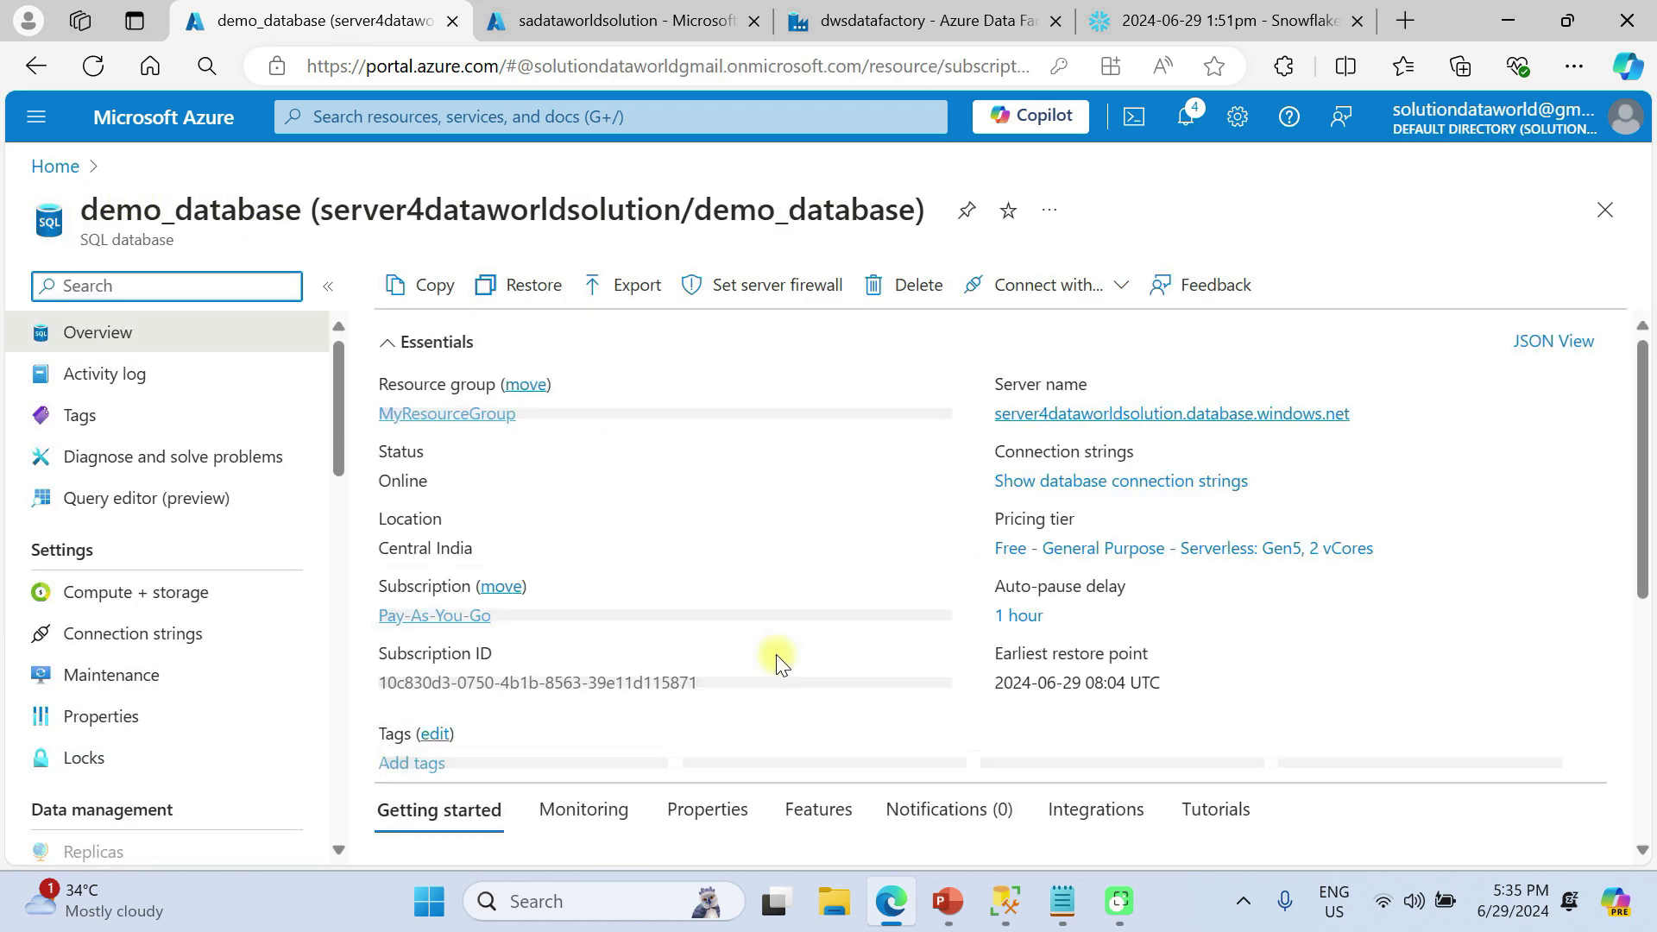
click(89, 499)
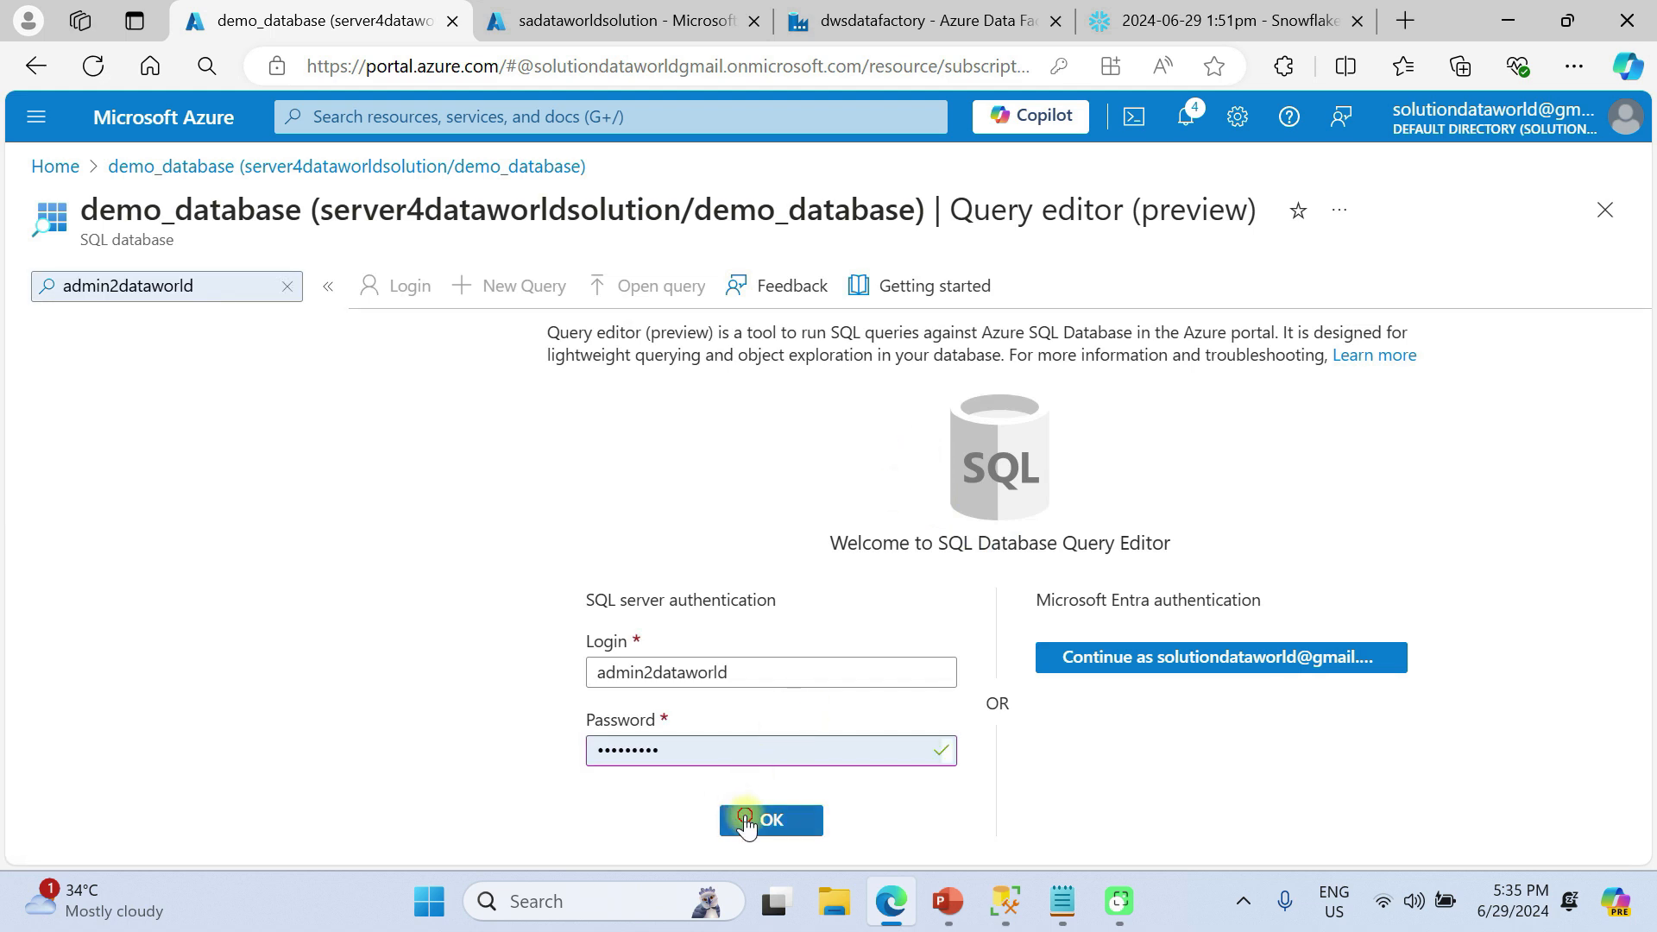
click(747, 820)
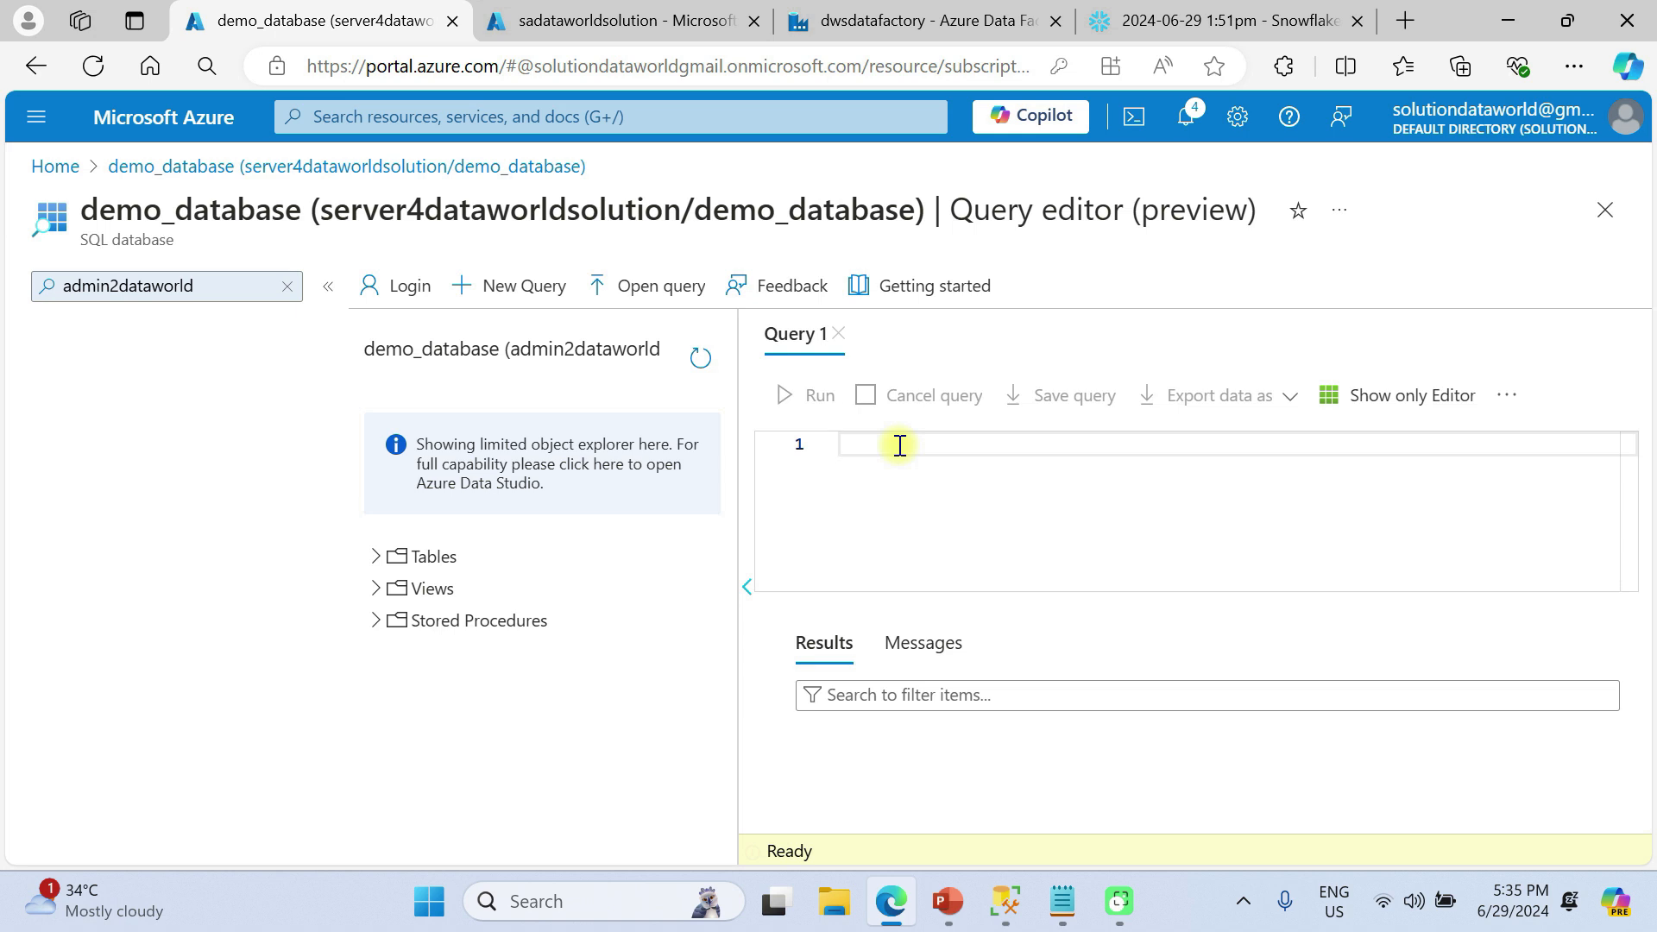
Run 'select * from customerdata' and scroll through the returned customer rows
text(select * from)
key(ctrl+v)
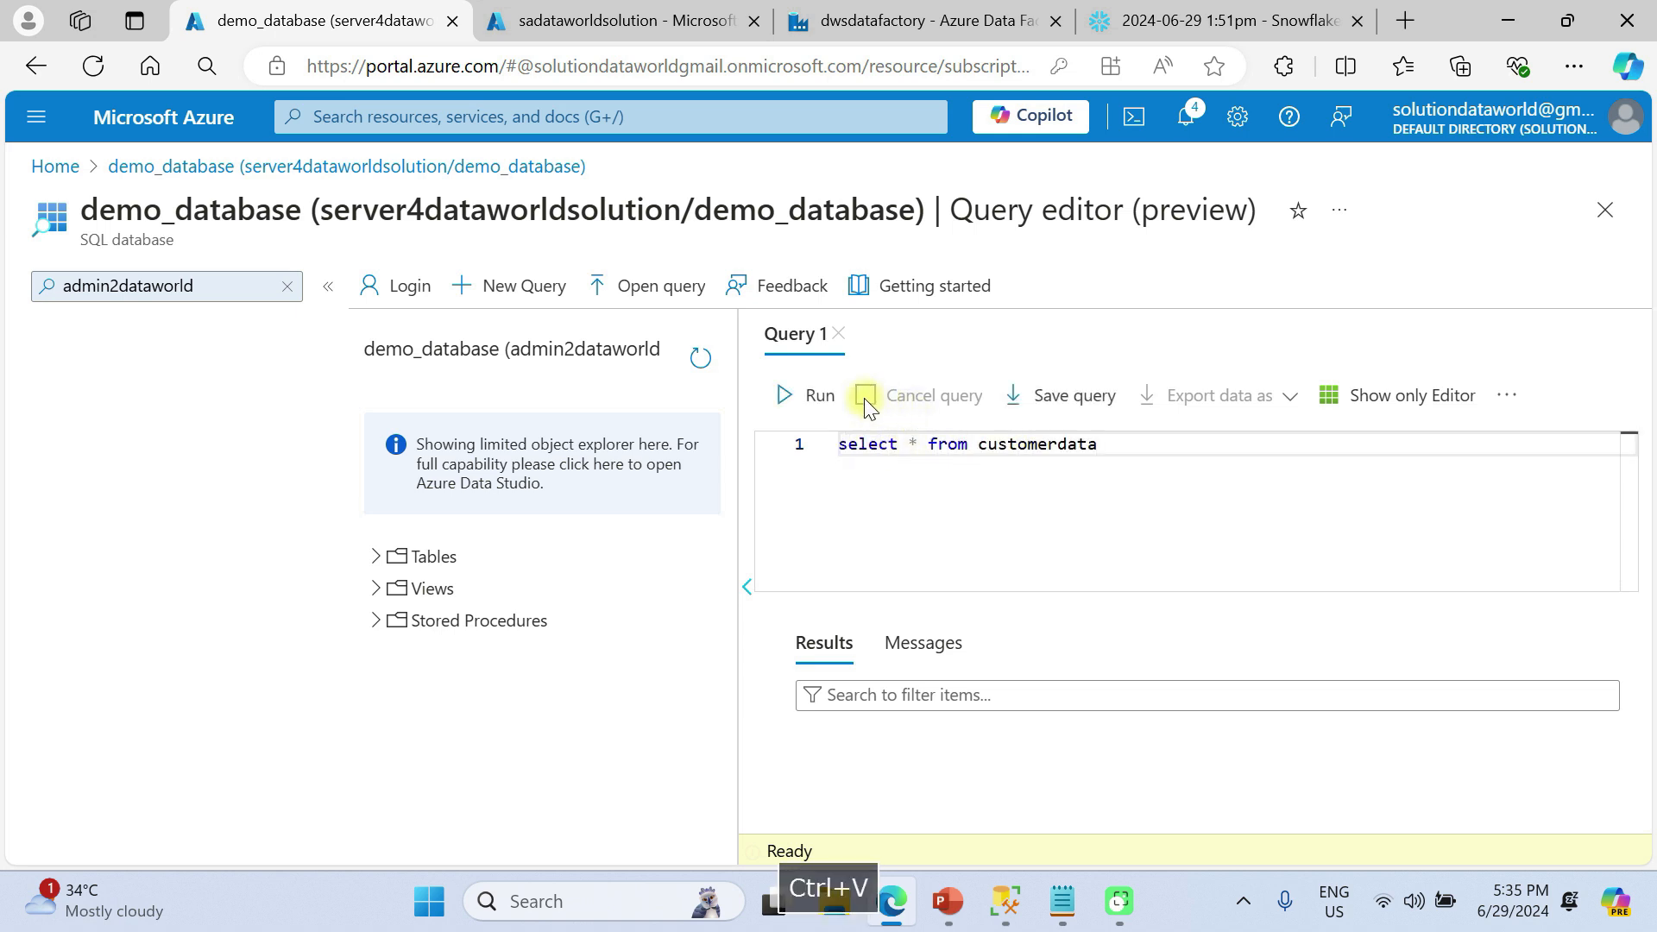
click(817, 393)
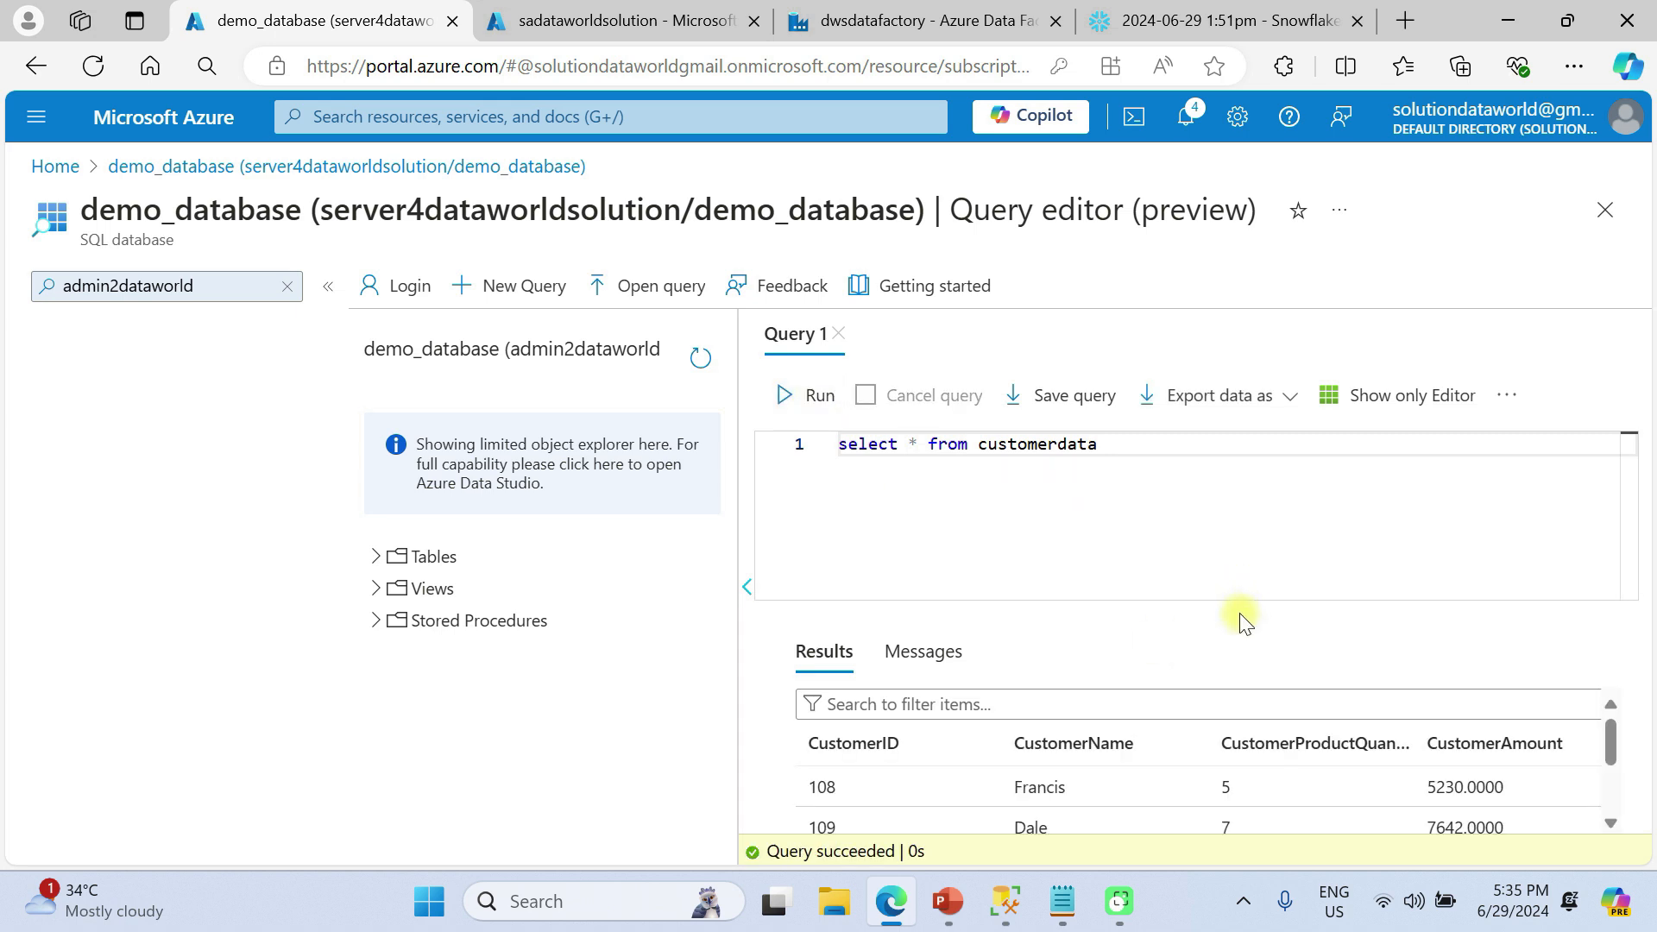
scroll(1202, 706, down, 3)
scroll(1203, 706, up, 3)
scroll(1202, 708, down, 3)
scroll(821, 729, up, 3)
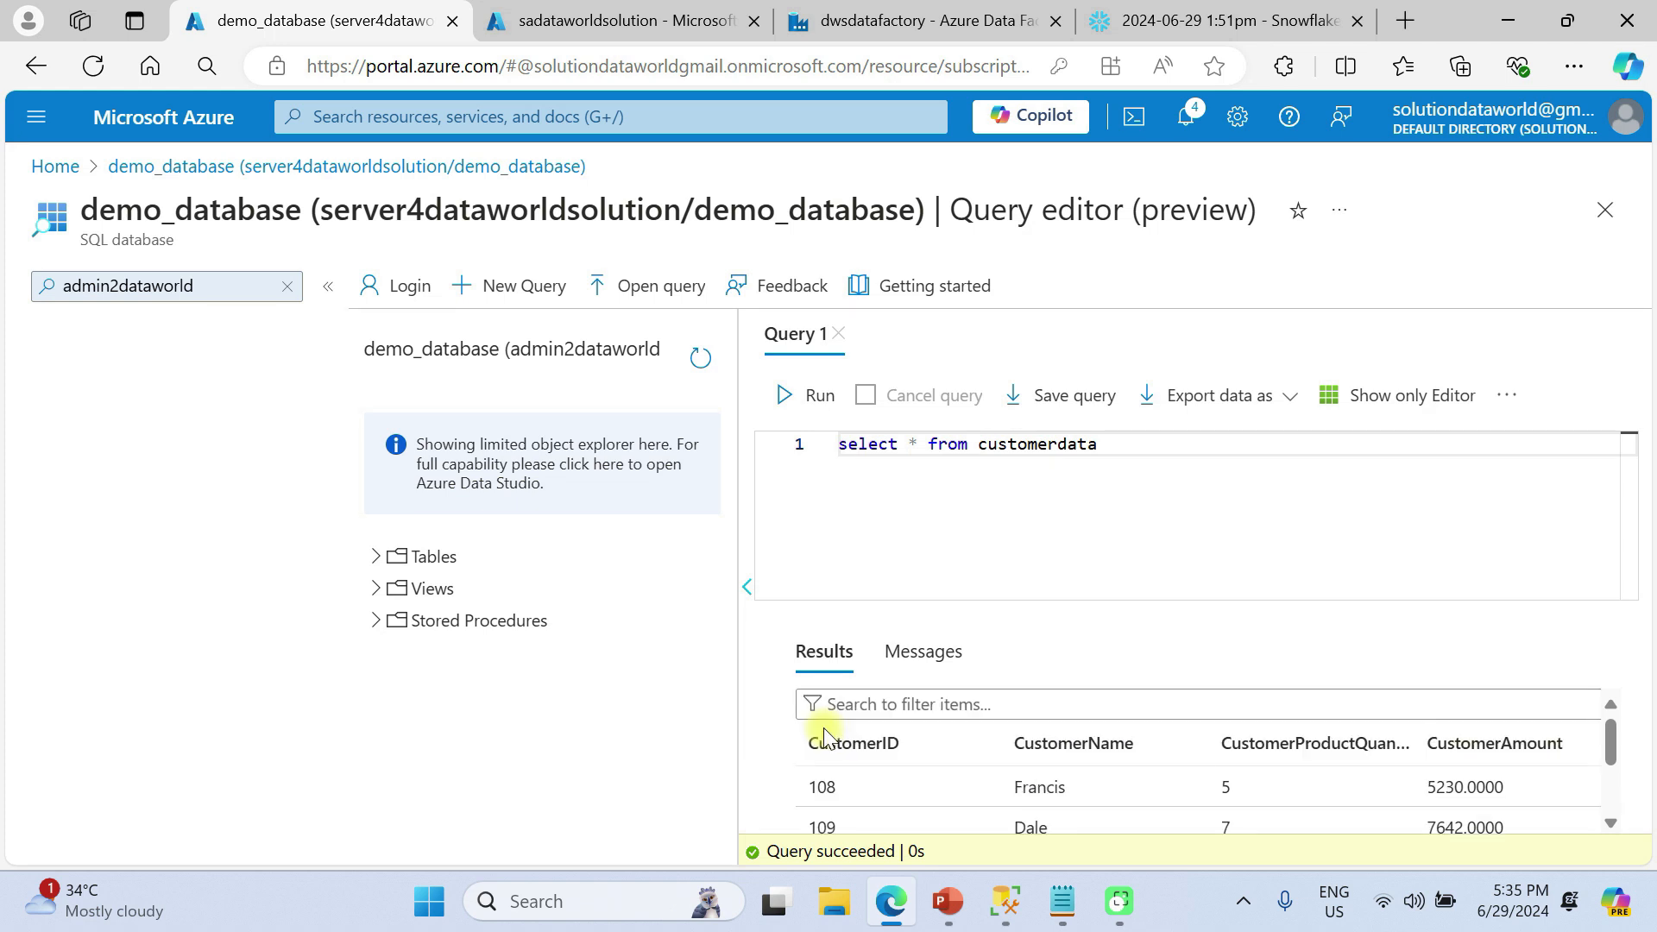
scroll(827, 779, down, 3)
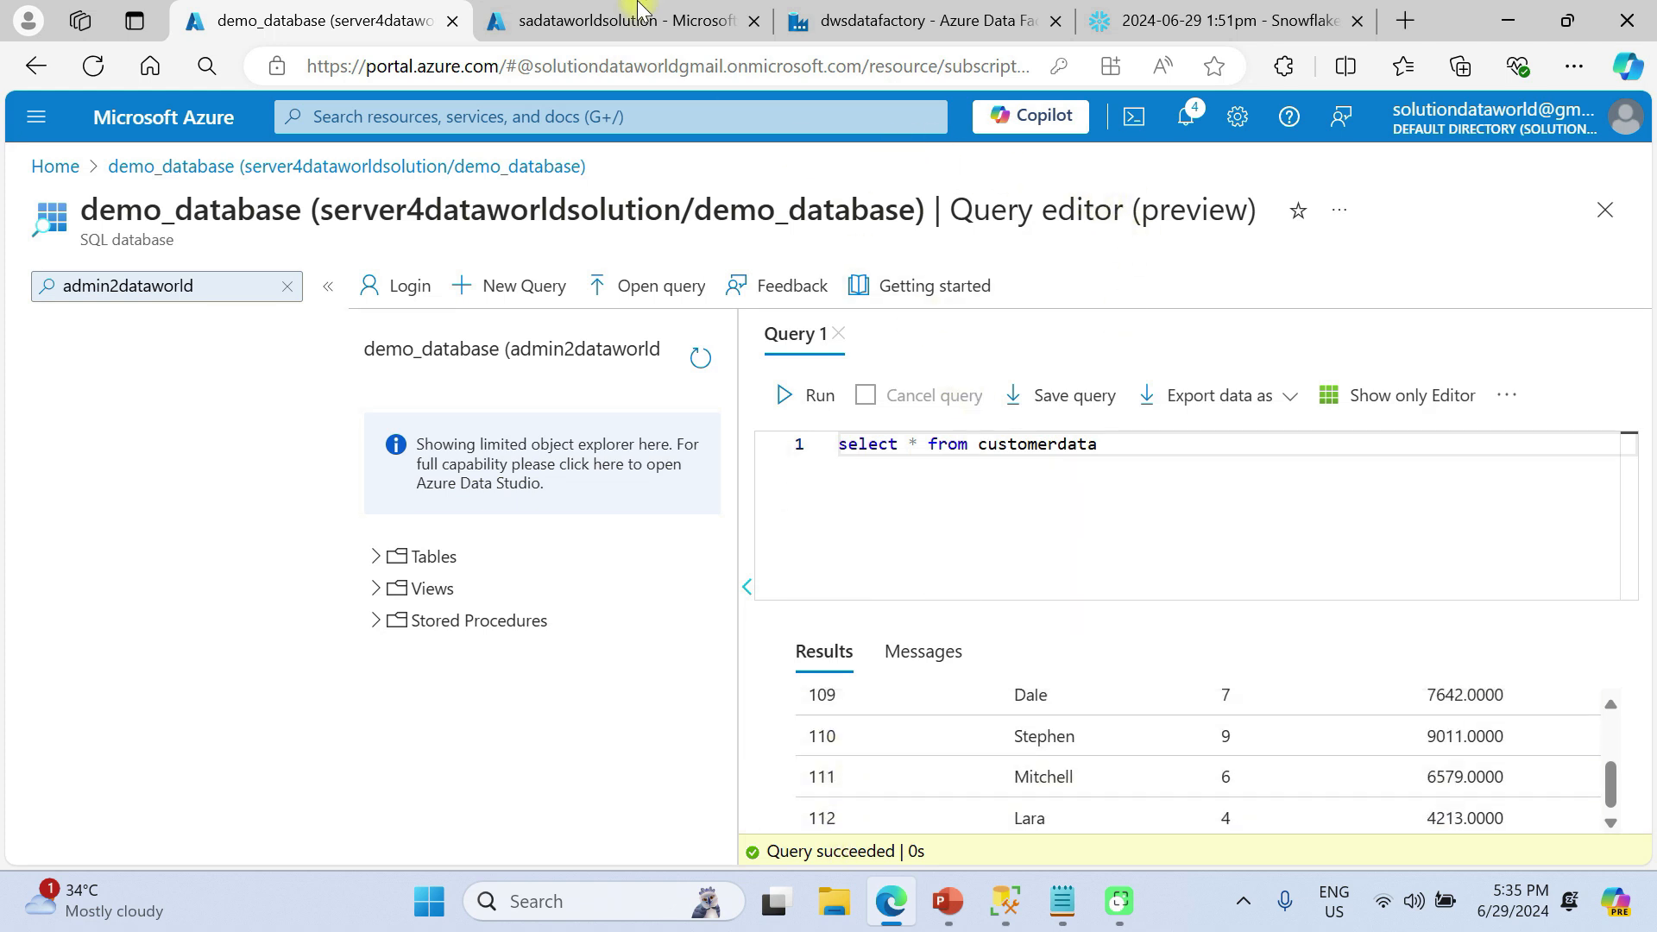
Confirm Customer Data 1.csv is in the rowfiledata container, then bring up the Snowflake worksheet
click(529, 22)
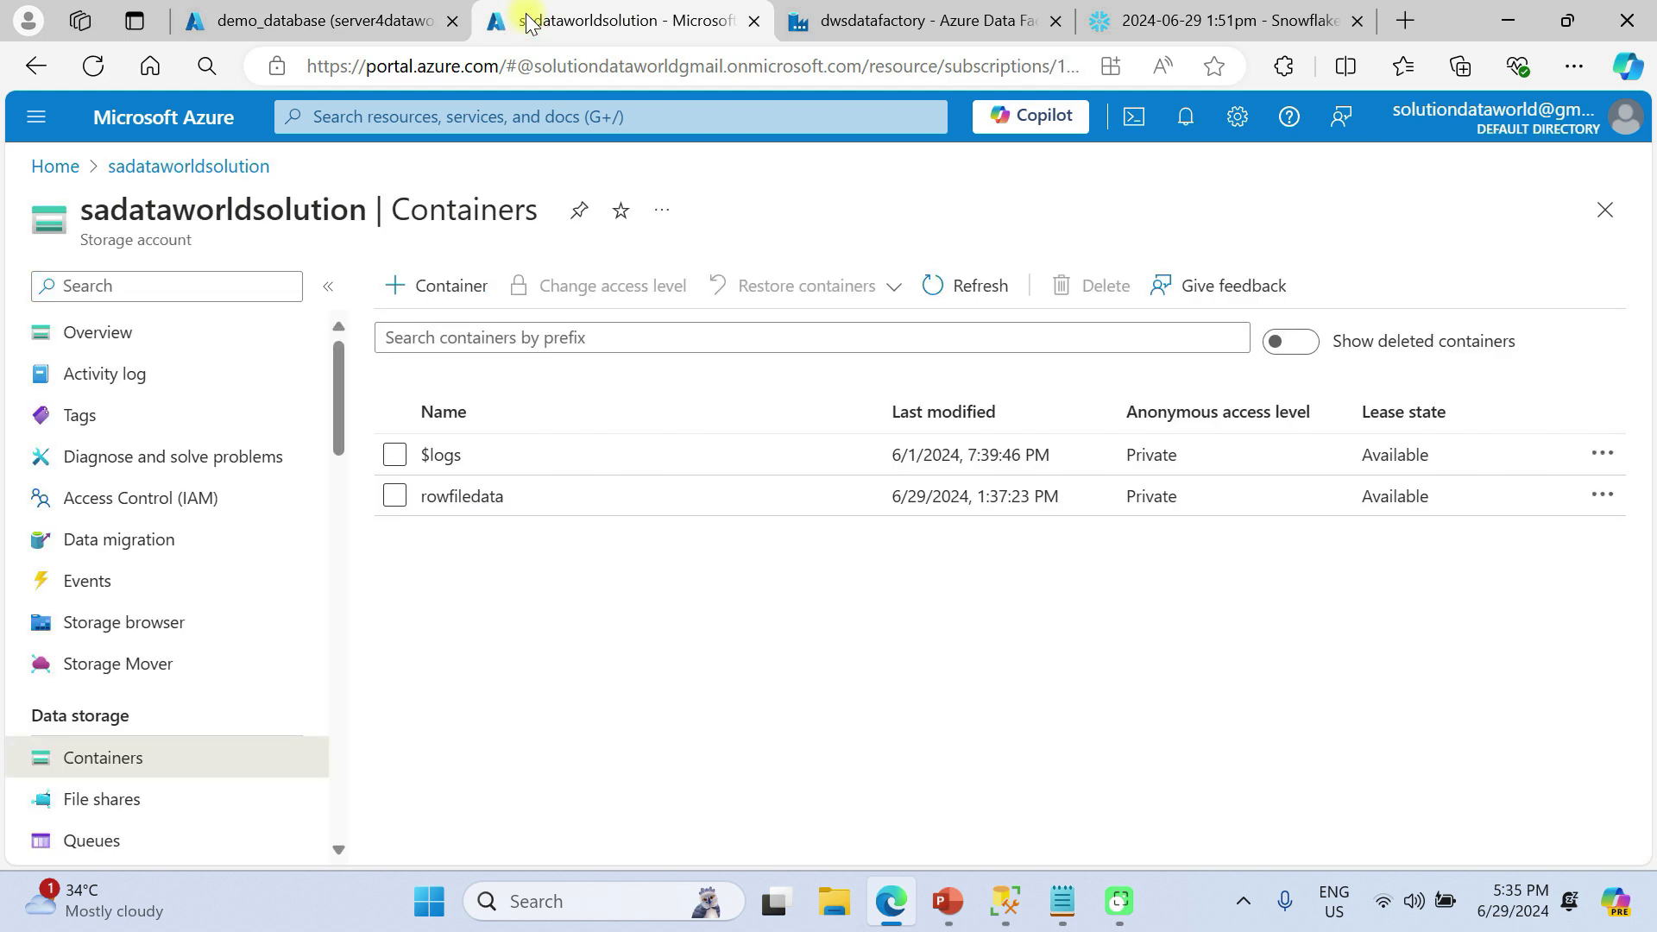
click(474, 492)
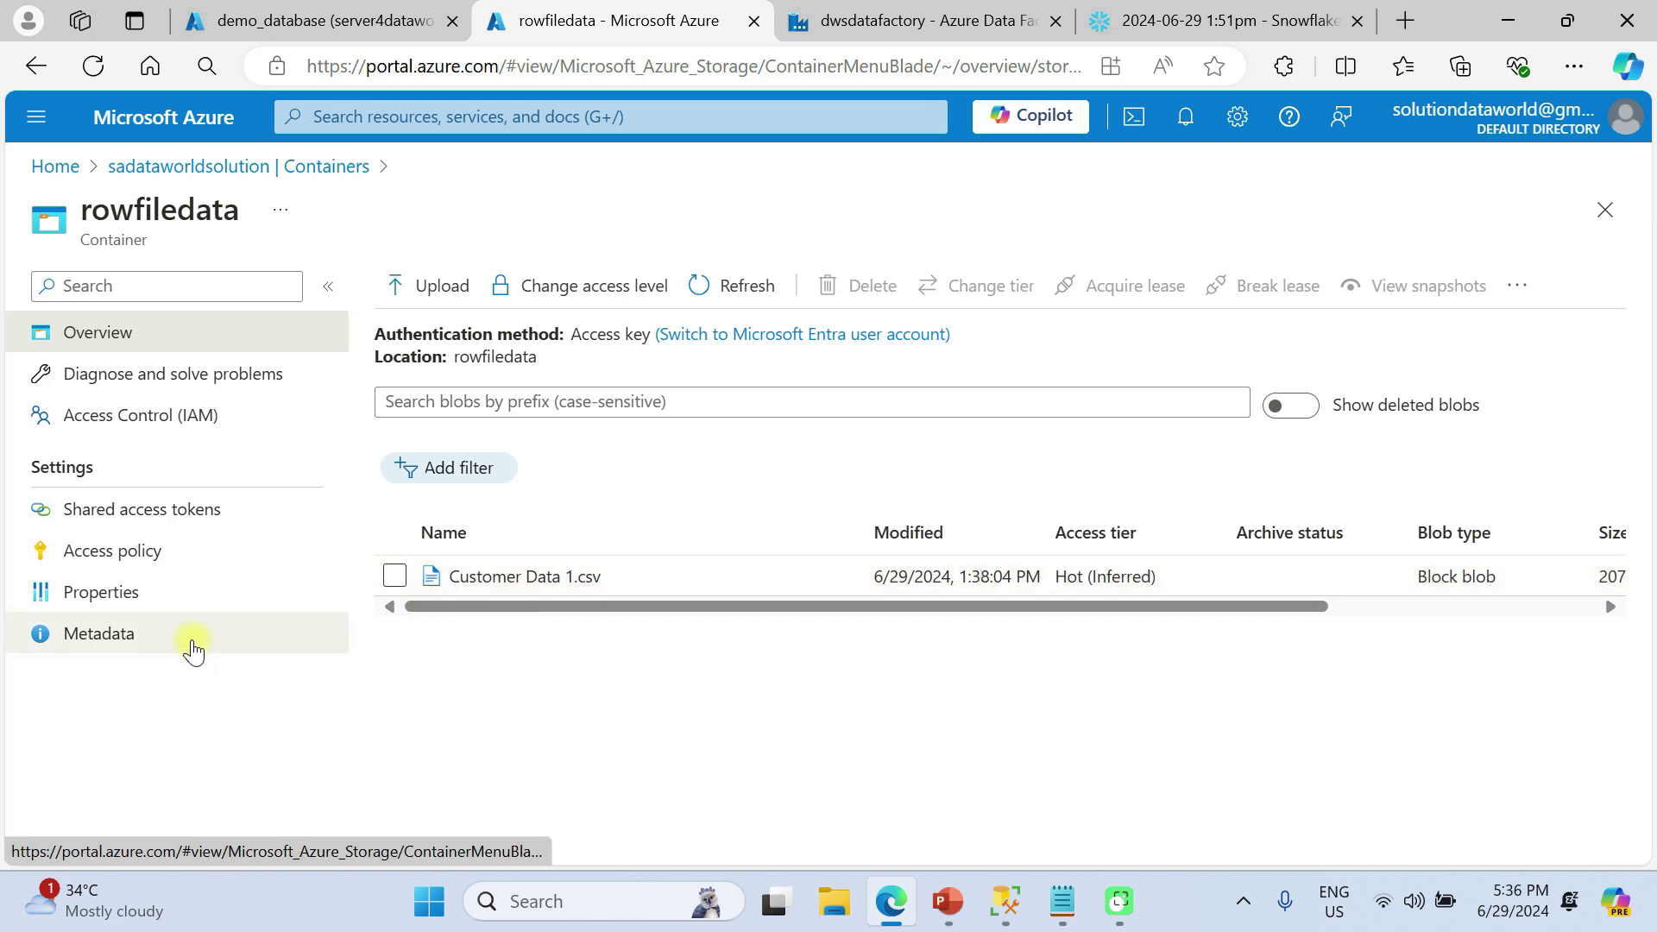
click(918, 19)
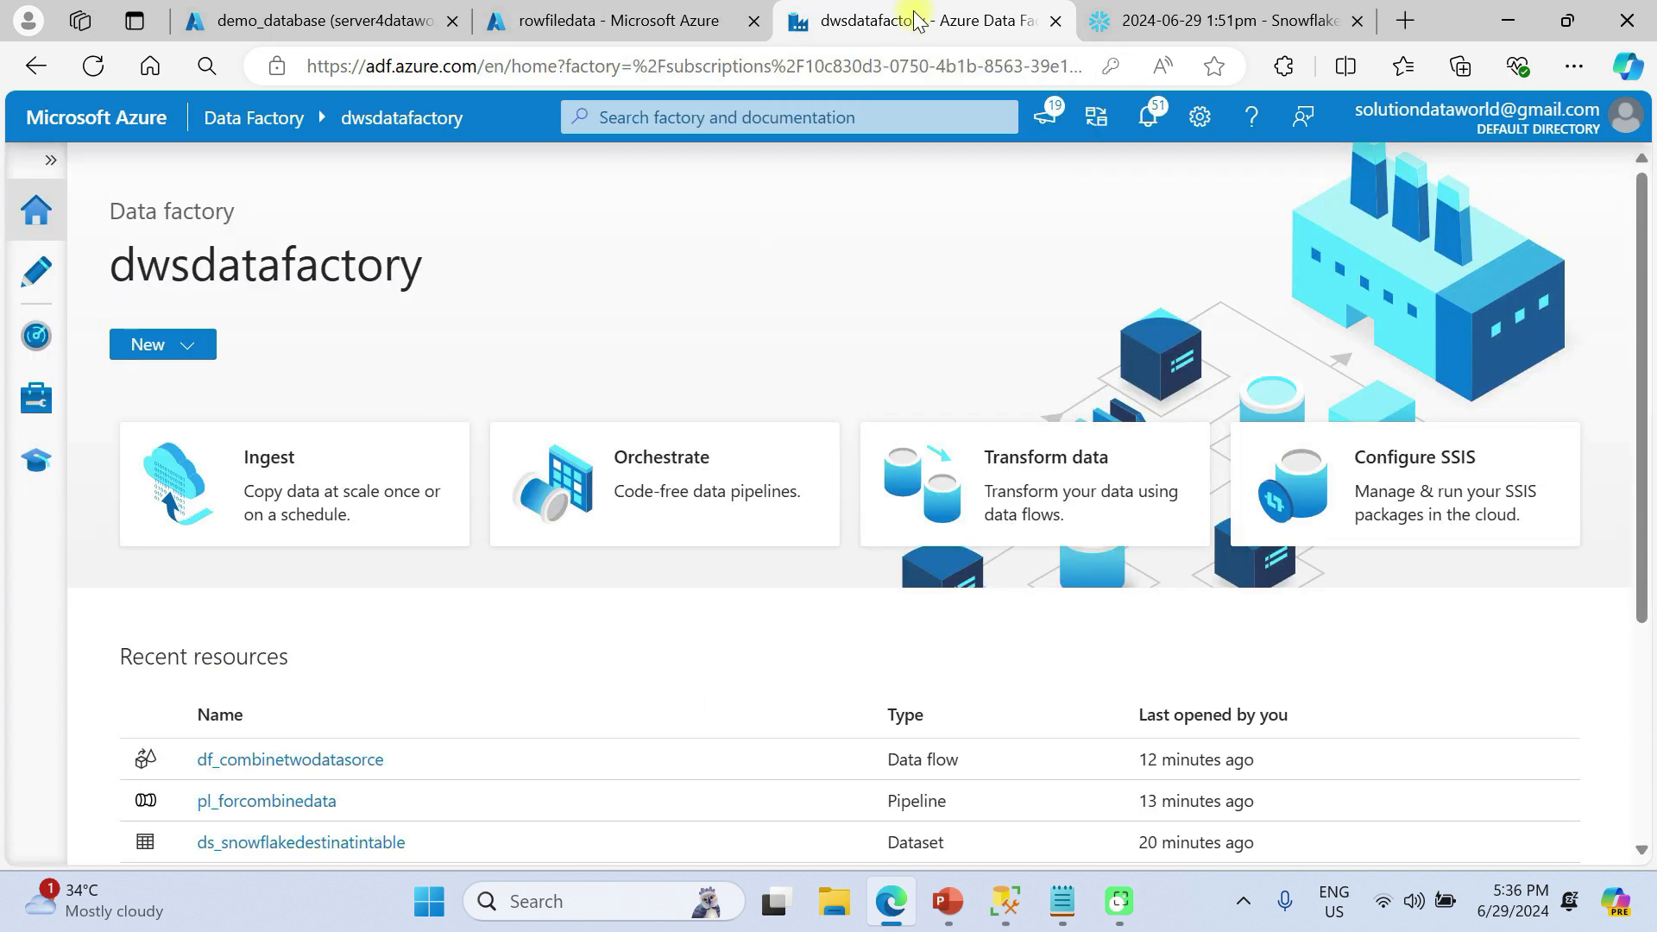
click(1220, 10)
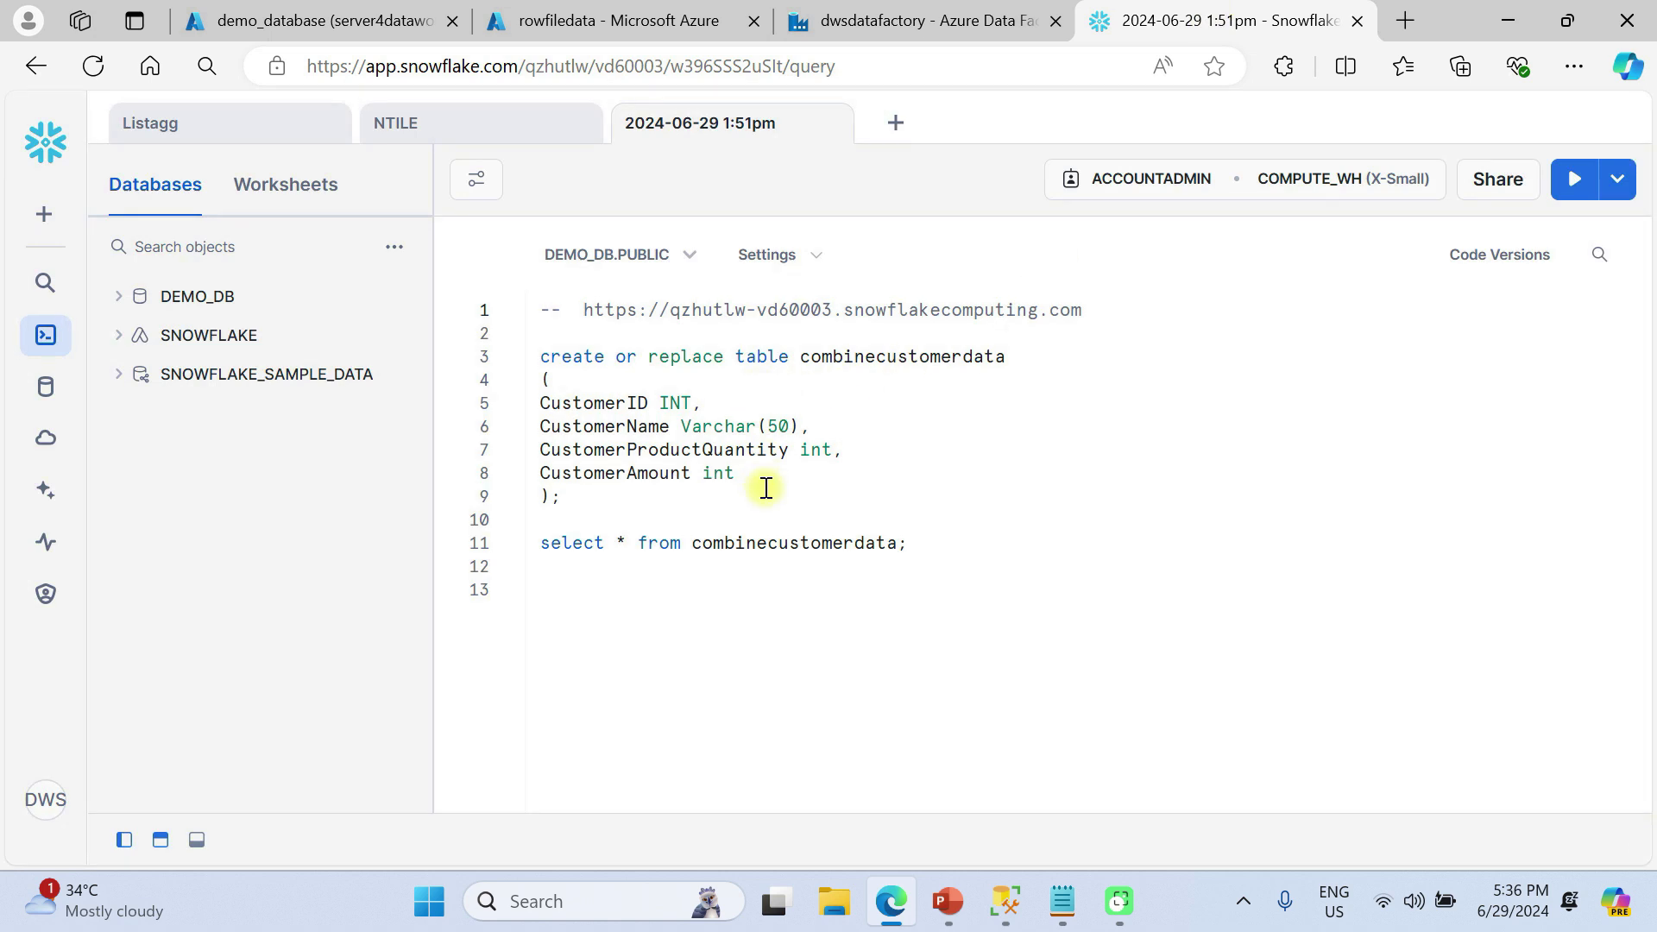
Run the create table combinecustomerdata and select statements in Snowflake, then go to Data Factory's Linked services
key(ctrl+Return)
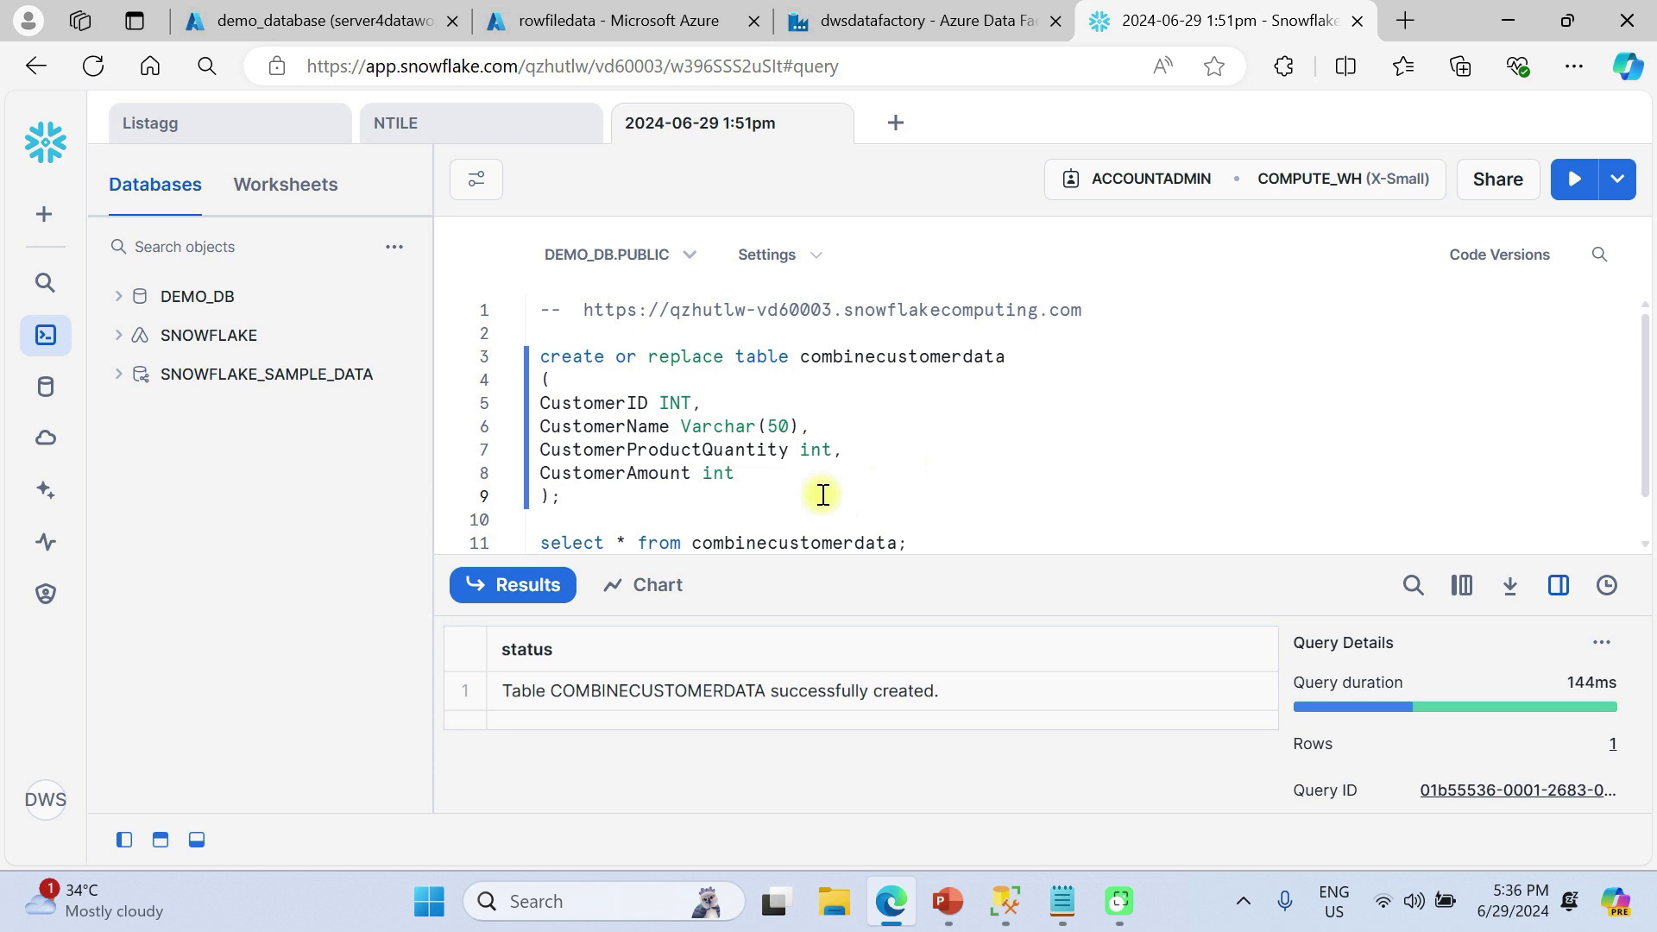
key(ctrl+Return)
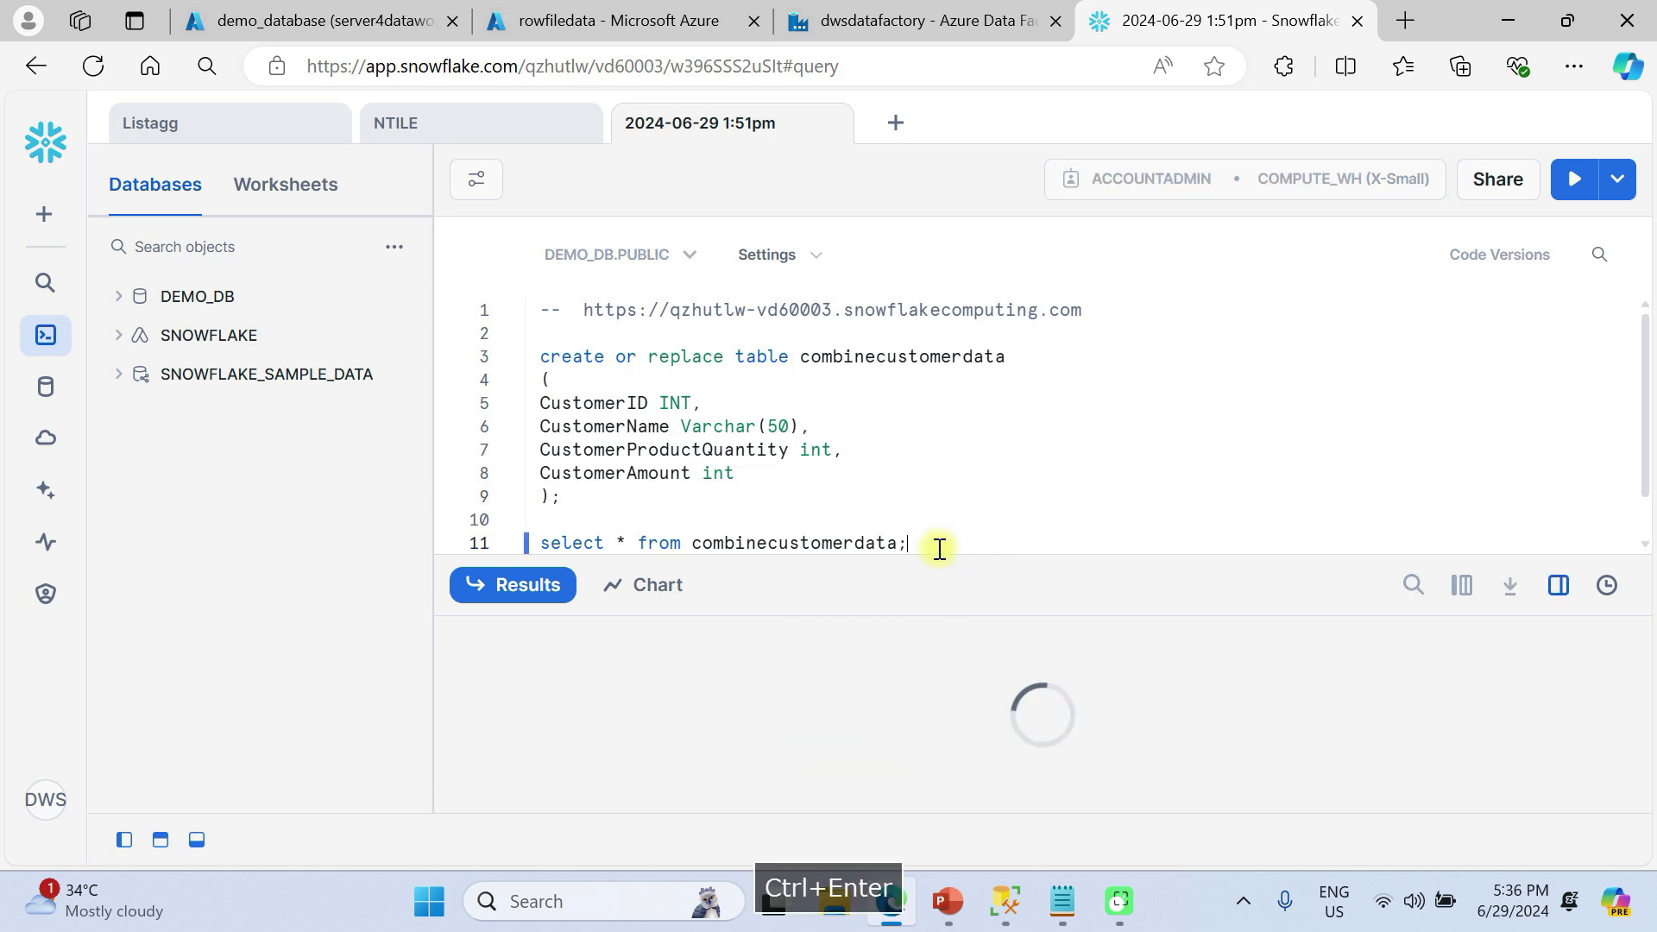
click(860, 12)
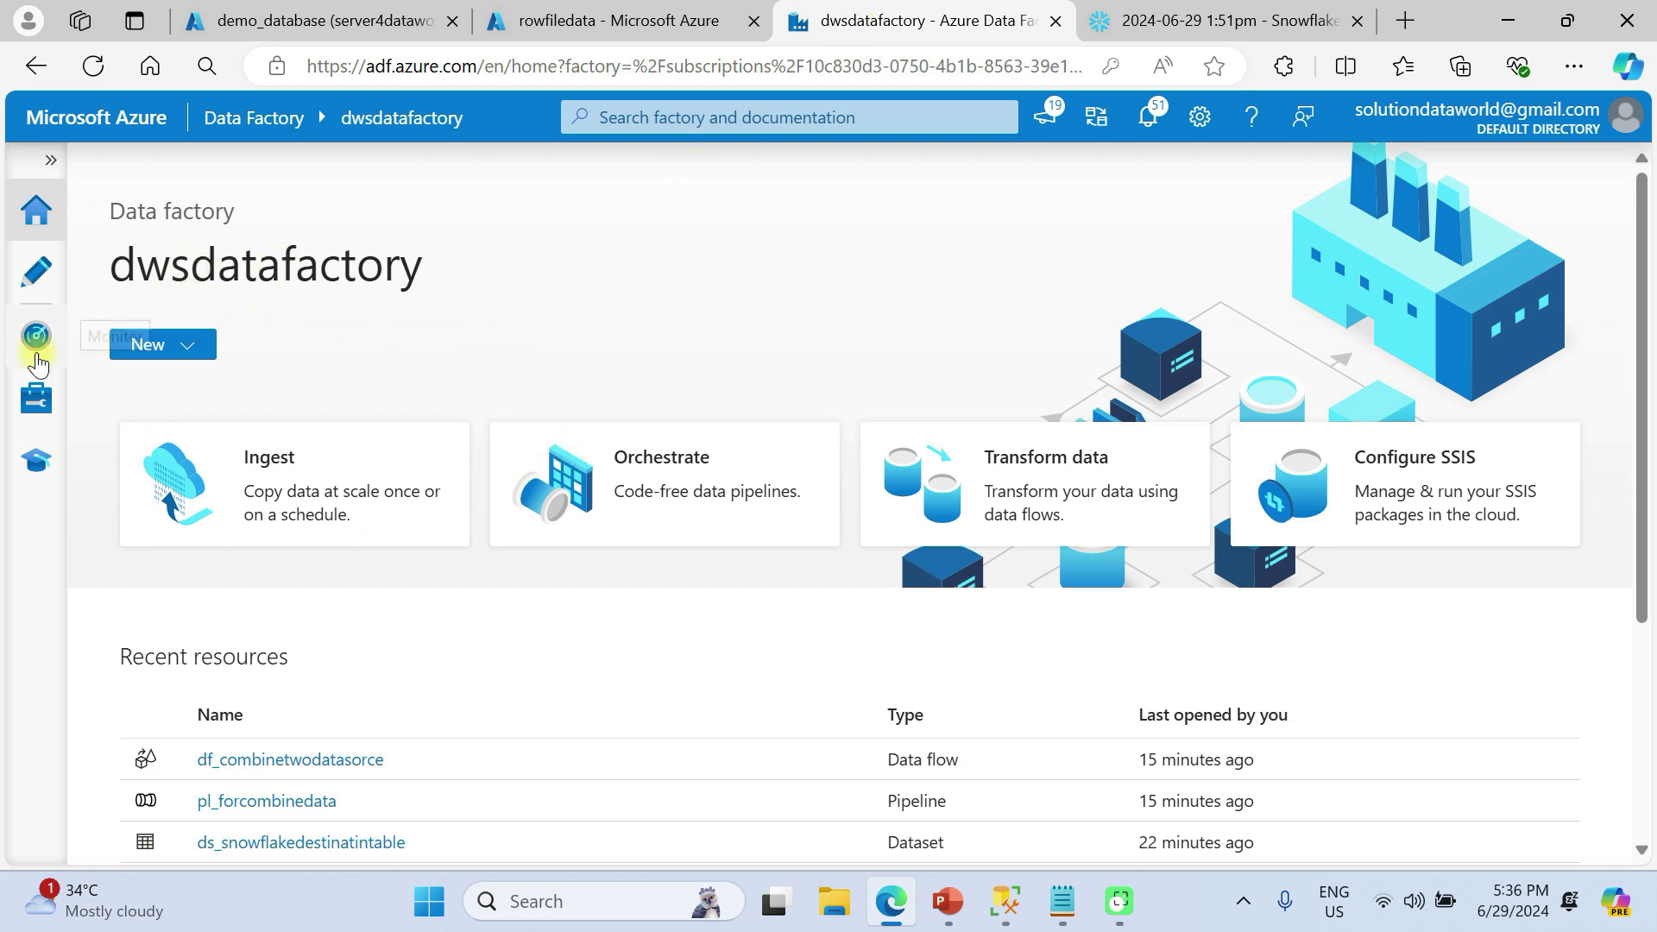
click(31, 409)
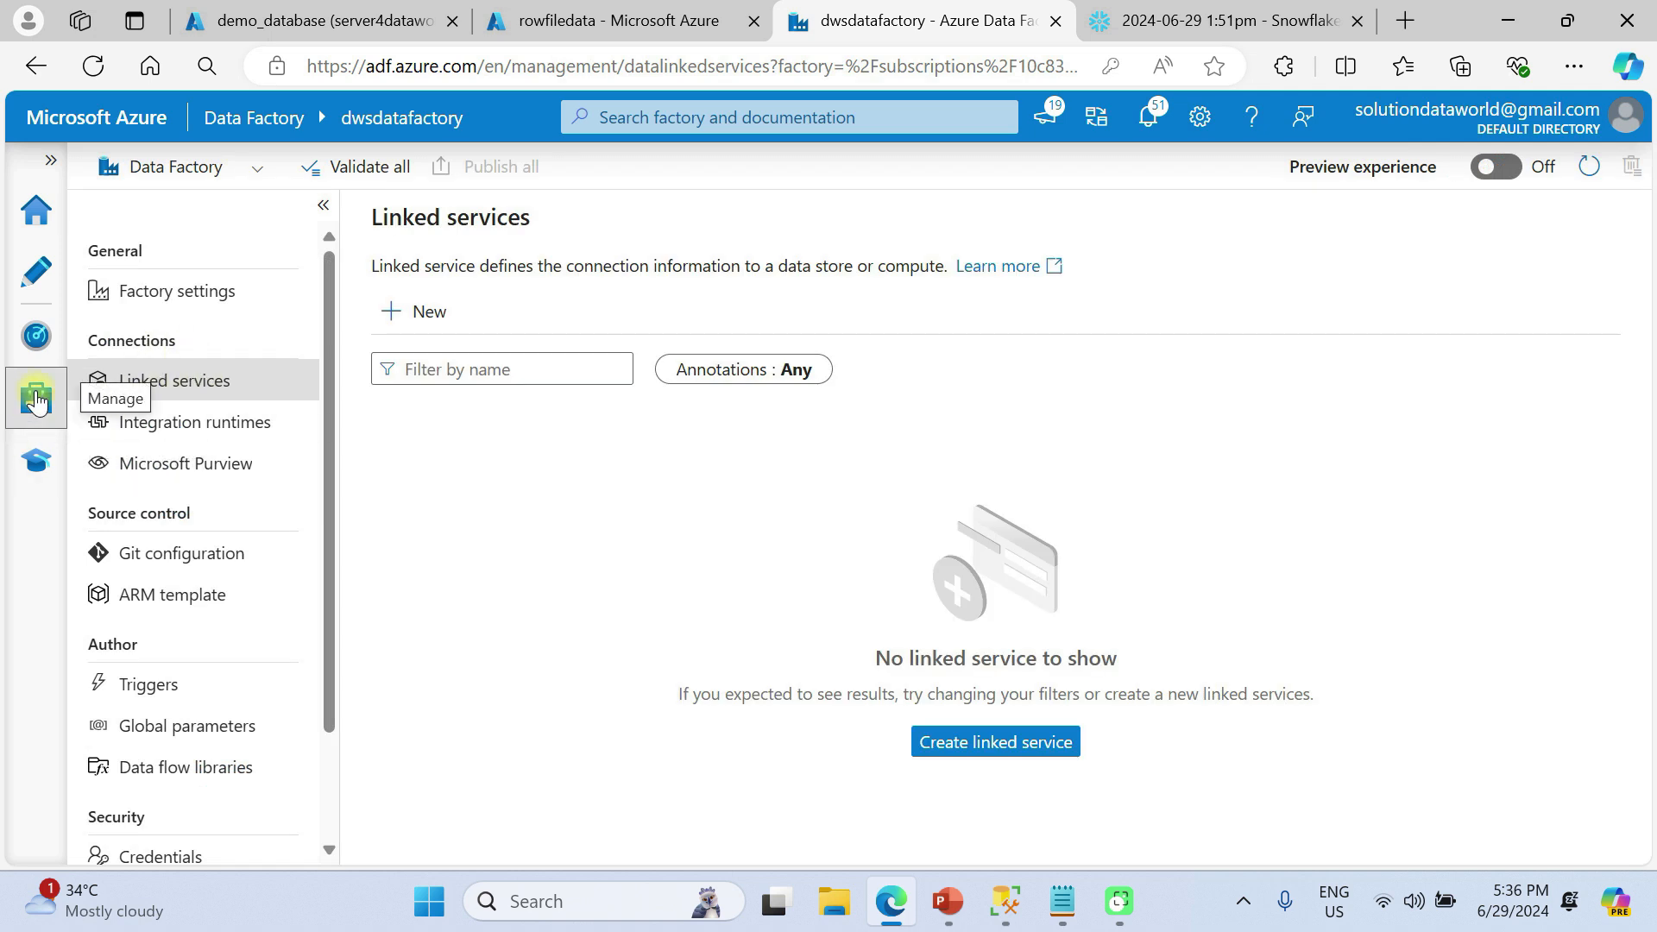
Start a new linked service and pick Azure Blob Storage from the 'blo' search results
click(197, 379)
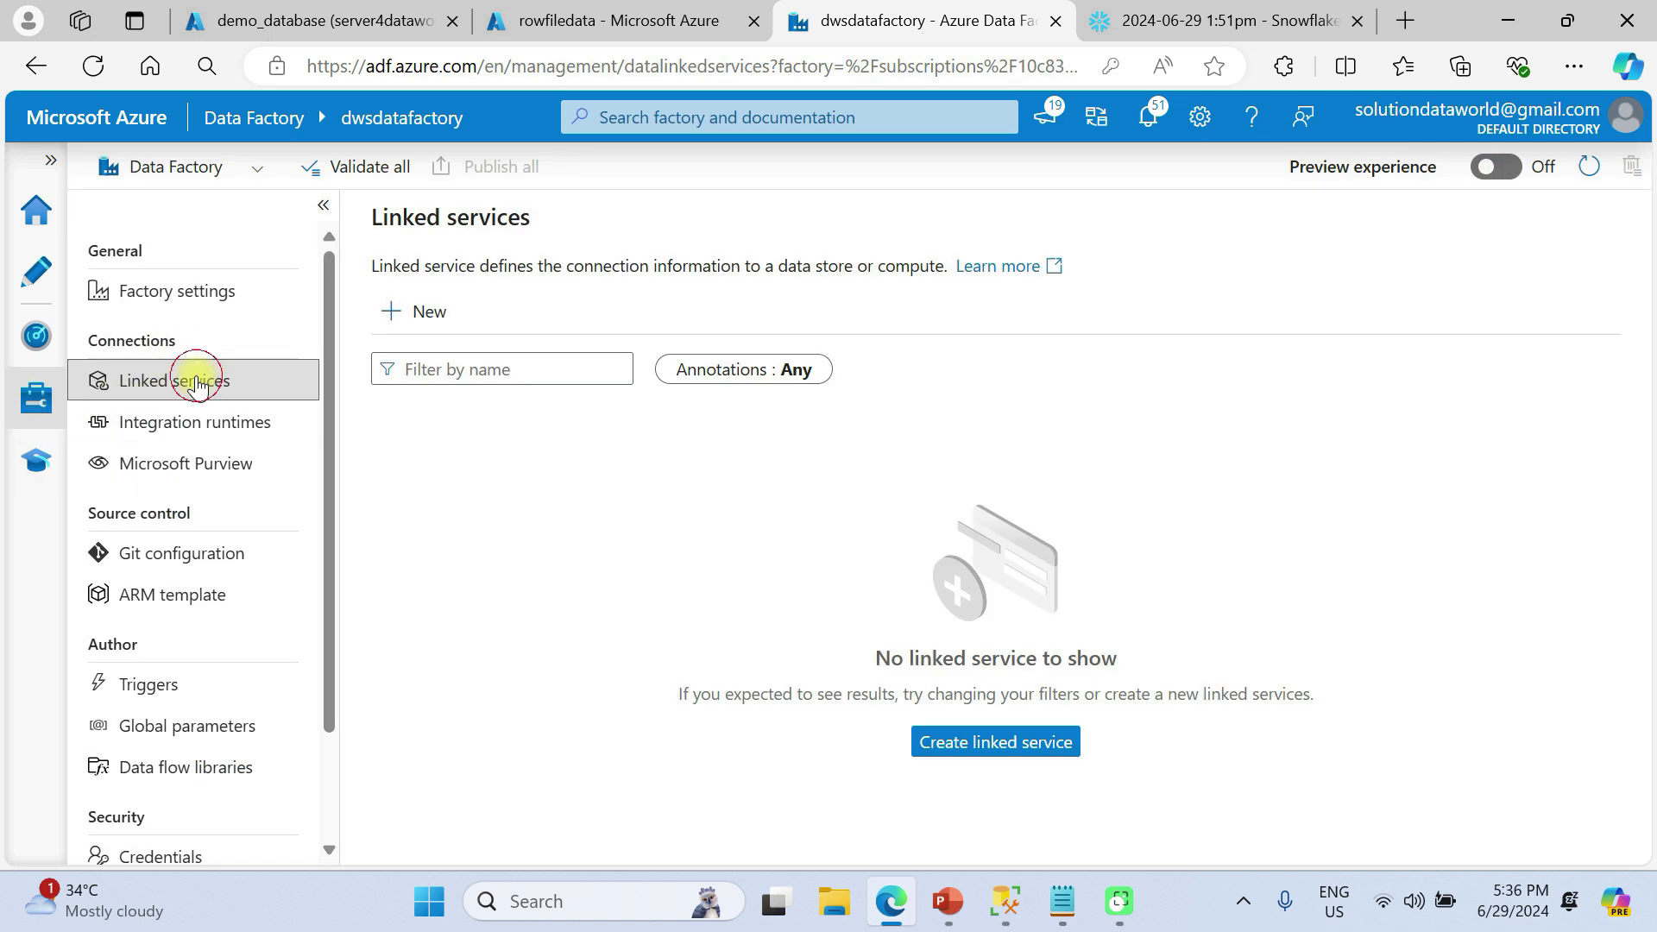
click(427, 313)
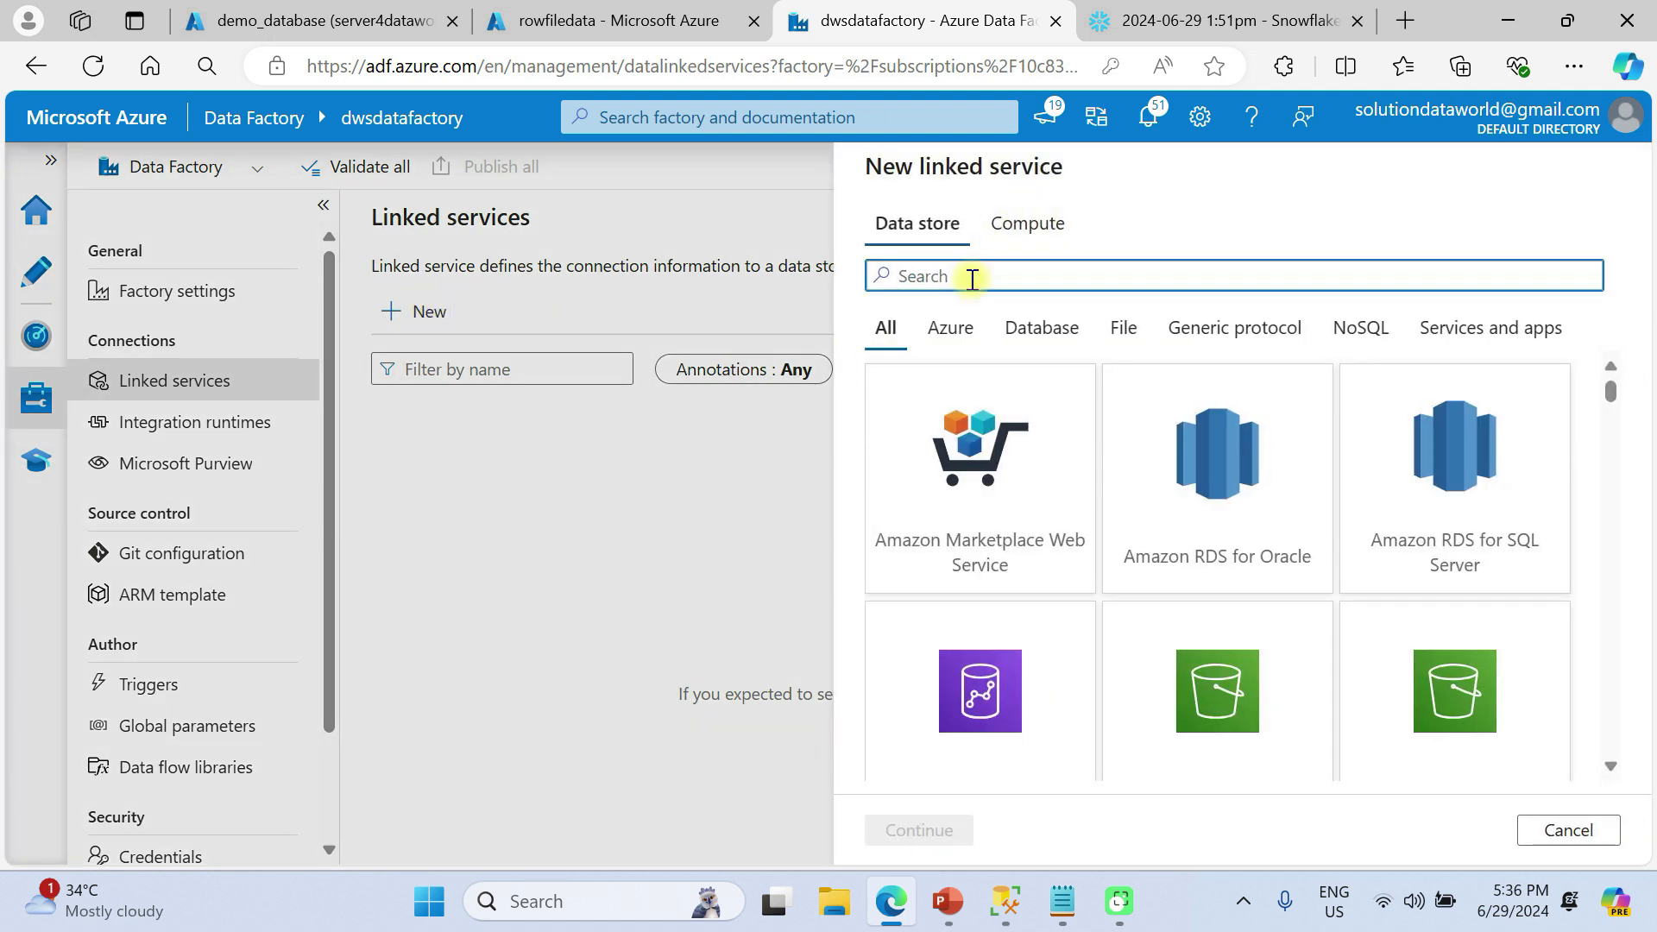
text(blo)
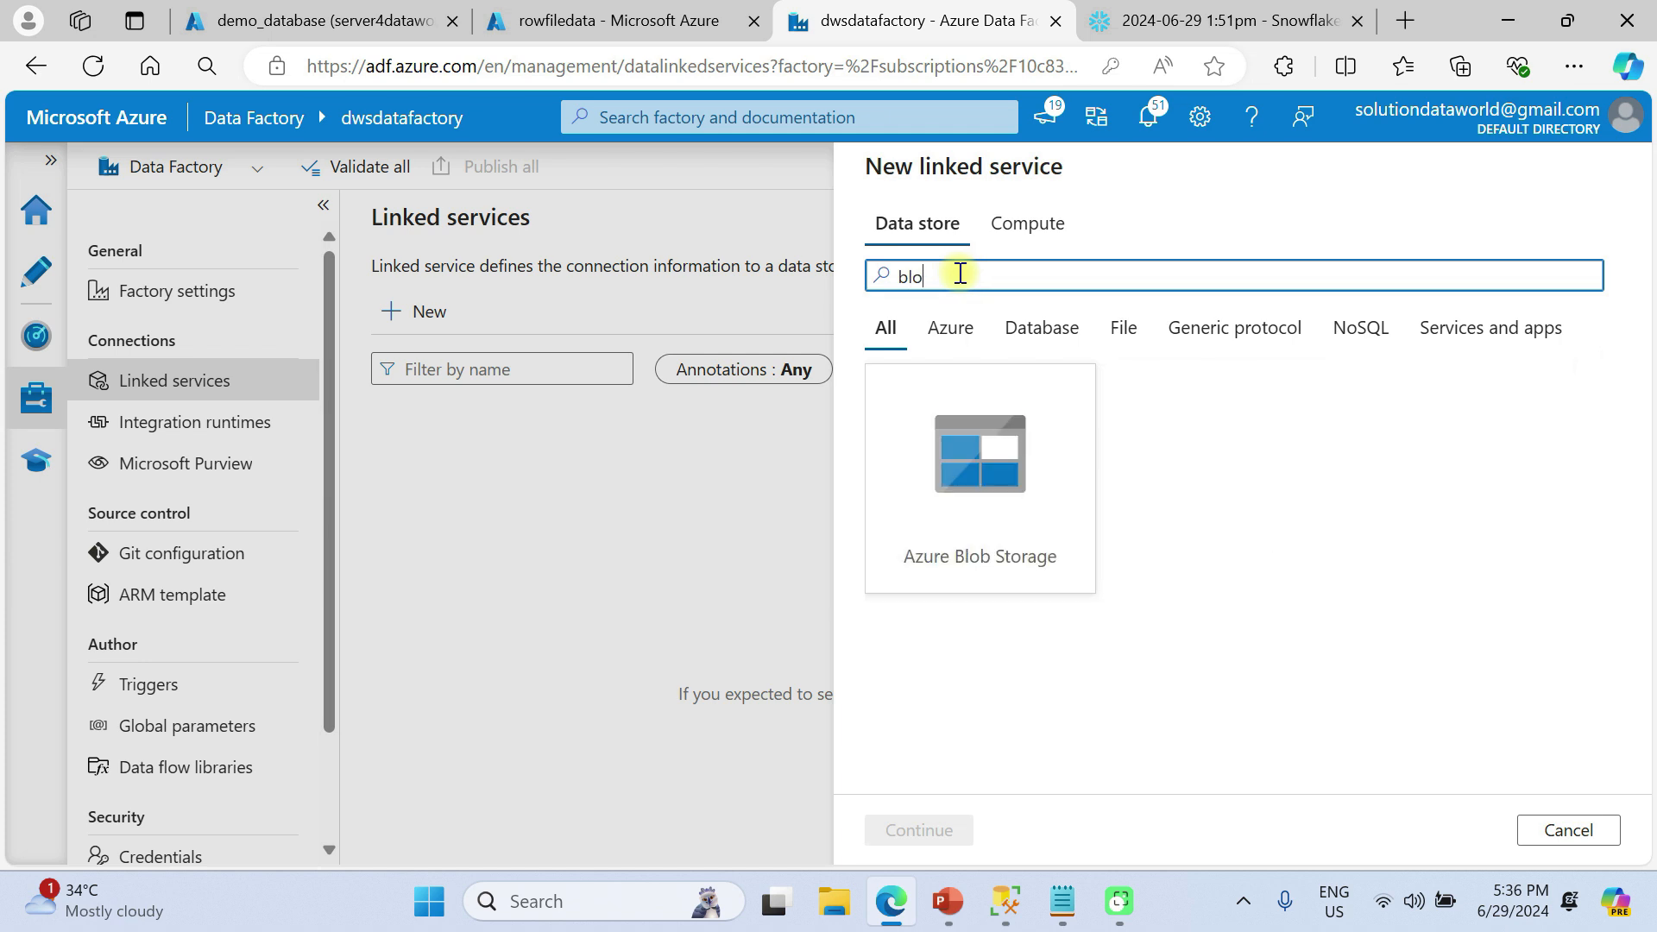
click(1017, 473)
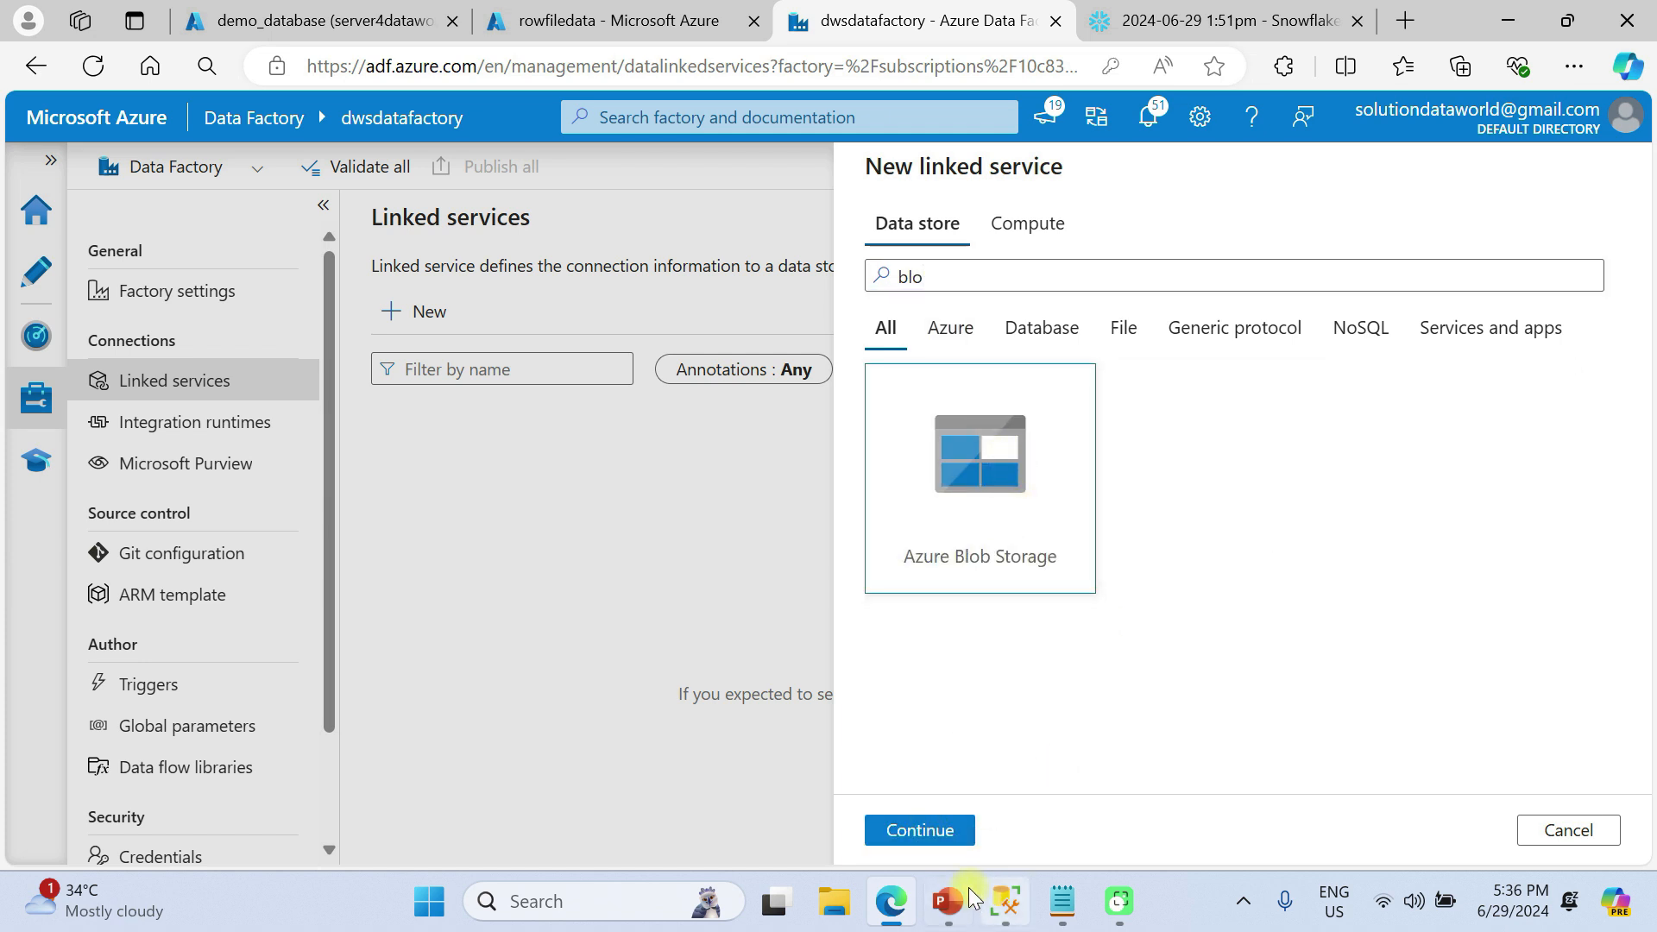
Name the Blob Storage linked service ls_blobservice and add a description starting 'linked for blob s'
click(946, 833)
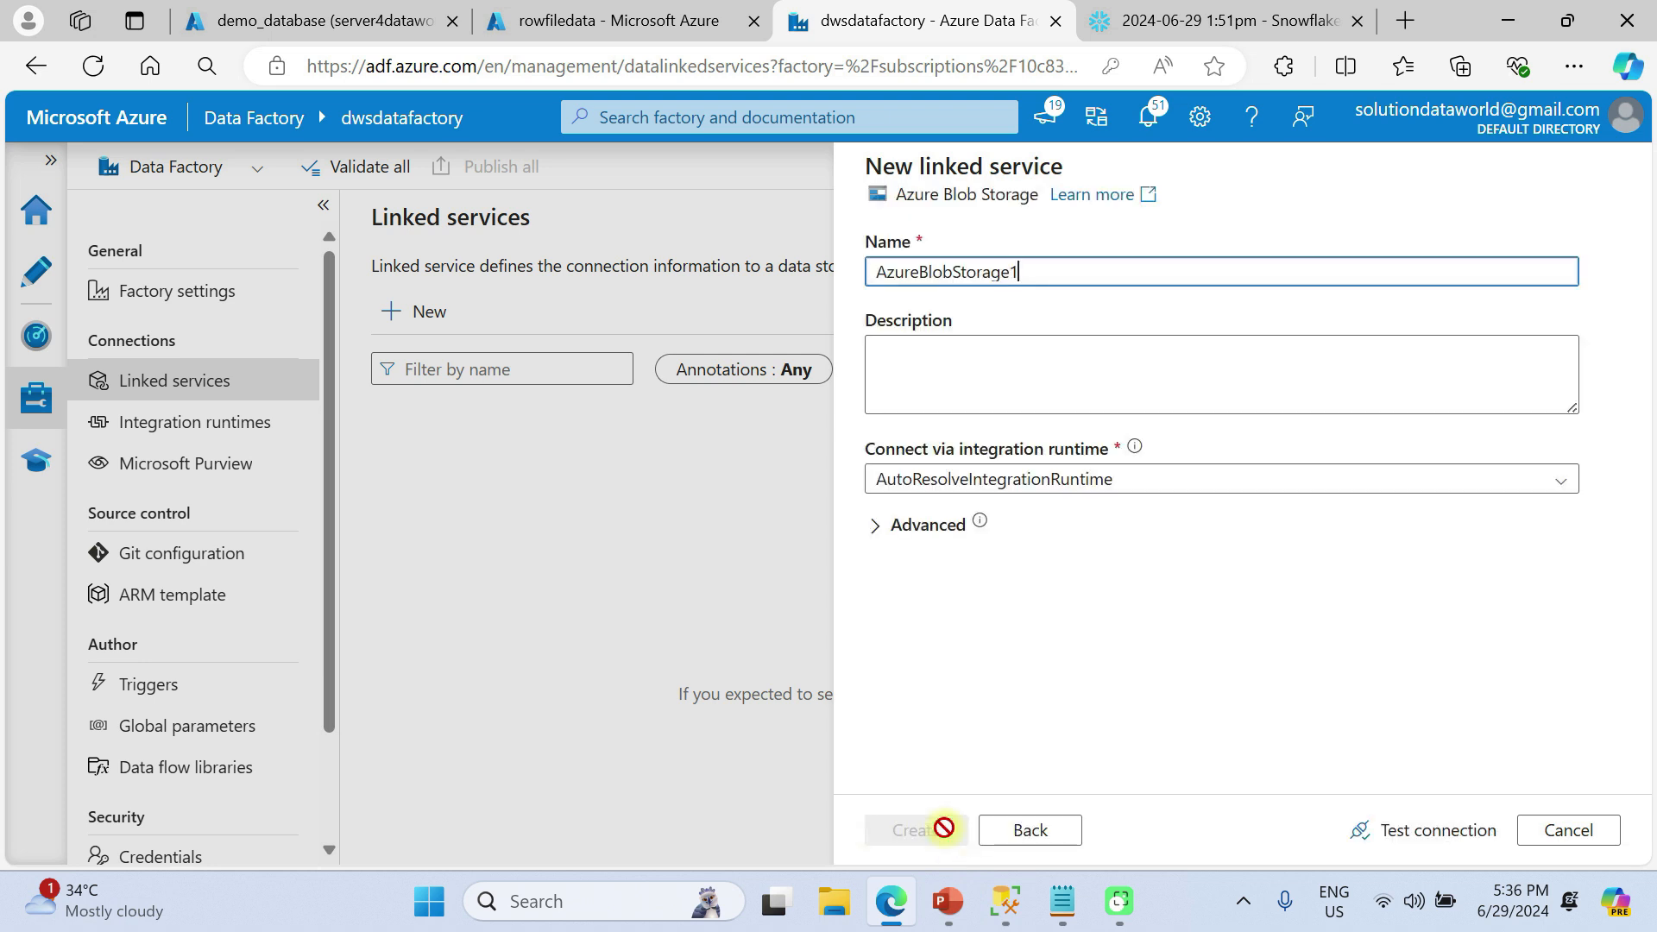
double_click(1025, 276)
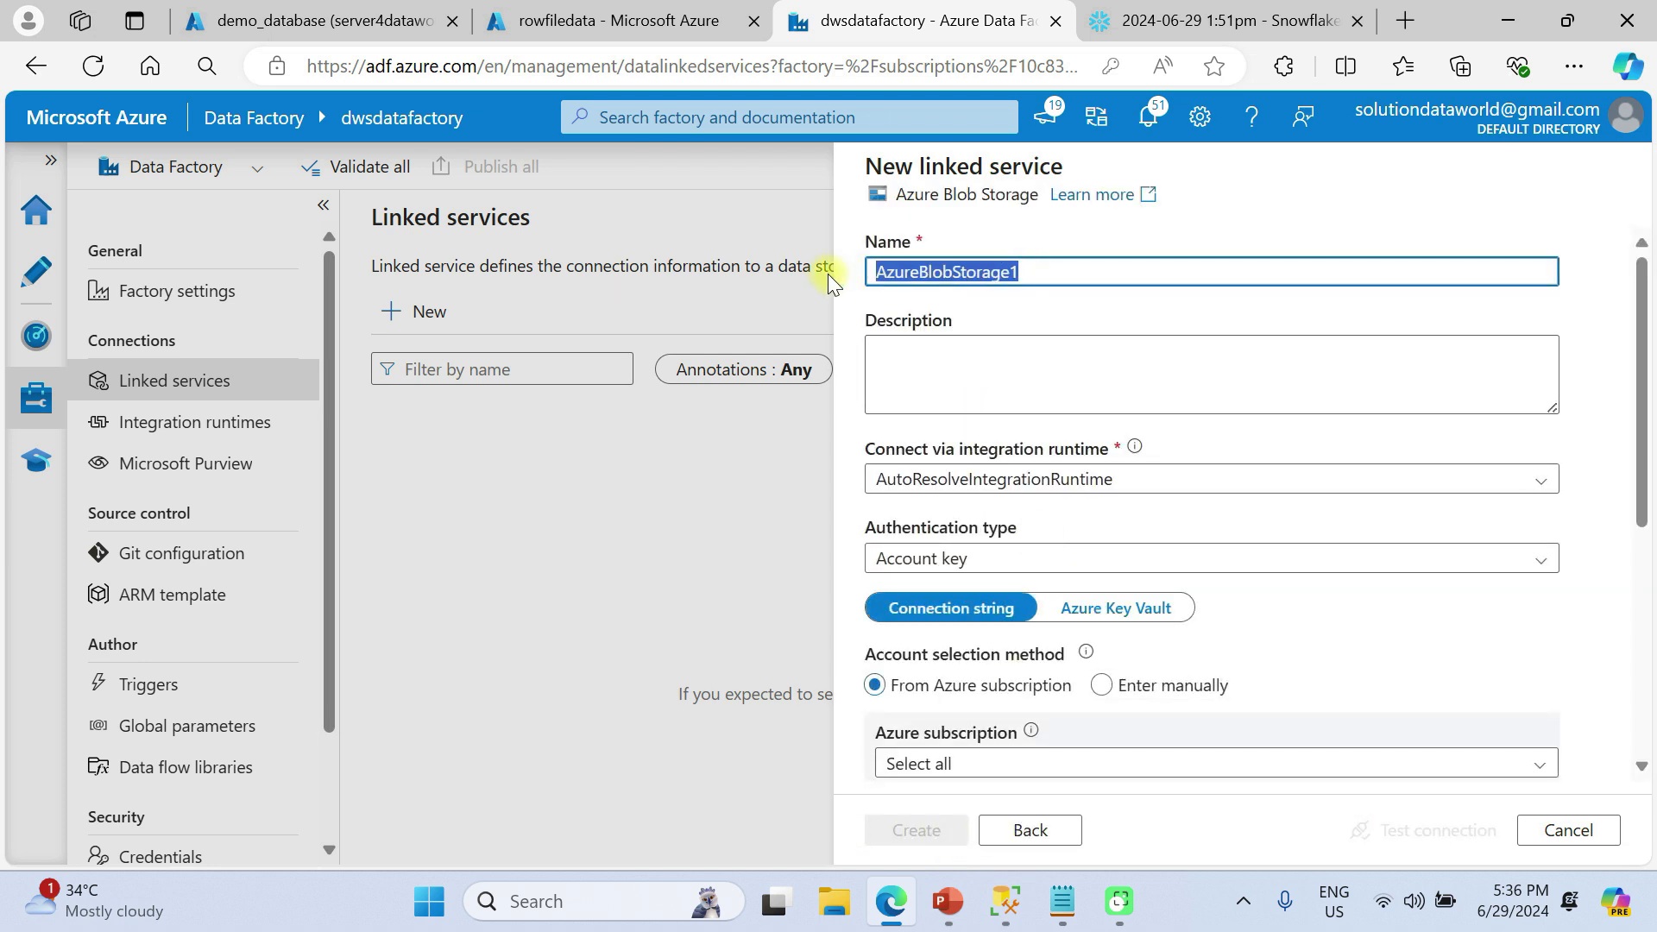
text(ls_)
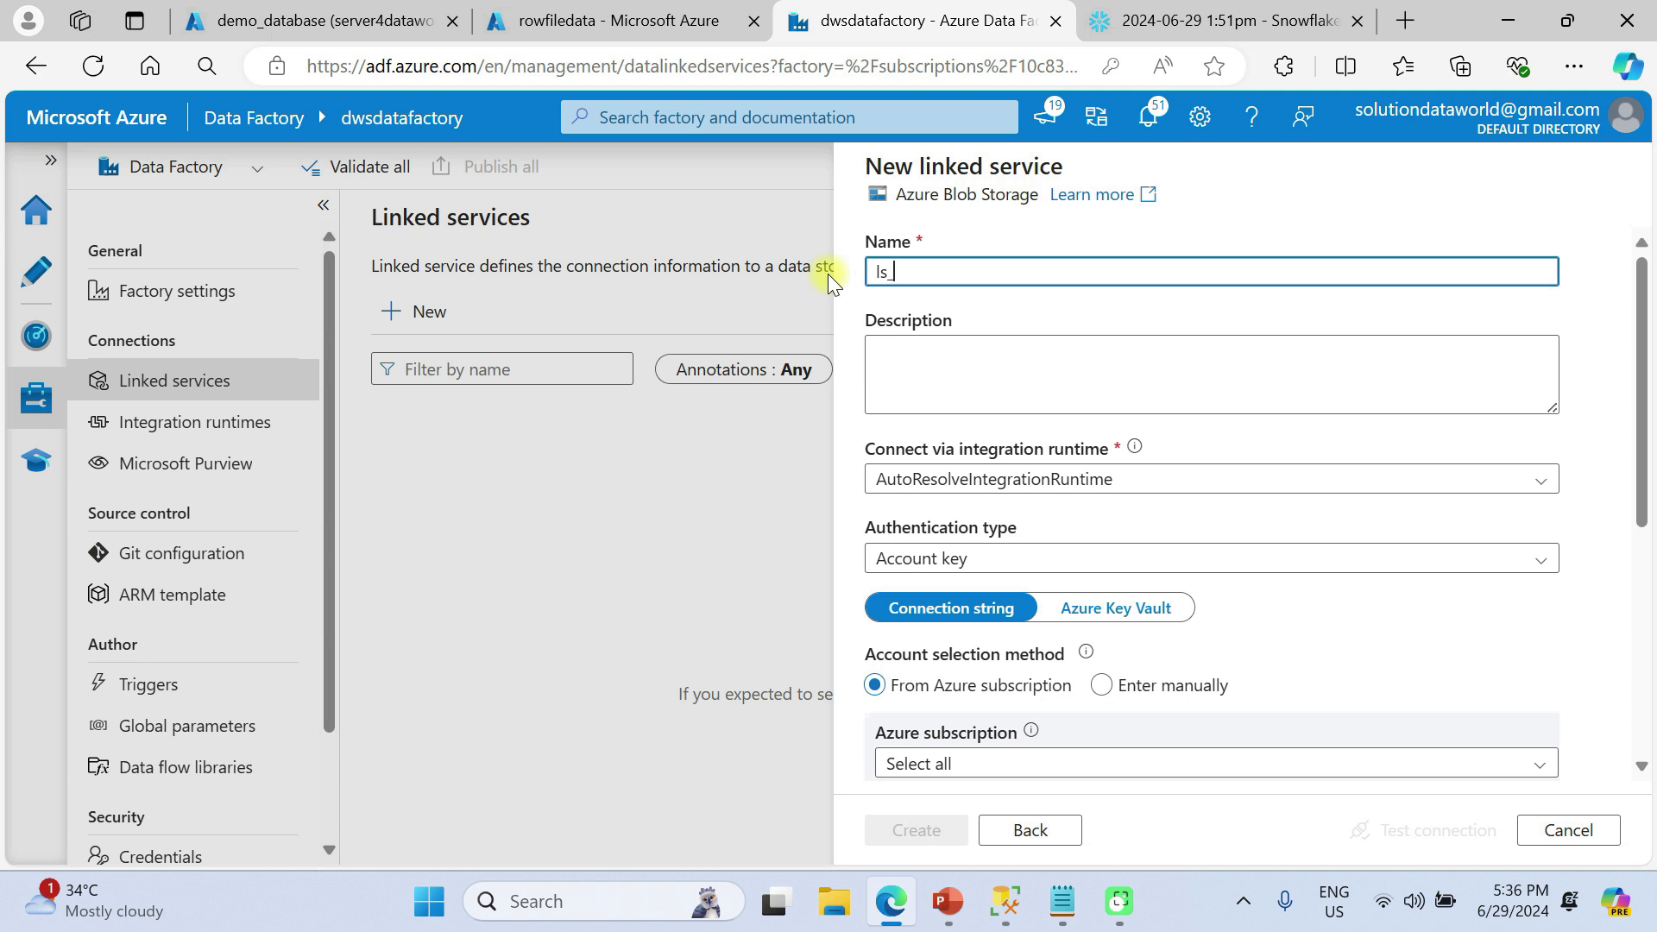
text(blobservice)
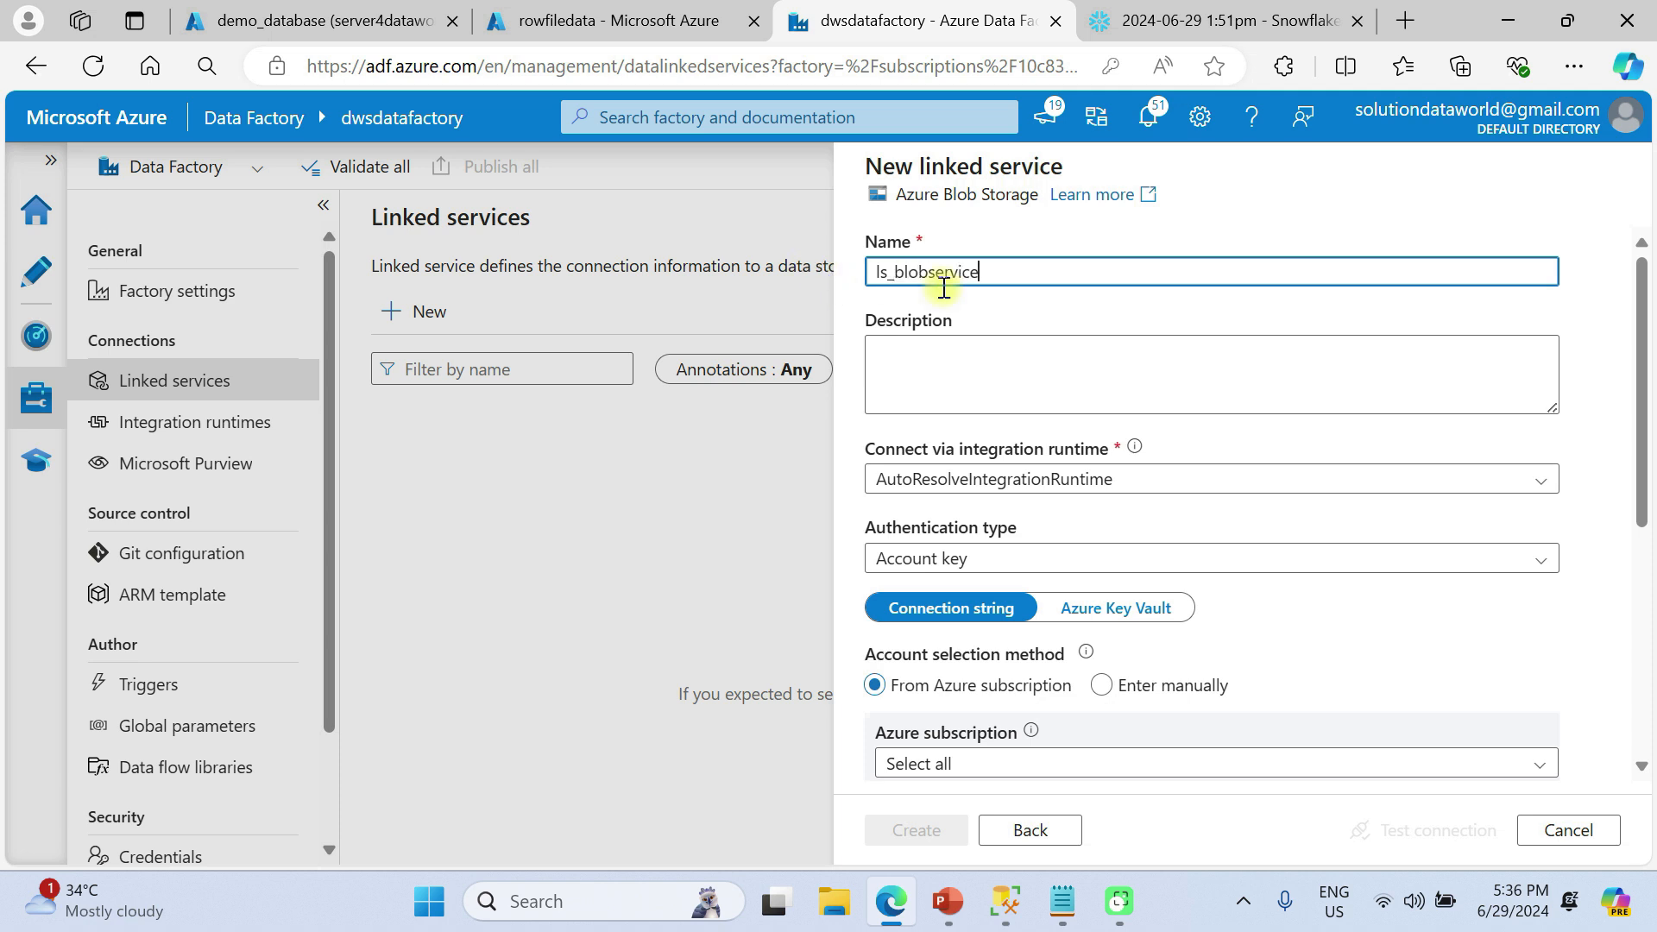
click(985, 371)
text(linked for )
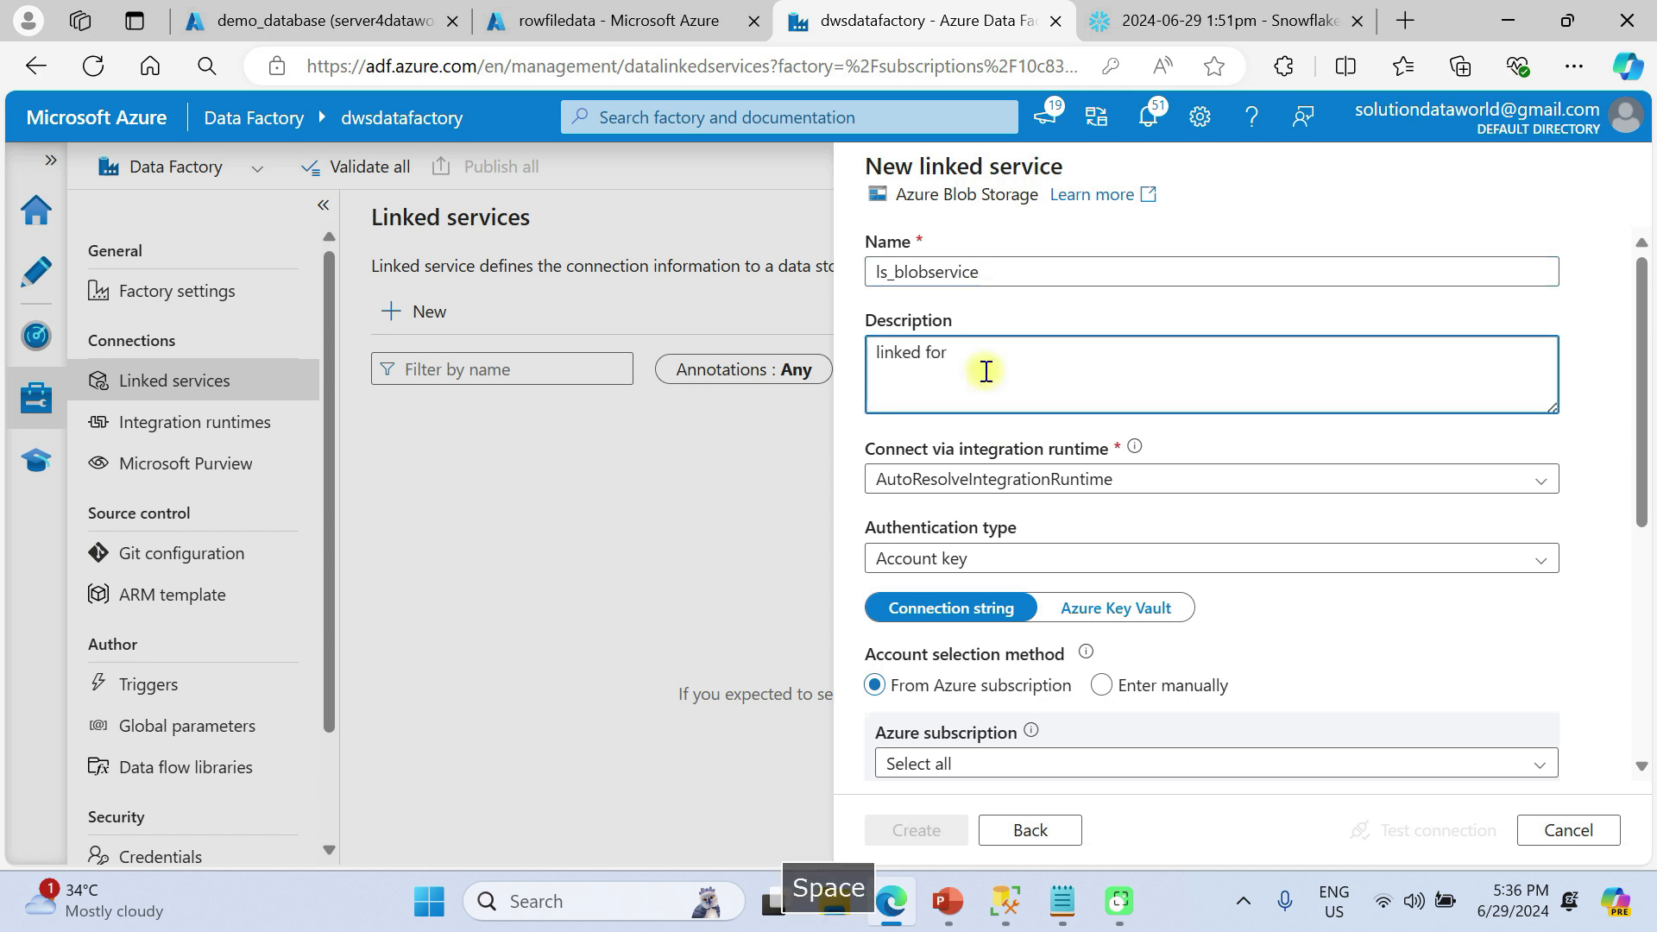
text(blob storage)
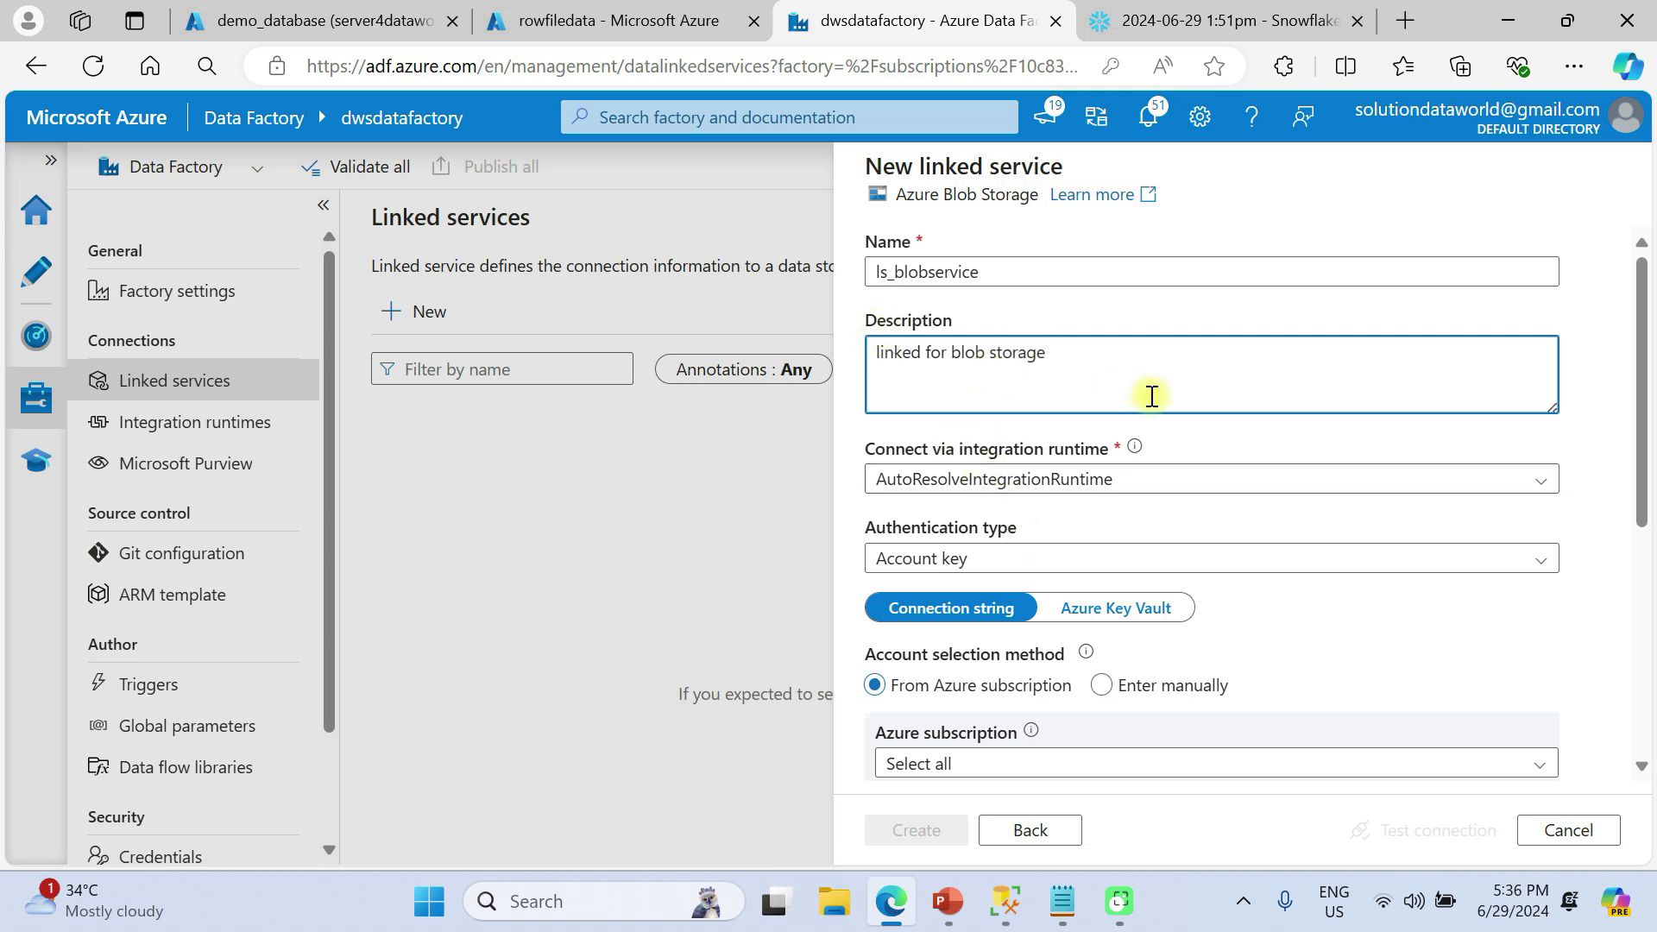
Set the linked service's authentication type to SAS URI
scroll(1146, 553, down, 1)
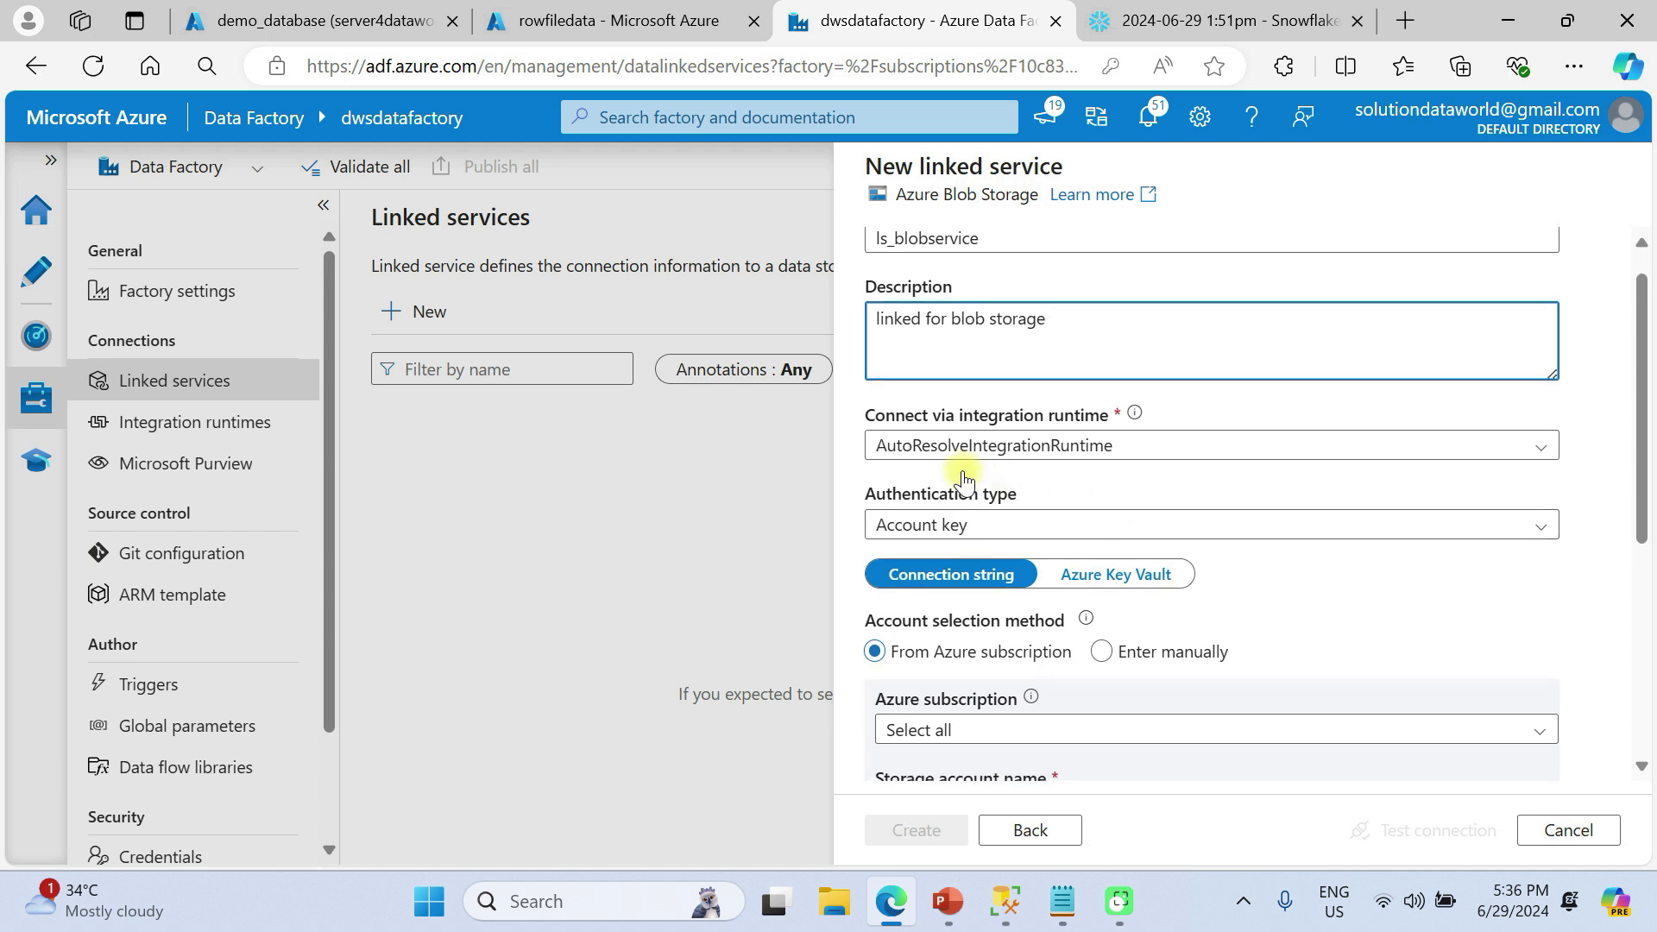
scroll(1083, 479, down, 3)
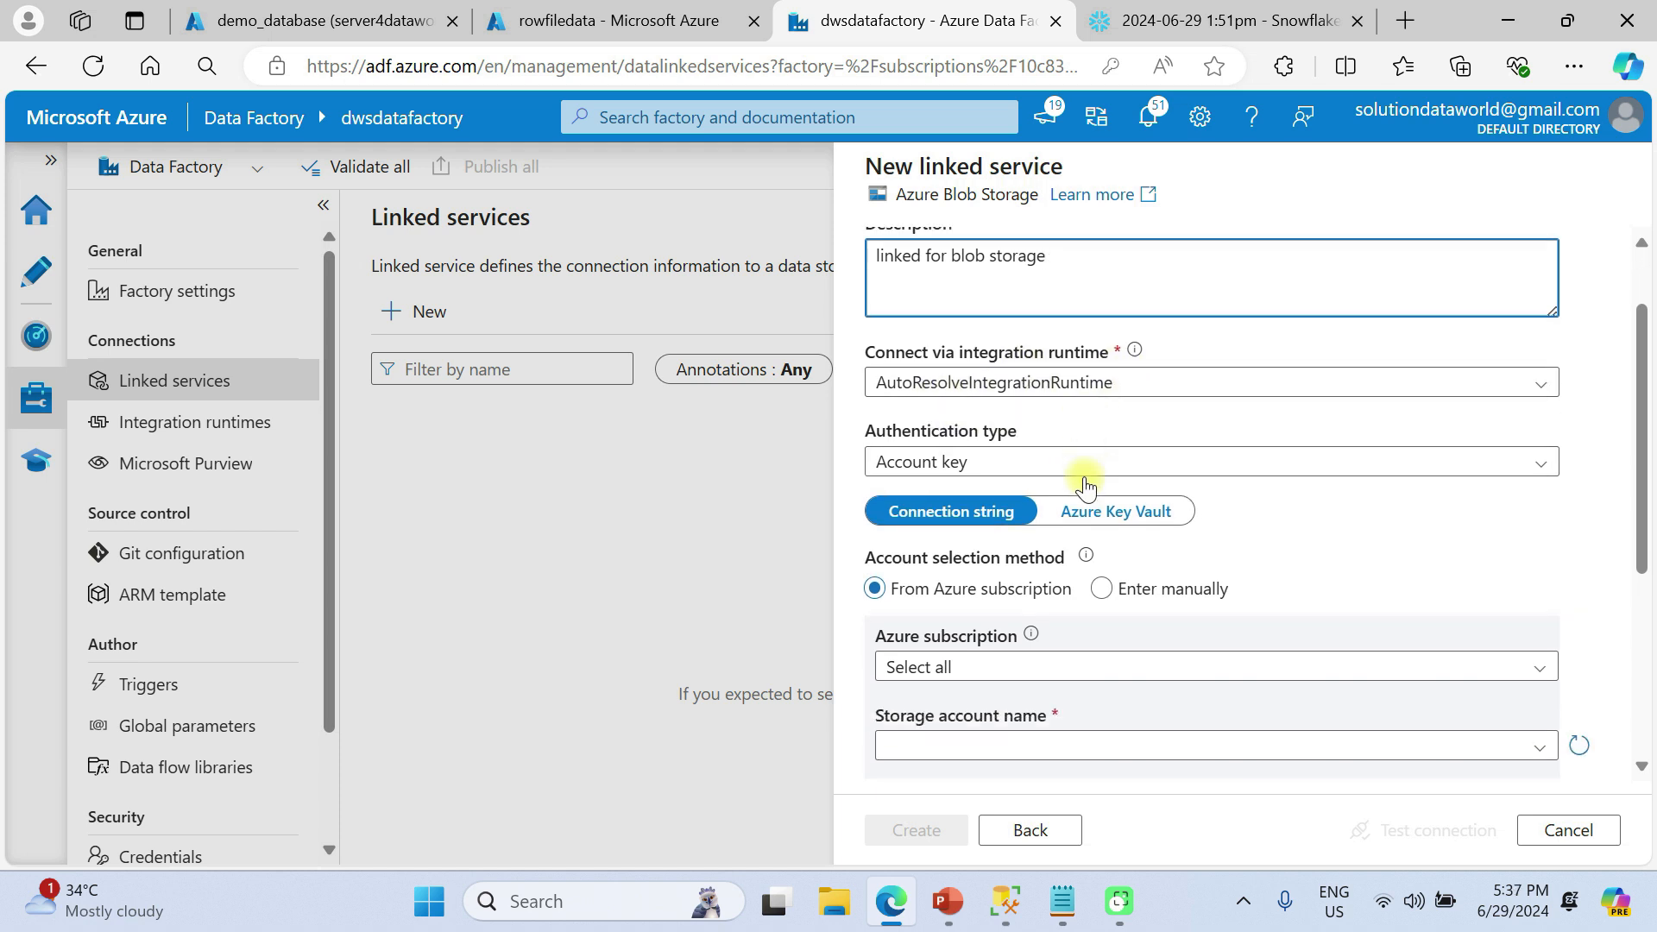
click(945, 428)
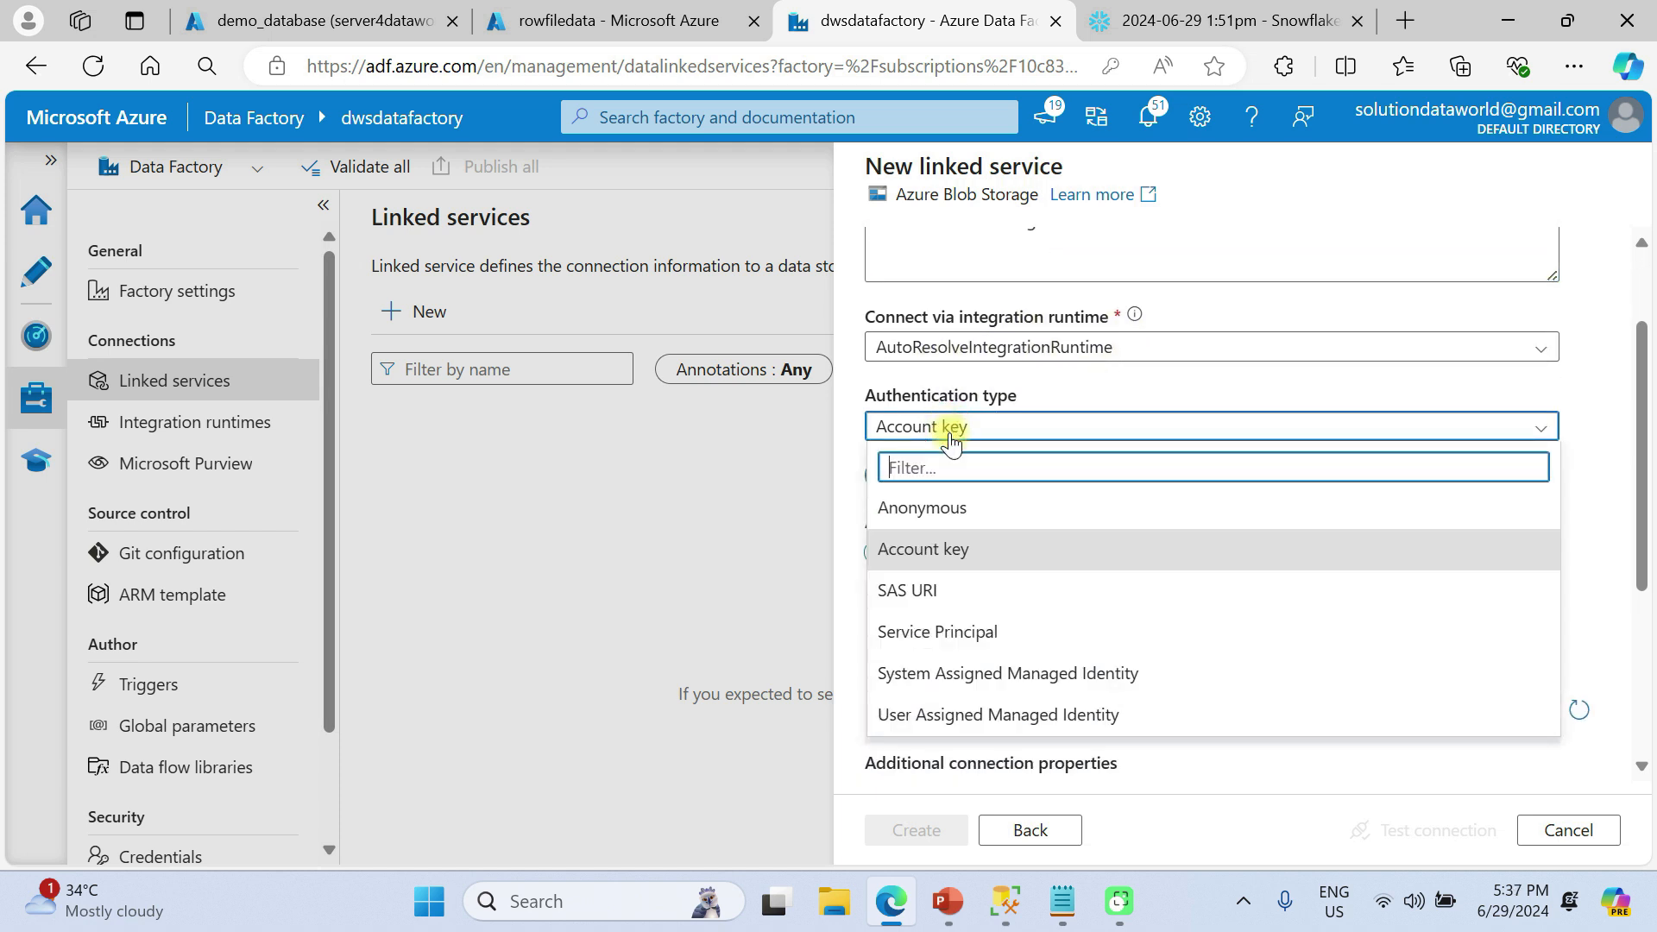
click(938, 594)
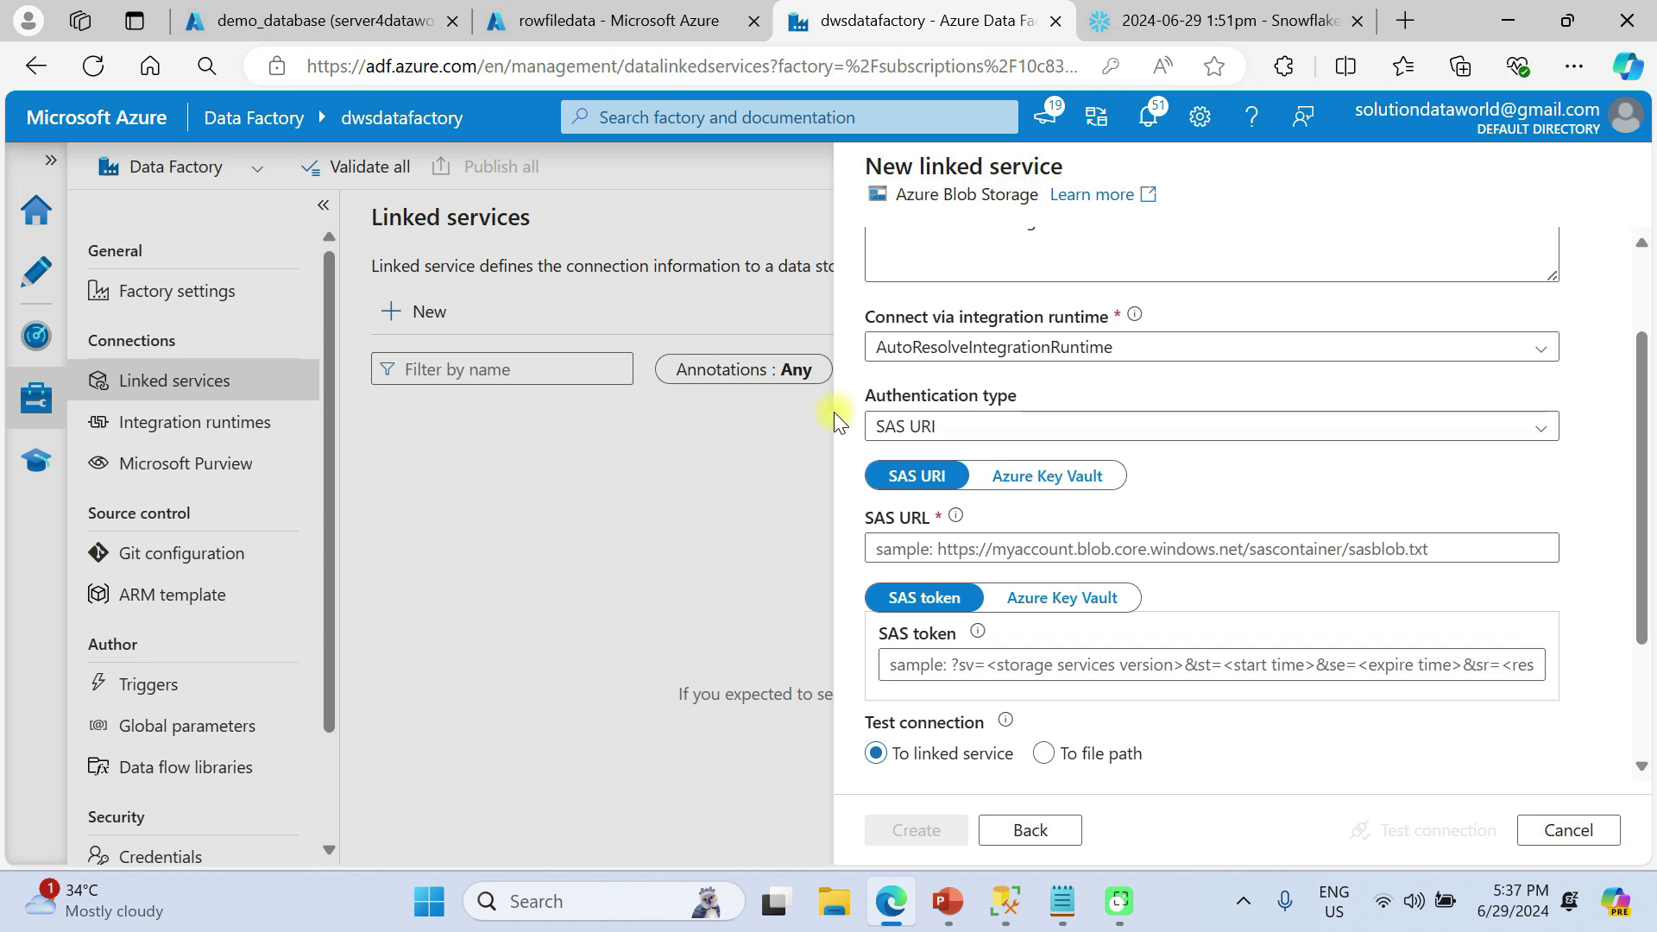
click(920, 429)
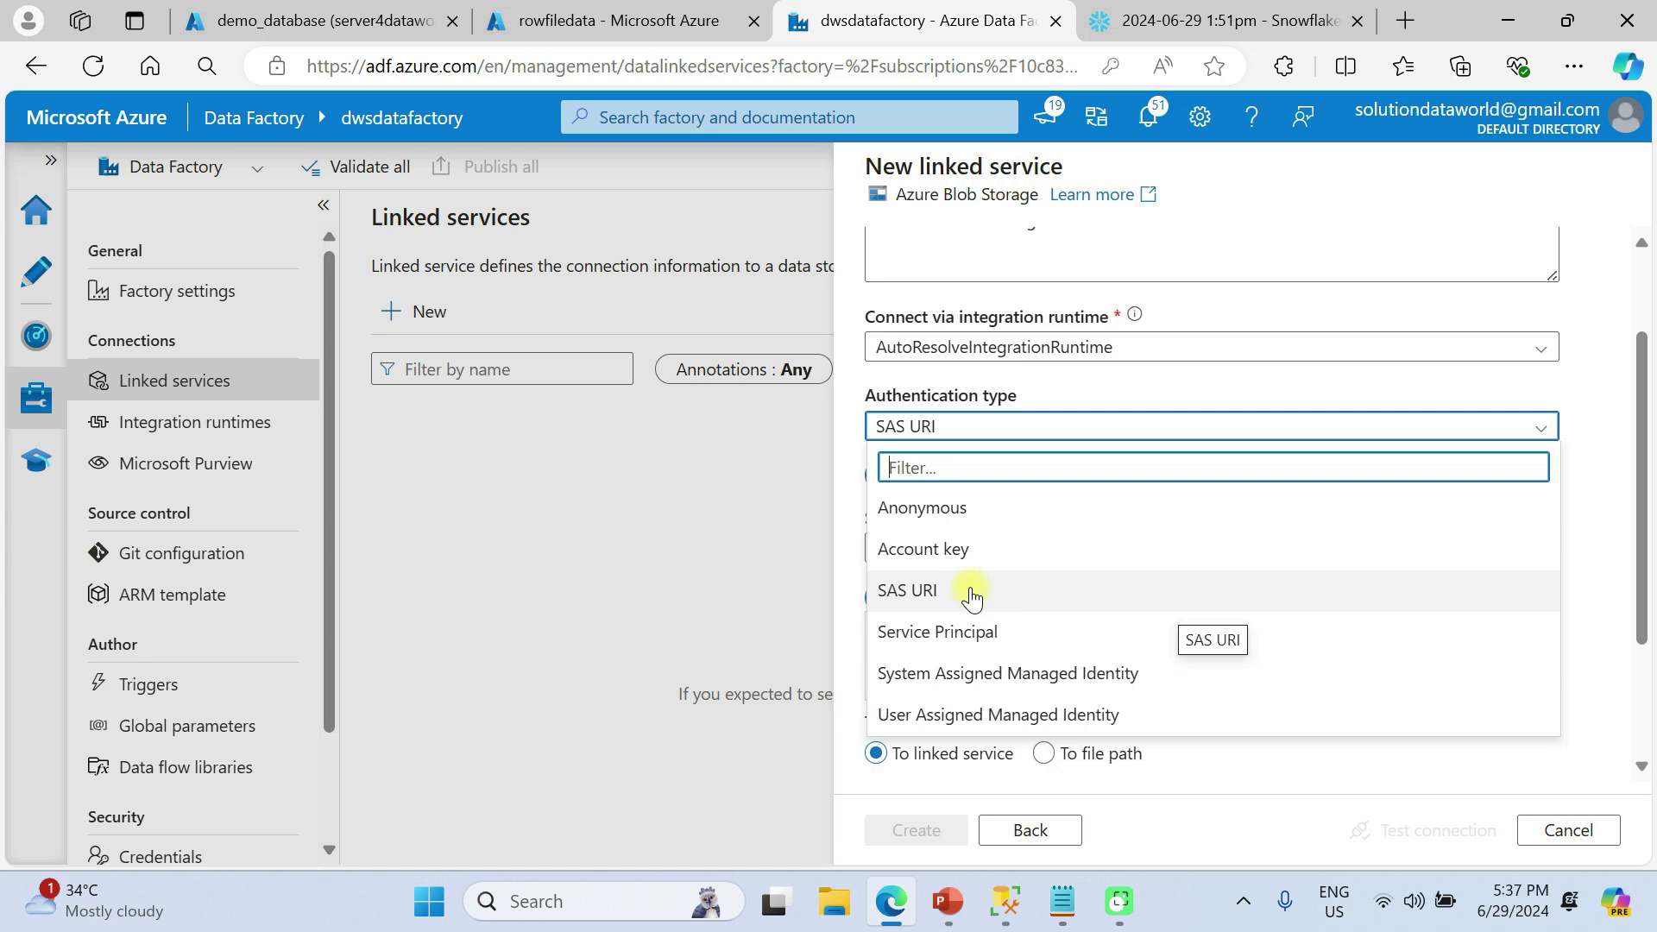
click(911, 596)
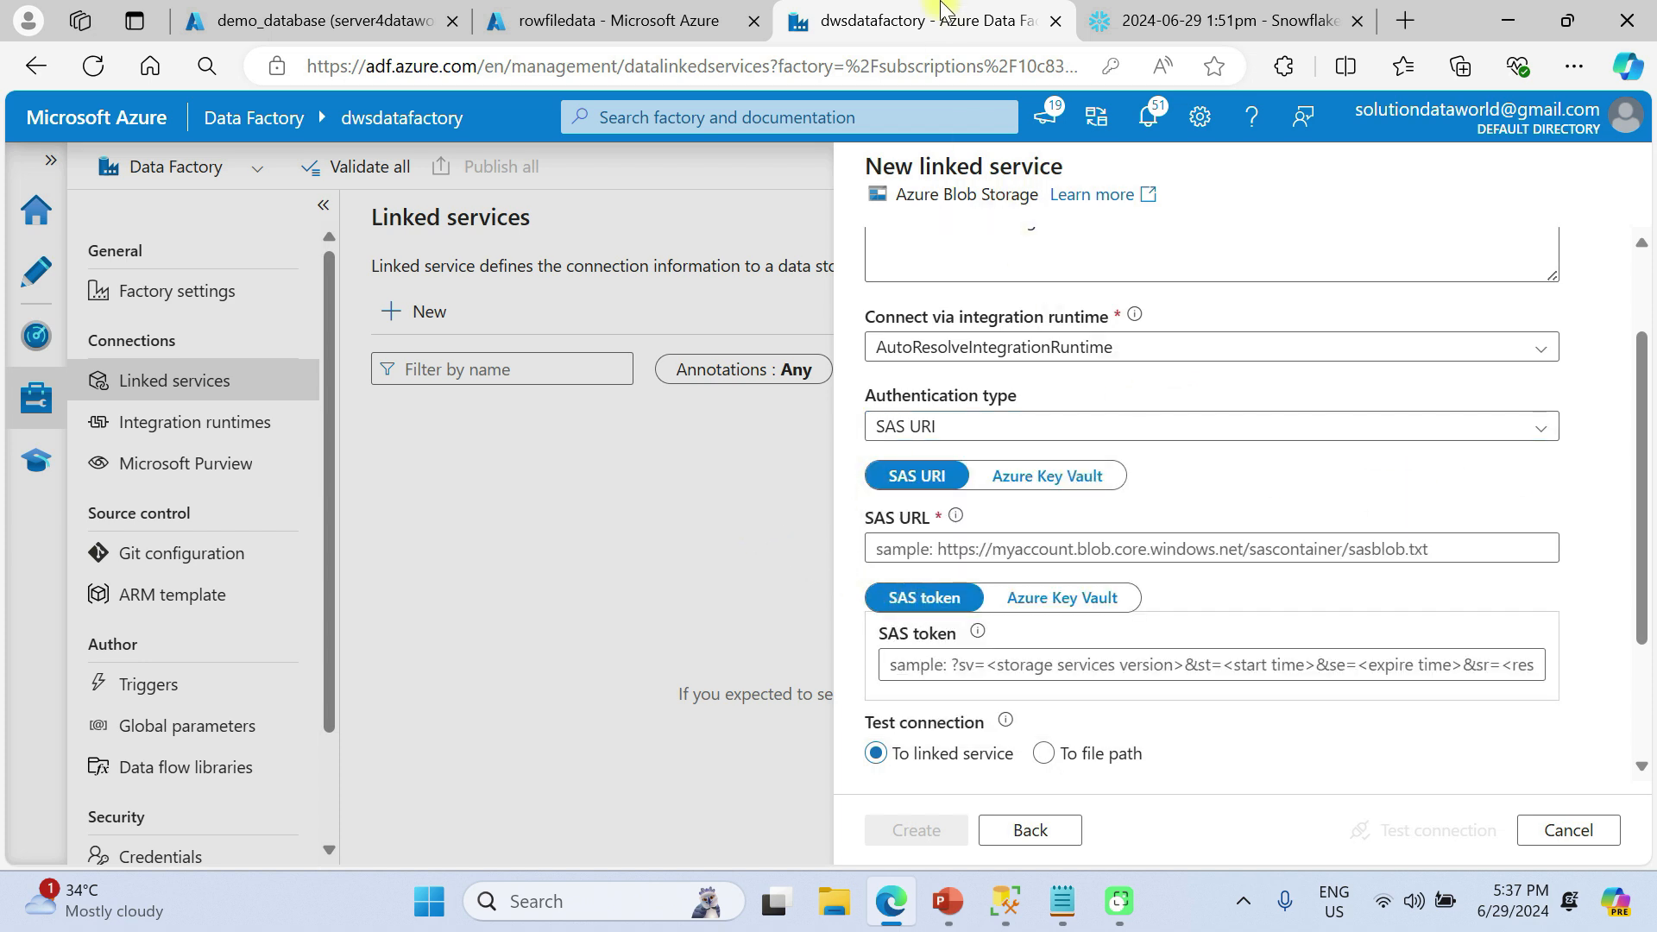
Open sadataworldsolution's Shared access signature page and allow Service, Container and Object resource types
click(611, 9)
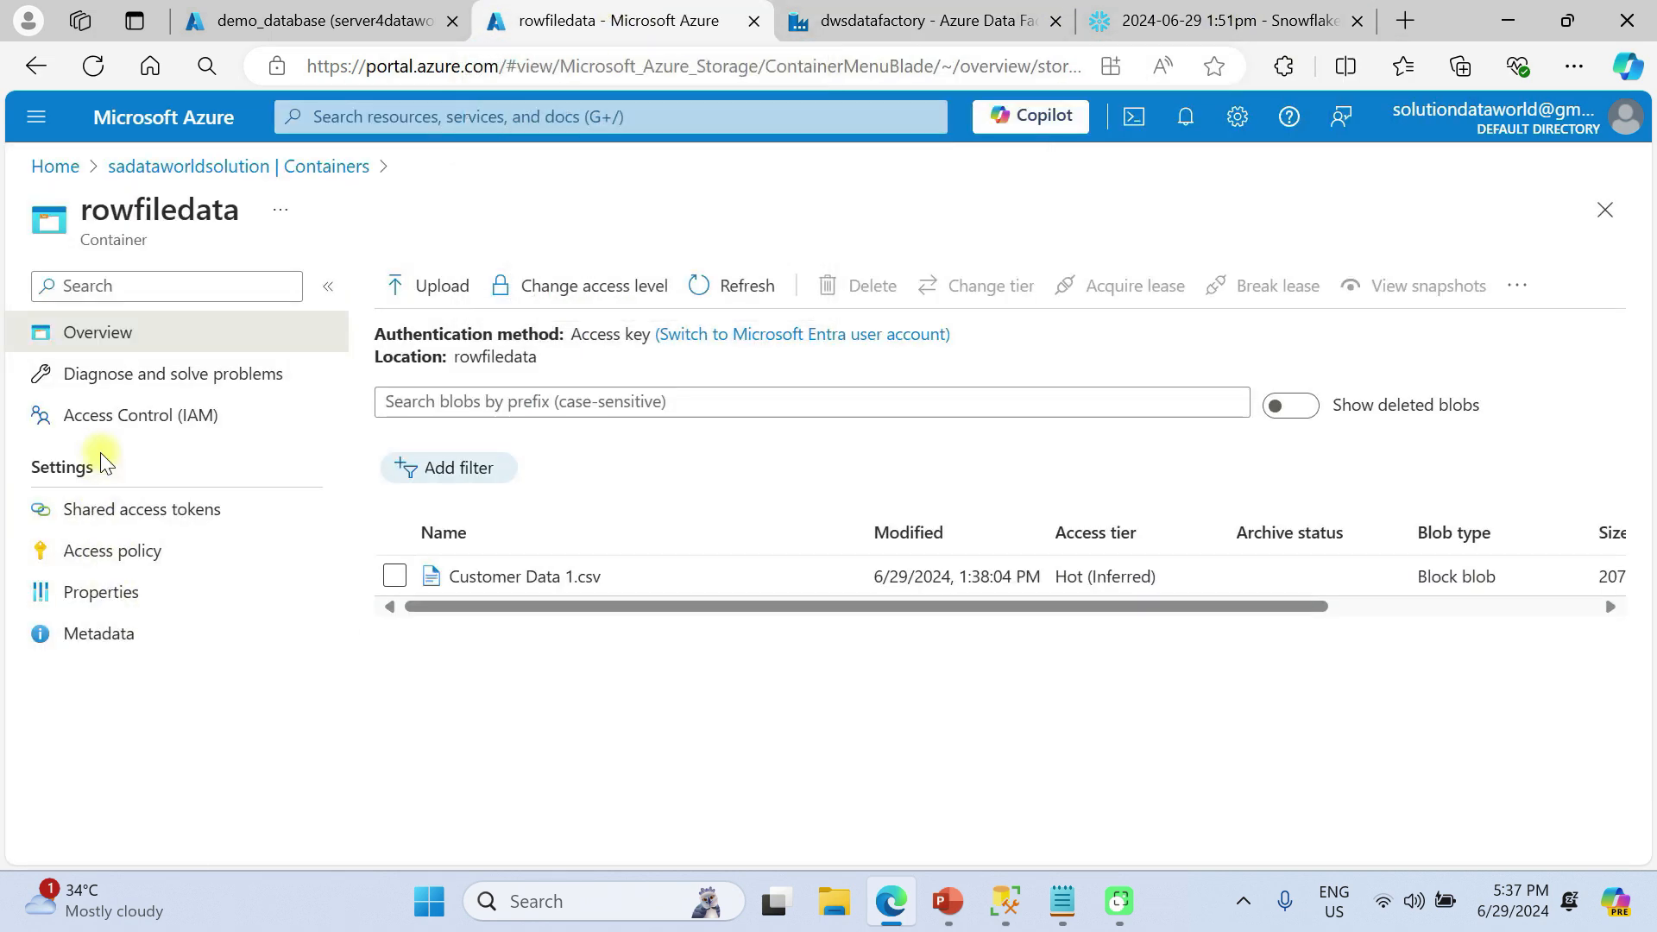
click(162, 168)
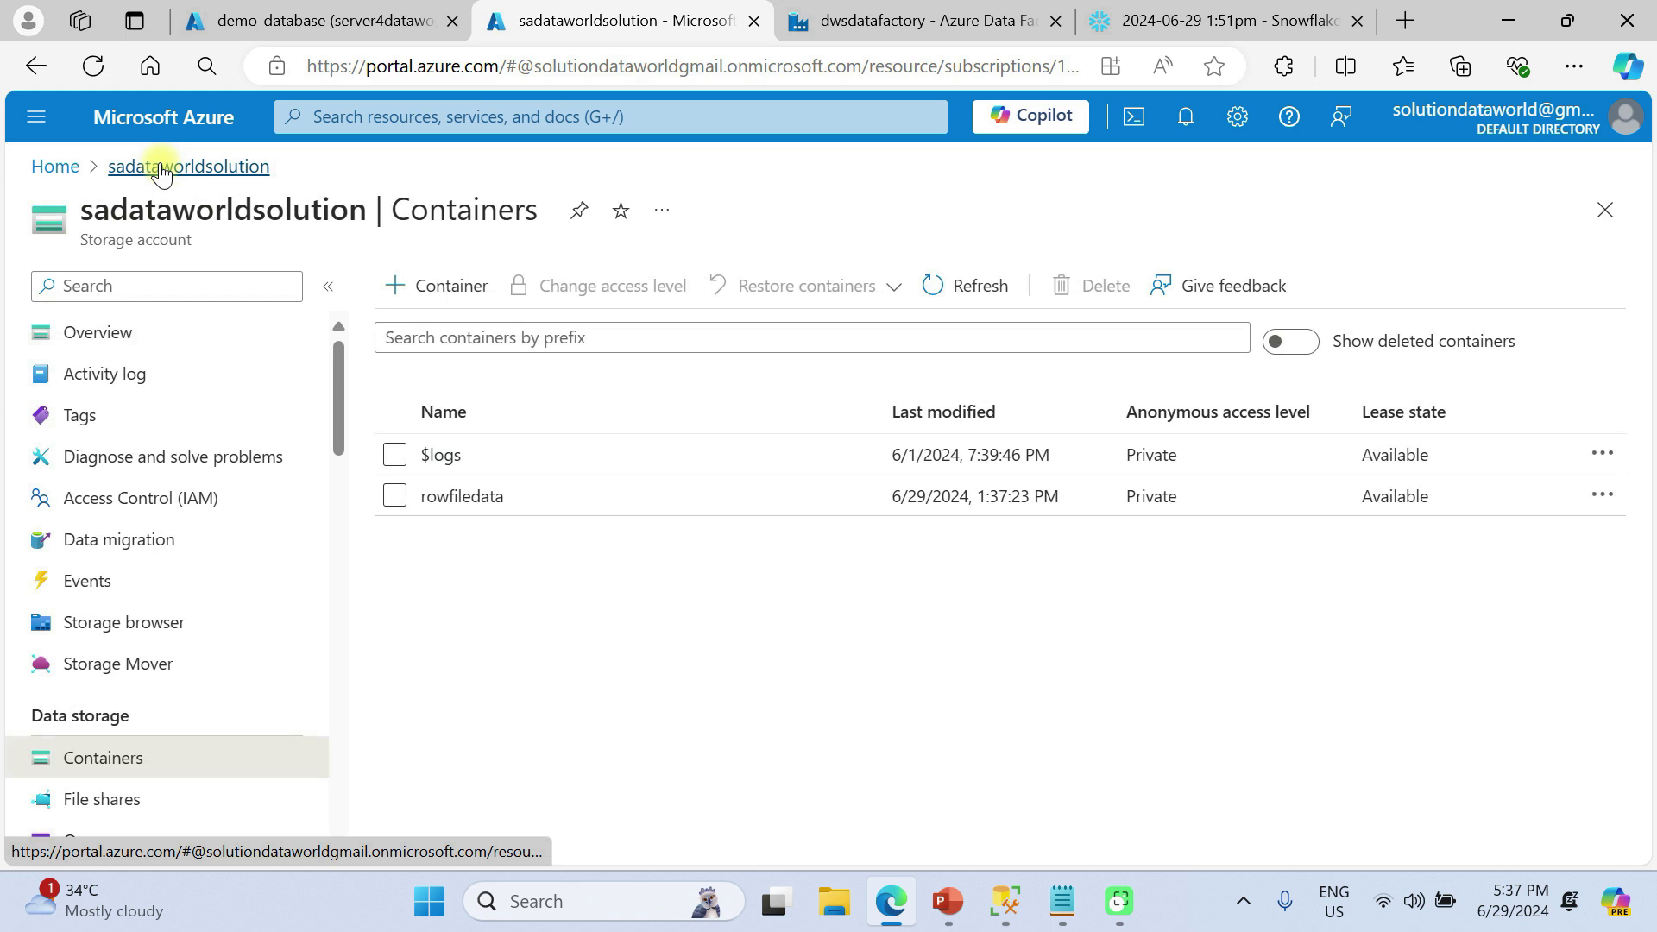
scroll(129, 604, down, 3)
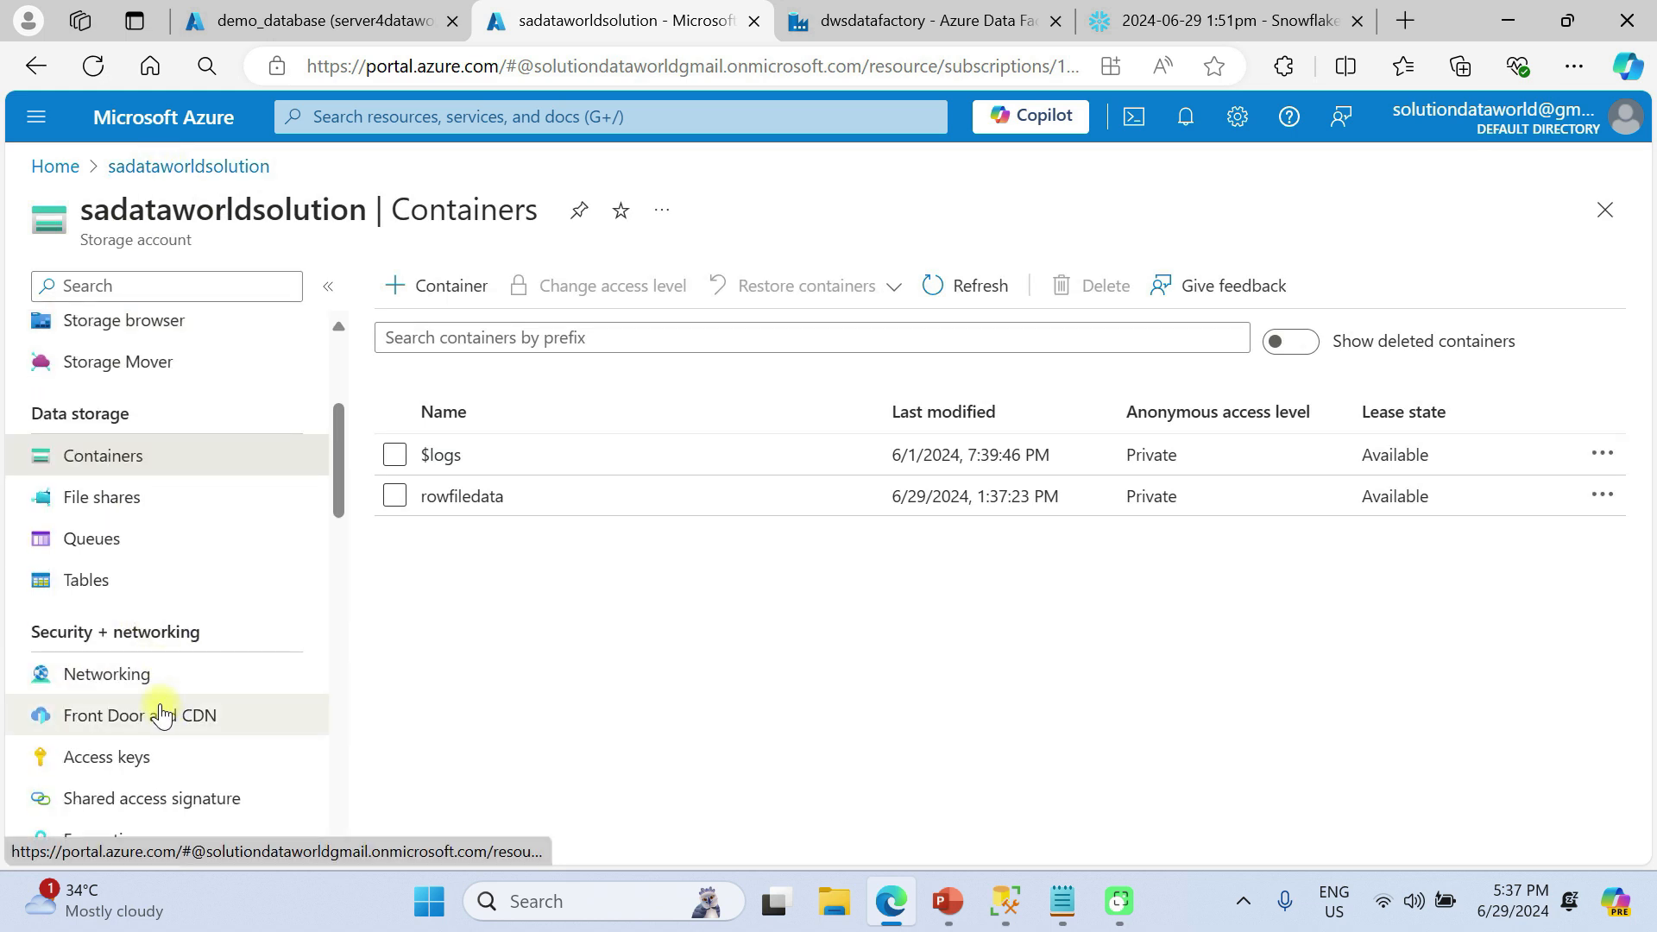
scroll(155, 707, down, 2)
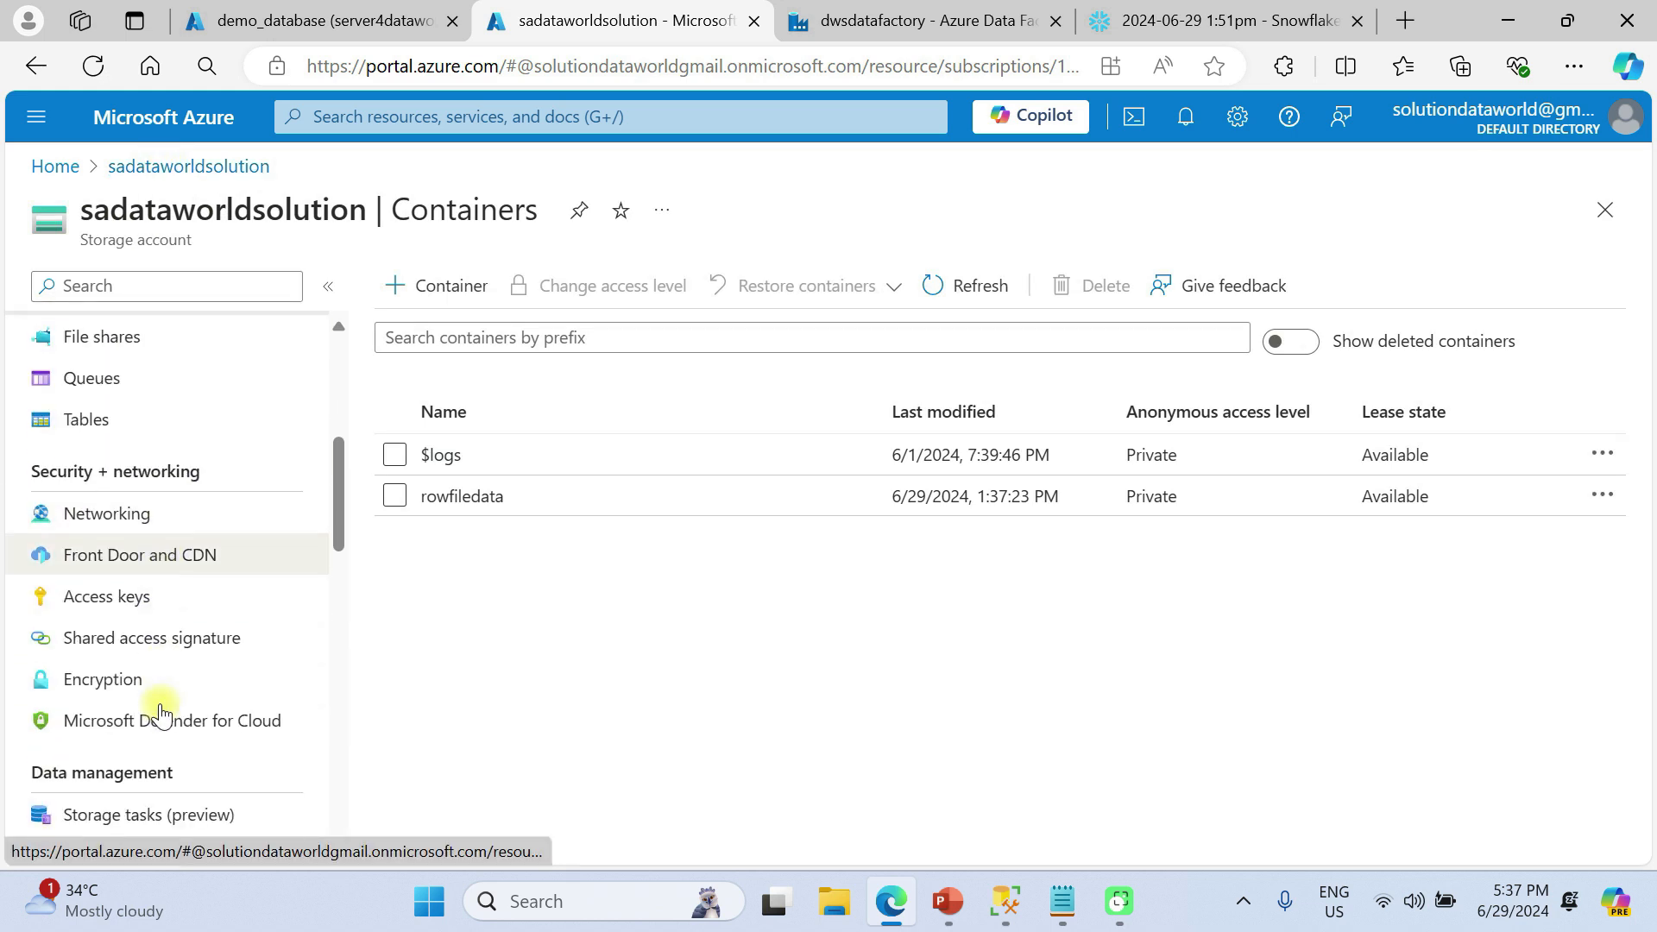
click(158, 645)
scroll(477, 614, down, 2)
click(387, 507)
click(491, 508)
click(613, 509)
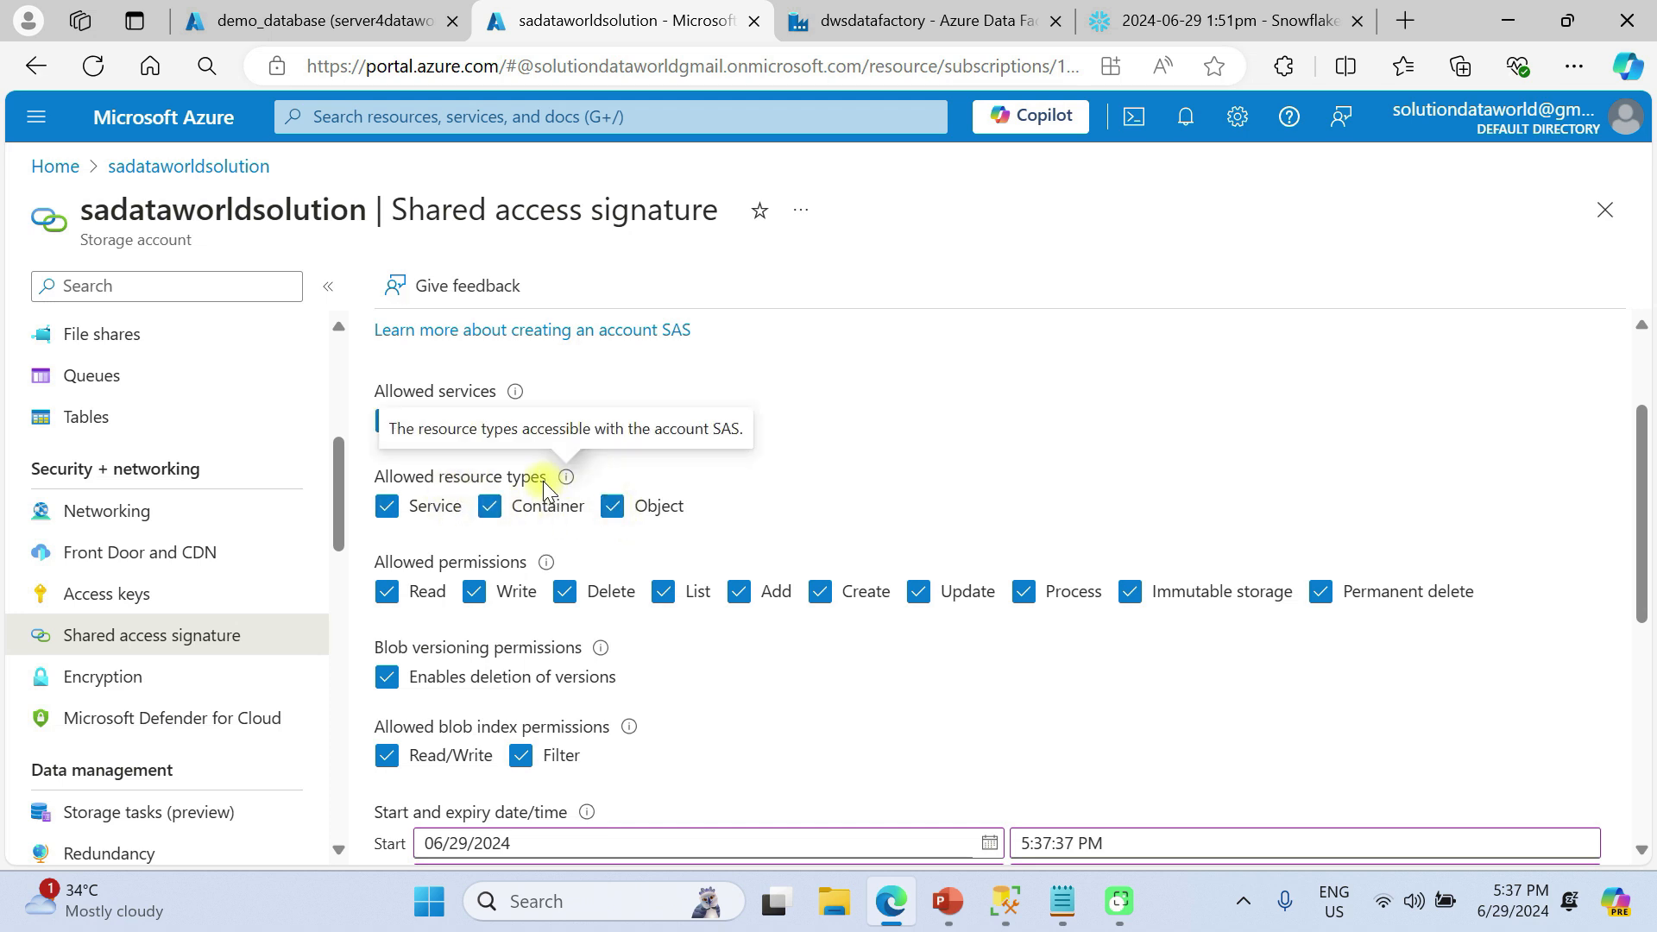
Set the SAS end date to 07/02/2024, generate the SAS, and copy the Blob service SAS URL
scroll(793, 543, down, 2)
scroll(792, 544, down, 1)
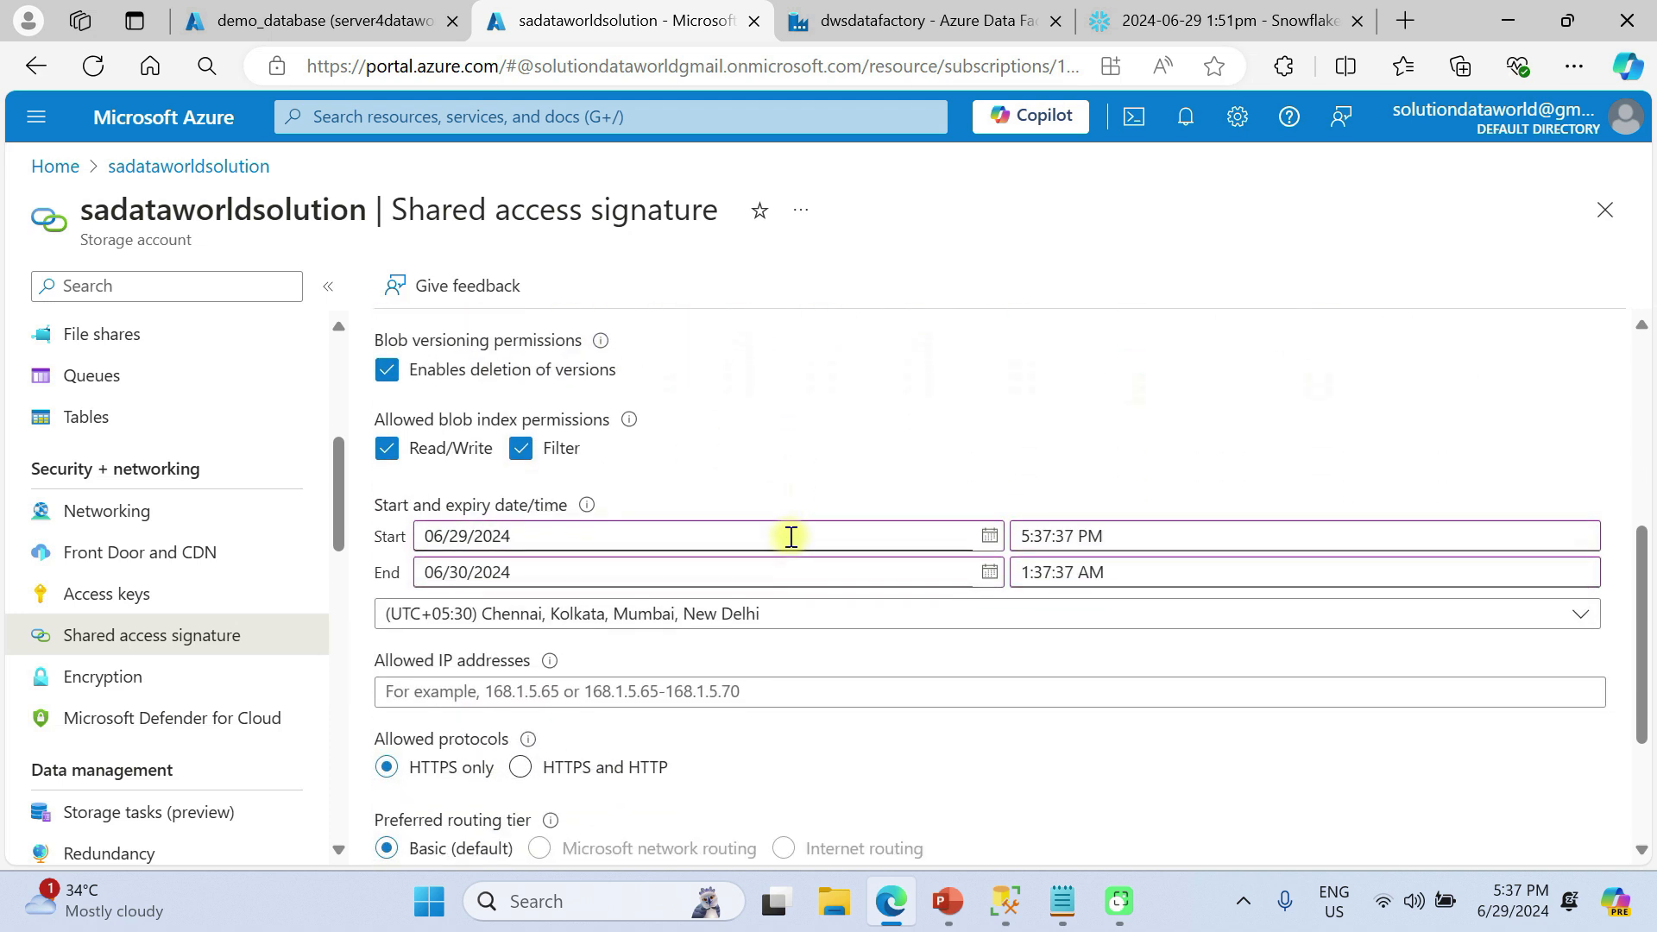
click(989, 573)
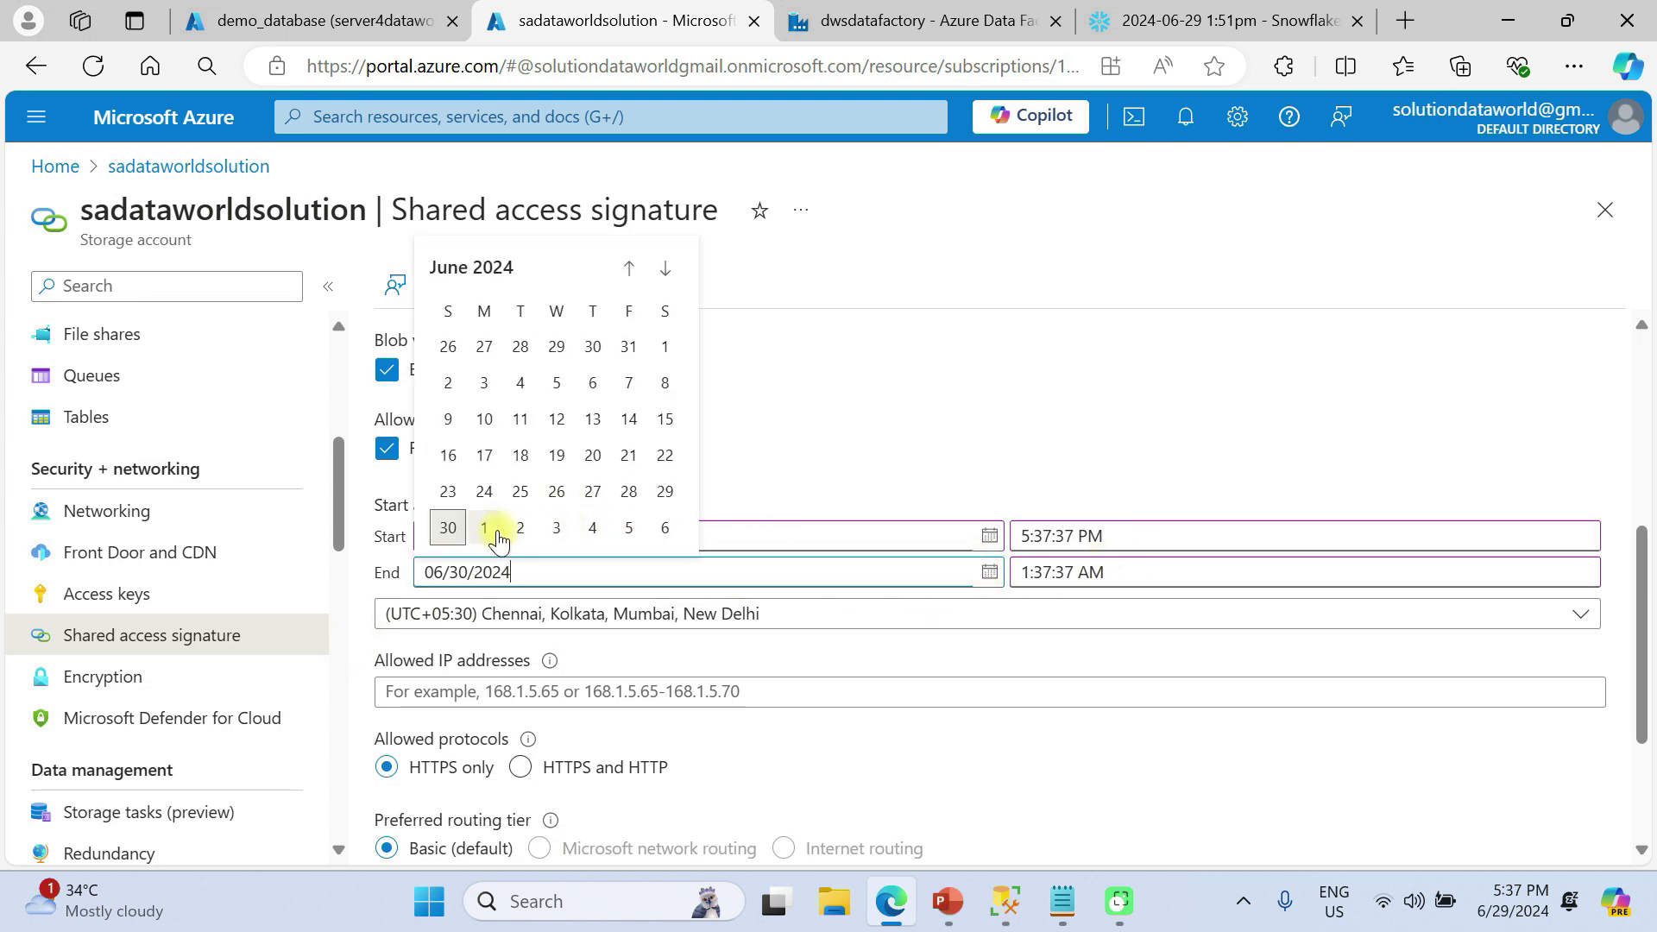
click(519, 528)
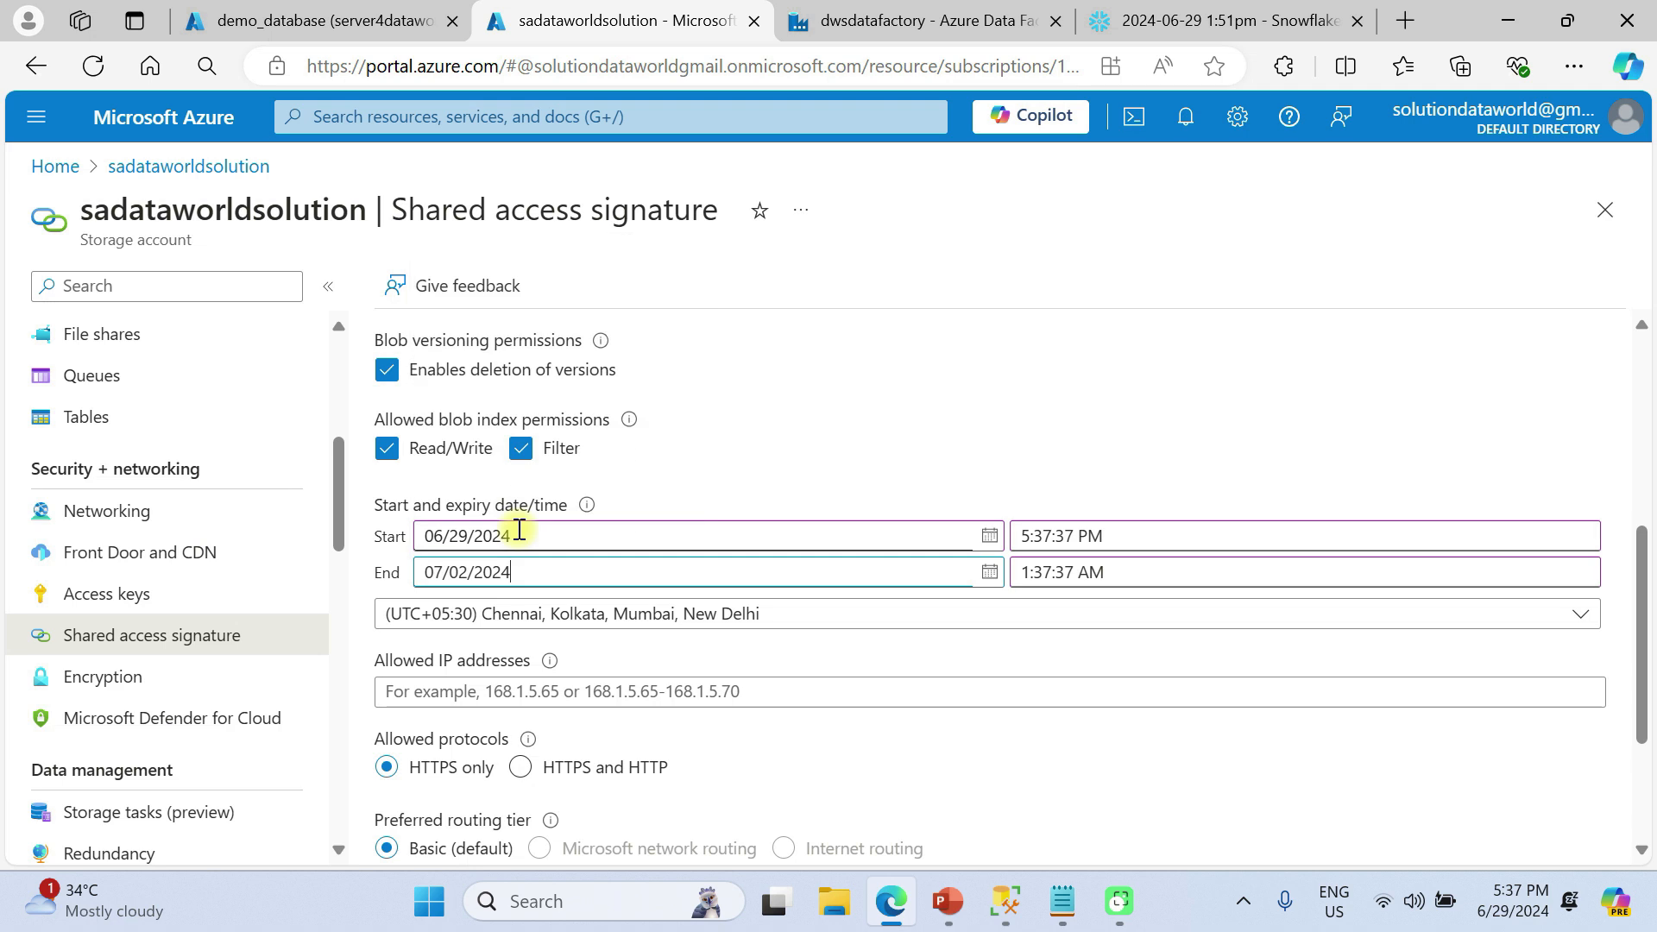
scroll(717, 467, down, 2)
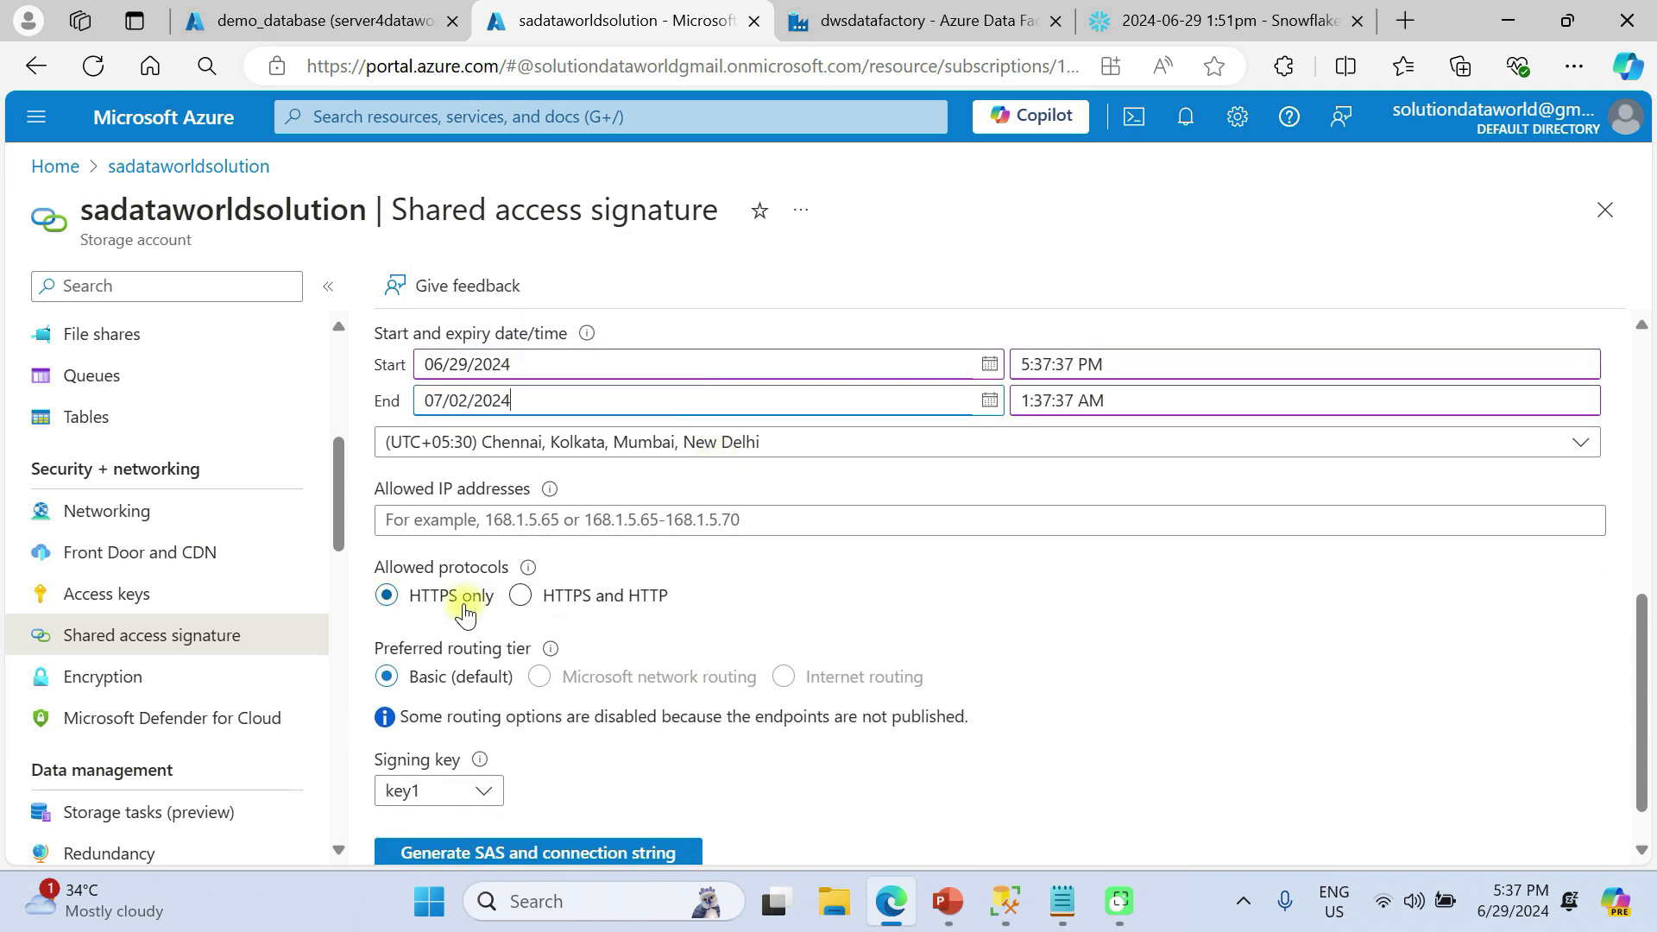
scroll(414, 613, down, 1)
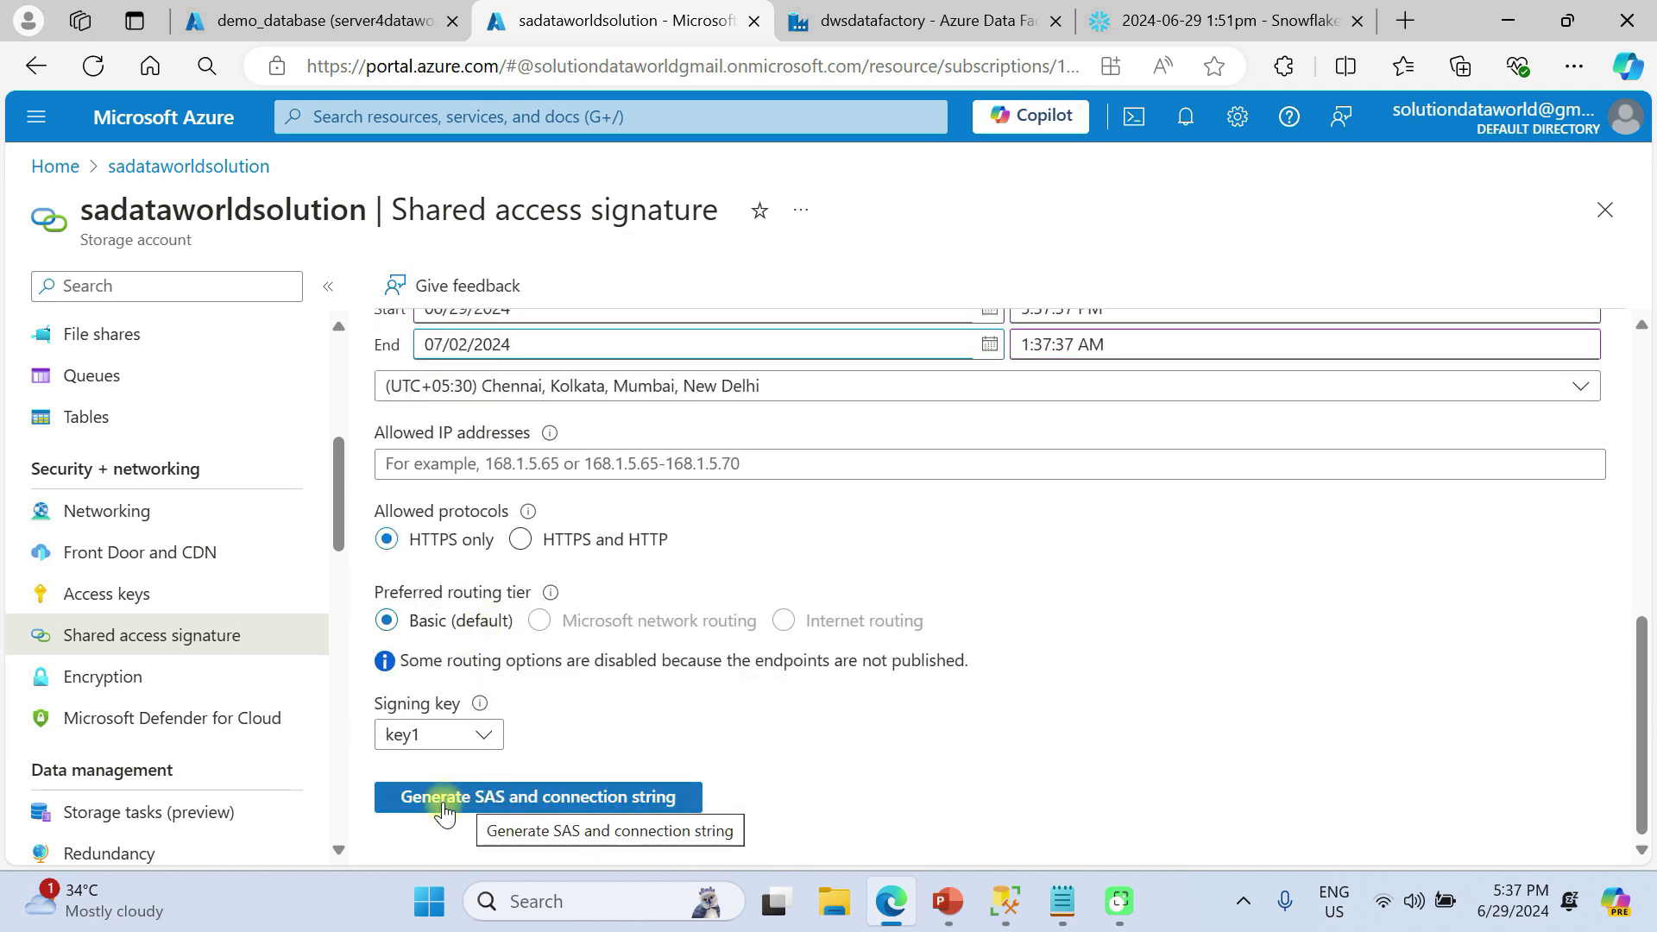
click(587, 803)
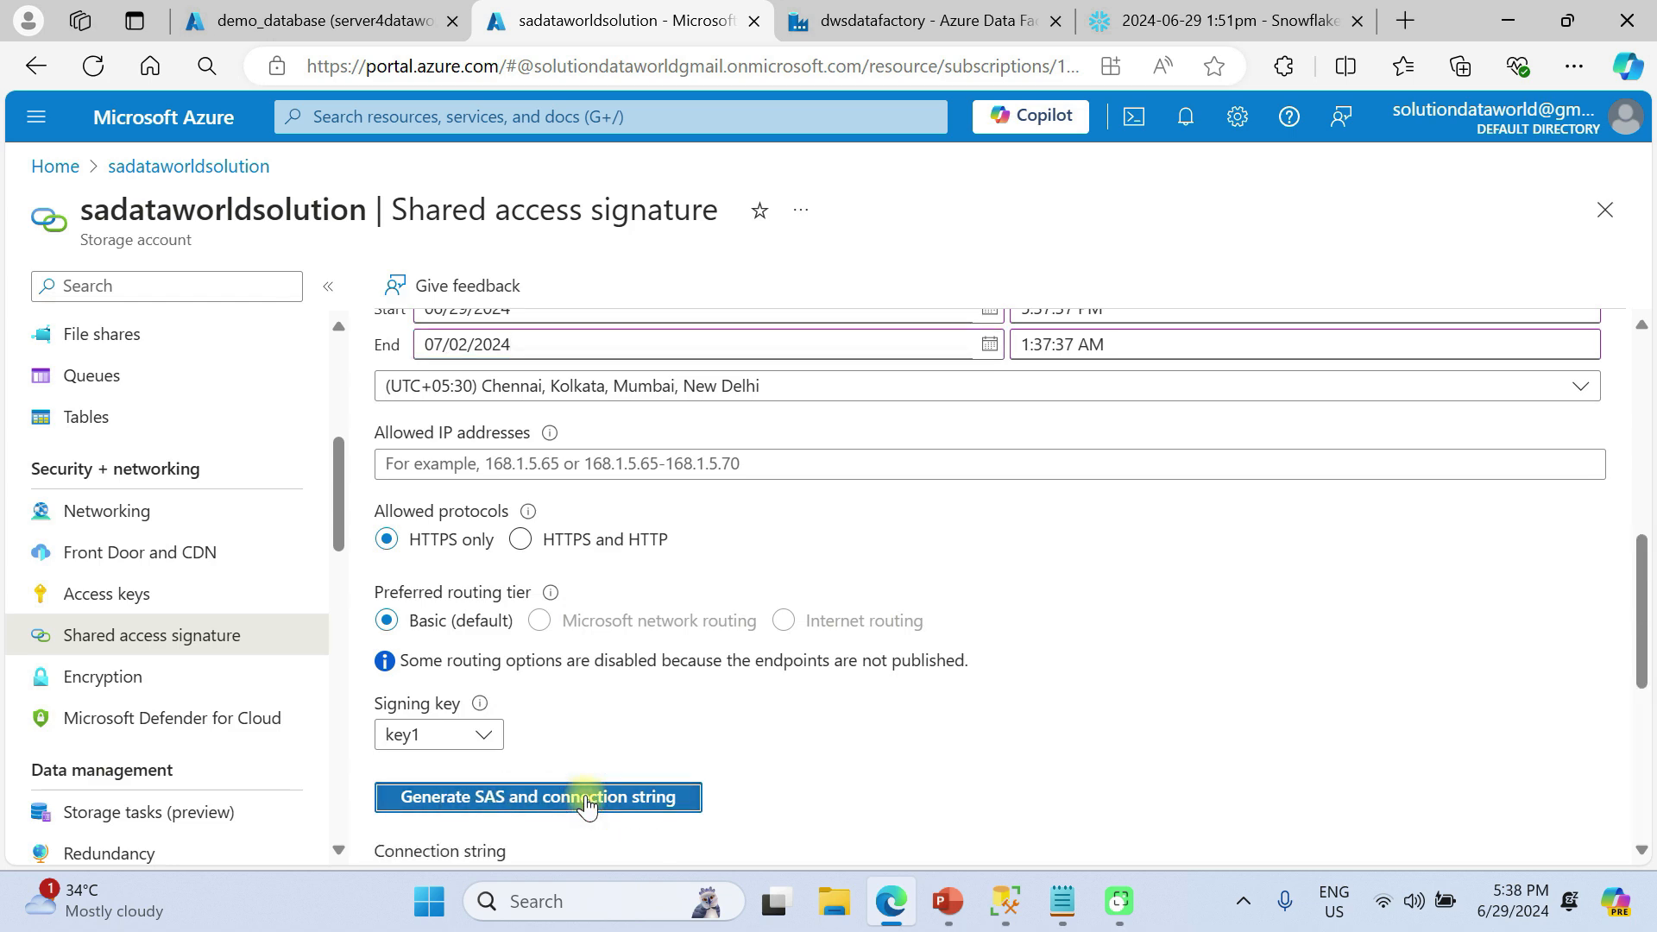
scroll(587, 804, down, 5)
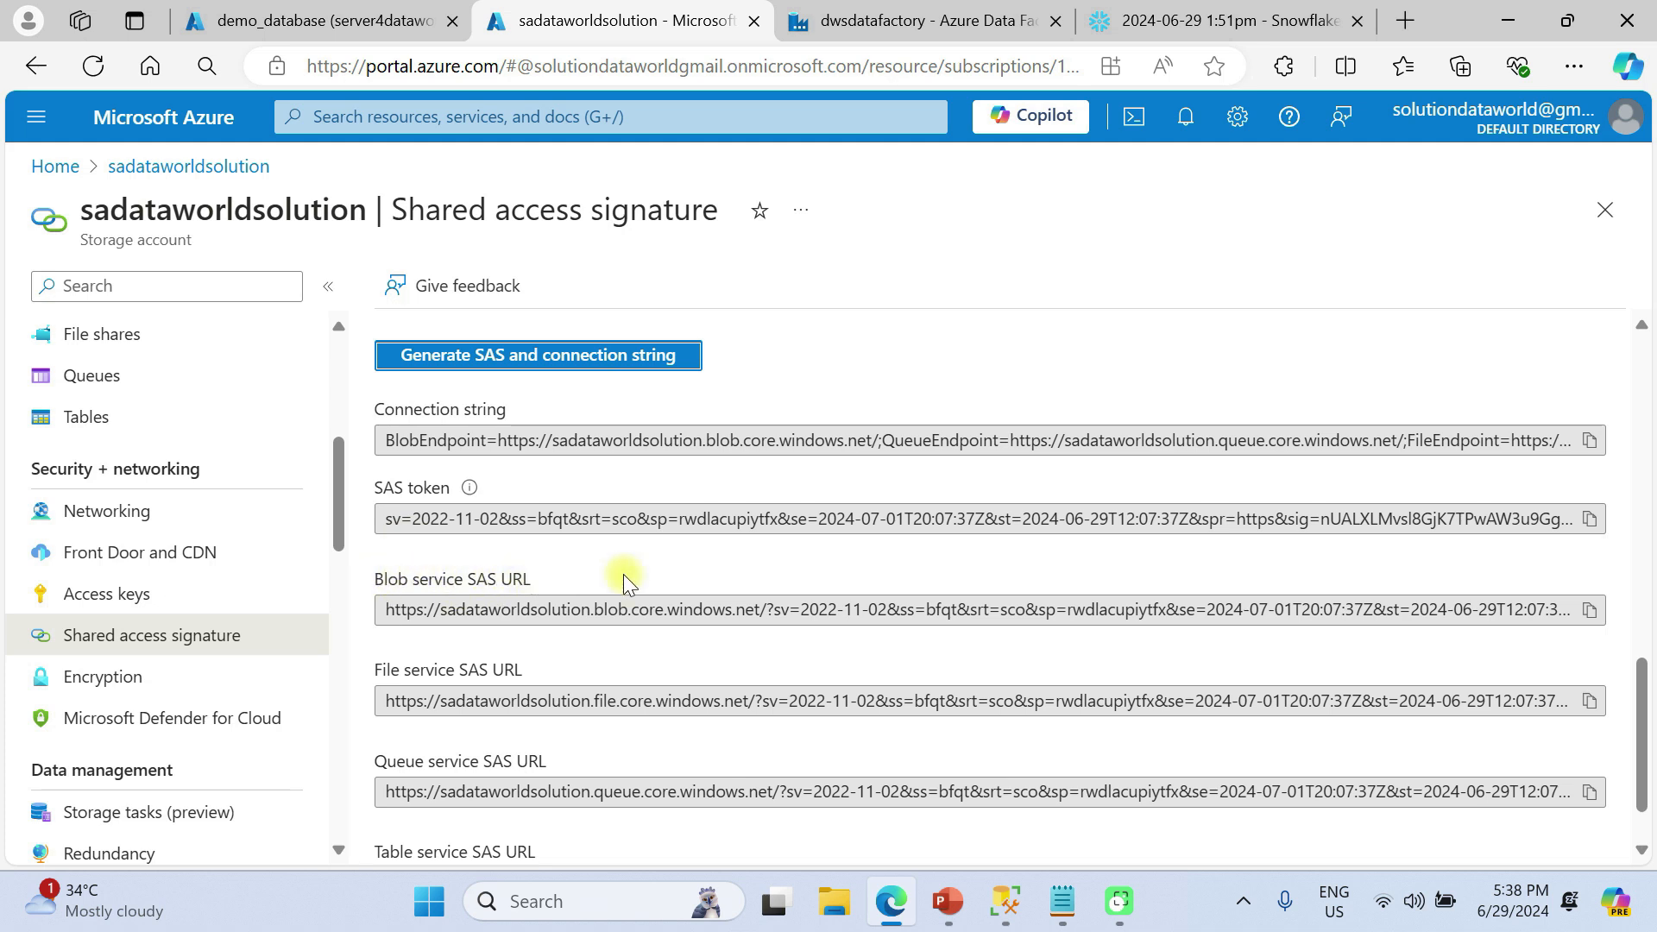
click(1591, 610)
Paste the SAS URL into ls_blobservice, pass the connection test, and create the linked service
click(922, 24)
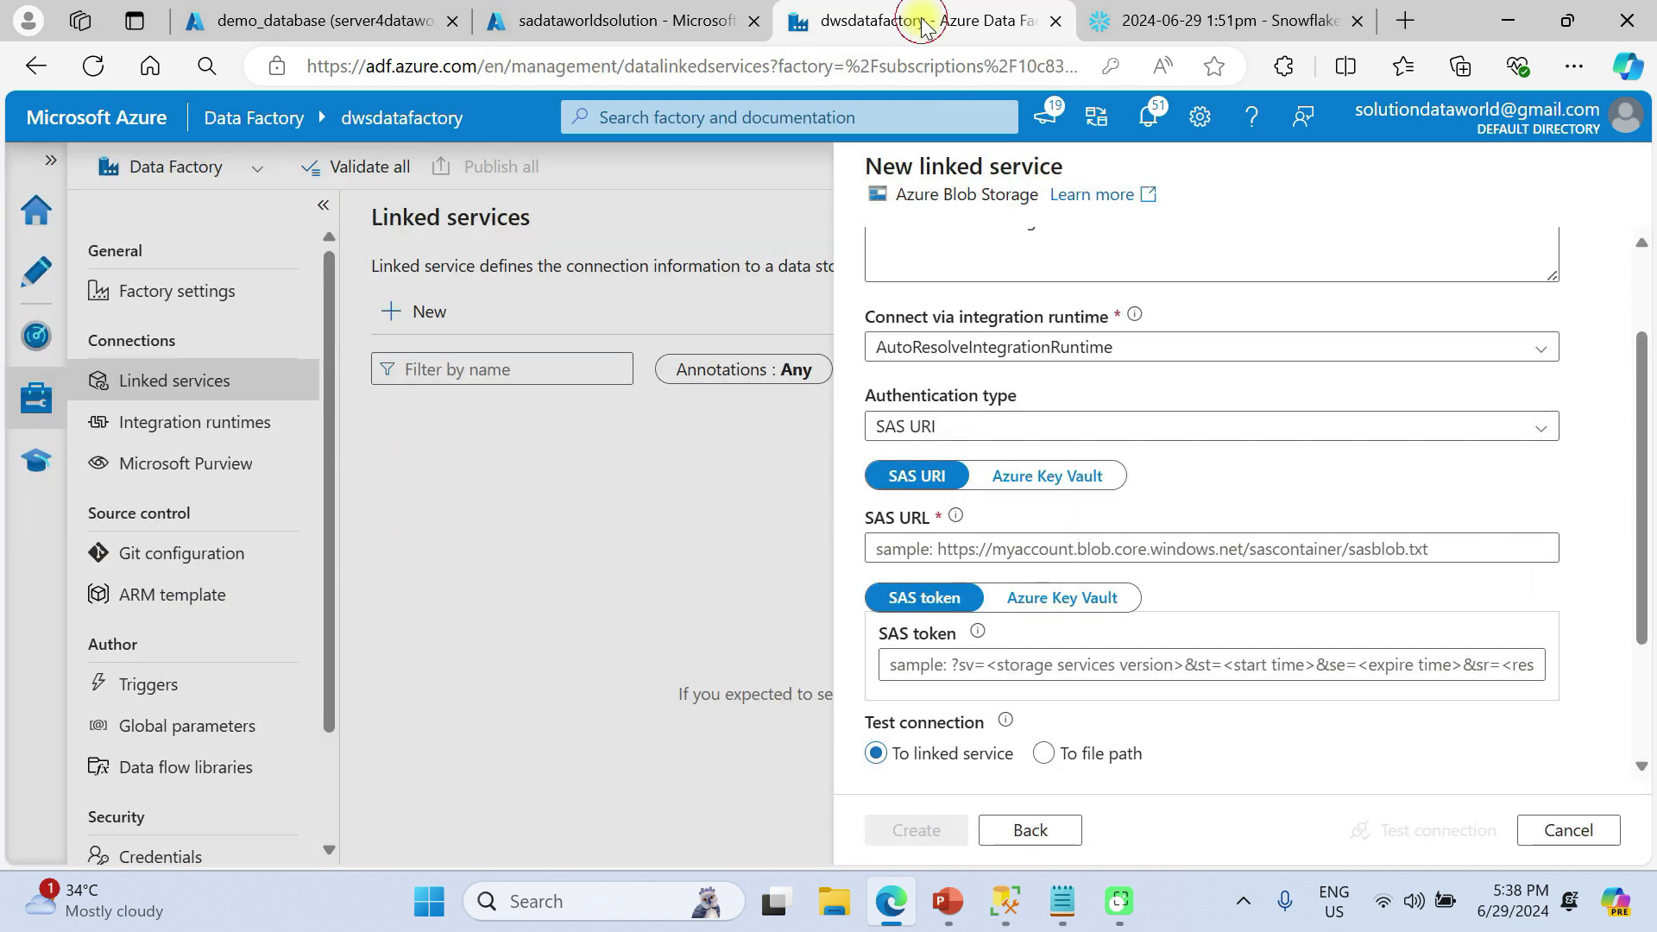
click(953, 549)
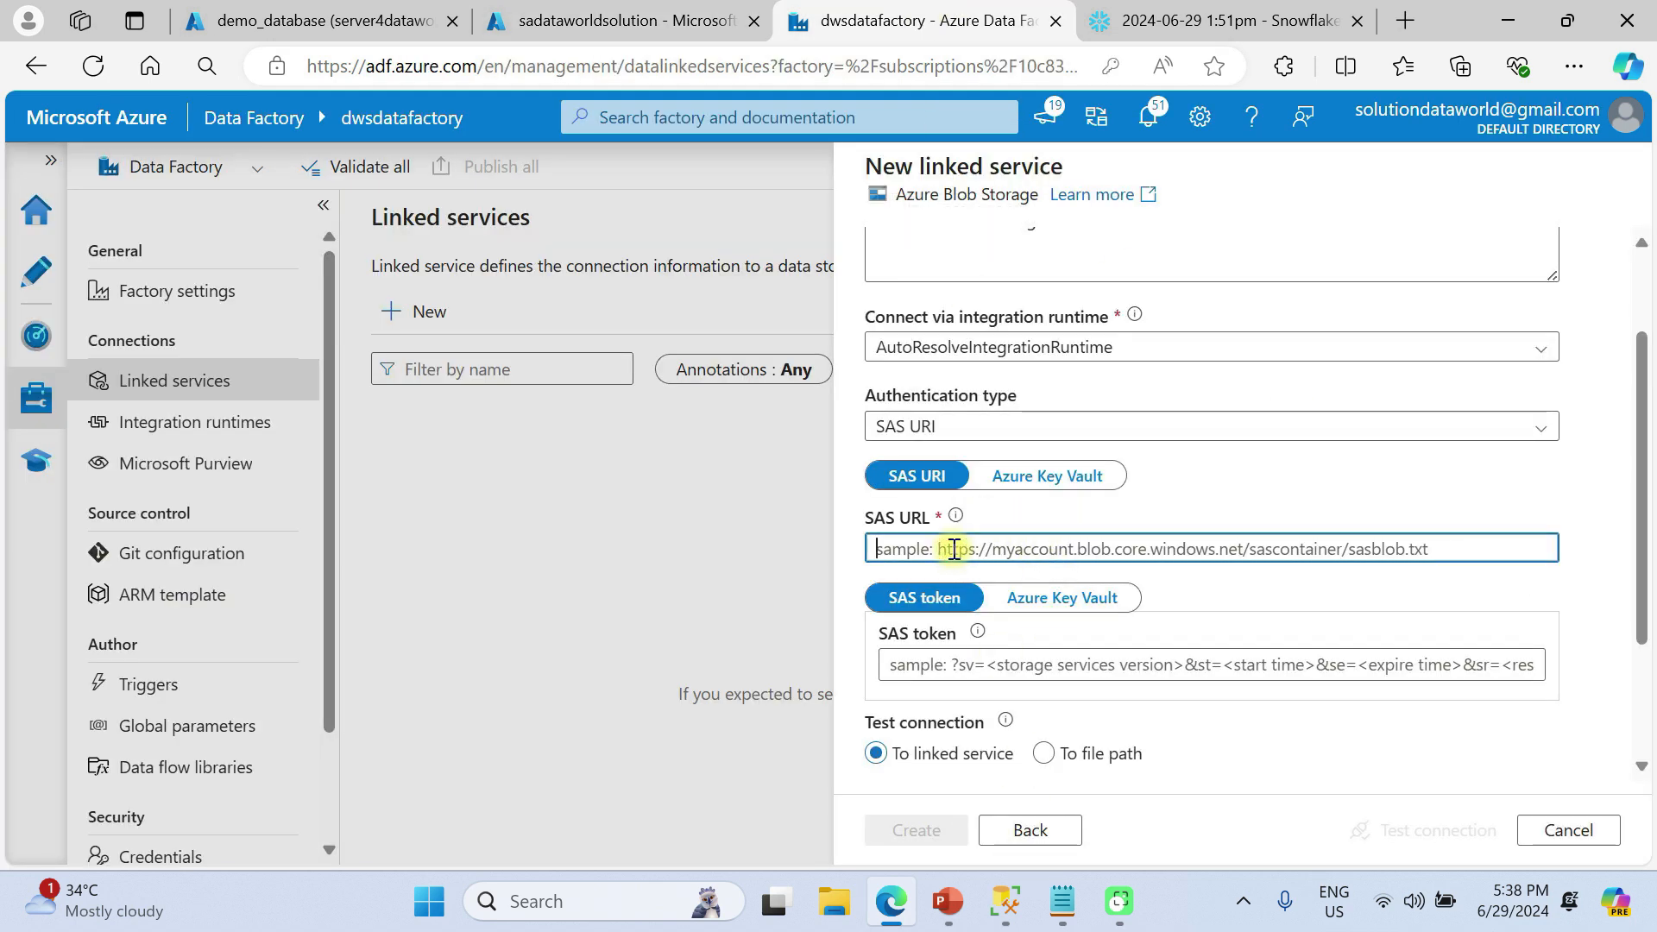
key(ctrl+v)
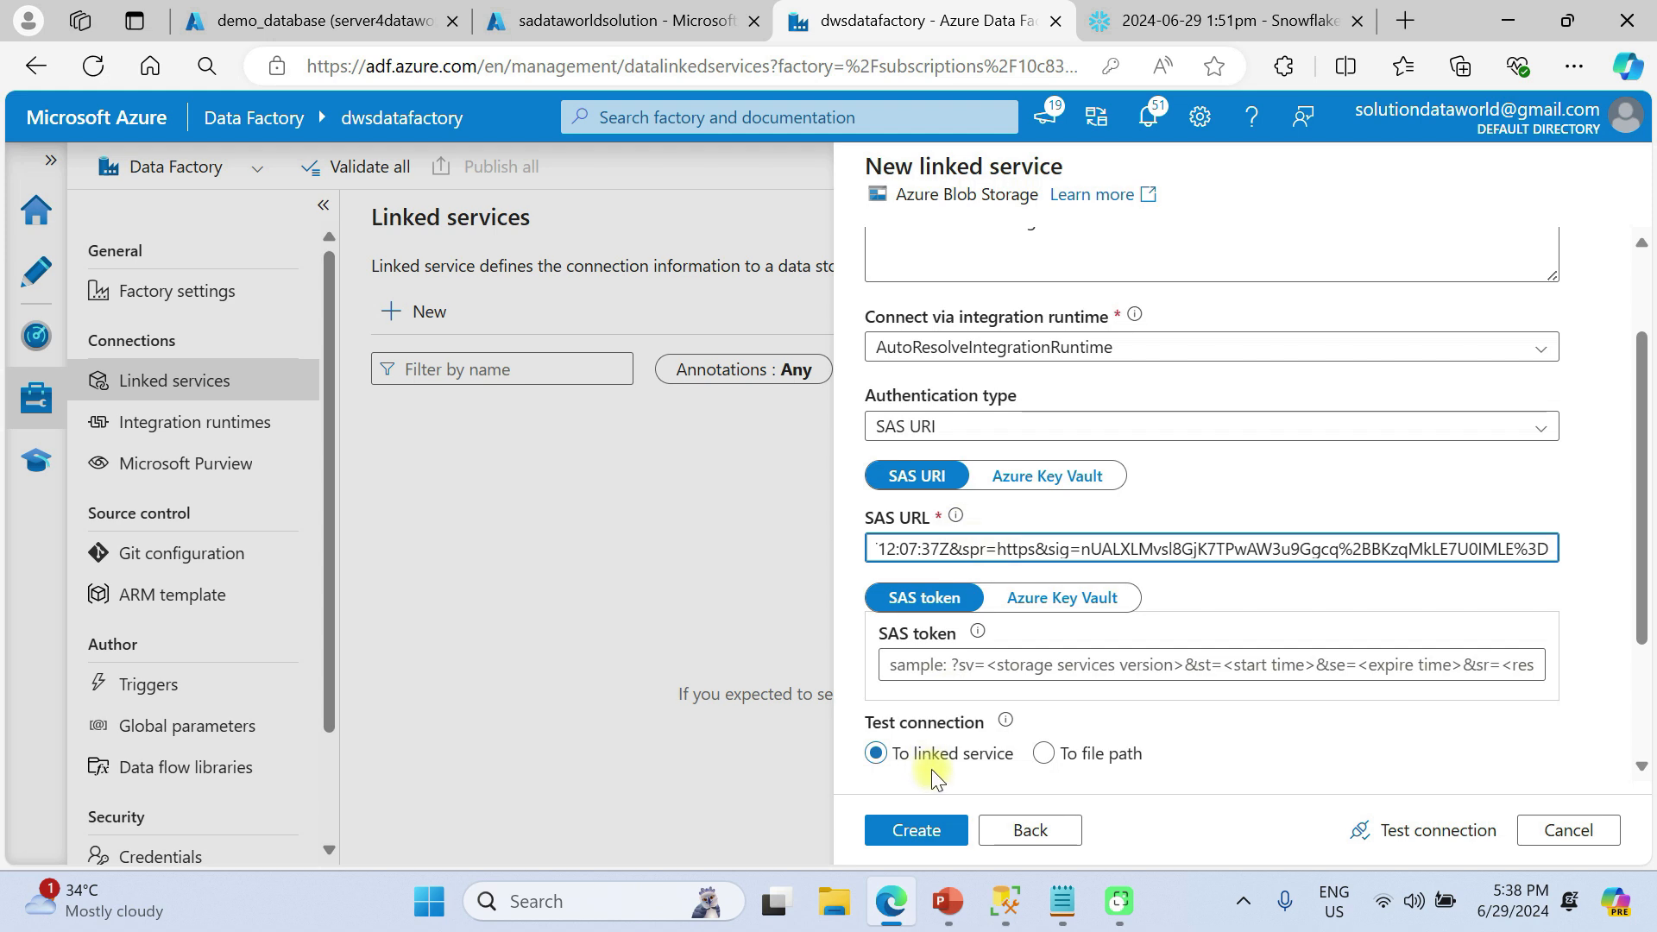
scroll(932, 775, down, 1)
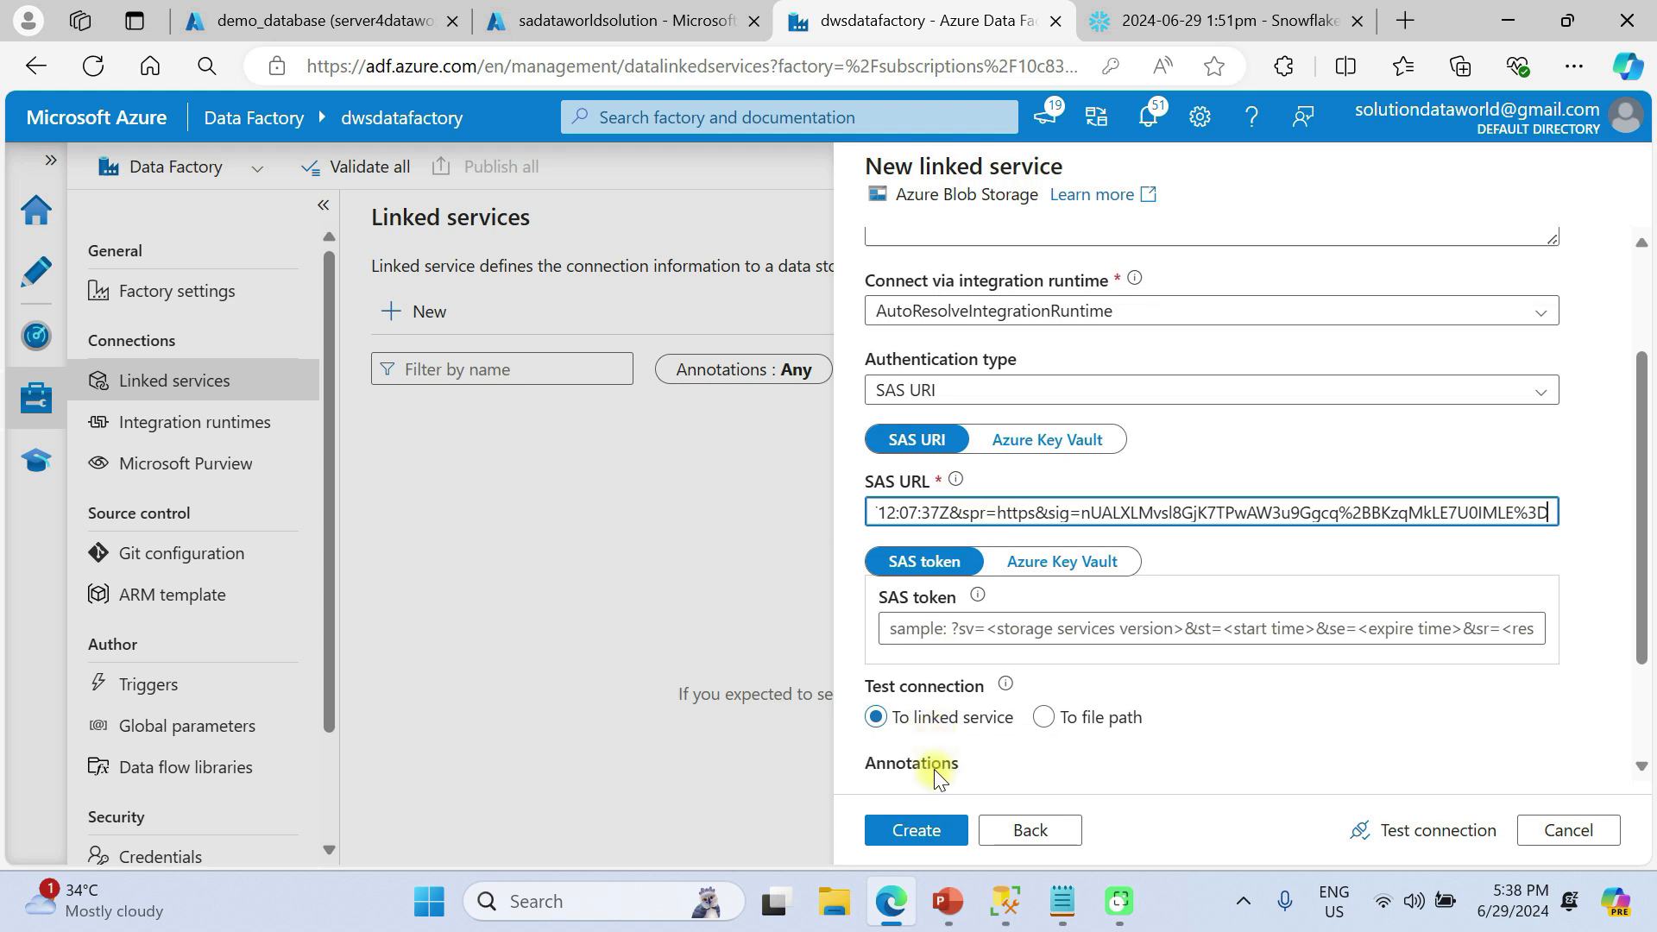
click(1413, 831)
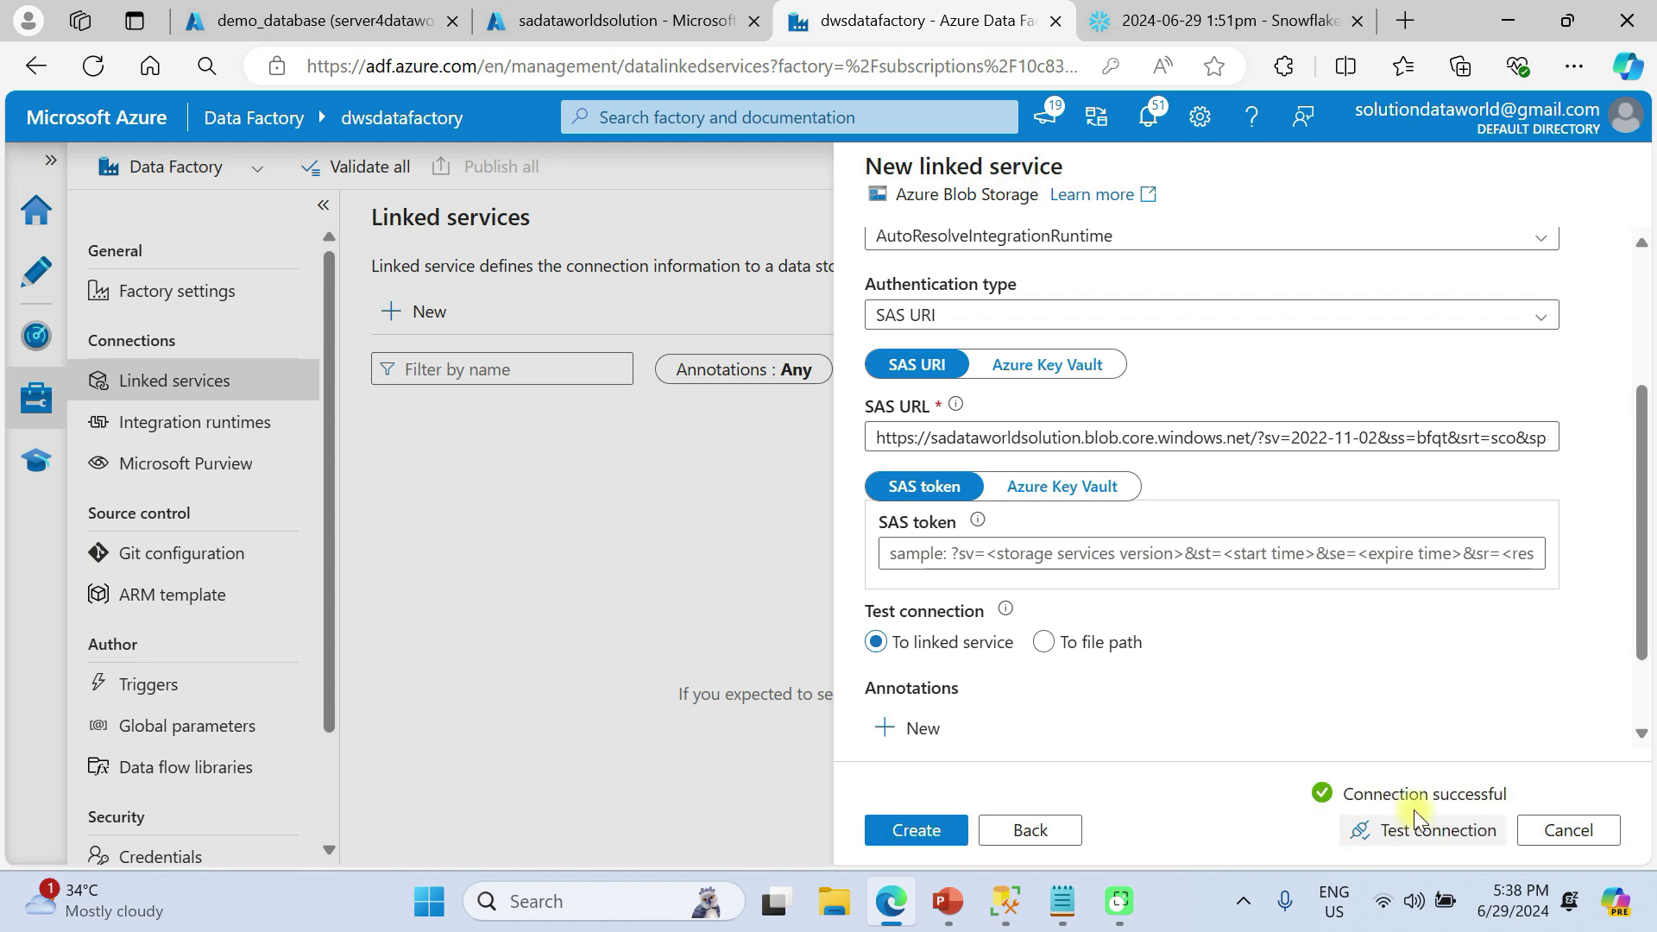
click(891, 833)
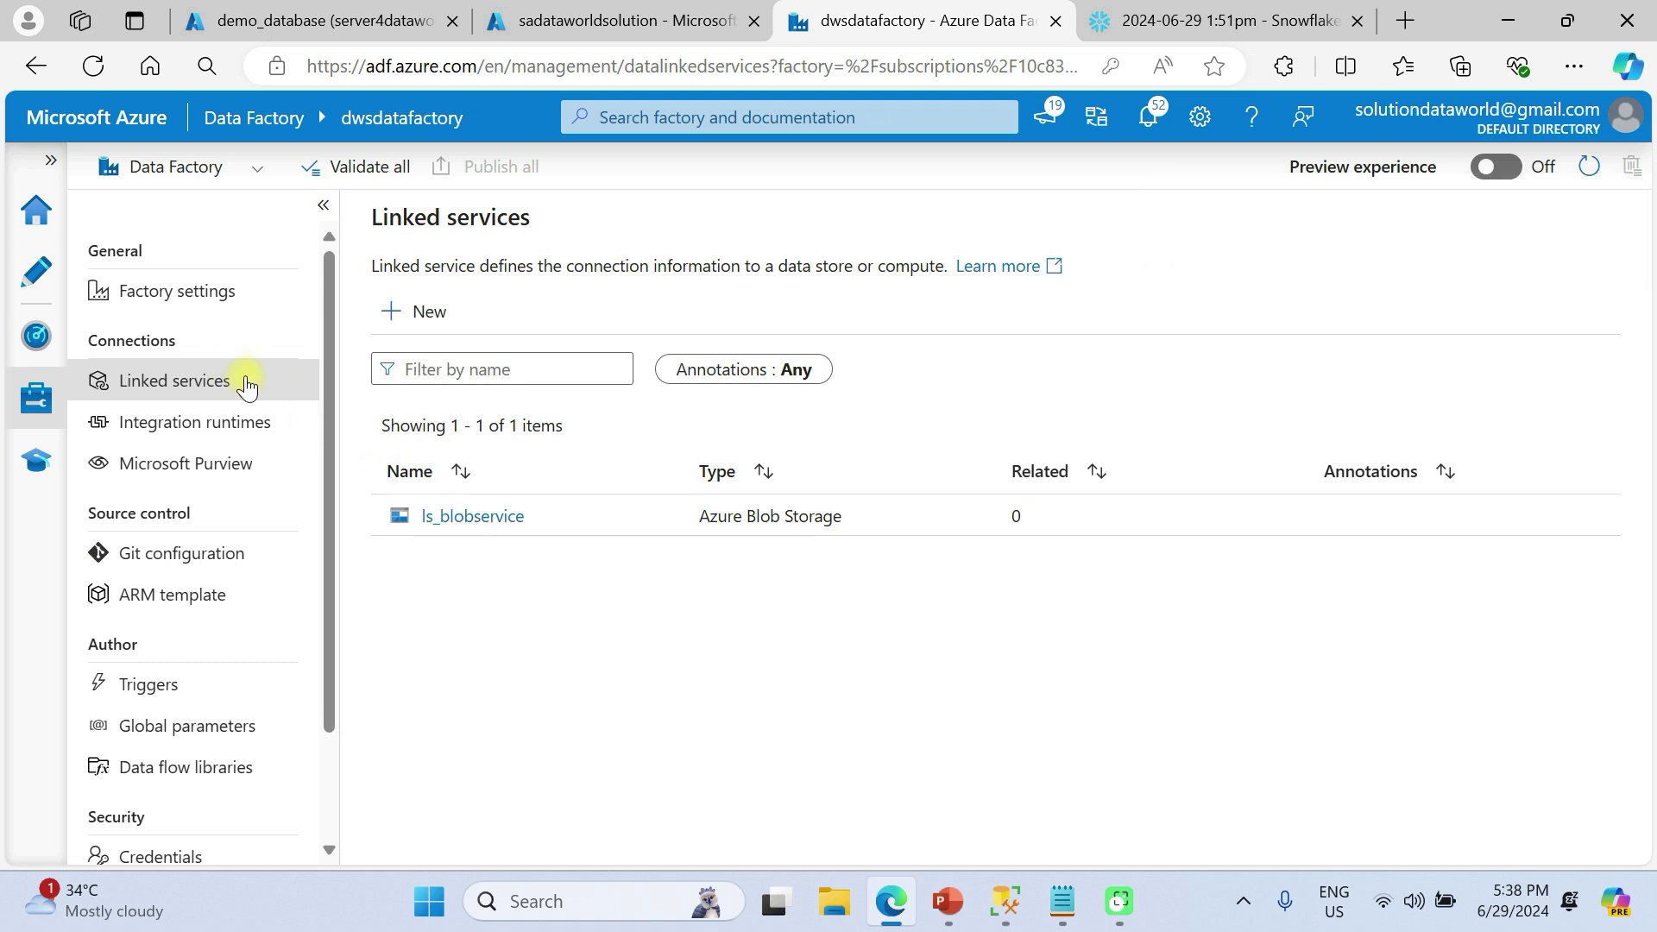
Start a new Azure SQL Database linked service named ls_azuresql and add a short description
click(429, 315)
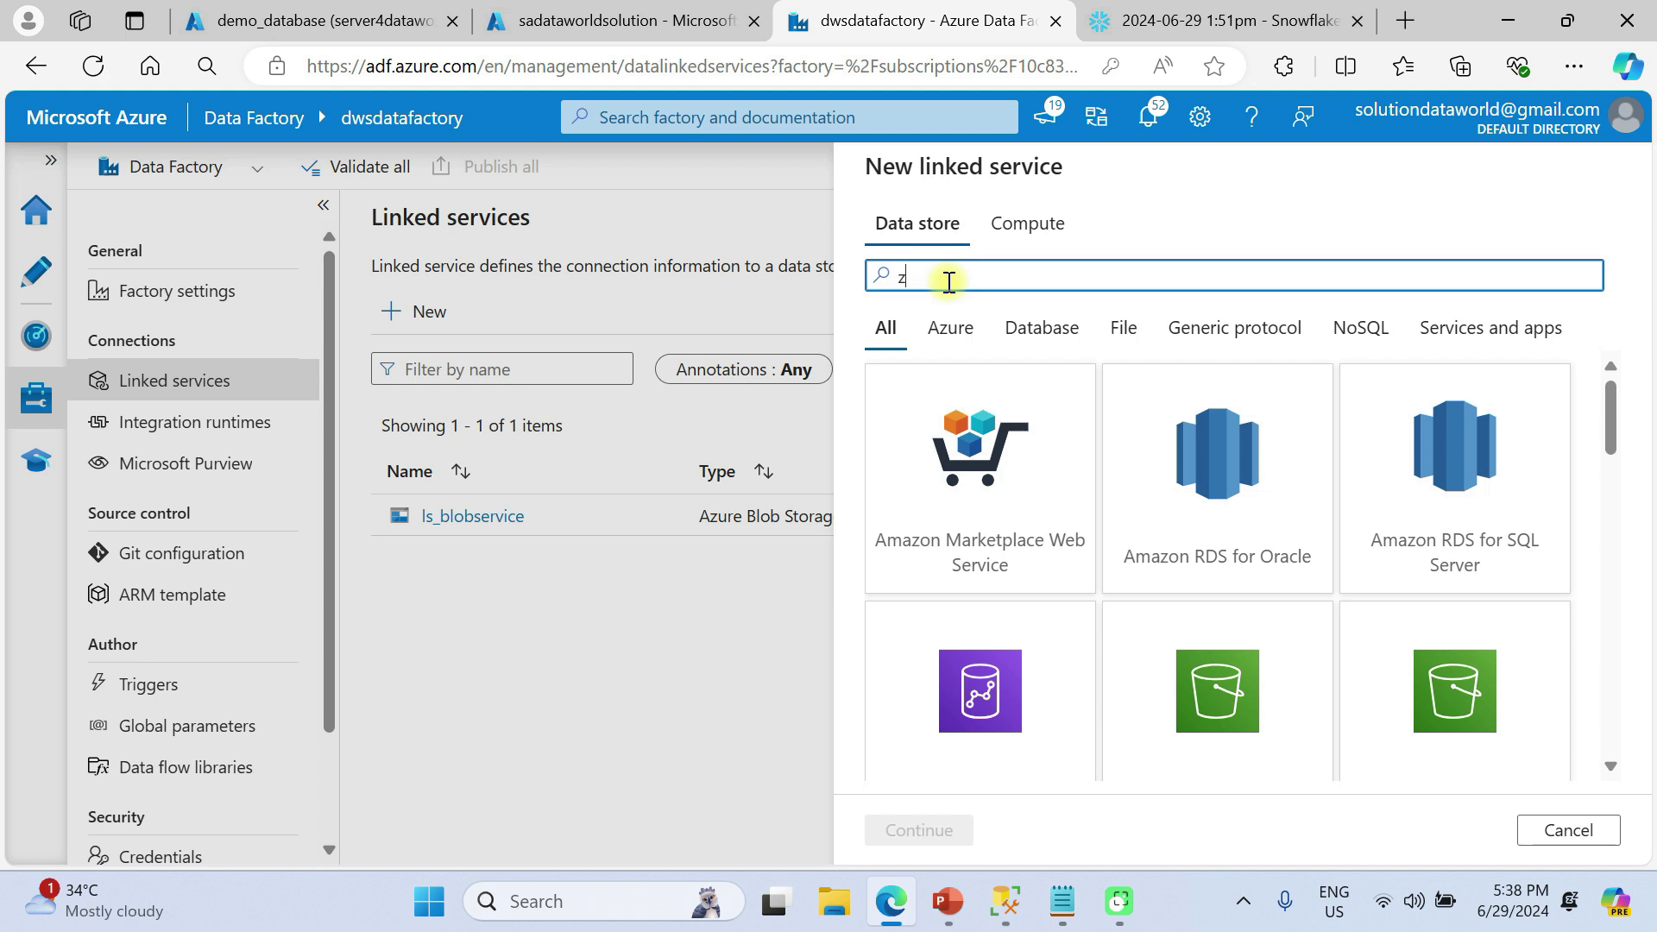
text(azure sql)
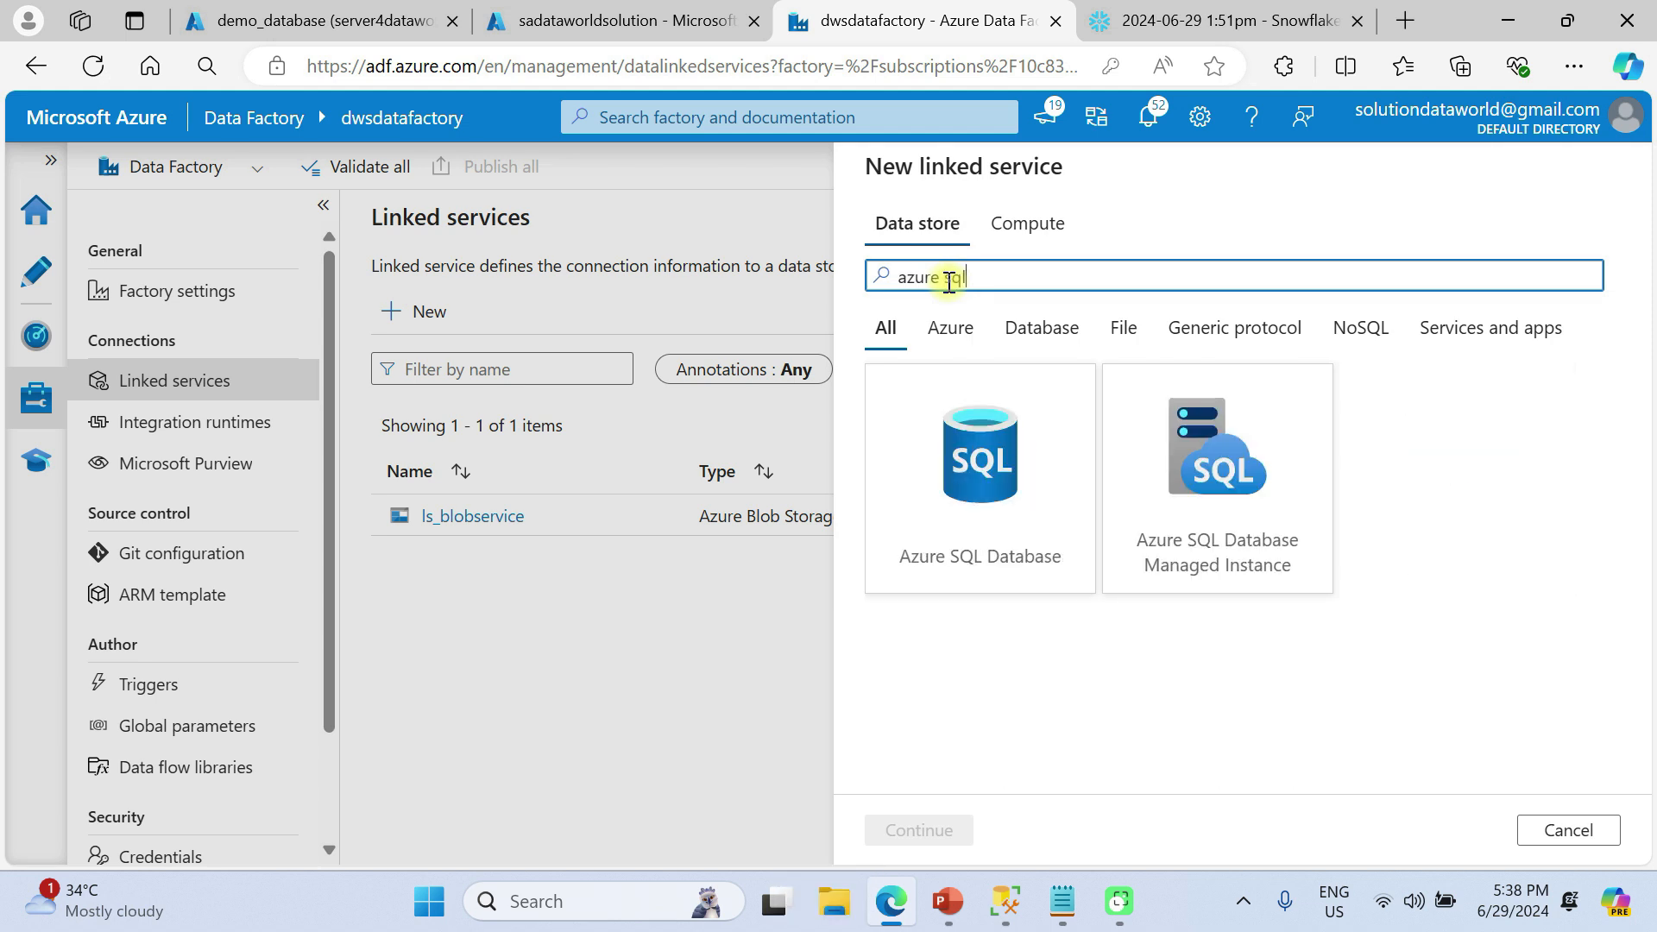
click(967, 449)
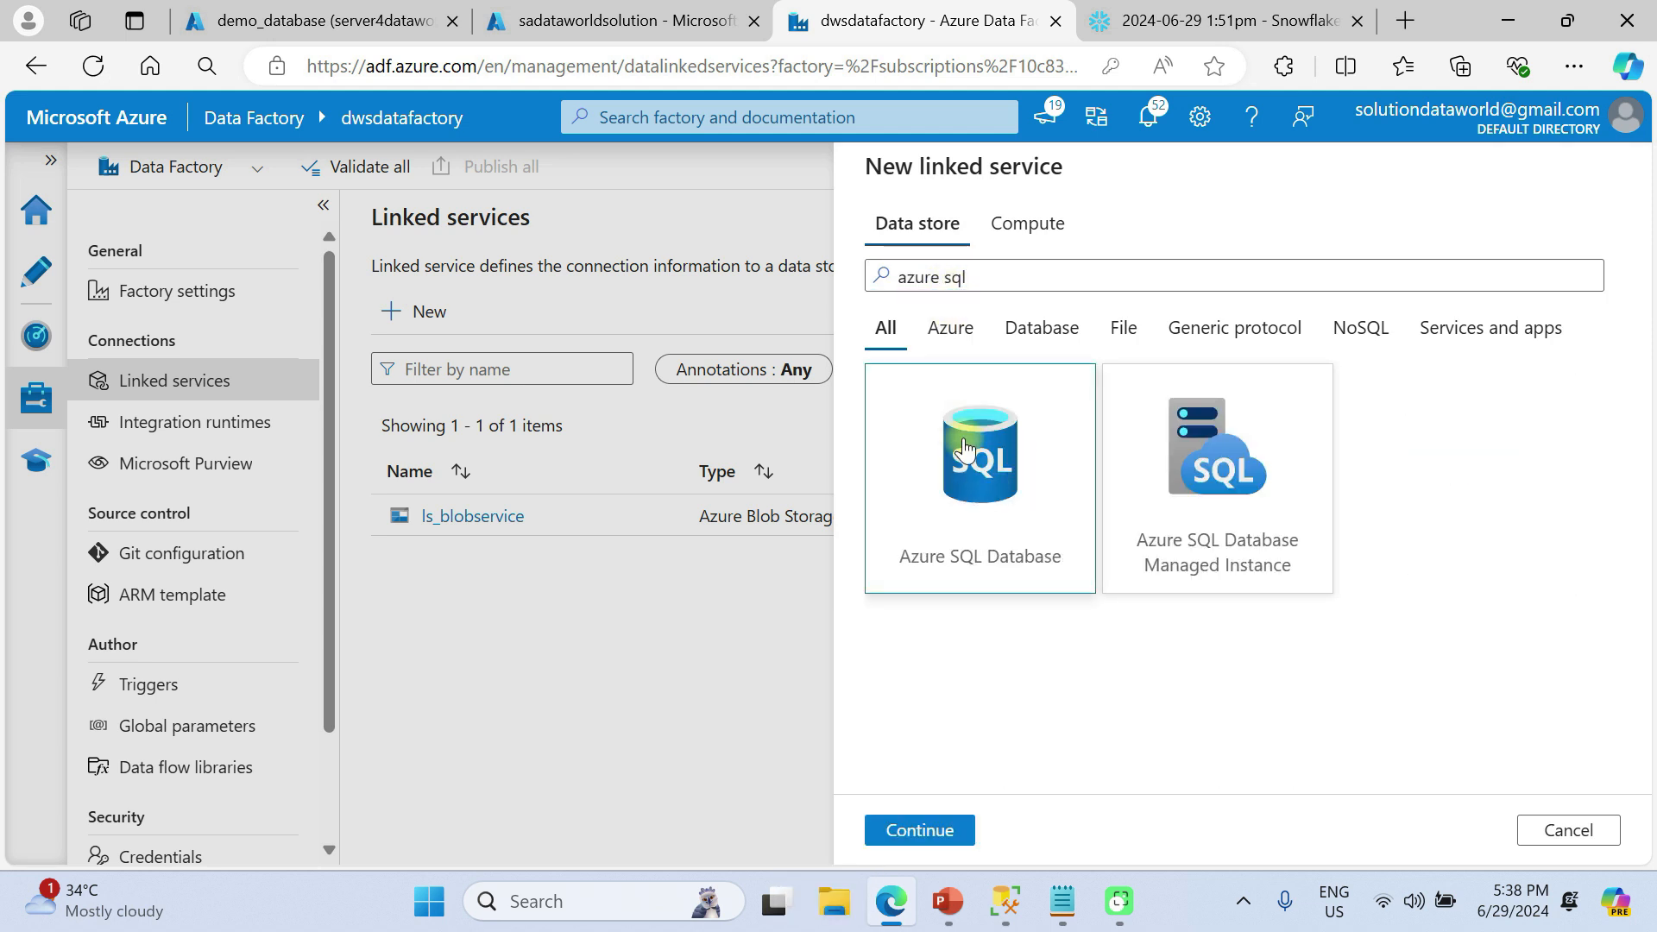
click(953, 832)
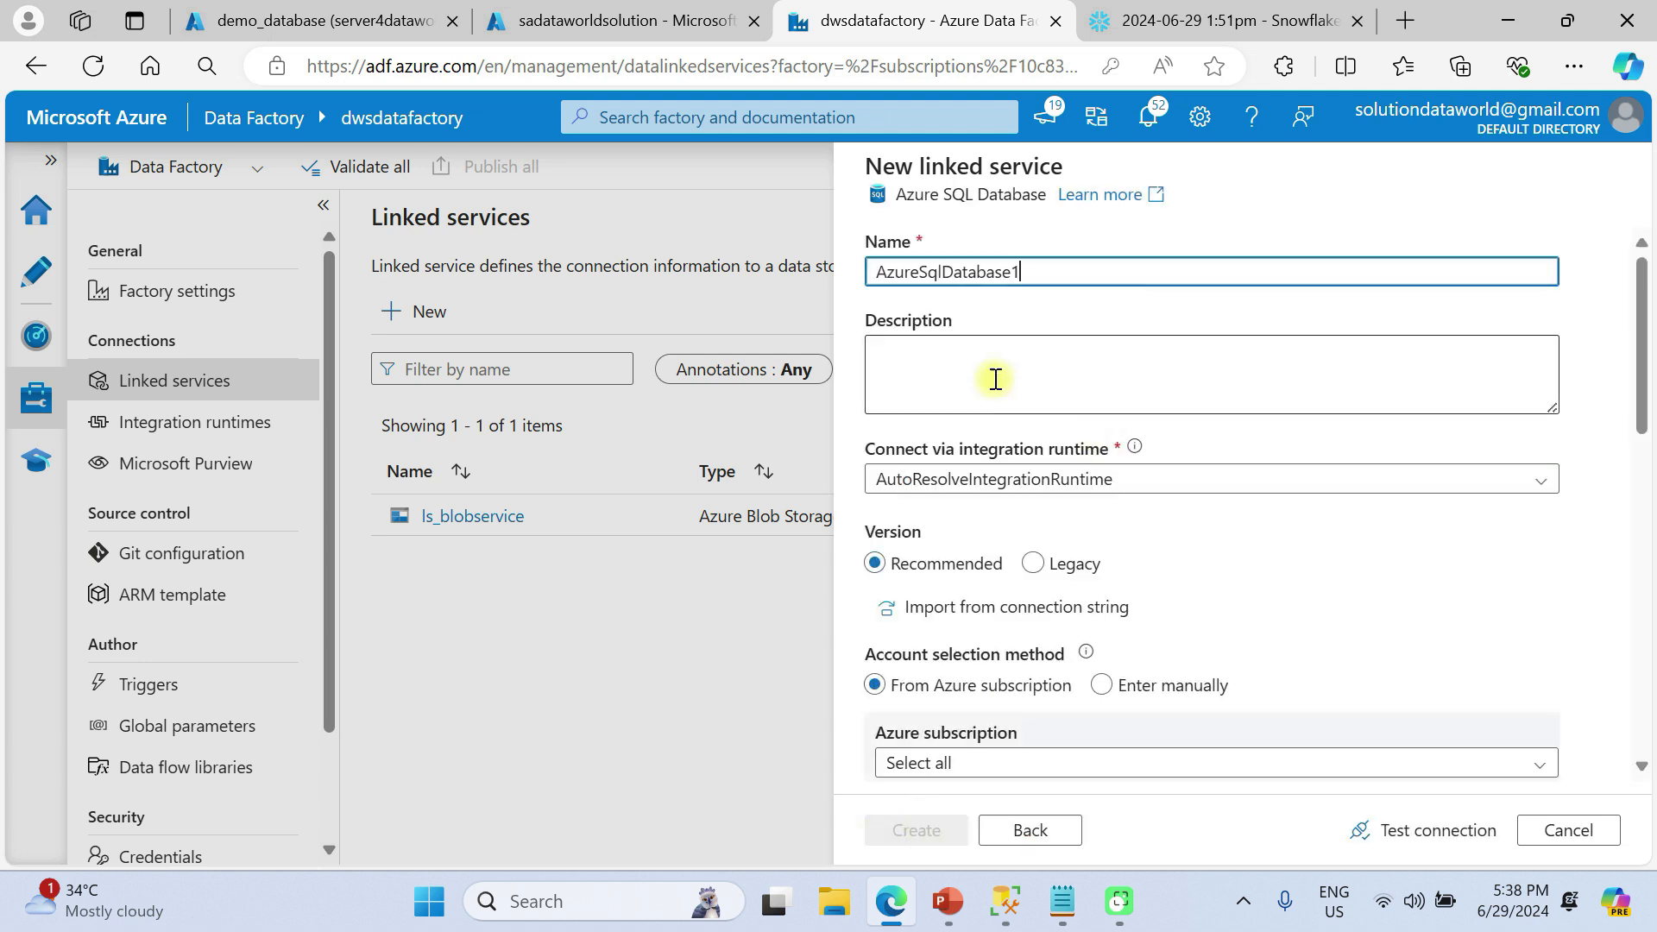
drag(1023, 272, 858, 271)
click(851, 270)
double_click(881, 268)
text(ls_azuresql)
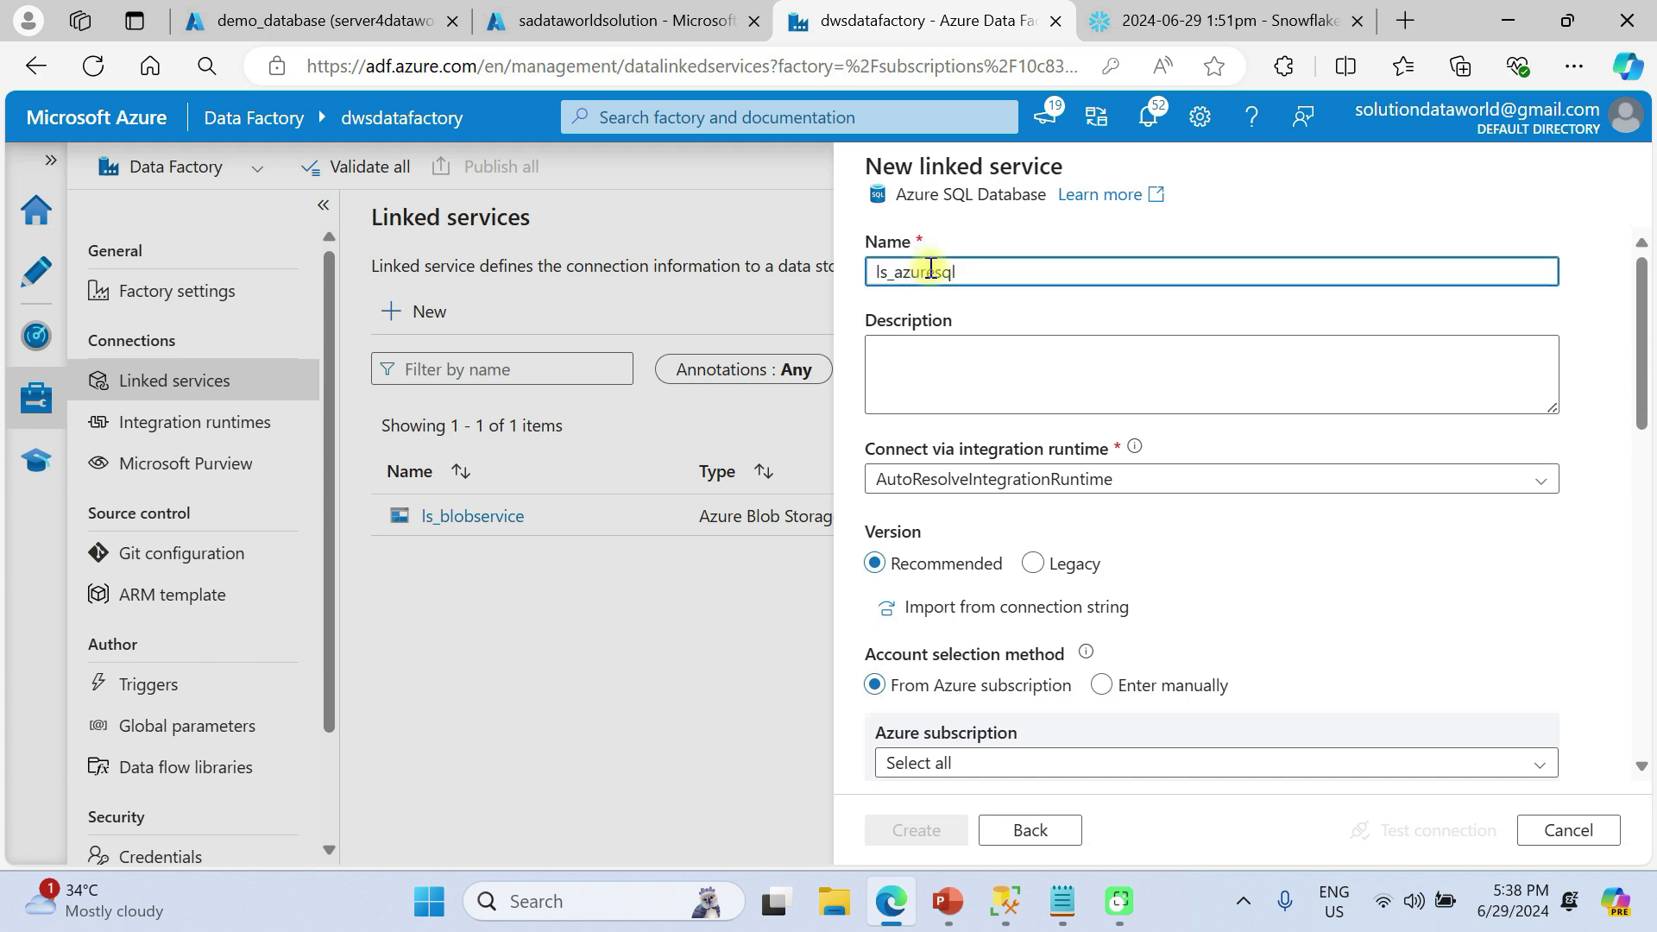
click(954, 389)
text(azure linked f)
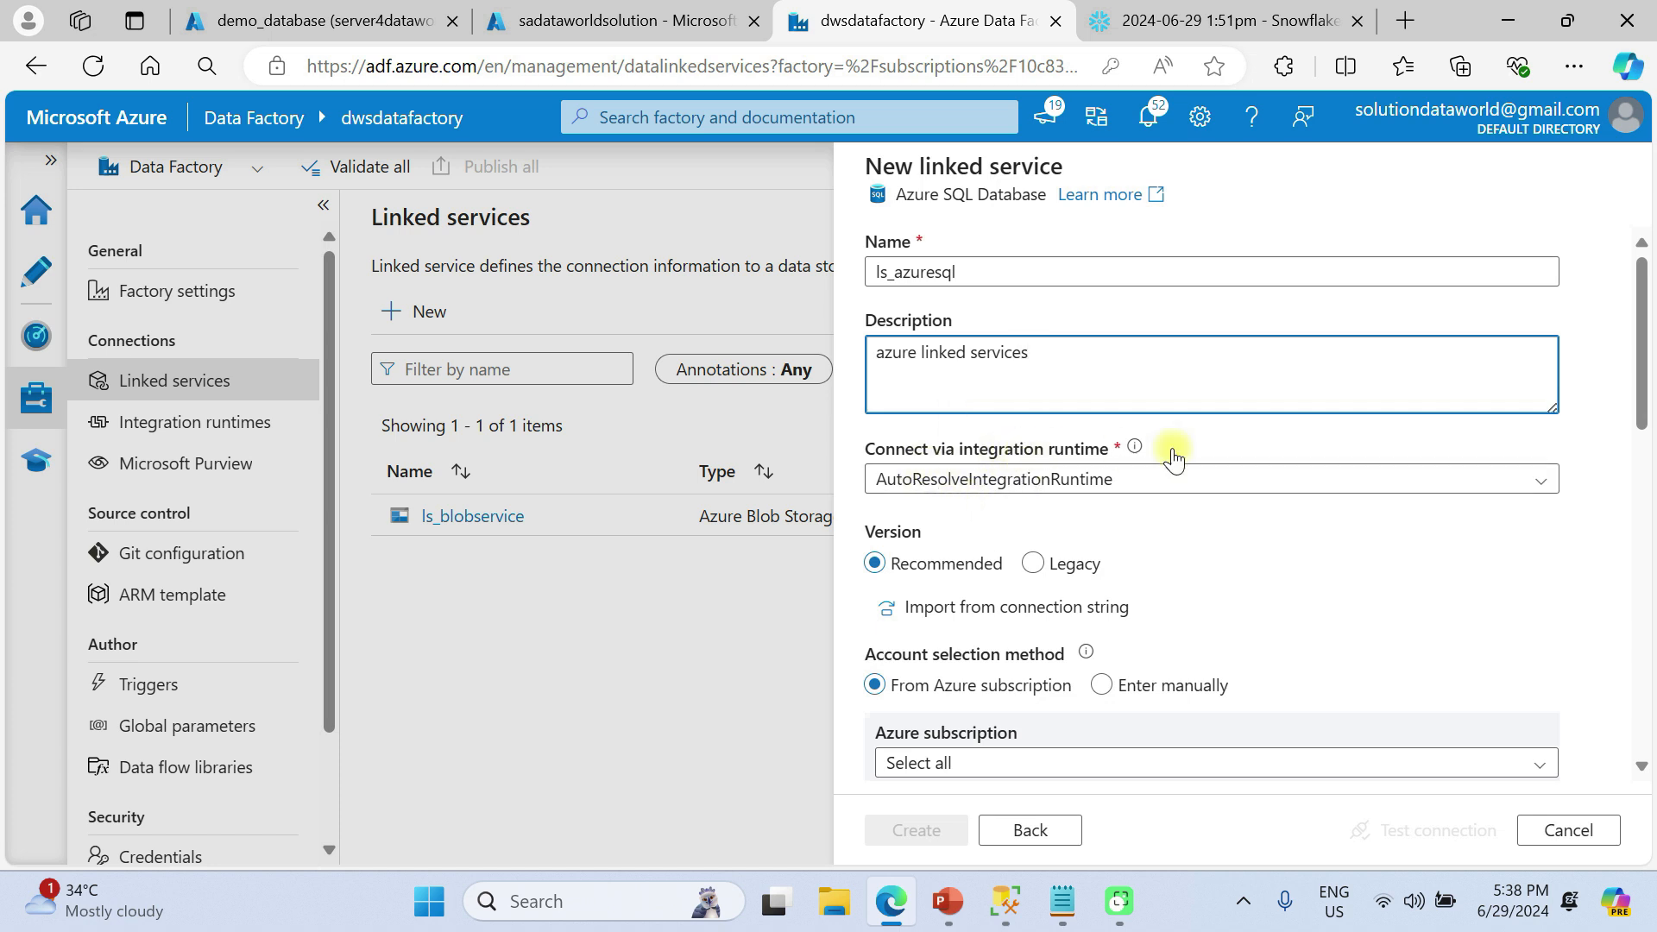
Keep the Recommended connector version and select the Pay-As-You-Go subscription
scroll(1066, 524, down, 1)
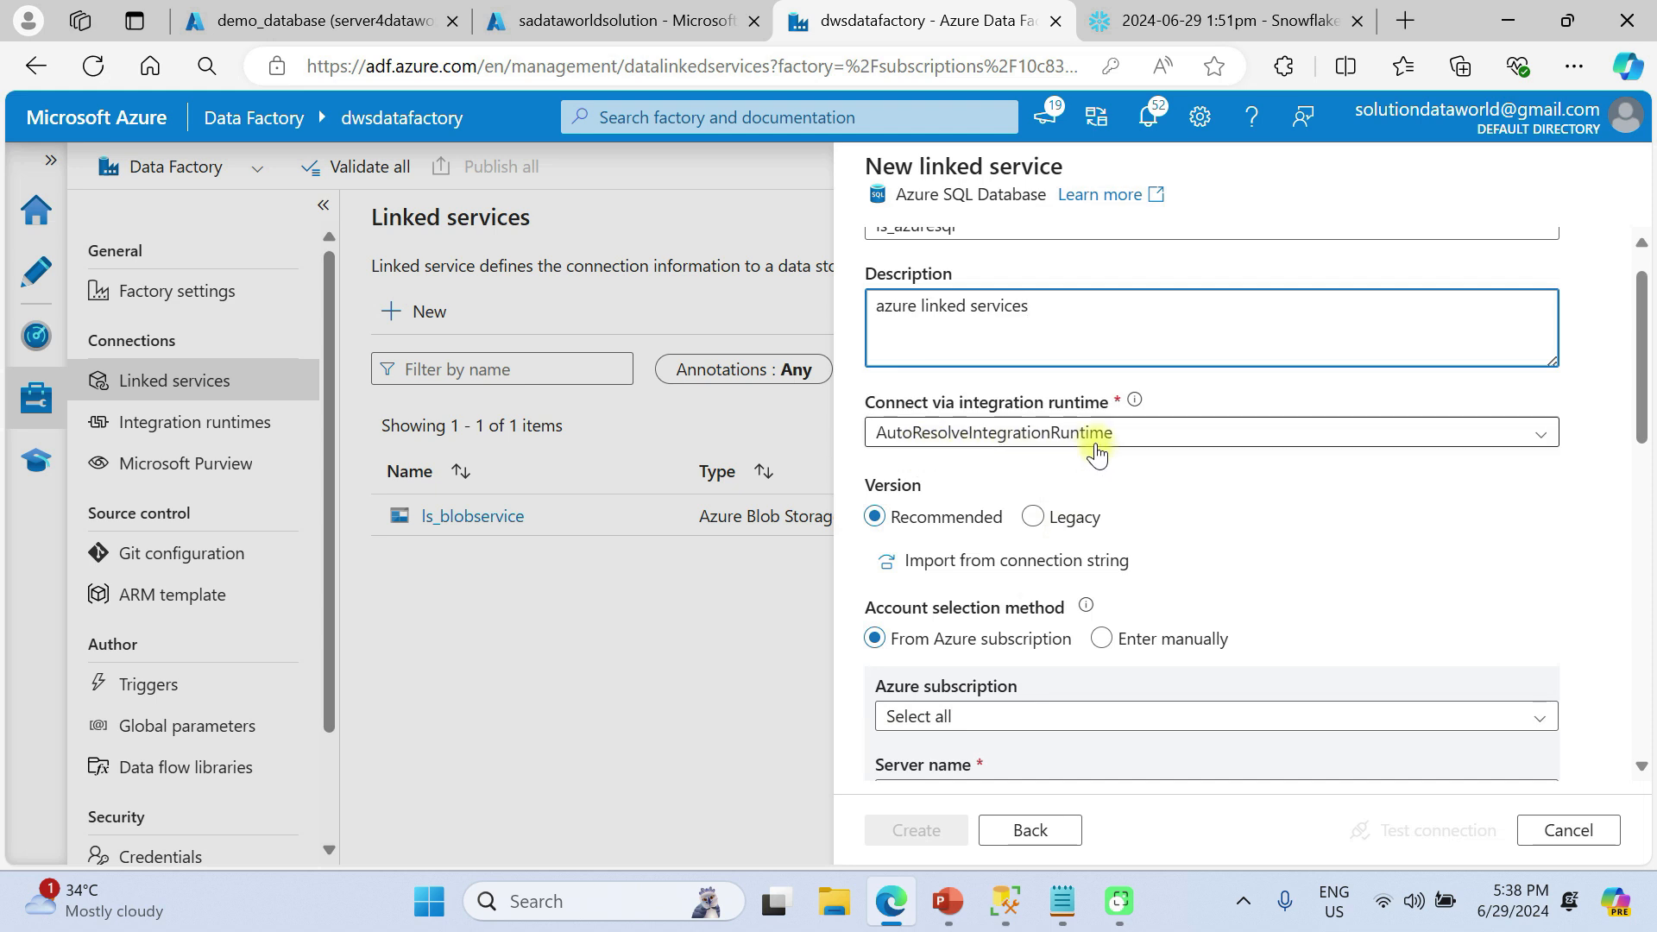
scroll(1157, 467, down, 1)
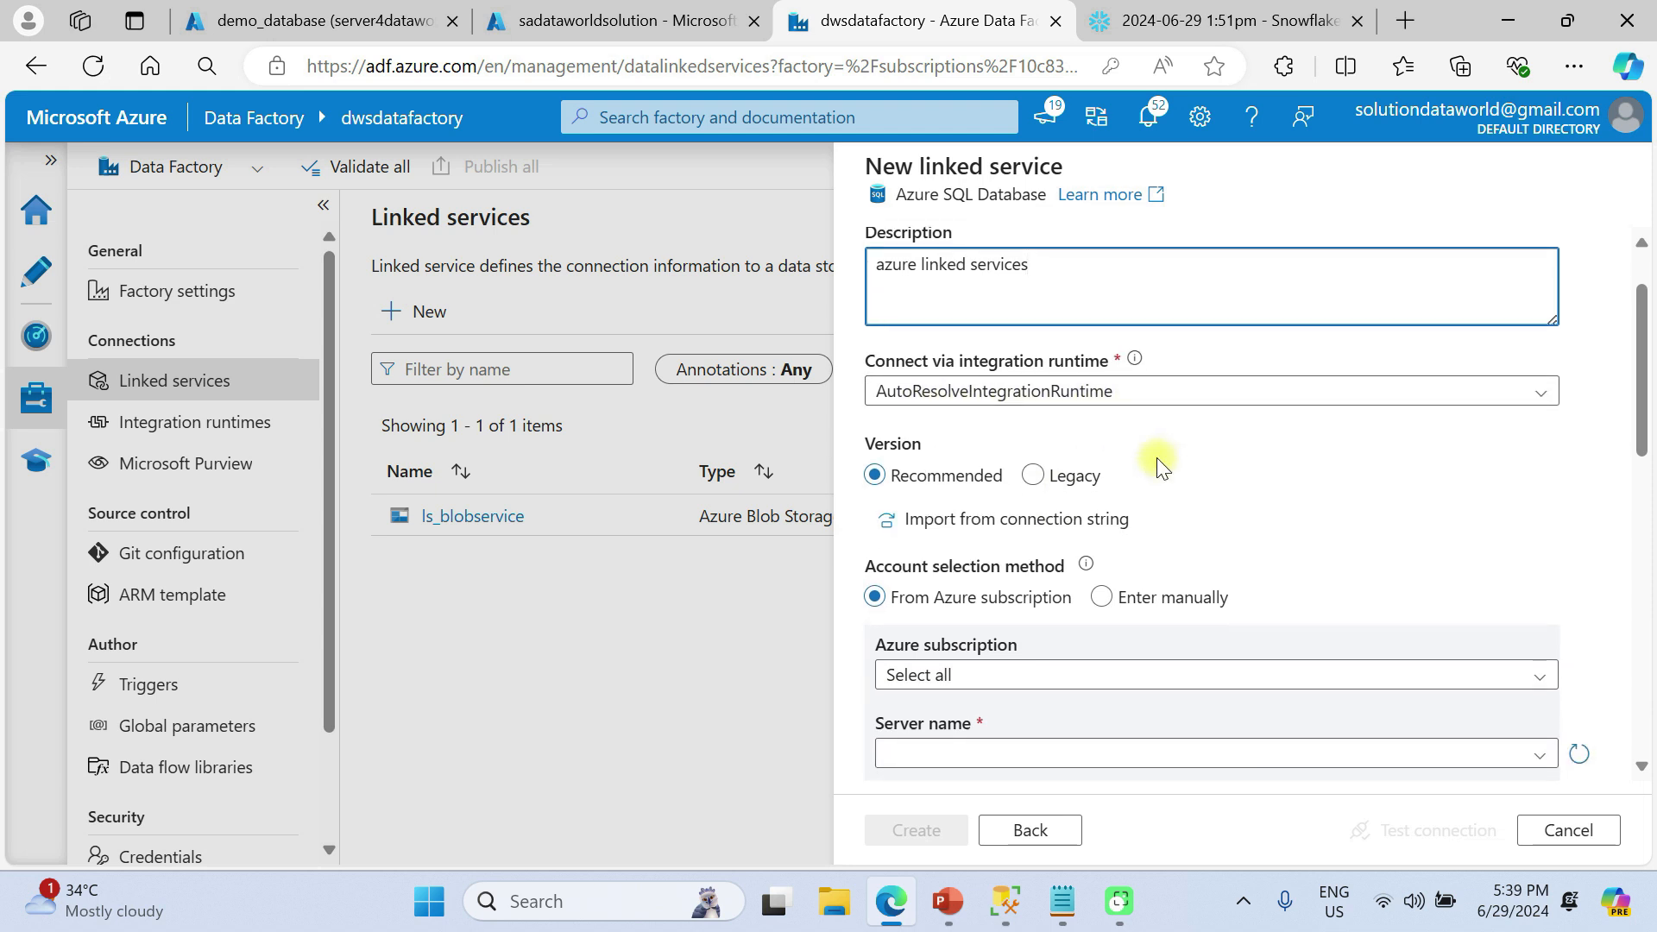
scroll(1157, 466, down, 1)
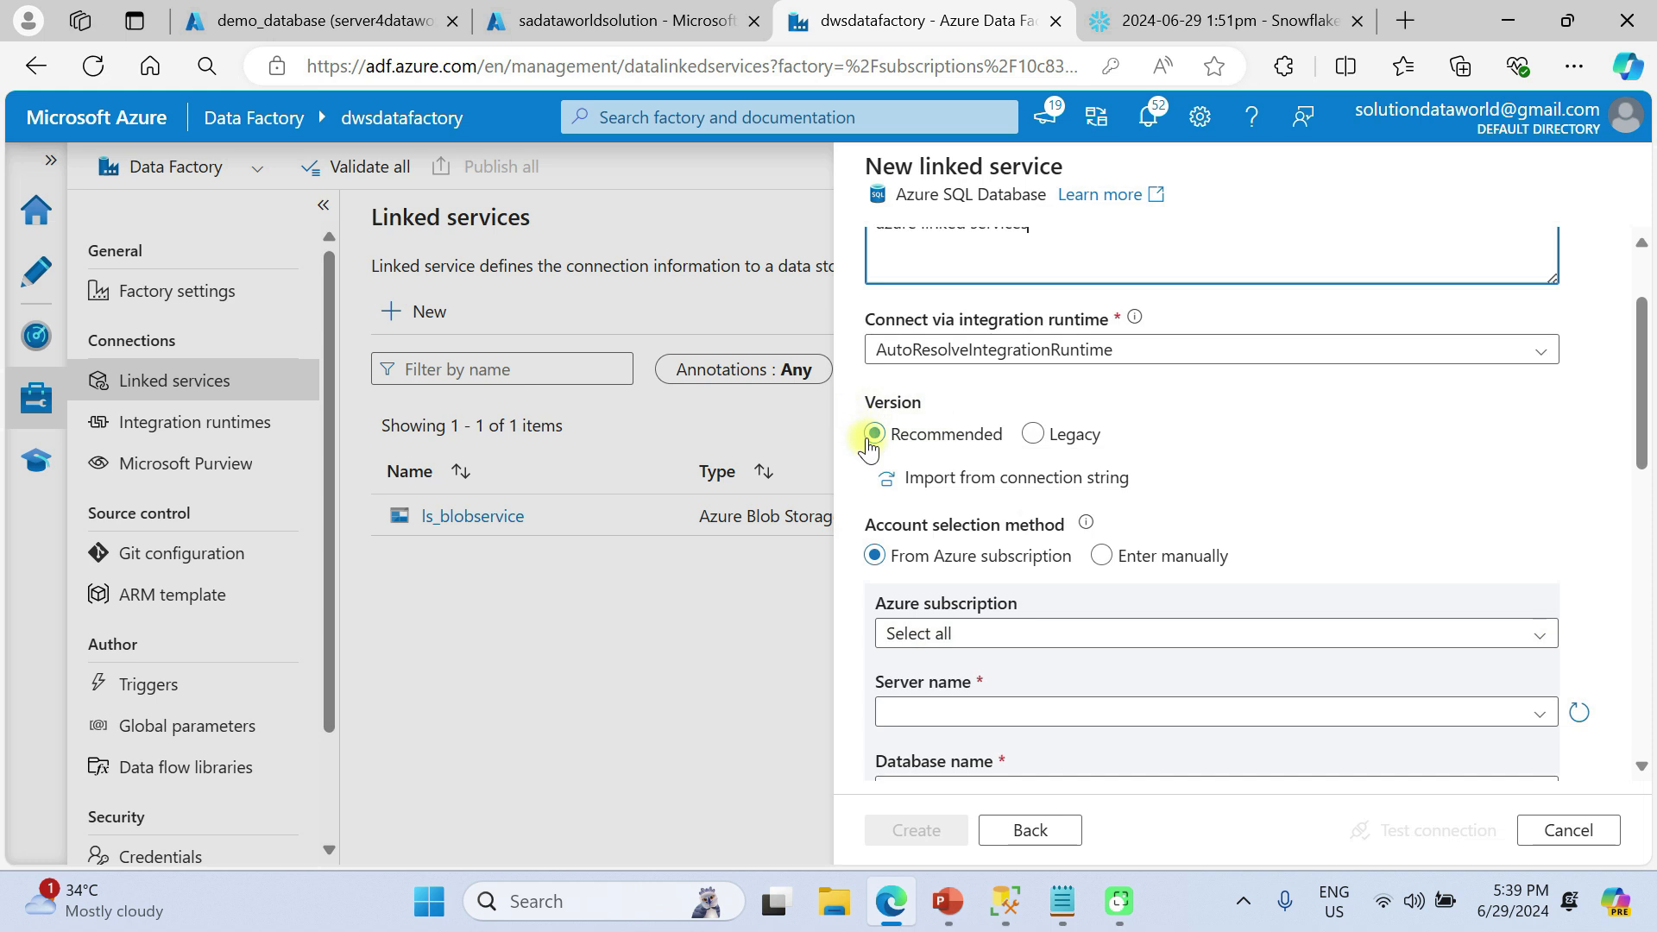
click(1033, 433)
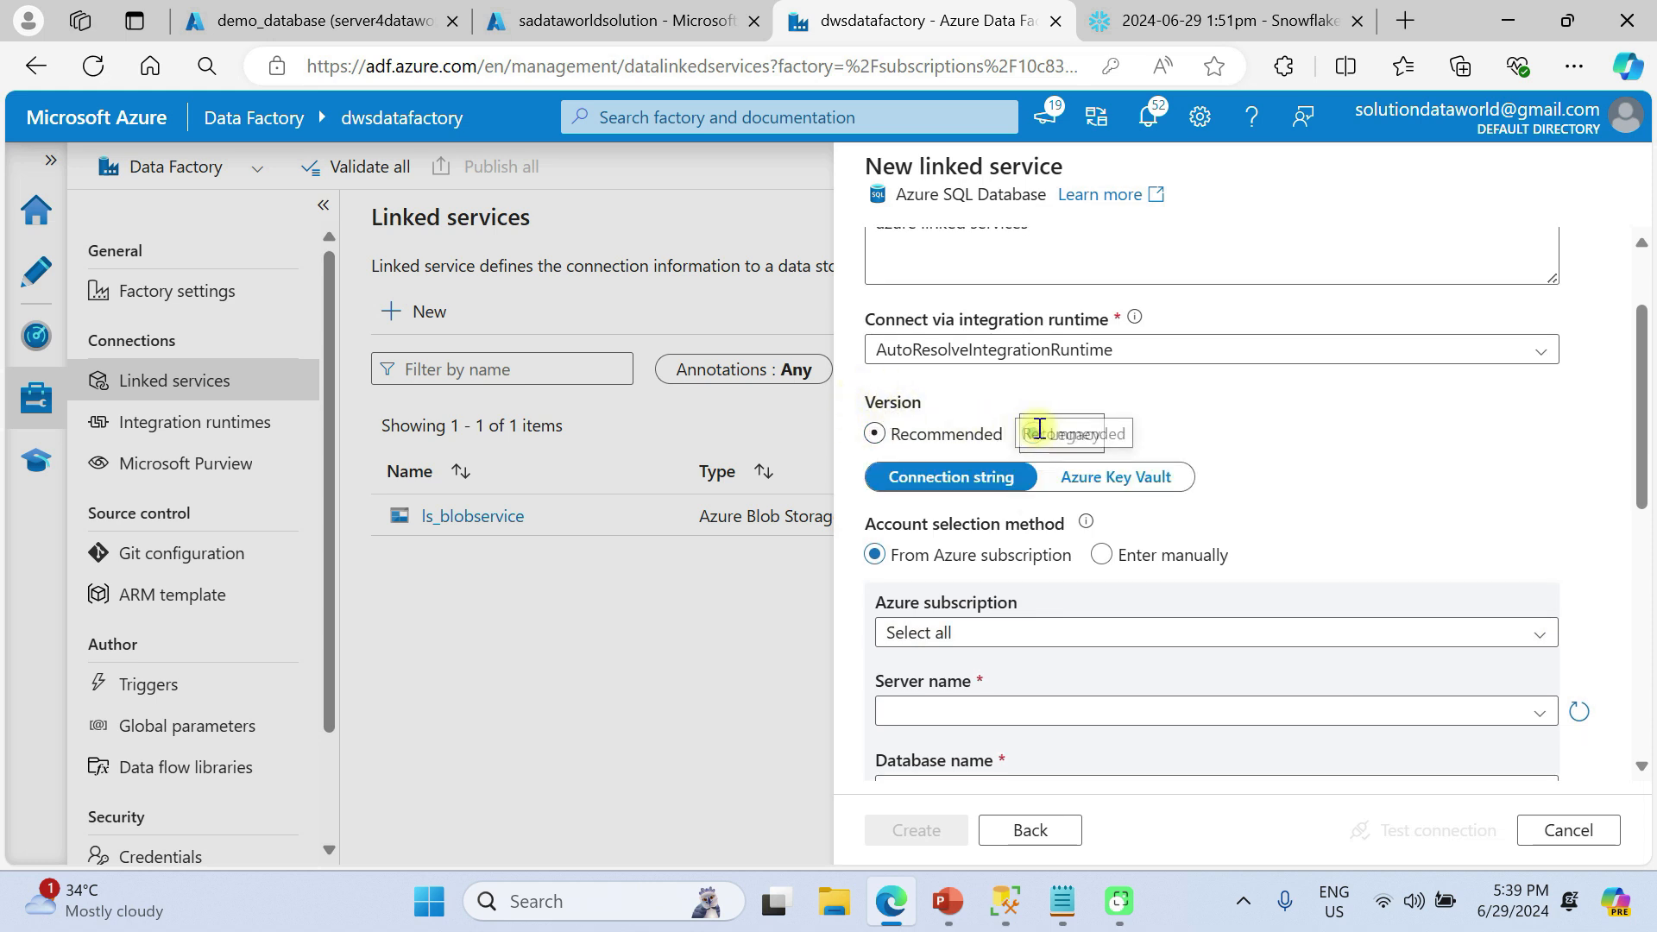
click(916, 438)
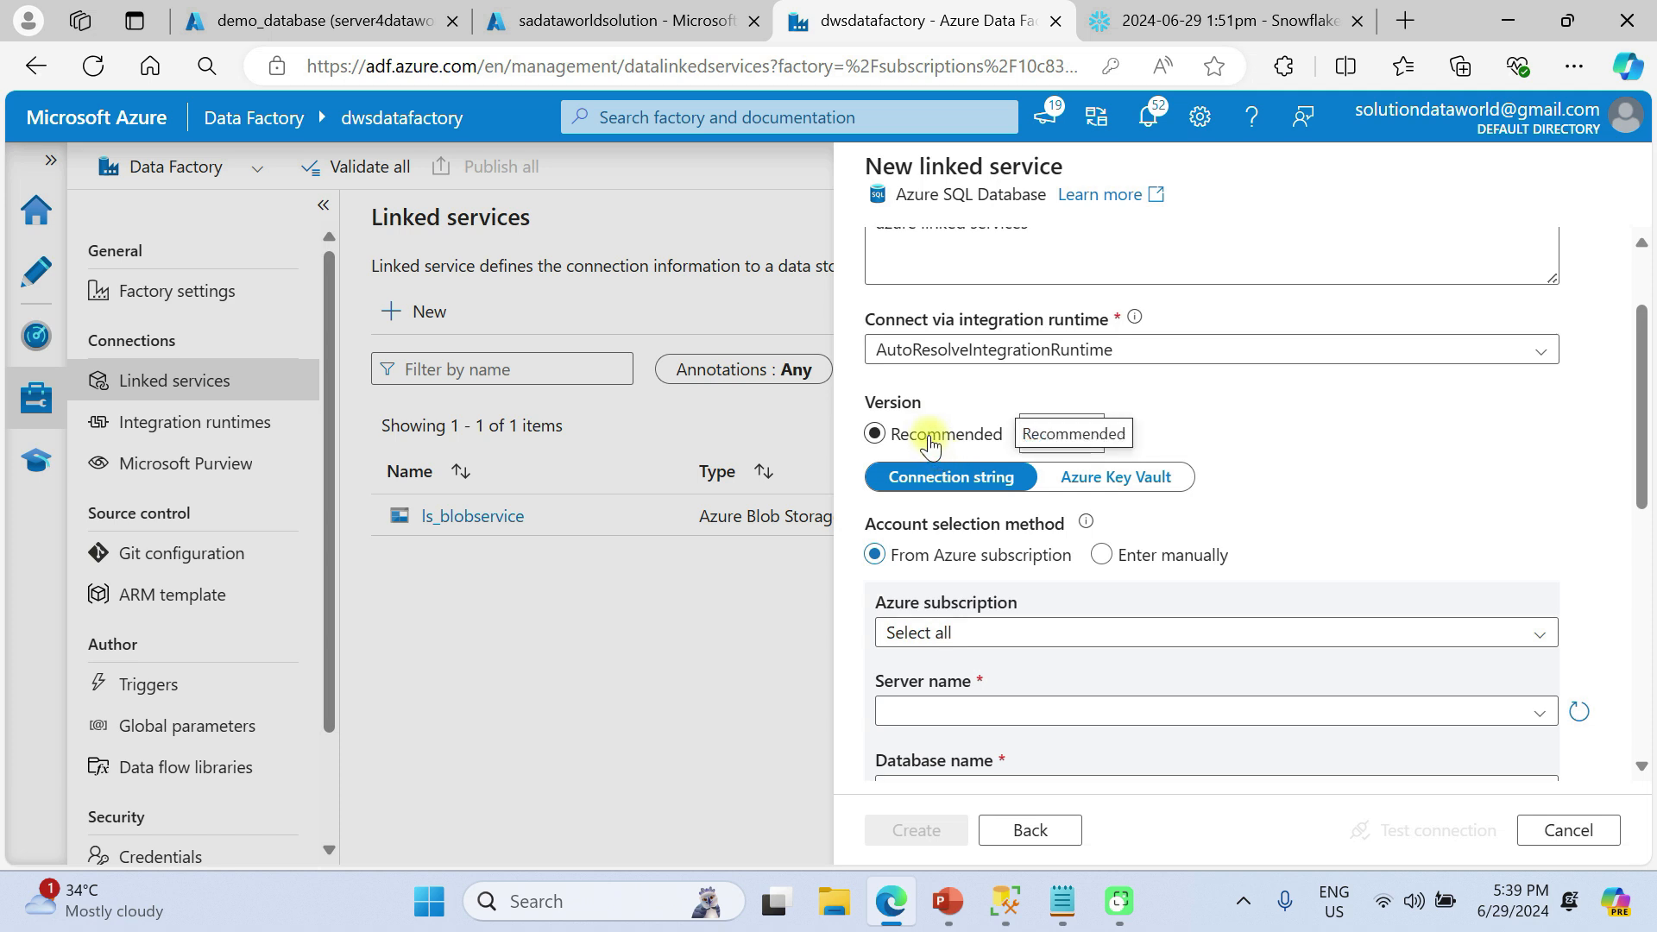
scroll(984, 569, down, 1)
click(984, 553)
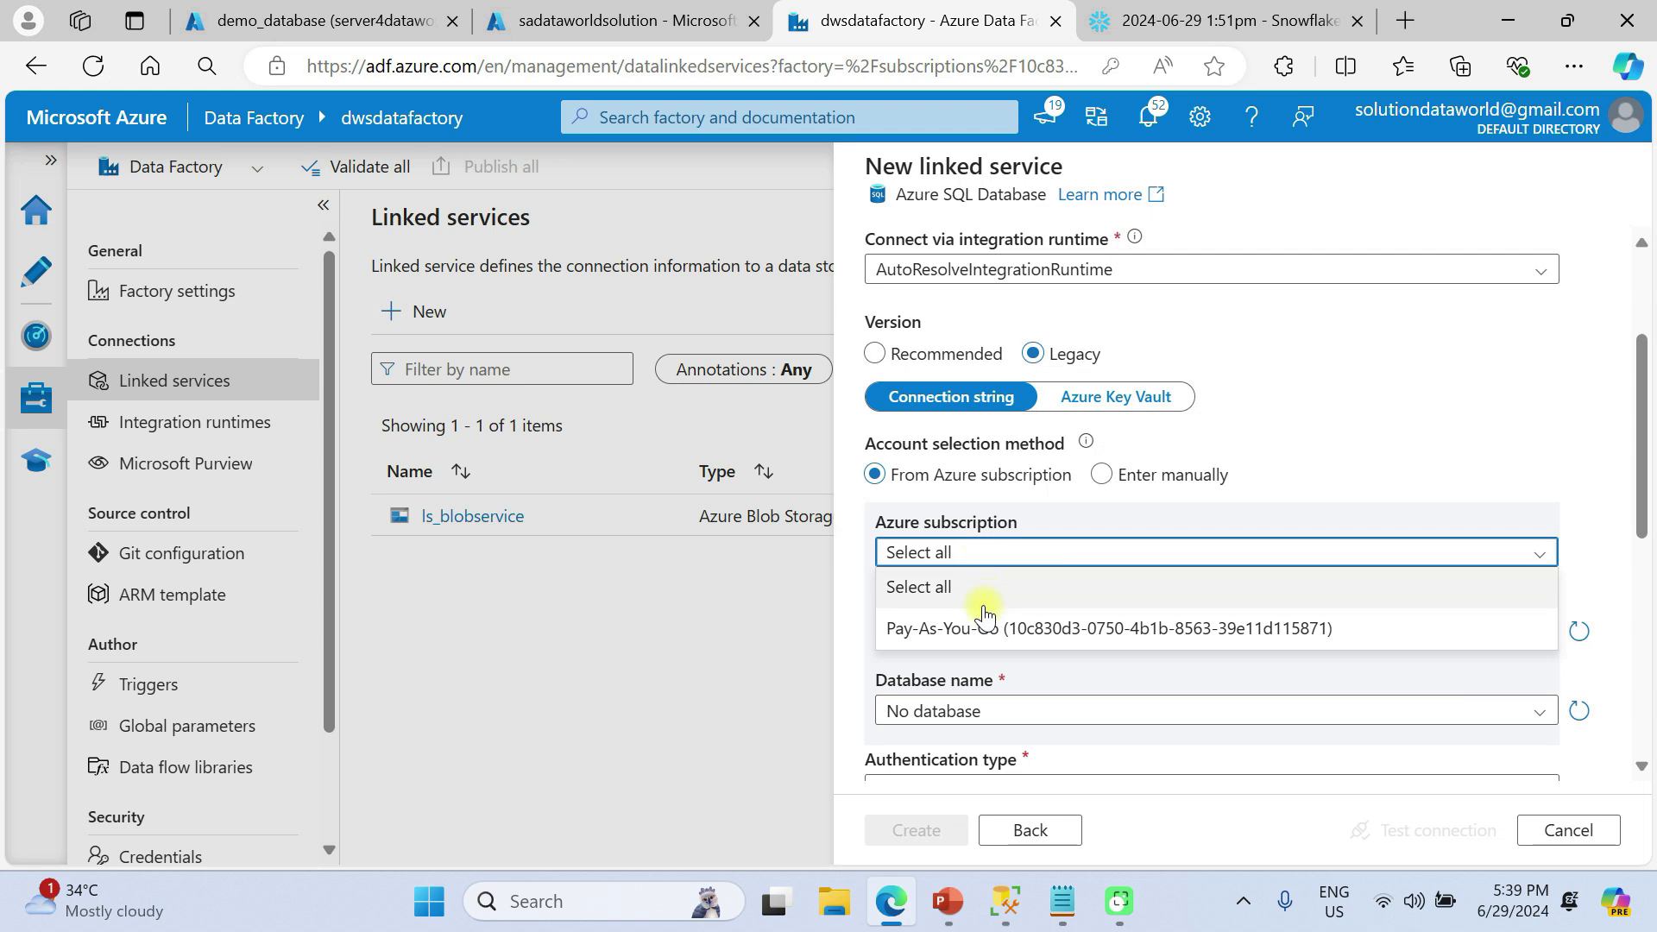
click(984, 629)
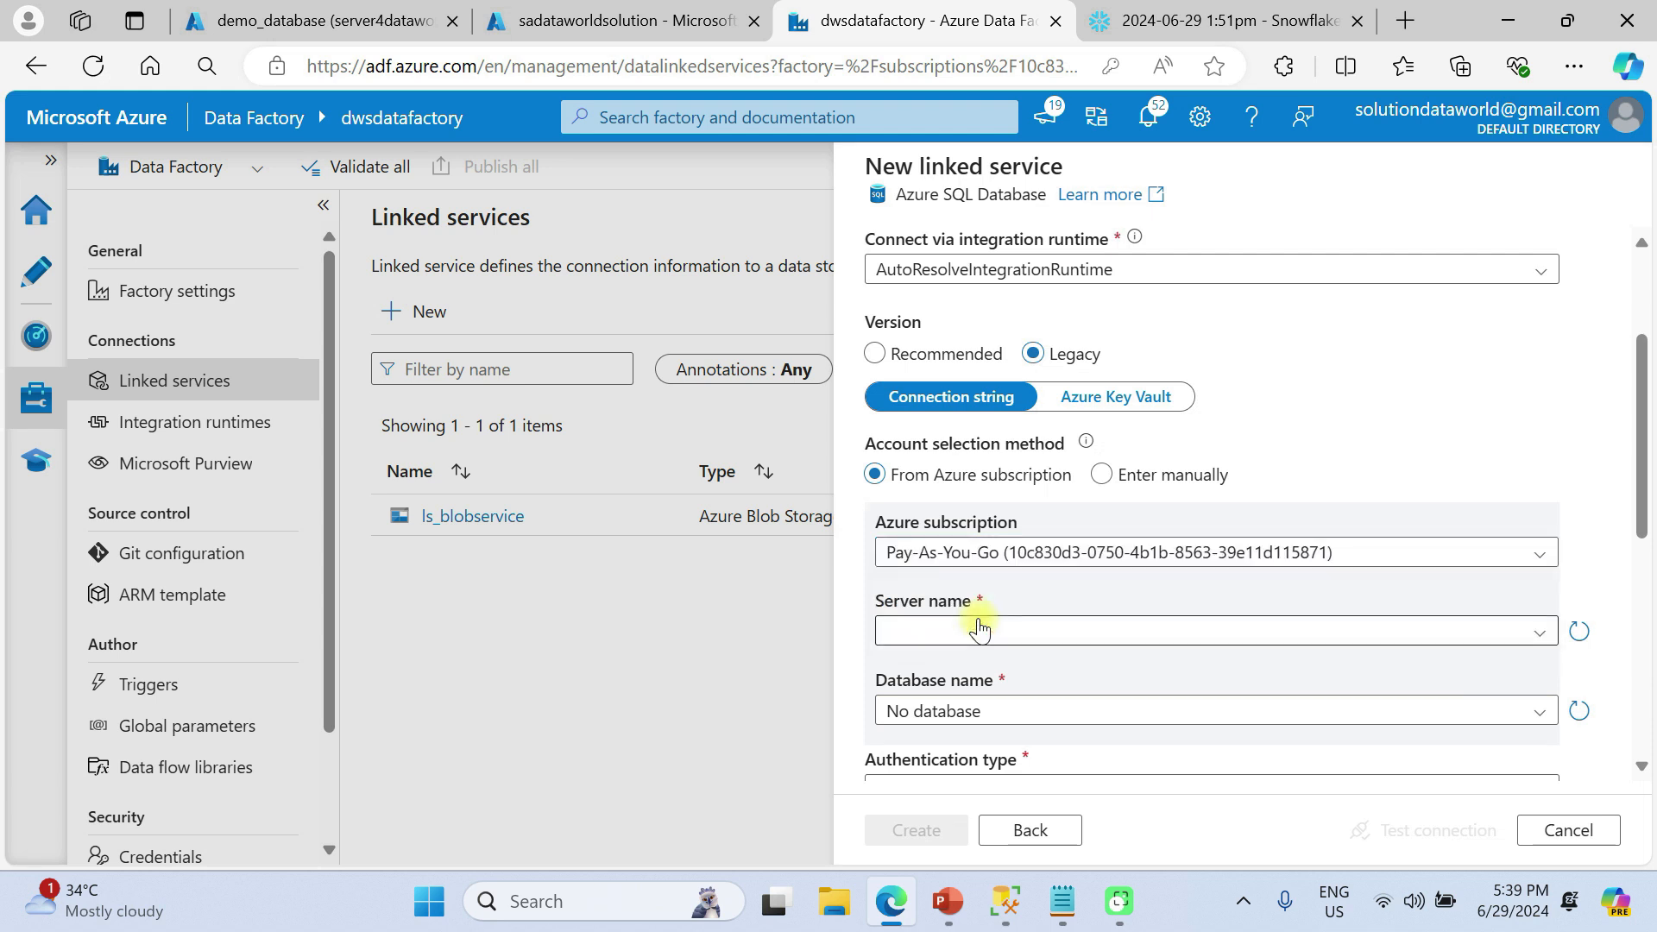
click(1102, 477)
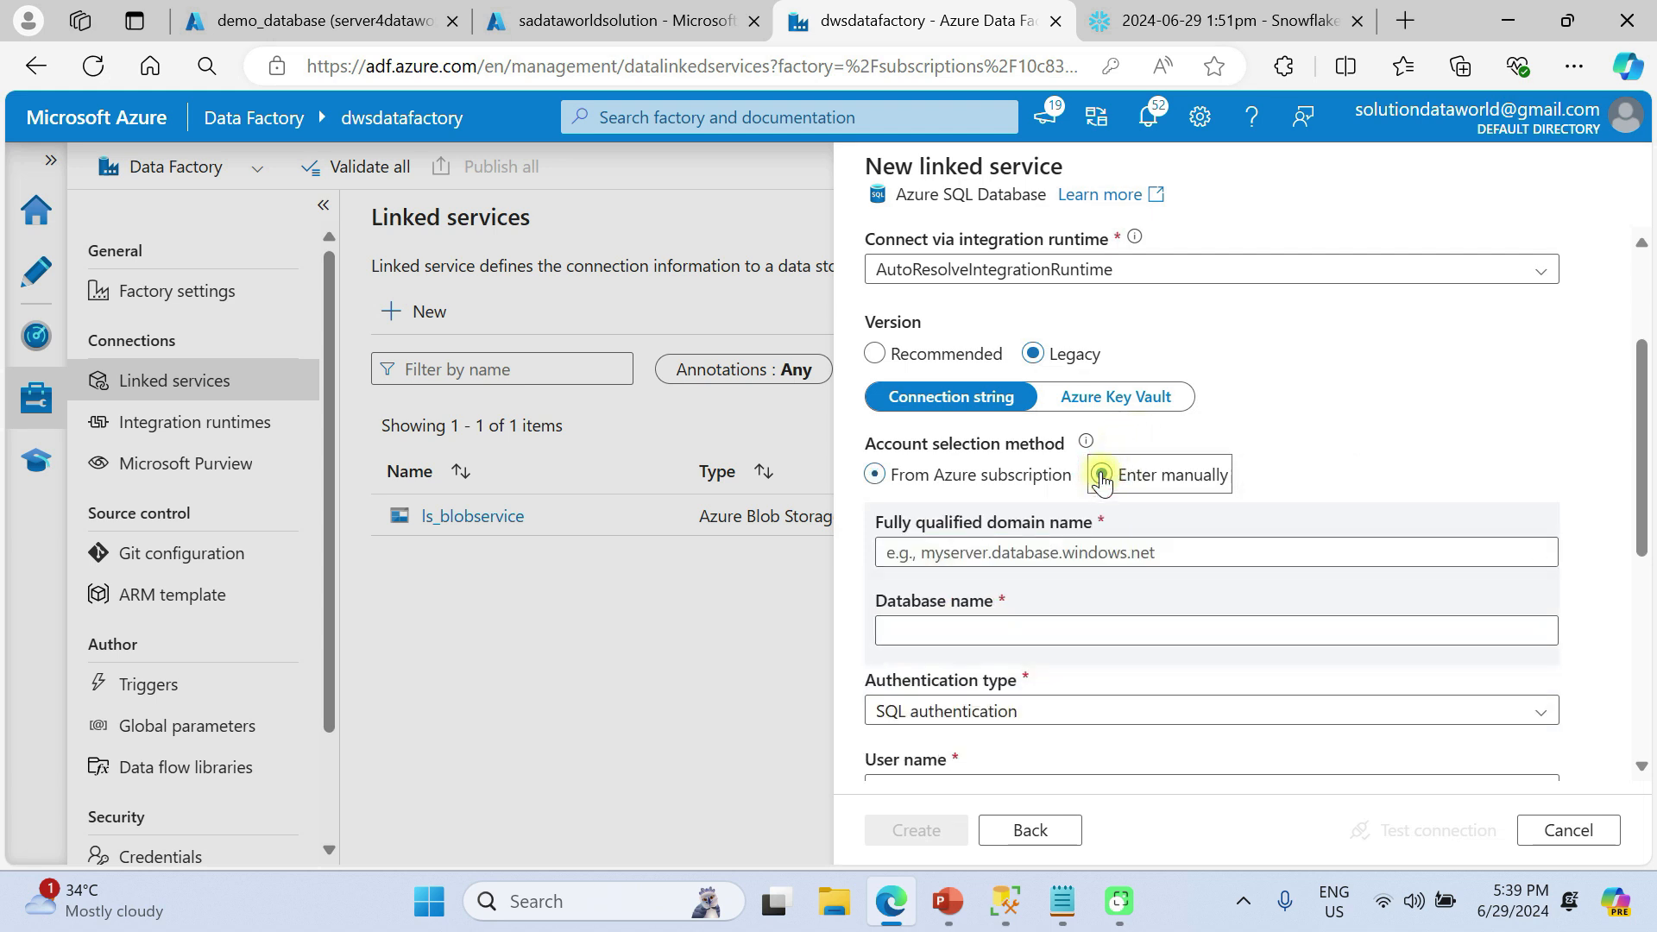
click(957, 552)
click(875, 477)
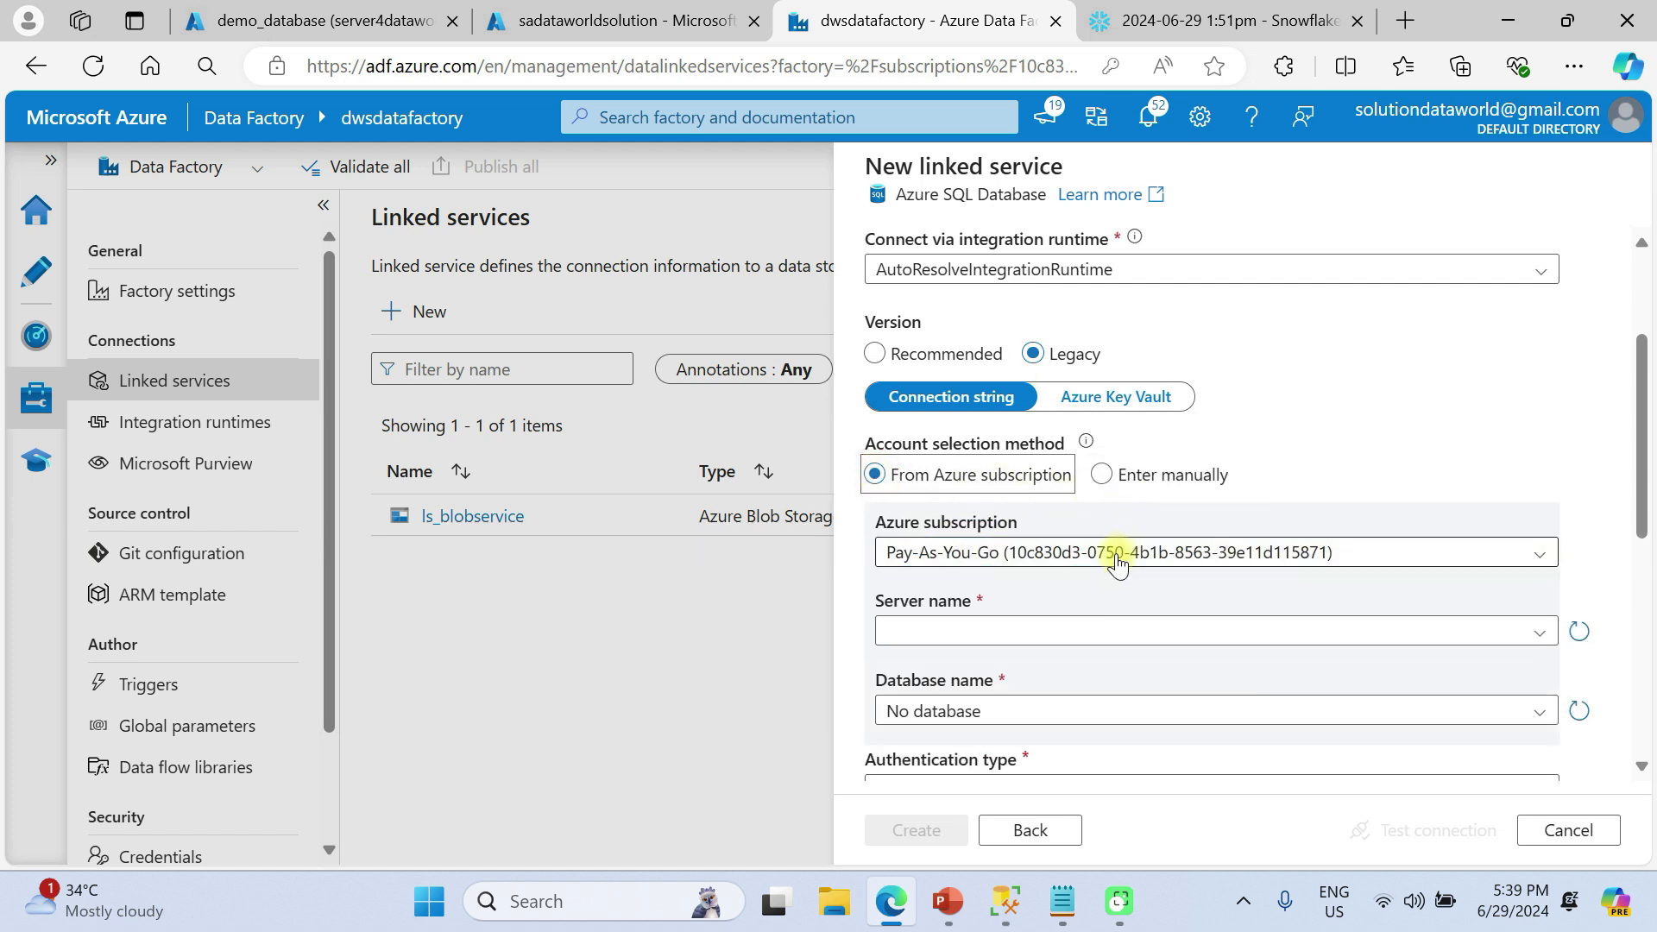
Pick server server4dataworldsolution and database demo_database
click(986, 631)
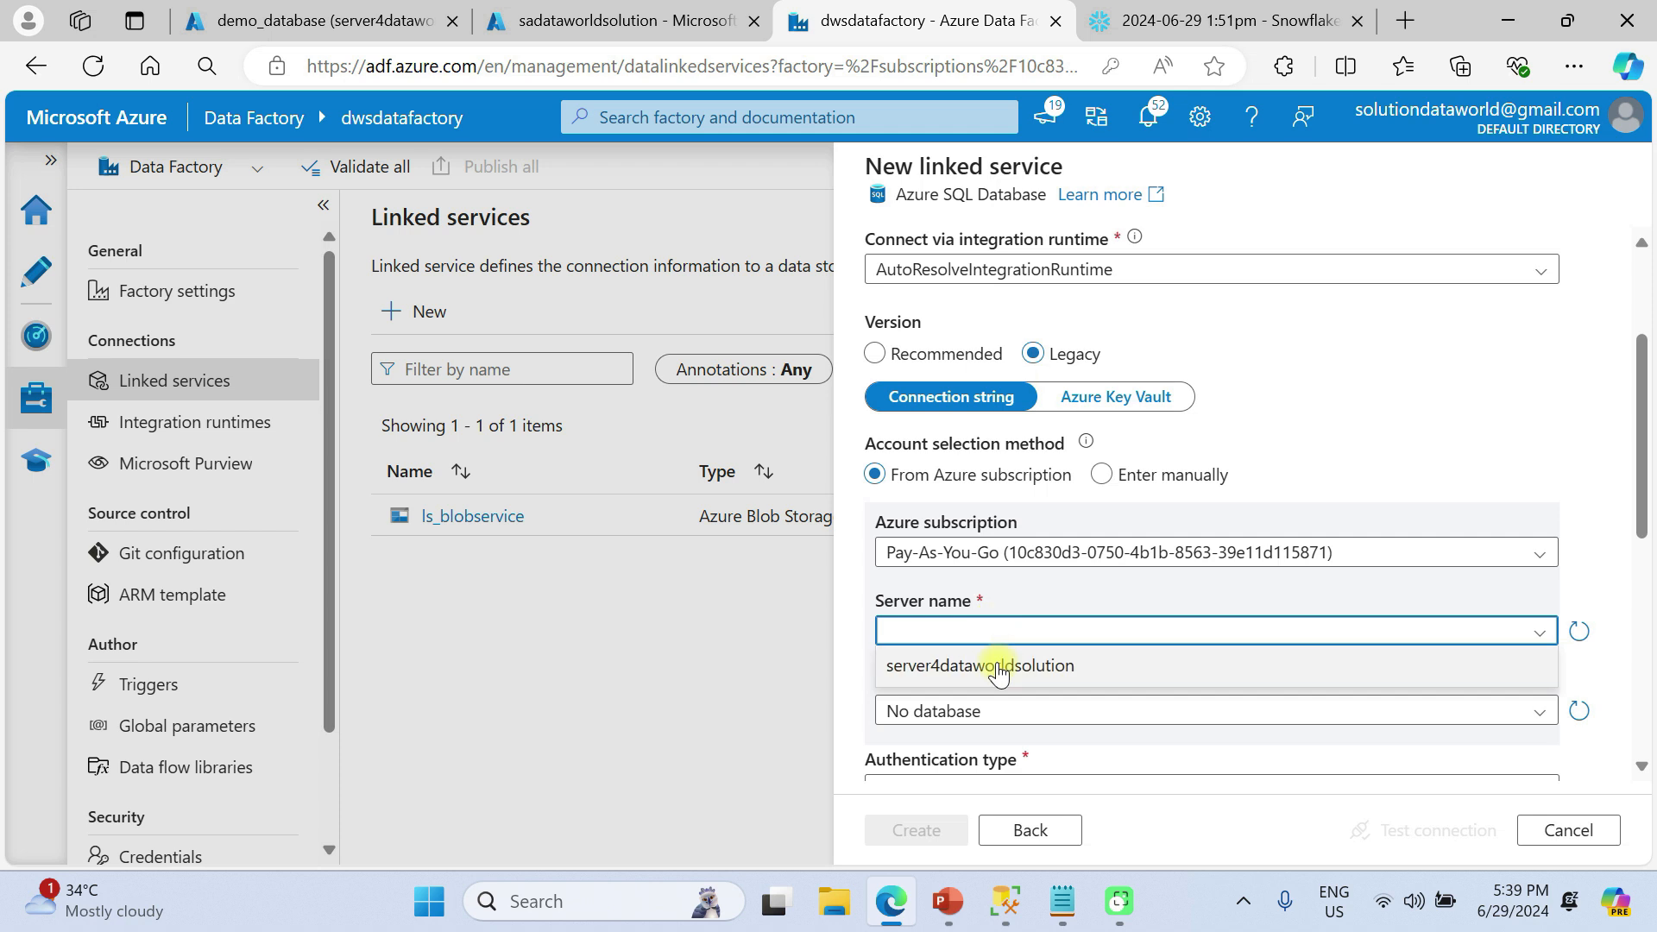
click(991, 669)
scroll(991, 656, down, 1)
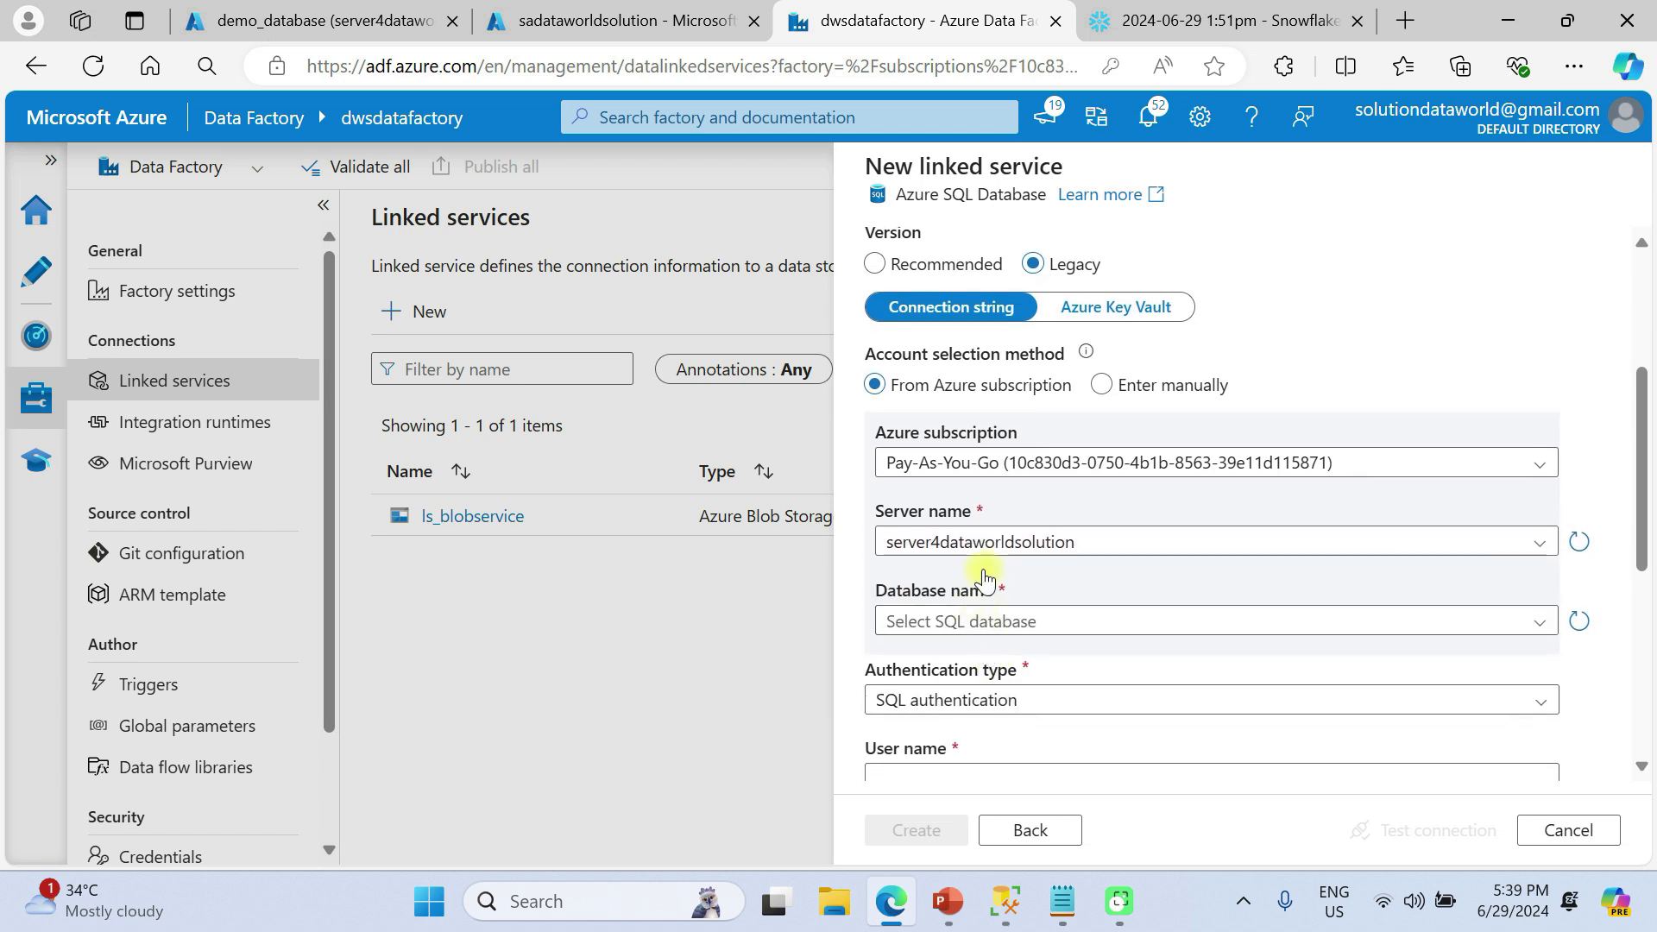
scroll(1090, 575, down, 1)
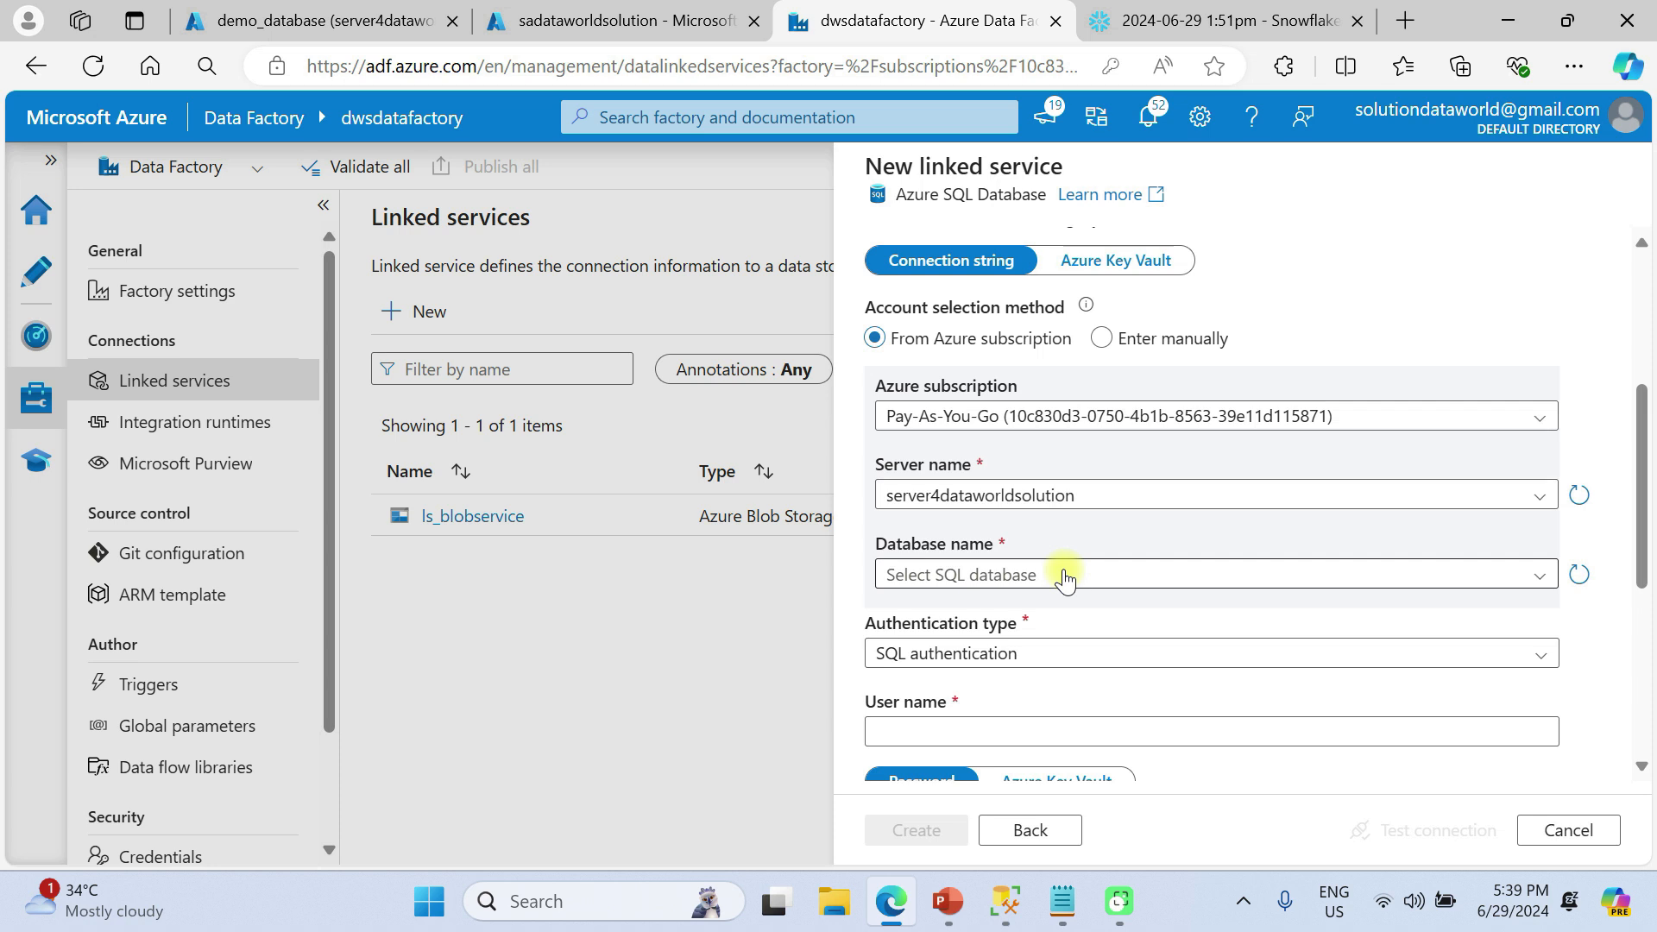
scroll(1064, 578, down, 1)
click(1015, 552)
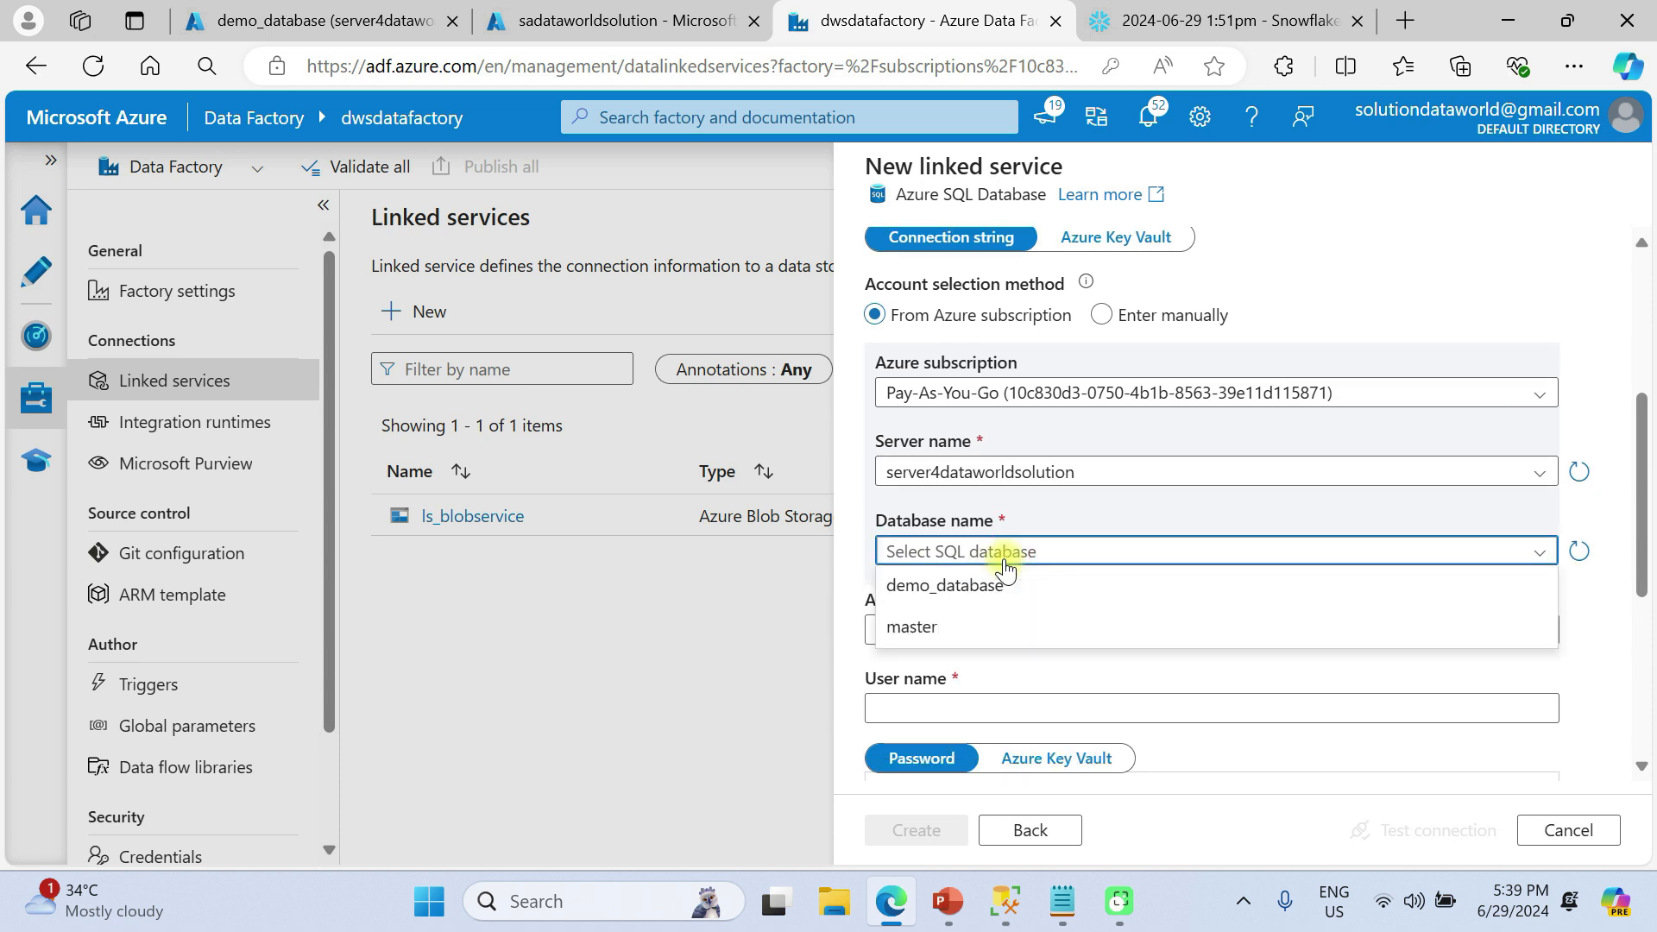
click(968, 600)
scroll(964, 643, down, 1)
scroll(964, 643, down, 1)
Use SQL authentication with the database user name and saved password, test the connection, and create it
click(1001, 559)
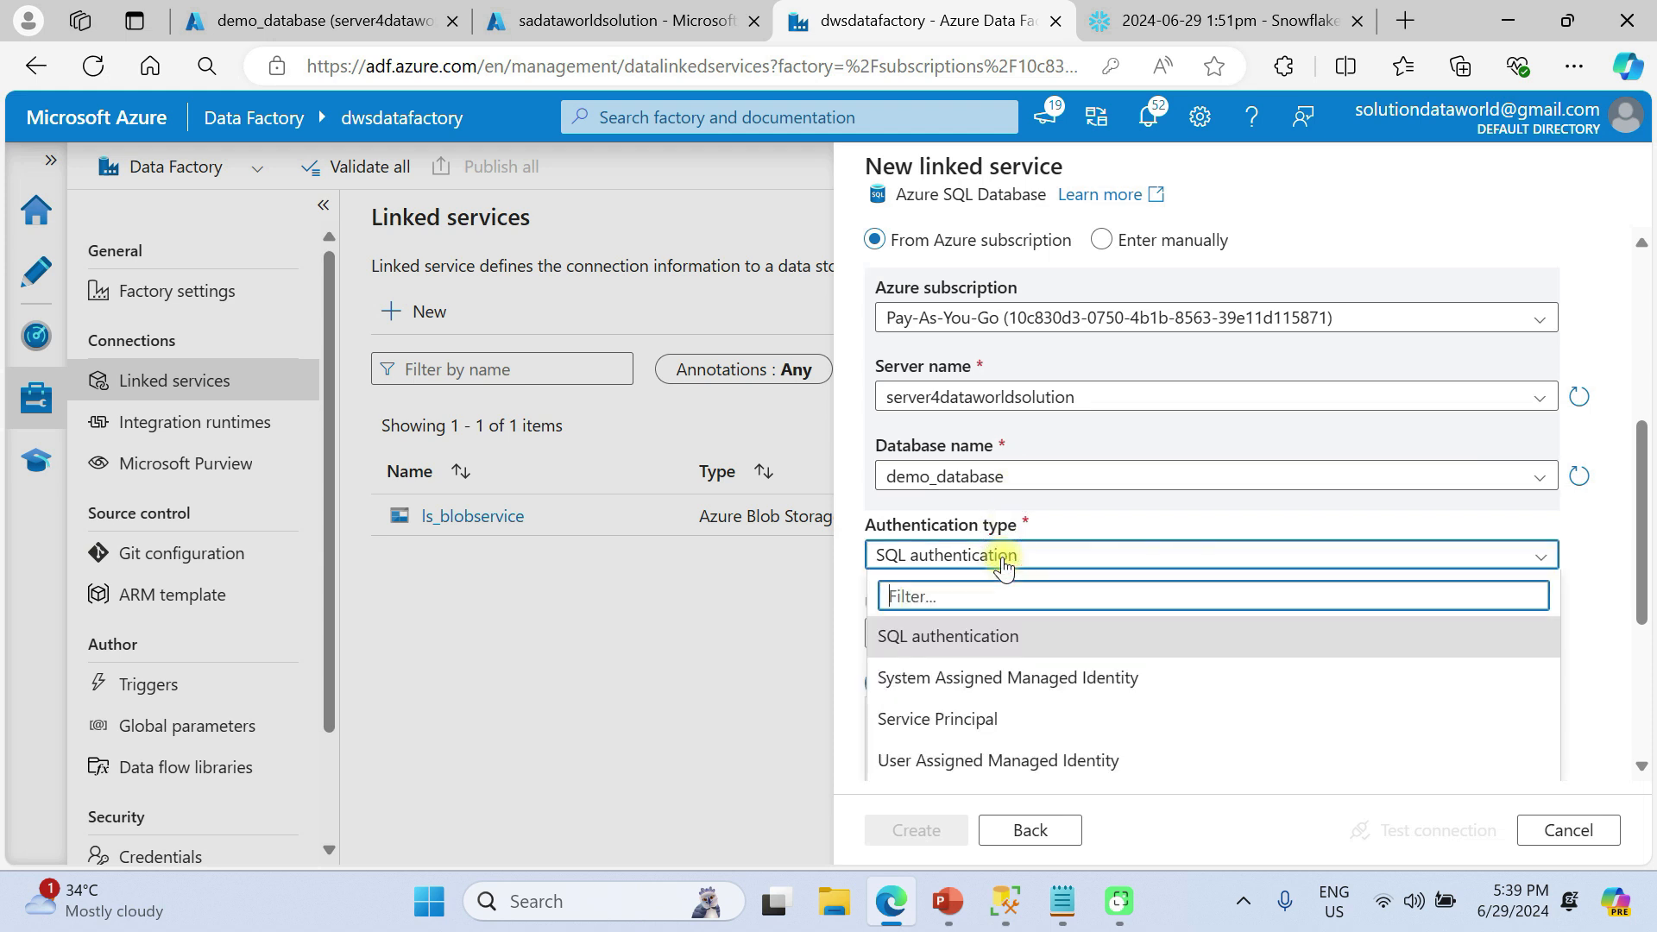
click(1006, 639)
scroll(1008, 639, down, 1)
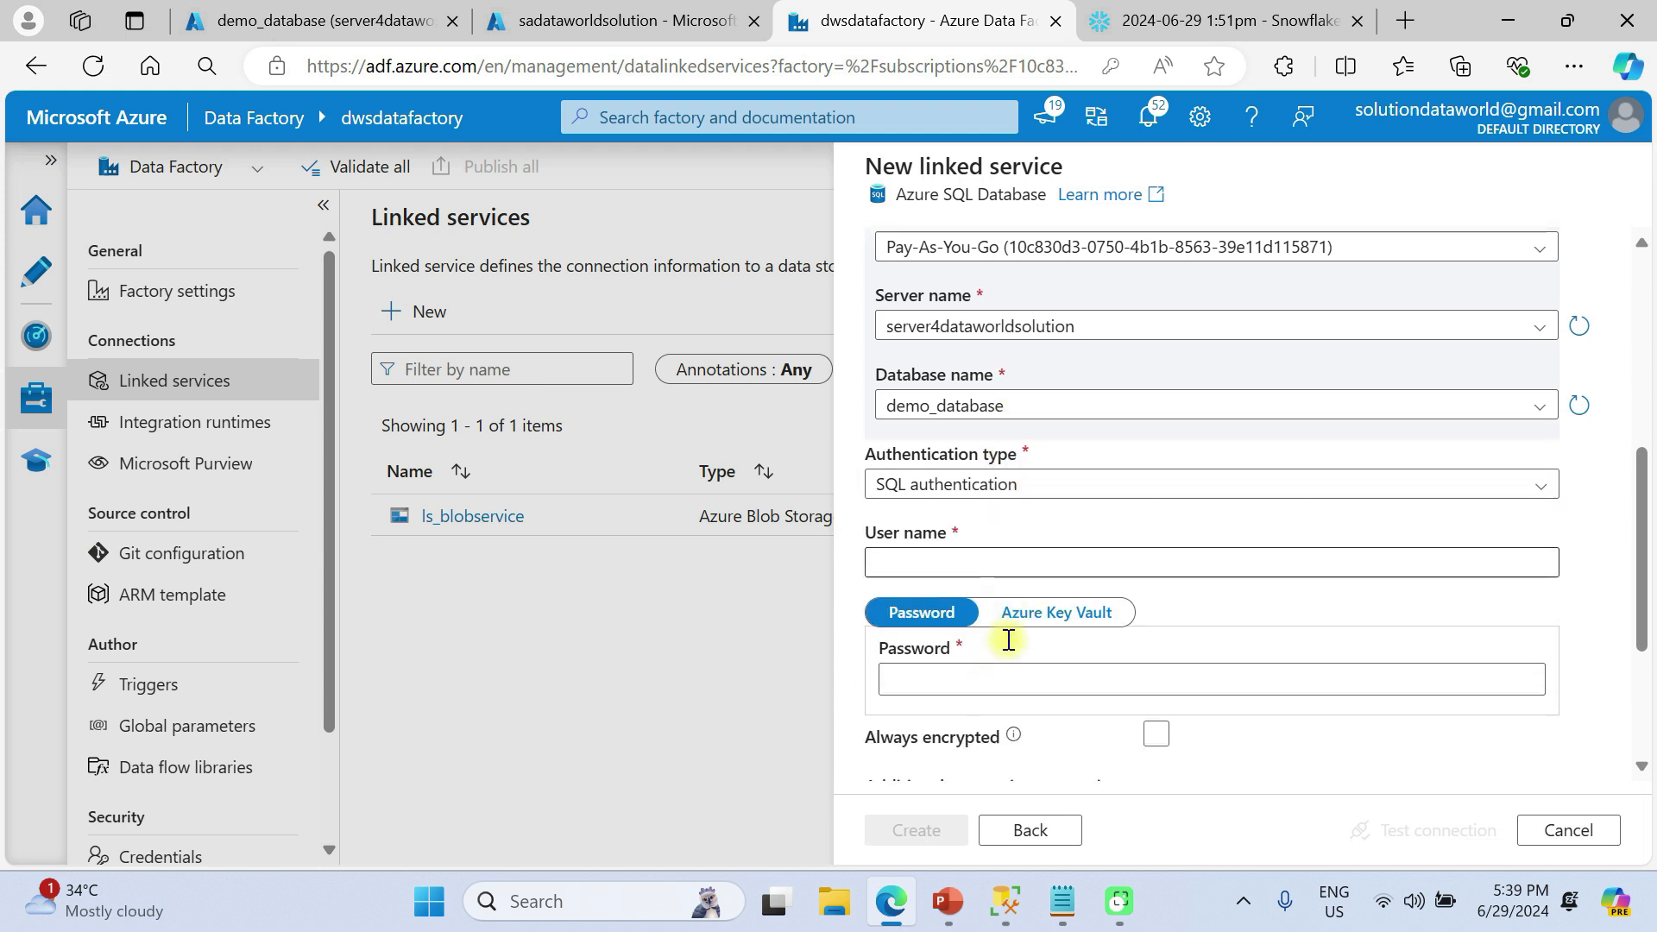
click(925, 553)
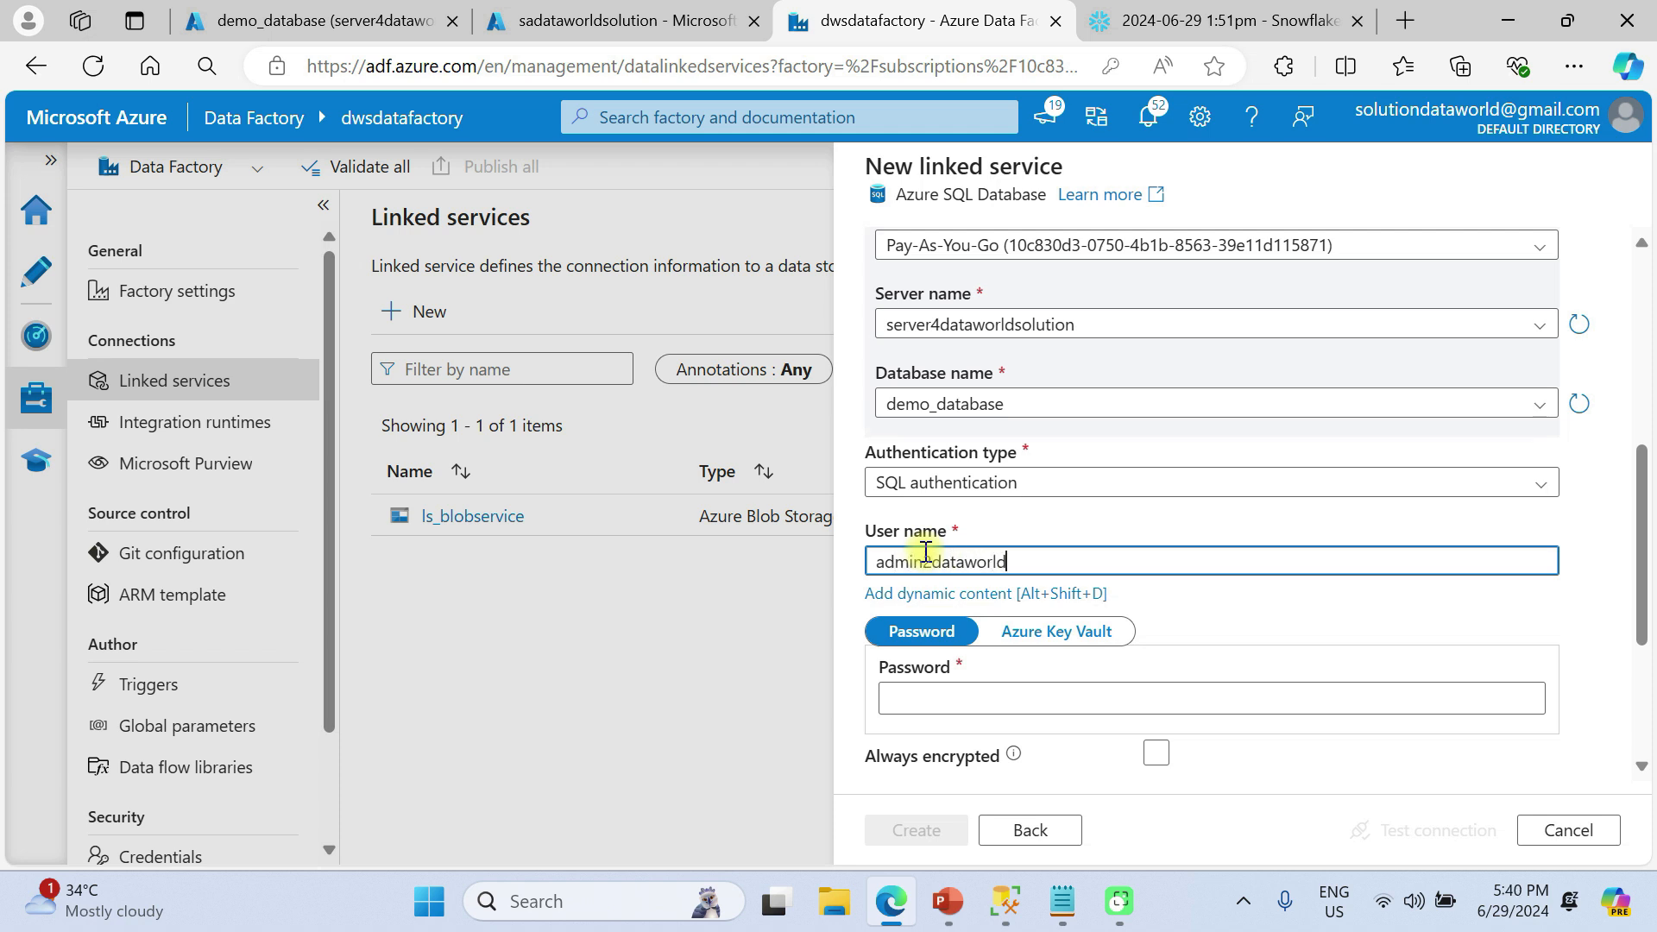
click(1053, 692)
scroll(1052, 691, down, 2)
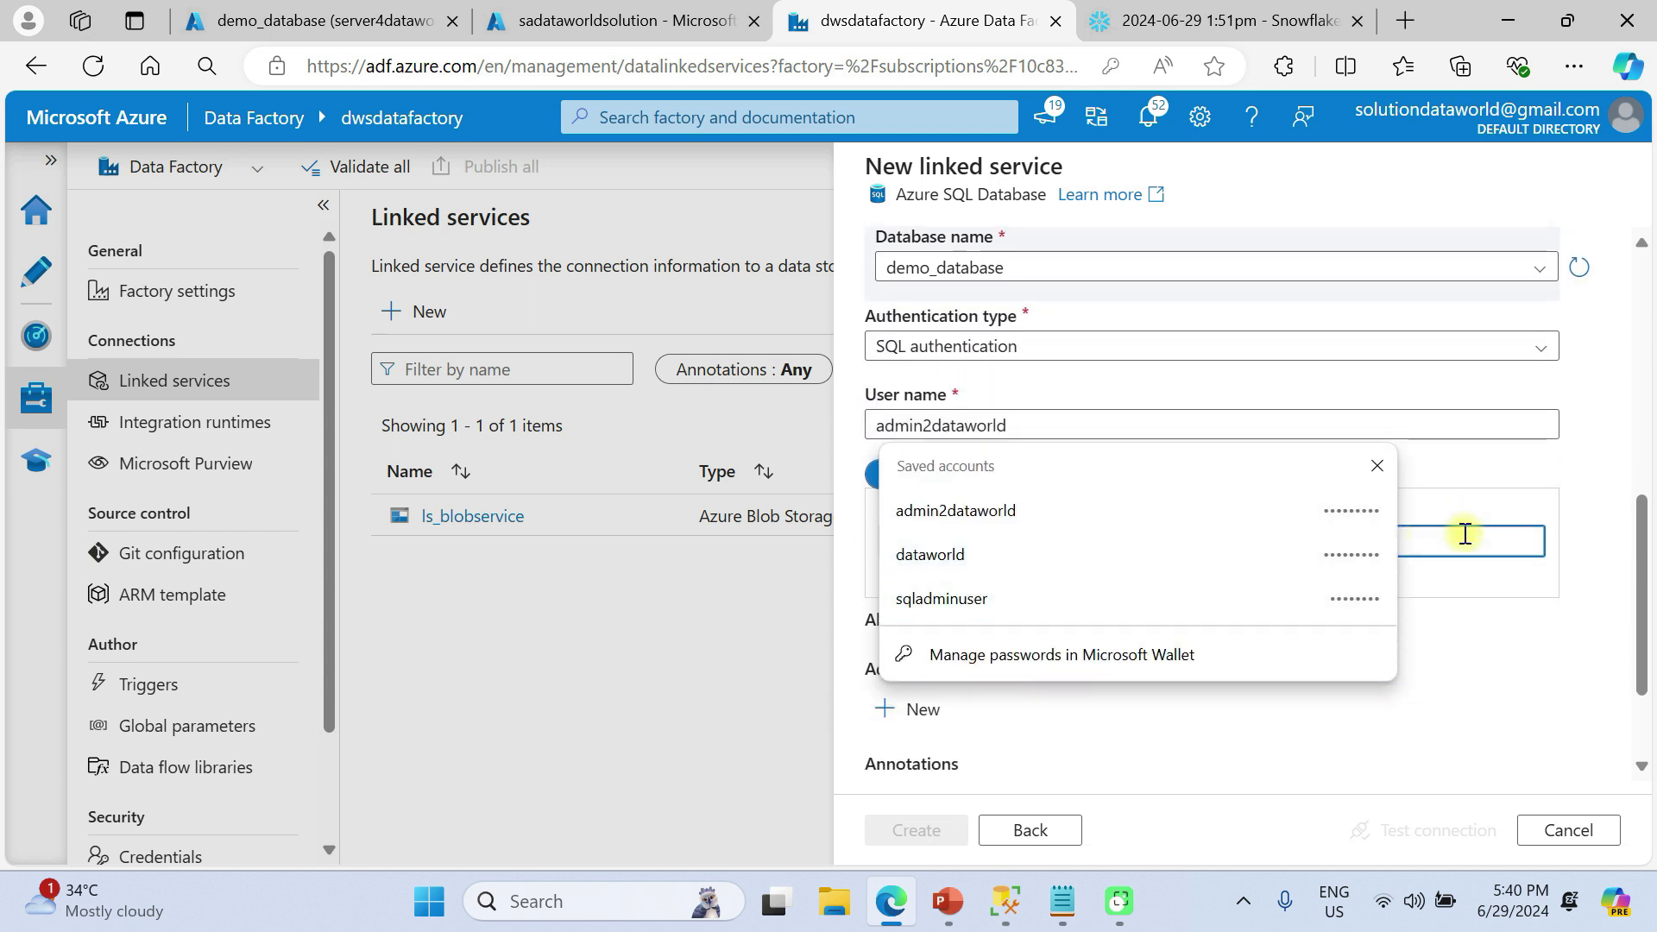
click(979, 511)
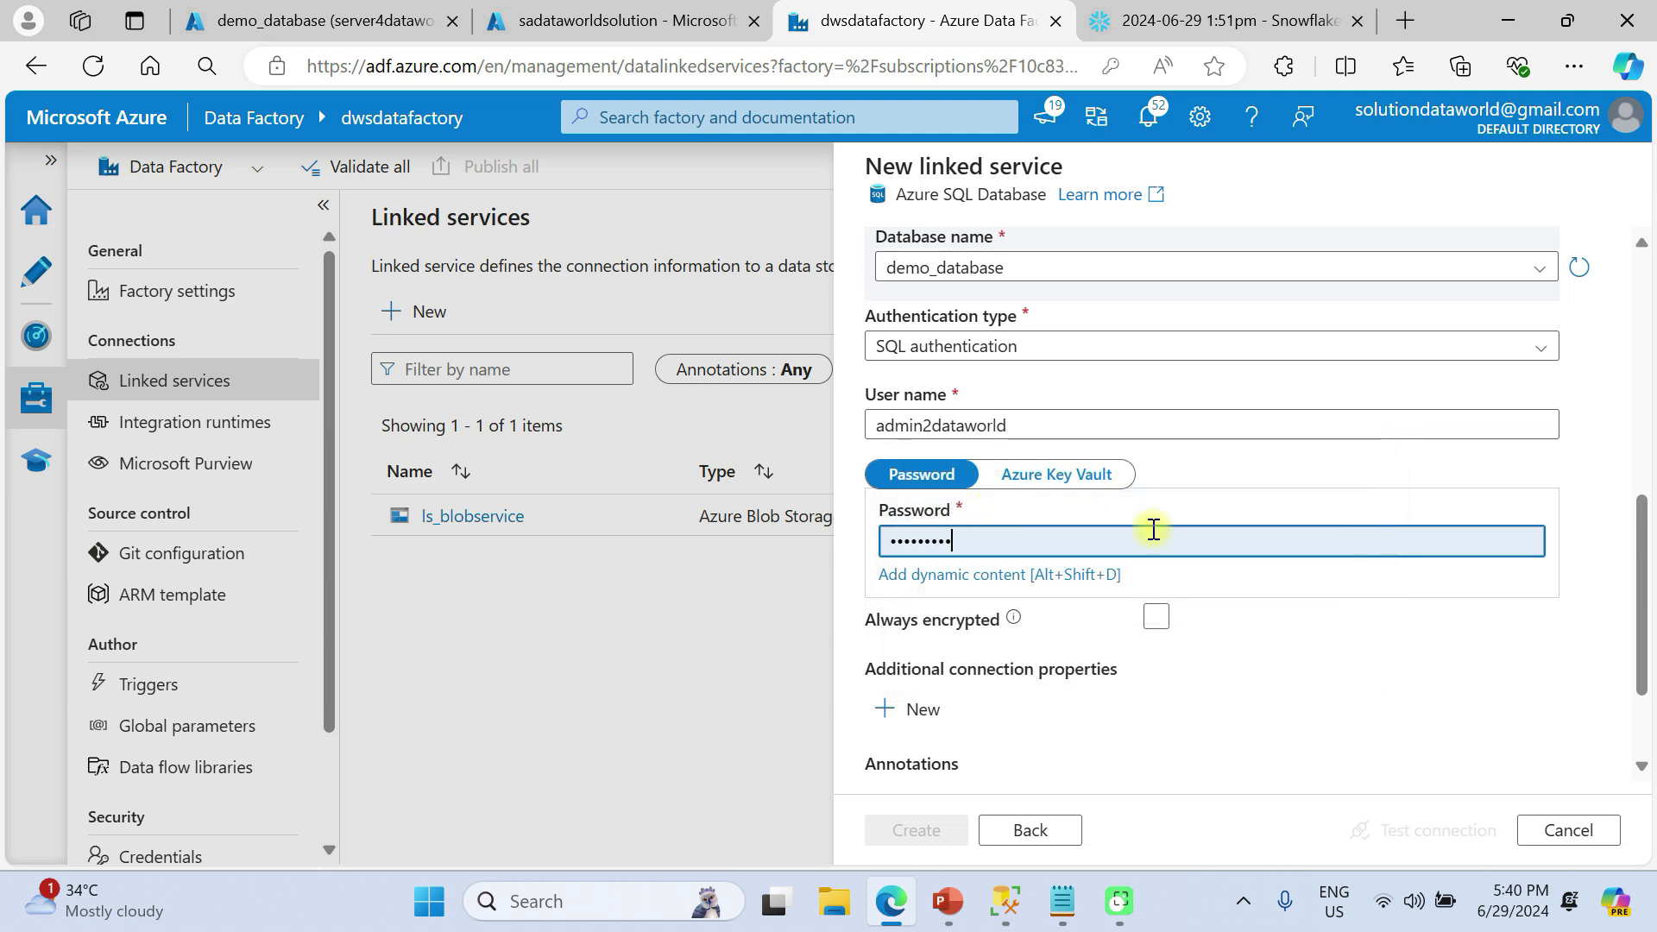
scroll(1062, 630, down, 1)
scroll(1061, 630, down, 1)
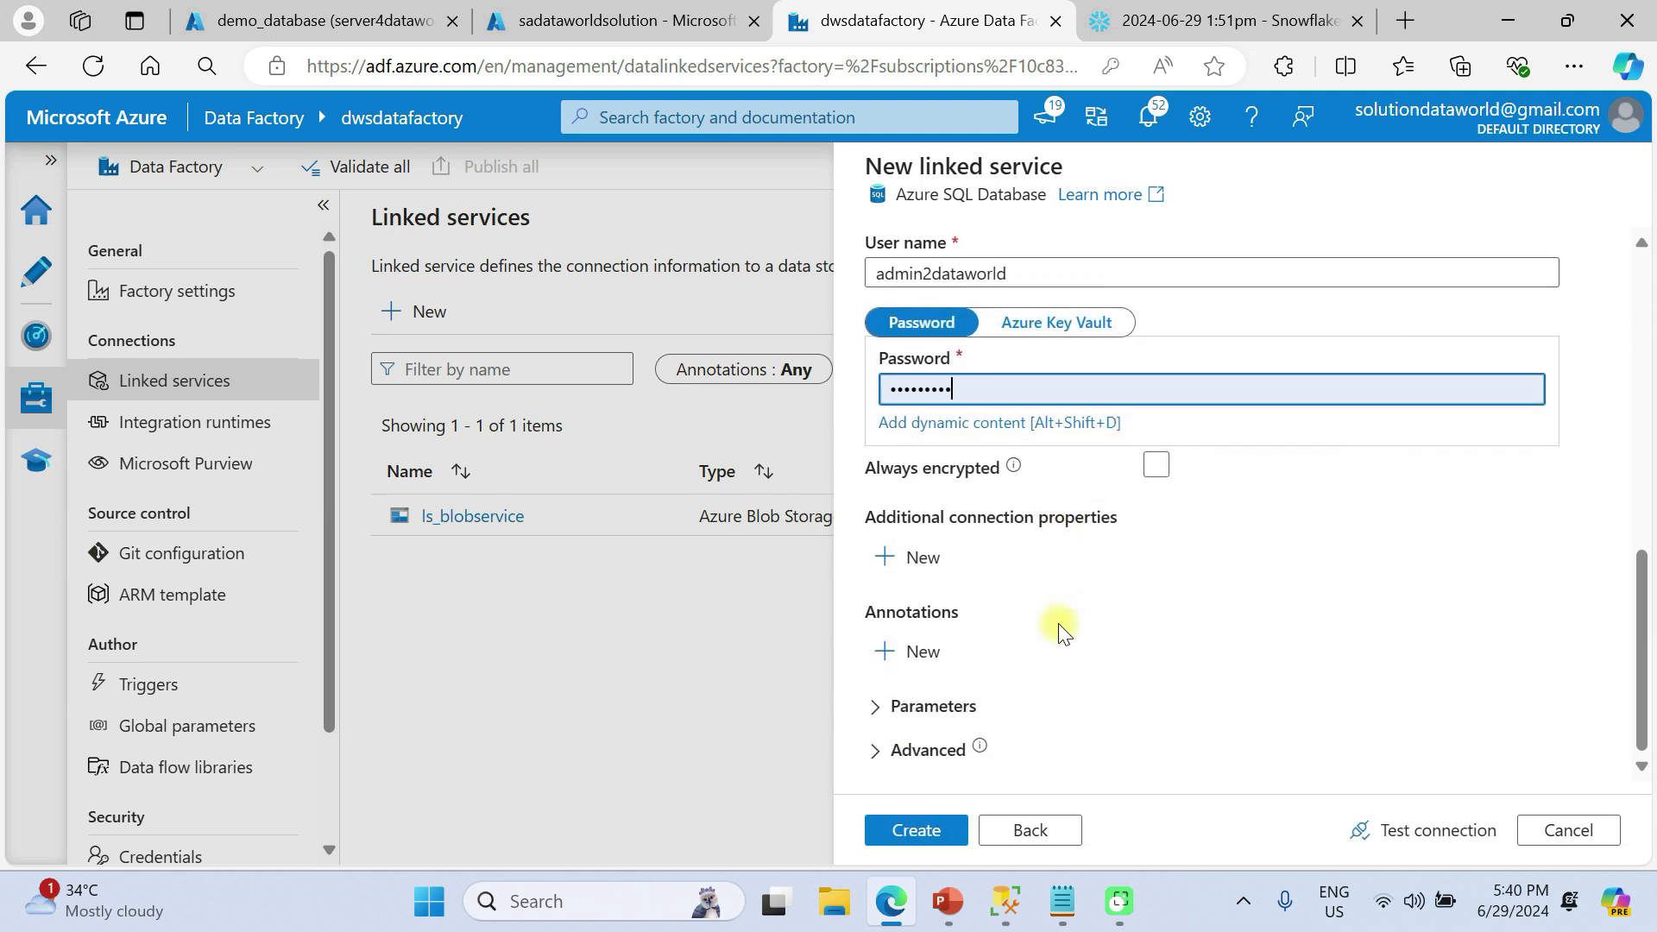
click(1416, 830)
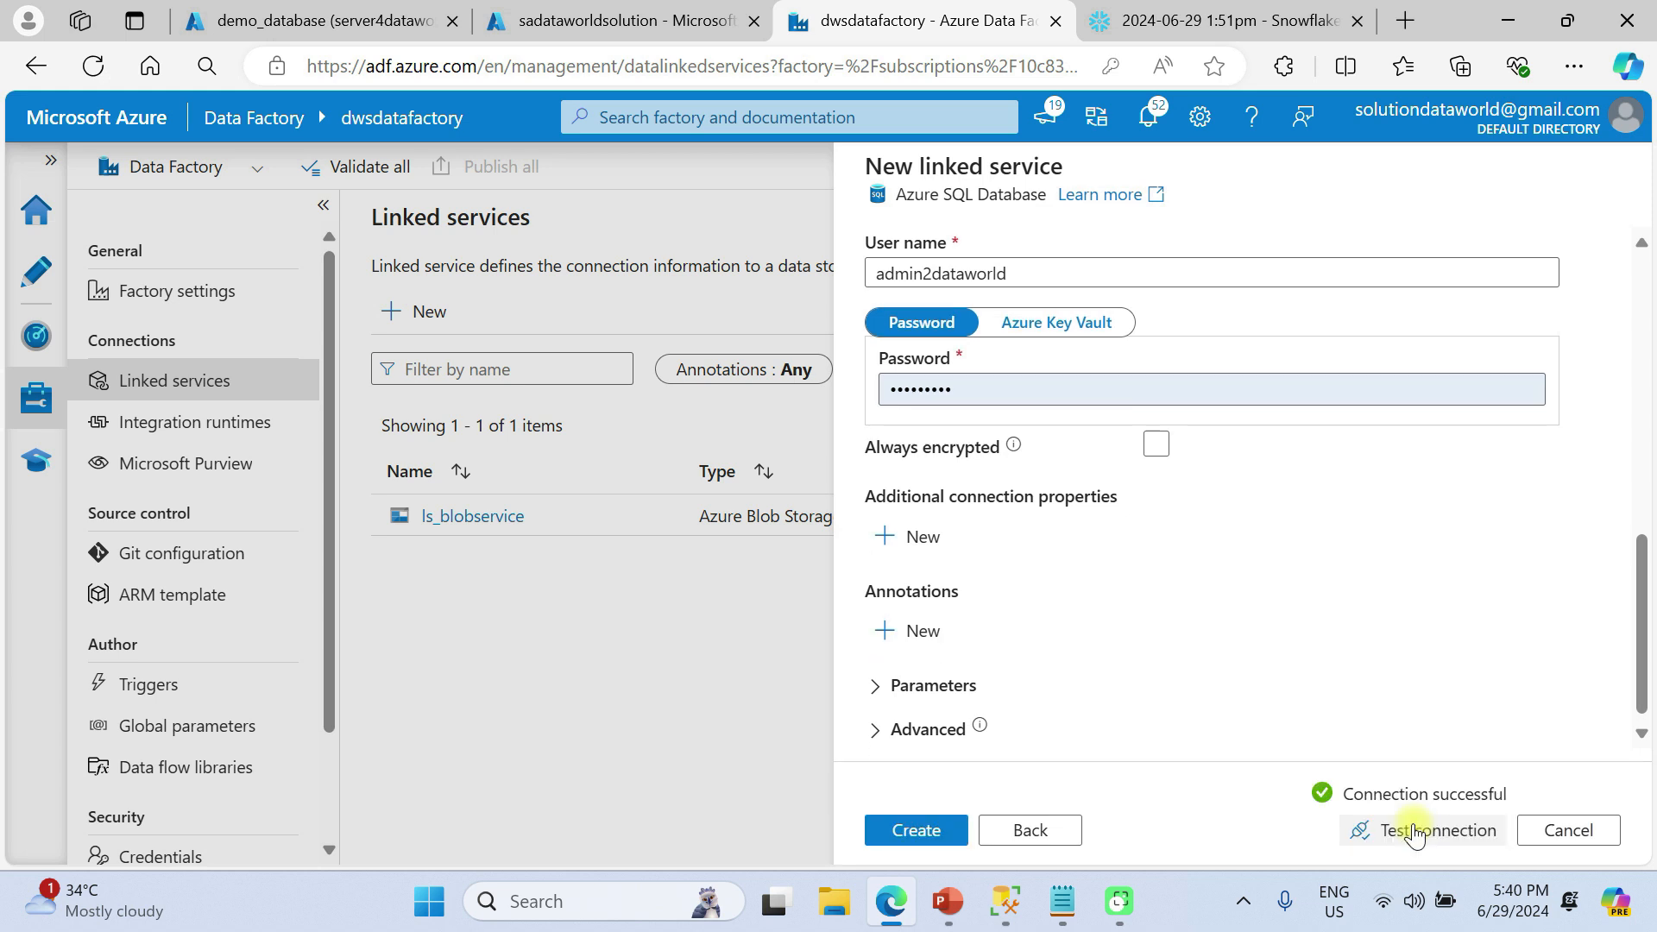
click(897, 830)
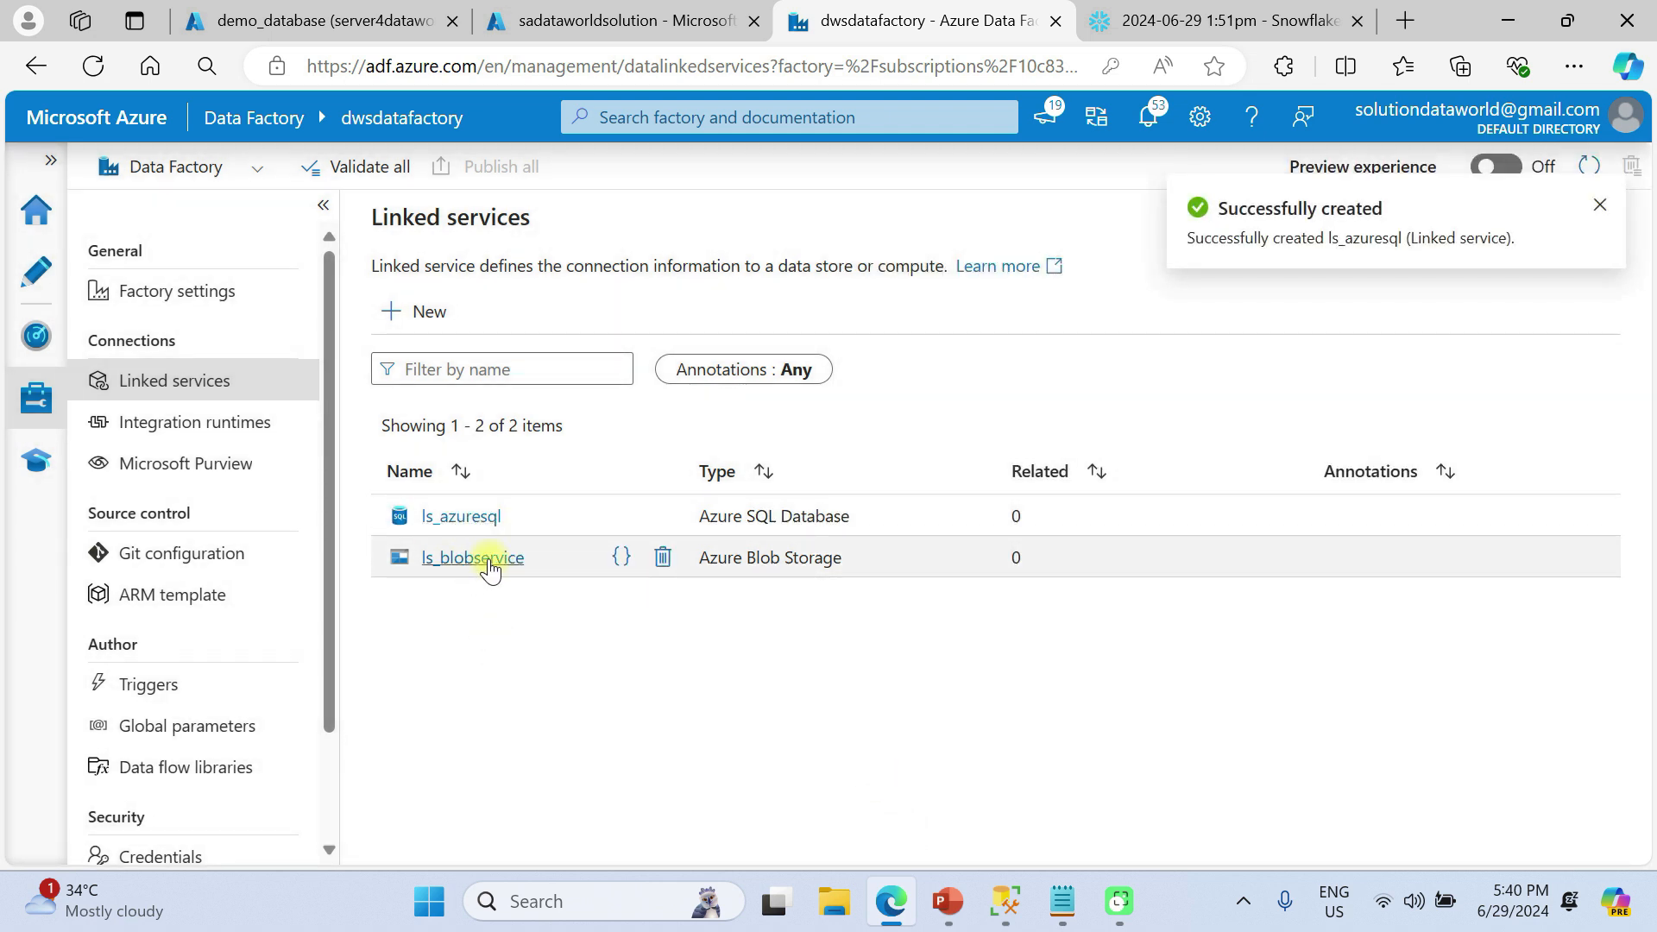
Create a Snowflake linked service form named ls_snowflake, described 'this destination table for linked service'
click(417, 312)
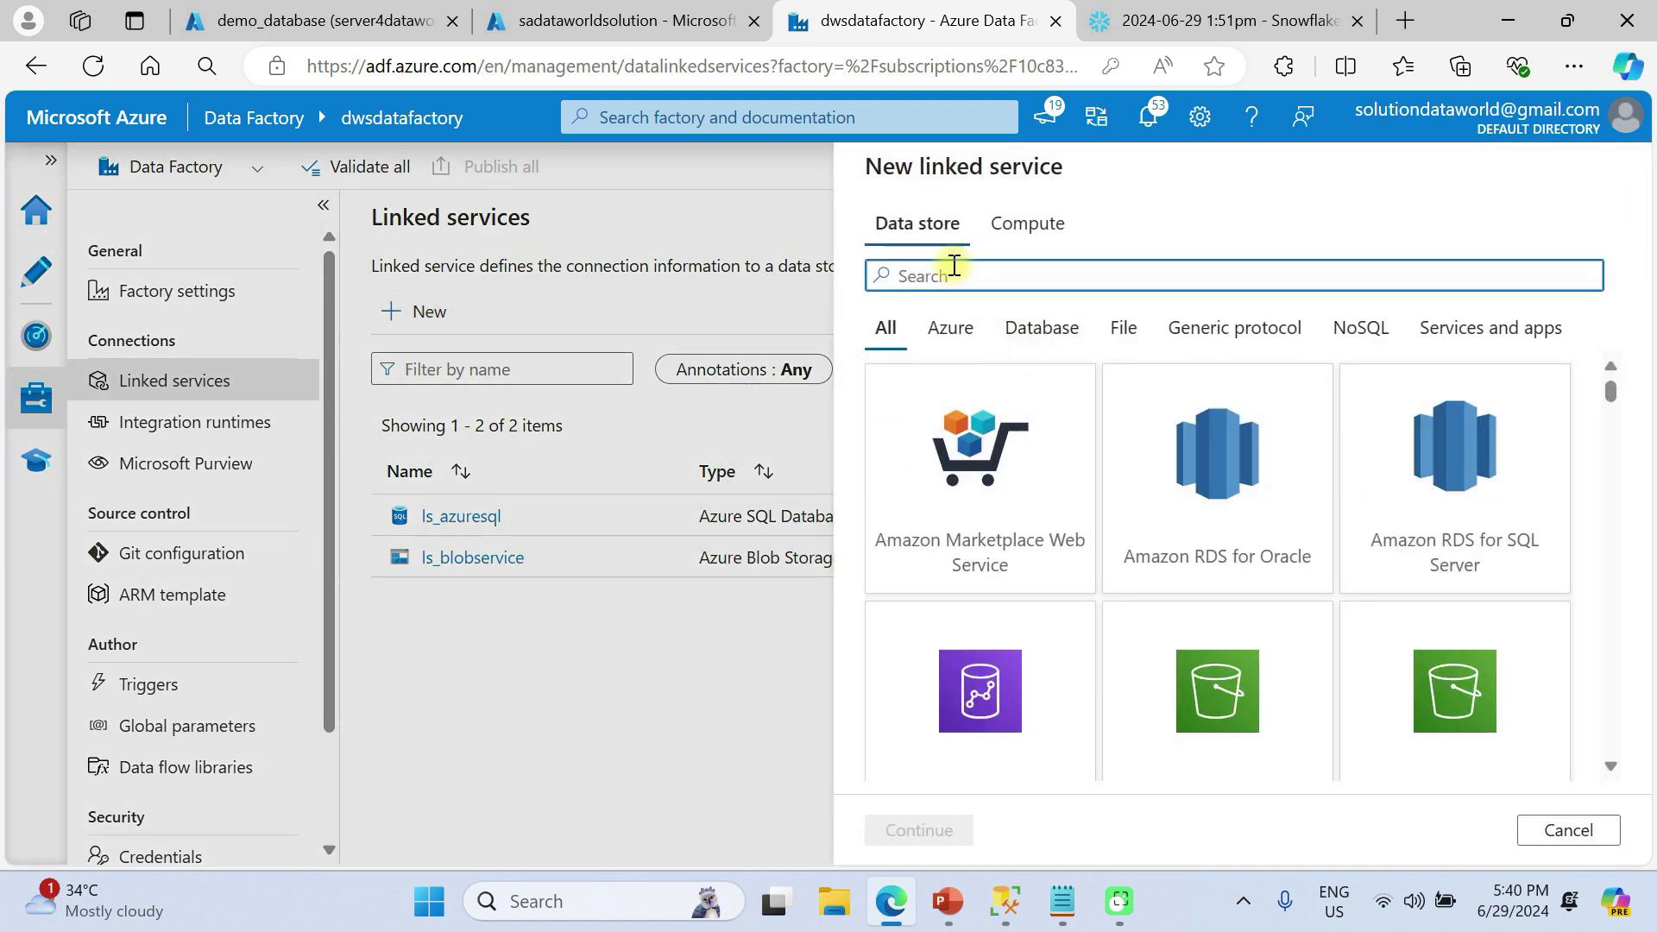
text(snow)
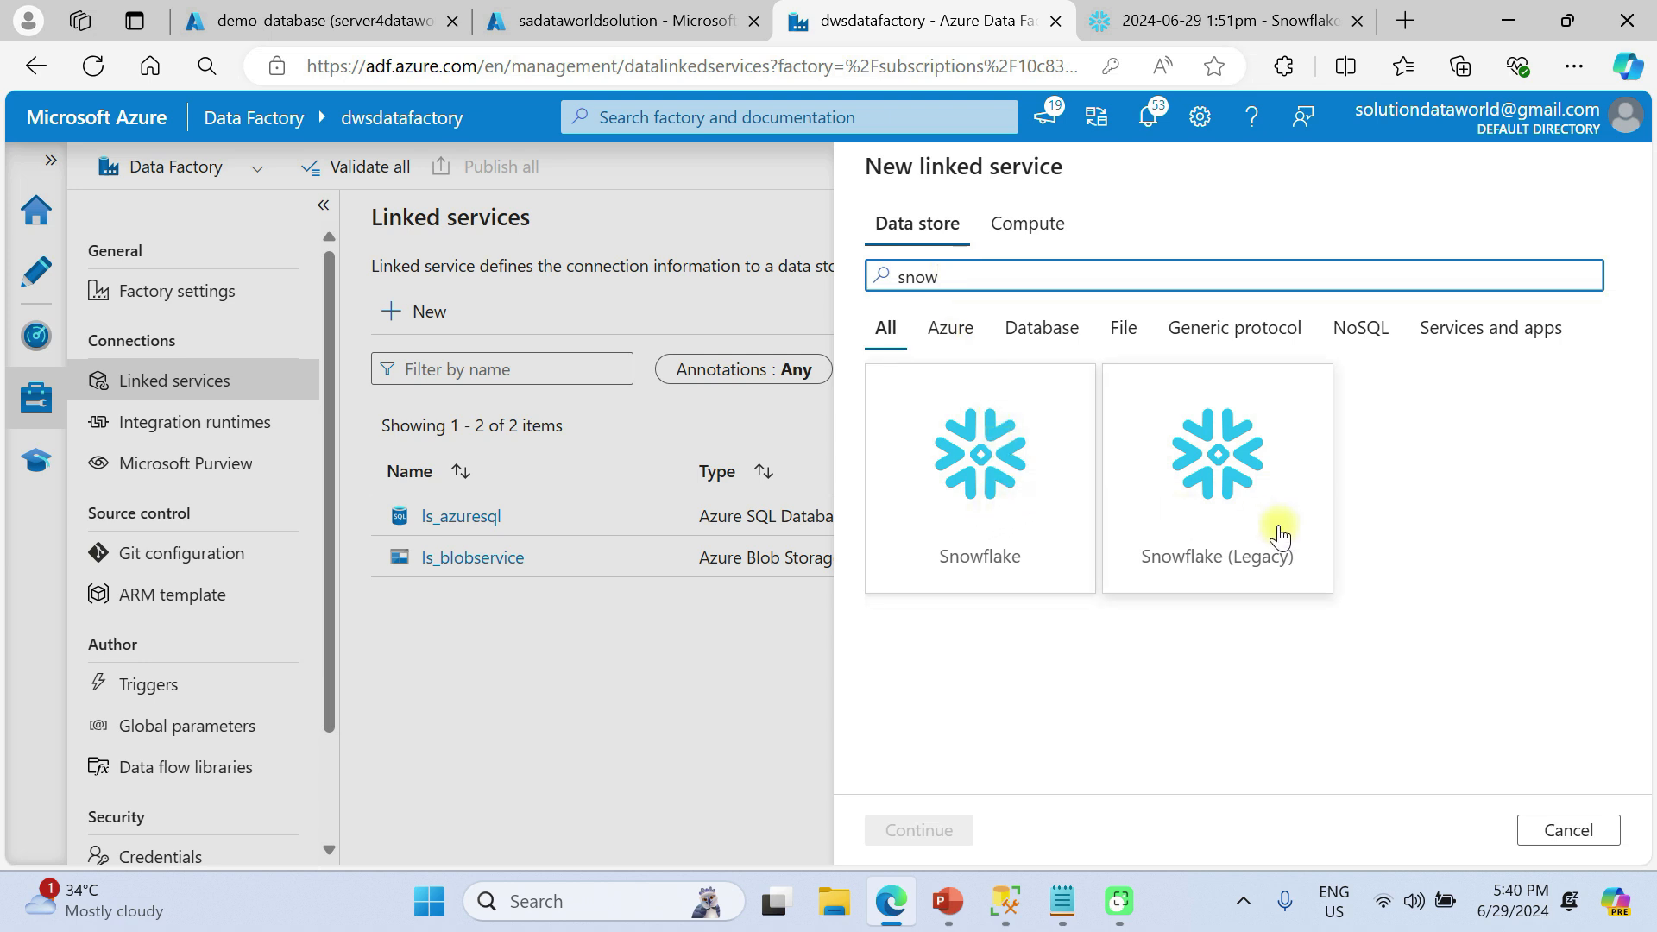
click(950, 452)
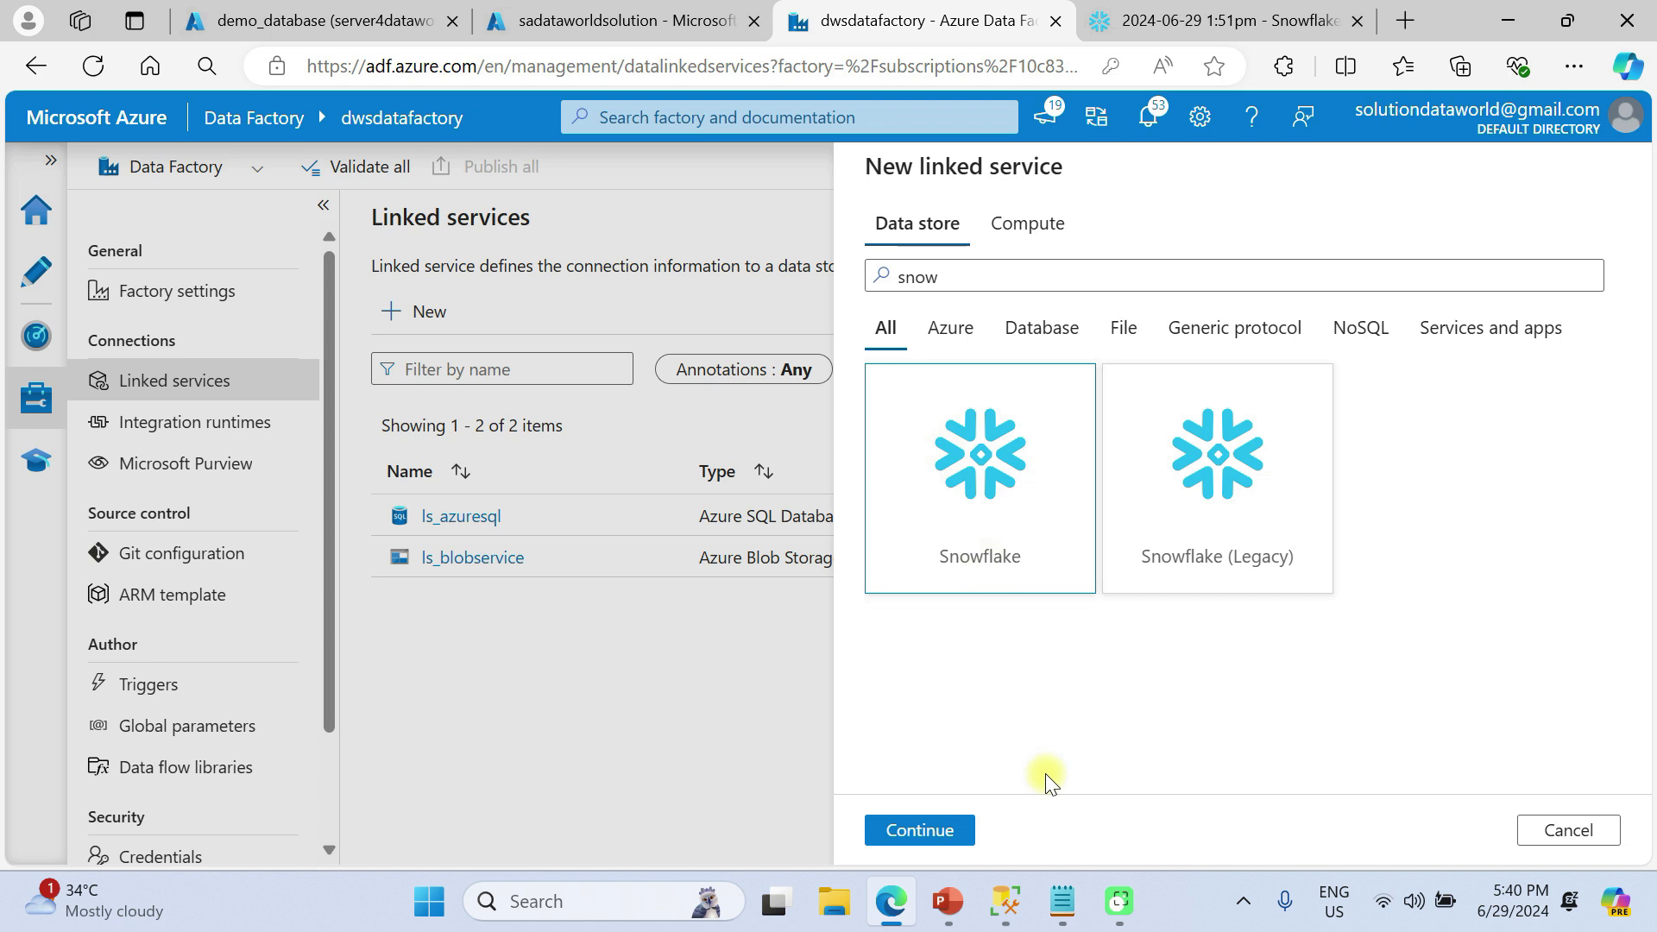
click(922, 830)
drag(980, 270, 847, 266)
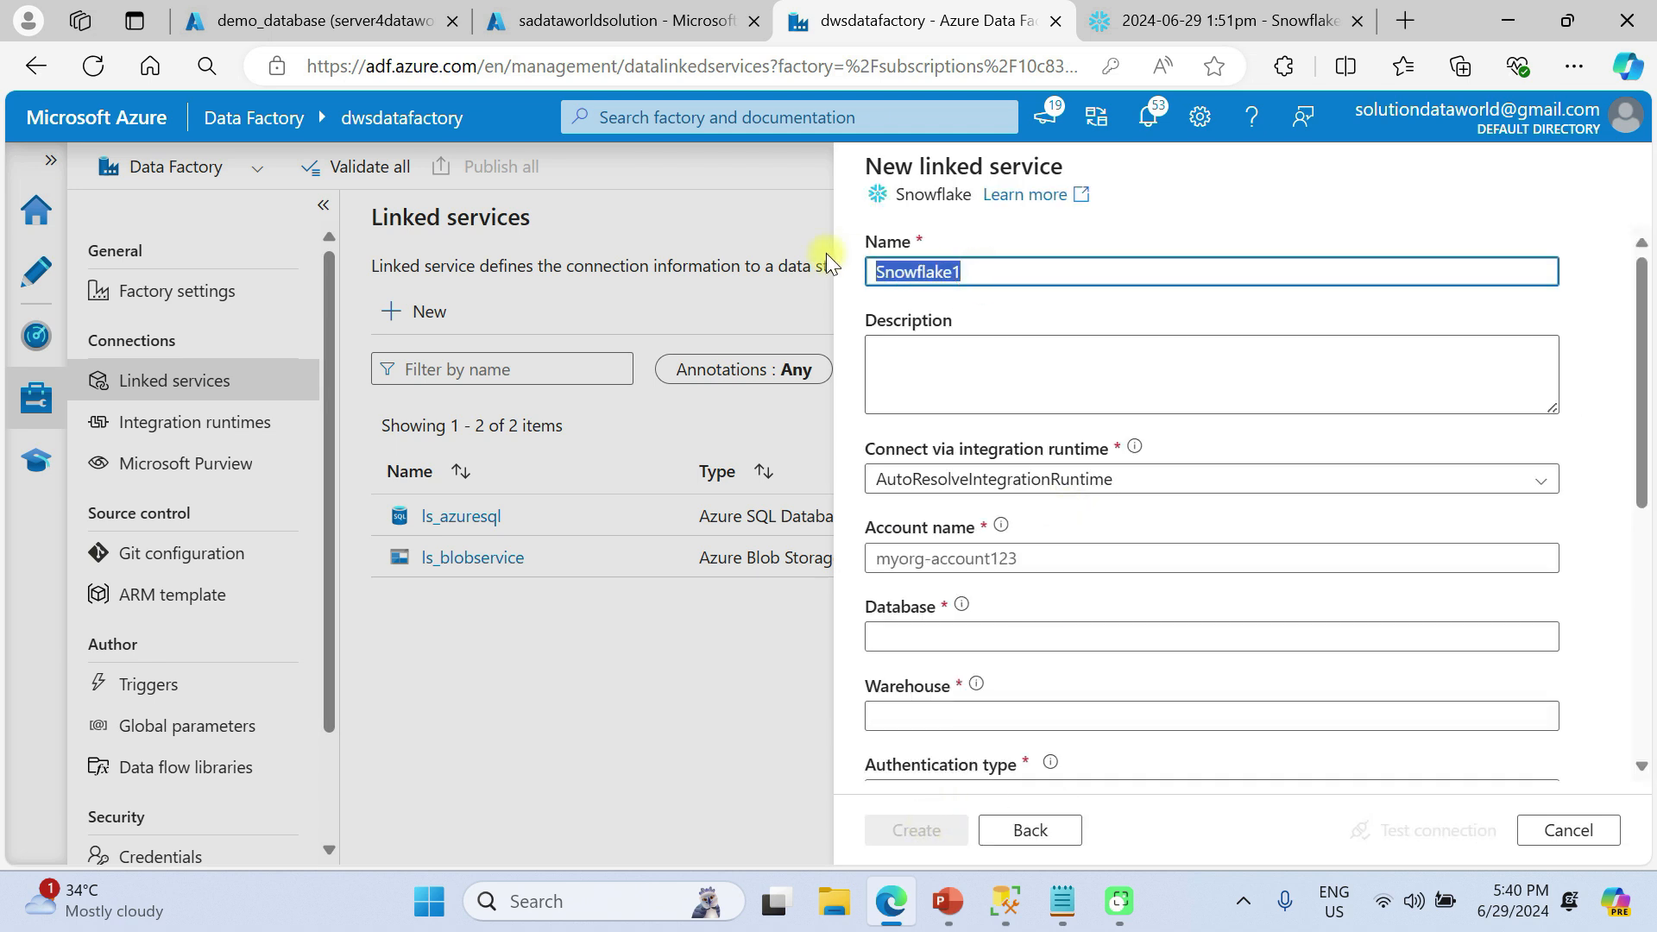
click(815, 263)
double_click(905, 272)
key(BackSpace)
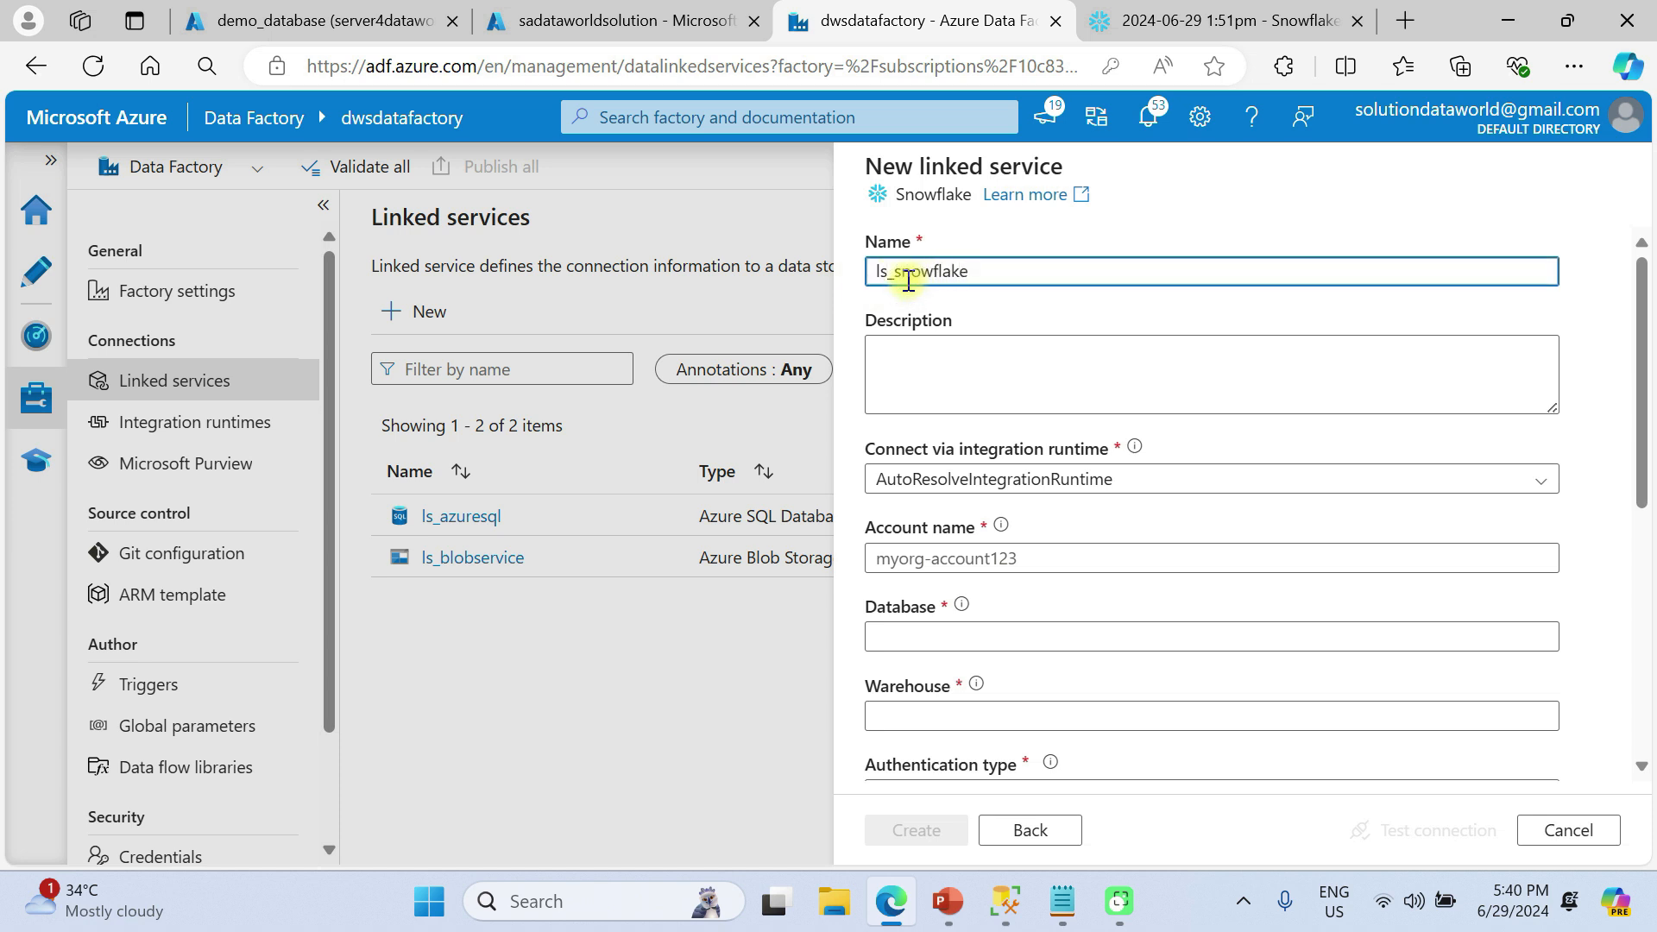
click(918, 377)
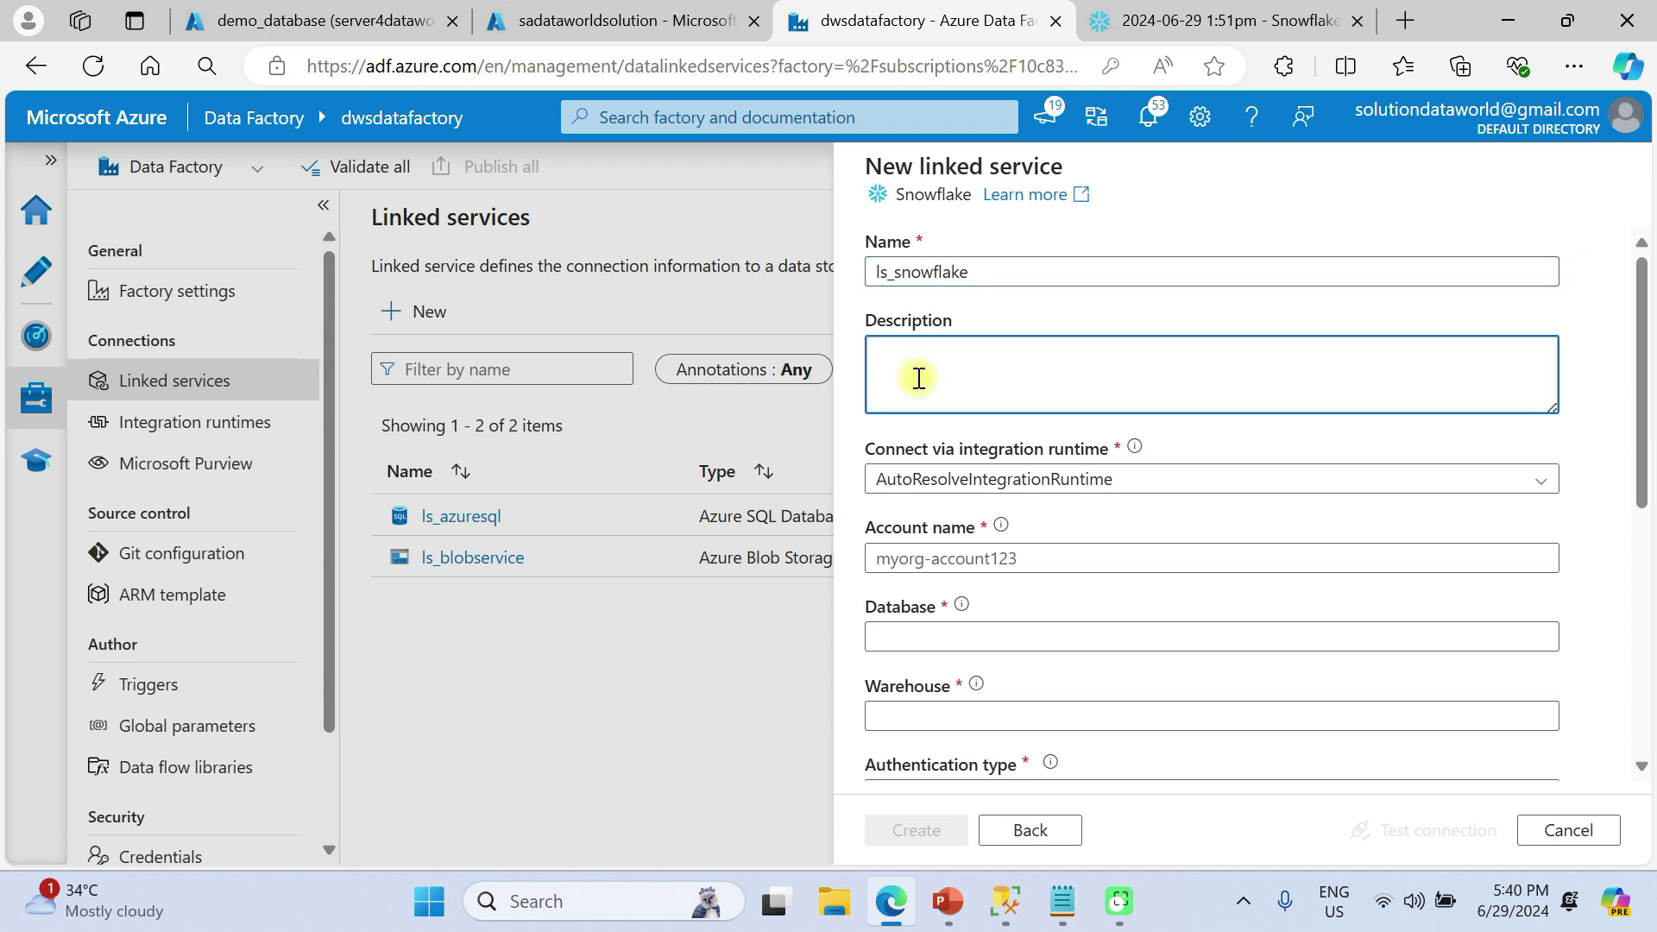
text(this destination)
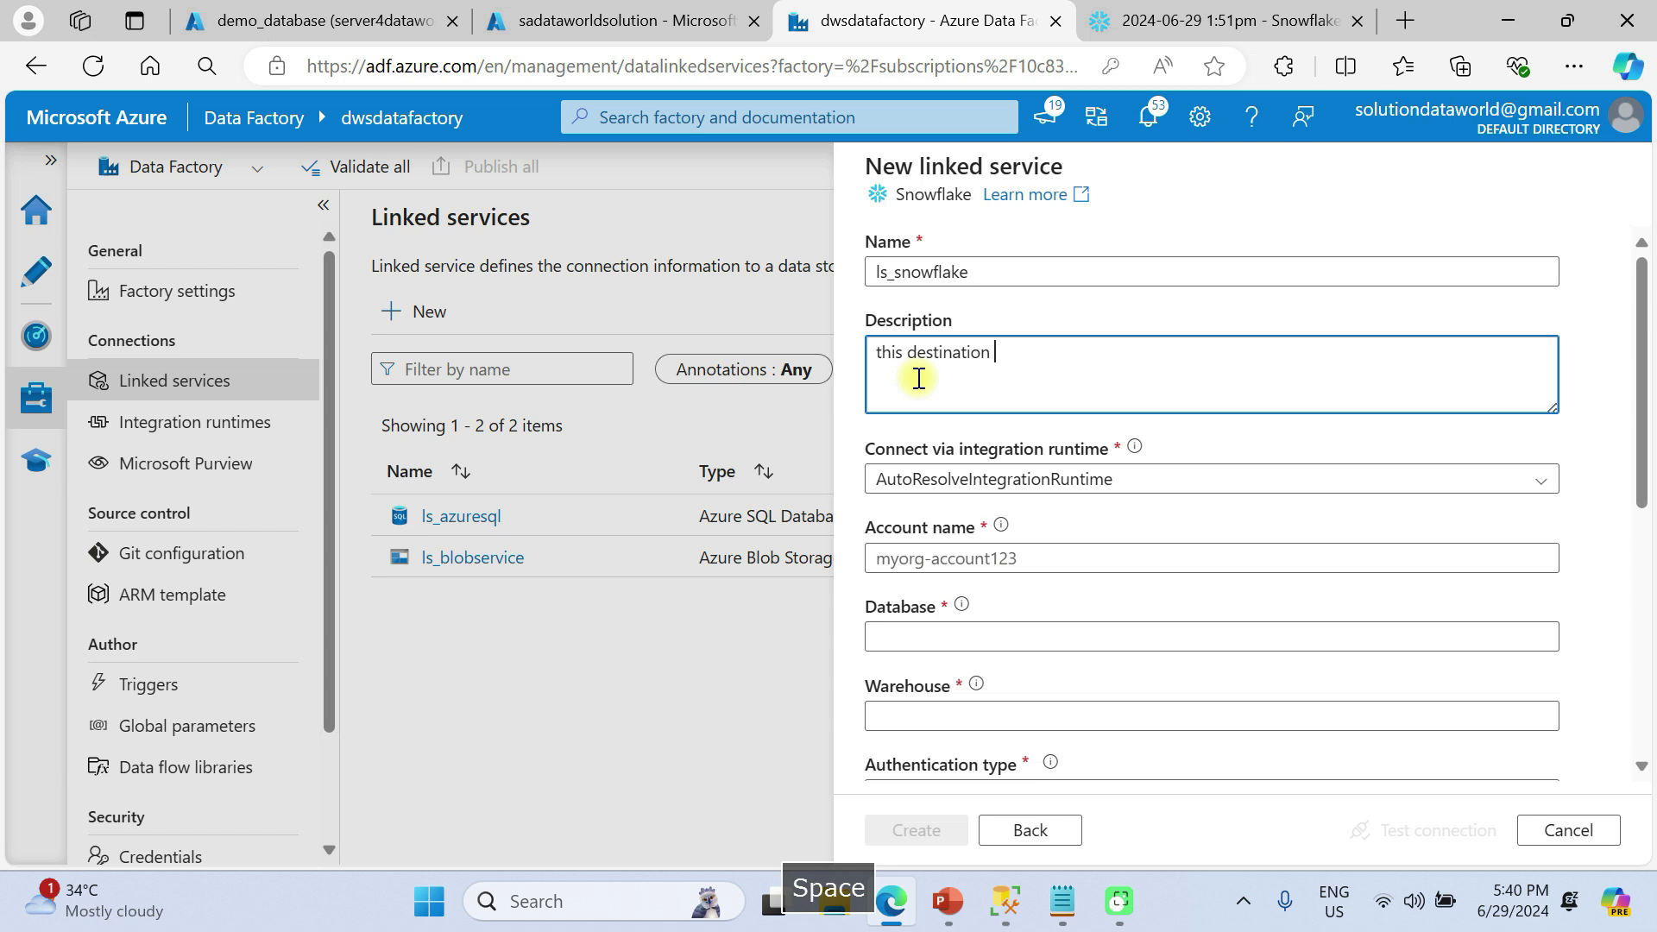
text( table for linked servi)
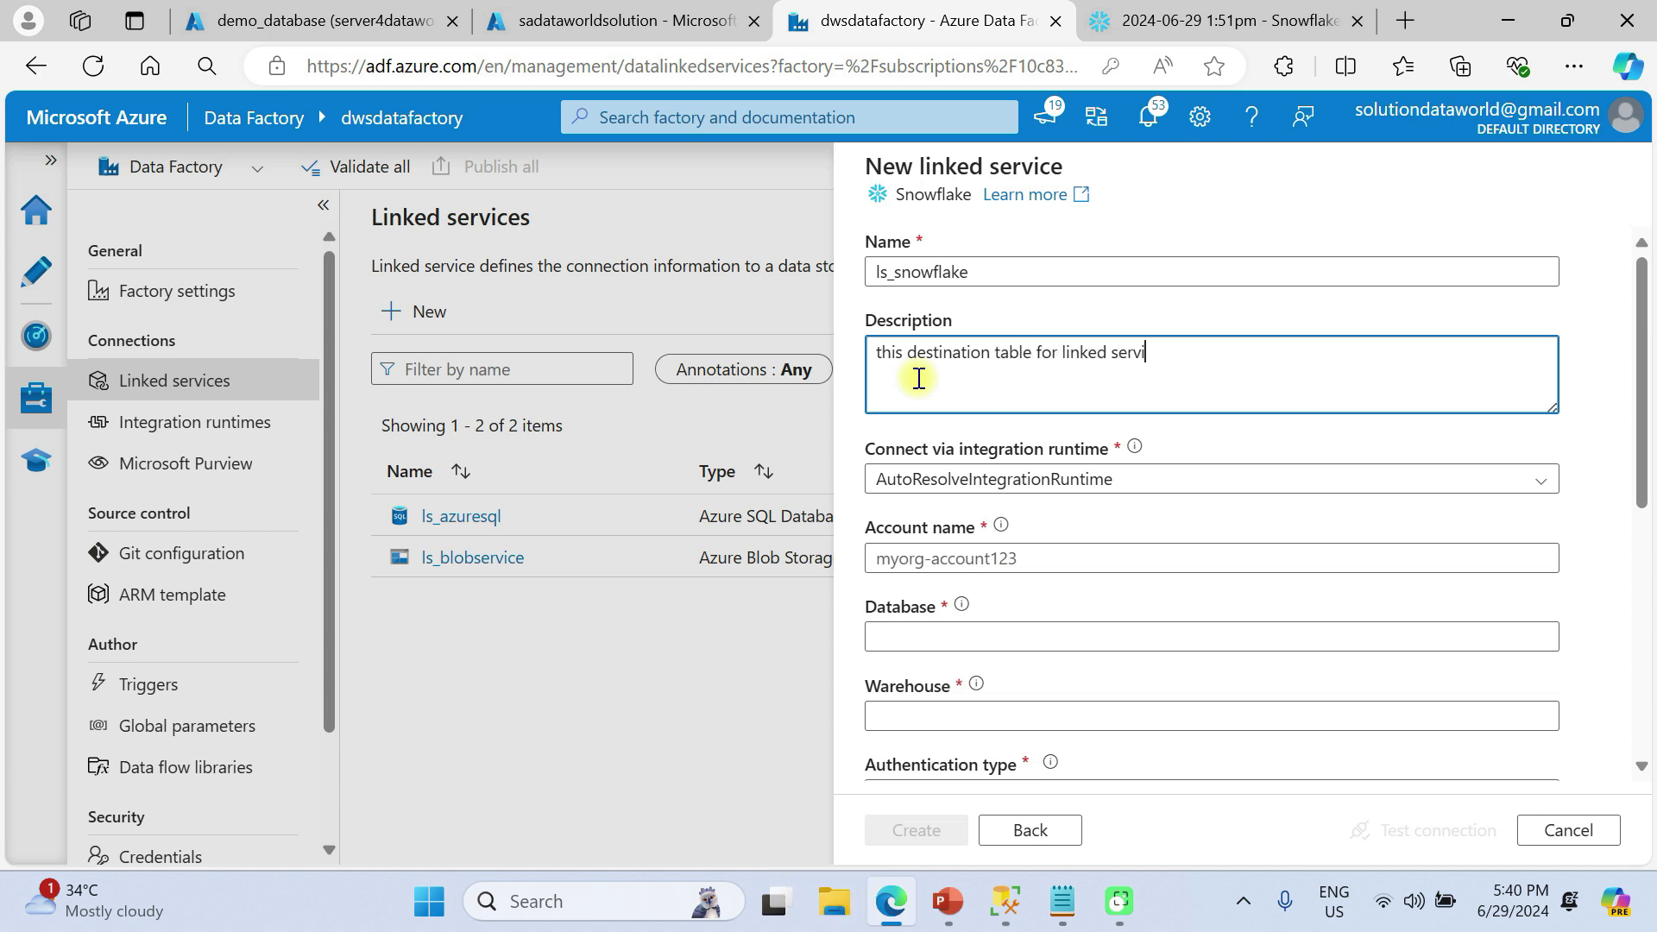
text(ce)
scroll(1021, 375, down, 1)
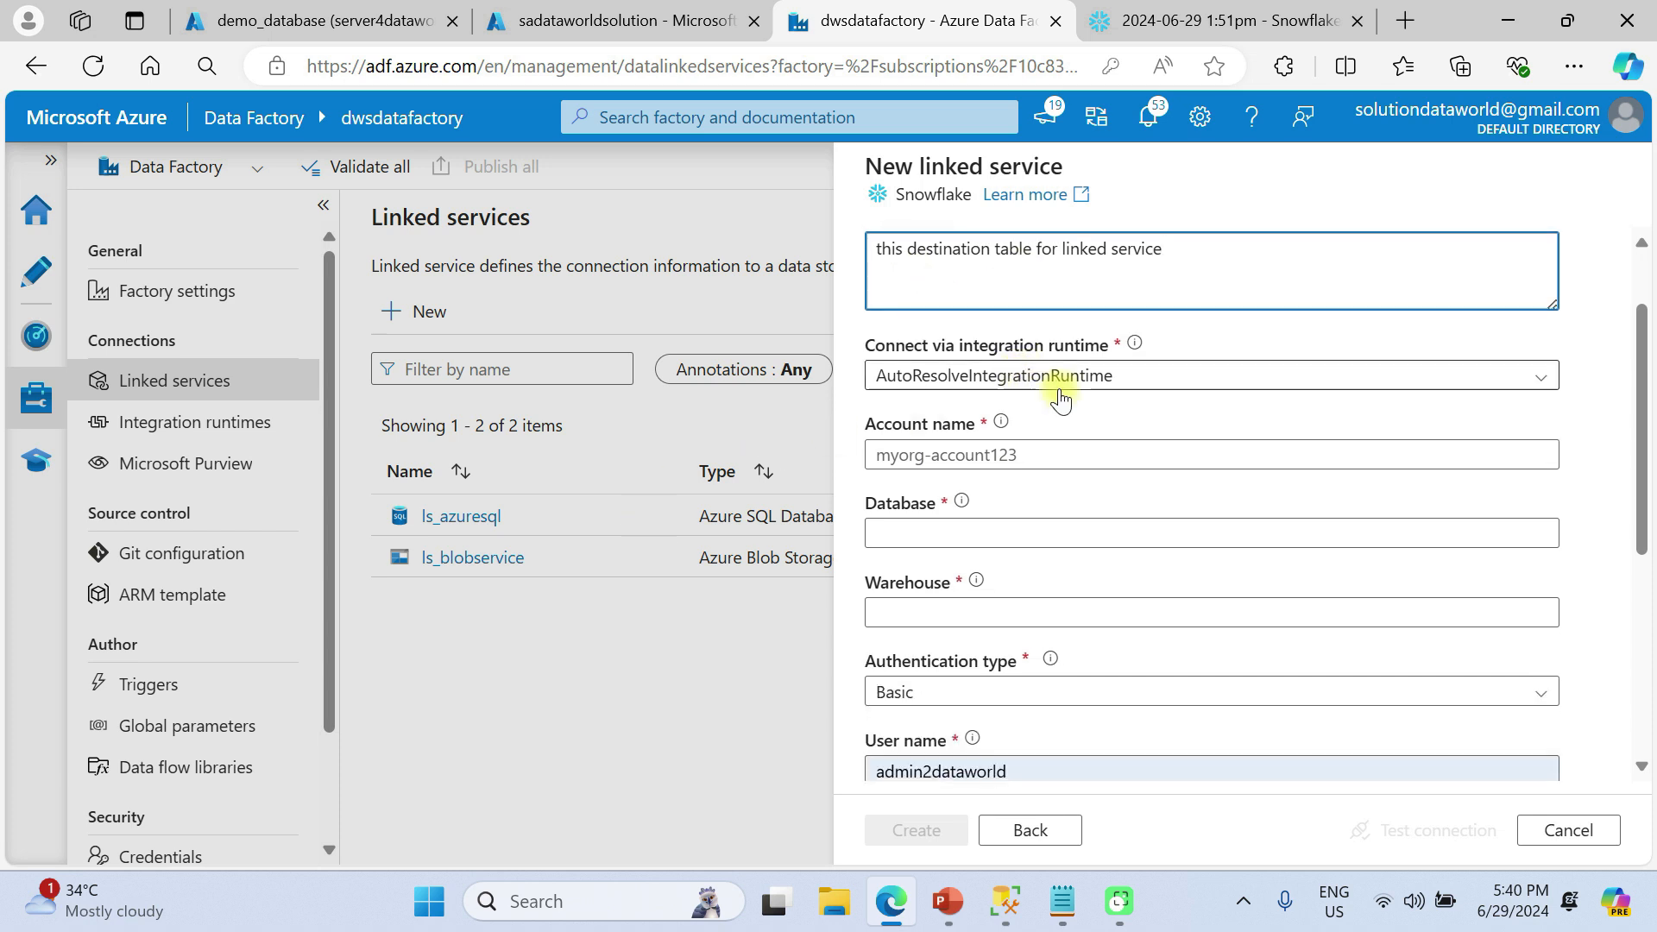
click(953, 409)
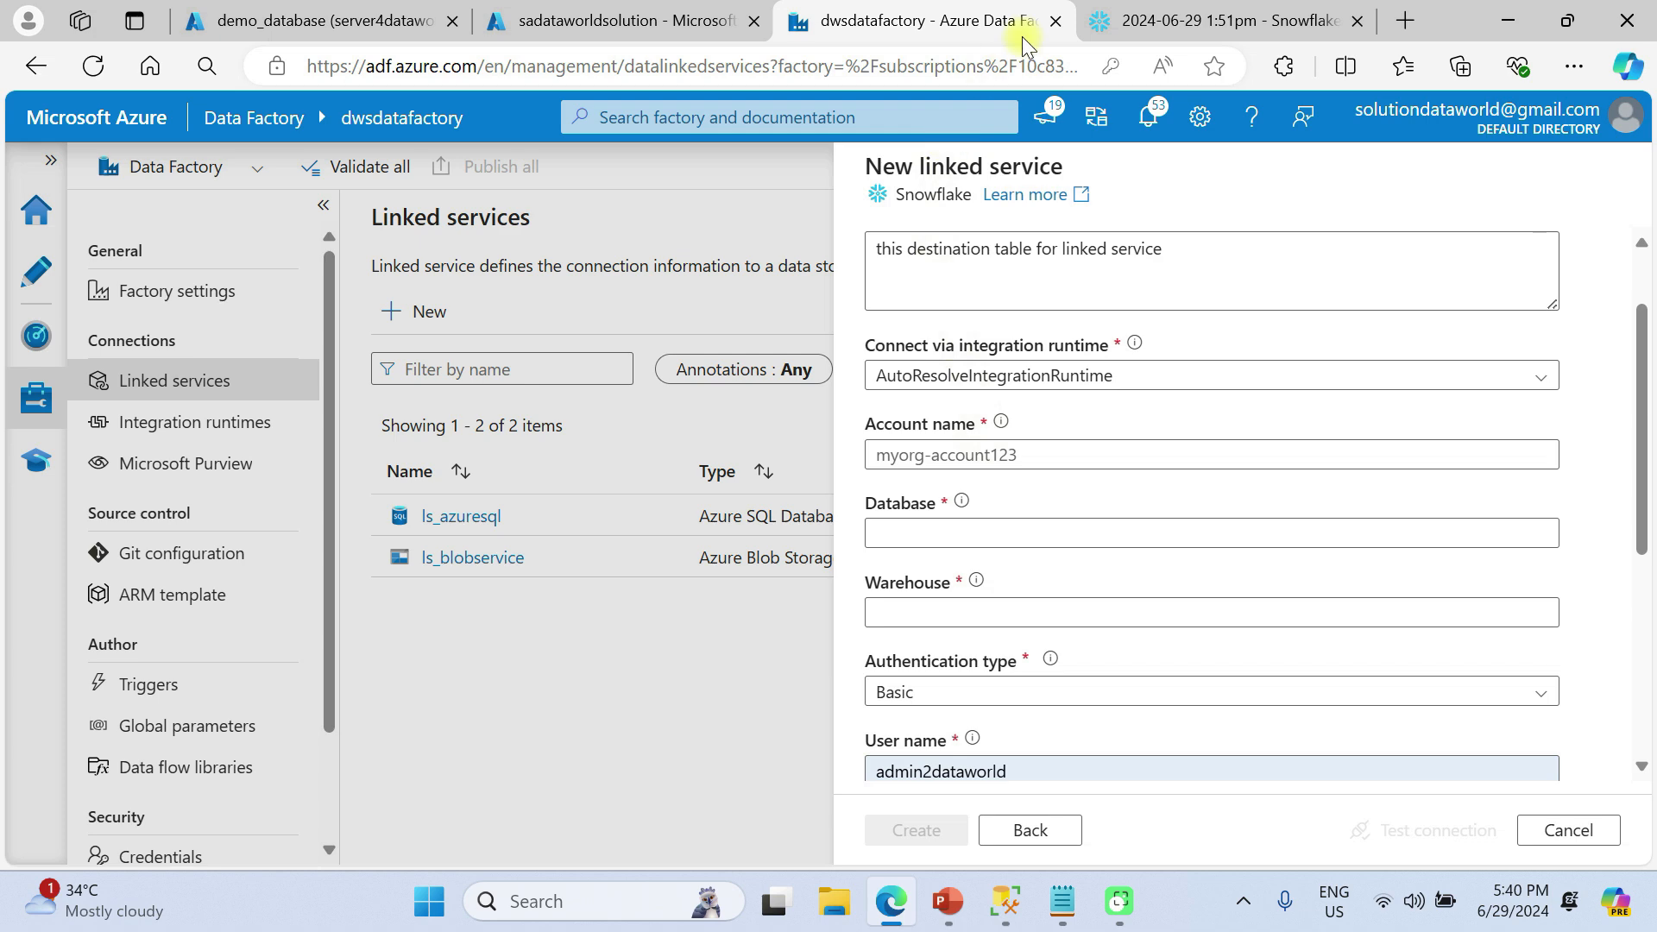
Copy the account identifier from the URL comment on line 1 of the Snowflake worksheet
click(1169, 19)
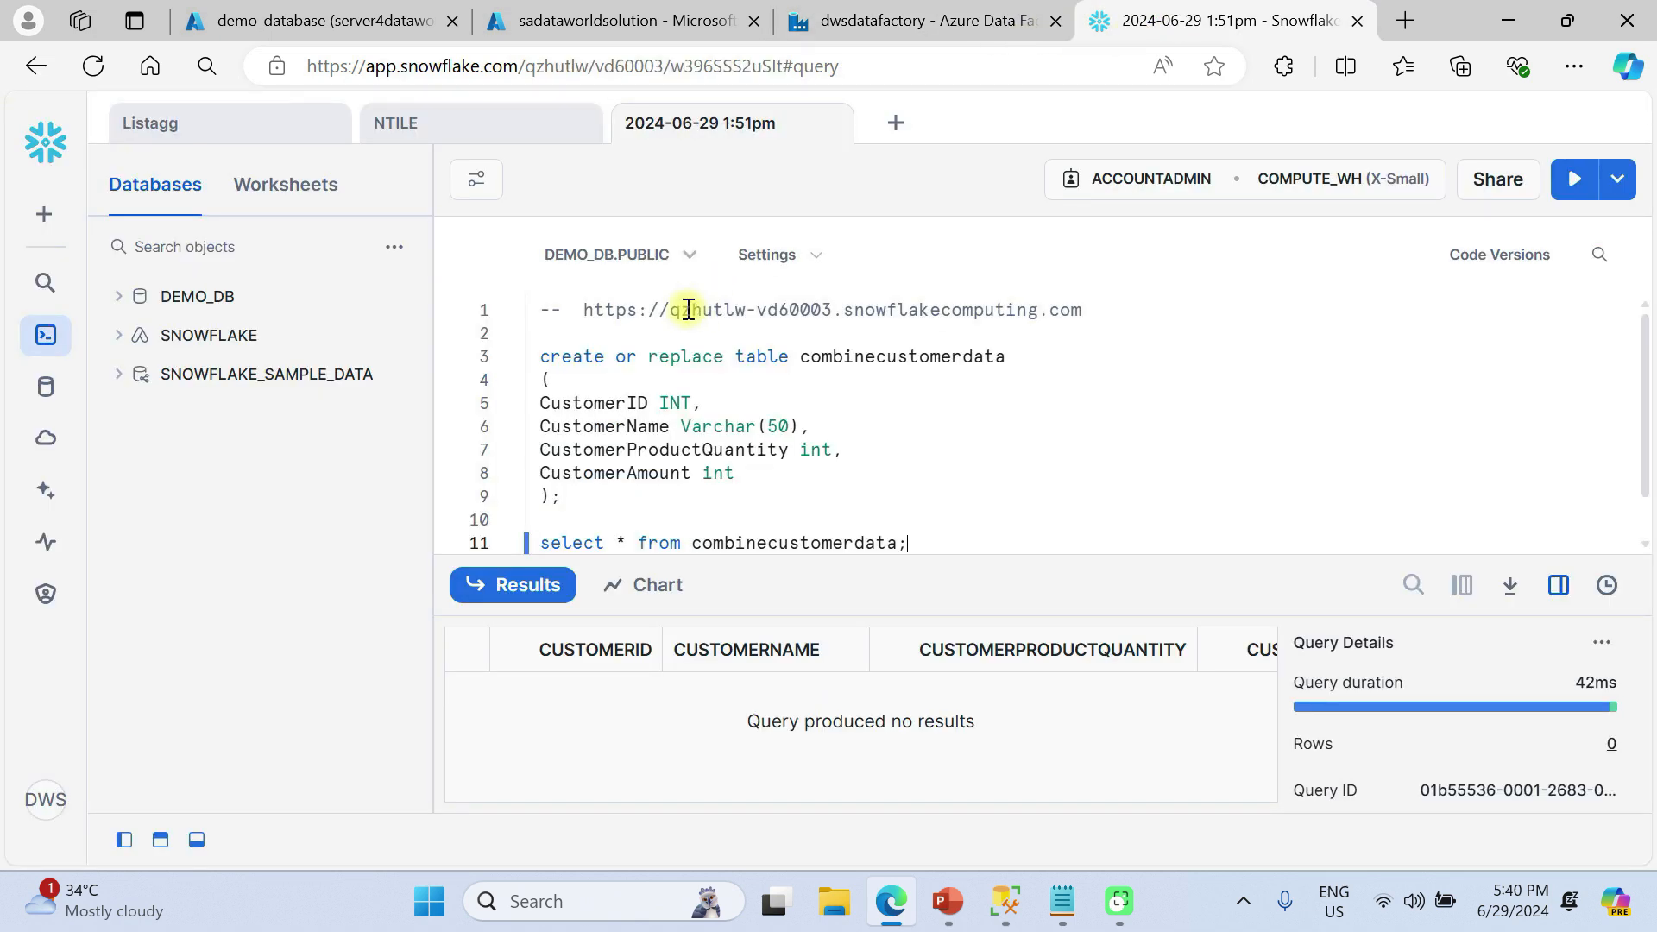
drag(670, 309, 832, 308)
key(ctrl+c)
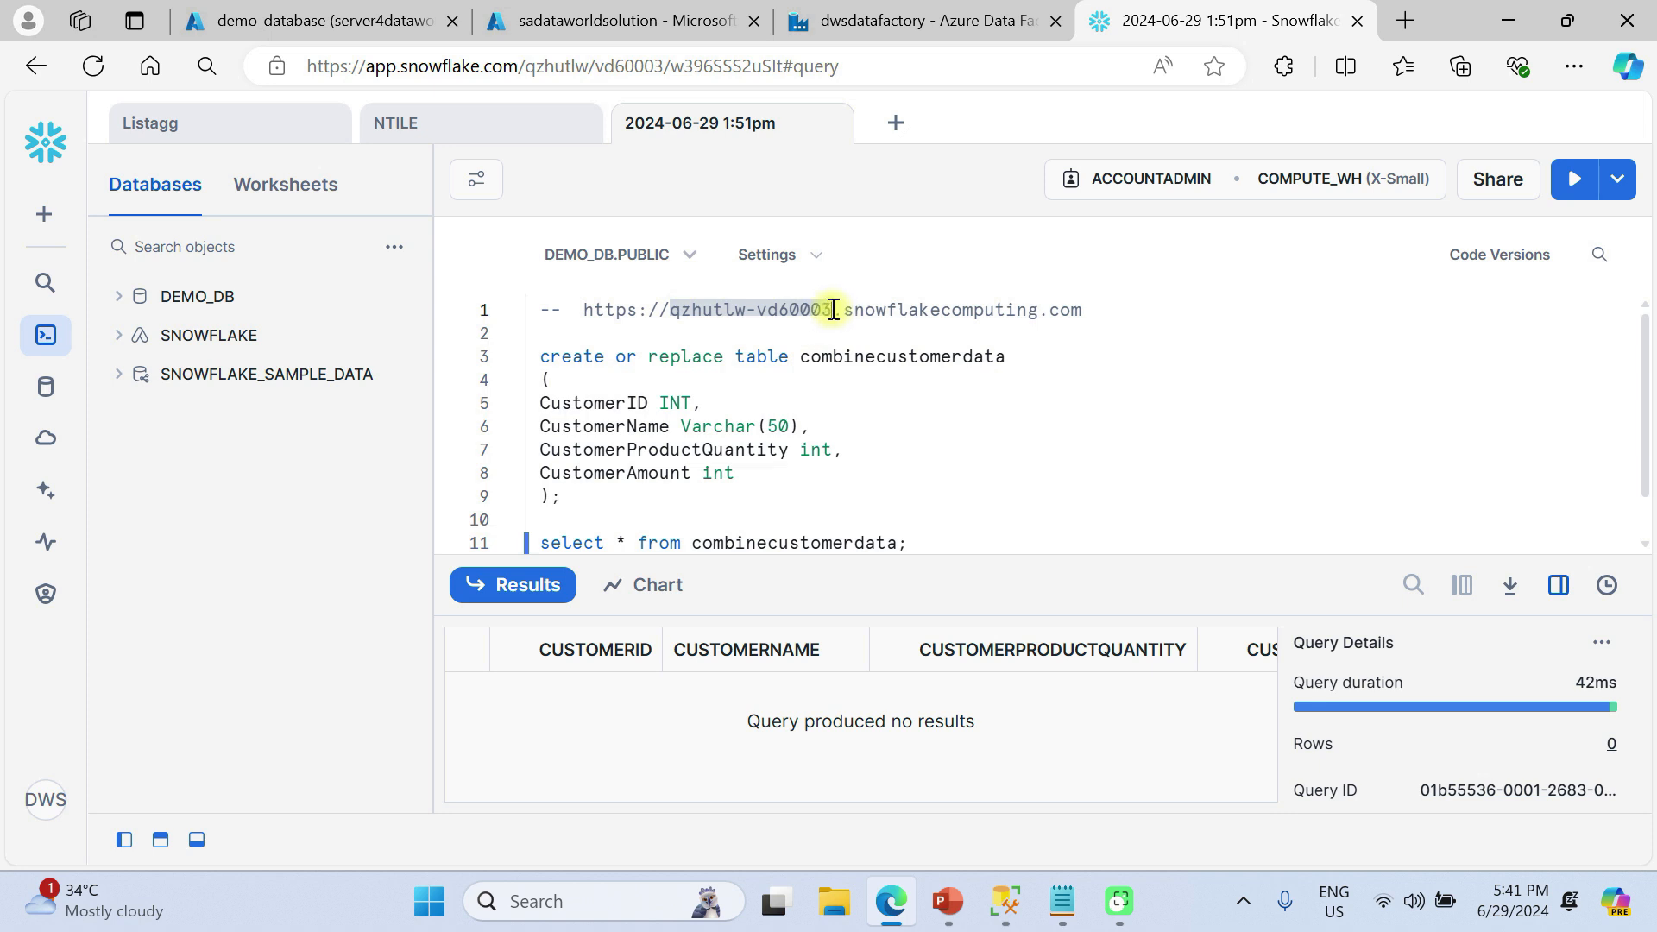
key(ctrl+c)
click(966, 19)
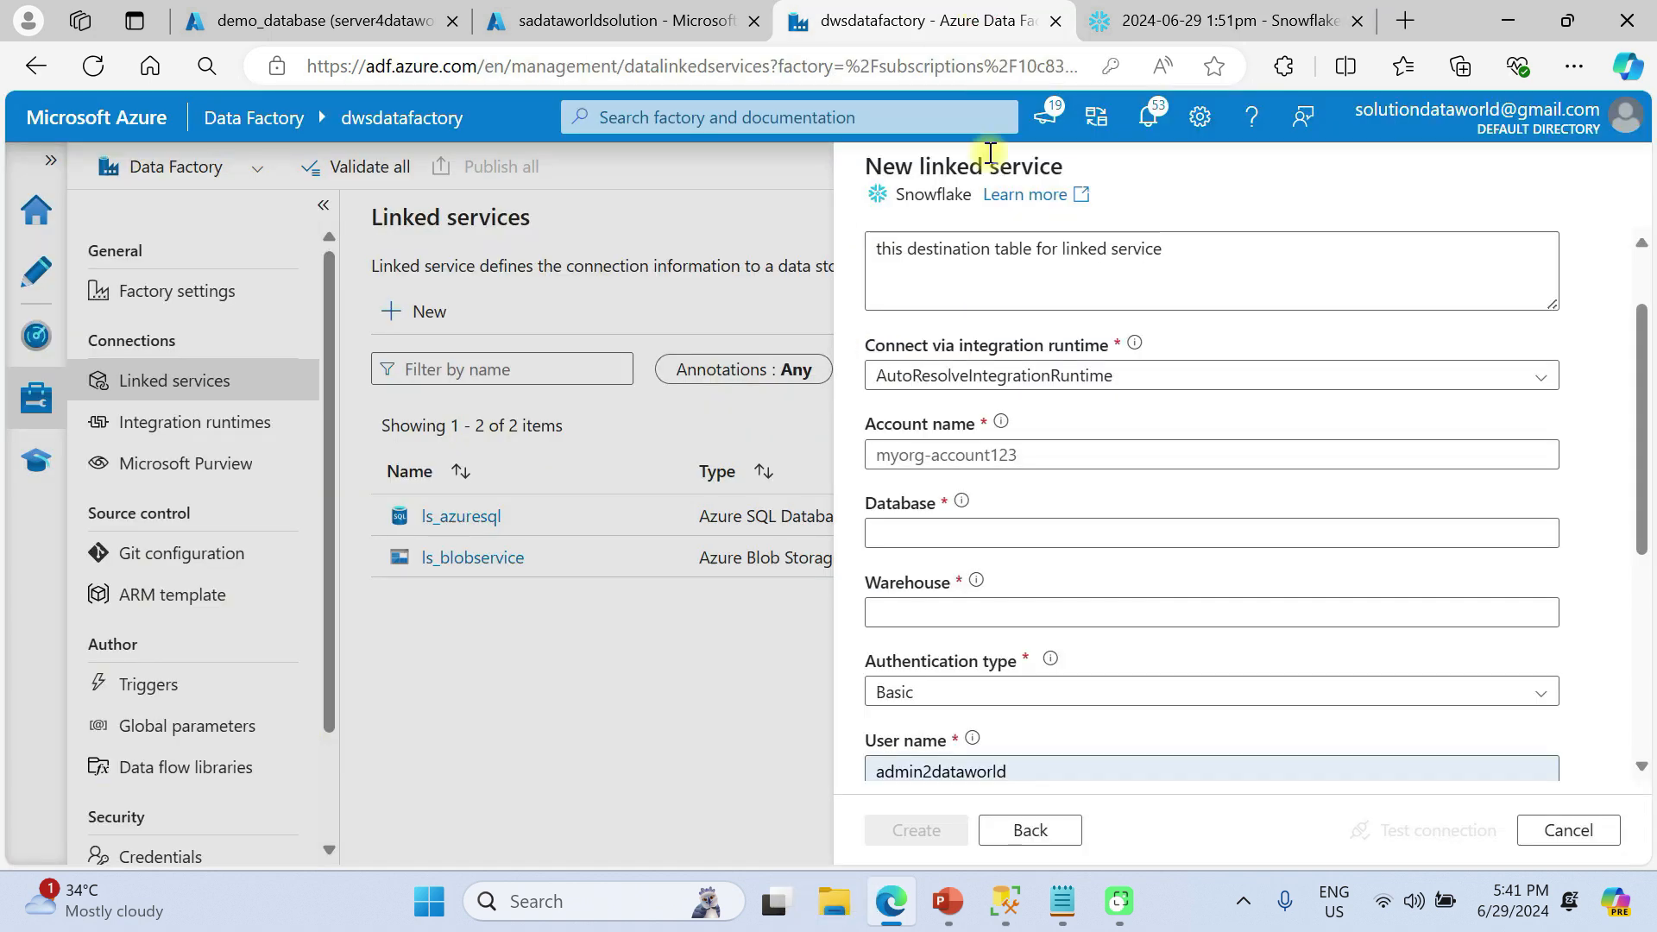
Paste the account identifier into Account name and enter DEMO_D in the Database field
click(953, 454)
key(ctrl+v)
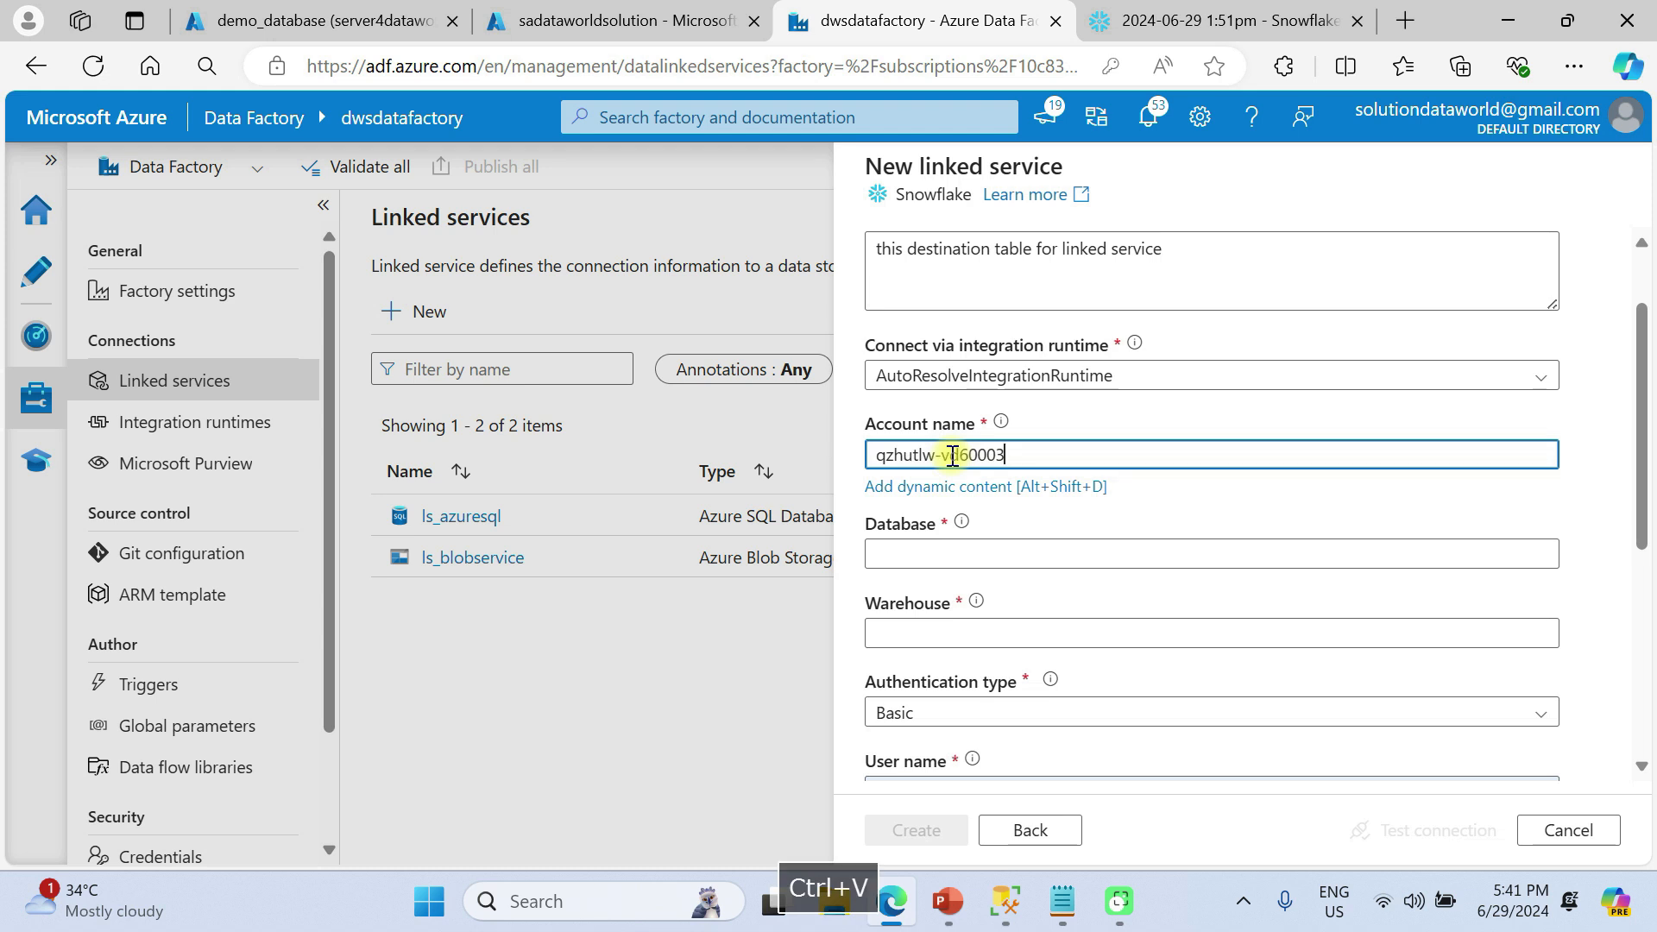
click(955, 534)
click(941, 530)
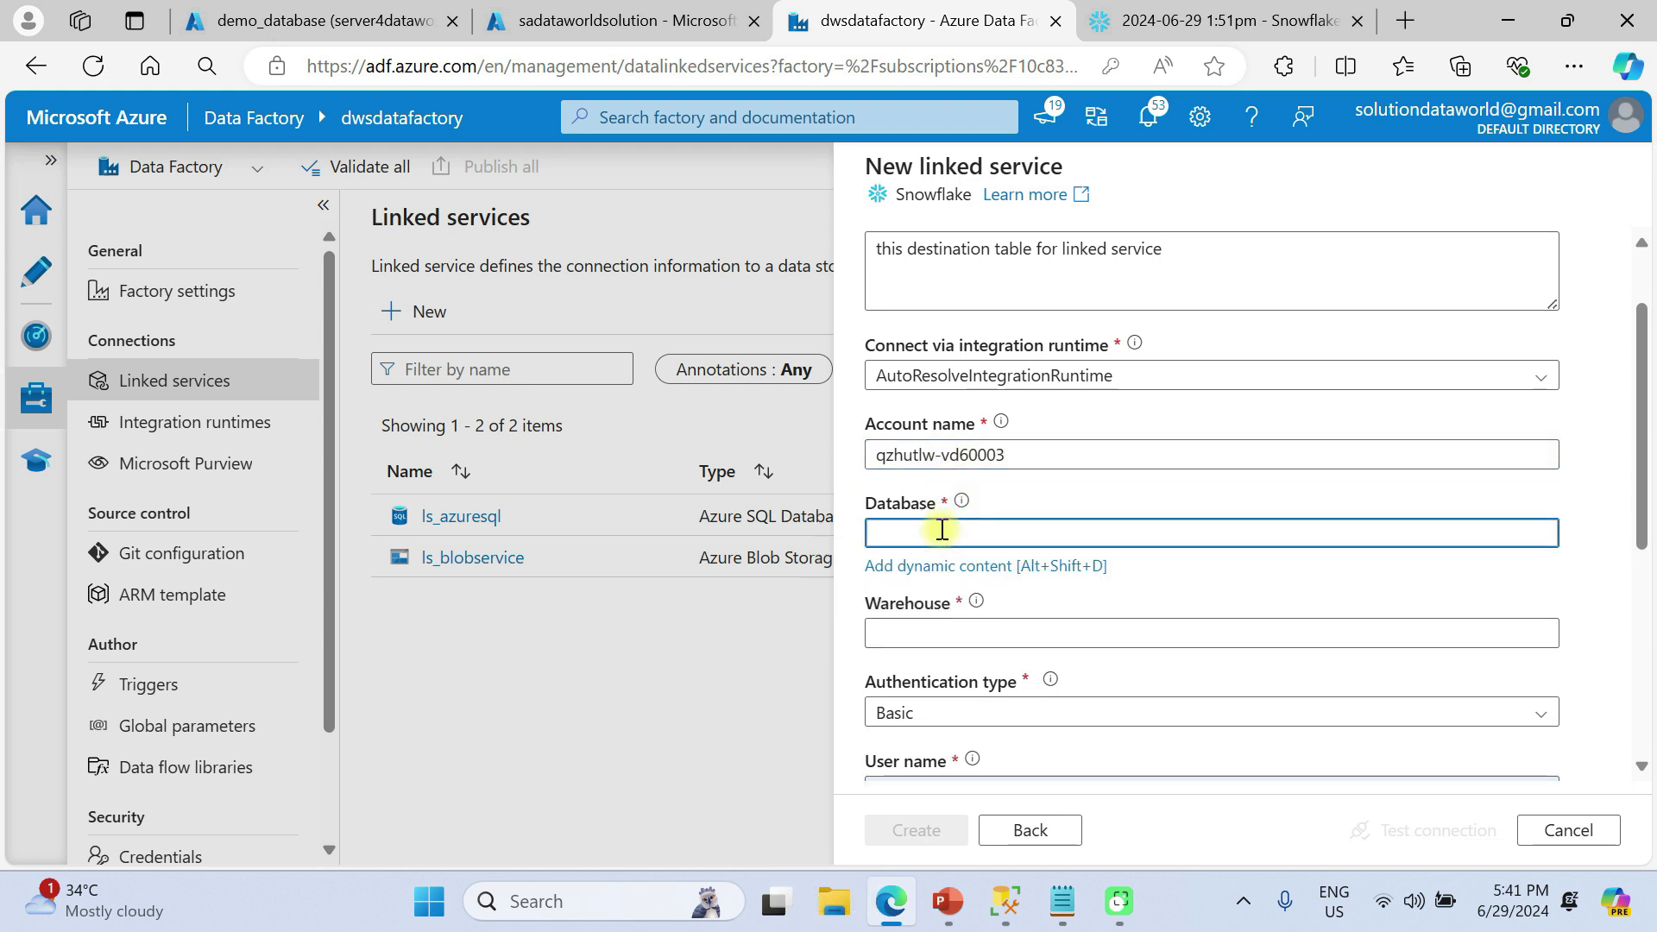
text(DEMO_DB)
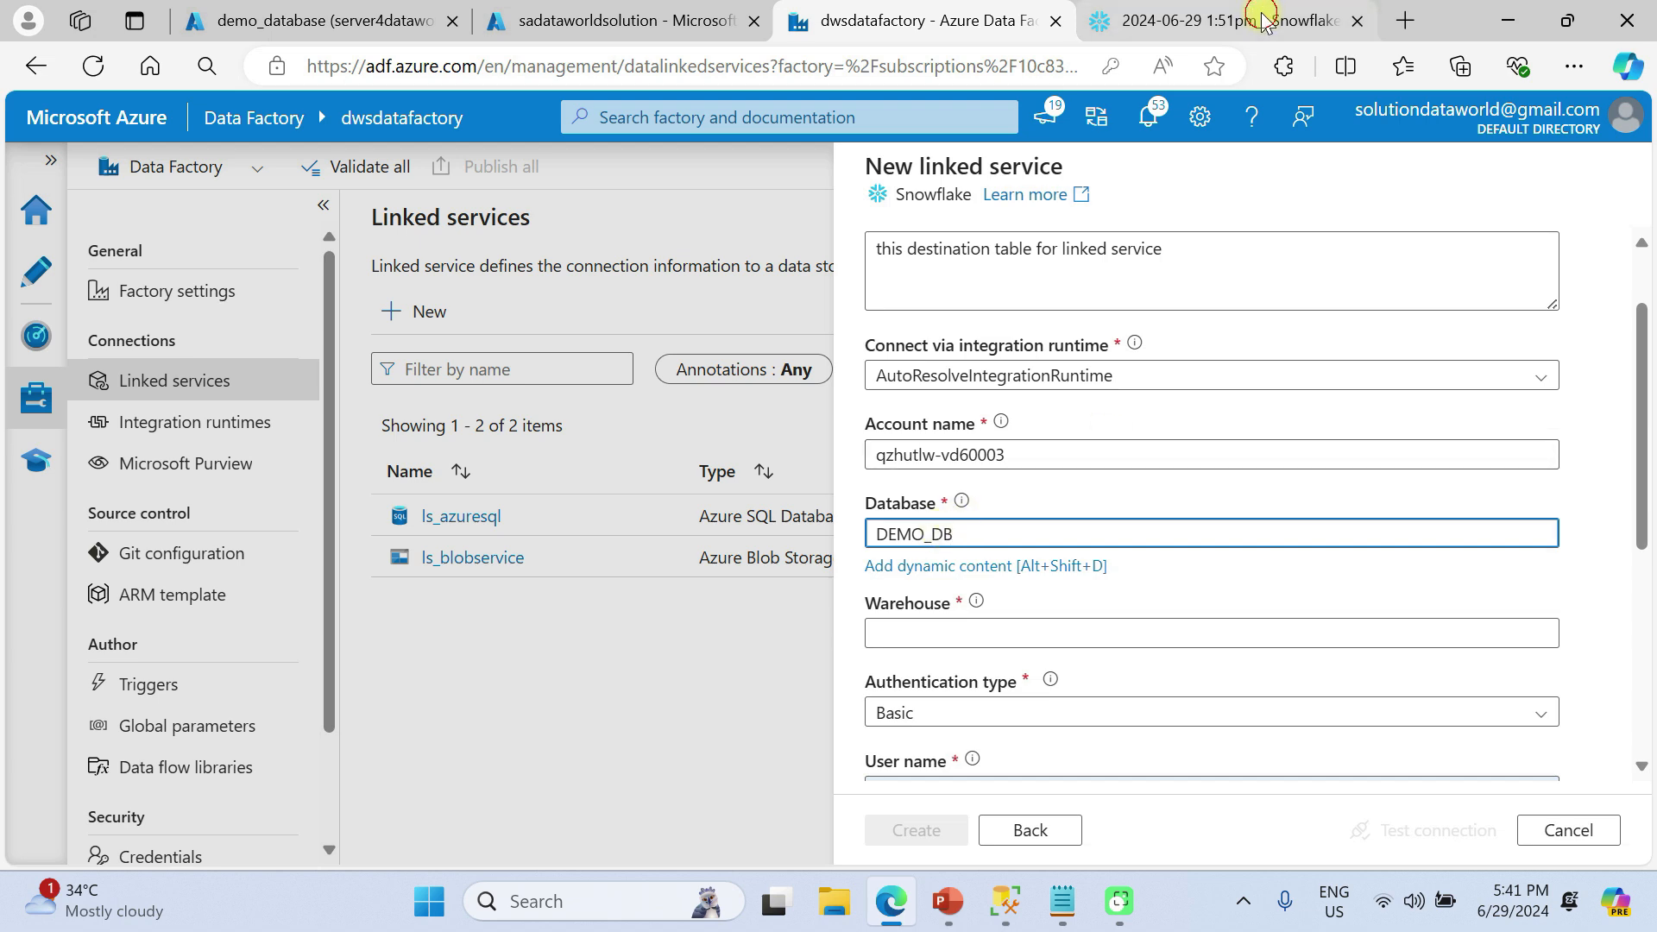
click(1262, 17)
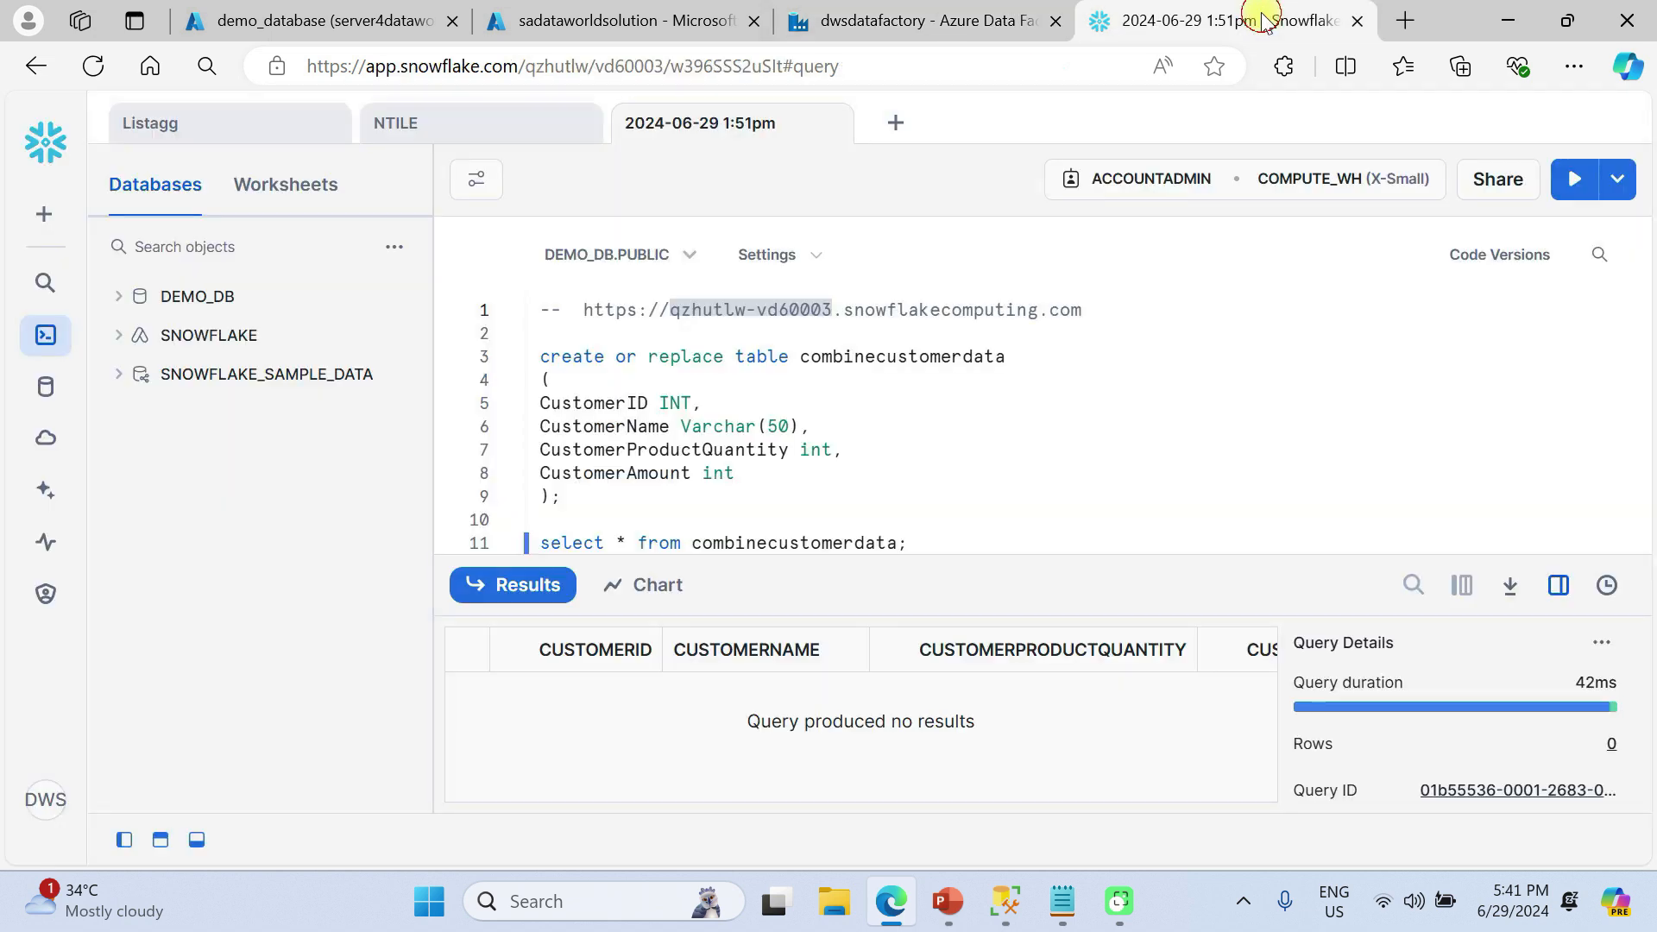
Open COMPUTE_WH under Admin > Warehouses and copy the warehouse name
click(46, 593)
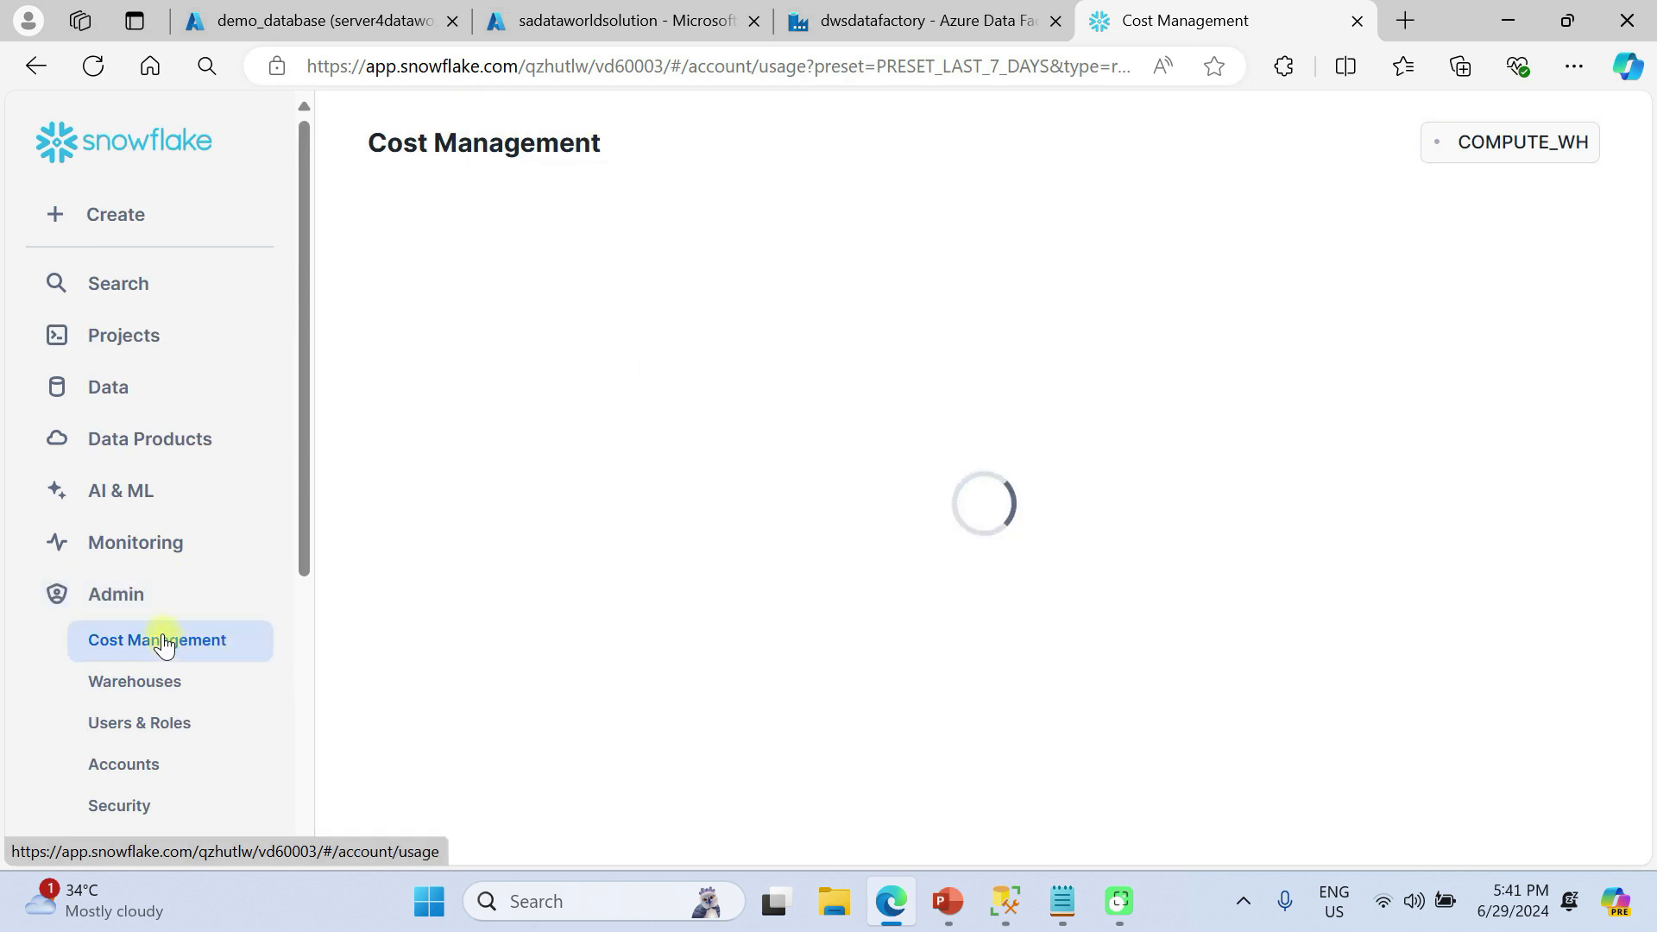
click(163, 685)
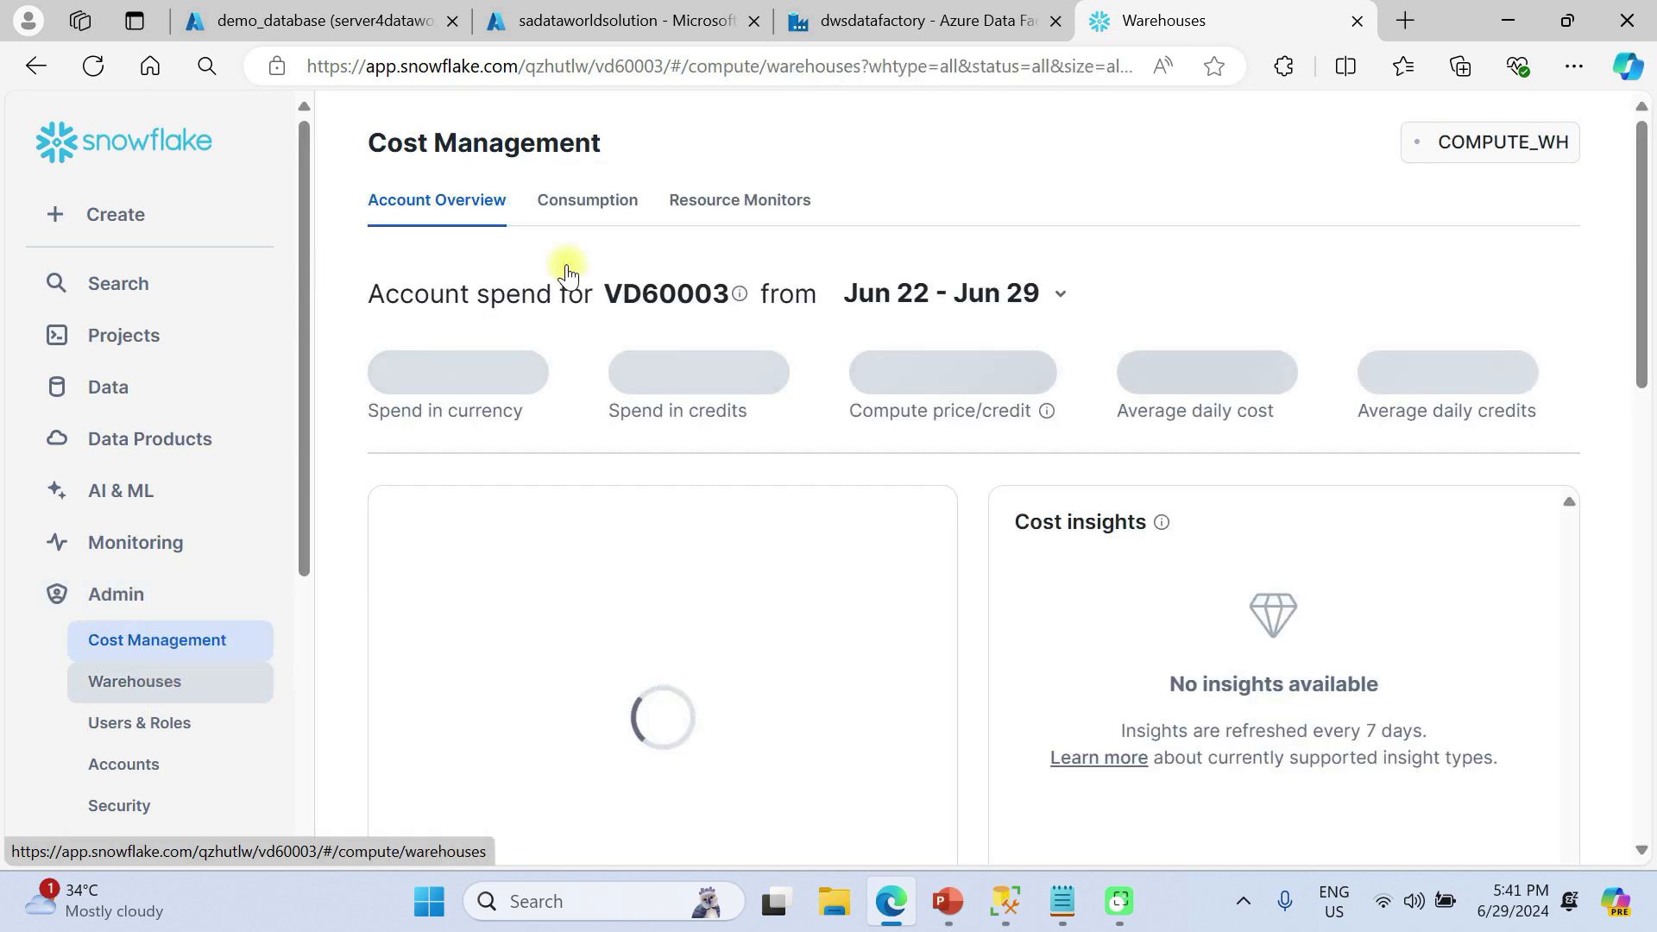
click(505, 324)
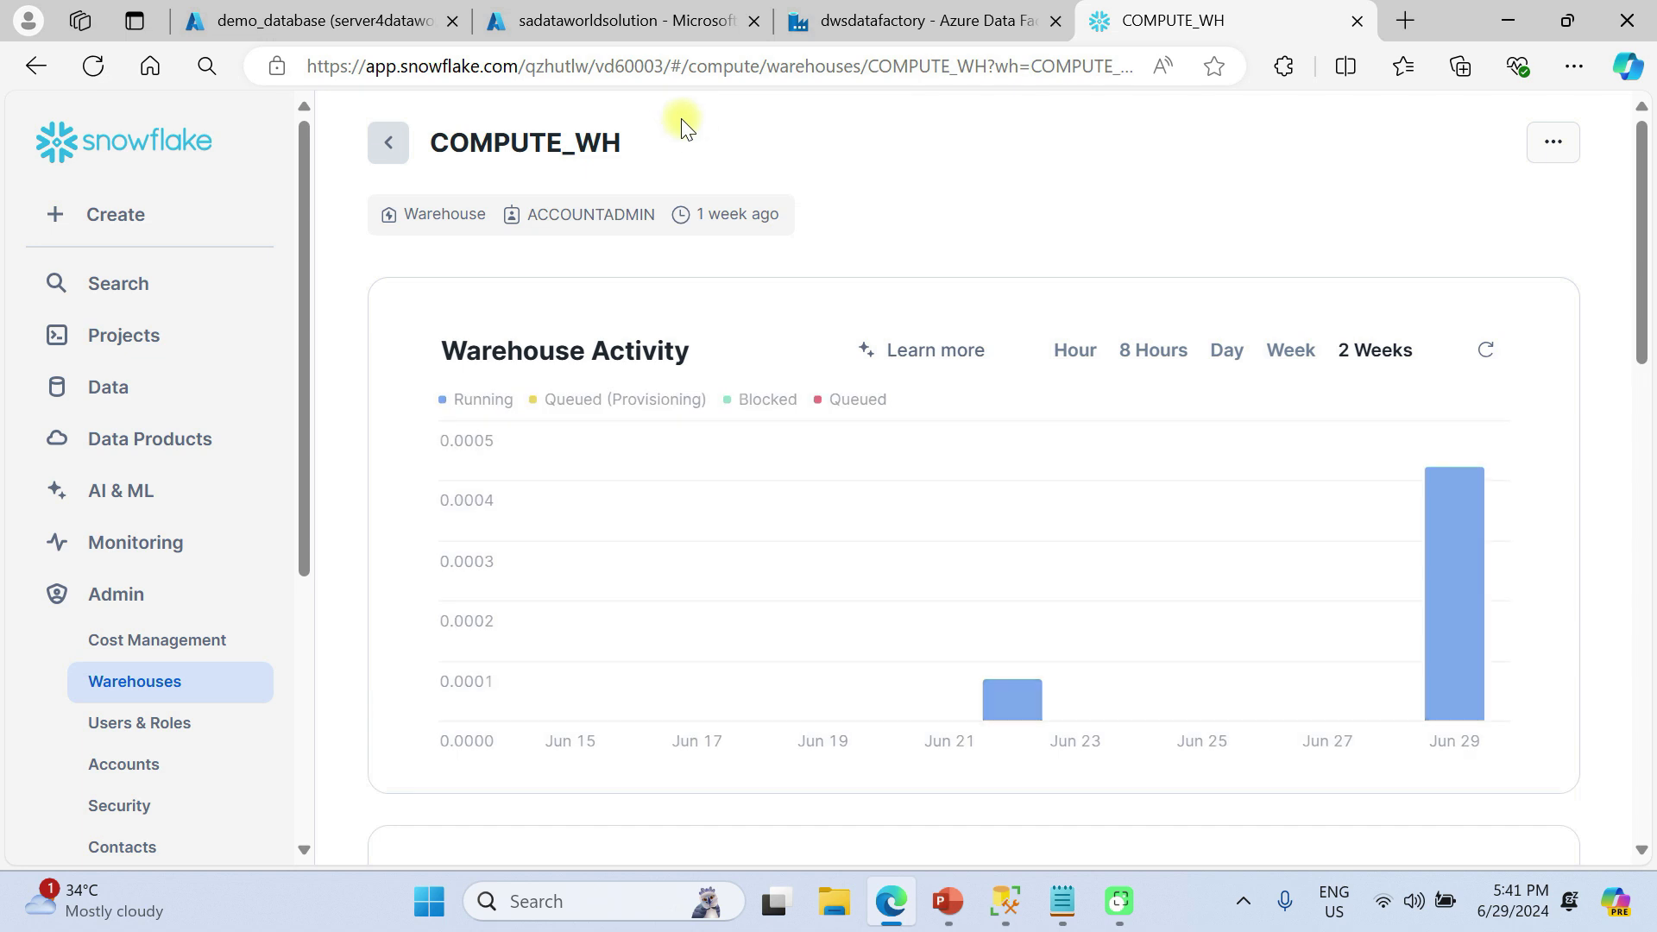
drag(643, 138, 429, 141)
key(ctrl+c)
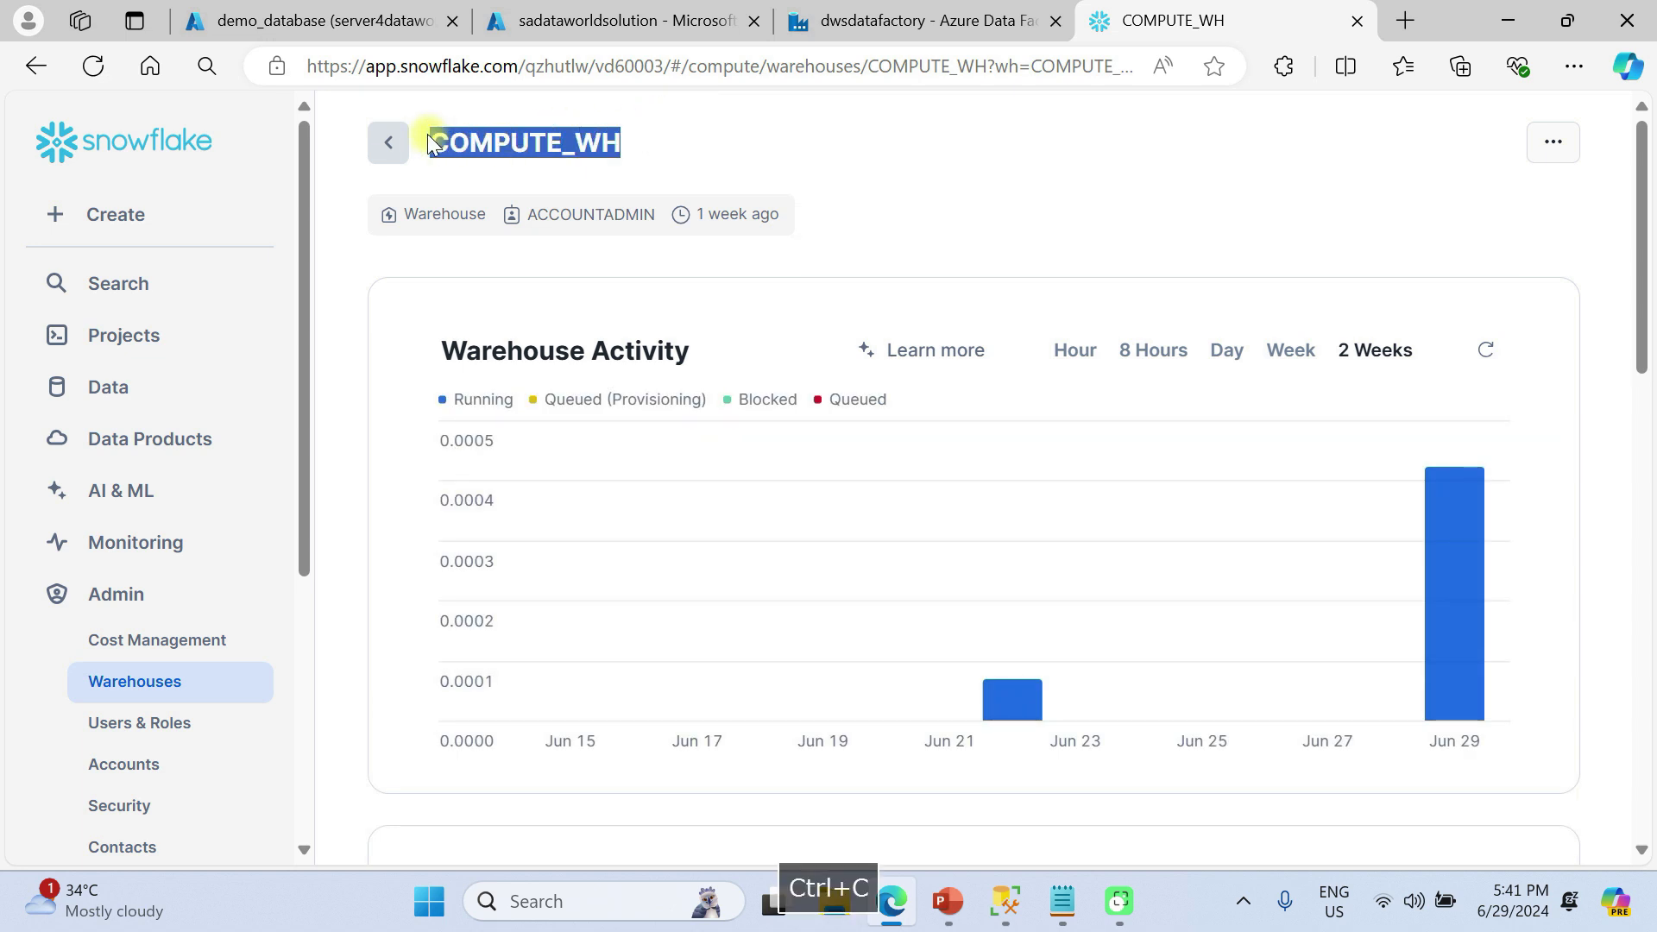
Paste COMPUTE_WH into the Snowflake linked service's Warehouse field and select the existing user name
click(1007, 15)
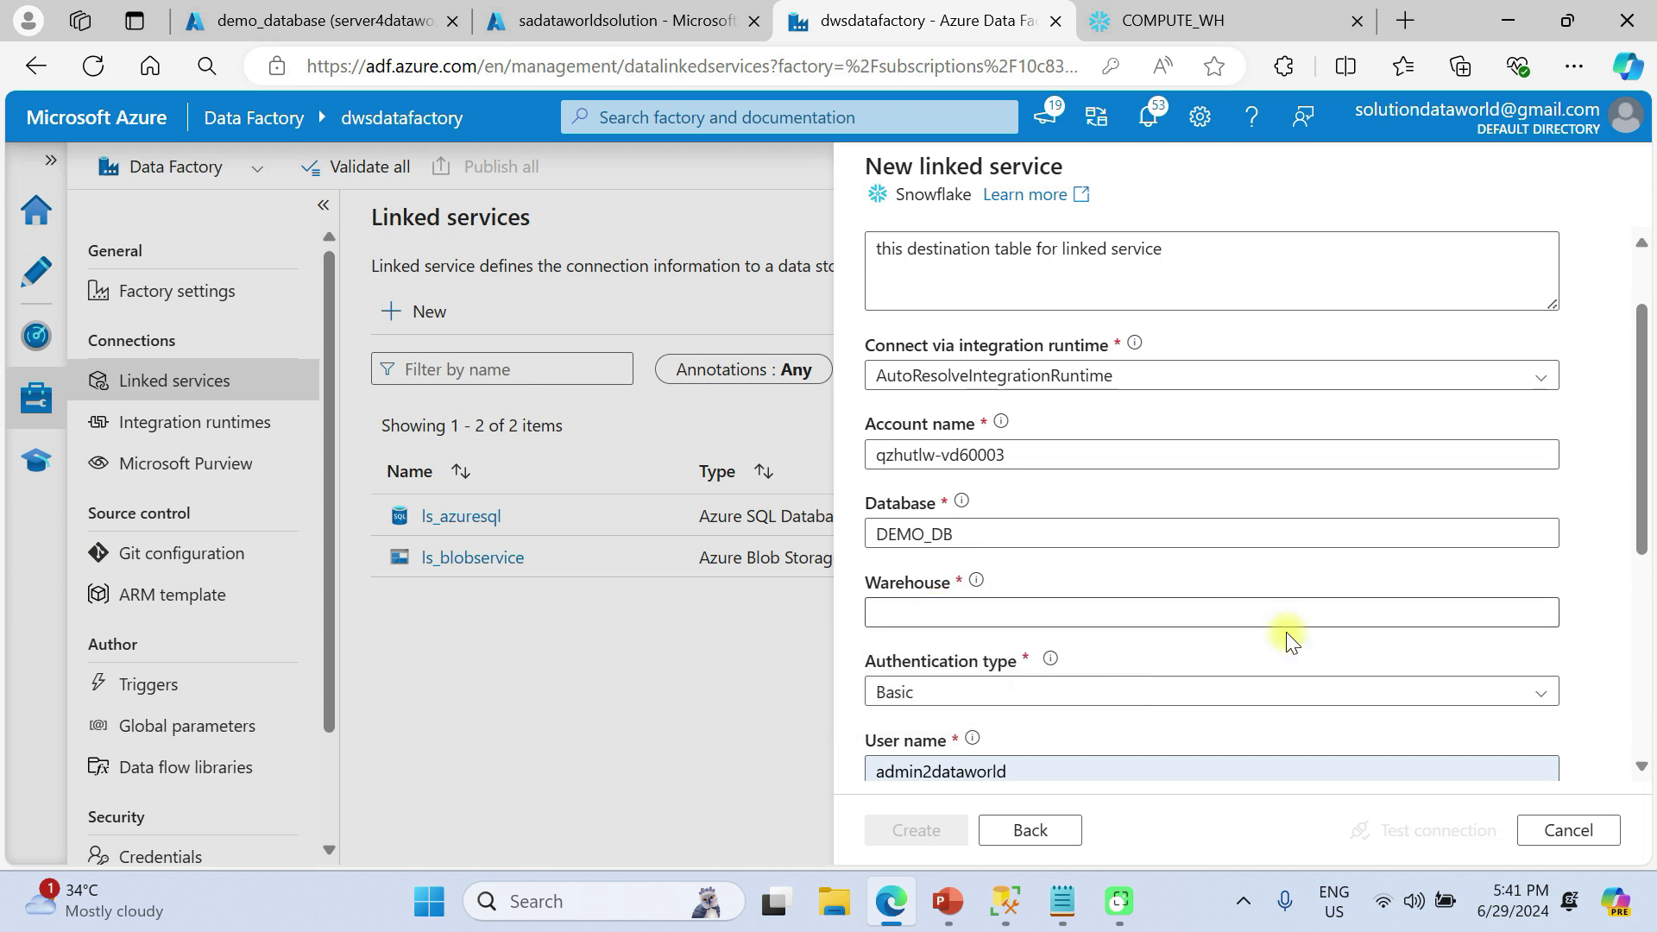
click(1262, 619)
key(ctrl+v)
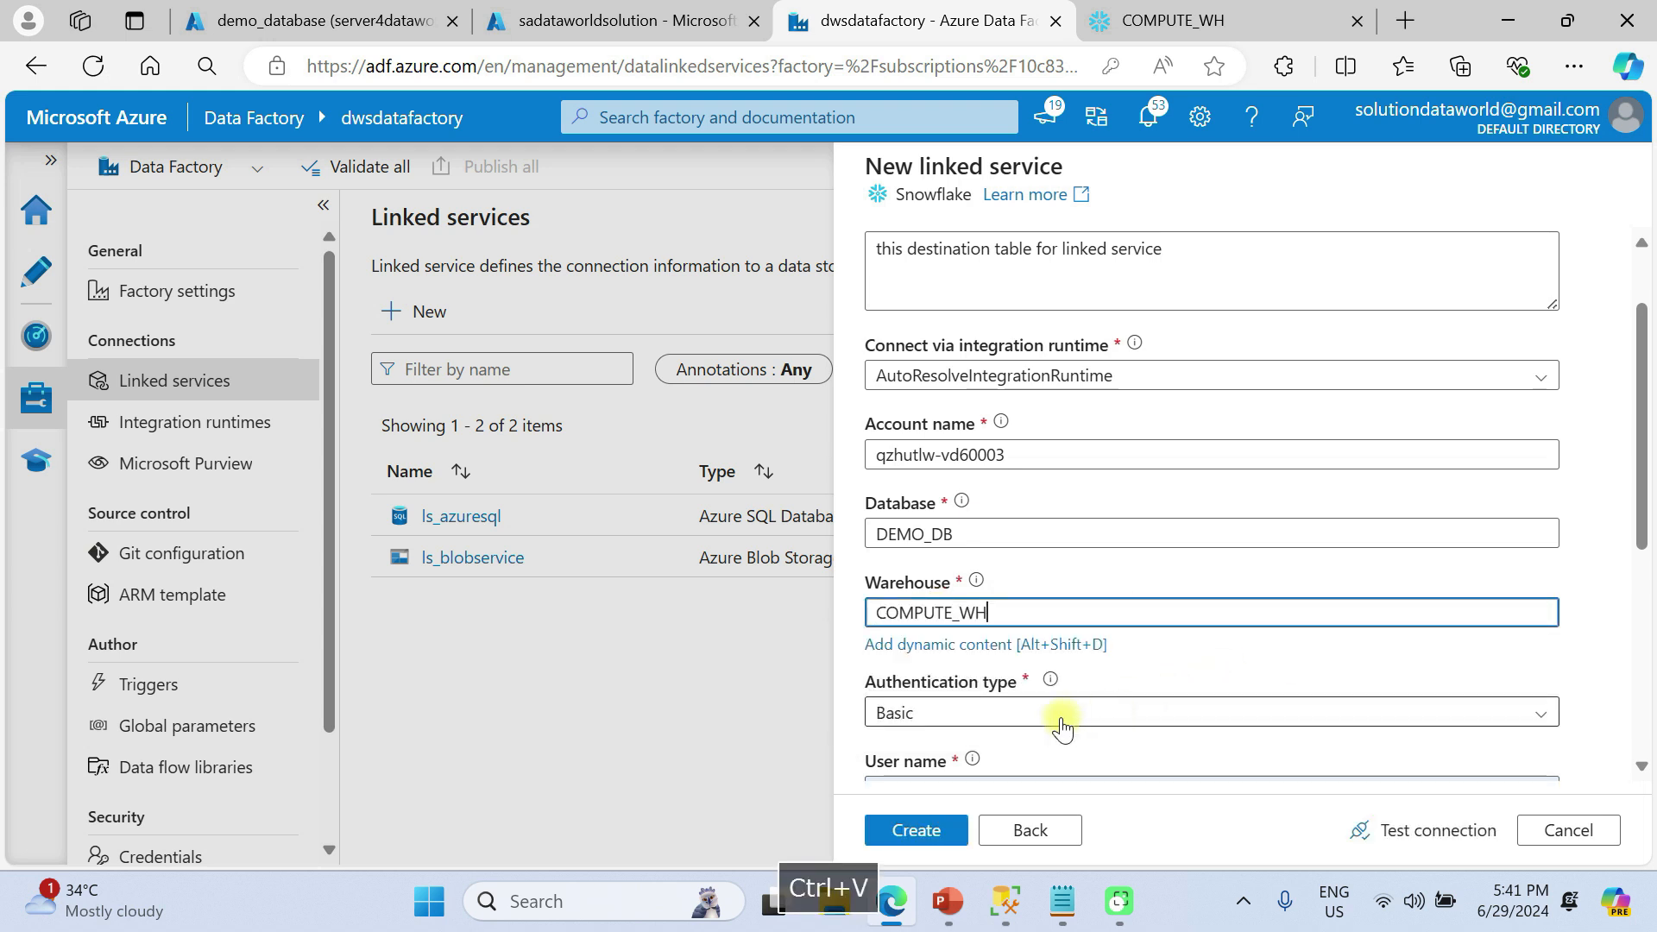
scroll(1062, 722, down, 3)
scroll(1010, 612, down, 2)
click(1039, 526)
double_click(962, 526)
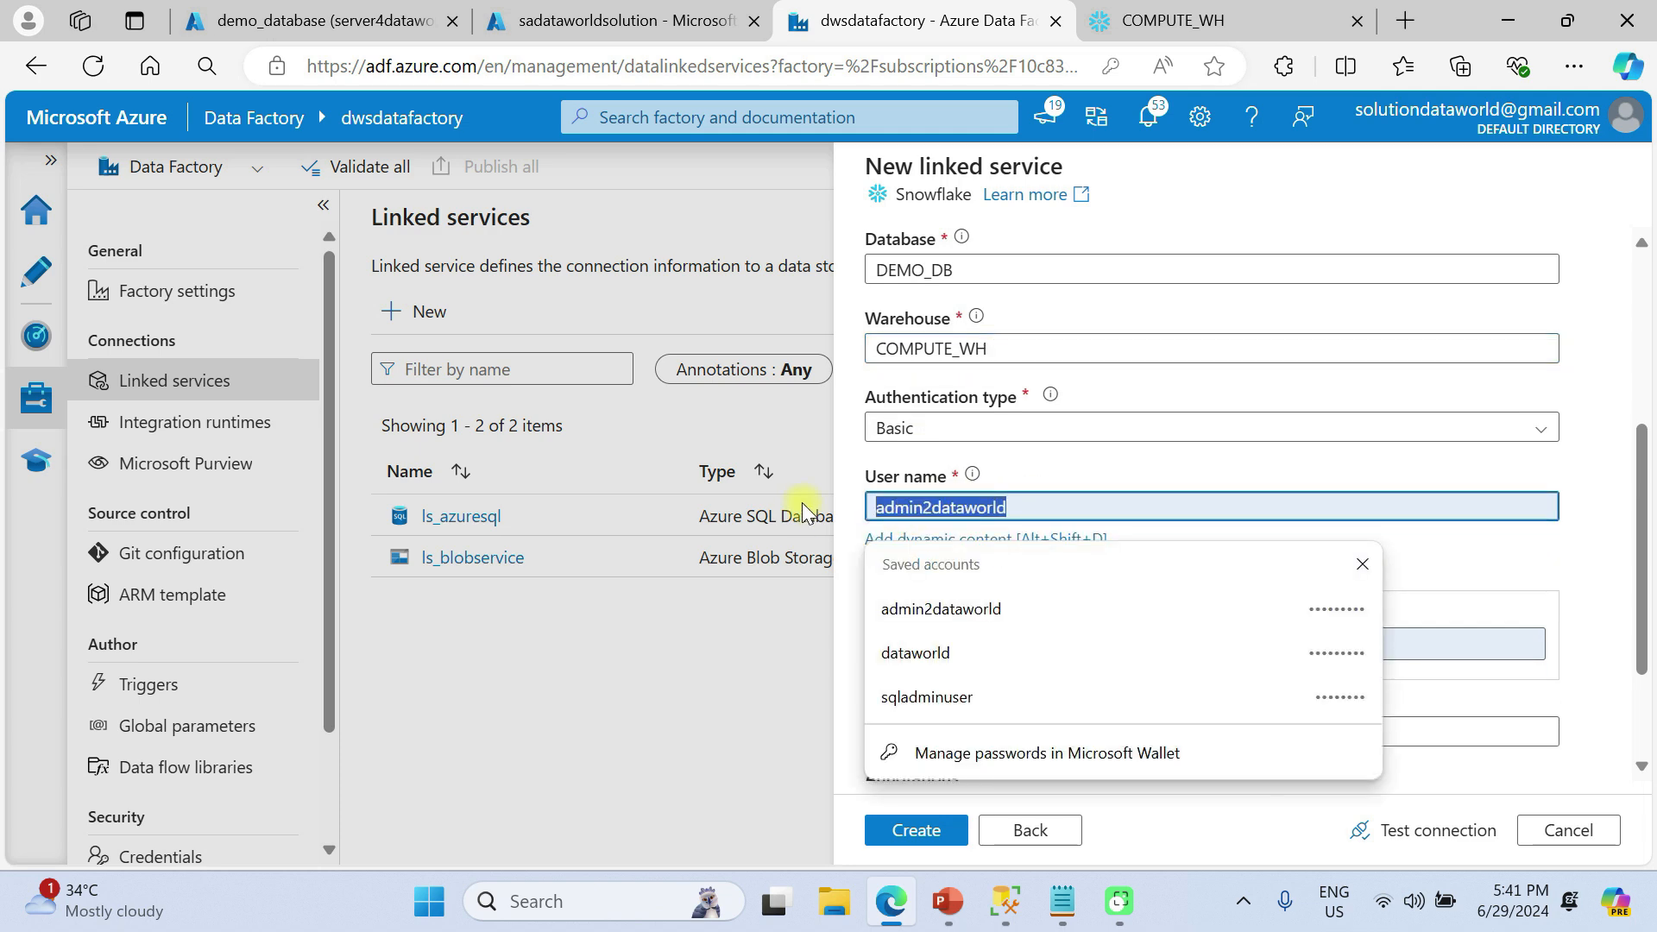
click(1247, 19)
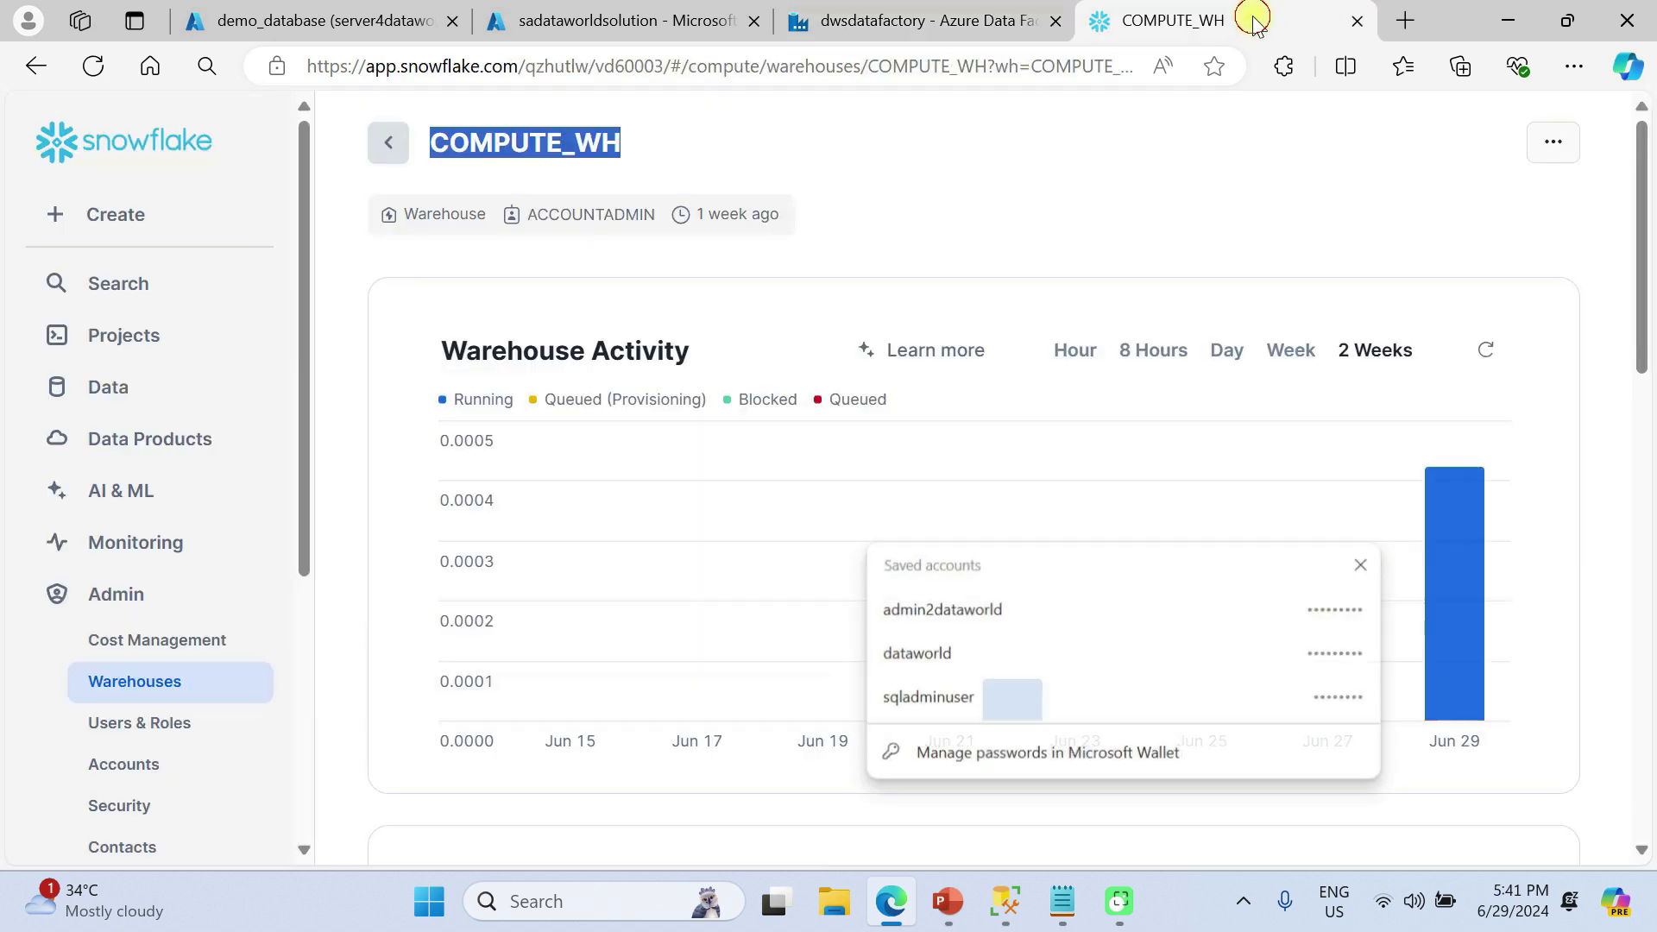
Run SELECT CURRENT_USER(); on line 13 of the 2024-06-29 1:51pm worksheet
click(122, 334)
click(536, 292)
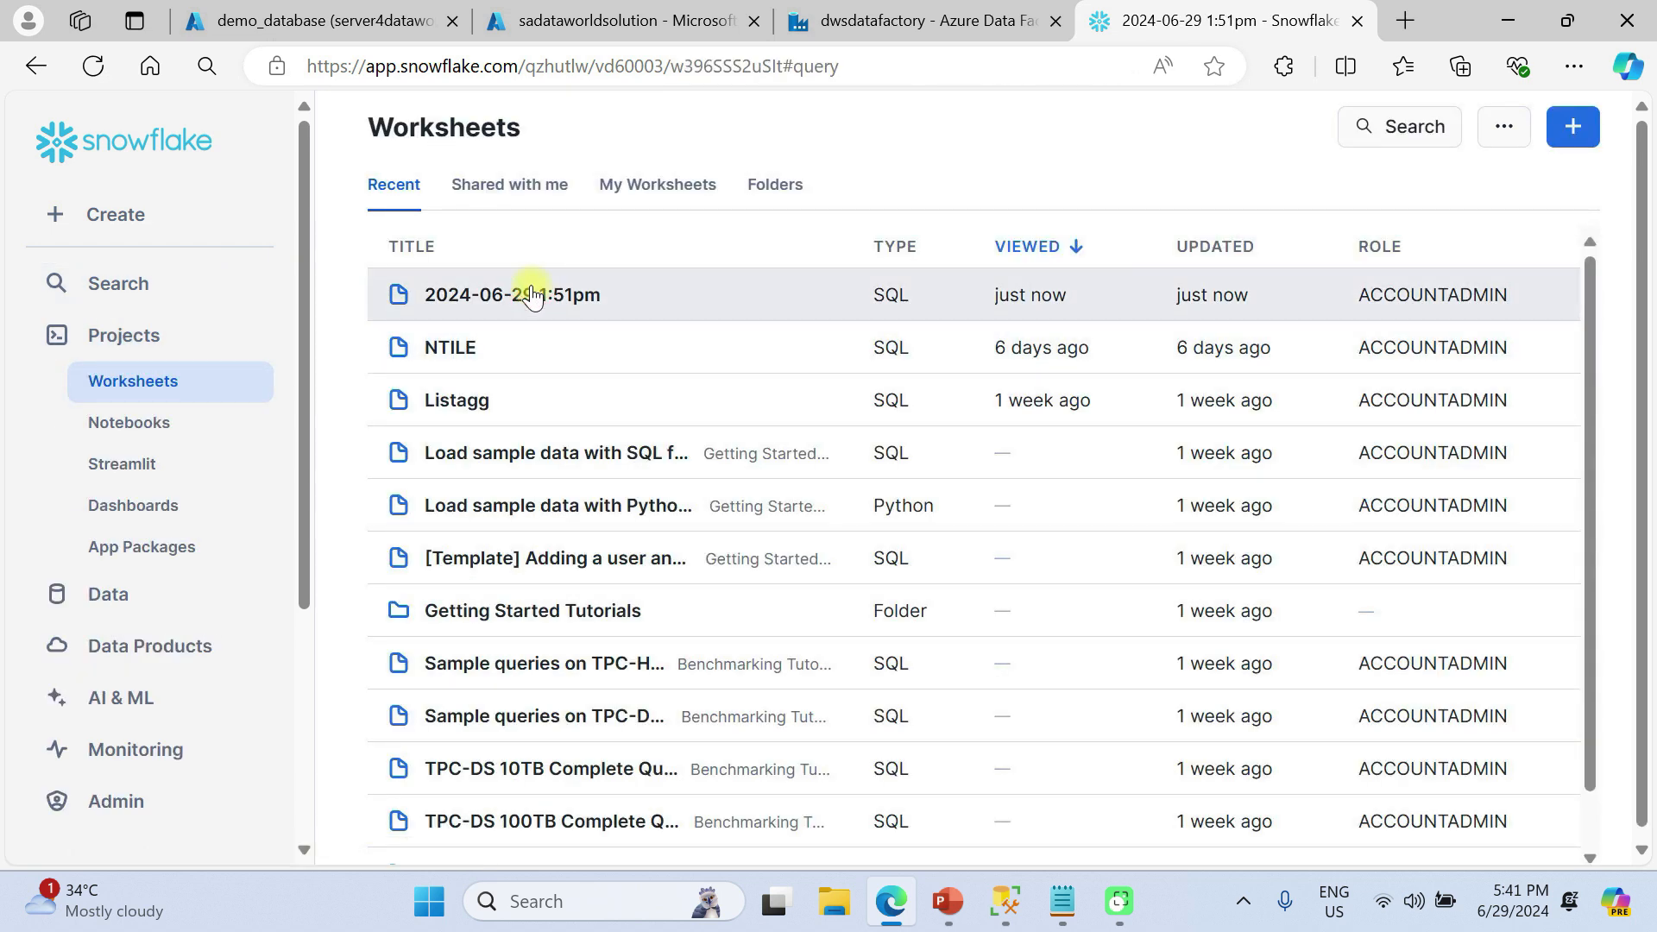
click(946, 510)
key(Return)
key(Return)
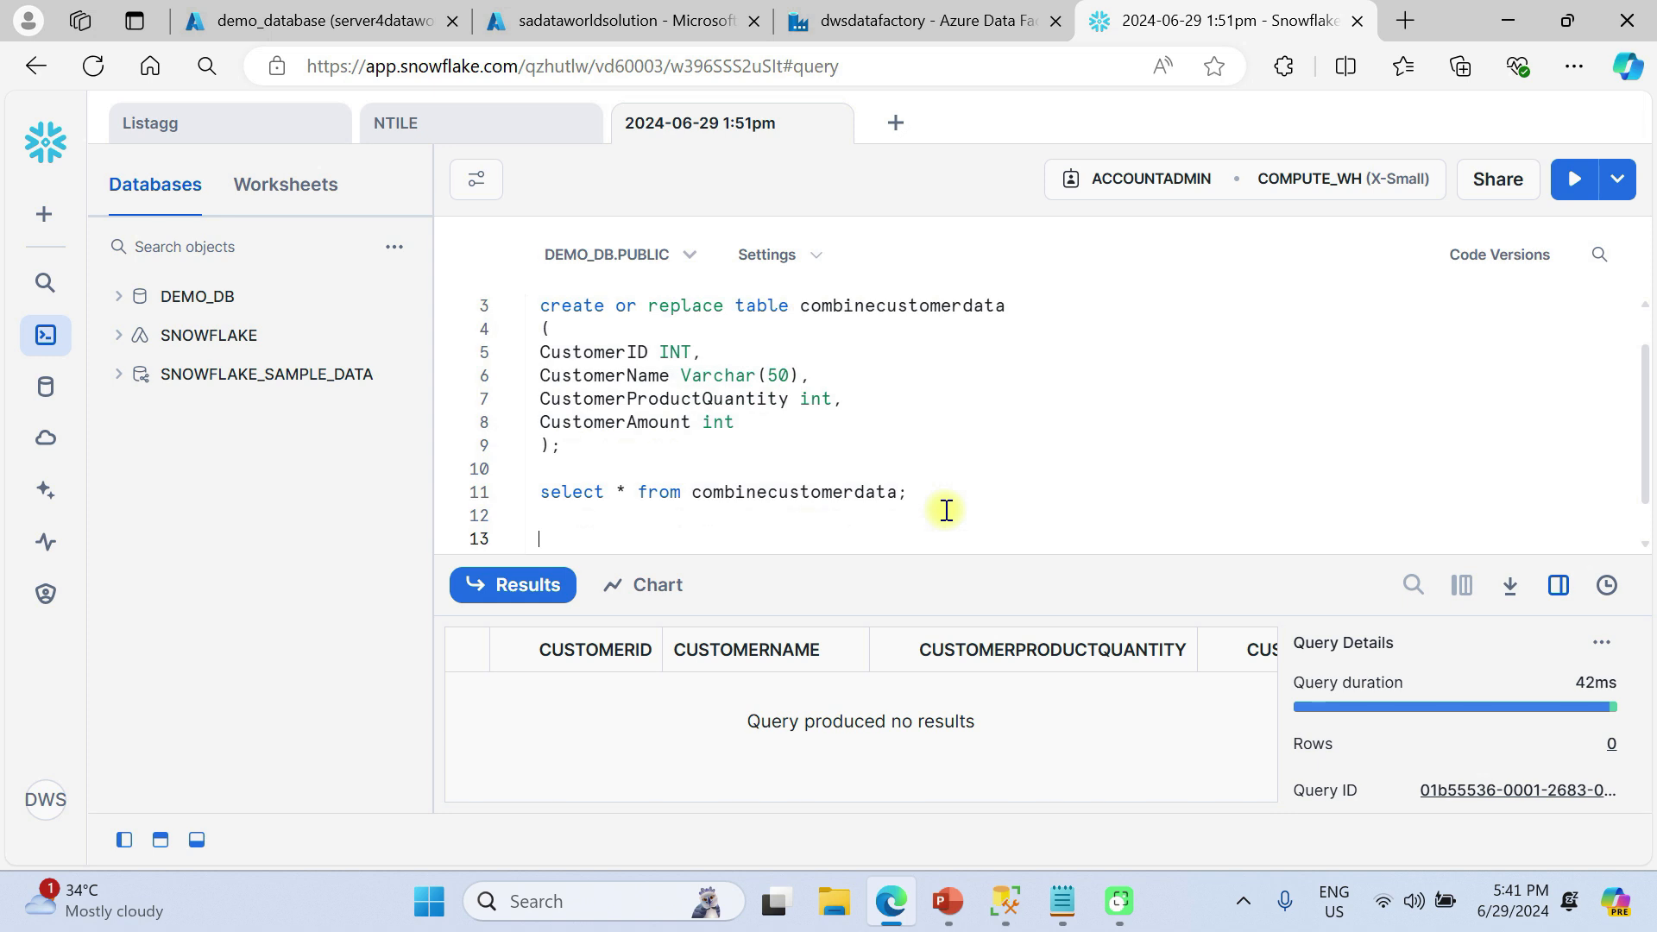
key(Up)
key(Up)
text(SELECT CU)
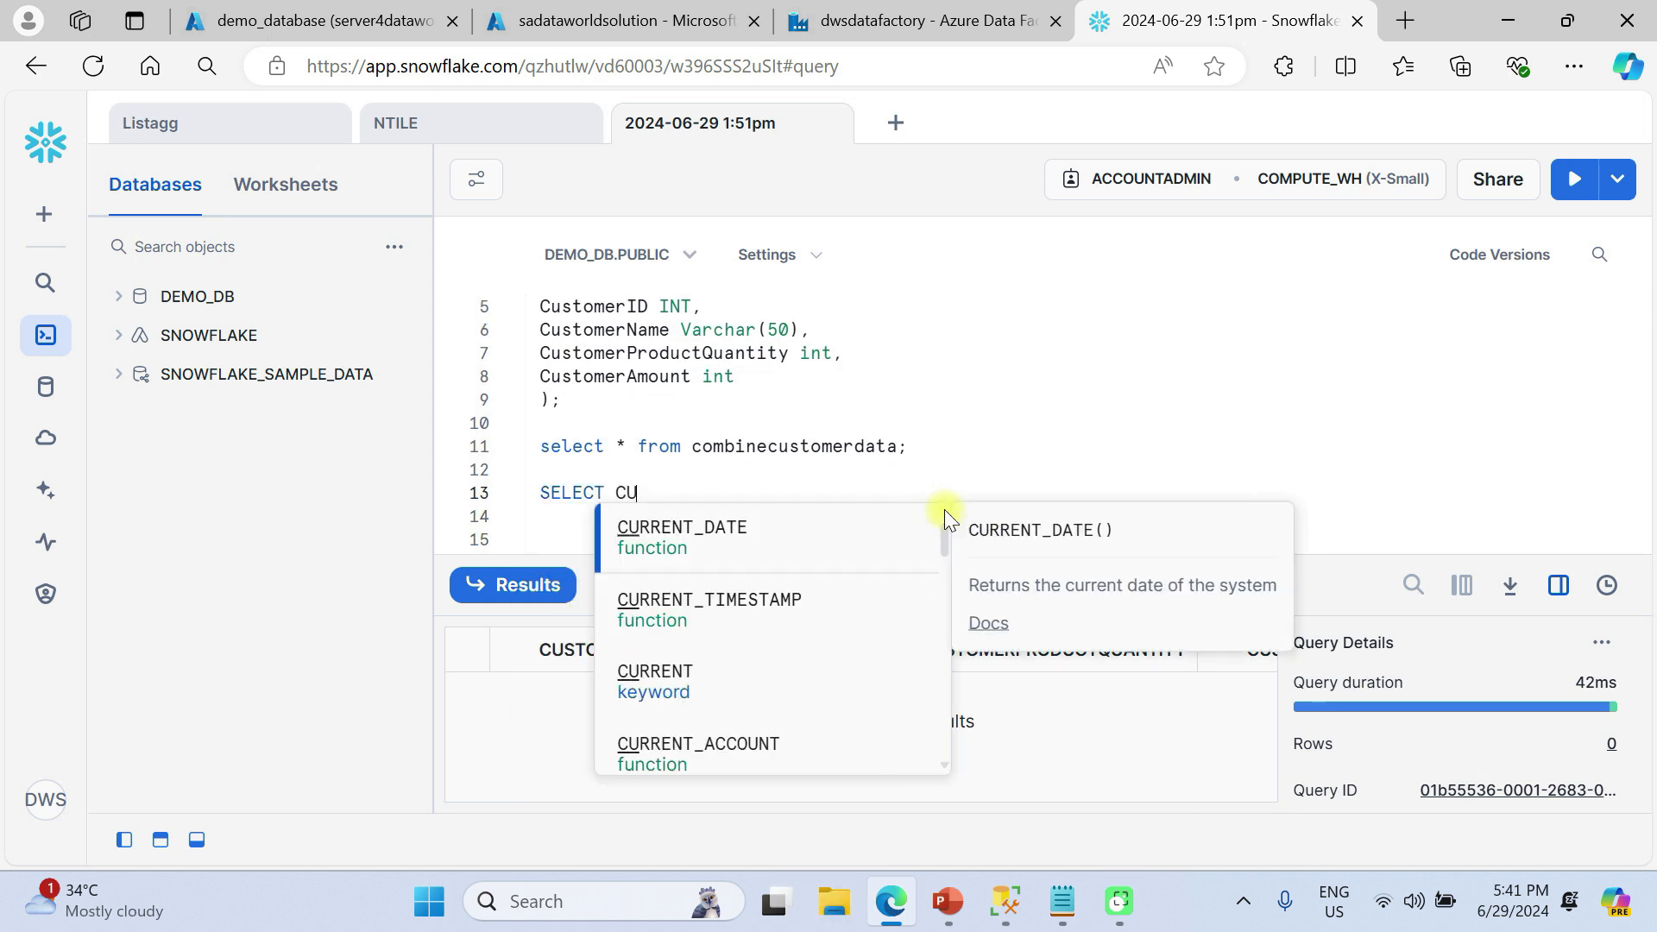
text(RRENT_SER)
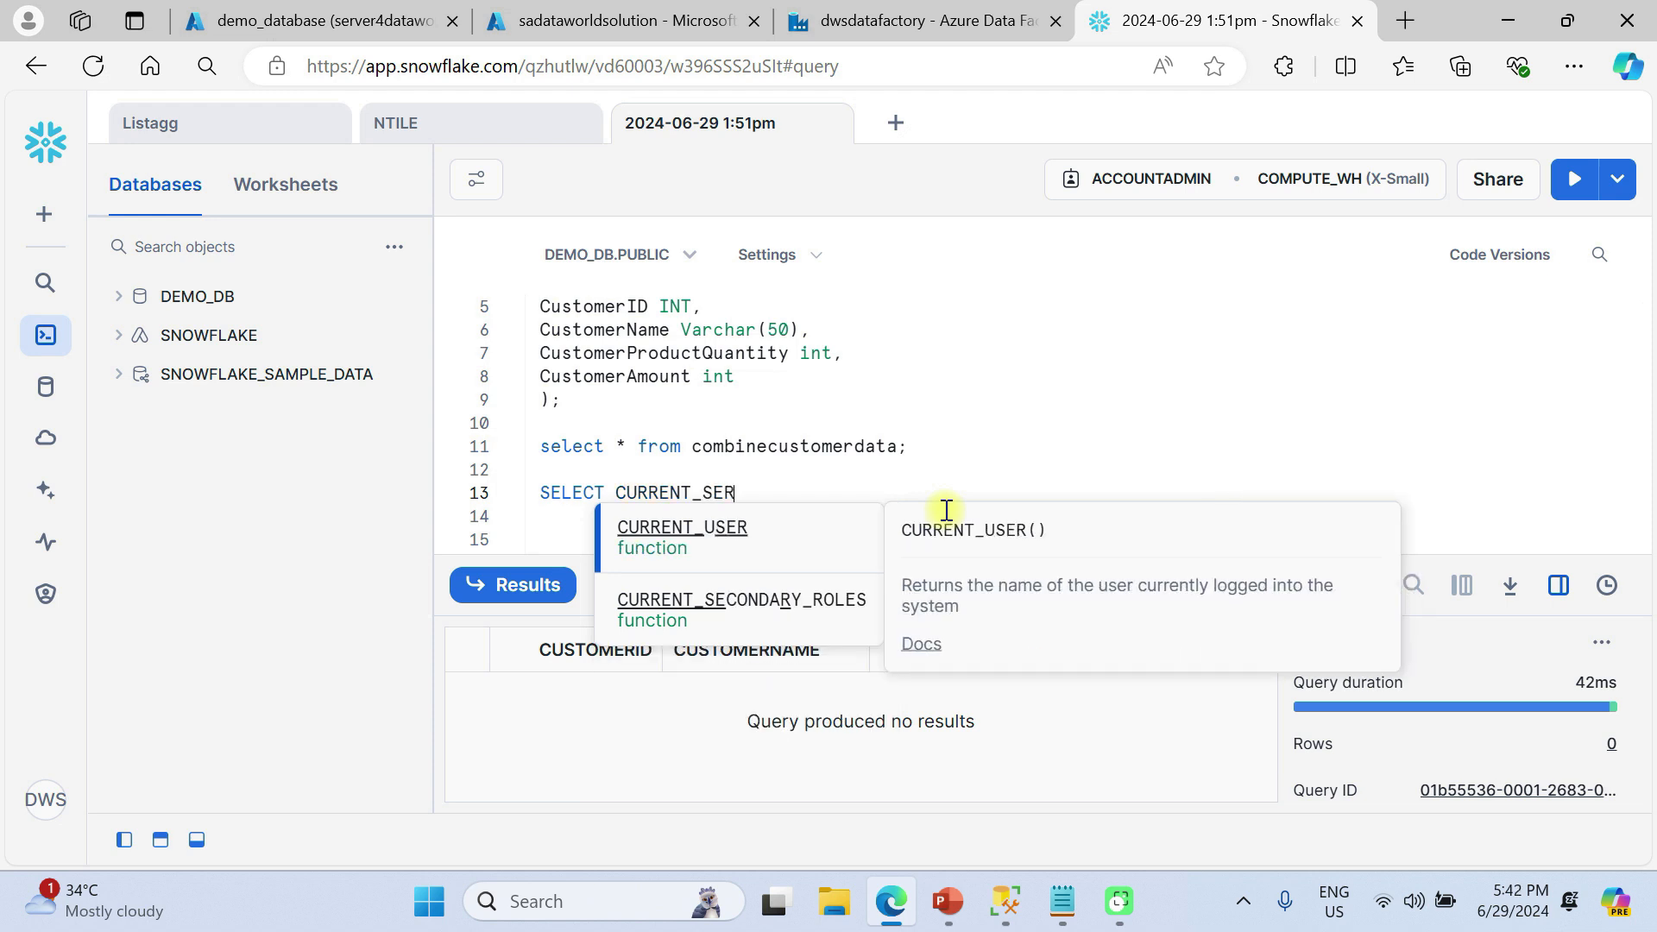
click(780, 542)
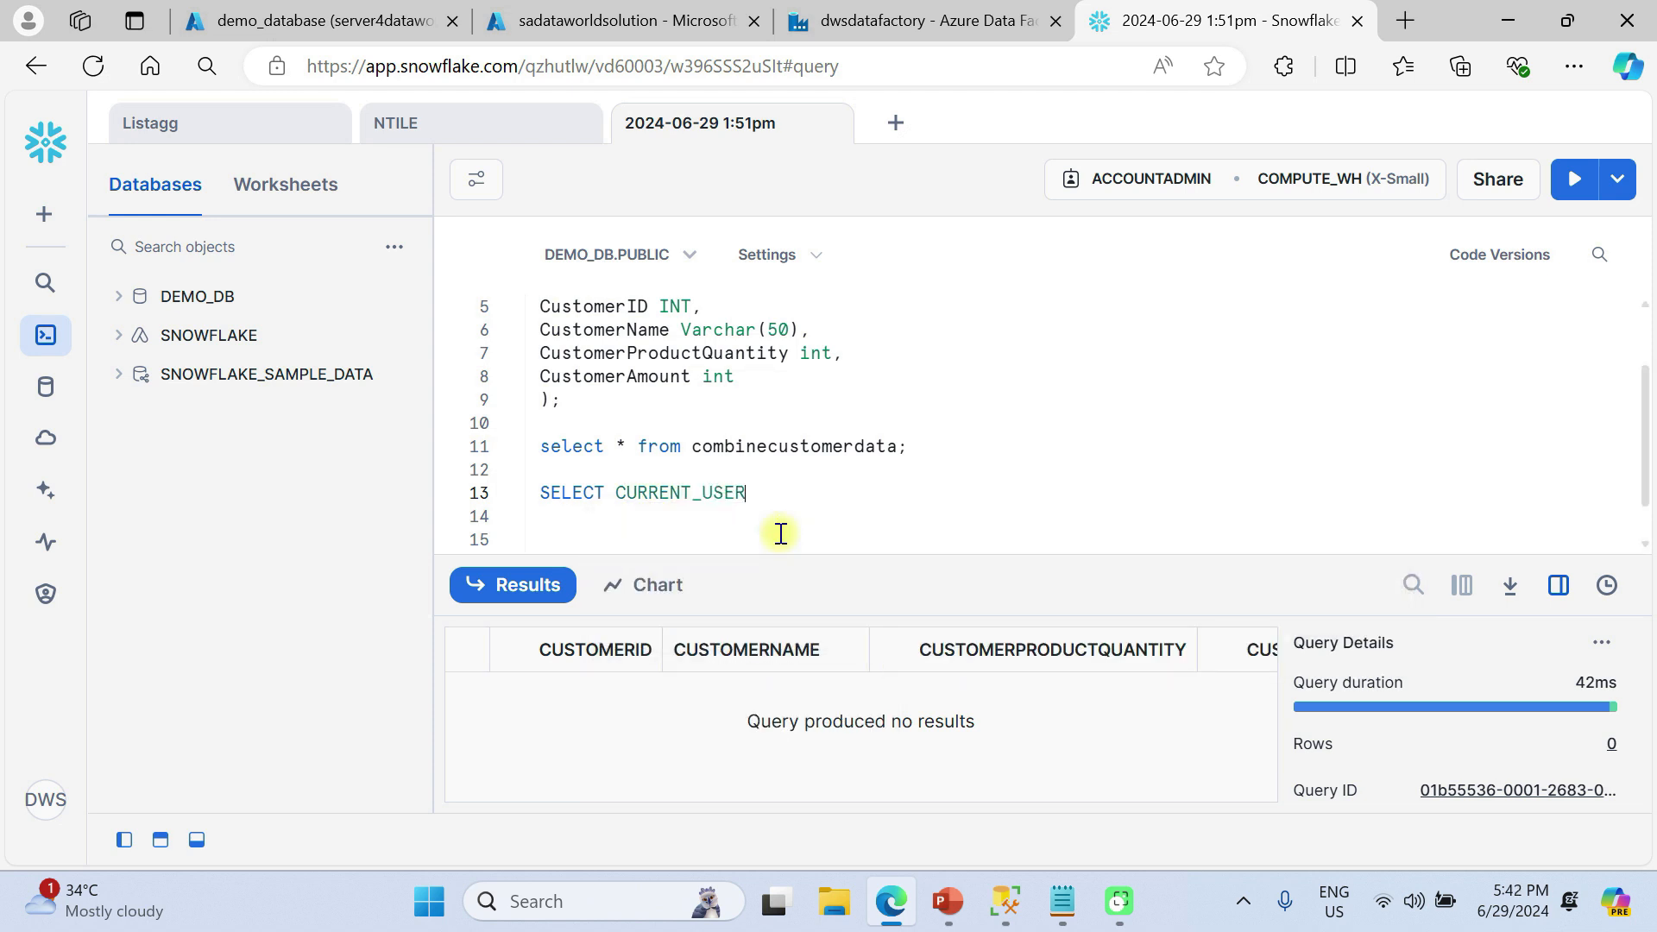
text(();)
key(ctrl+Return)
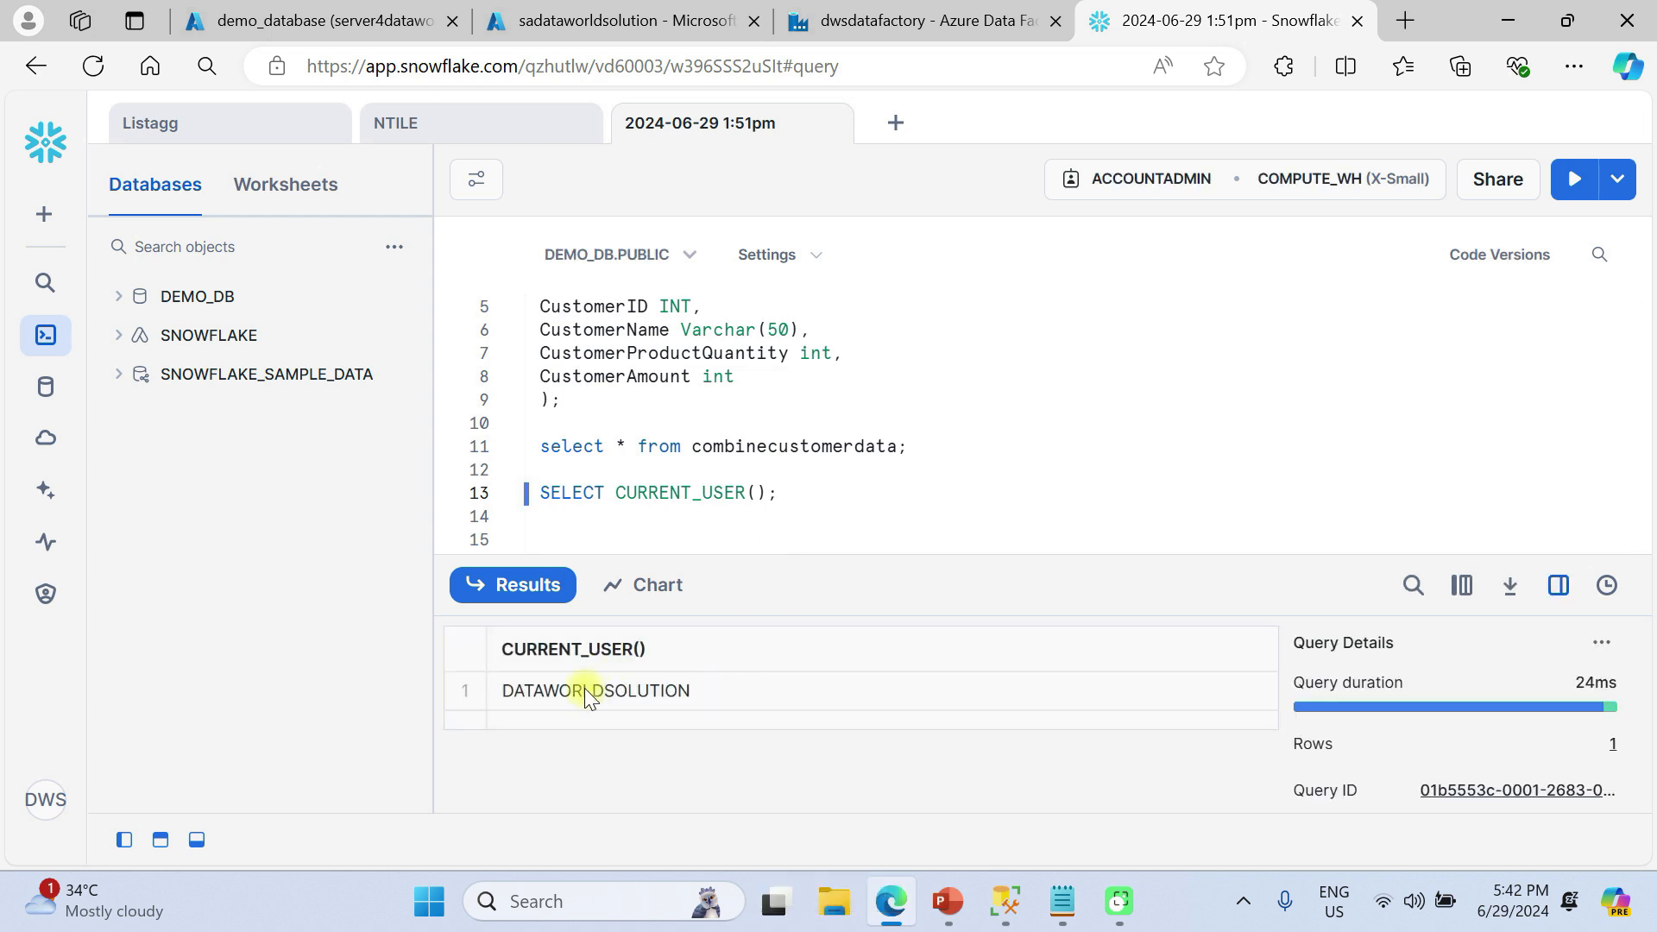
Copy the returned user name from the query result
click(585, 691)
key(ctrl+c)
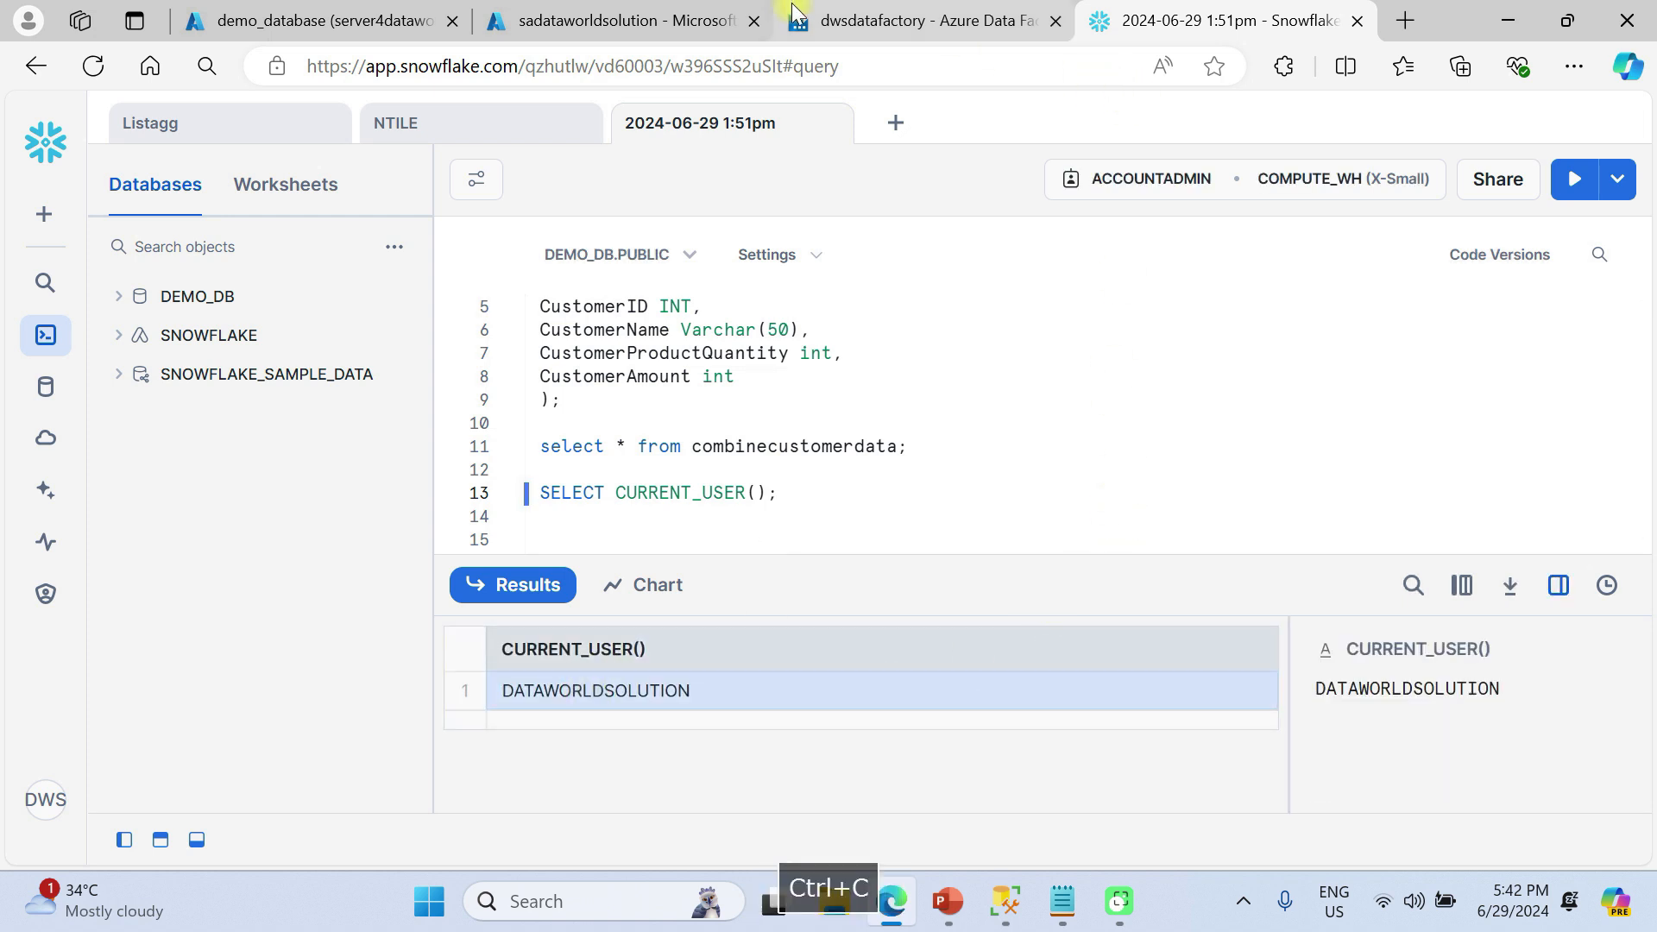
double_click(1371, 697)
key(ctrl+c)
Paste the Snowflake user into User name and retype the account password
click(915, 25)
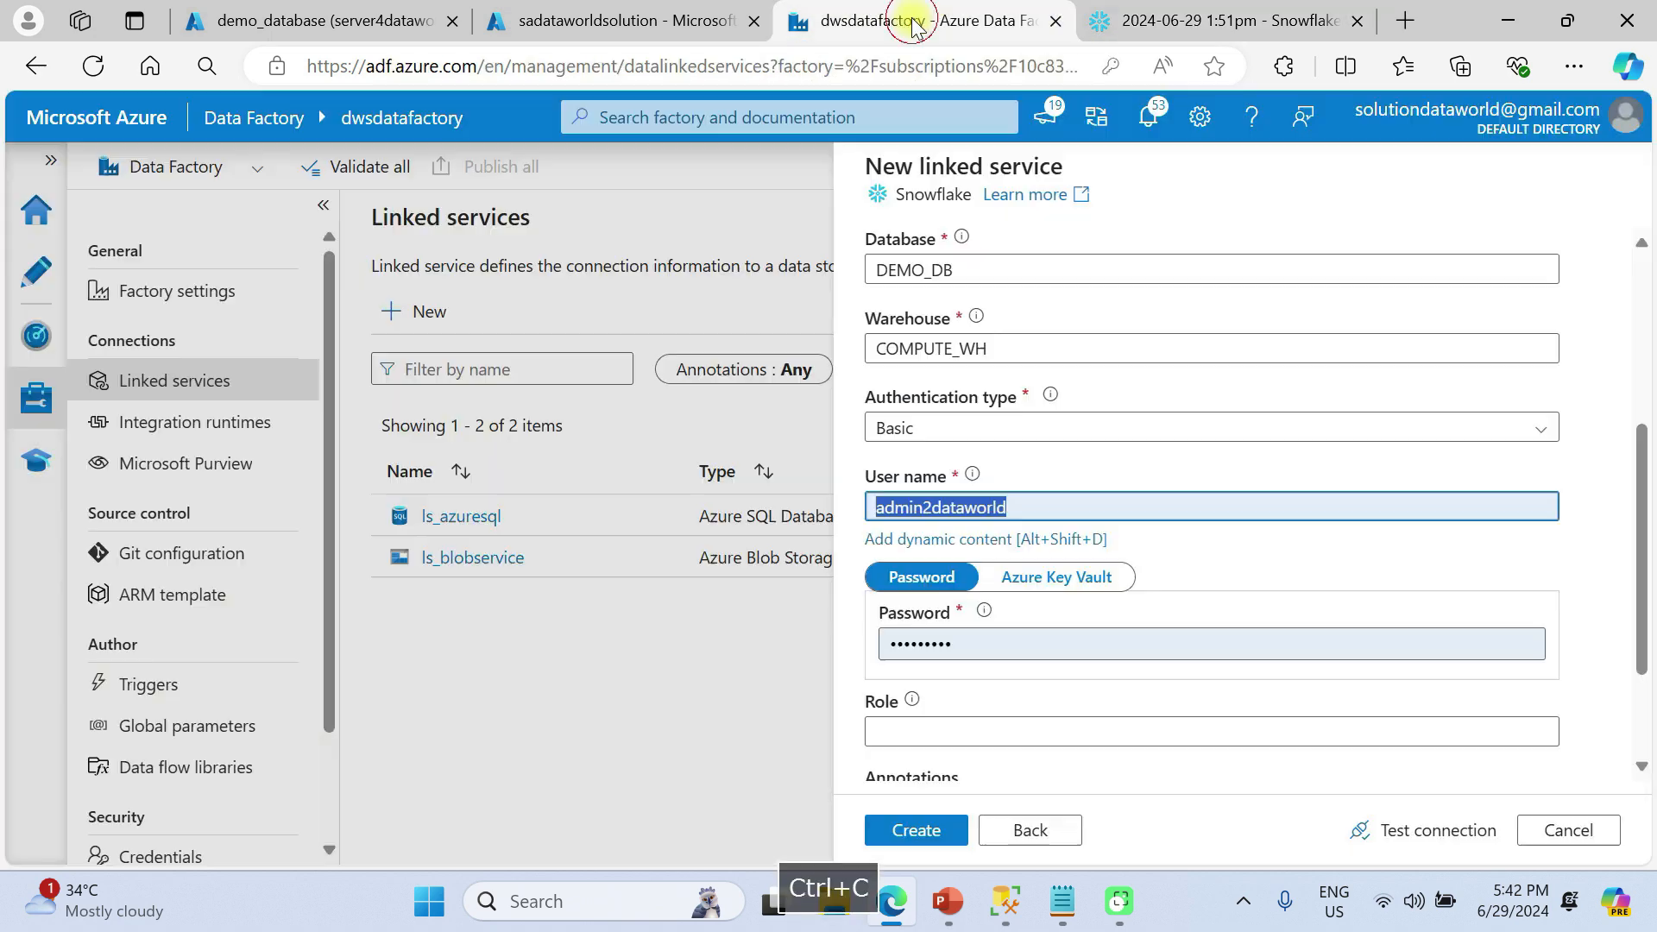
mouse_move(1047, 503)
mouse_down()
mouse_move(1017, 502)
mouse_move(1042, 499)
mouse_up()
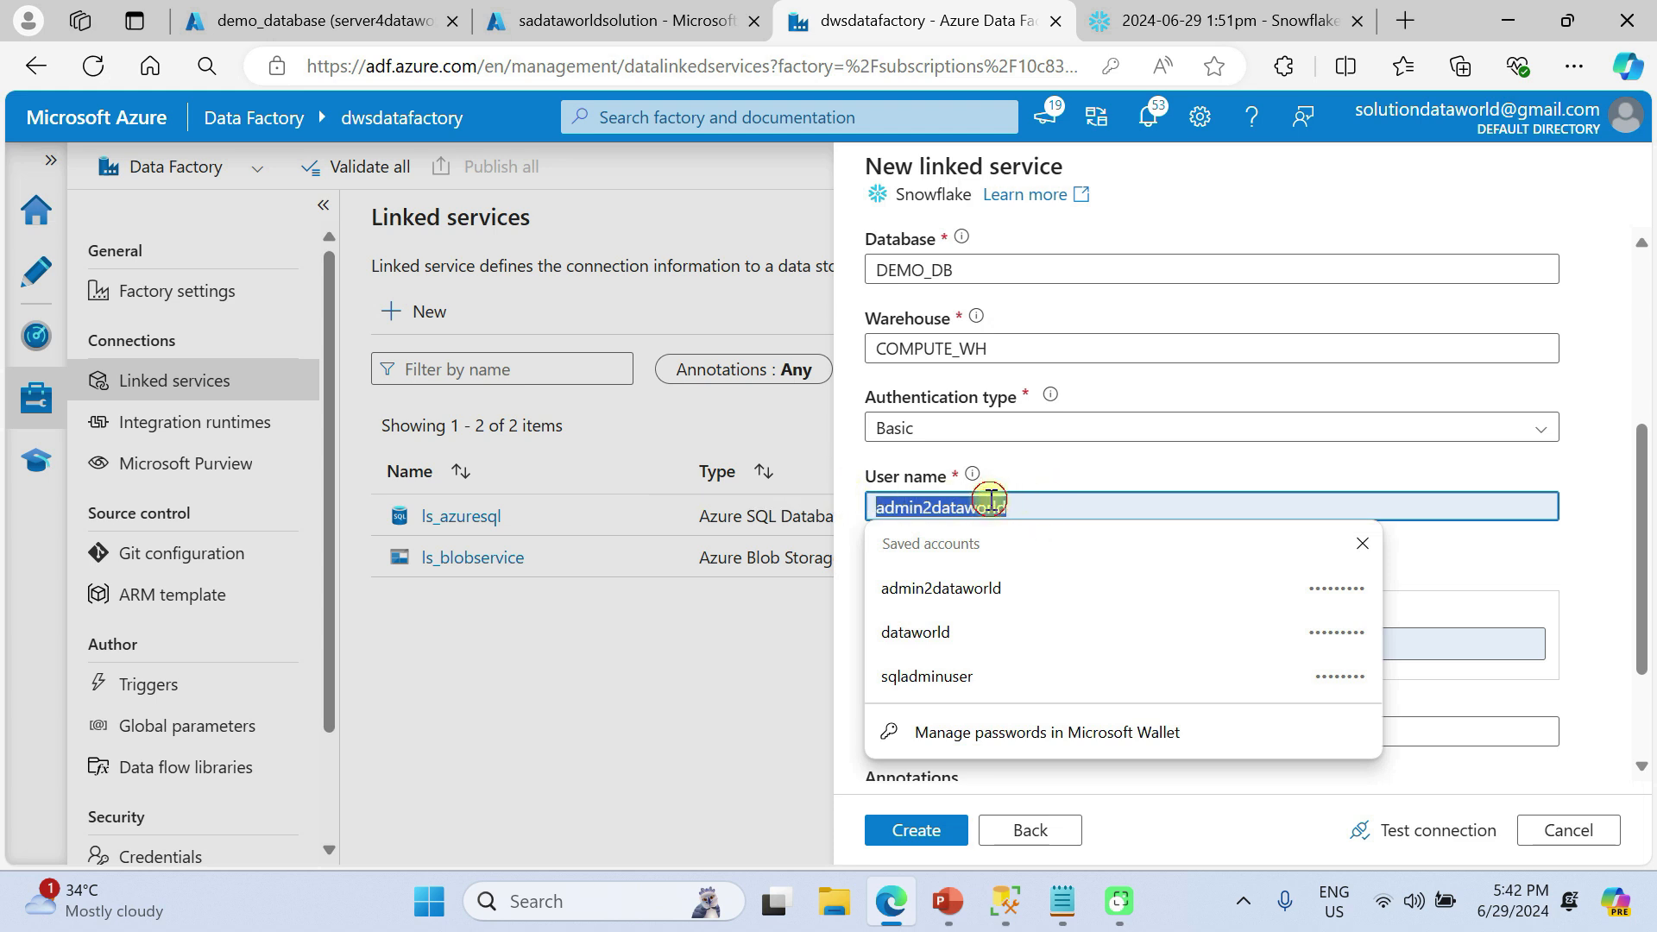
key(ctrl+v)
click(1001, 640)
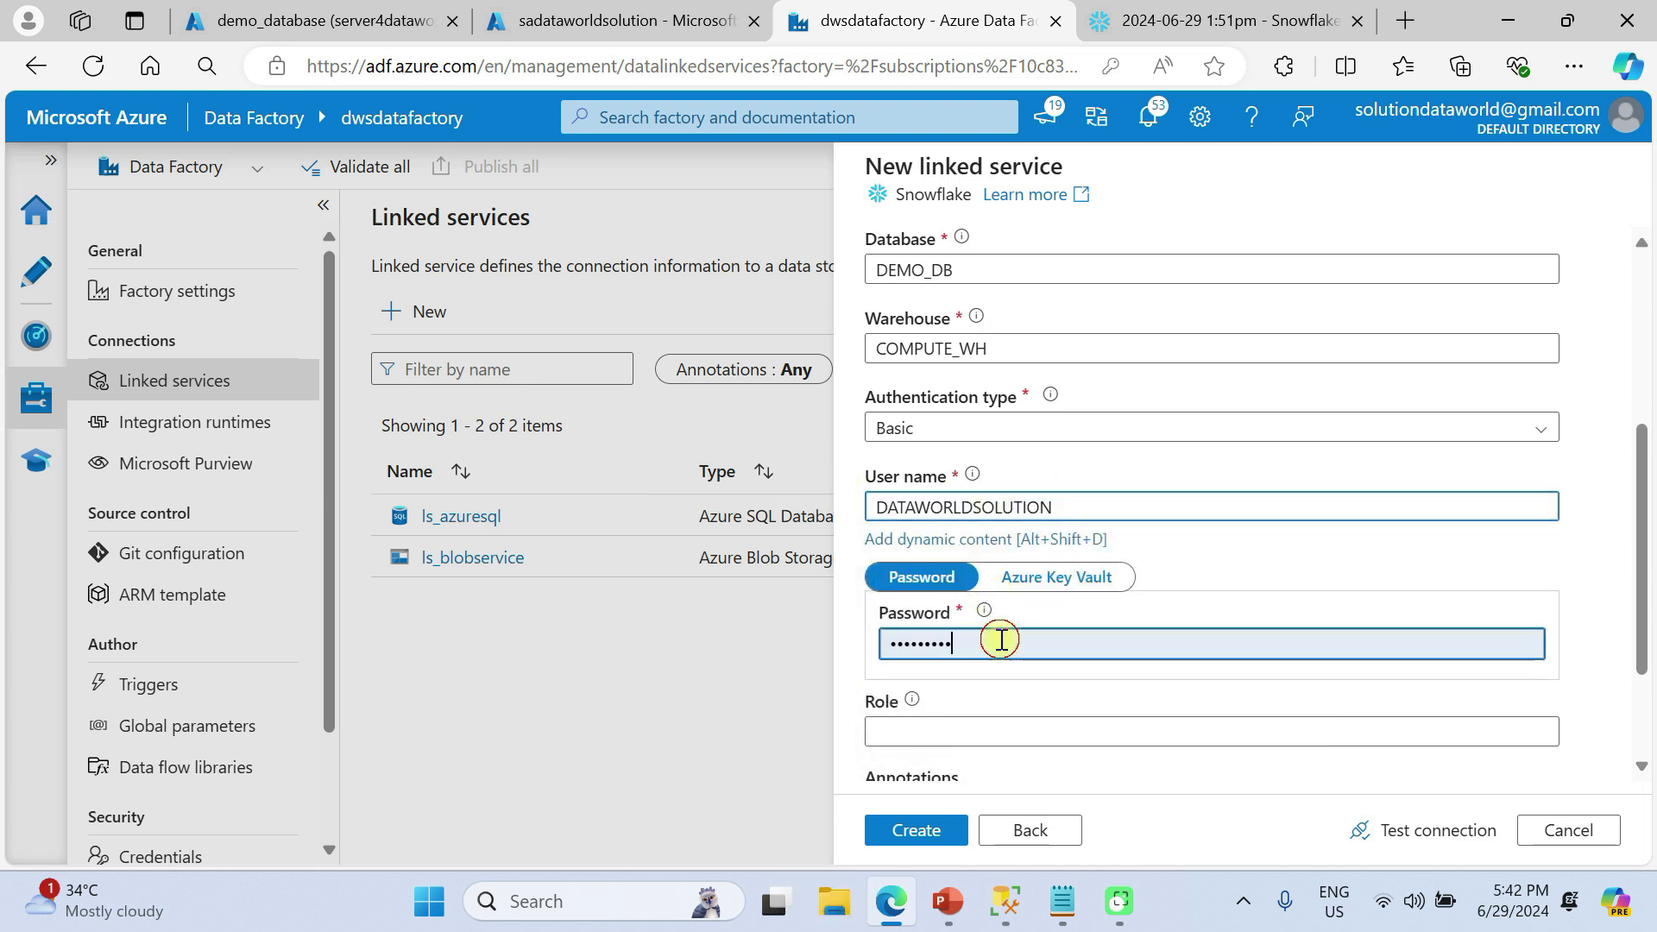
drag(1001, 640, 861, 649)
key(BackSpace)
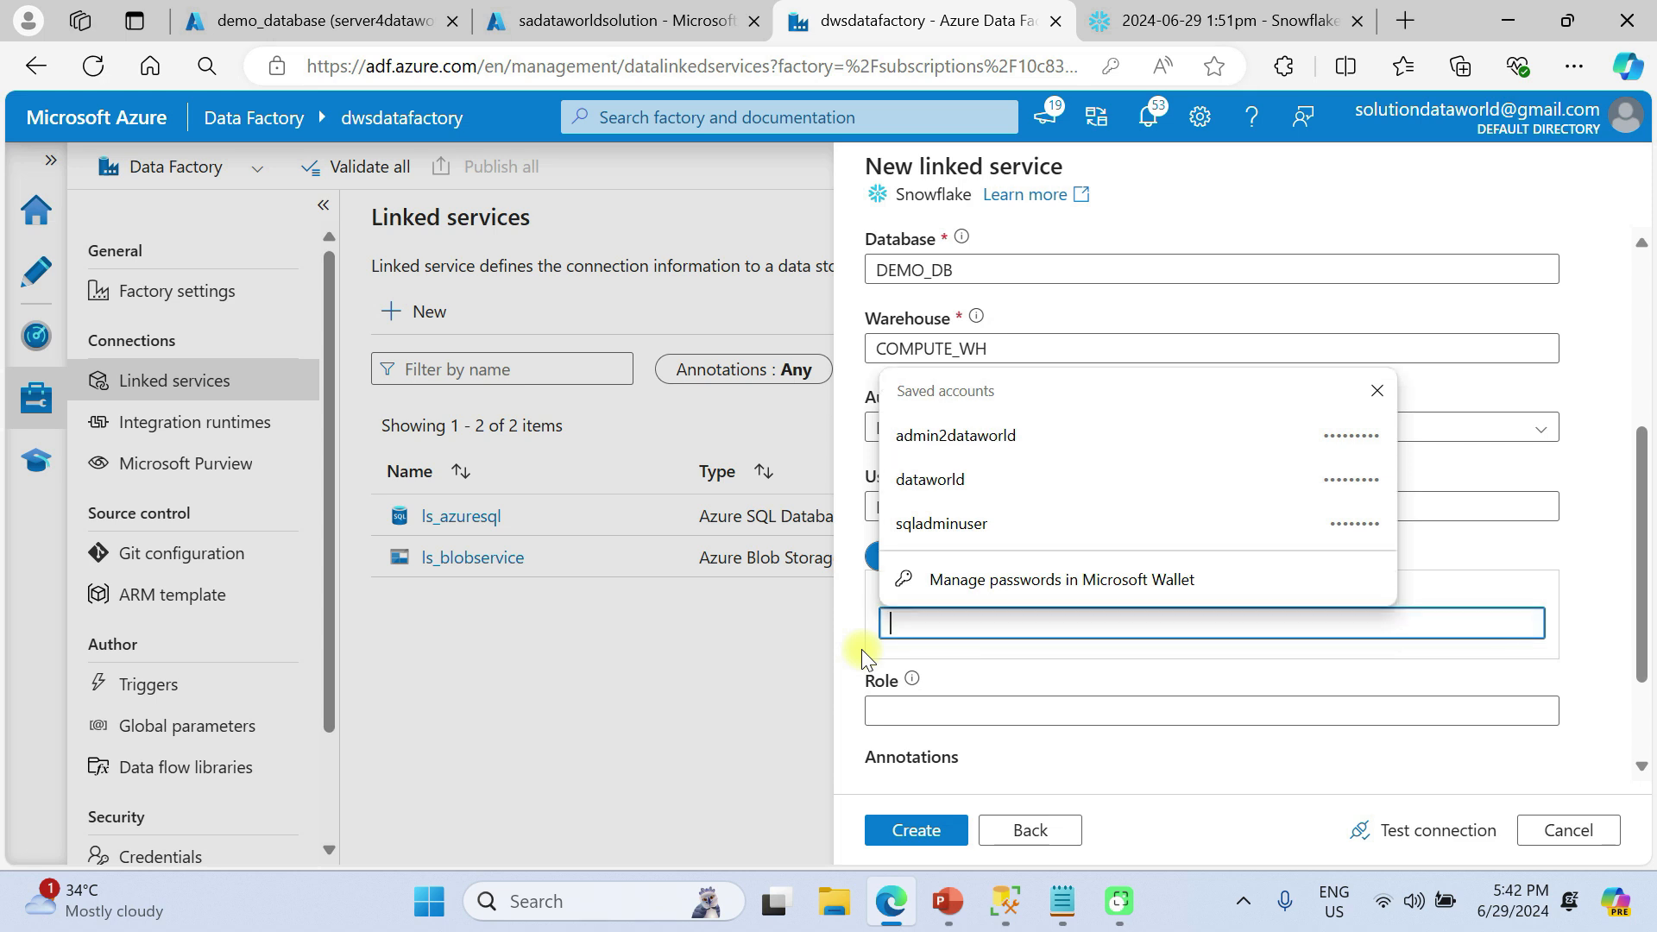
text(•)
key(BackSpace)
text(•••••••••)
Test the Snowflake connection, create ls_snowflake, and decline the browser's save-password prompt
scroll(866, 661, down, 1)
click(1401, 830)
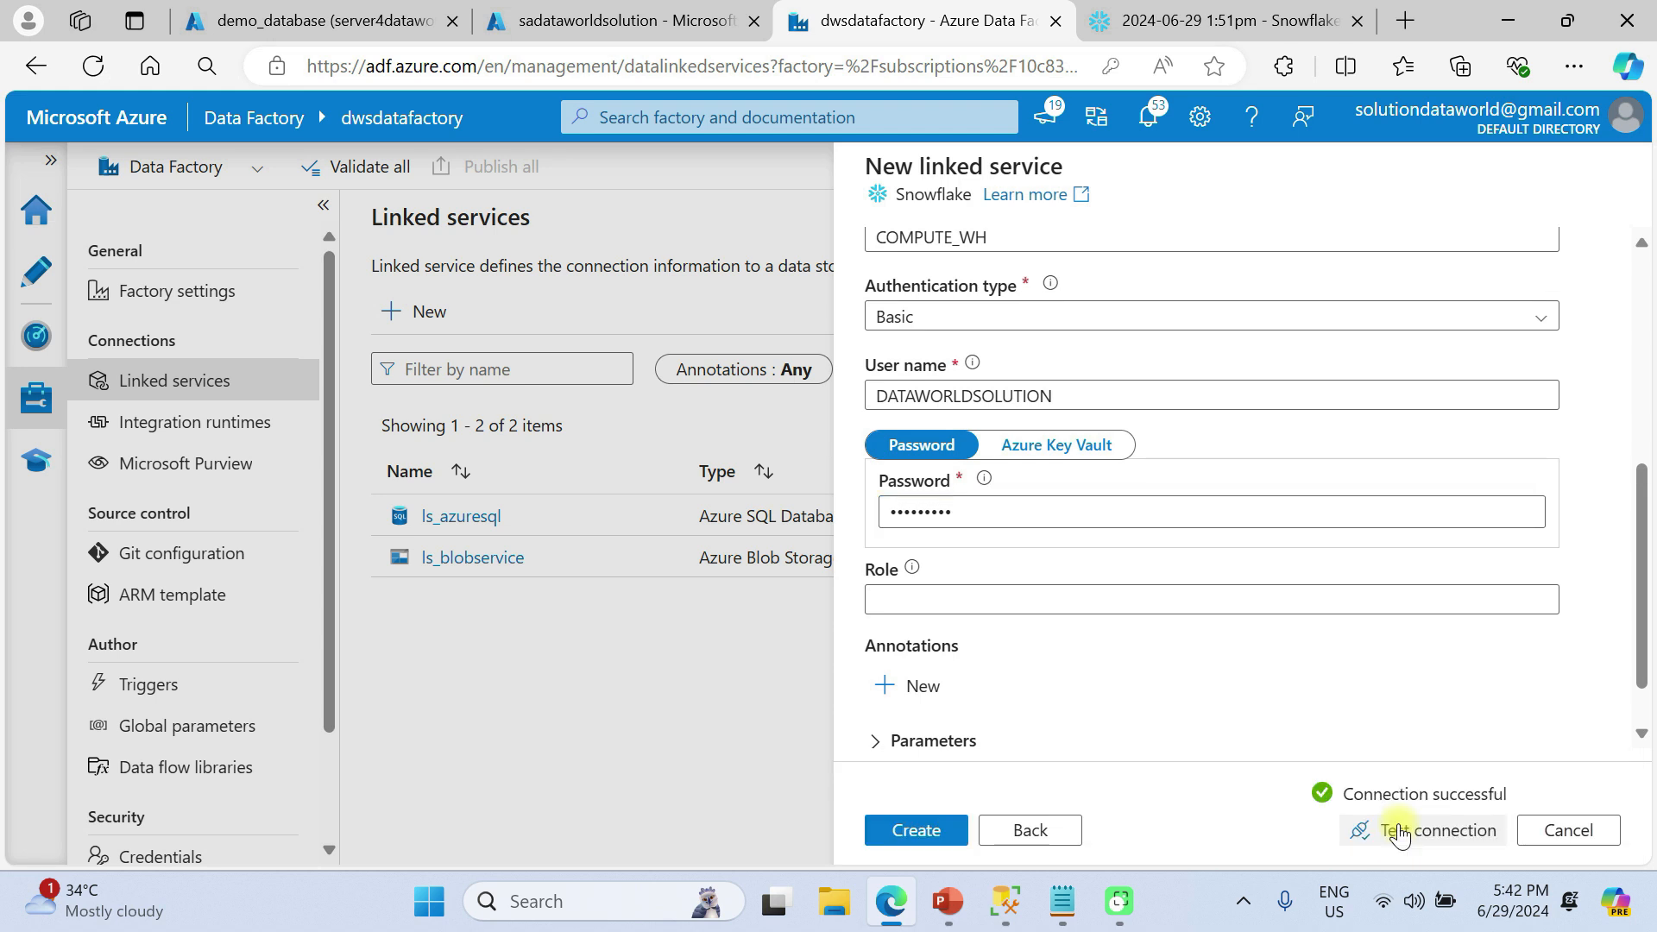
click(913, 830)
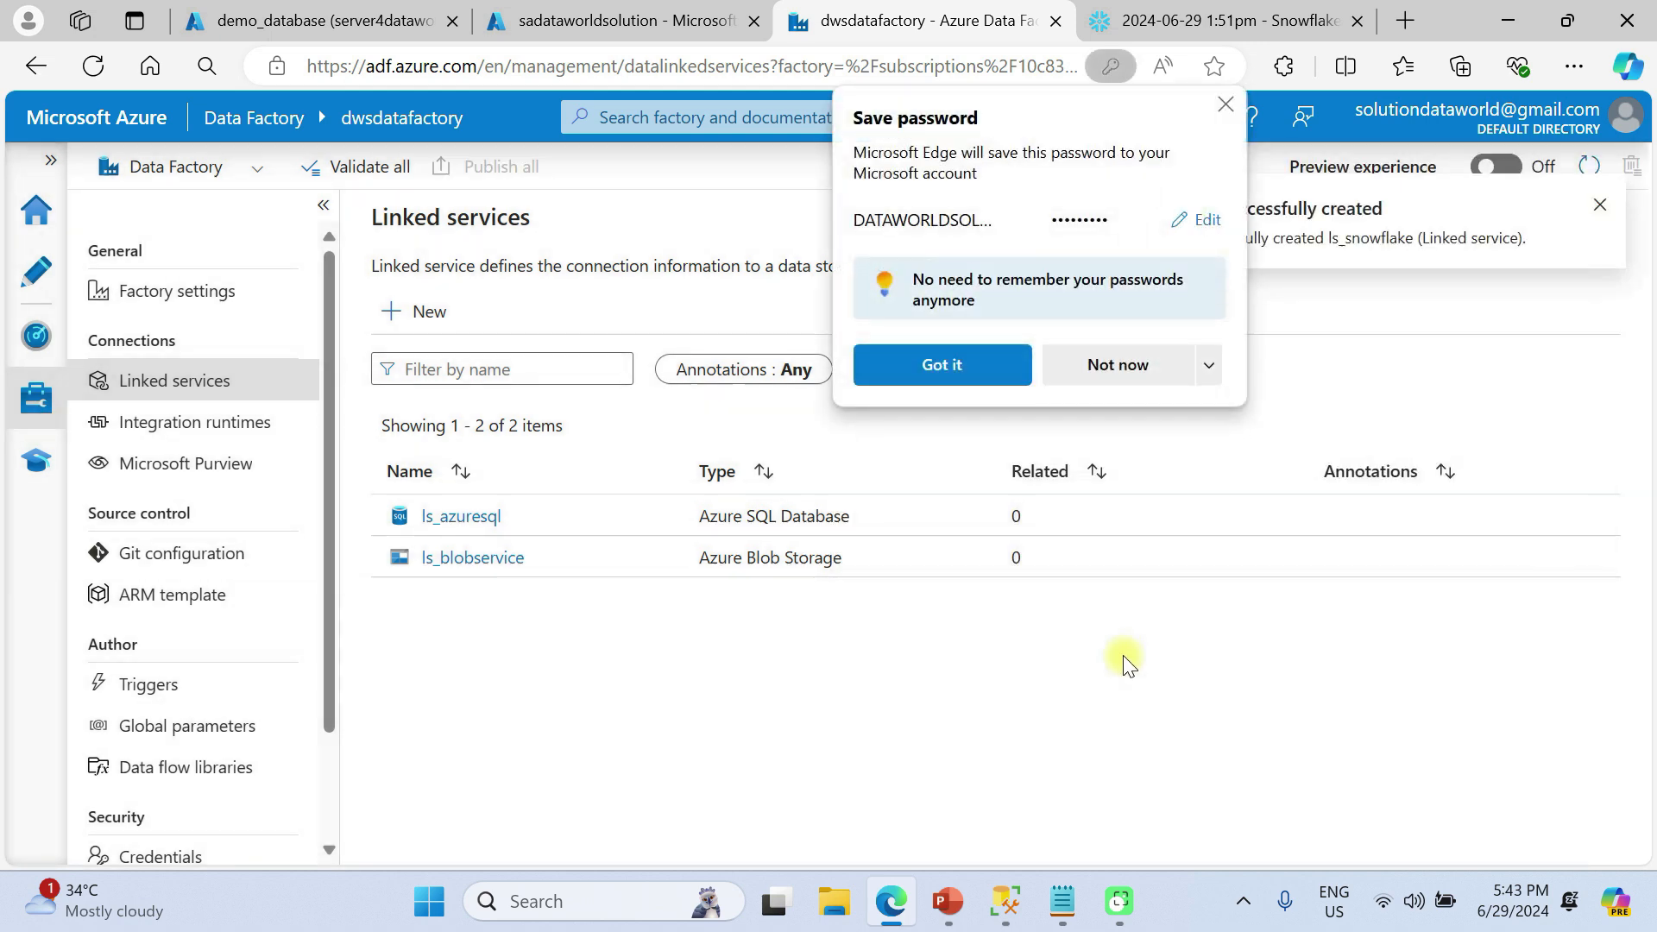
click(1115, 358)
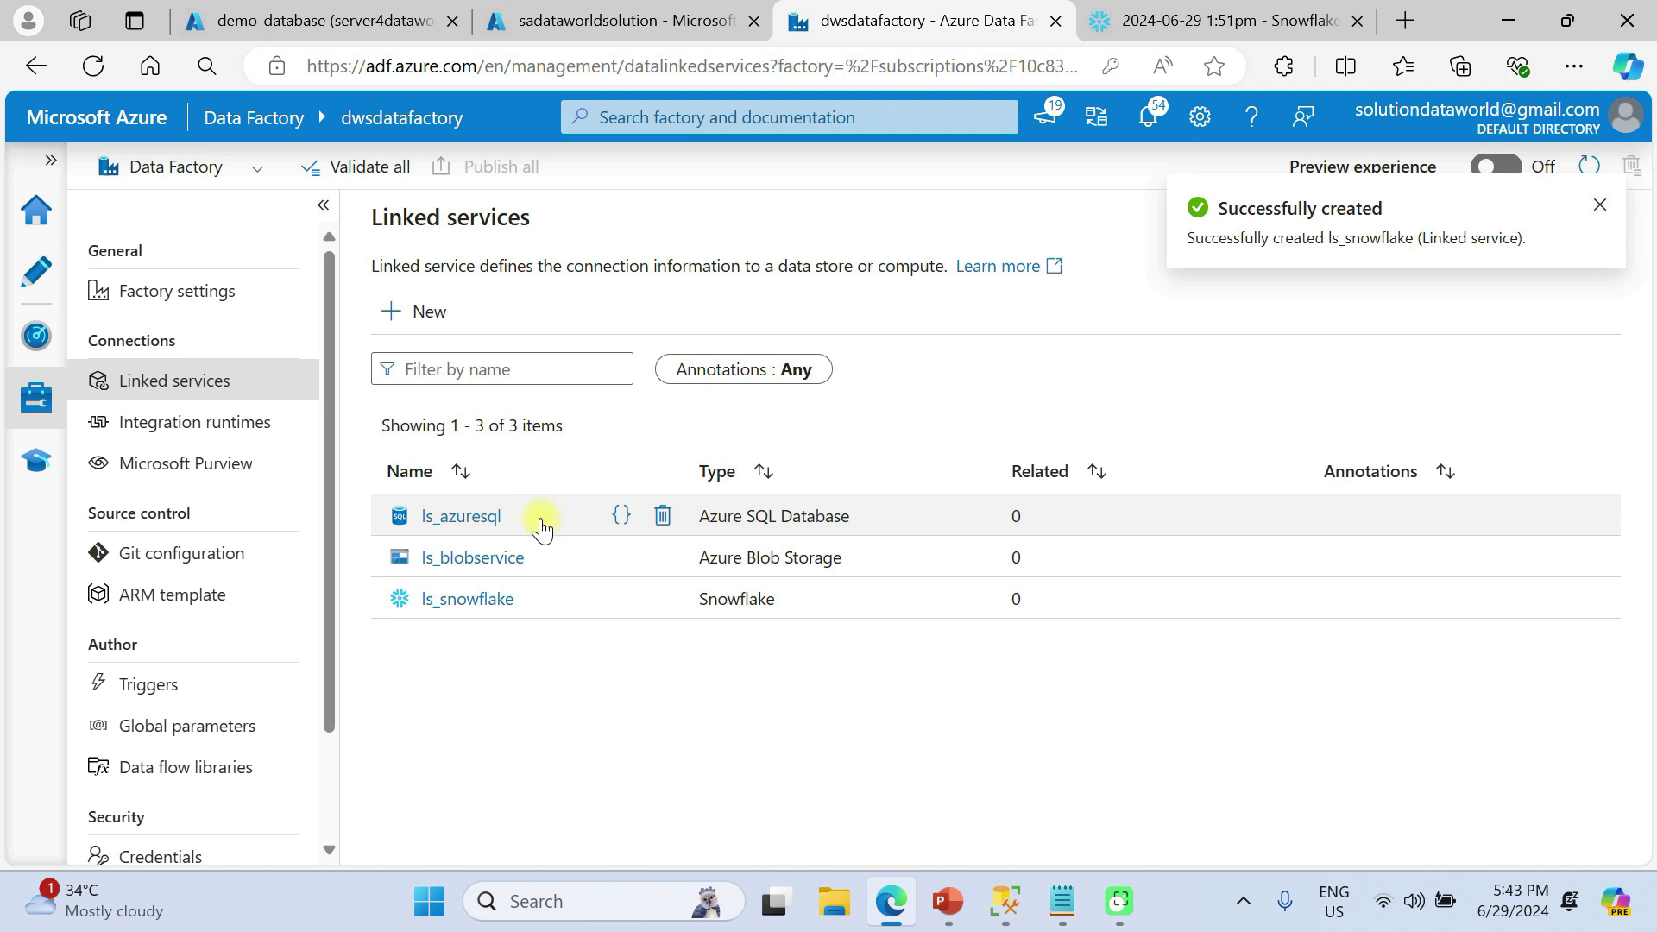
Start a new dataset from the Datasets actions menu using Azure Blob Storage as the data store
click(38, 278)
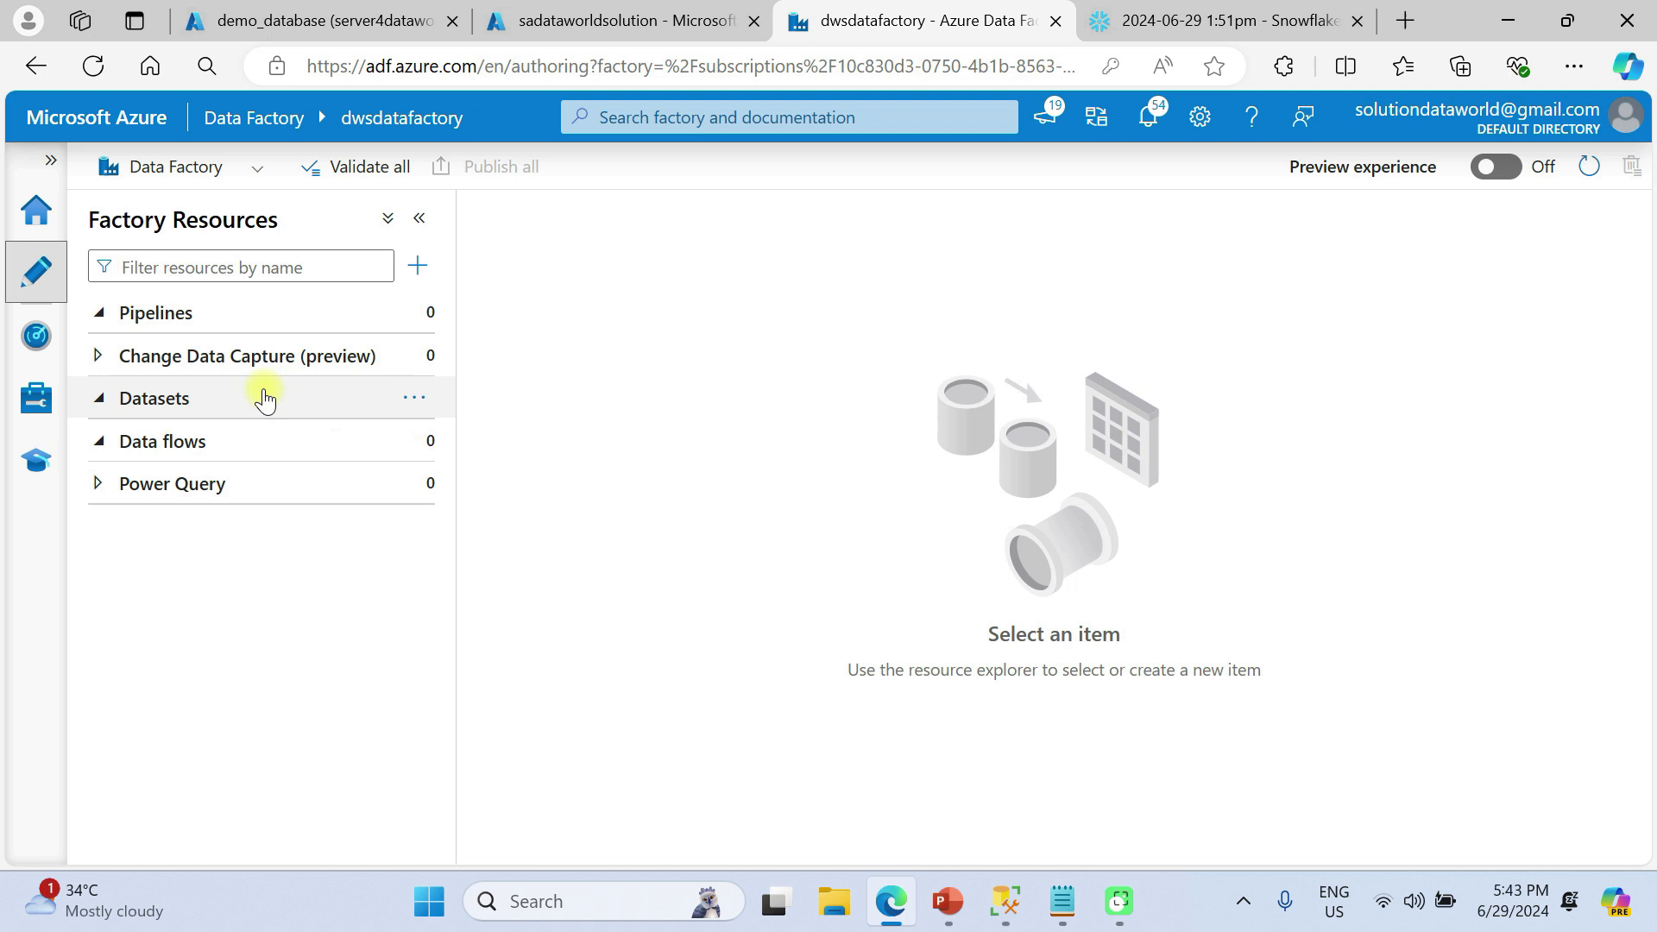
click(414, 397)
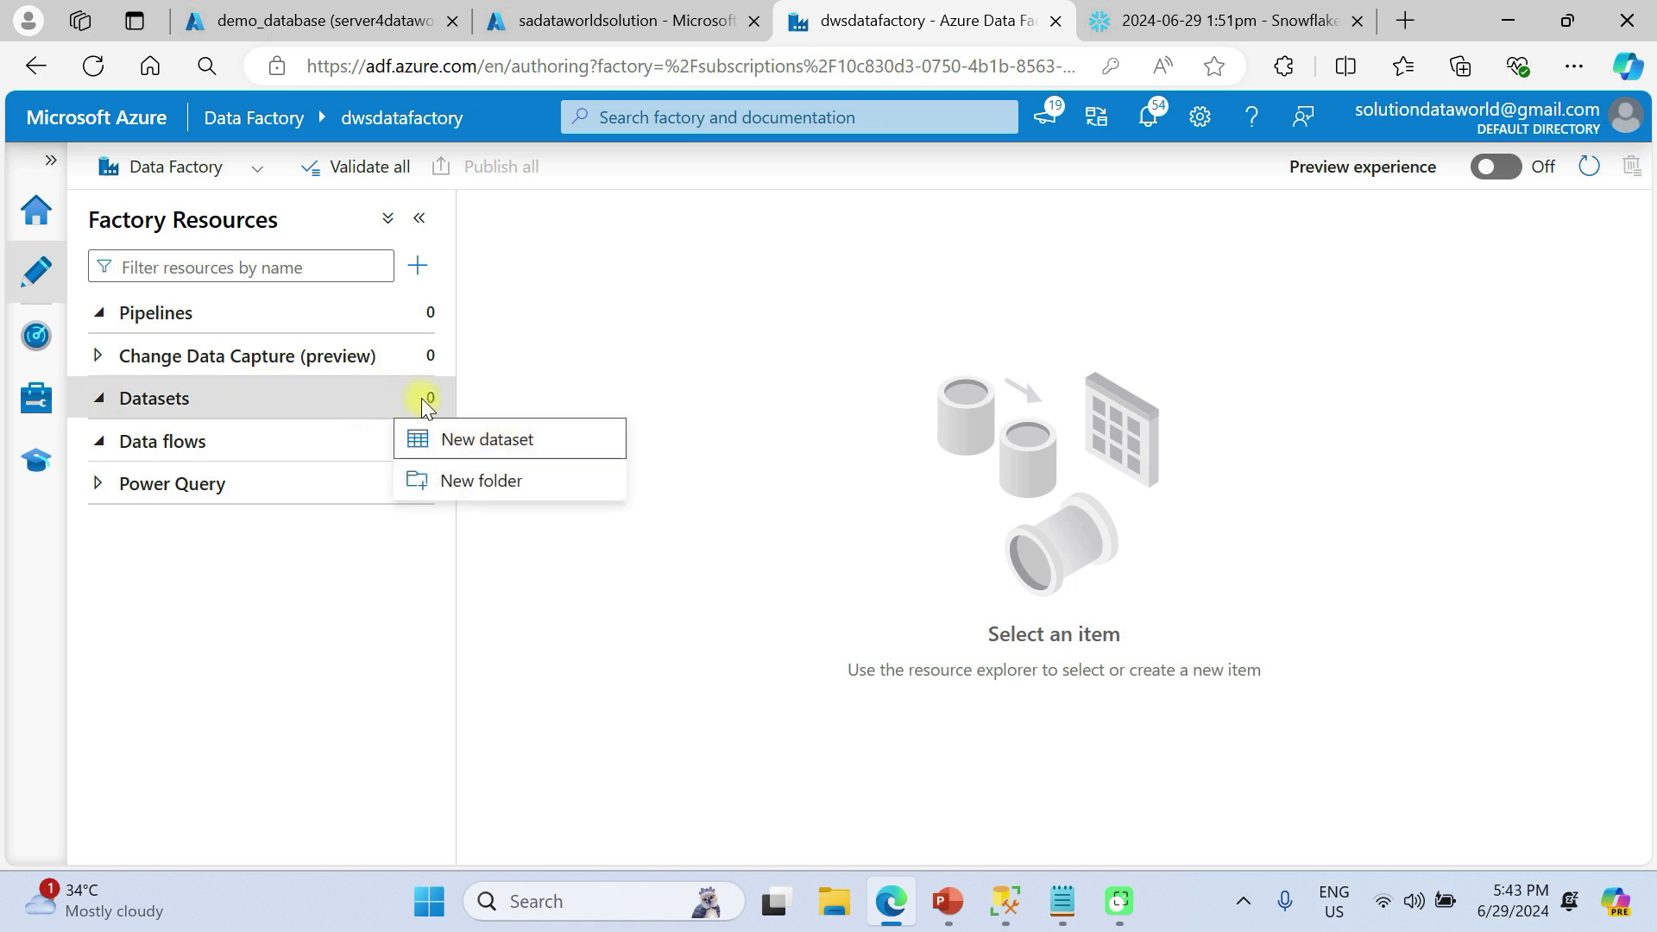
click(332, 402)
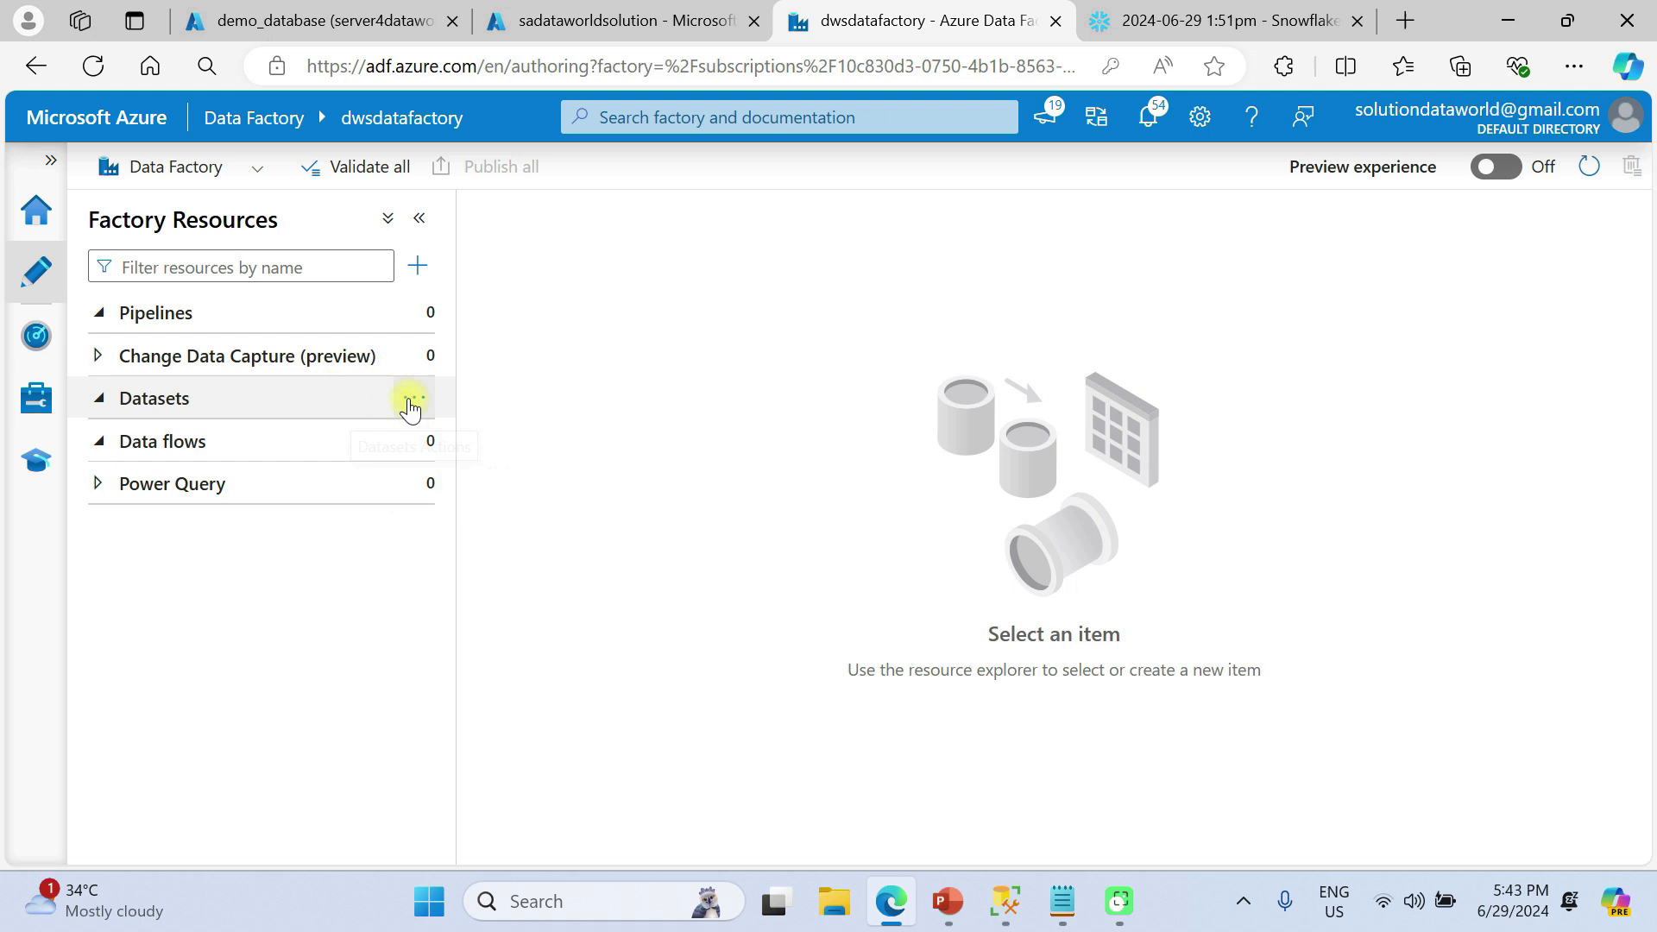
click(415, 406)
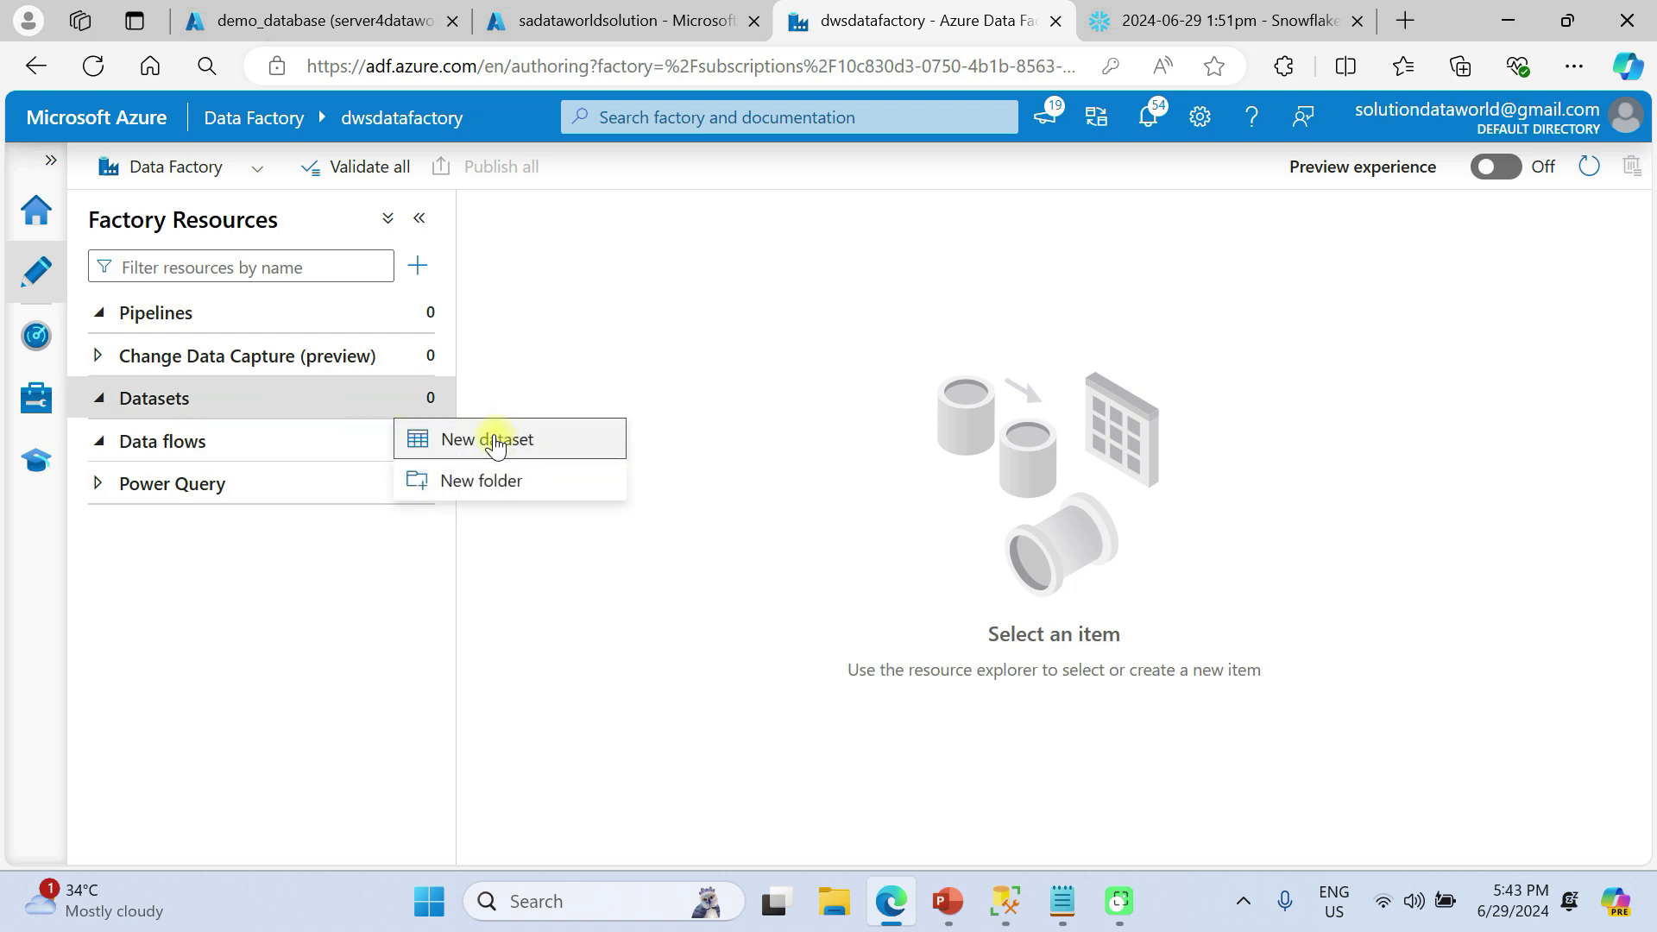
click(495, 440)
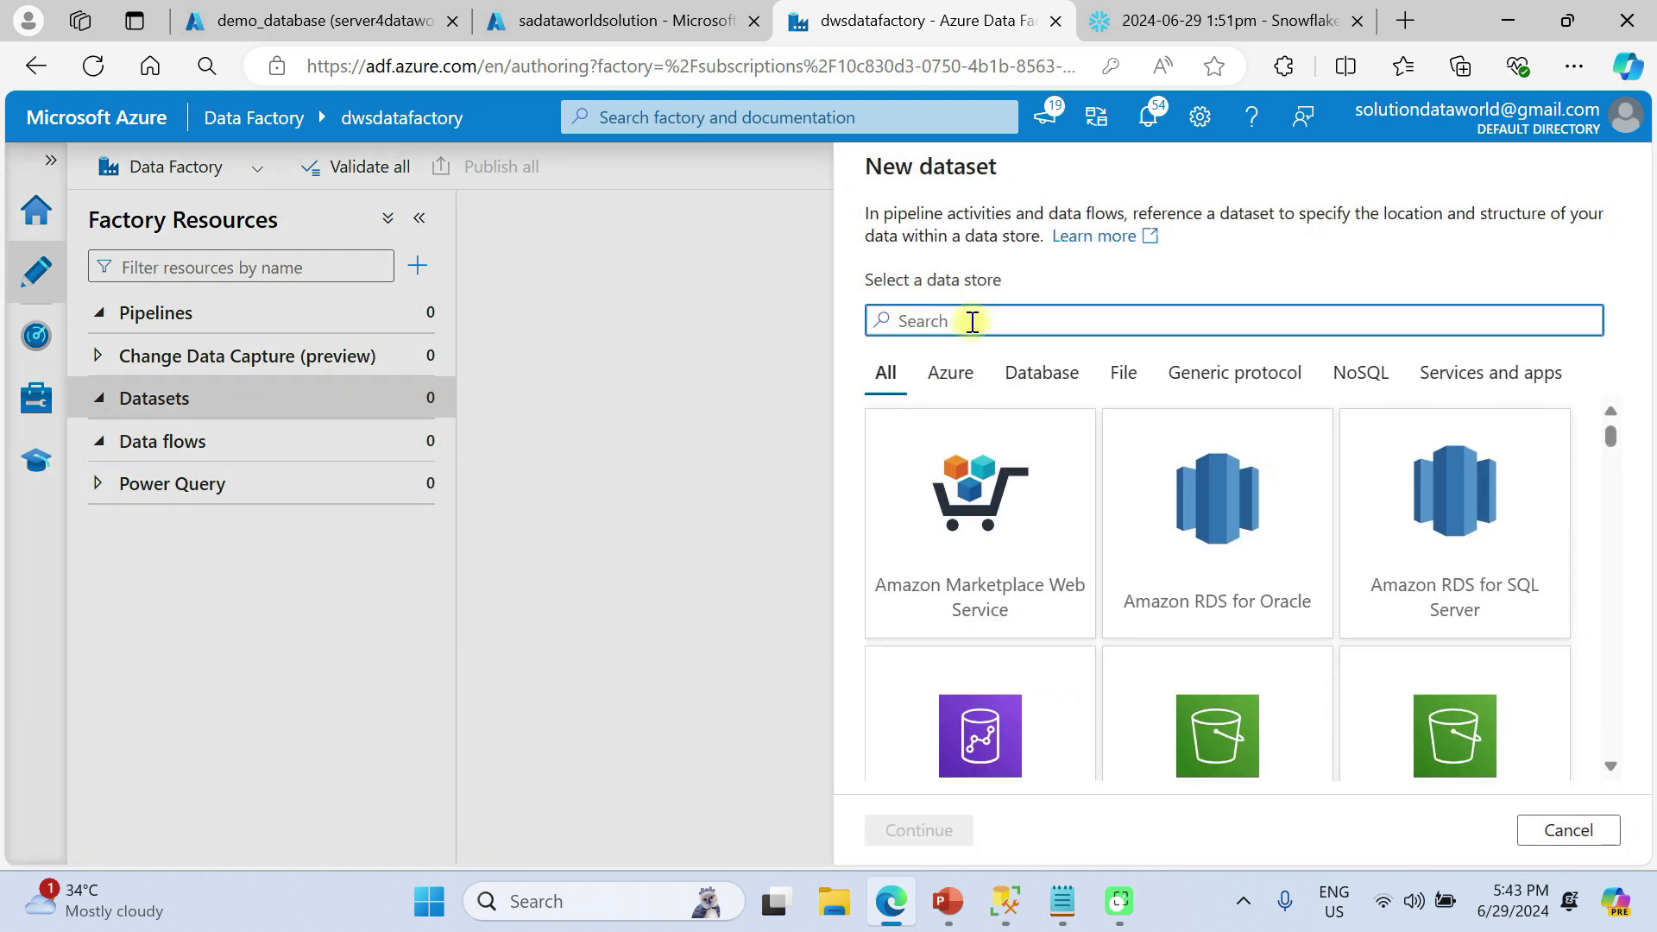
text(blob)
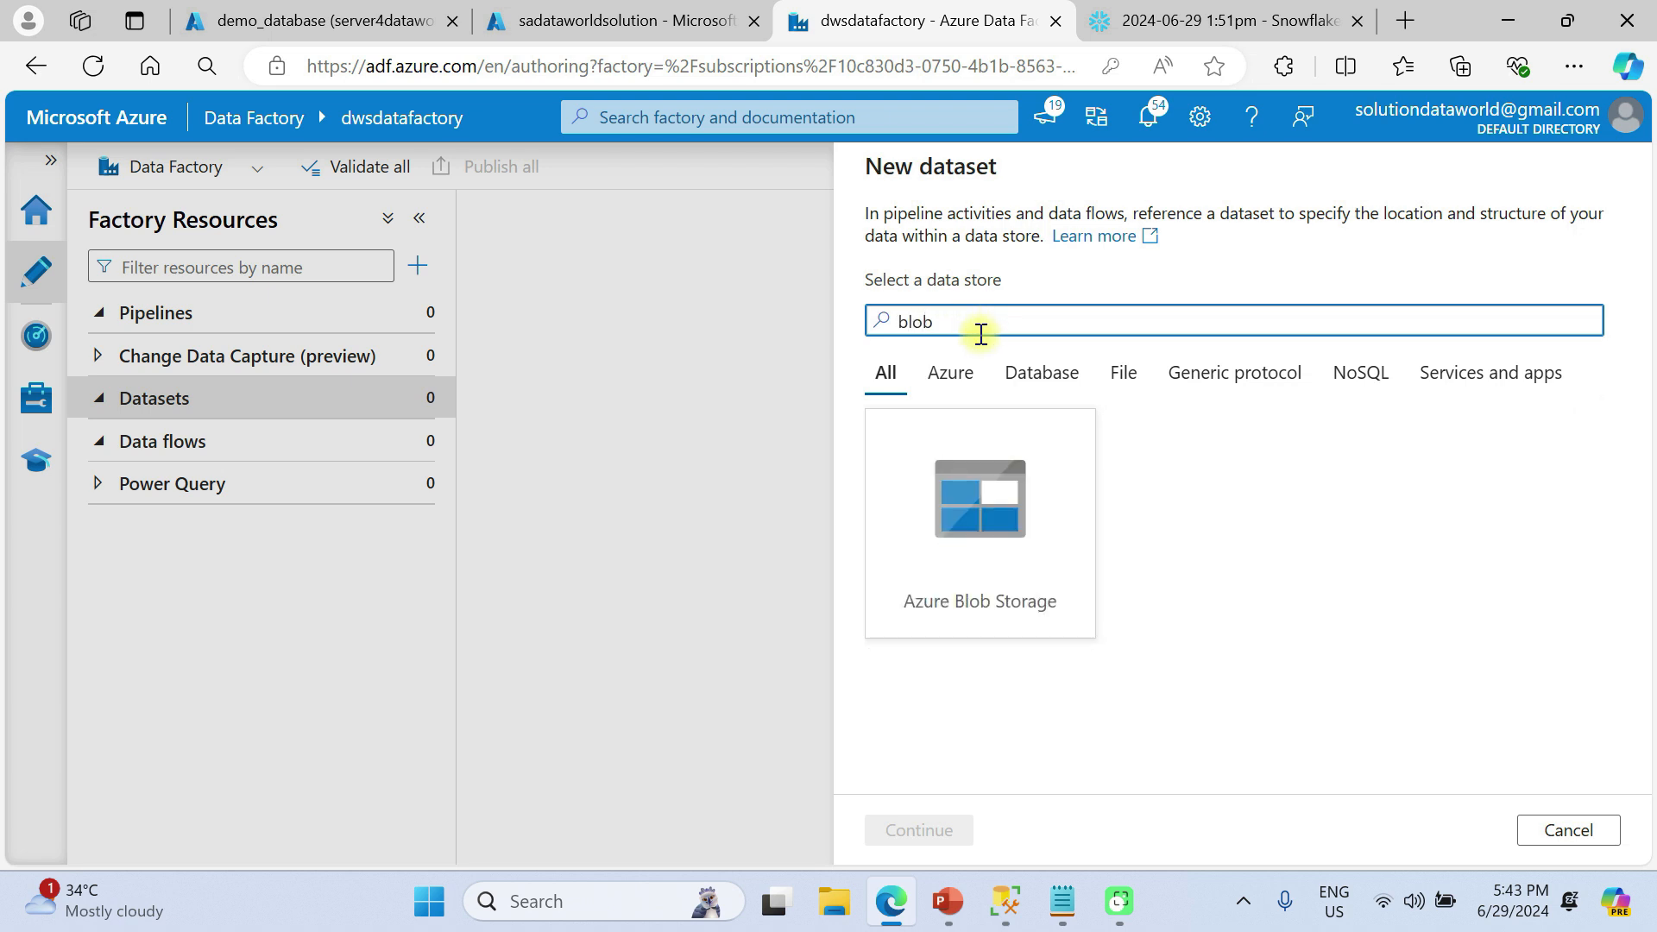
click(997, 511)
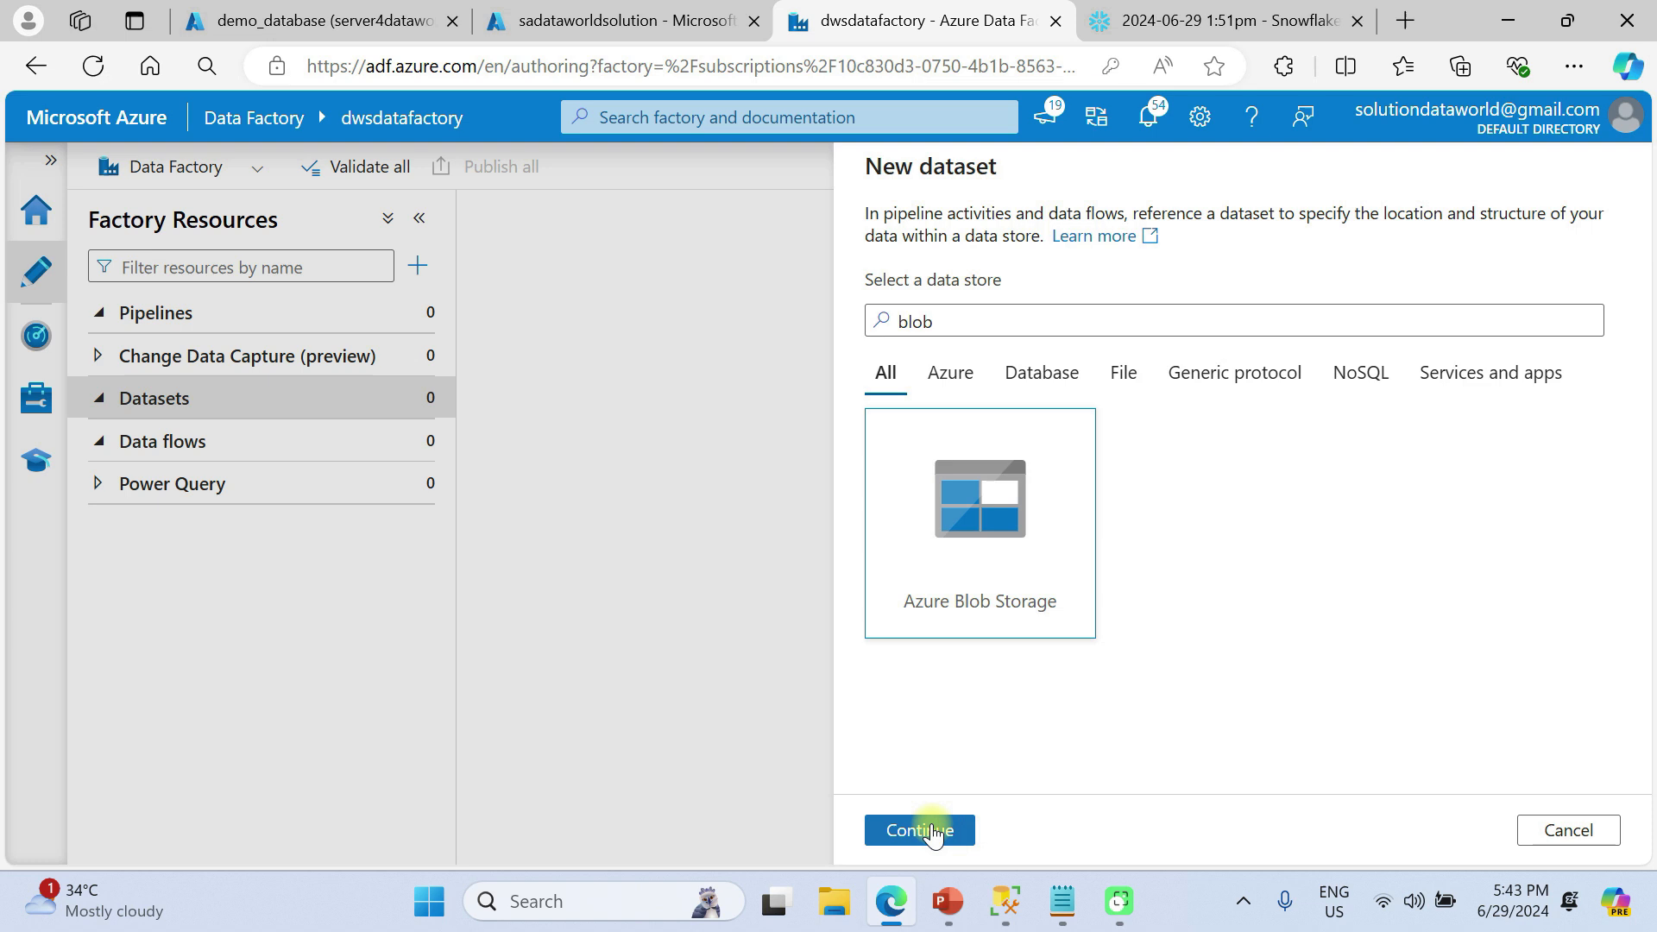
click(928, 831)
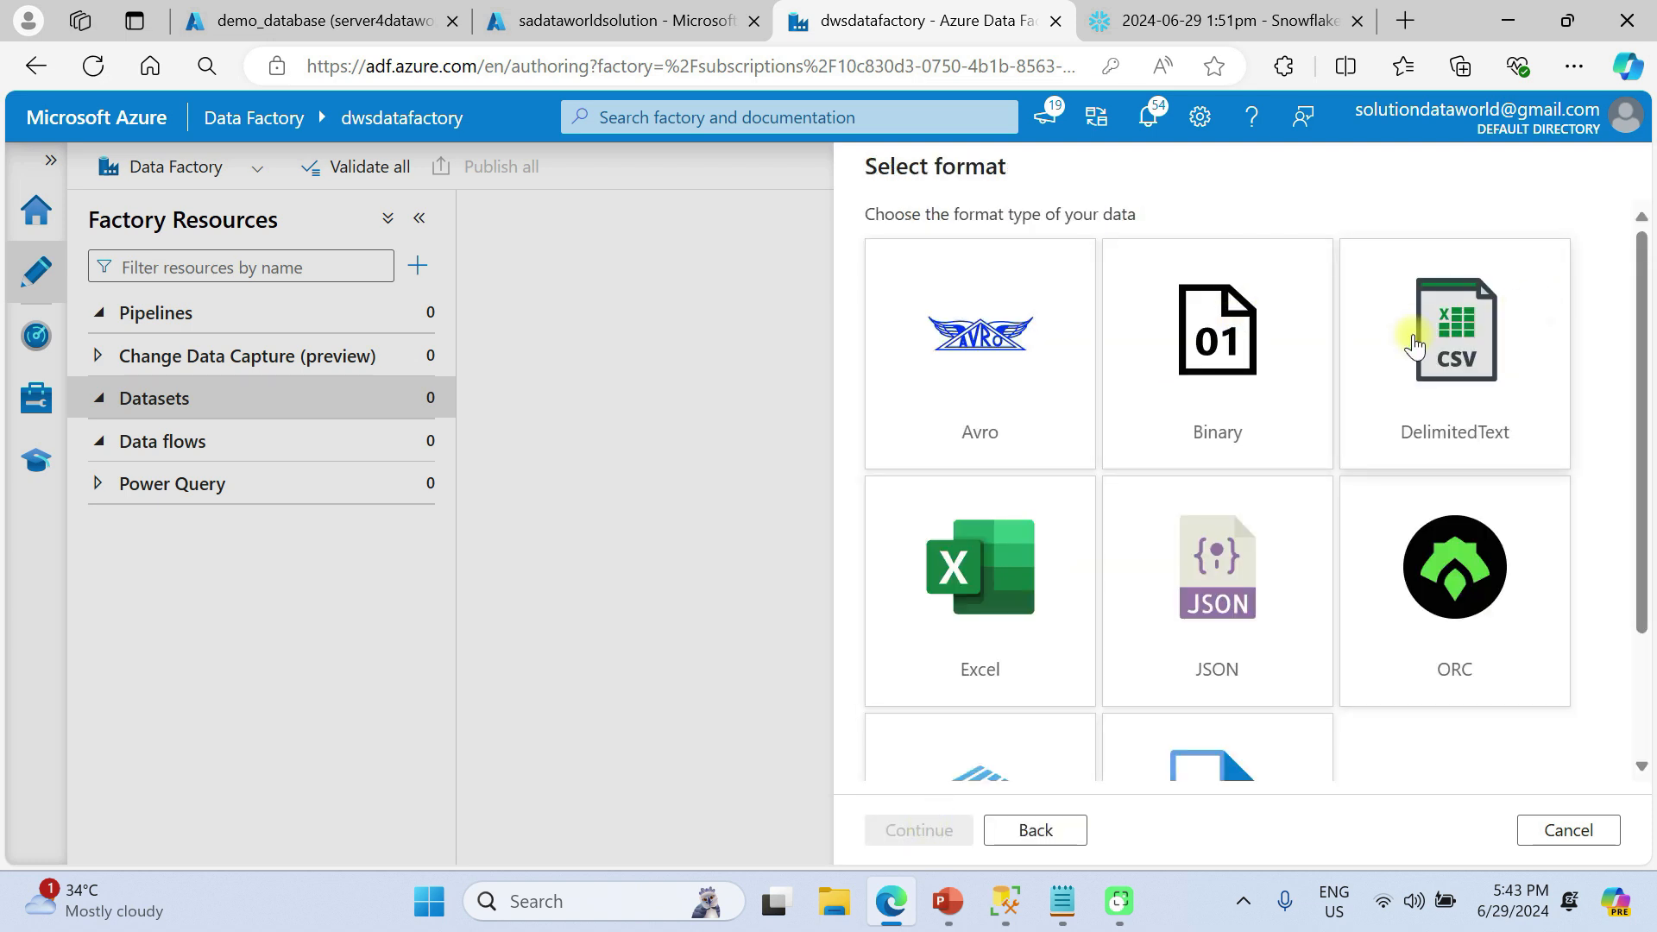
Choose the DelimitedText format and name the dataset ds_customerdata
click(1472, 354)
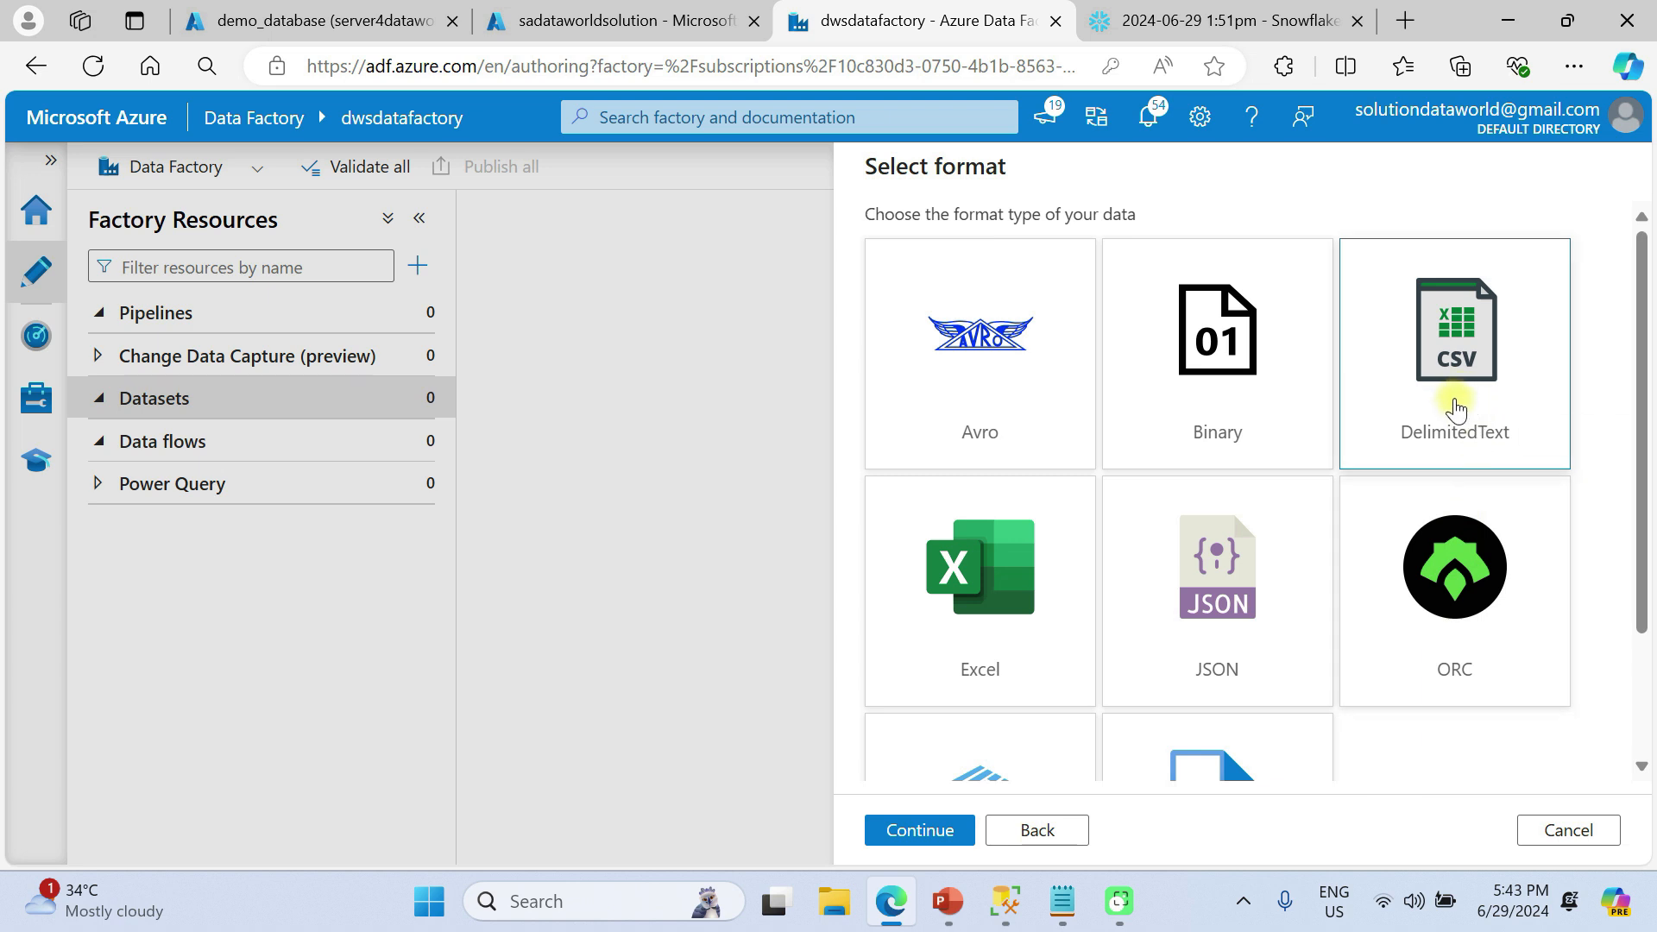
click(938, 832)
click(999, 248)
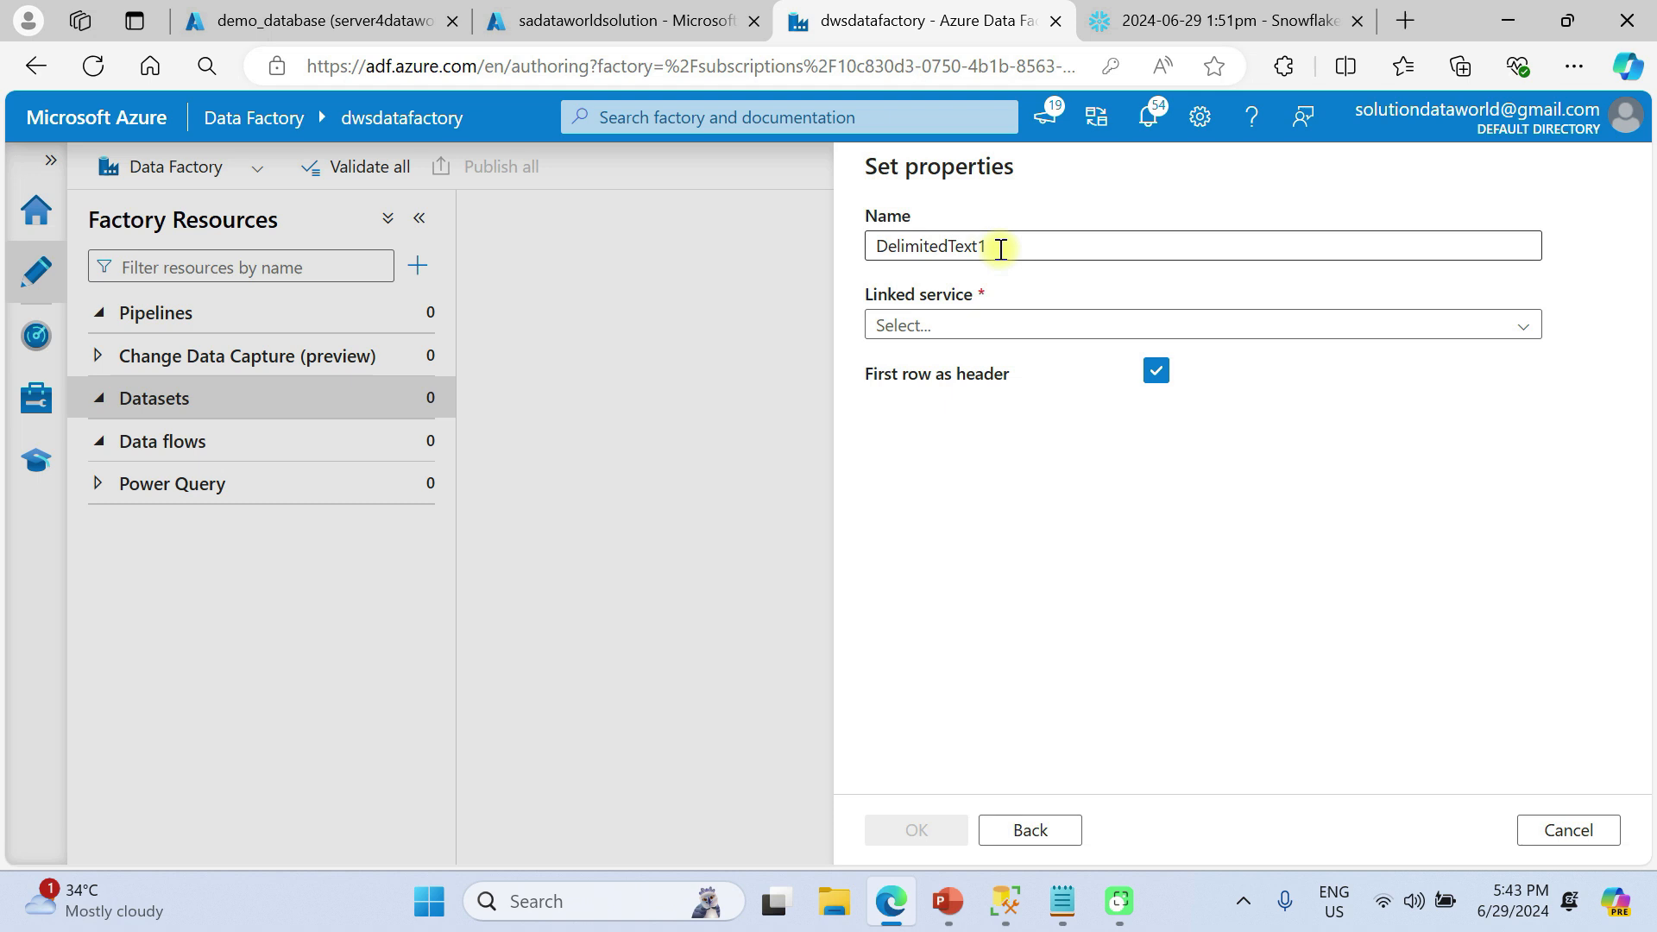
key(ctrl+a)
text(ds)
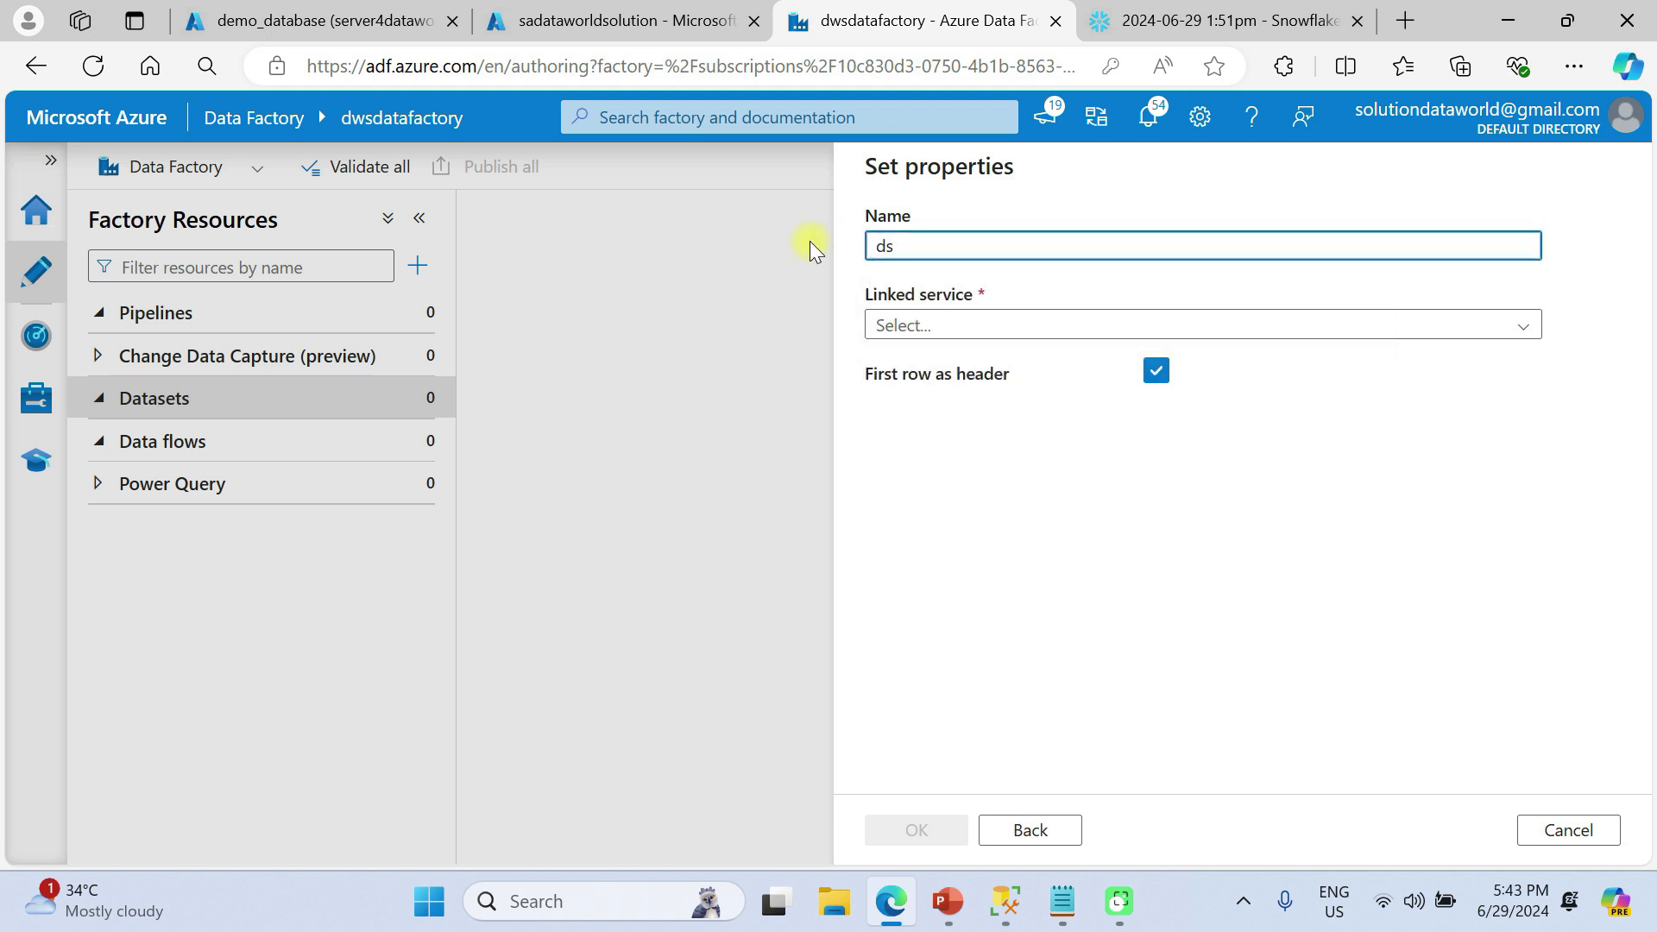
text(_customerdata)
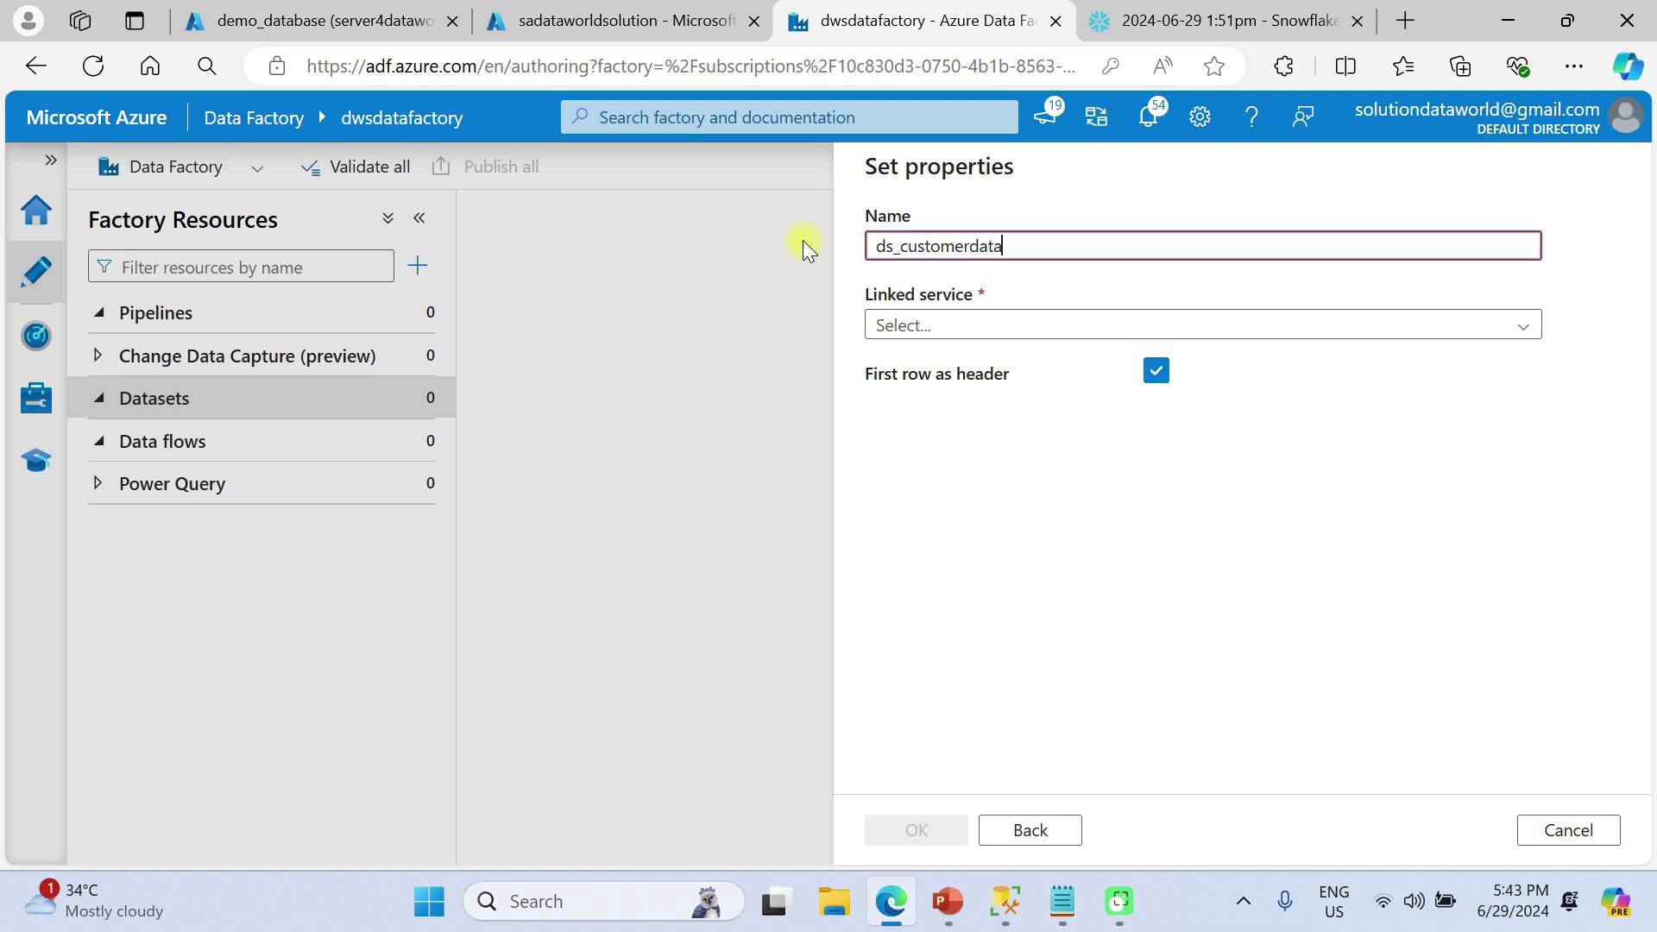
Link it to ls_blobservice with file path rowfiledata/Customer Data 1.csv and create the dataset
click(957, 327)
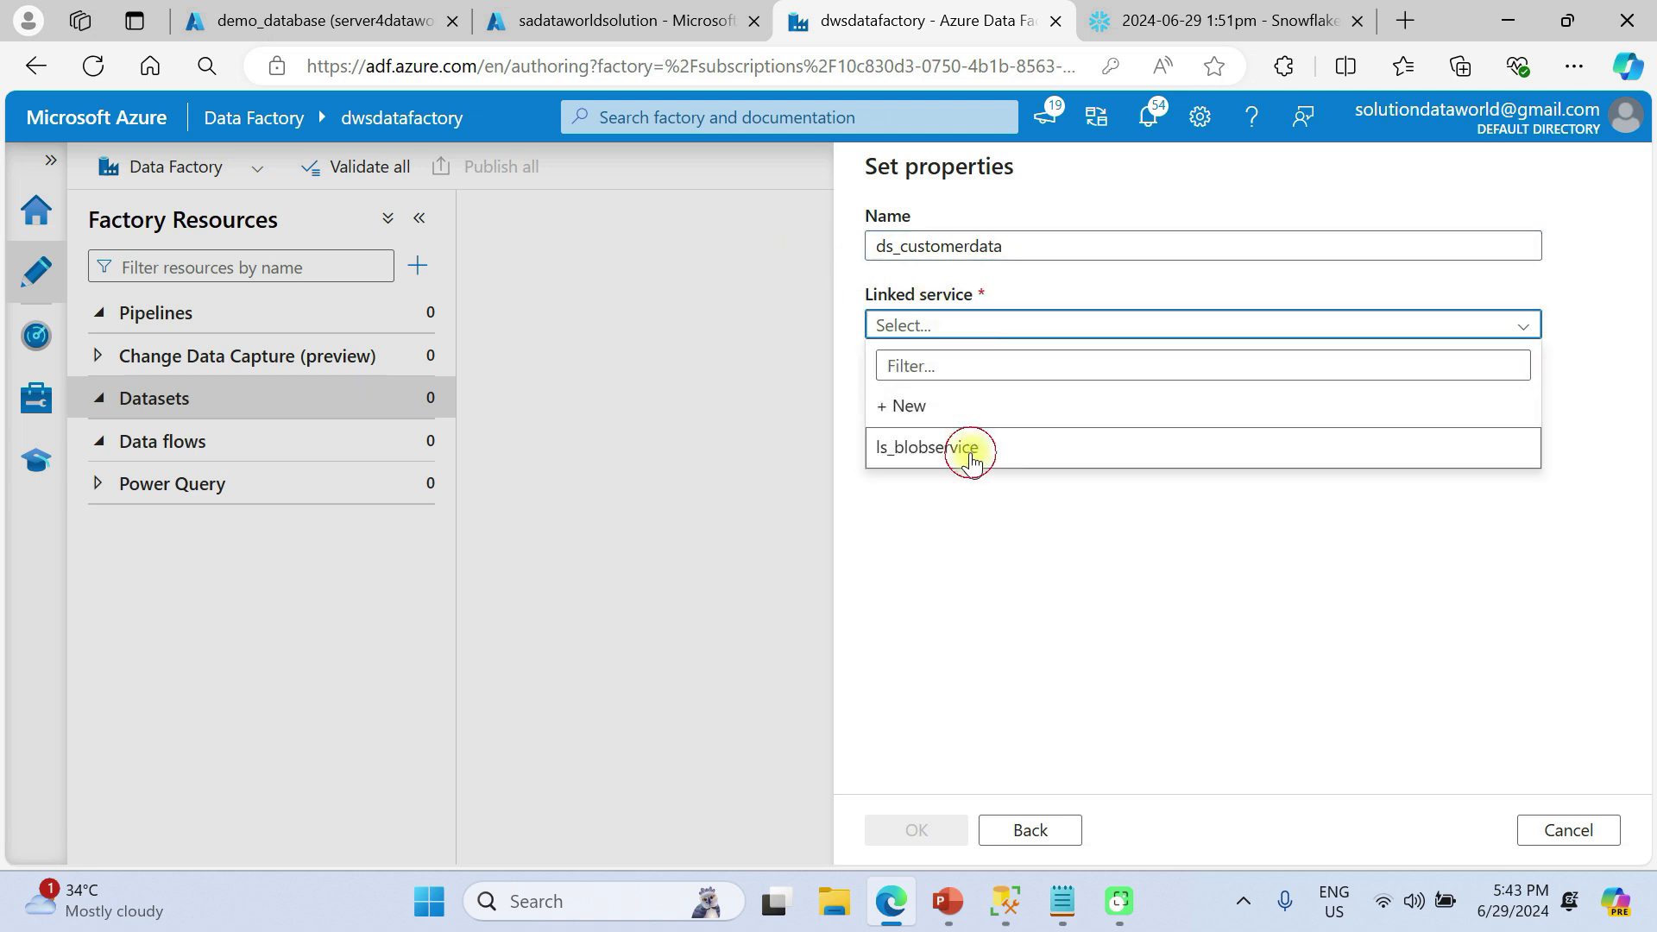
click(970, 451)
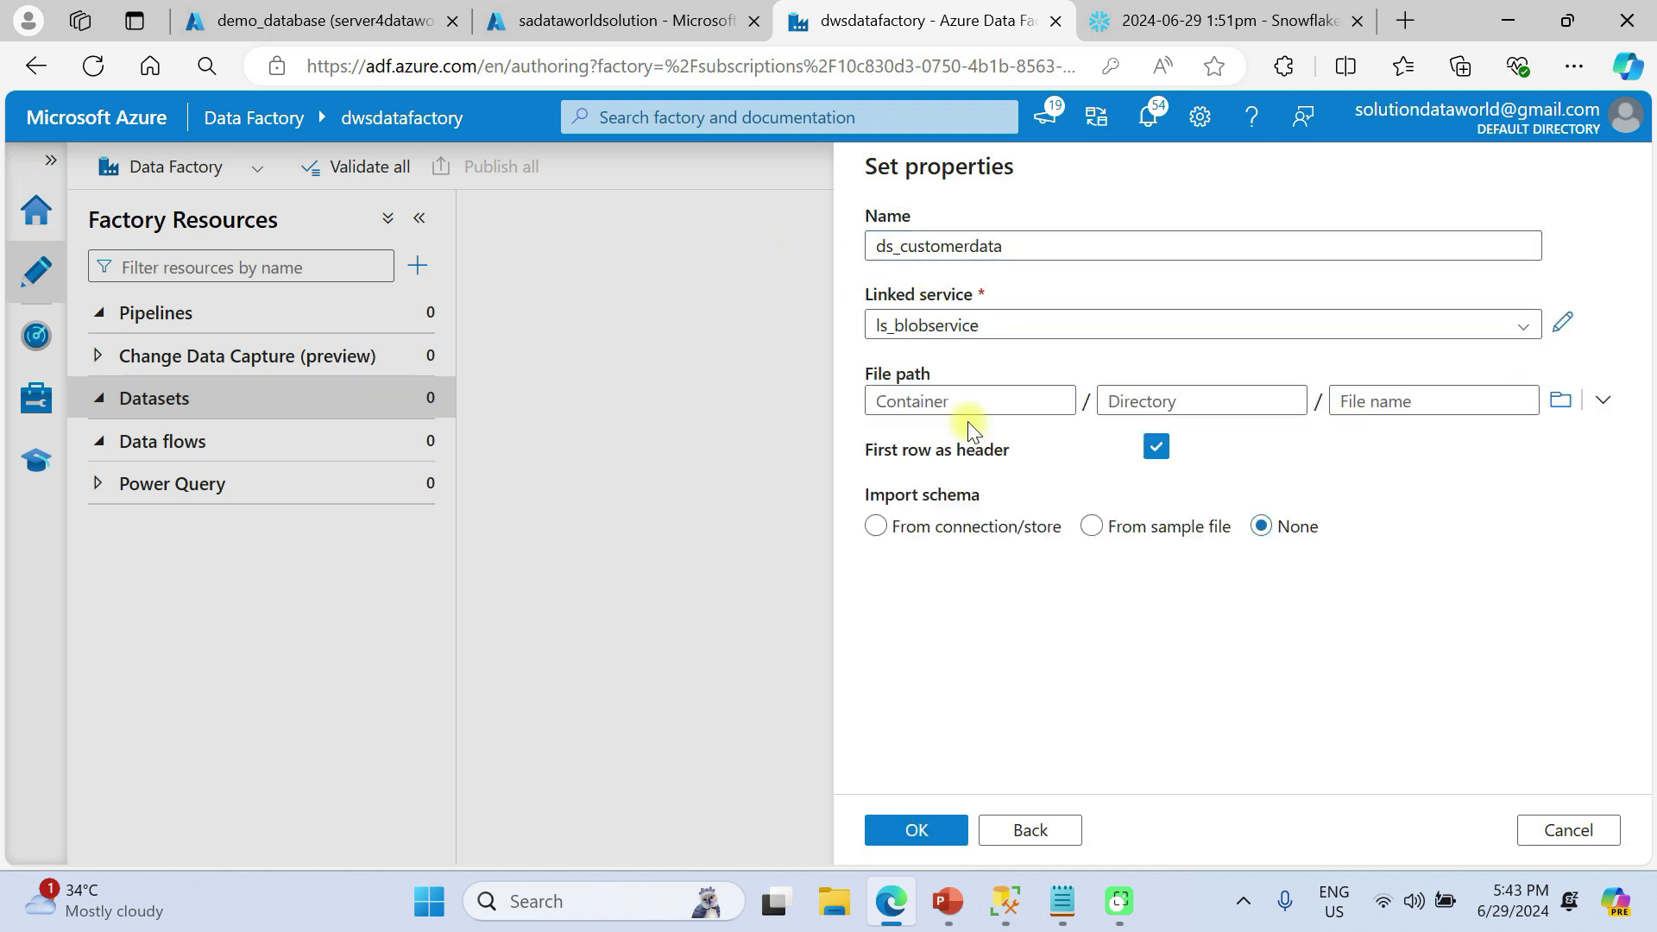
click(1553, 402)
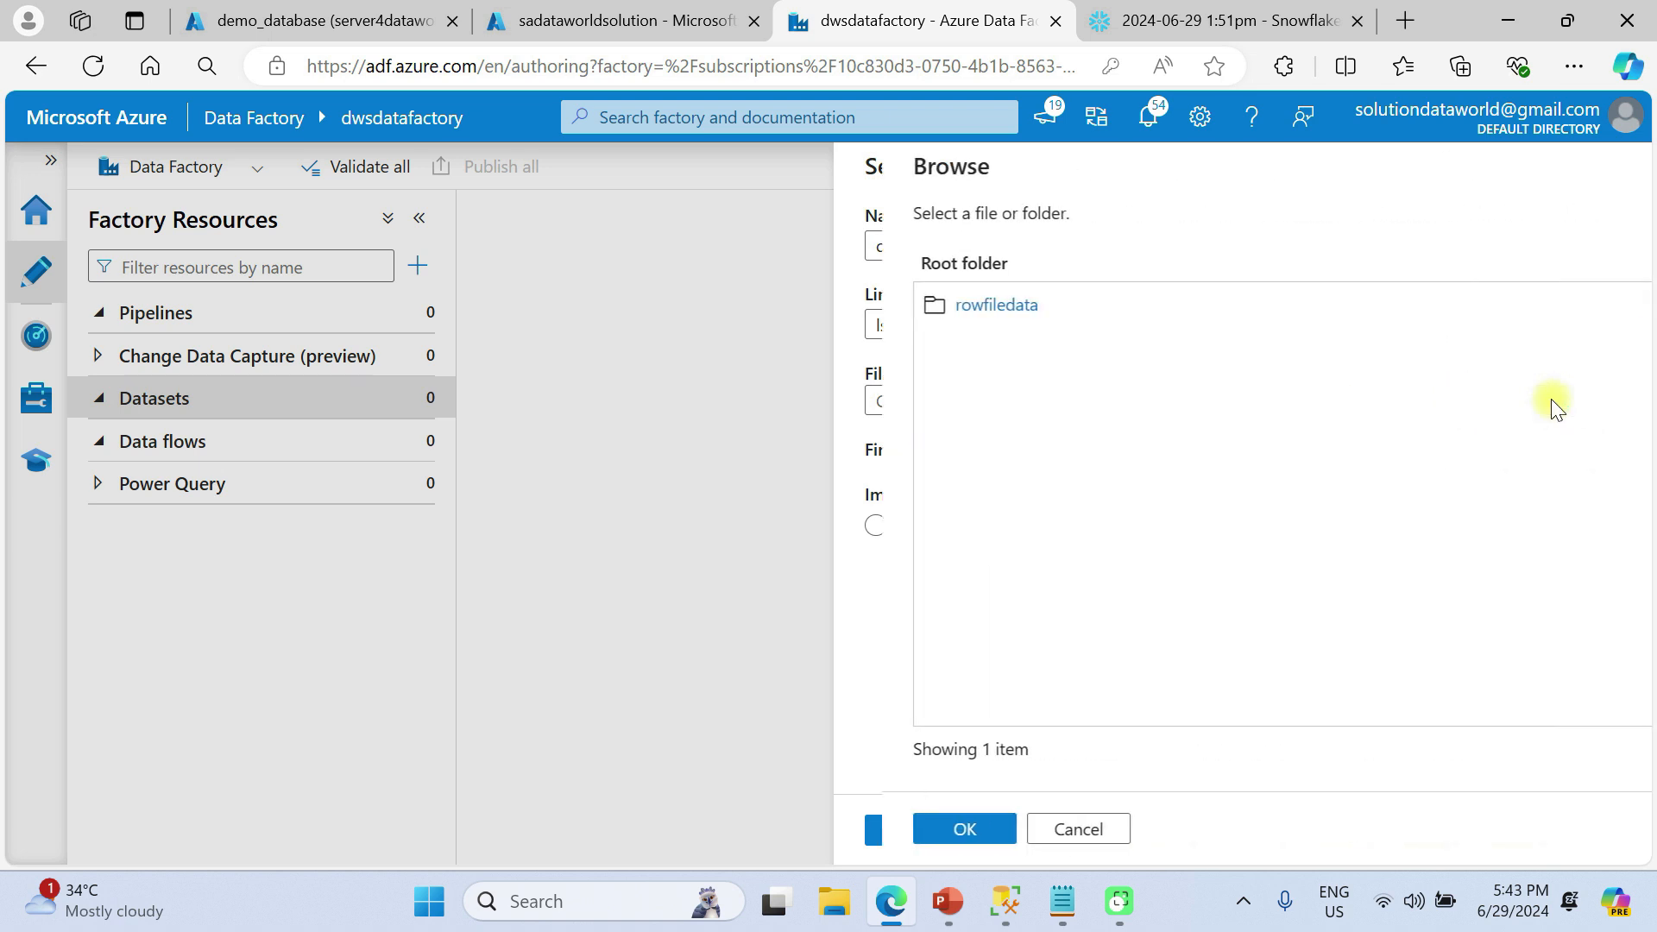
click(946, 304)
click(950, 301)
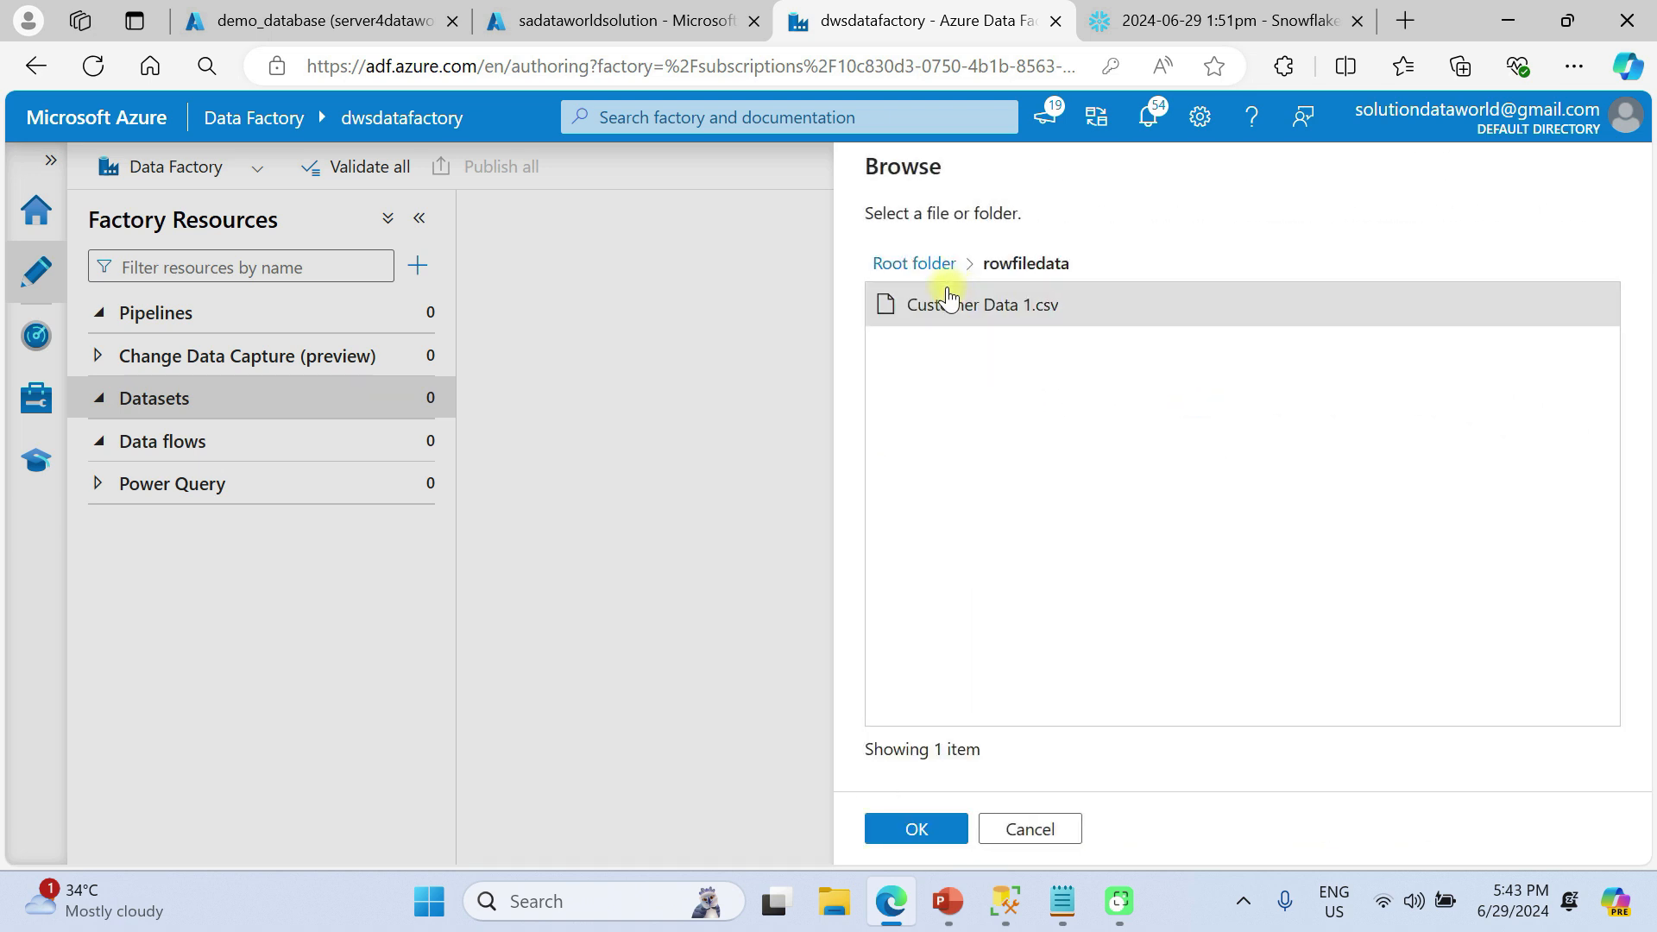
click(917, 830)
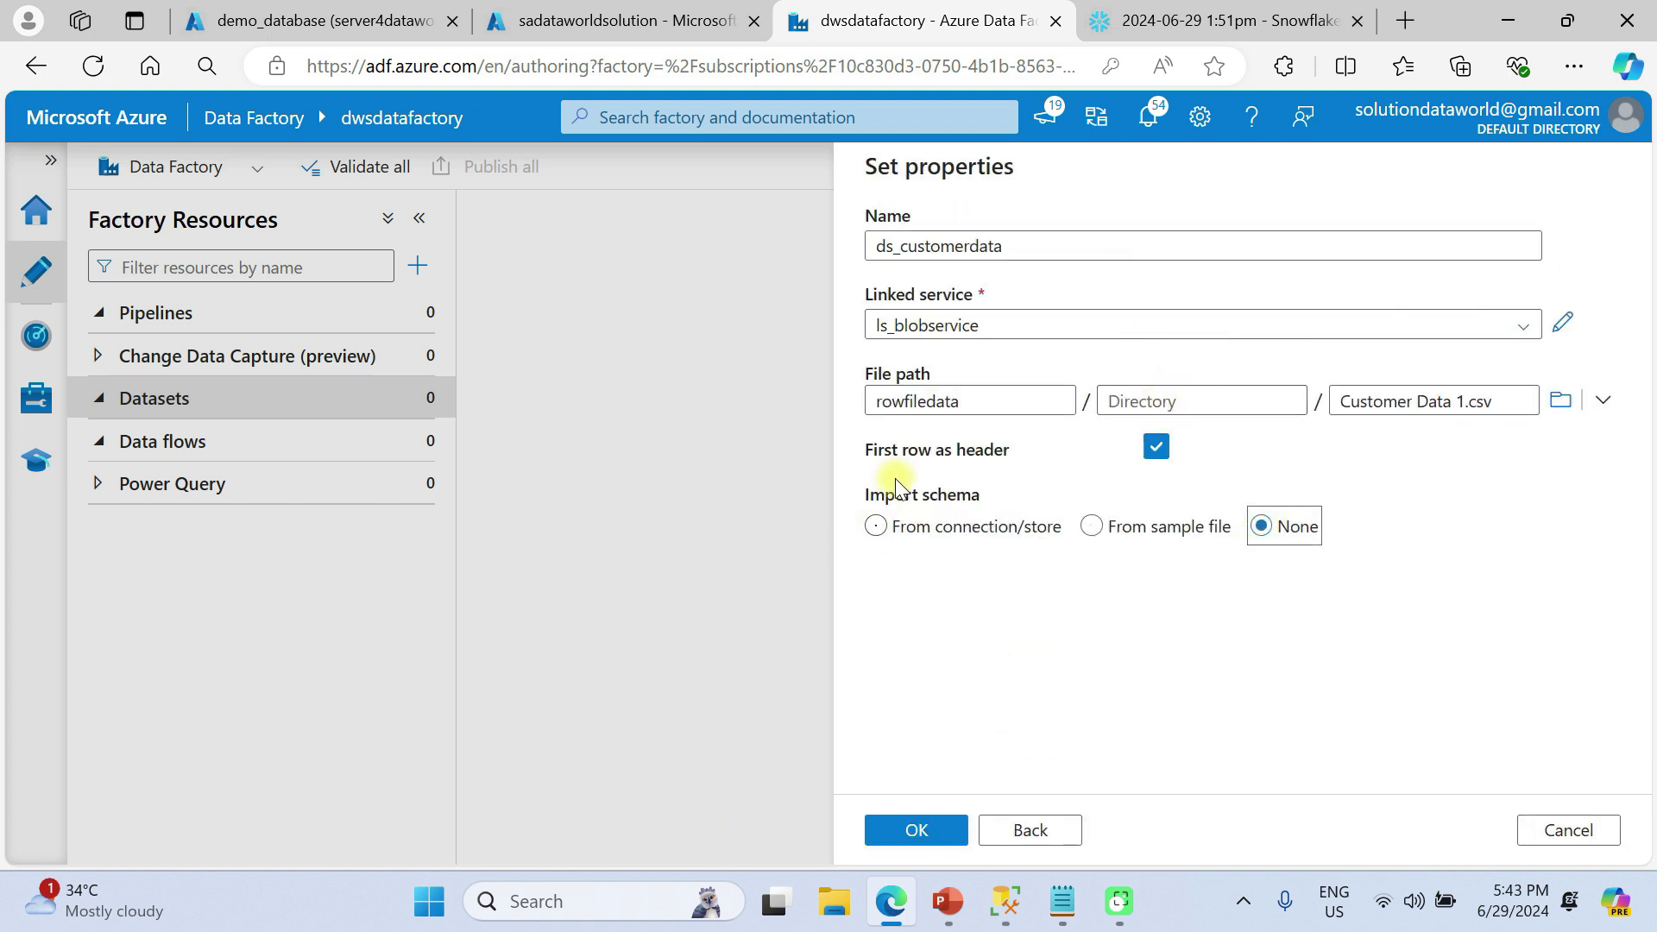
click(899, 832)
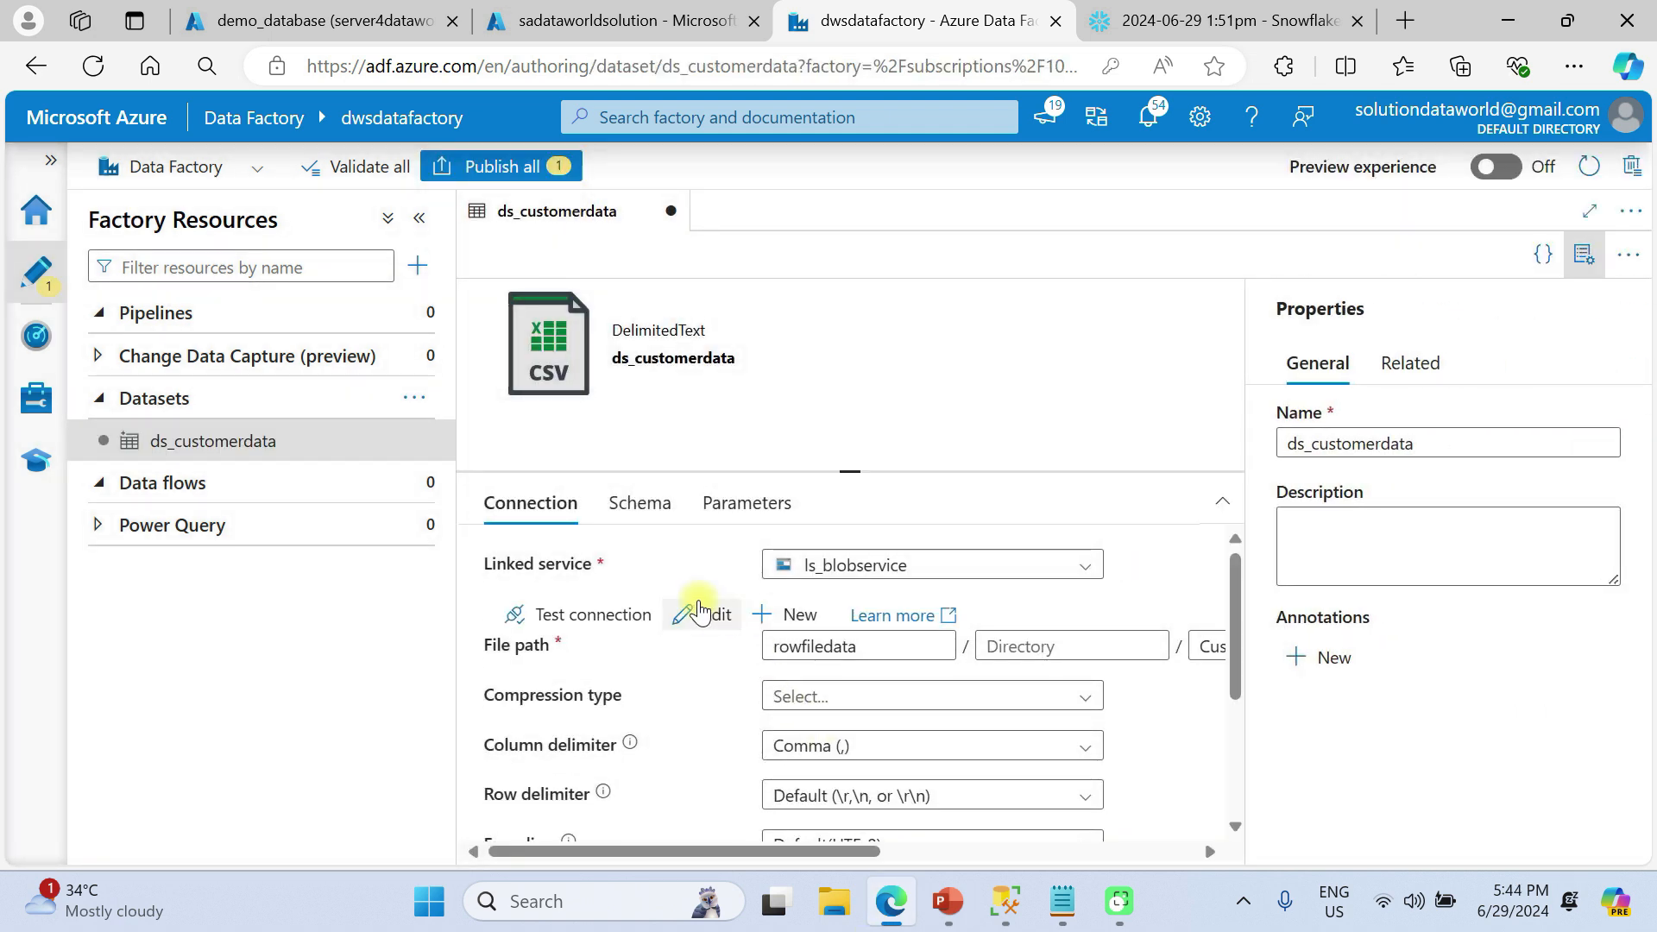
Test the ds_customerdata connection and review its comma delimiter and header-row settings
click(619, 616)
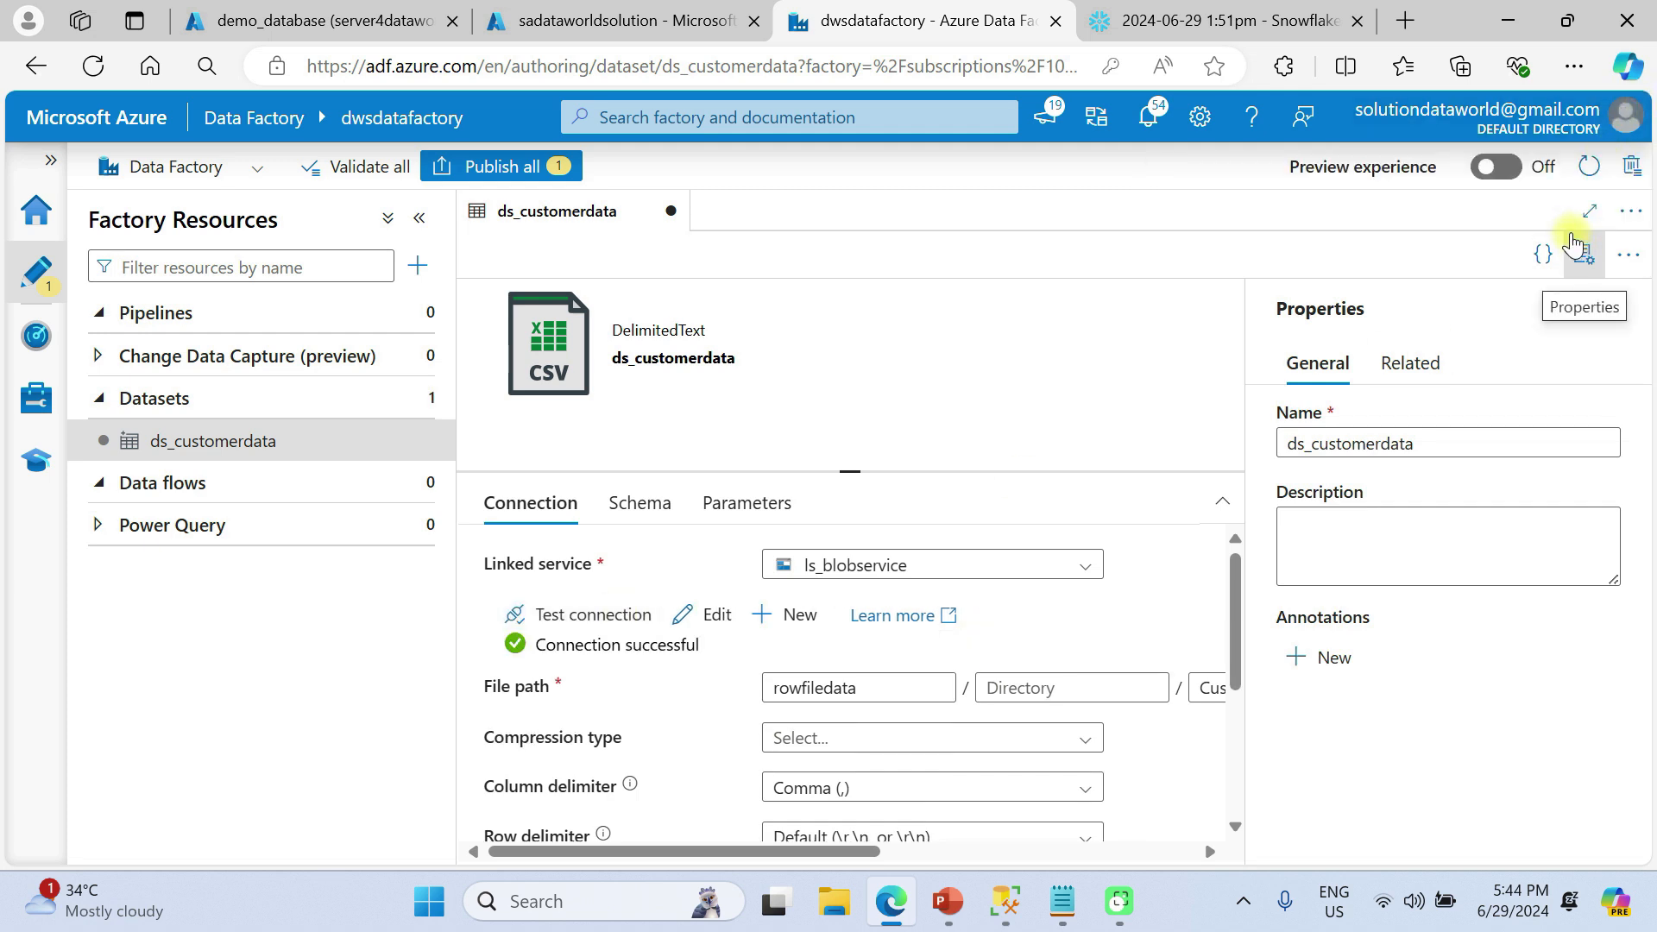
click(1574, 248)
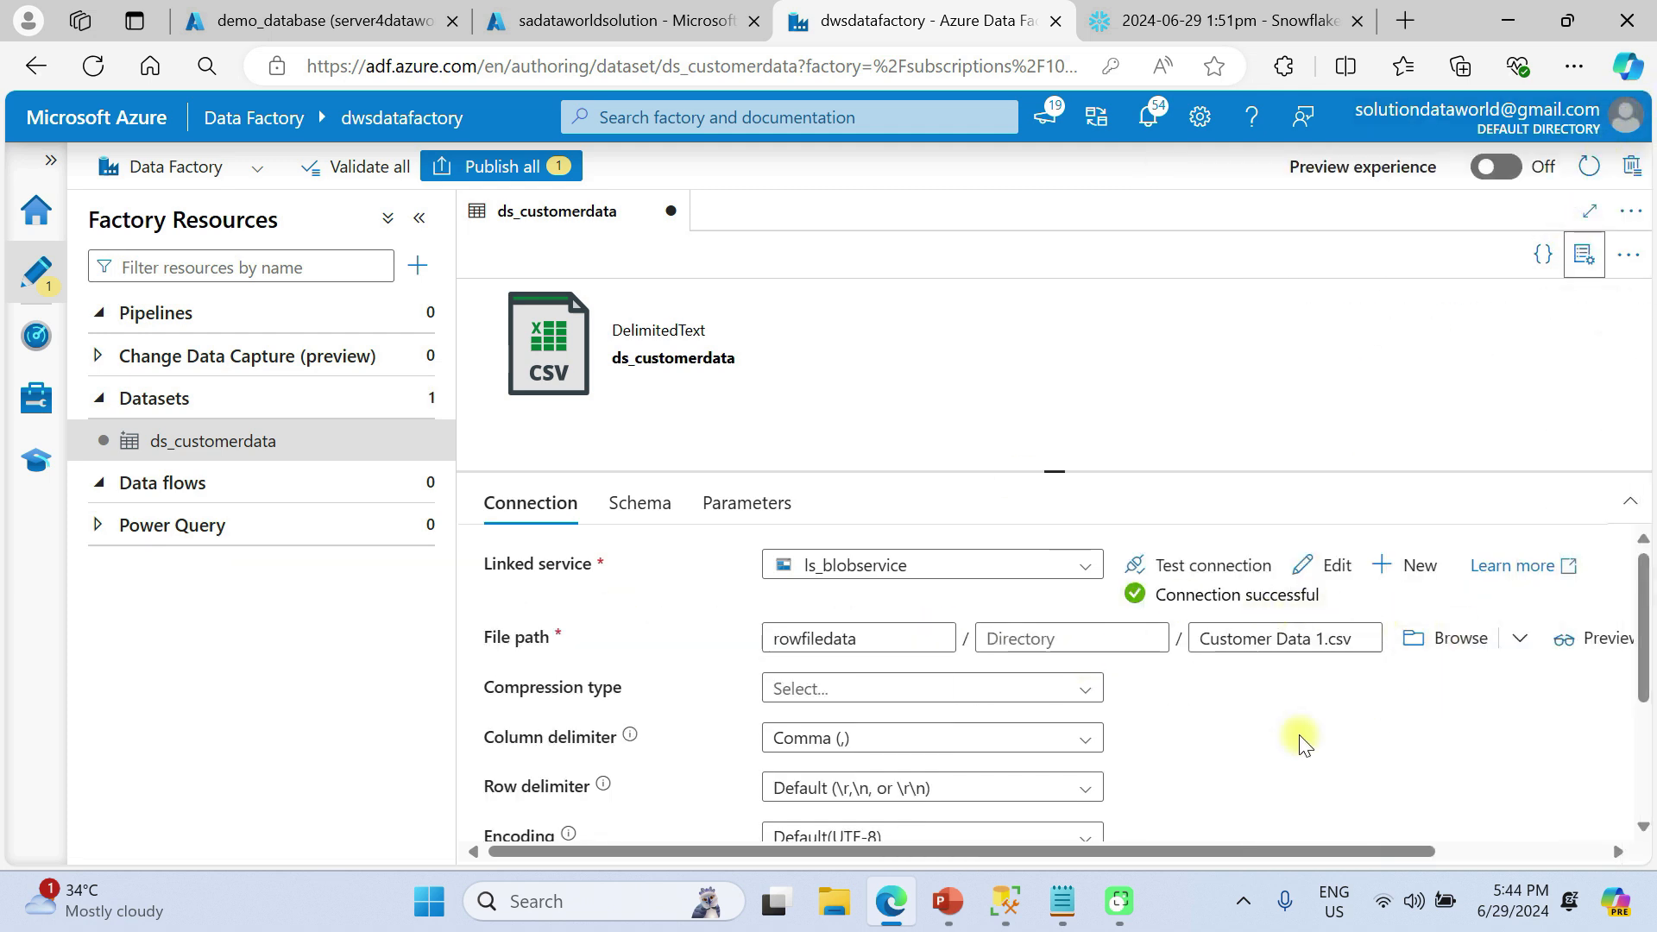
scroll(1305, 741, down, 3)
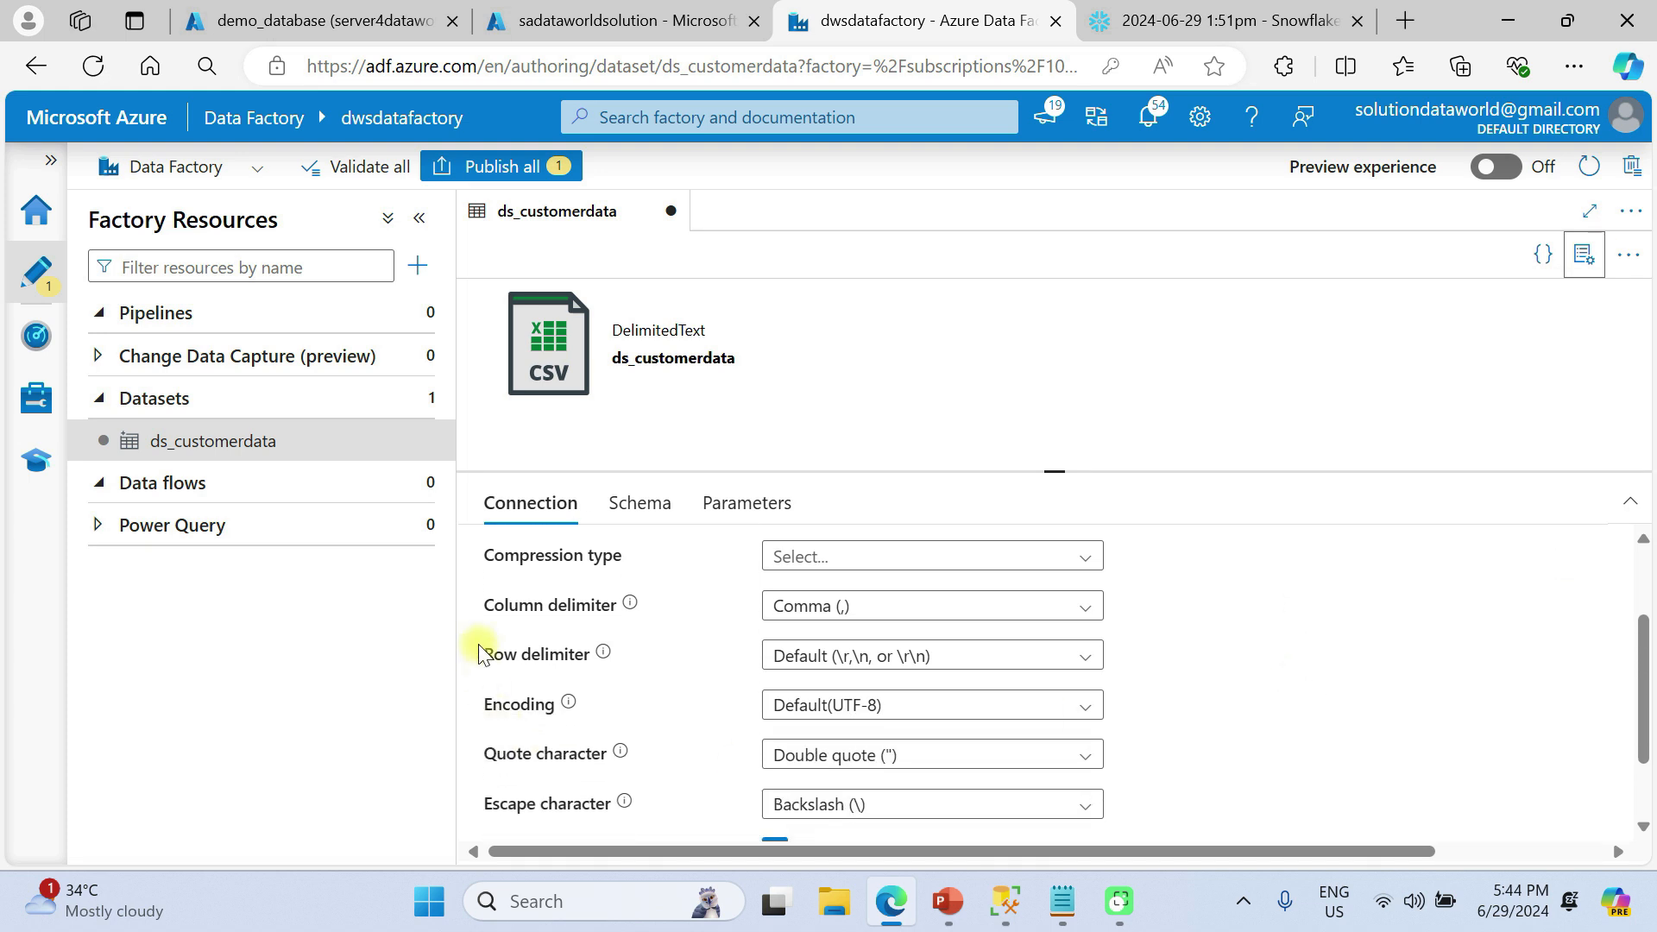
scroll(680, 673, down, 2)
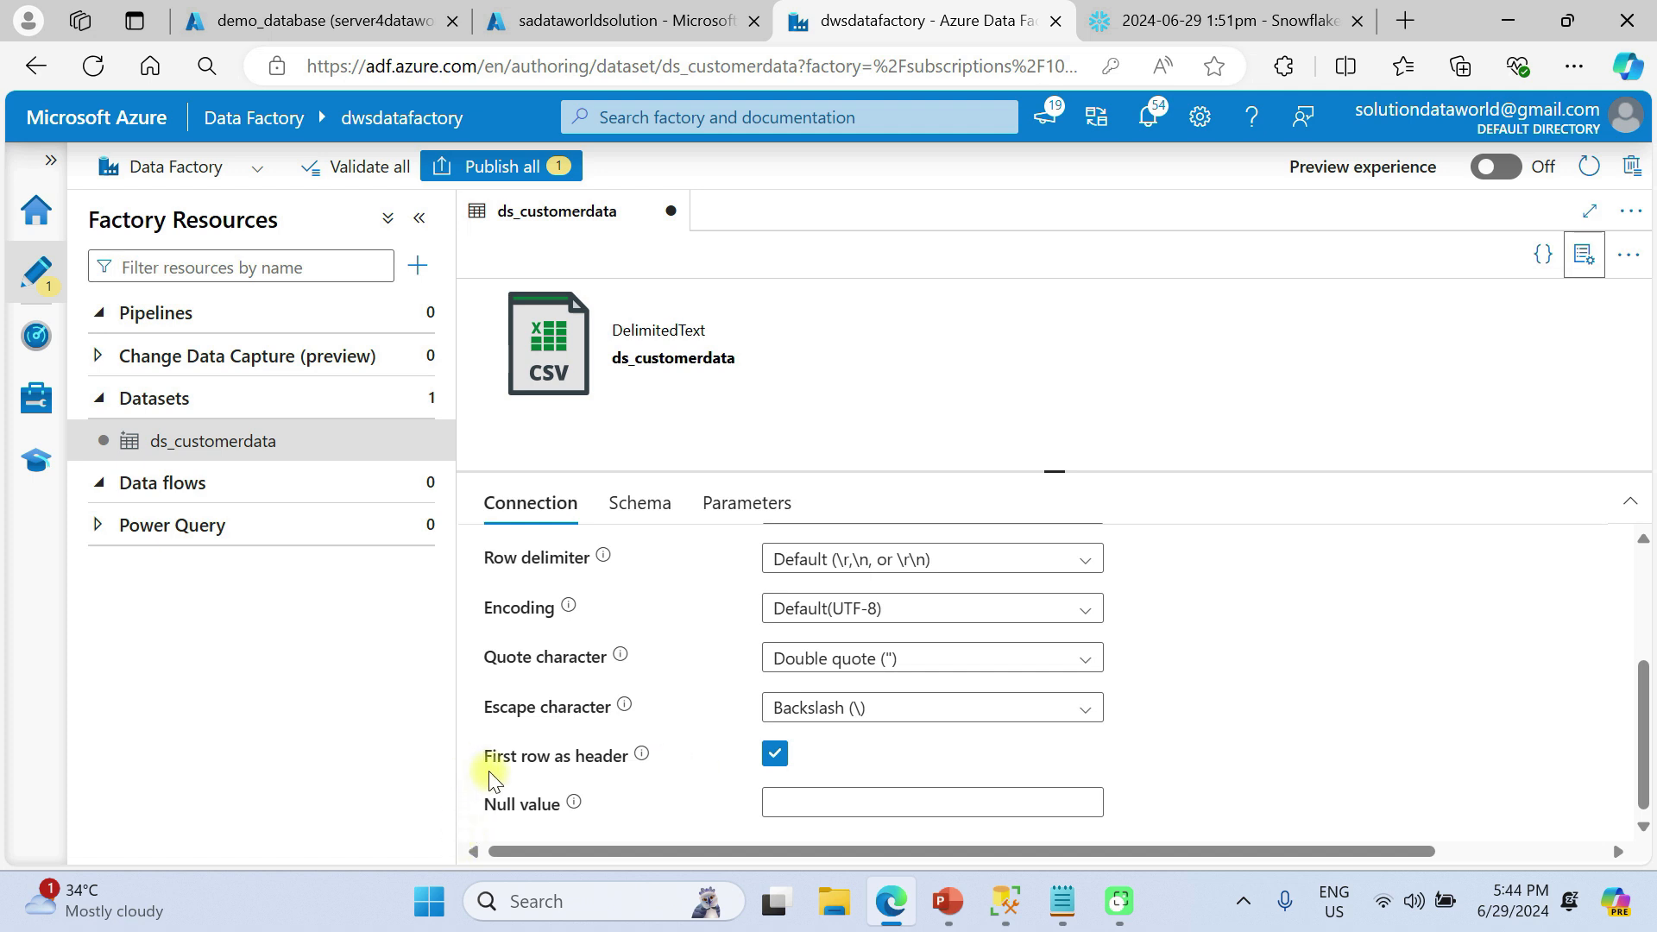
click(635, 509)
Import CustomerID, CSV_CustomerName, CSV_CustomerProductQuantity and CSV_CustomerAmount as String columns from the connected file
click(602, 569)
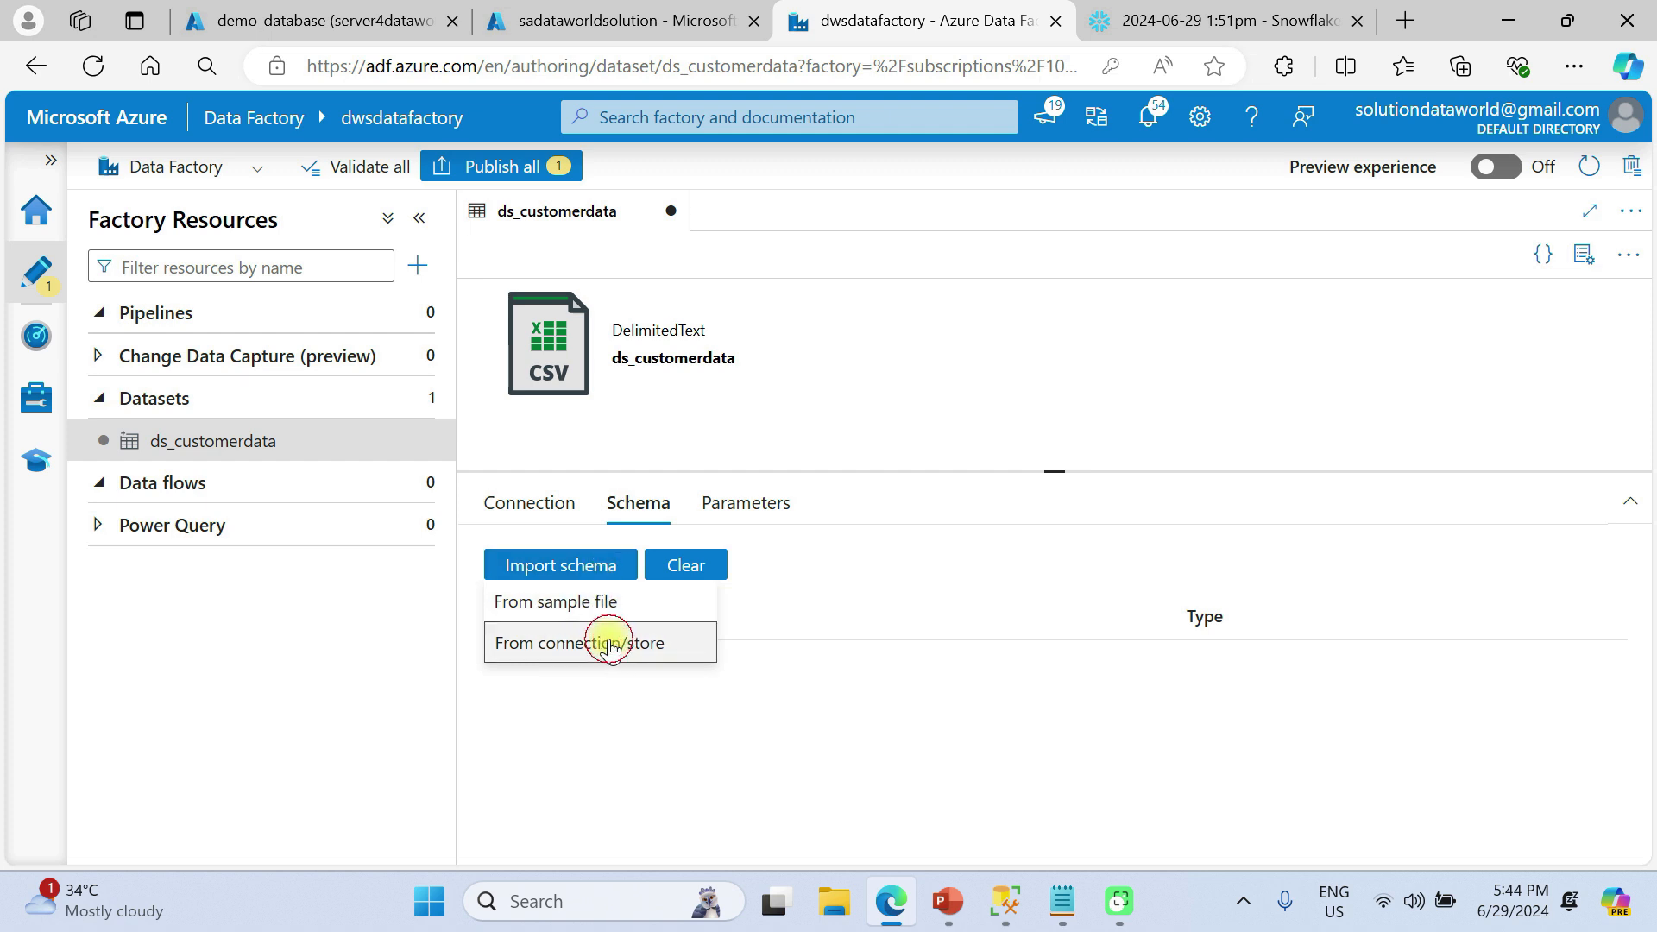
click(610, 644)
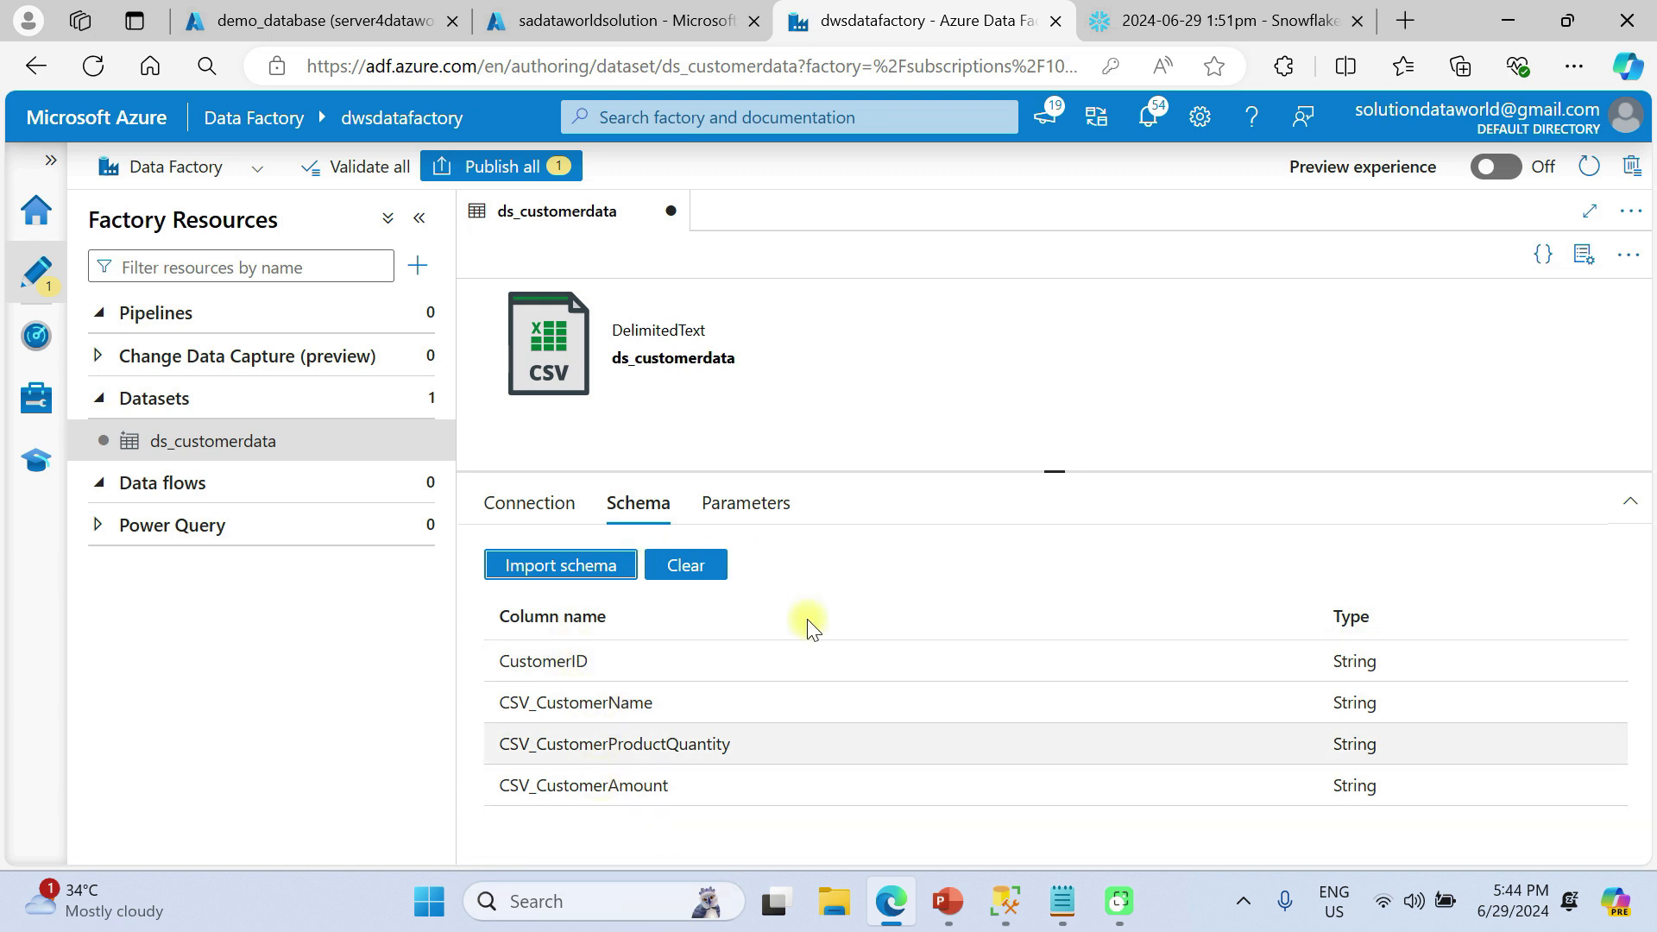
click(763, 520)
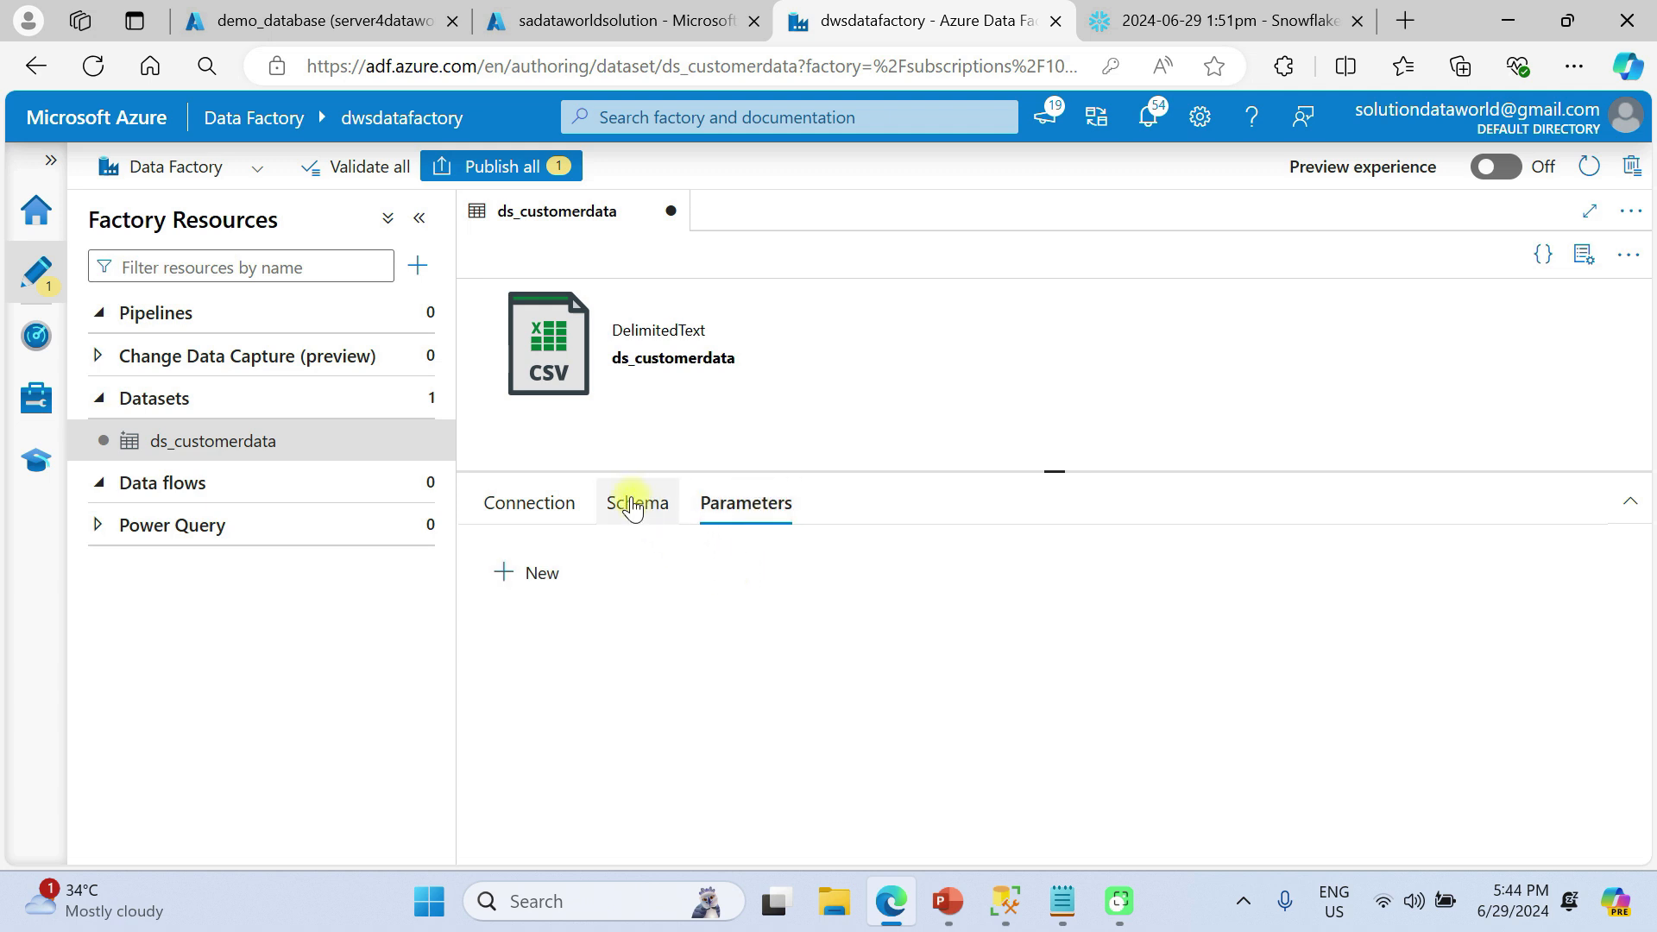
click(635, 505)
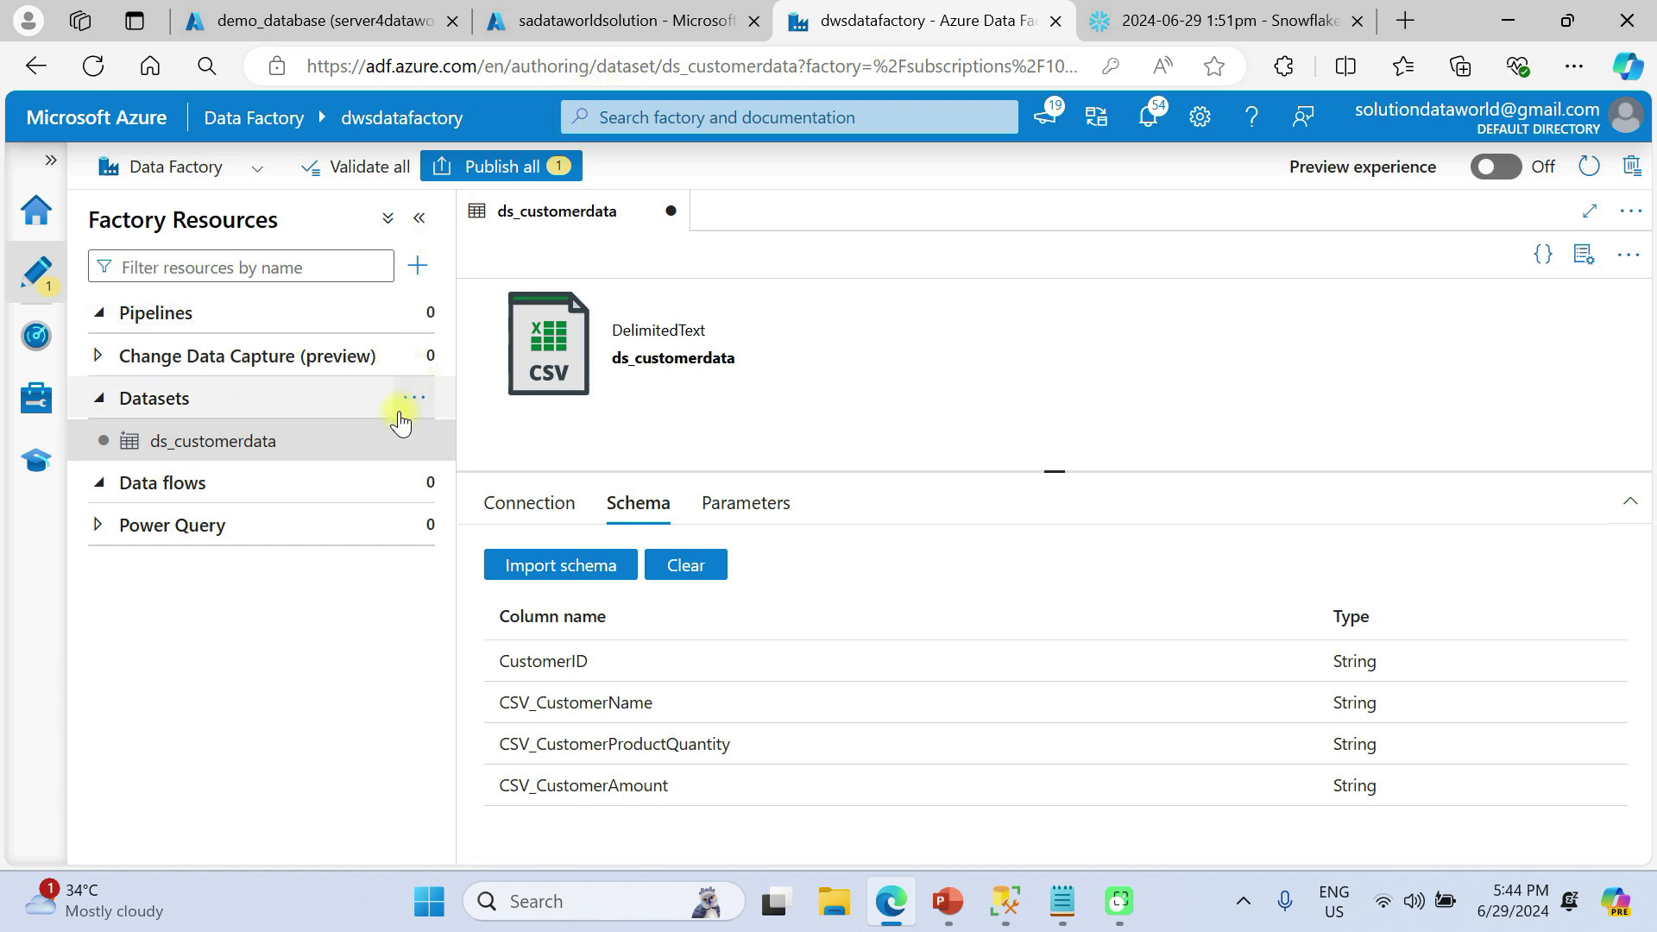
Start a new dataset with Azure SQL Database as its data store
click(417, 399)
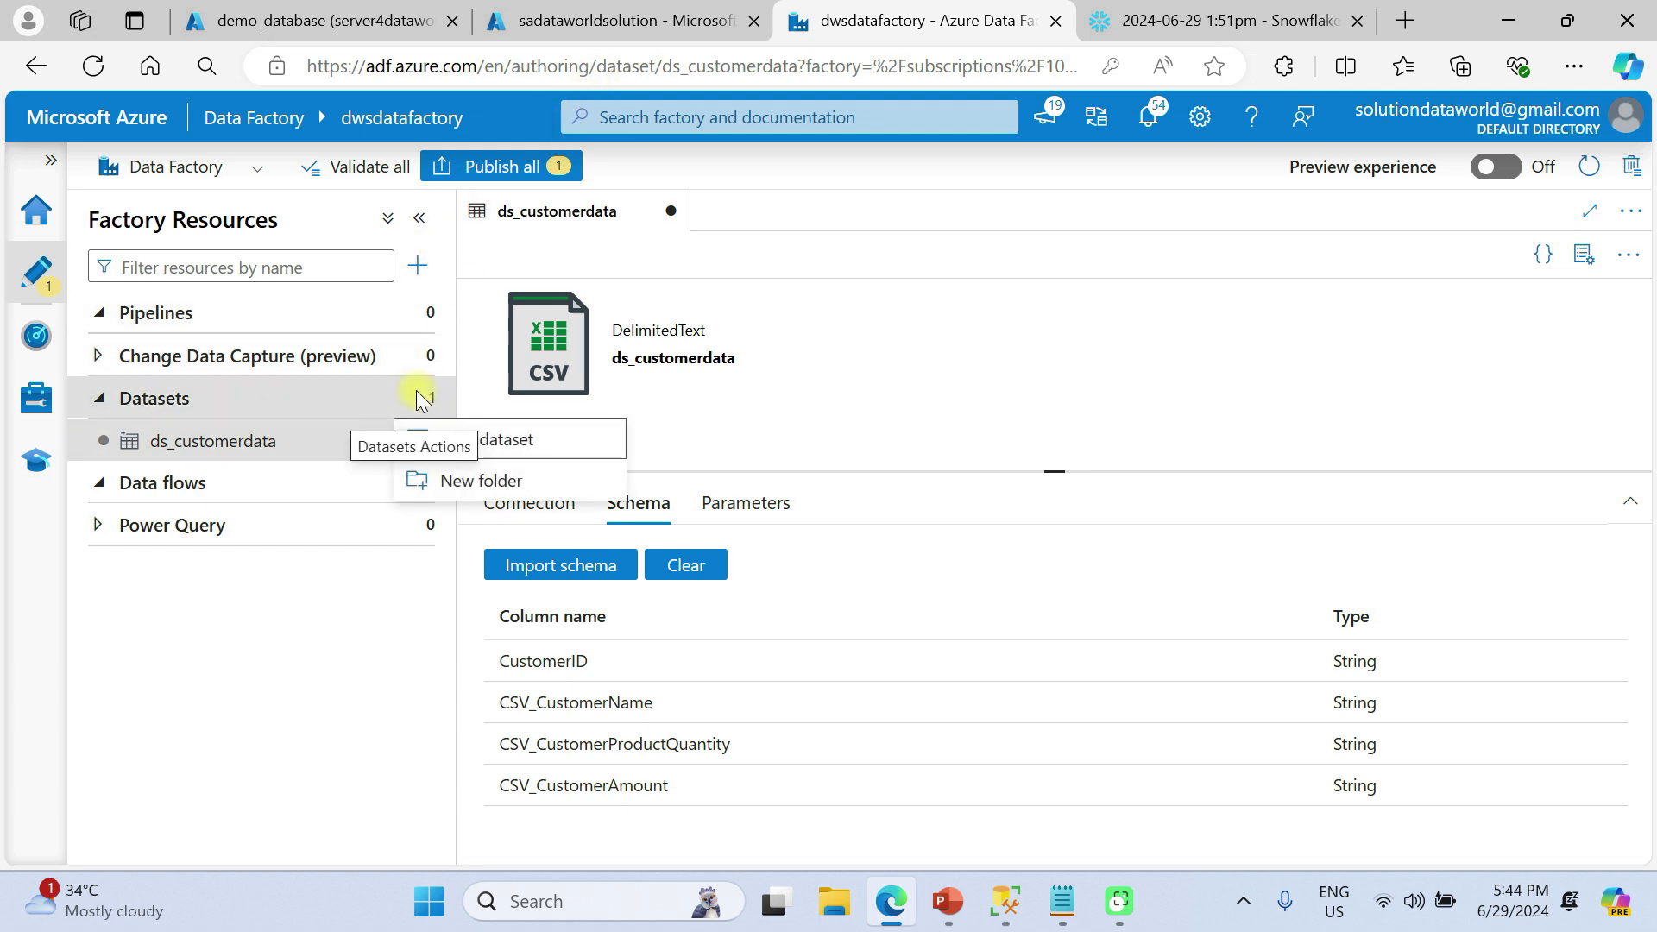
click(507, 440)
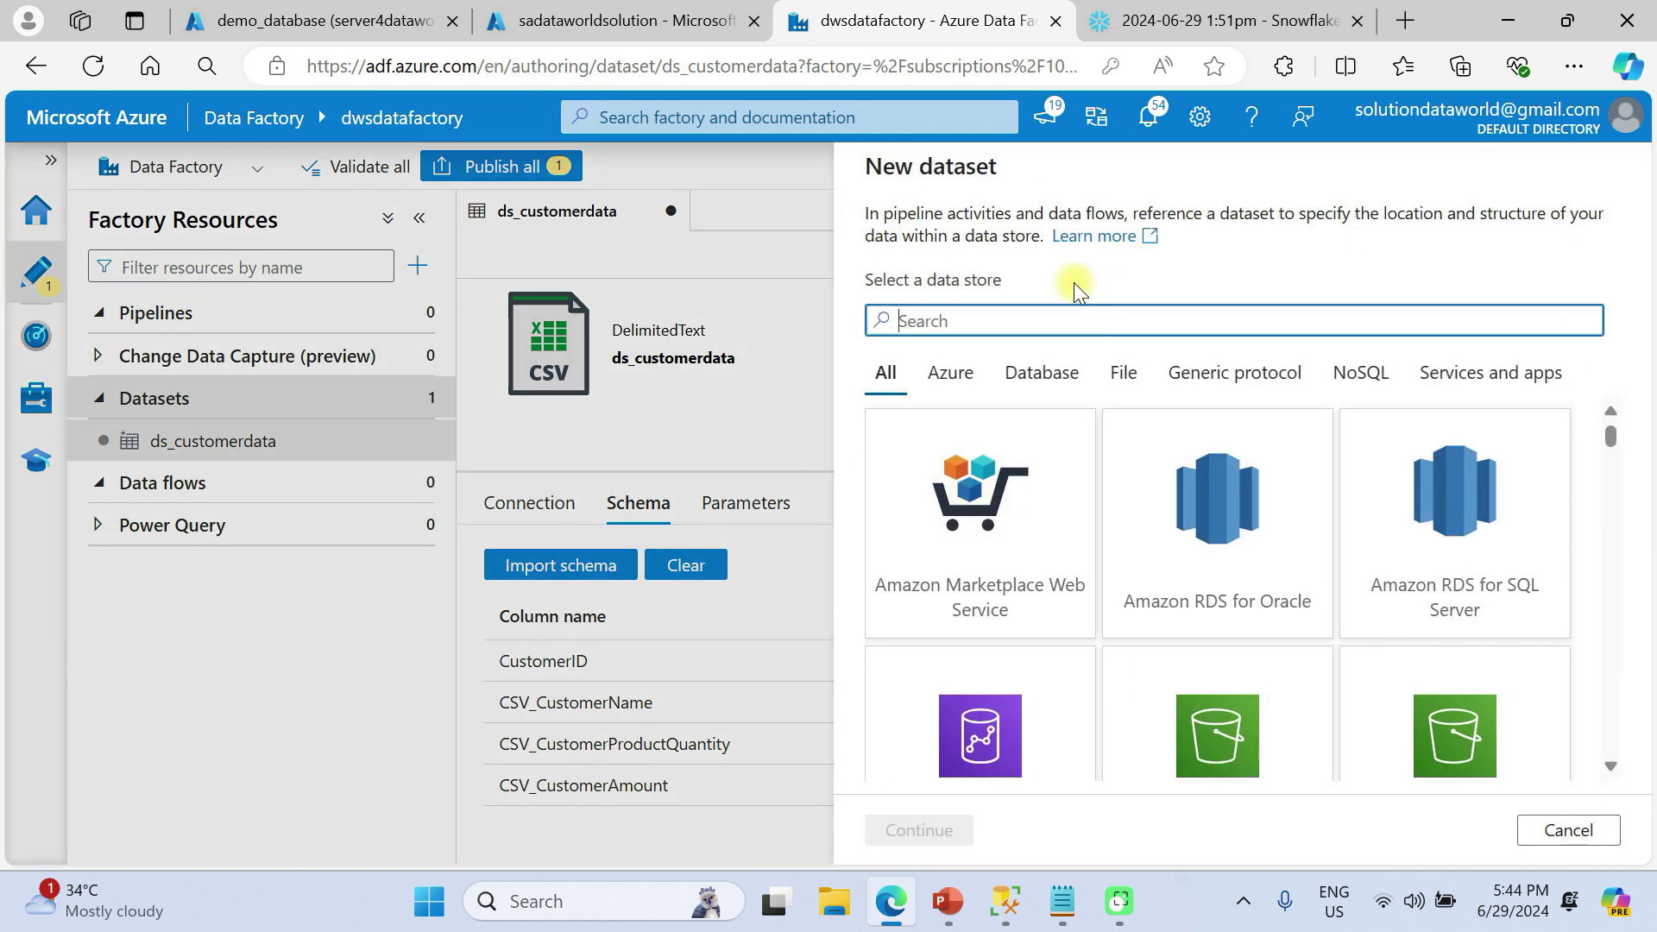
text(azuresq)
key(BackSpace)
key(BackSpace)
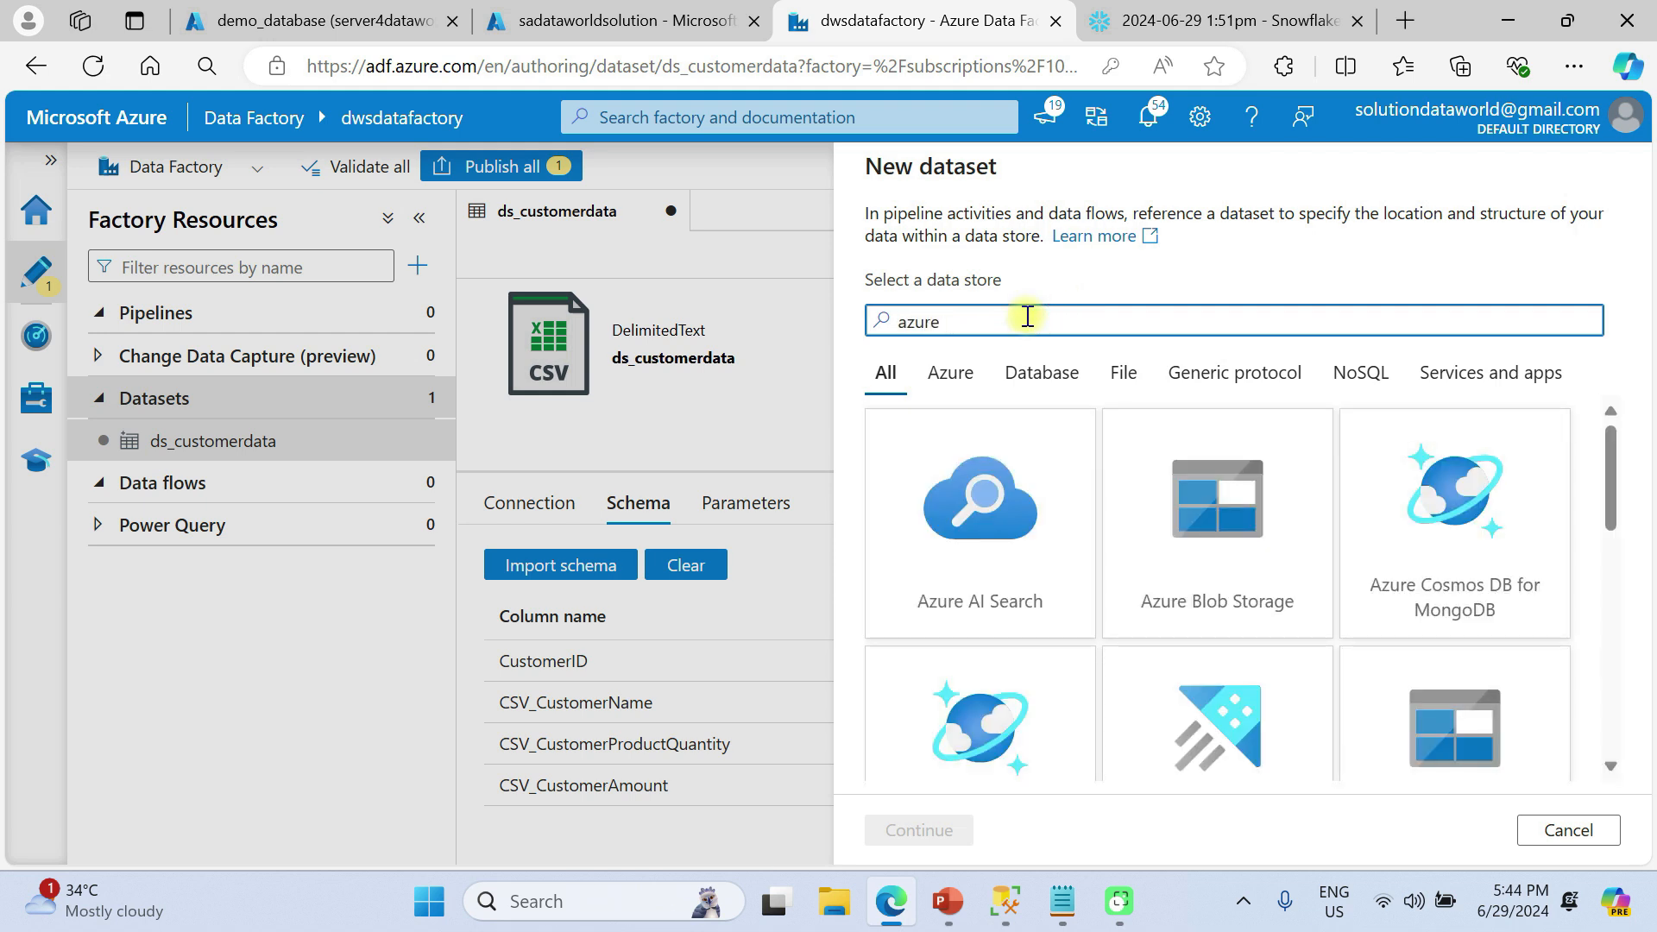
text(sql)
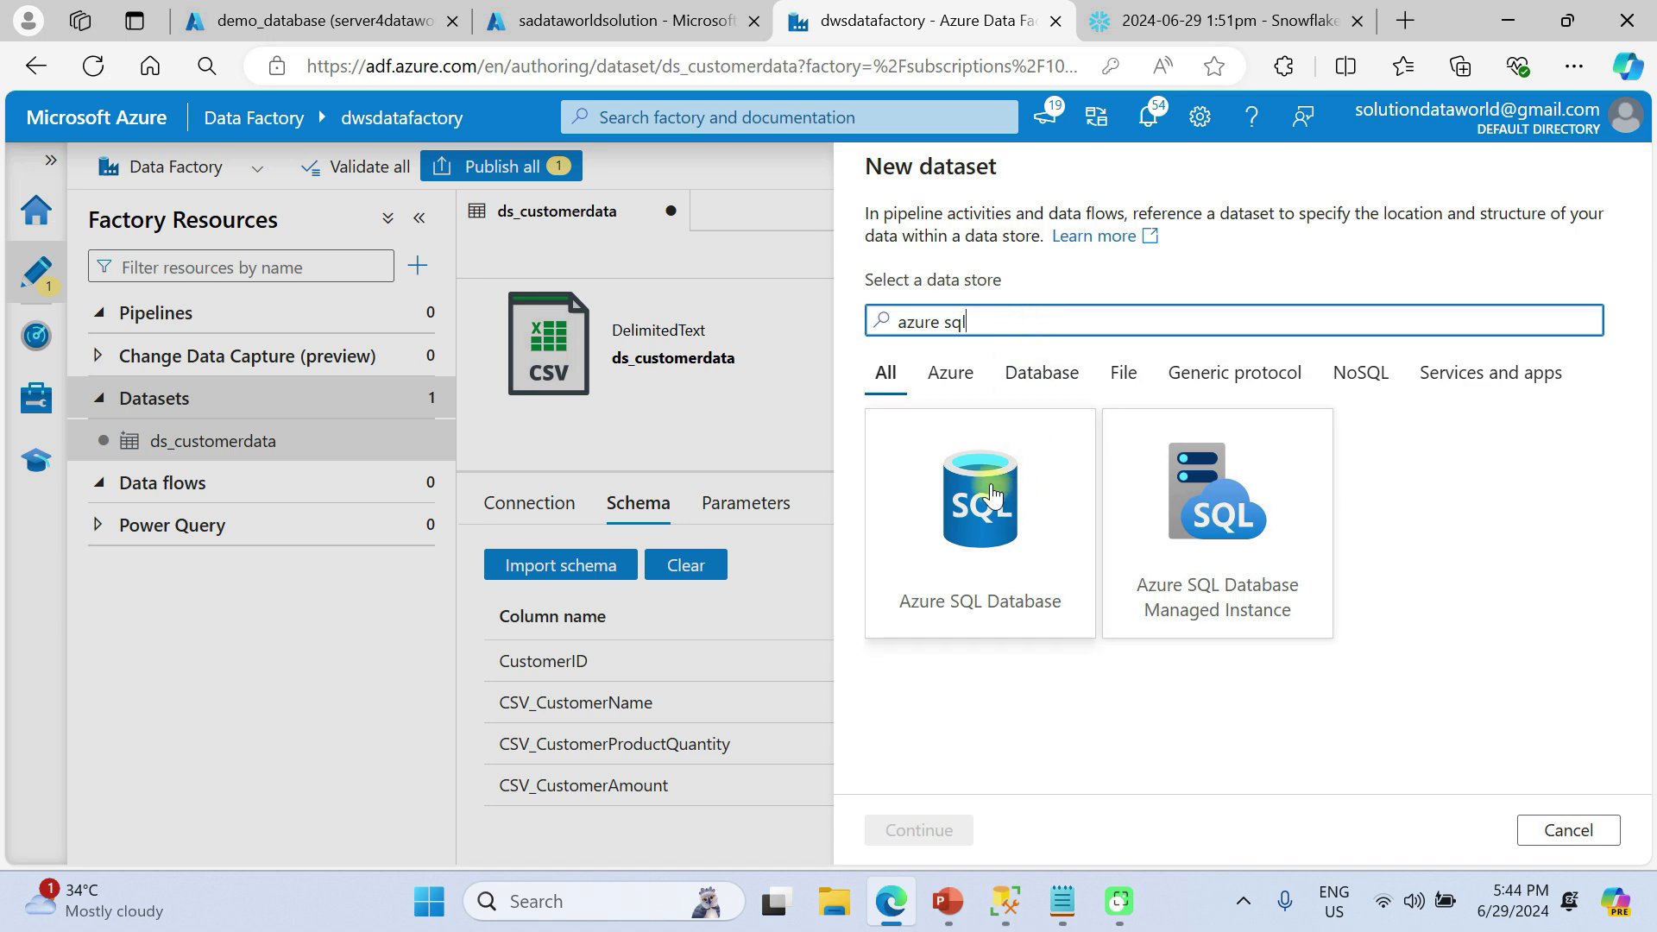
click(993, 496)
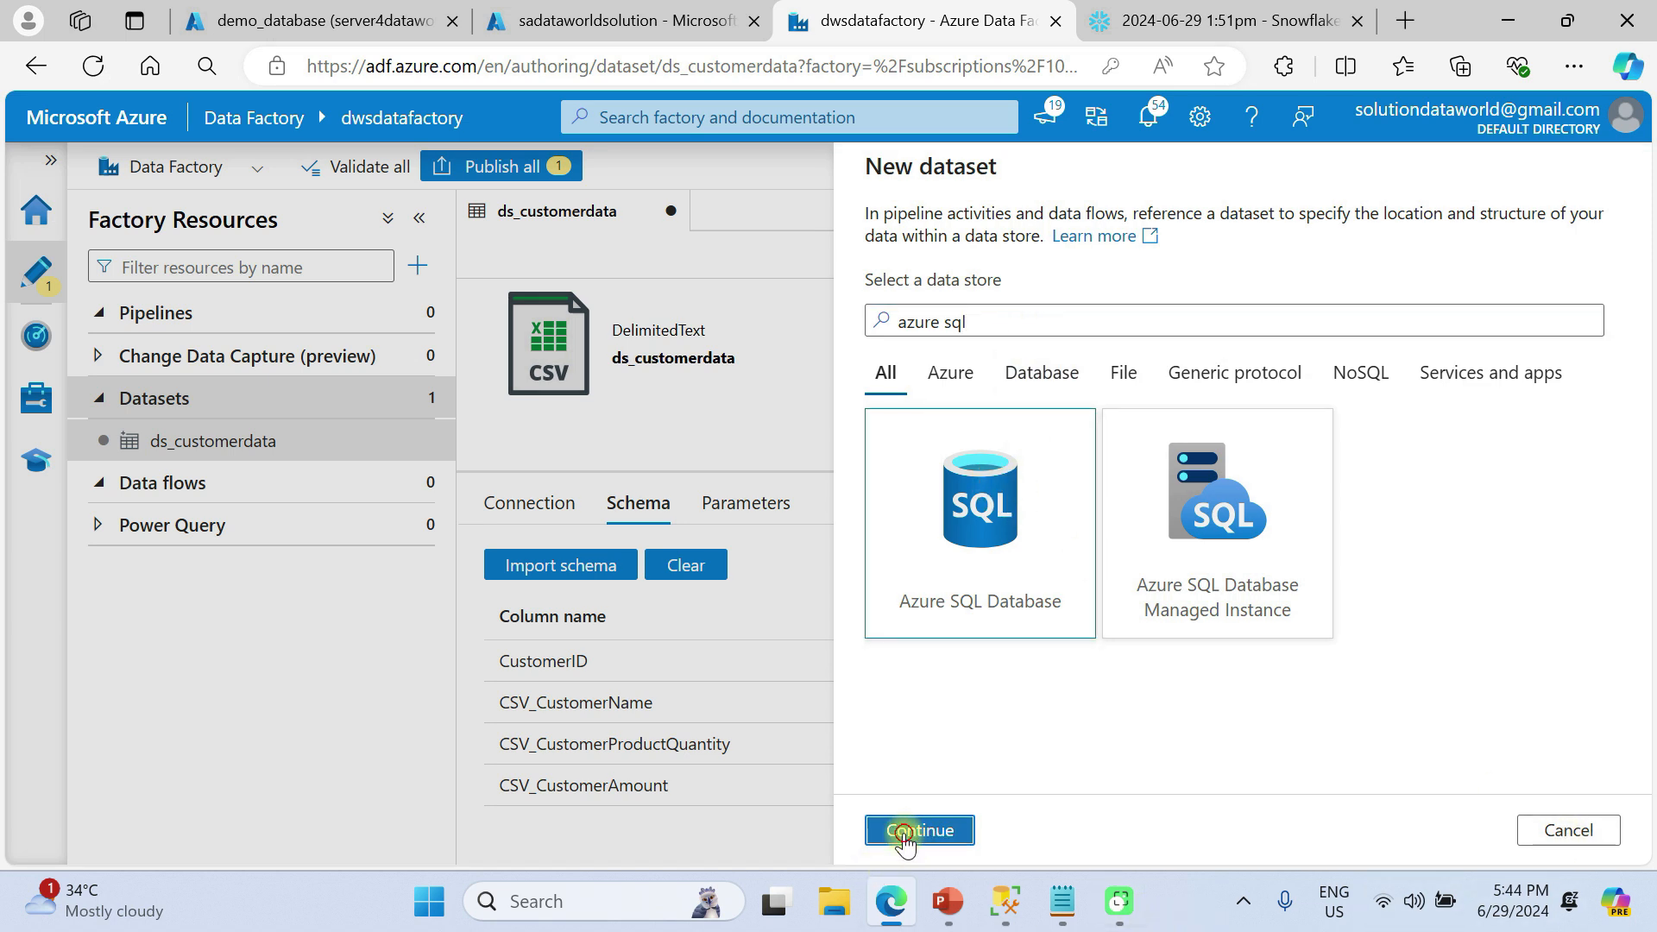
click(910, 830)
Name it ds_azuredatasource2 on ls_azuresql, table dbo.customerdata, with no schema import
drag(1001, 246, 838, 242)
text(ds_azureda)
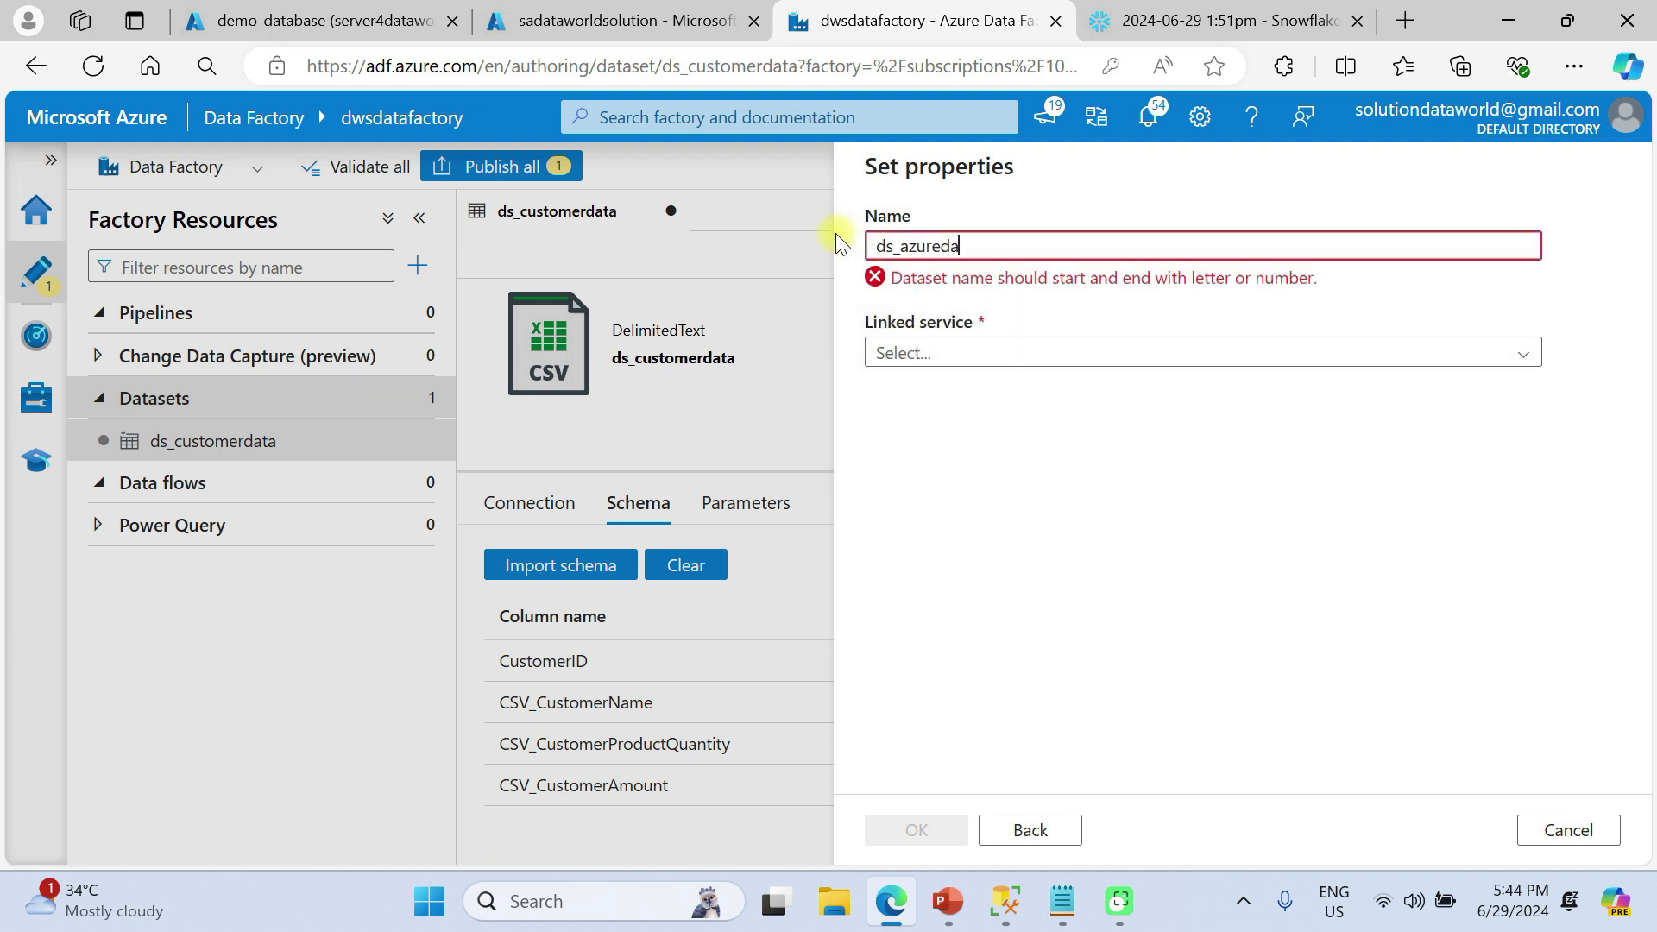
text(taser)
key(BackSpace)
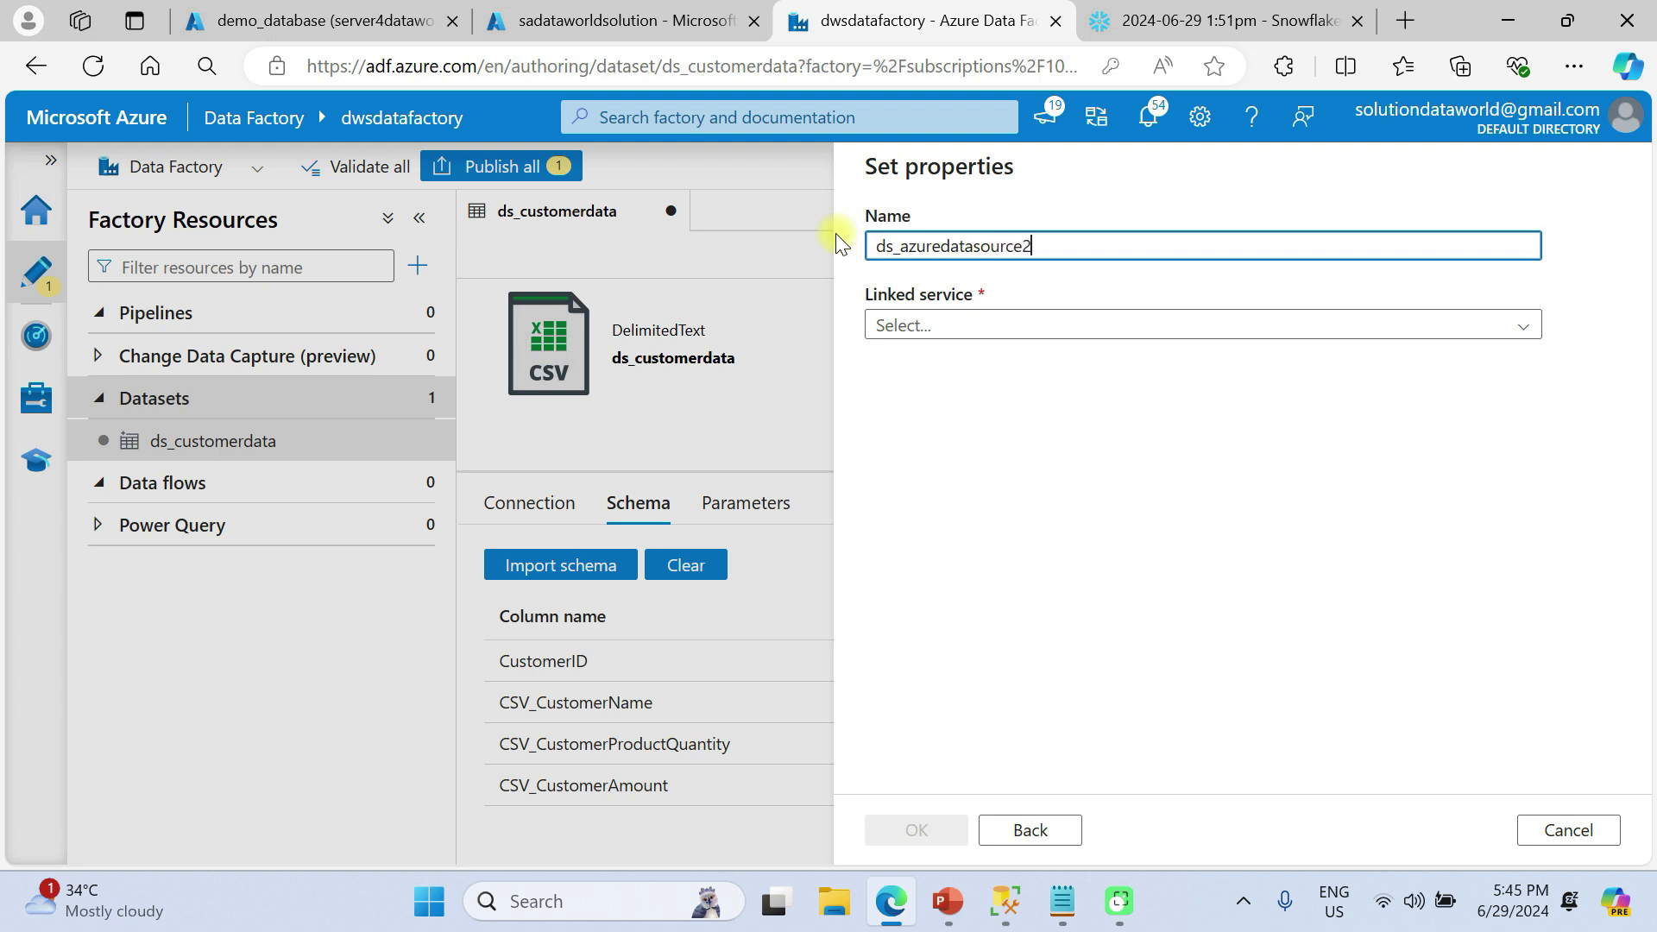
click(978, 328)
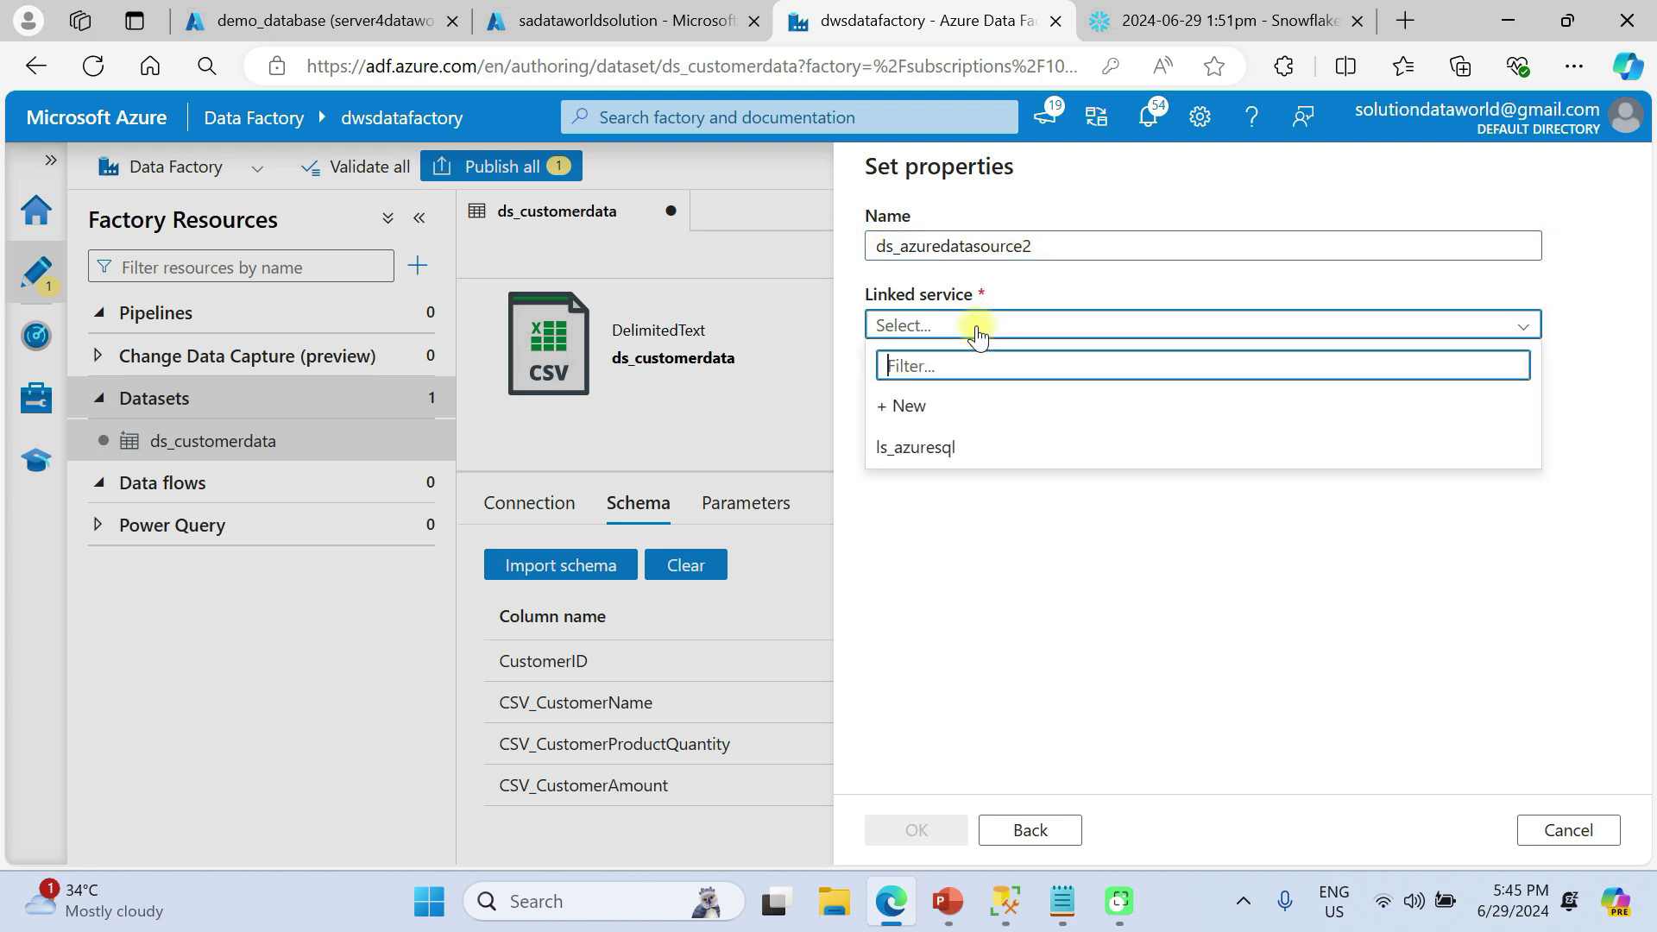
click(958, 448)
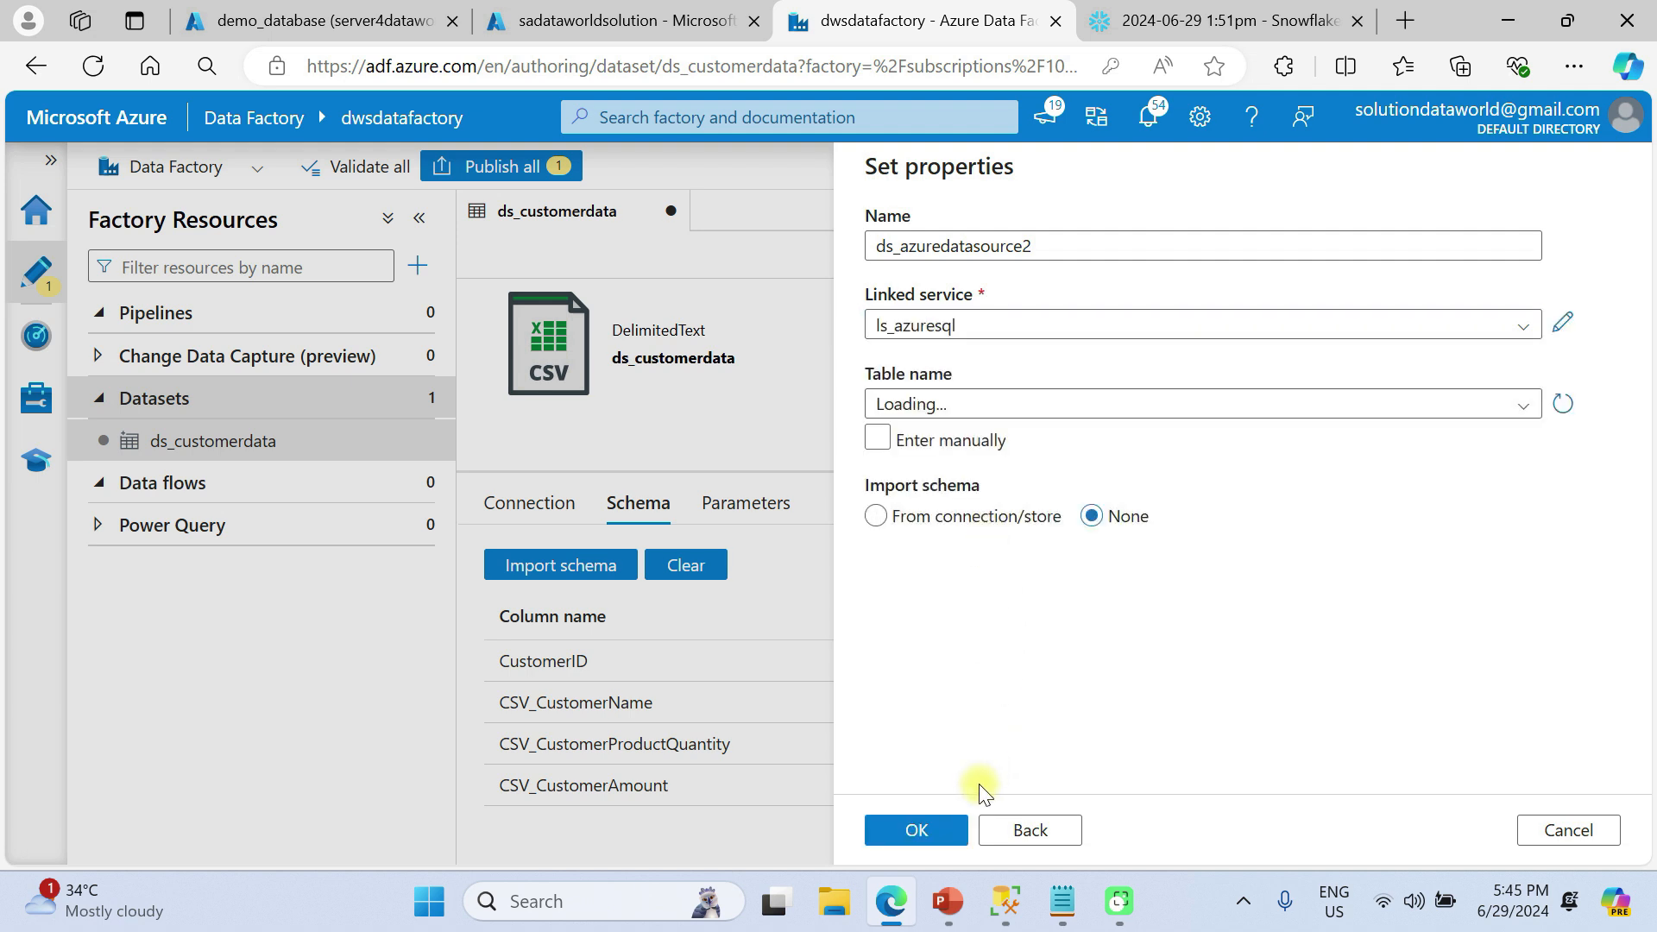
click(919, 417)
click(914, 438)
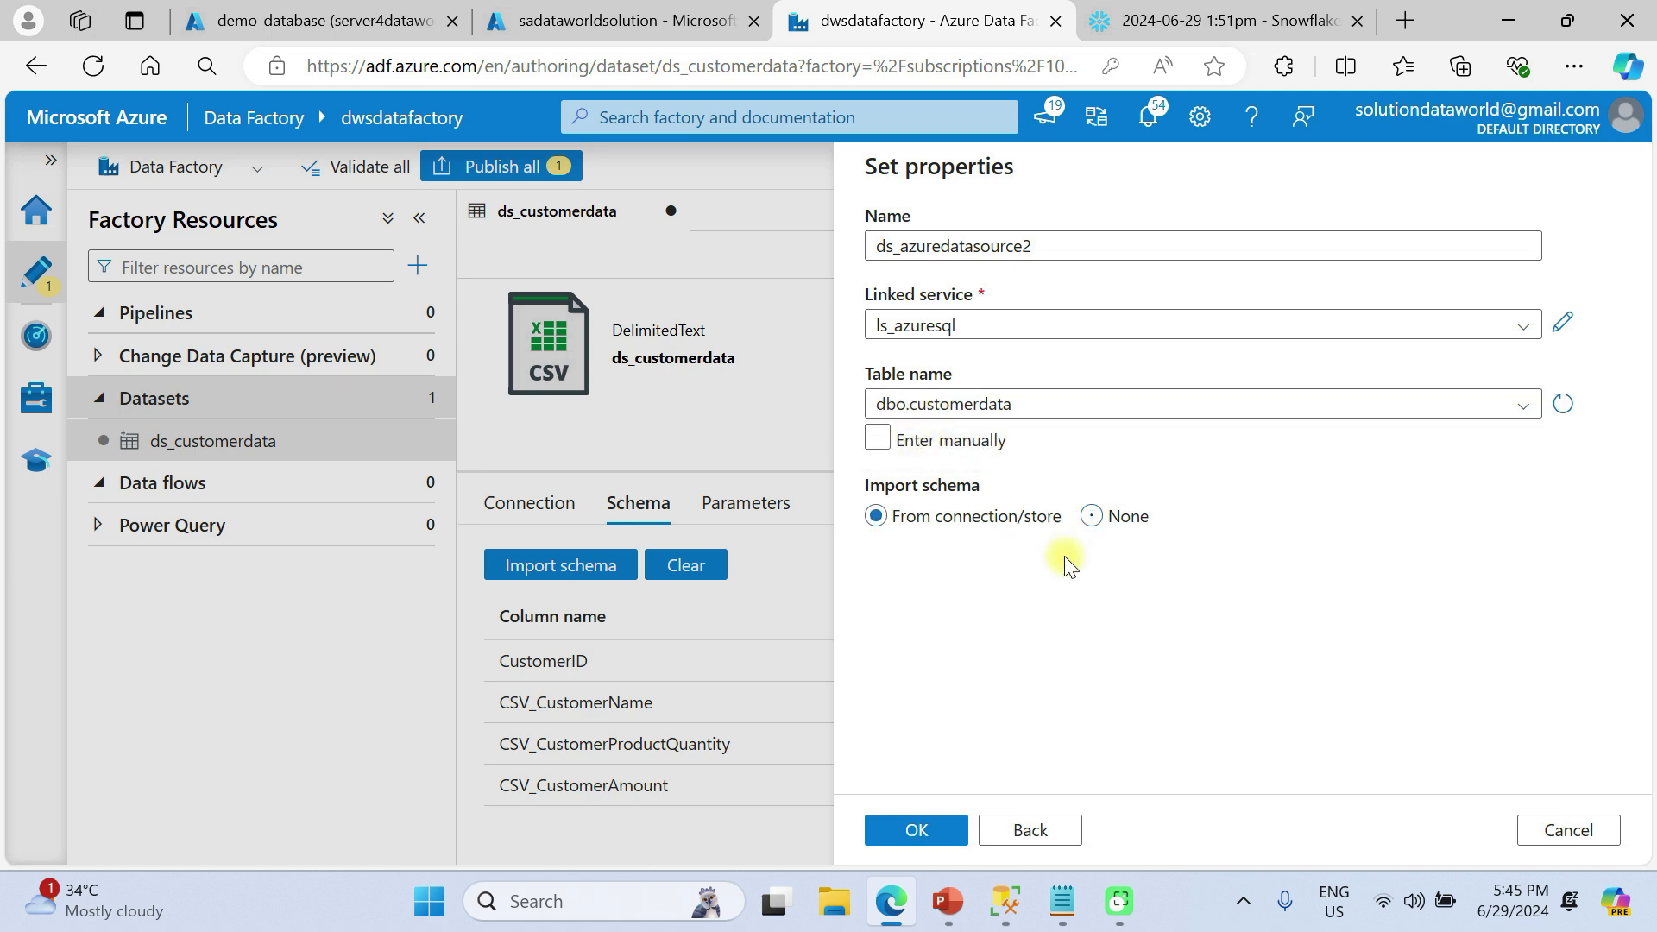
click(1096, 518)
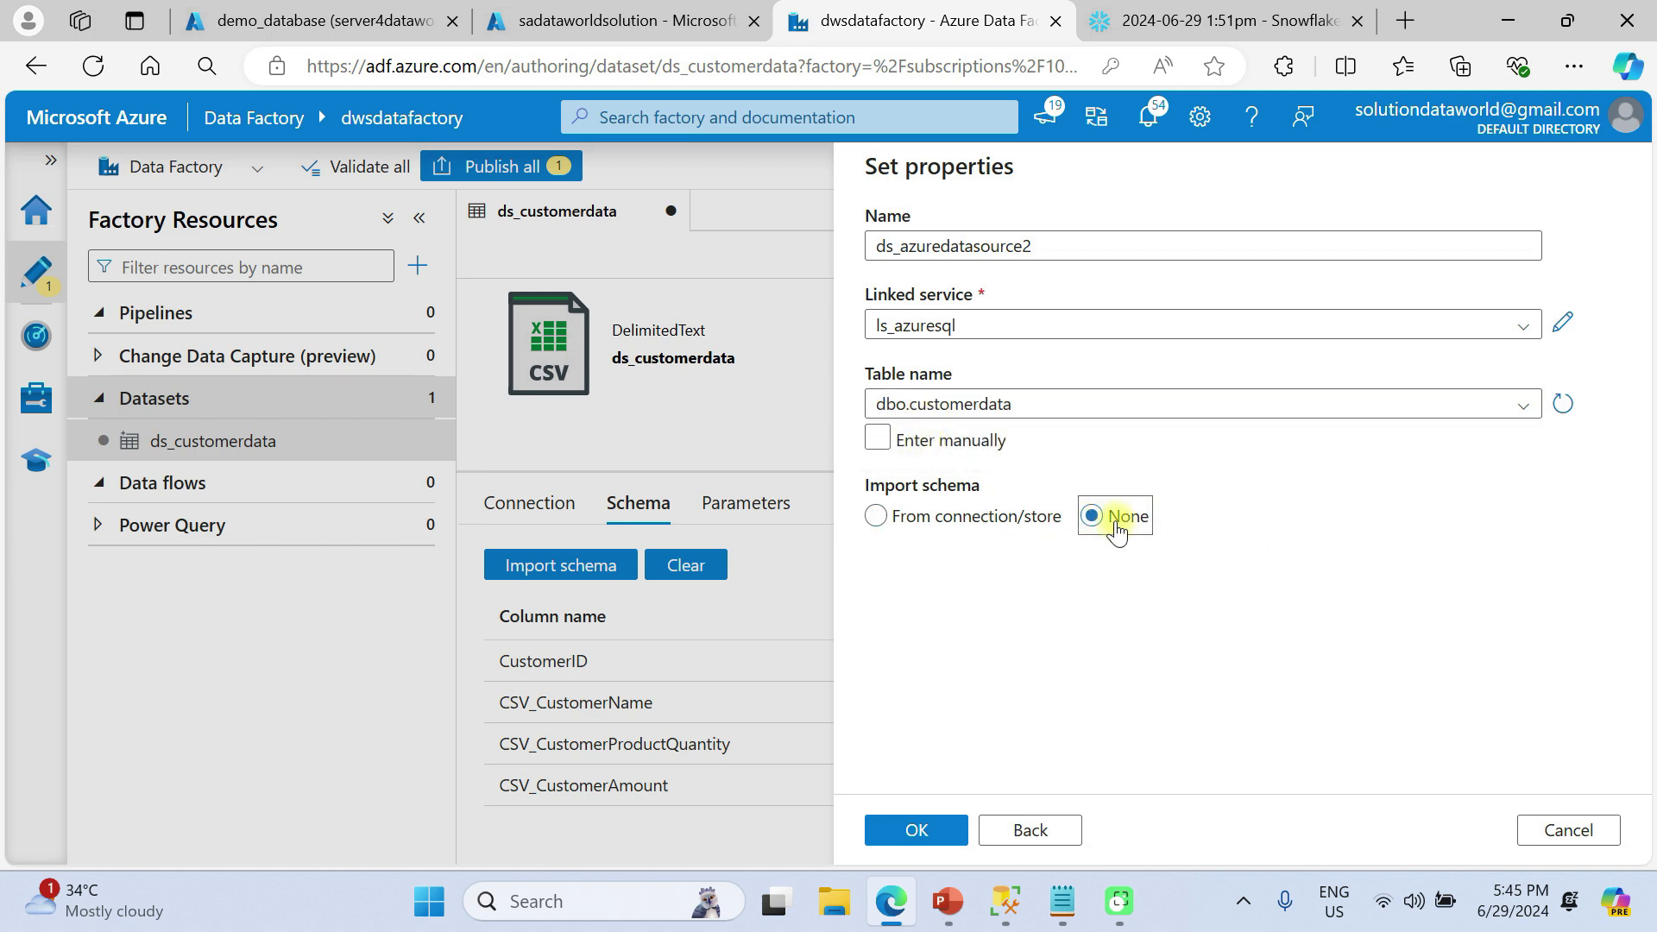
click(915, 827)
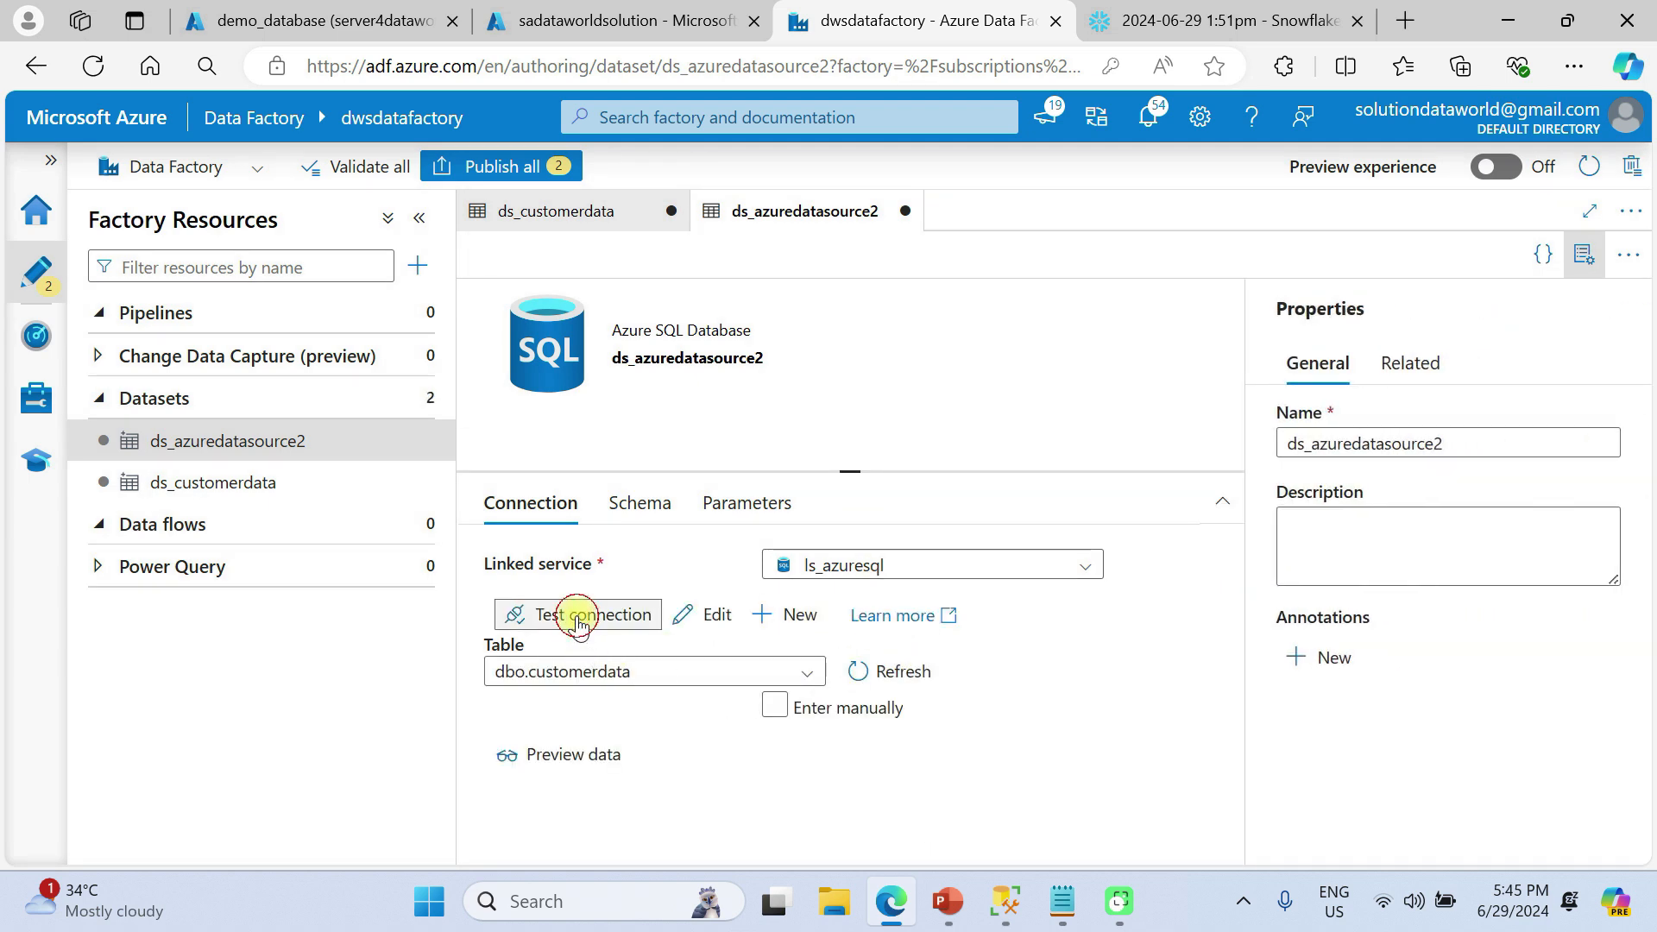
Test the ds_azuredatasource2 connection and preview the dbo.customerdata rows
click(577, 616)
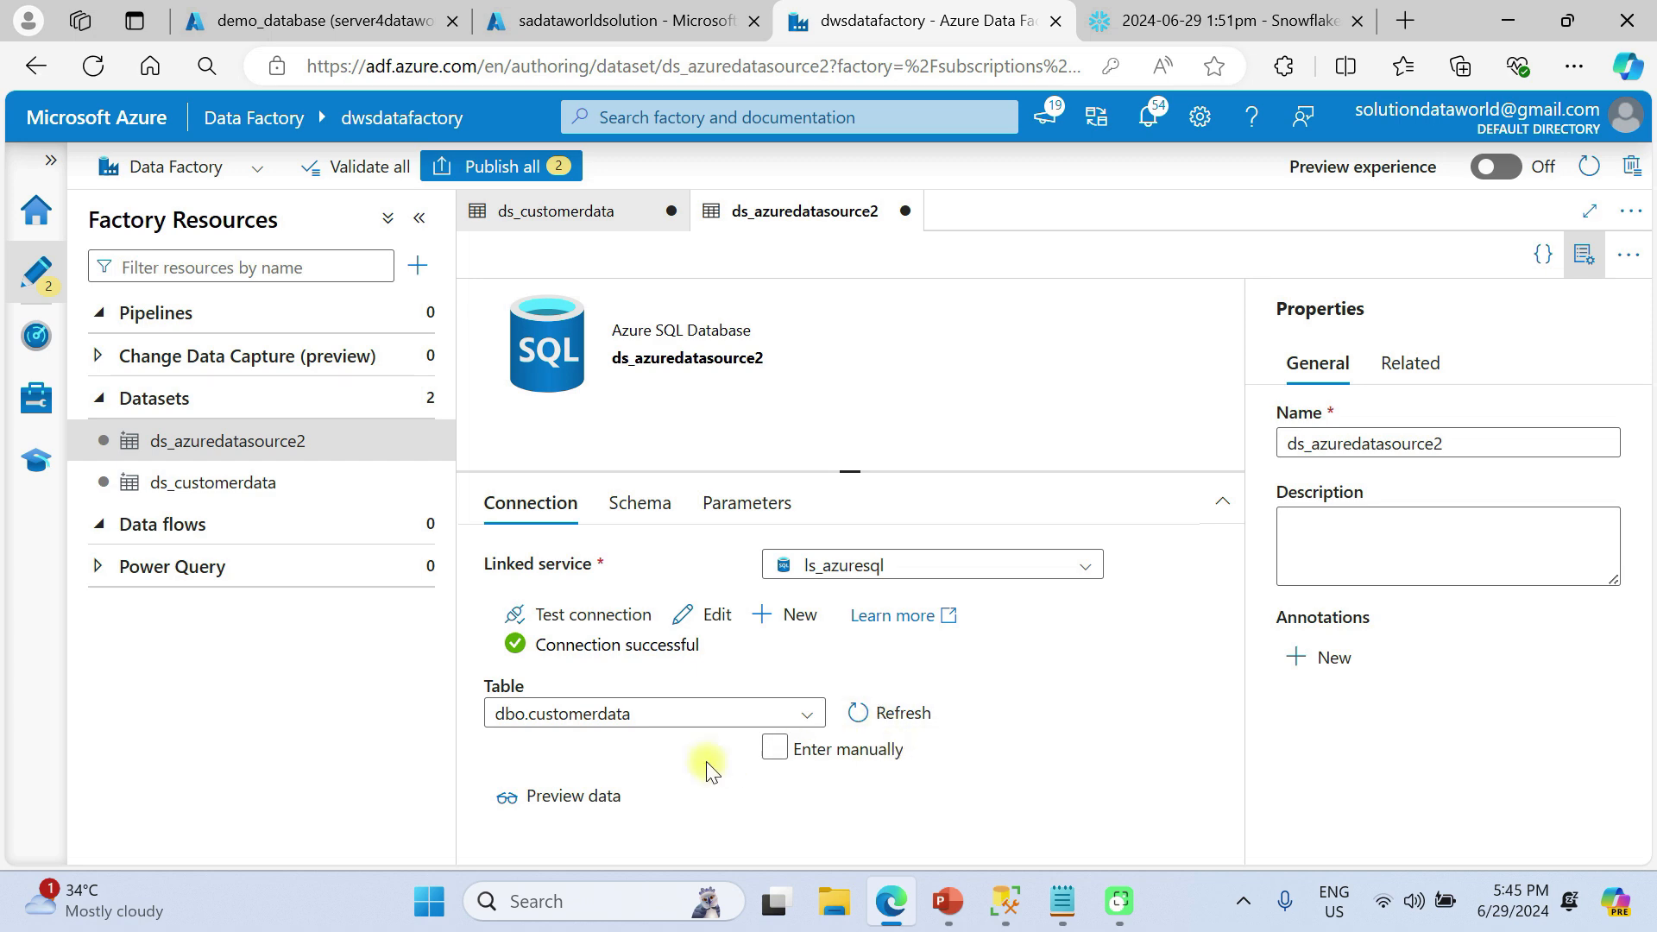
click(606, 794)
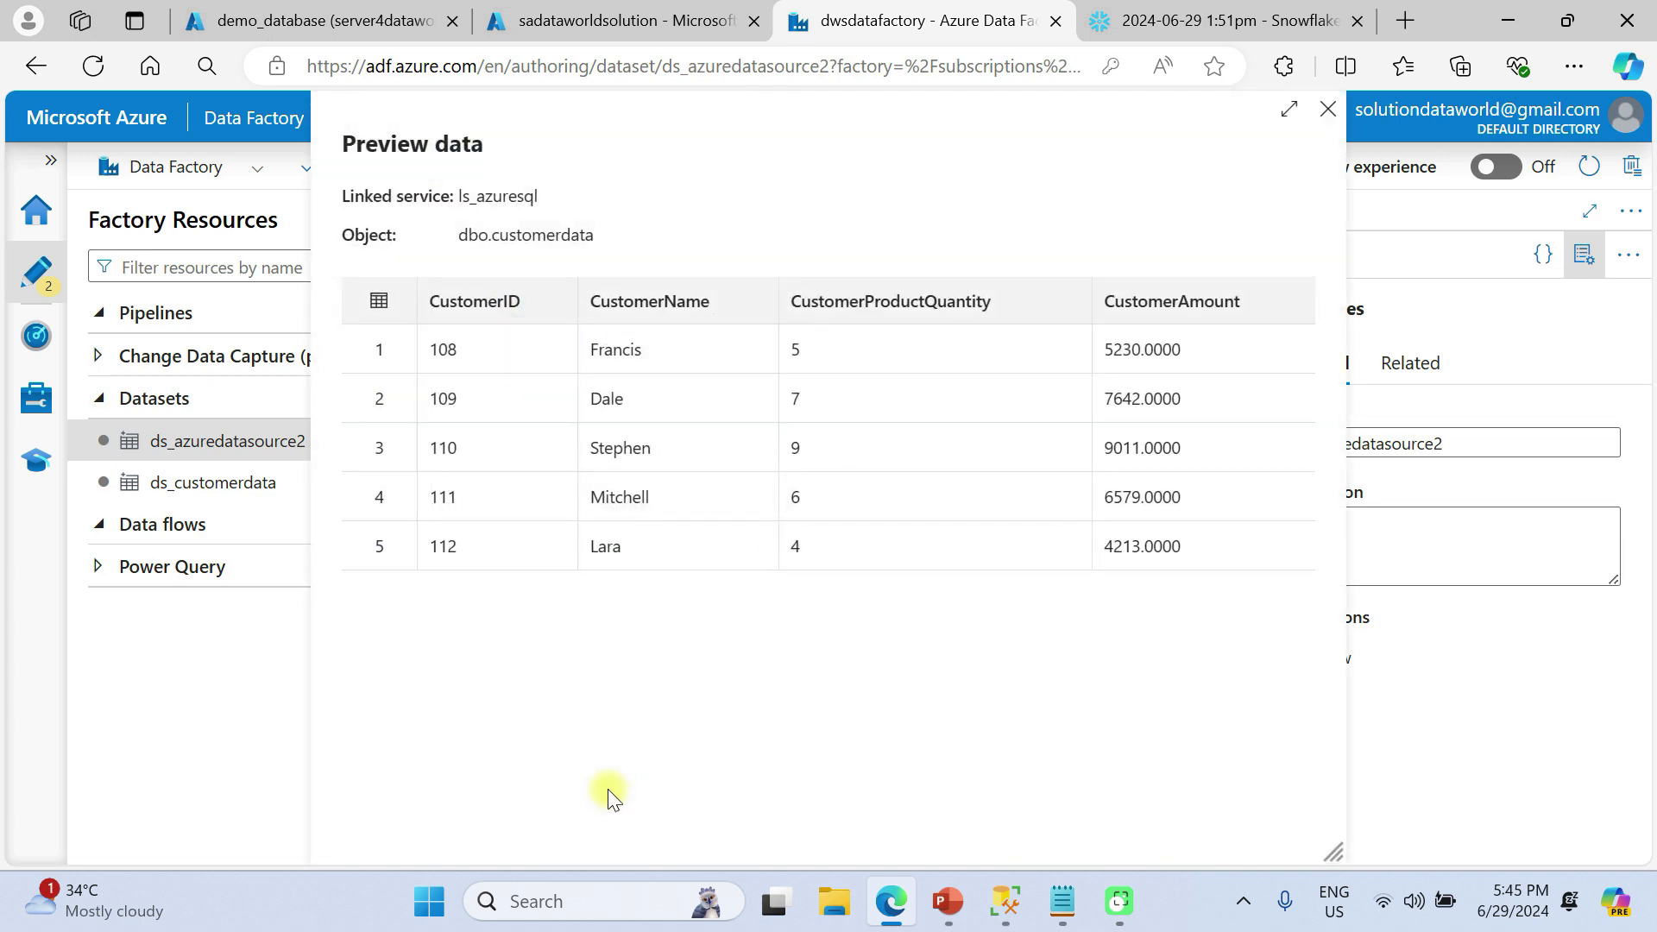
click(1327, 108)
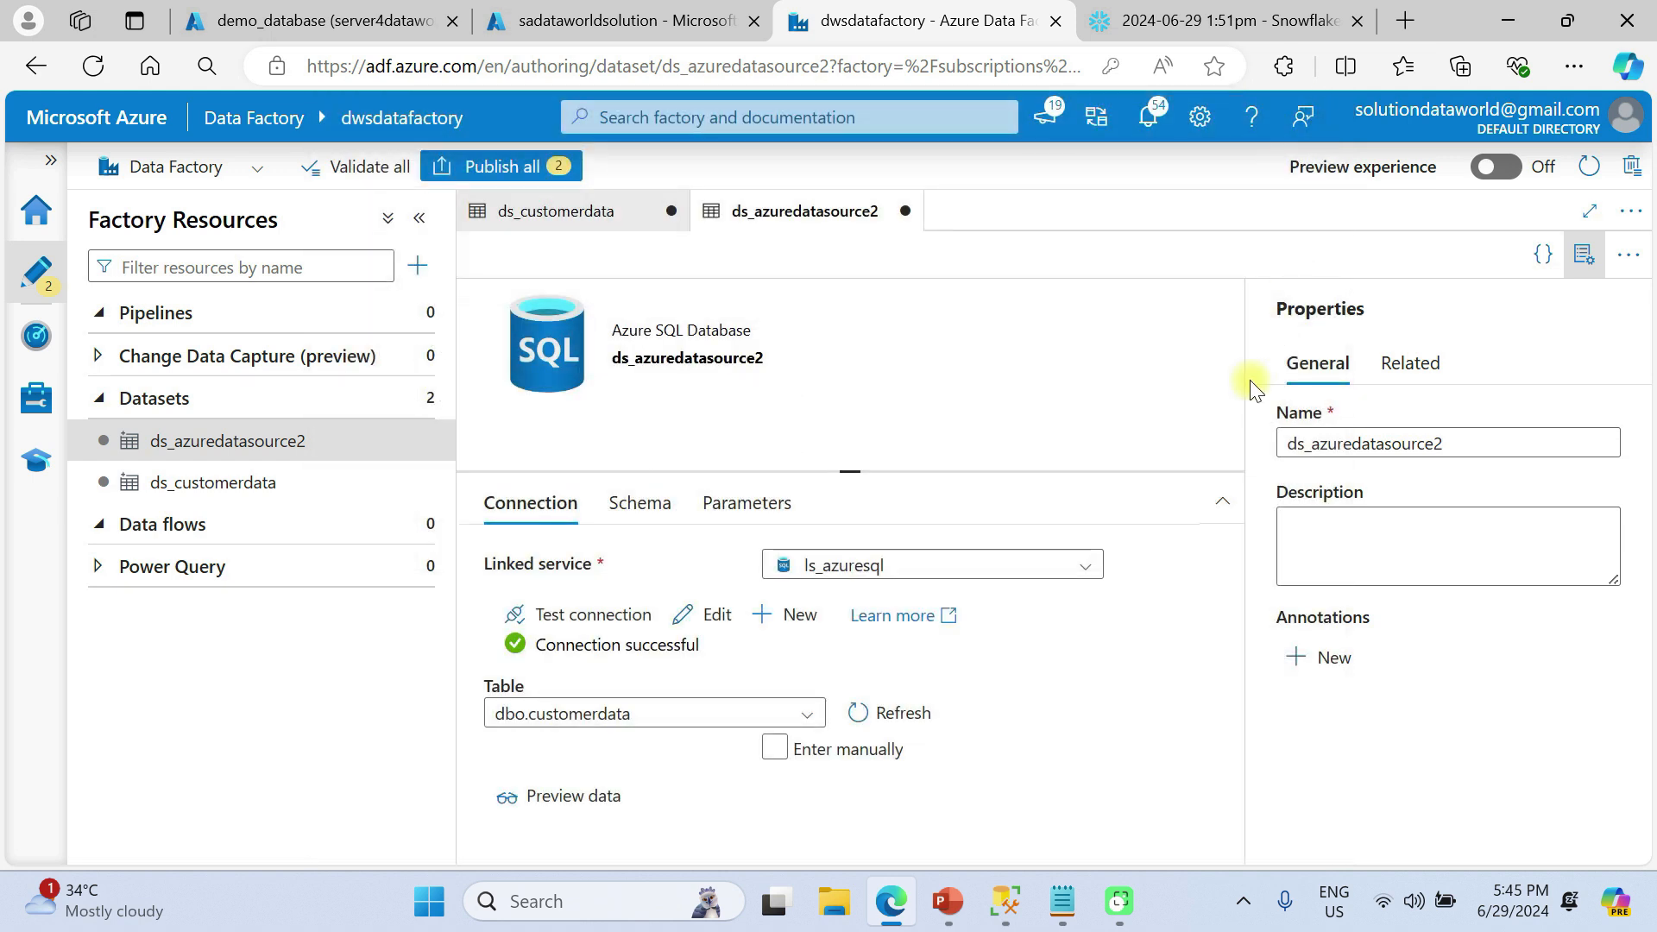
click(1629, 254)
click(1588, 257)
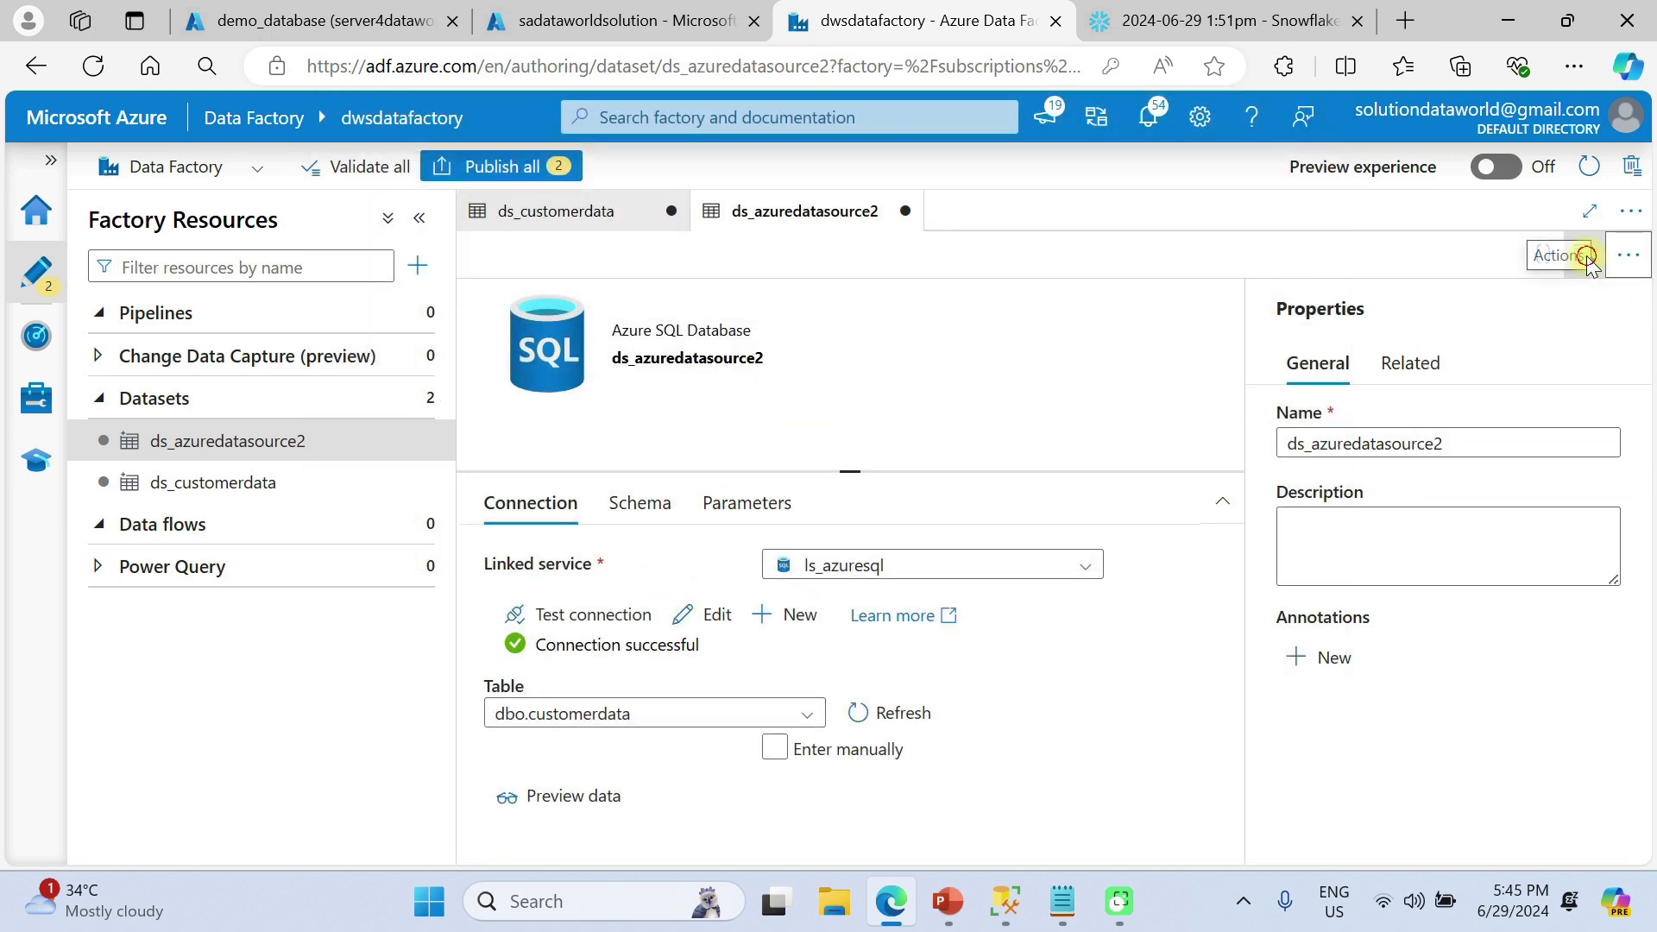
click(1588, 257)
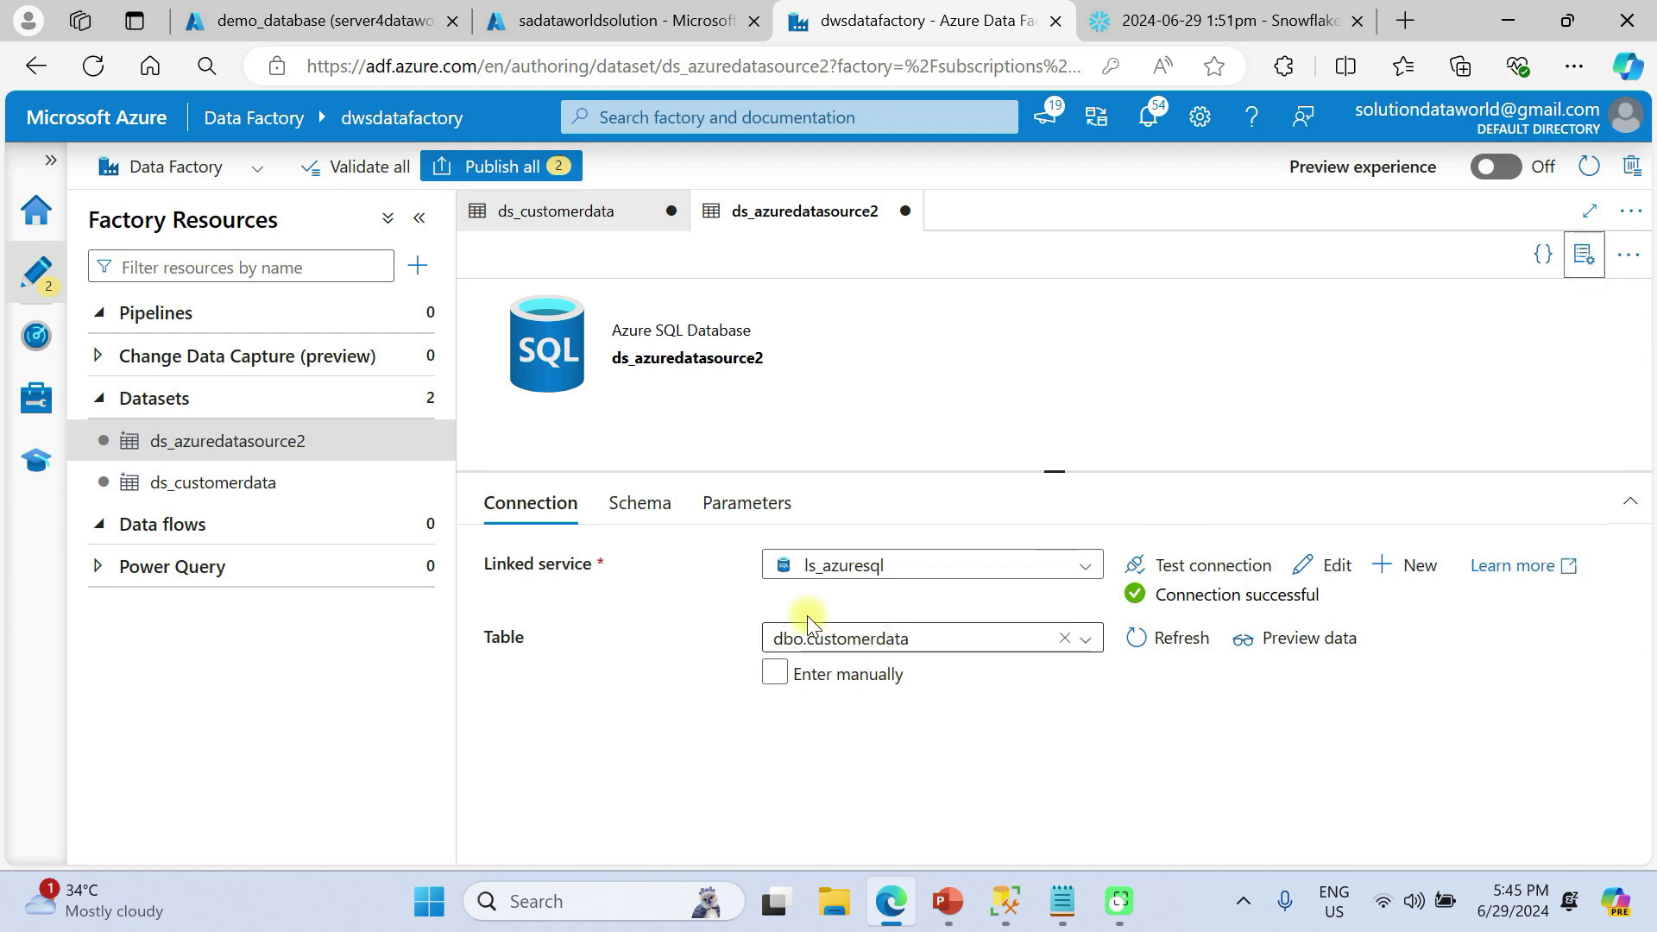
Import the schema: CustomerID int, CustomerName varchar, CustomerProductQuantity int, CustomerAmount money
click(646, 499)
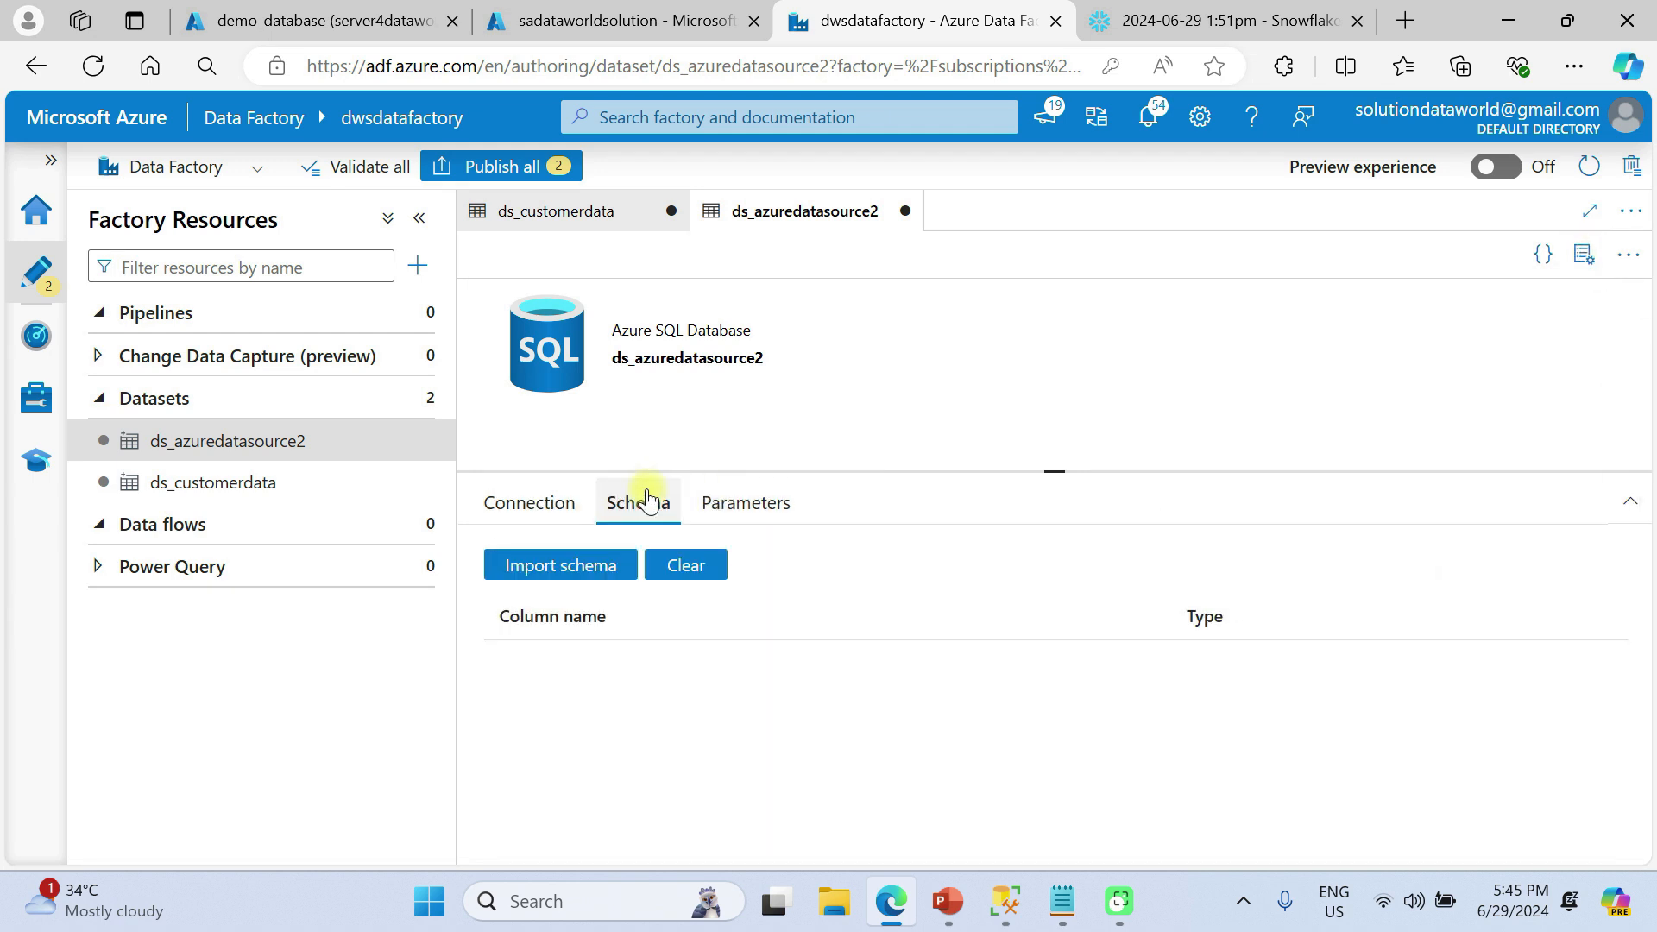
click(589, 569)
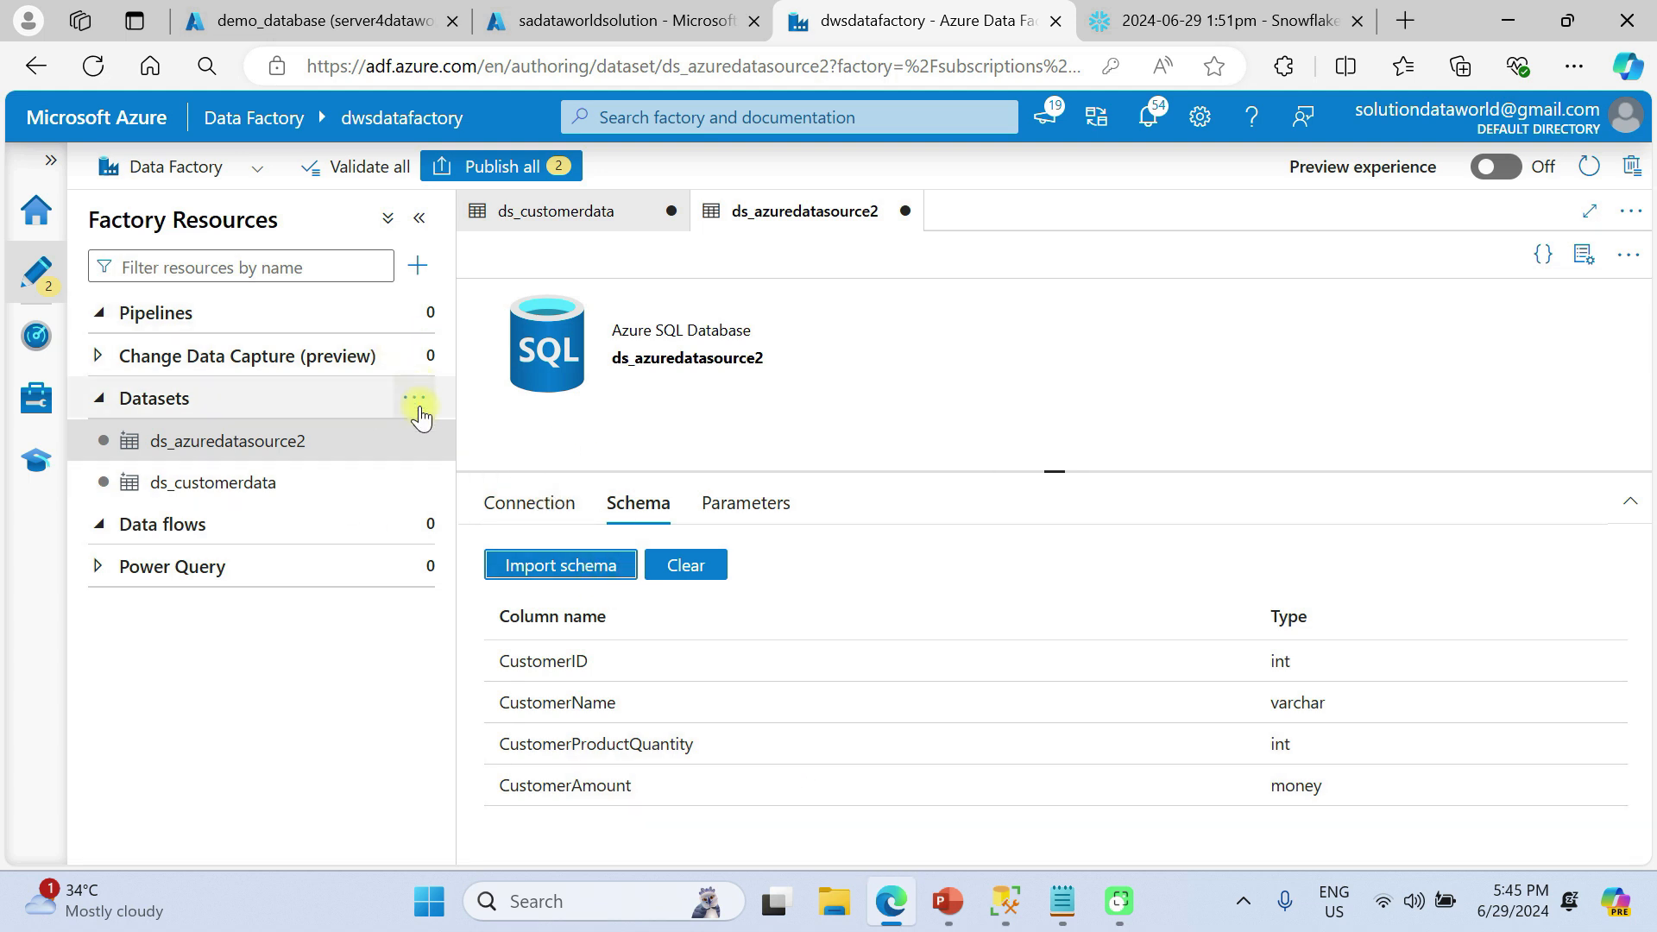
click(418, 406)
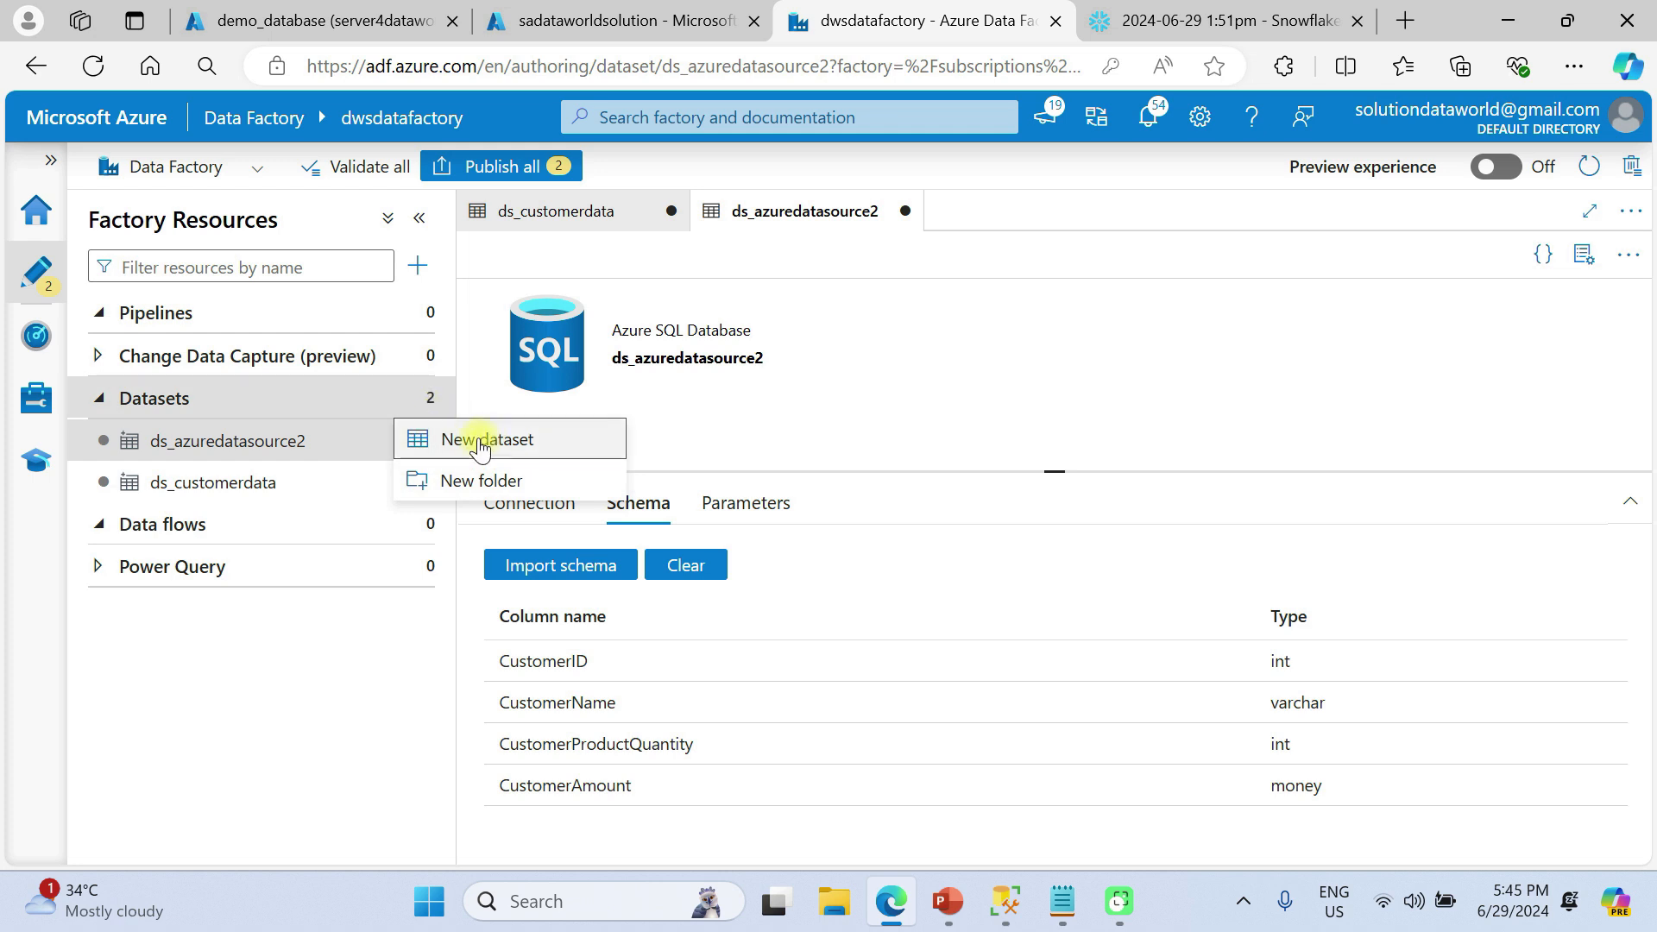
Start a new dataset with Snowflake as its data store
click(480, 442)
click(952, 322)
text(snow)
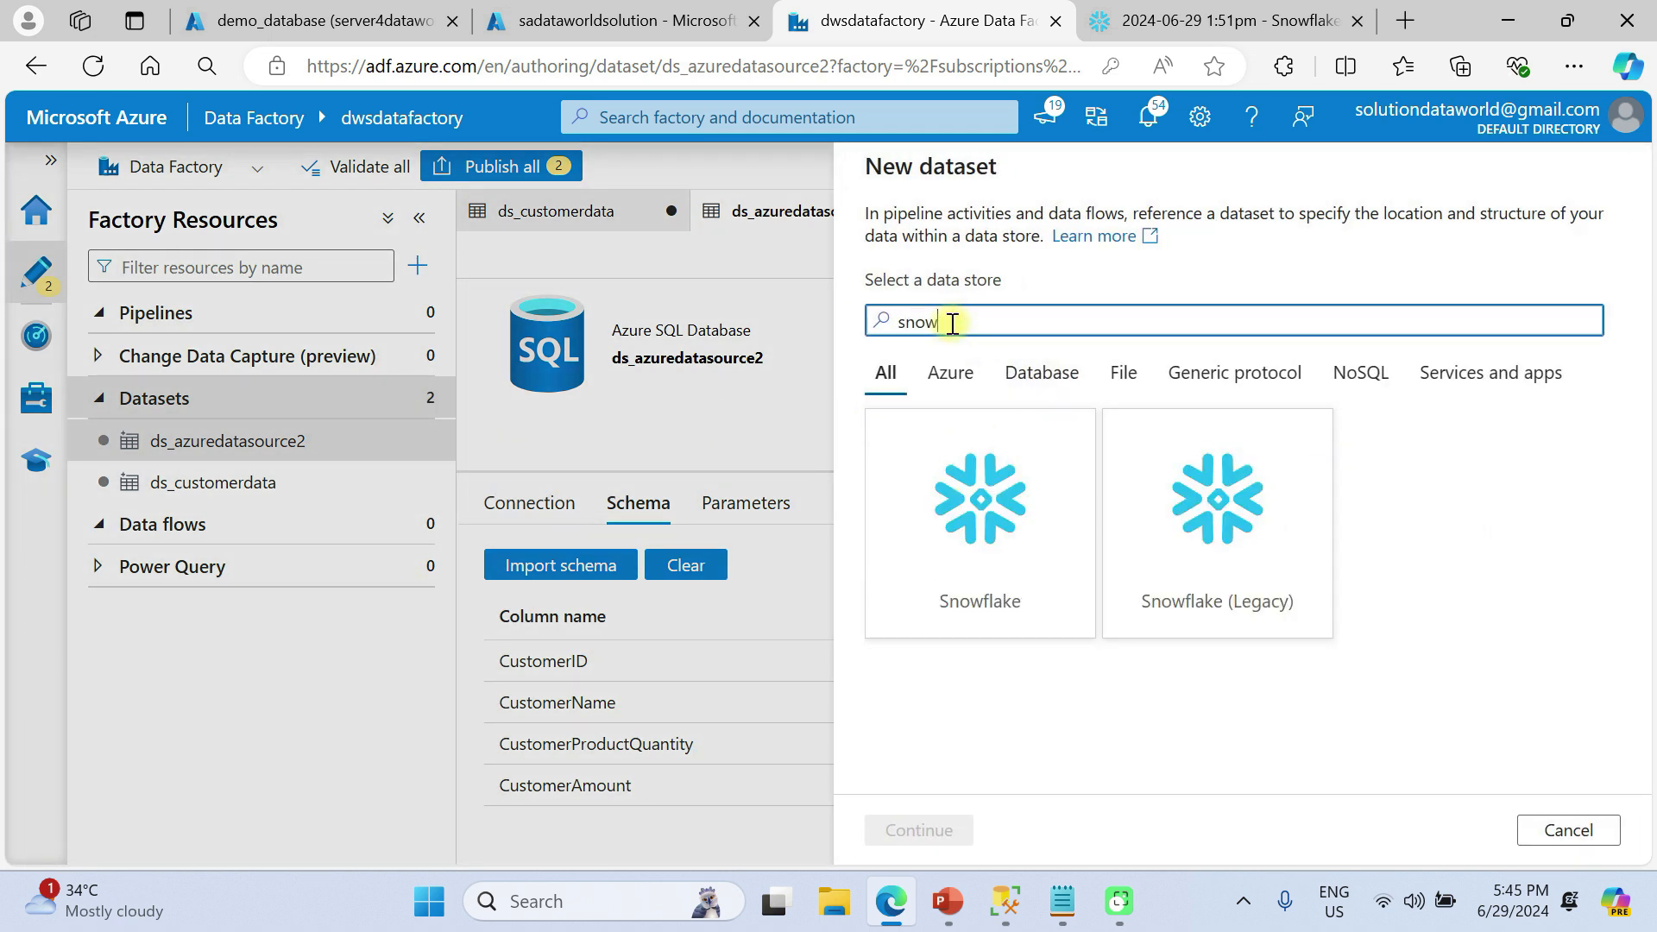
click(974, 522)
click(902, 830)
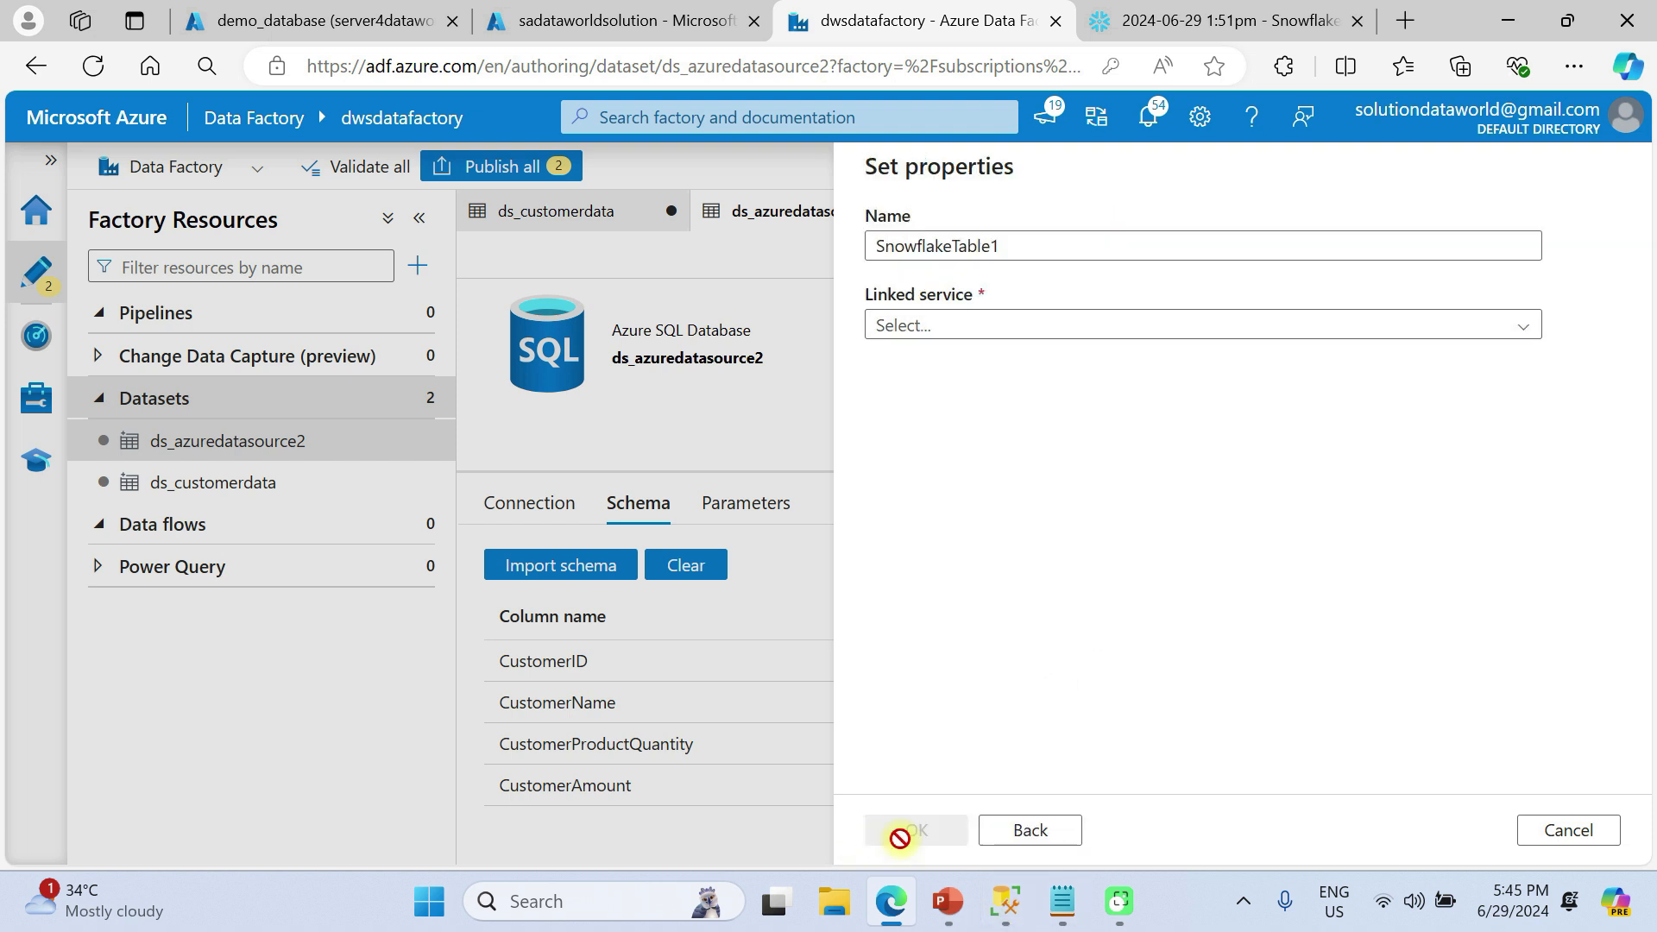
Name it ds_snowflakedestinationtable on ls_snowflake with table PUBLIC.COMBINECUSTOMERDATA
drag(1021, 248, 862, 238)
text(ds_)
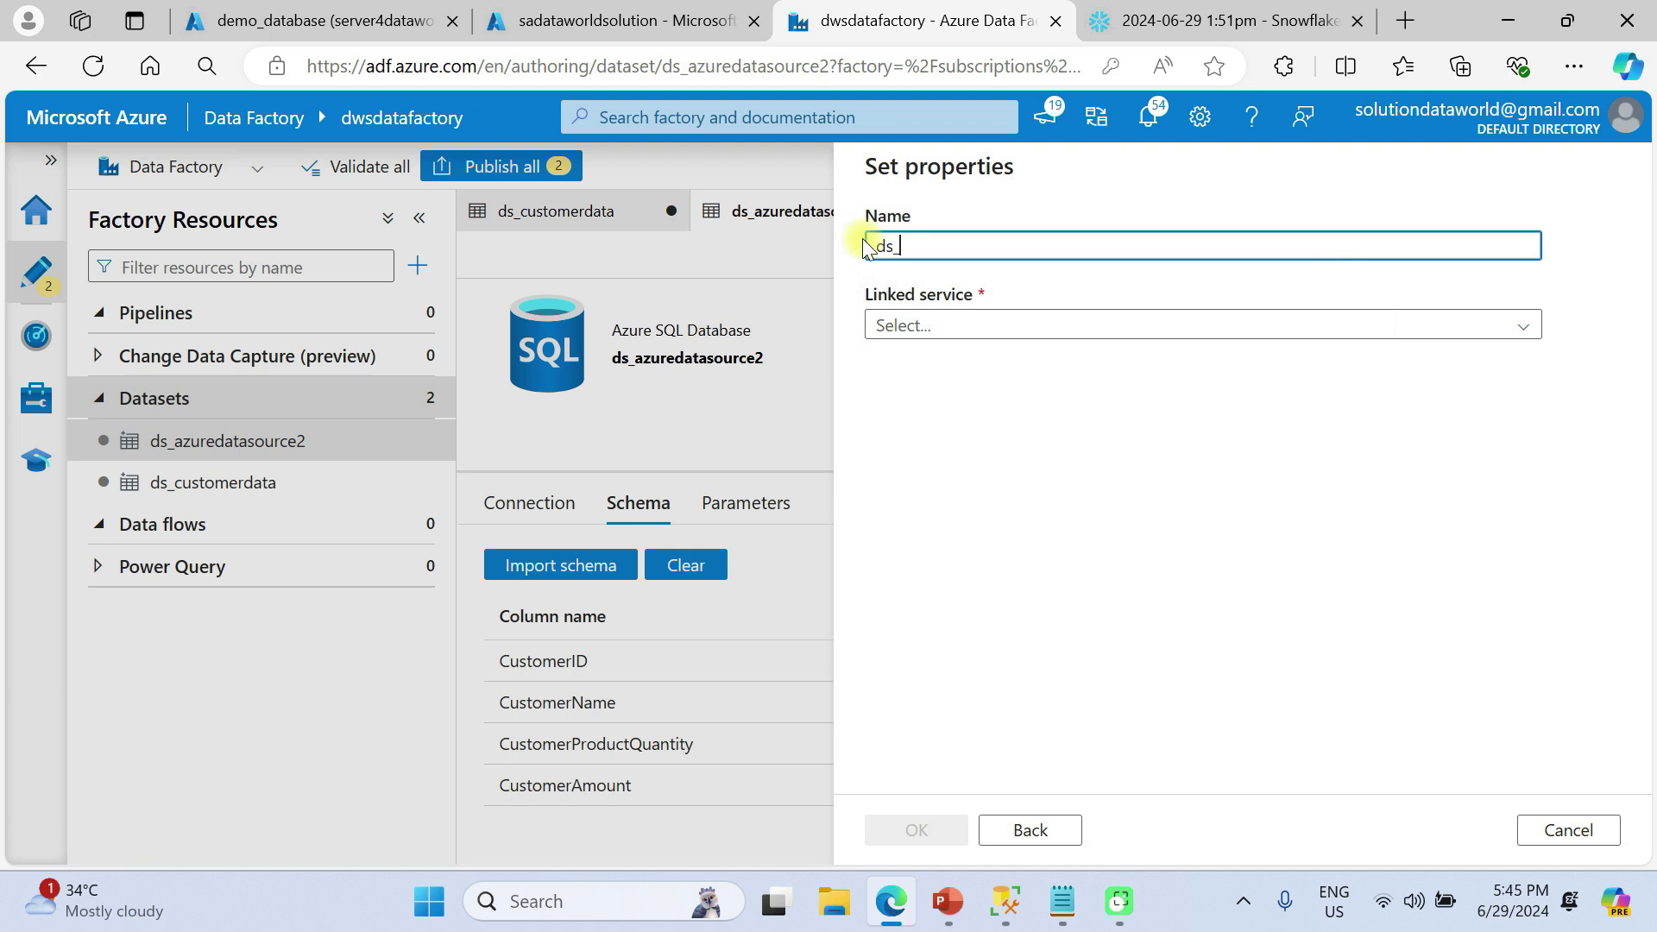
text(snowflakedestinationtable)
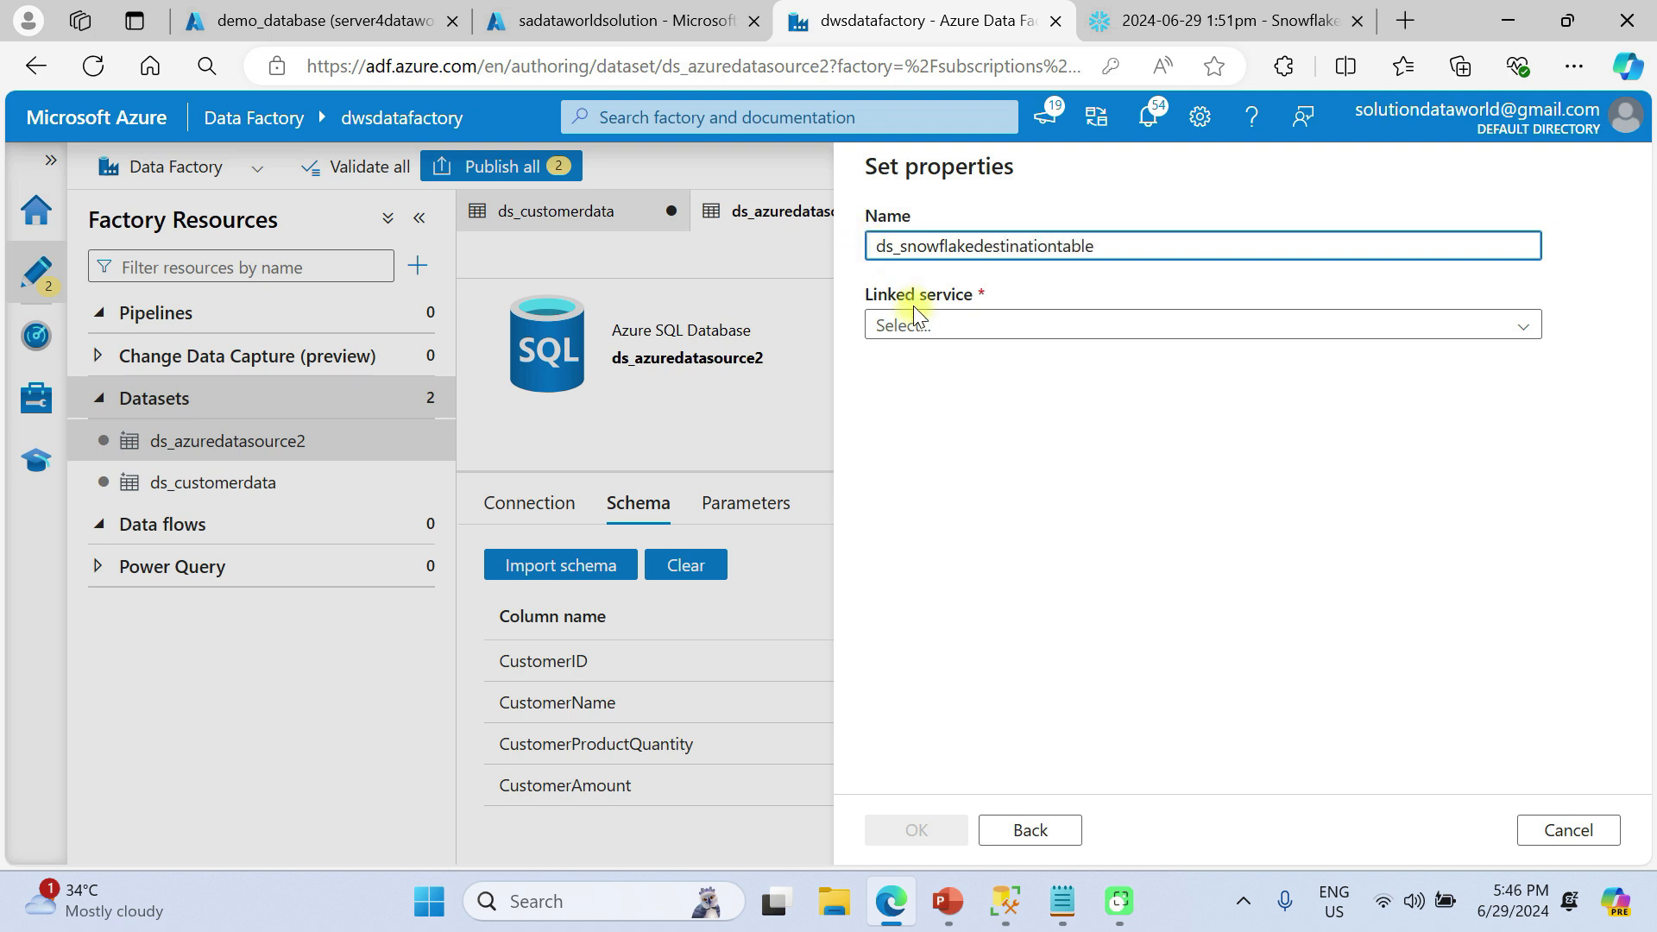
click(919, 324)
click(941, 443)
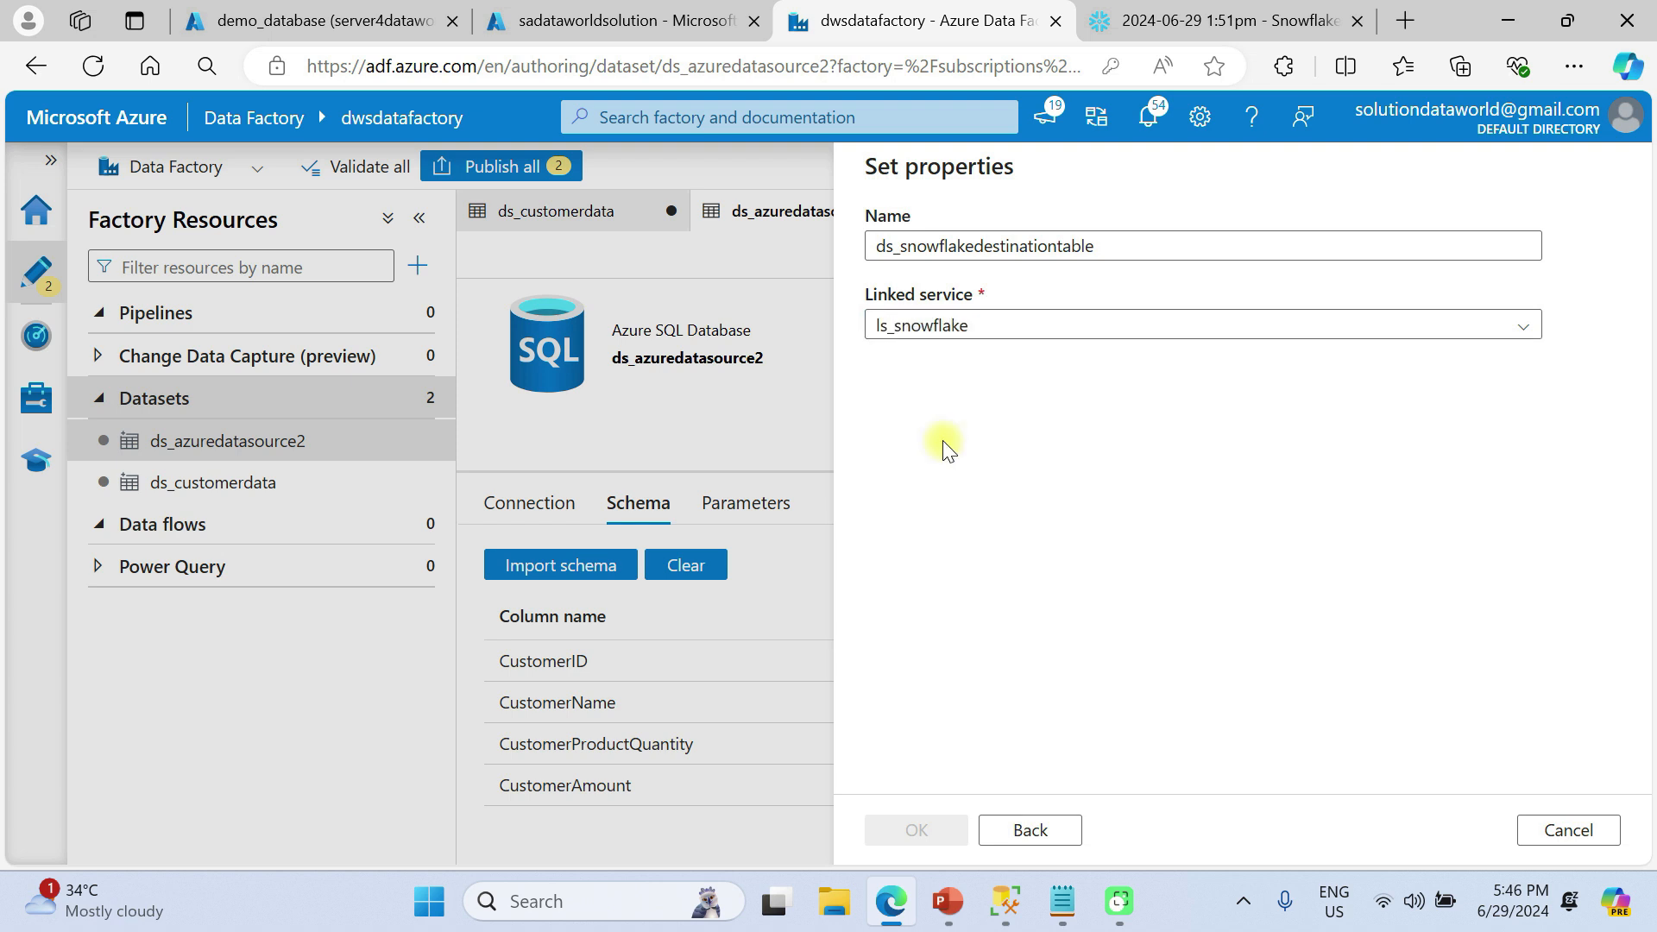
click(945, 444)
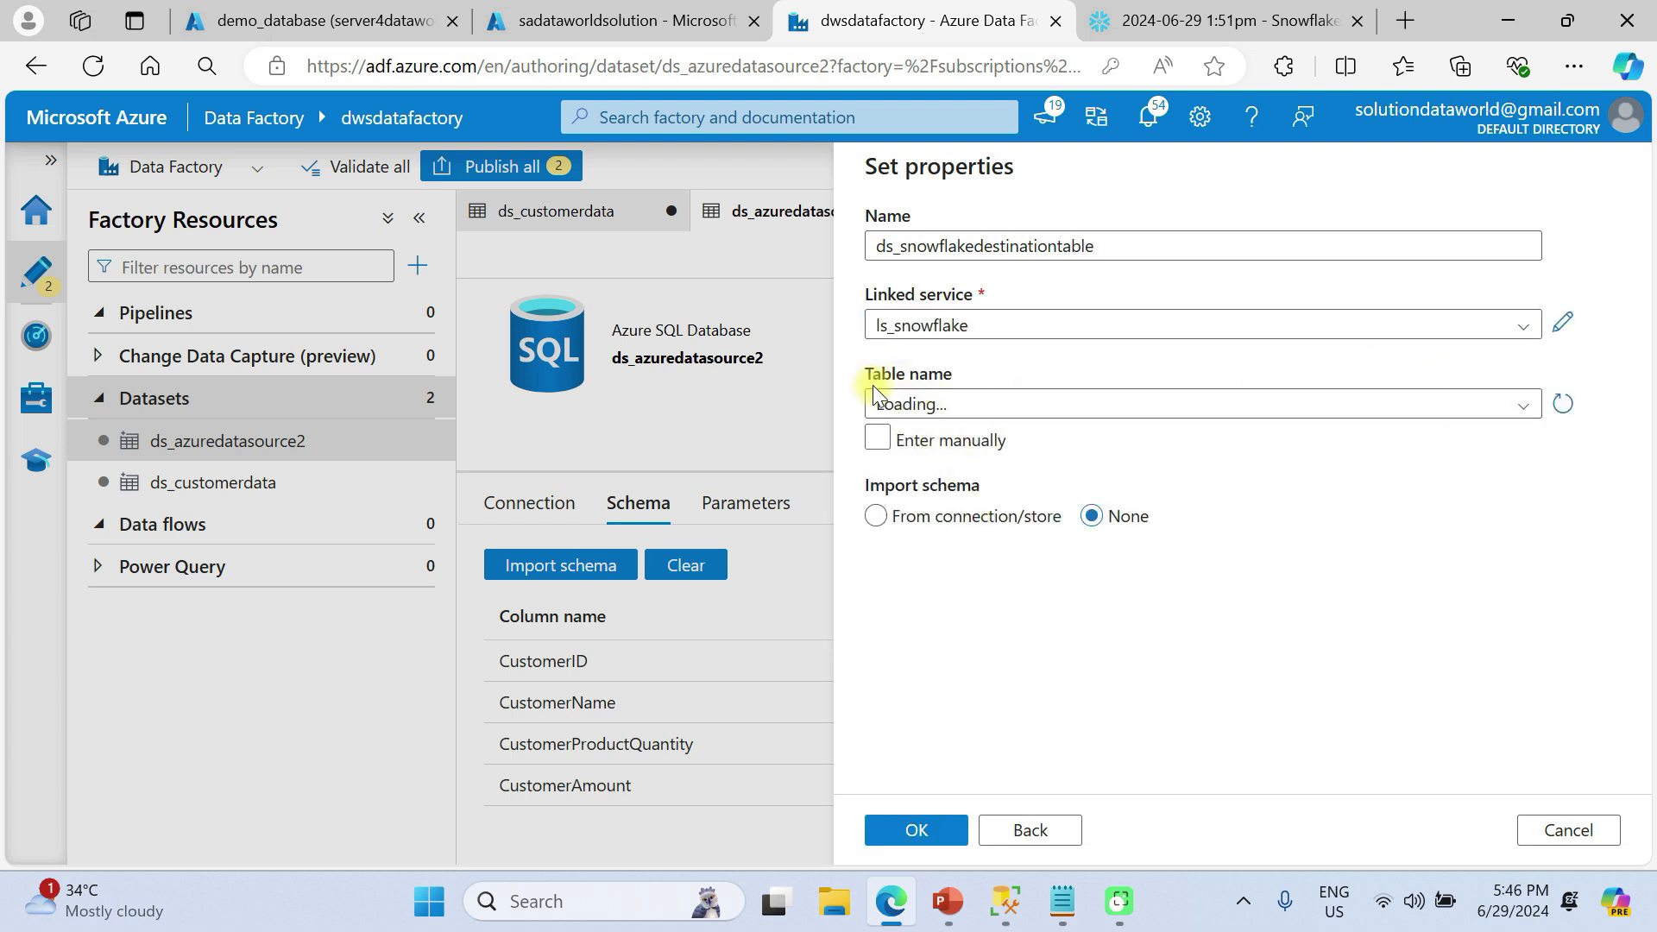
click(970, 406)
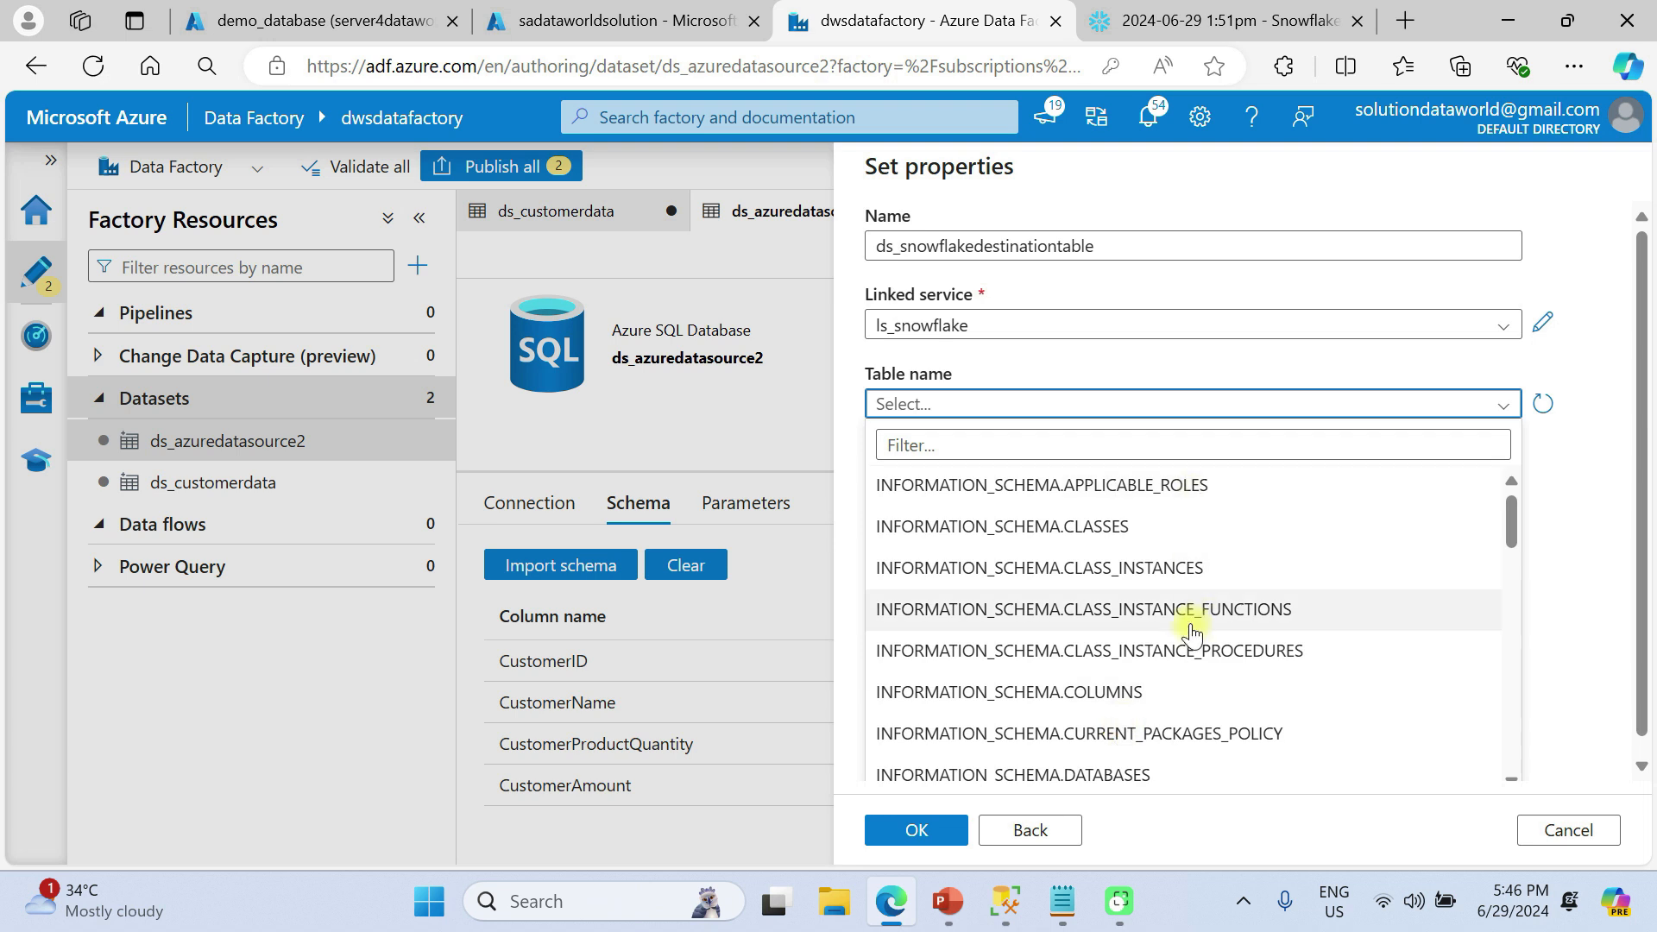
scroll(1193, 635, down, 10)
scroll(1192, 634, down, 1)
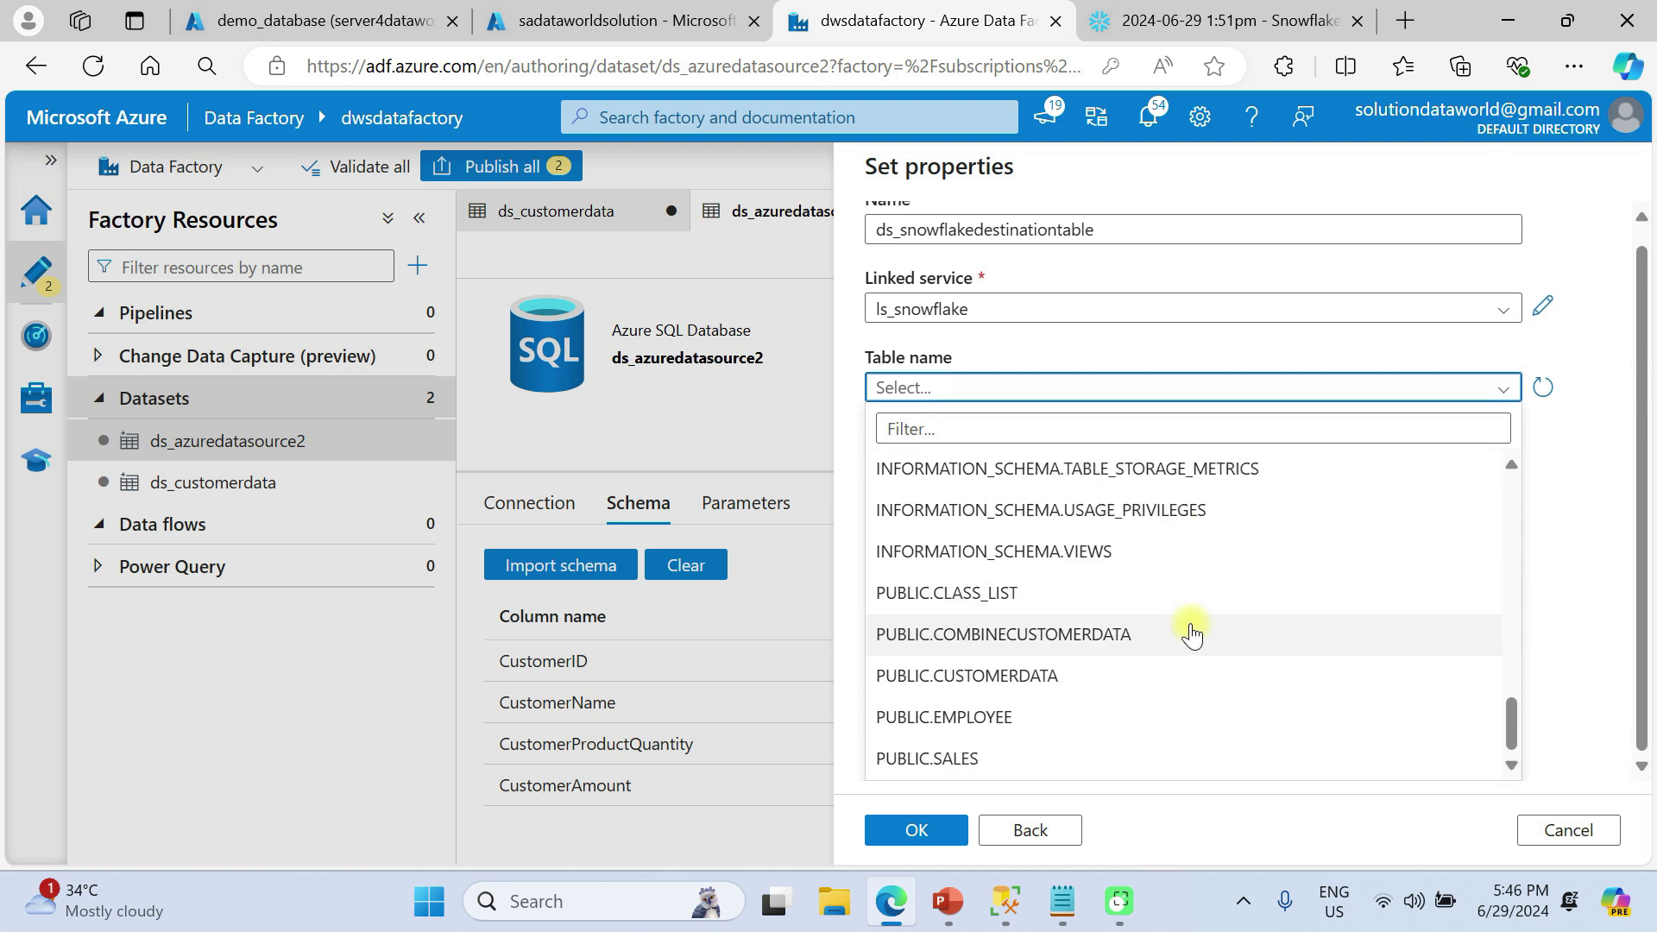
click(1075, 649)
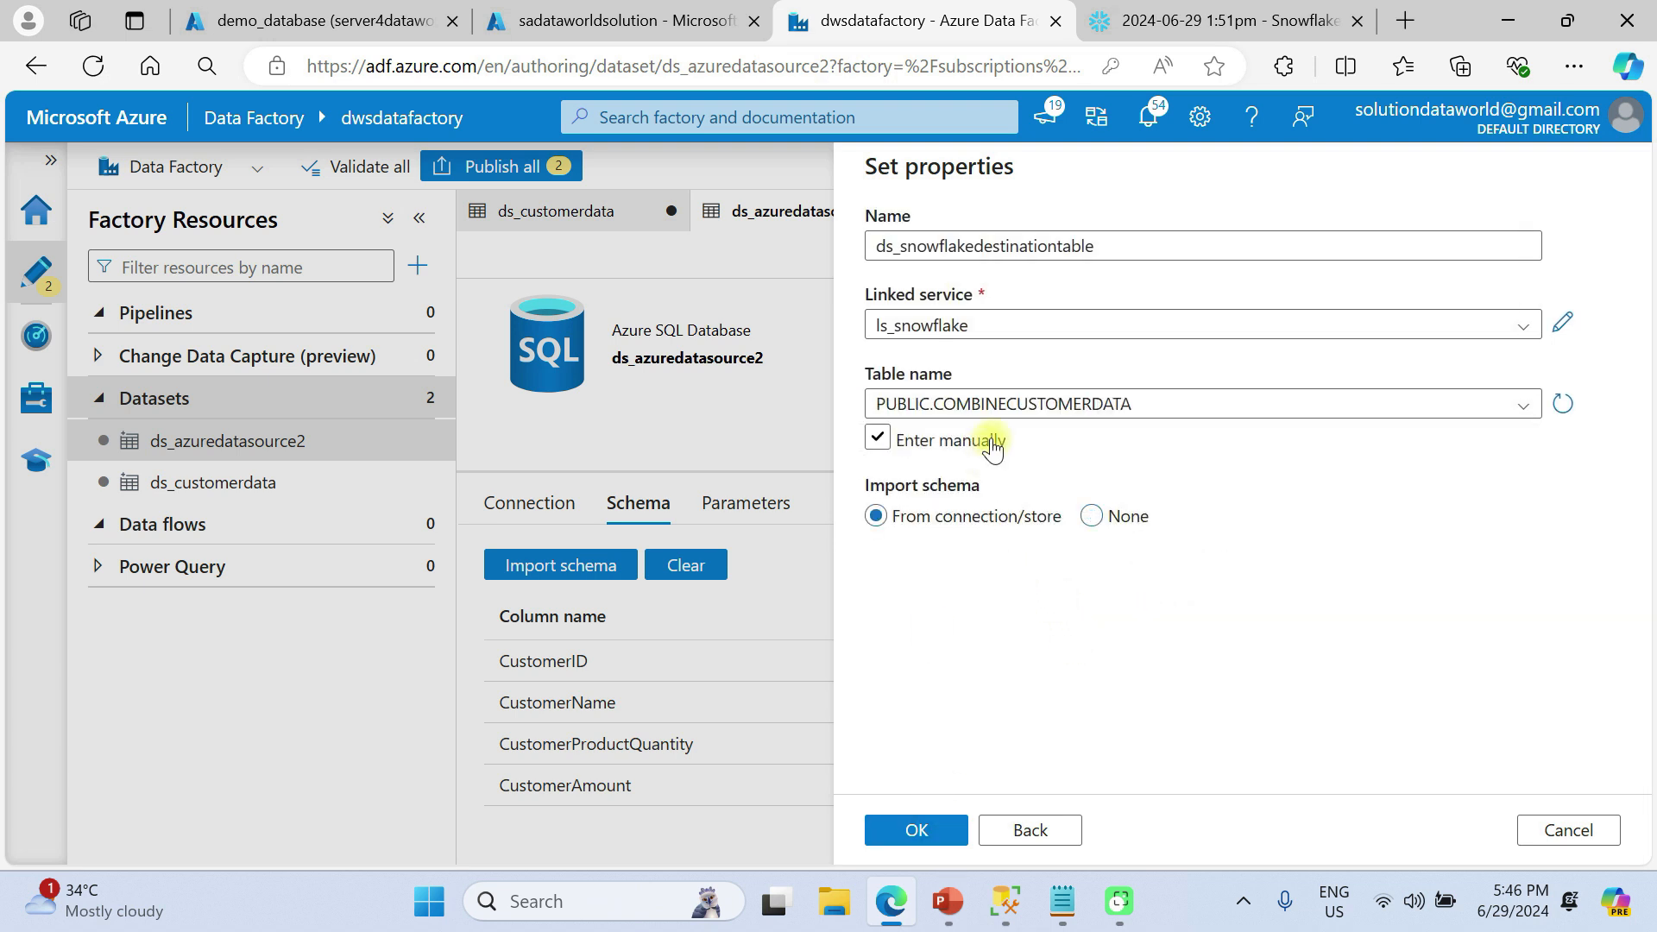
click(1265, 19)
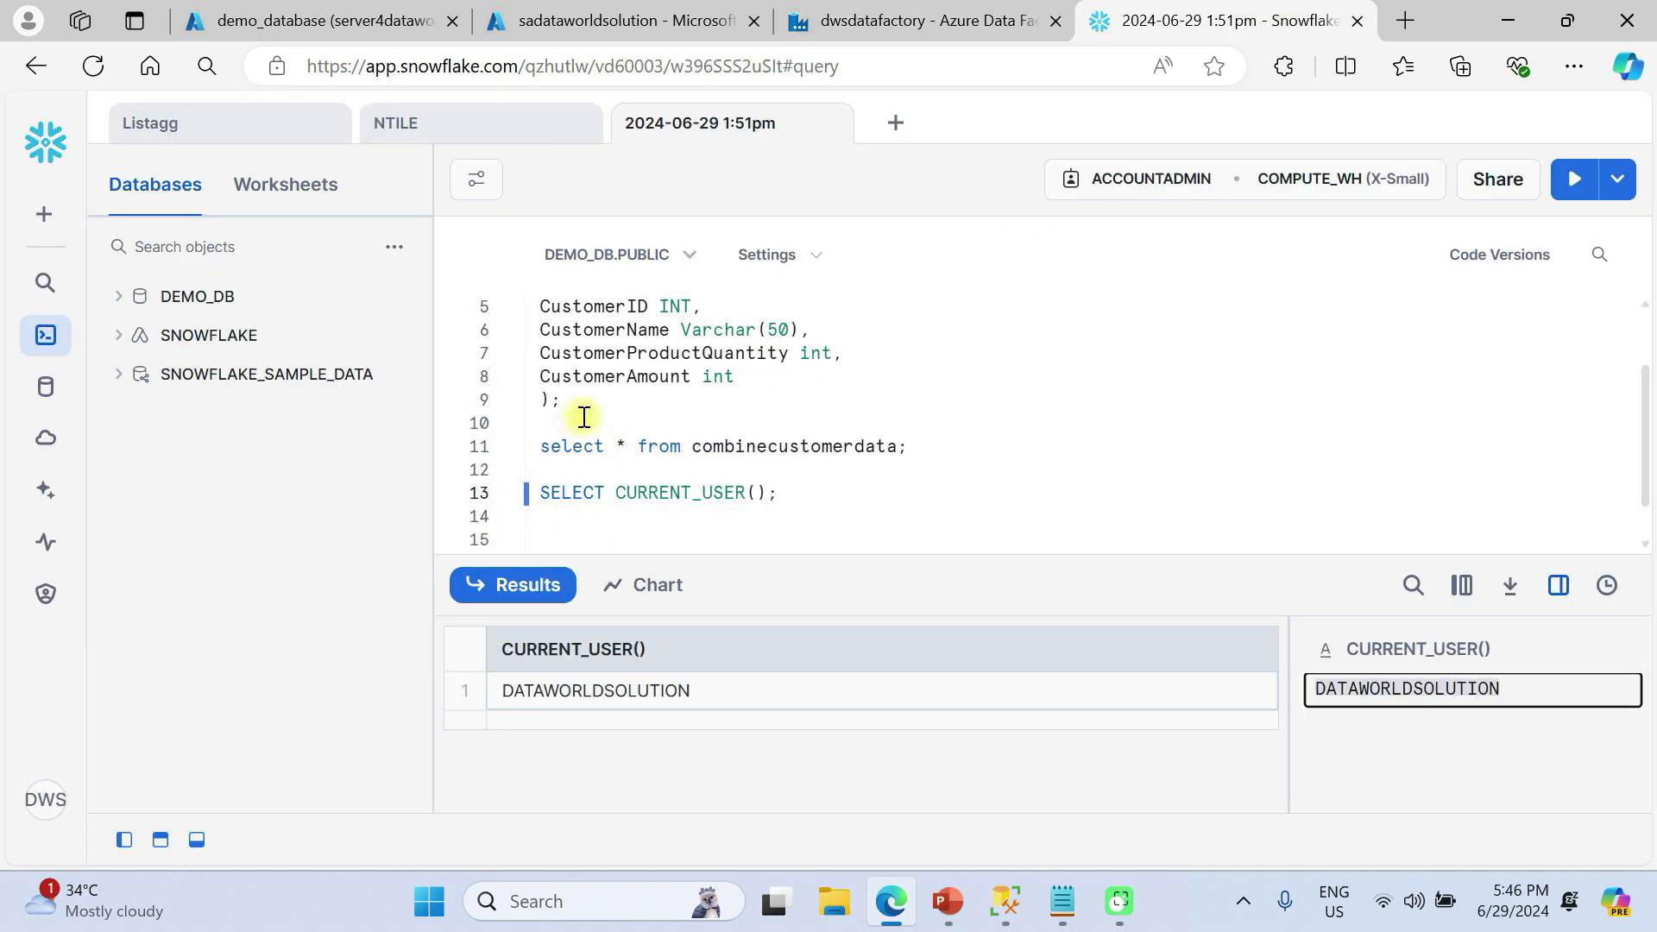
Rerun the CREATE TABLE for combinecustomerdata and its SELECT to confirm the table is empty
click(696, 455)
key(ctrl+Return)
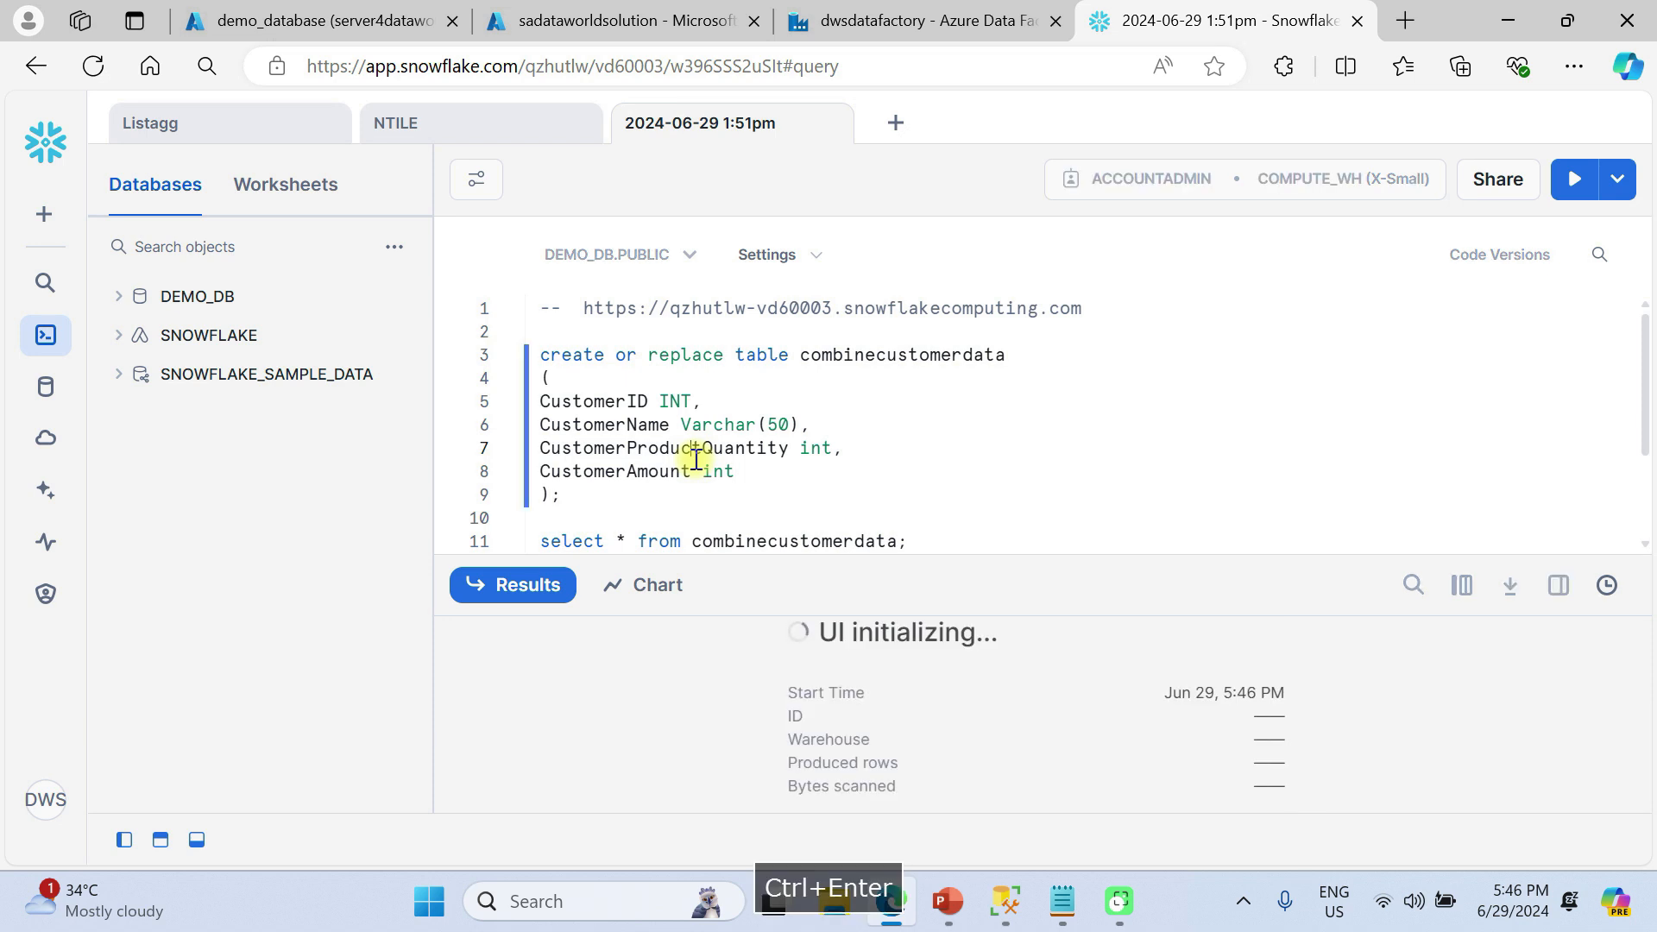
scroll(695, 458, down, 1)
scroll(695, 458, down, 1)
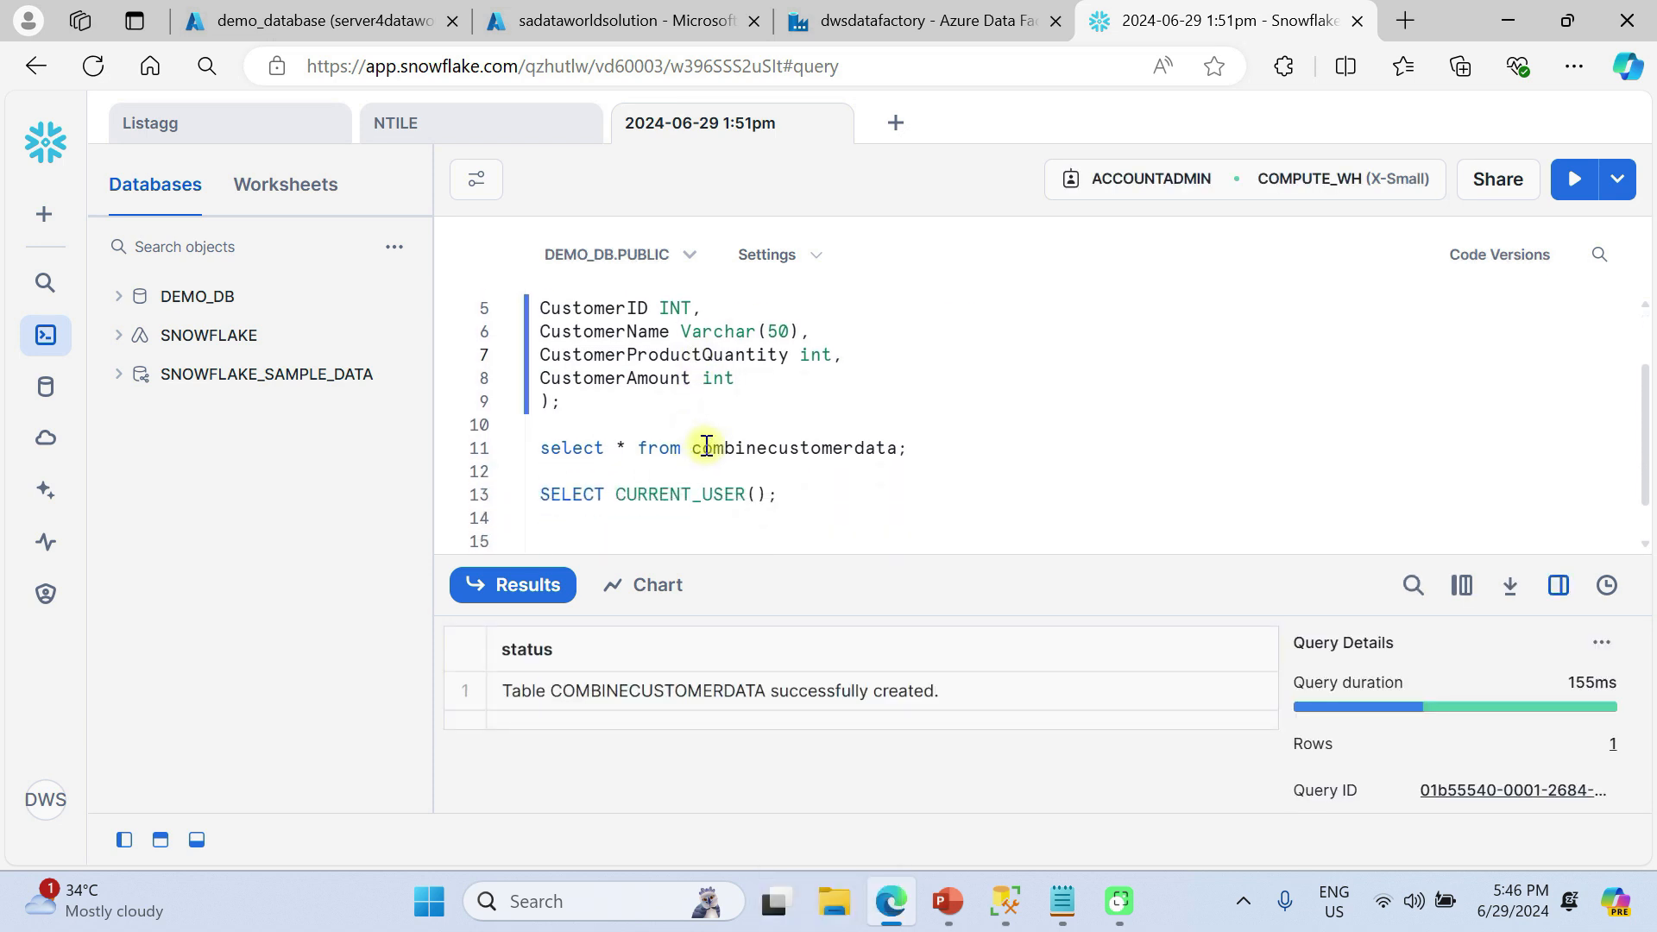
click(706, 445)
key(ctrl+Return)
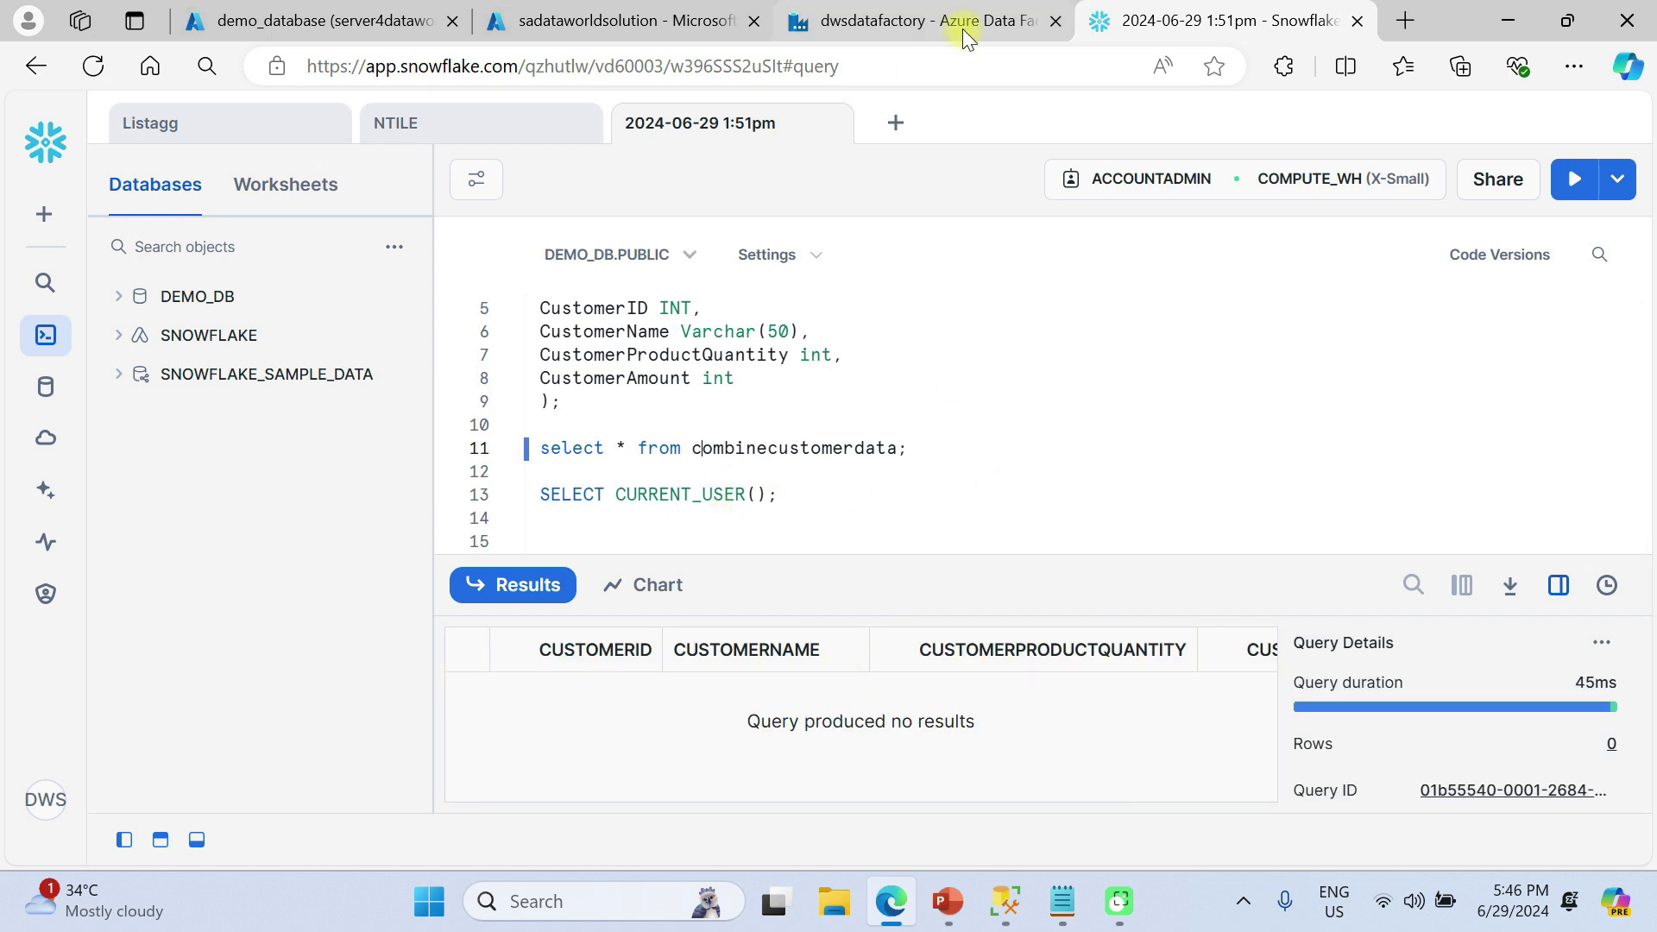
click(926, 25)
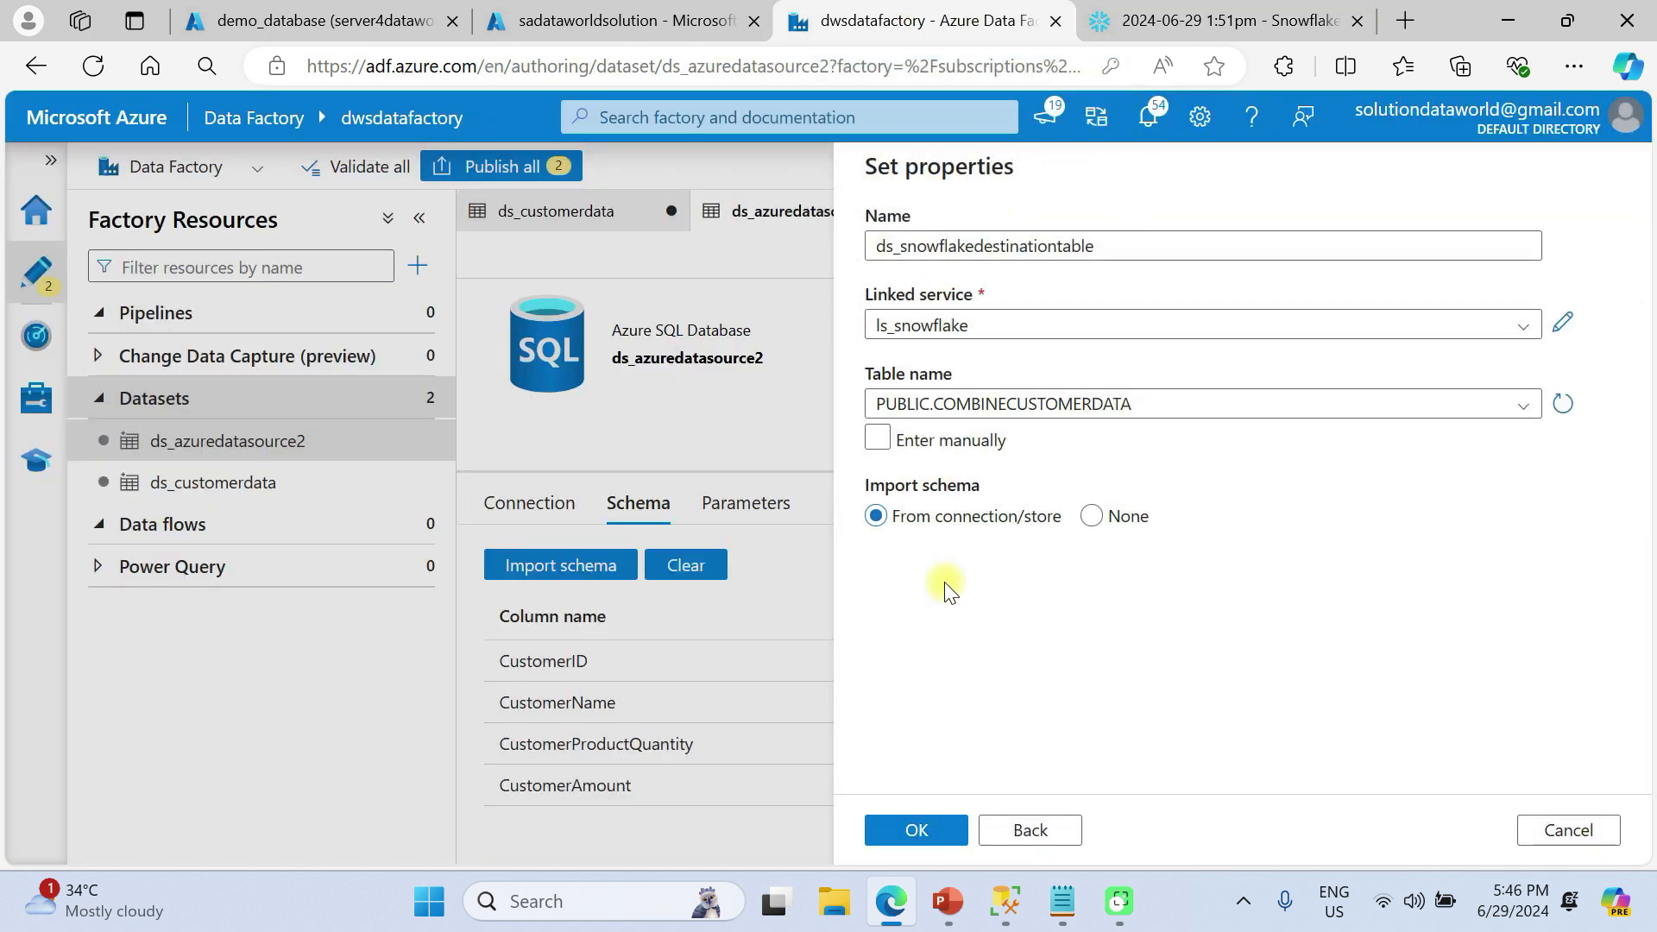
Create ds_snowflakedestinationtable without schema import, then test its connection and preview the empty table
click(1091, 517)
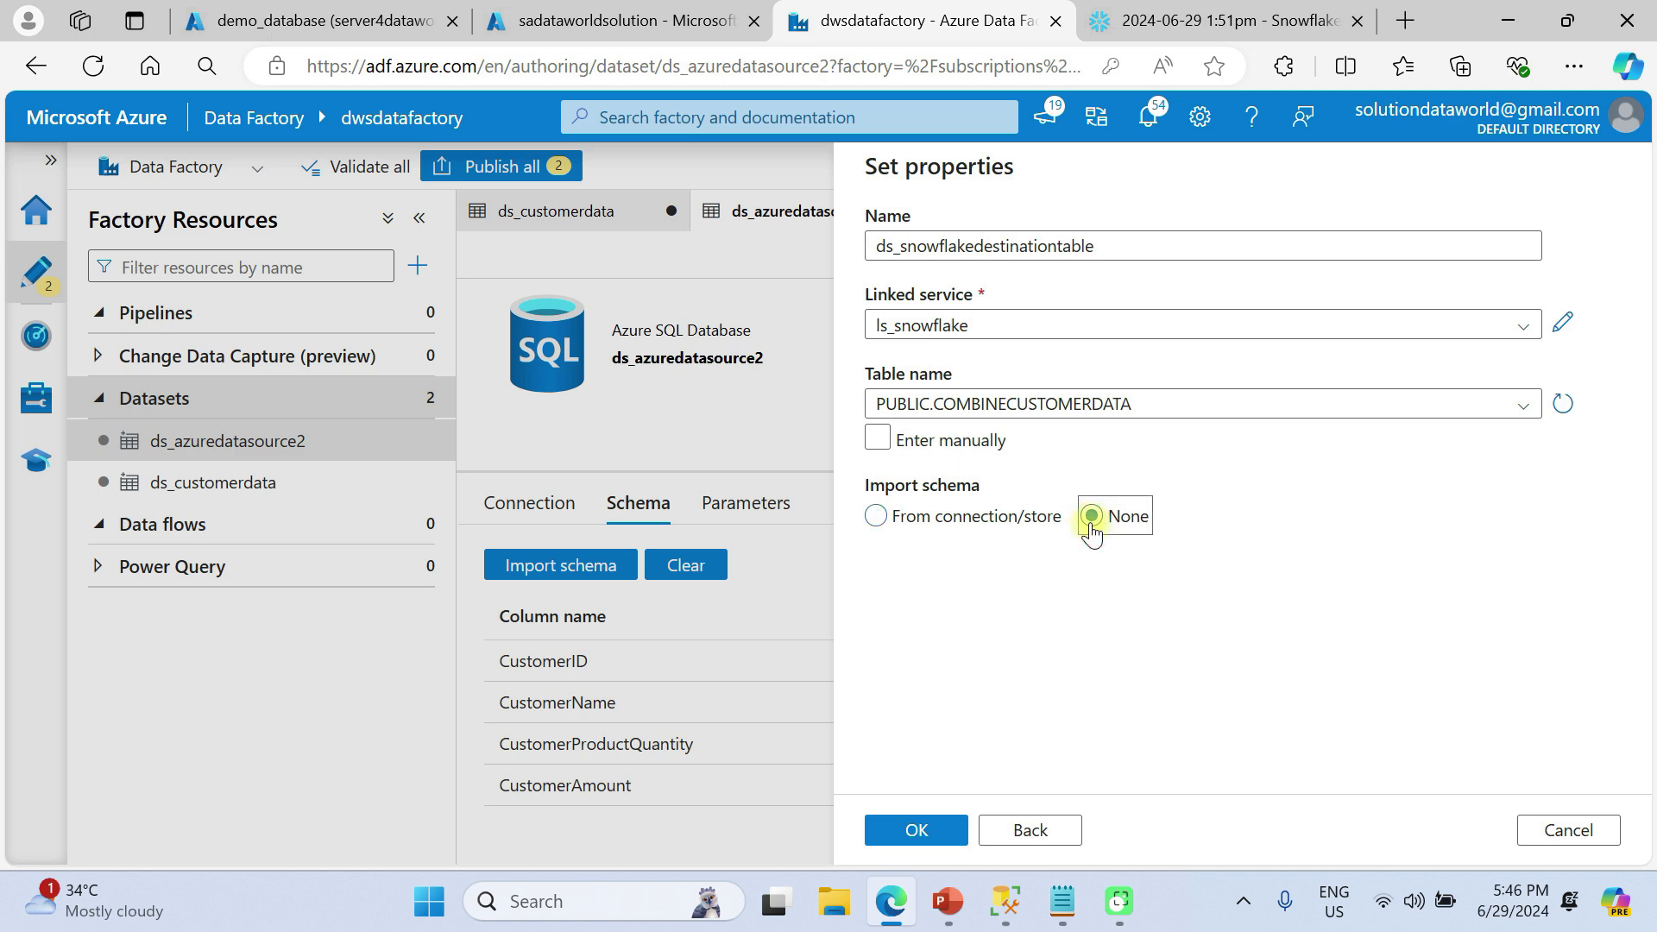
click(906, 835)
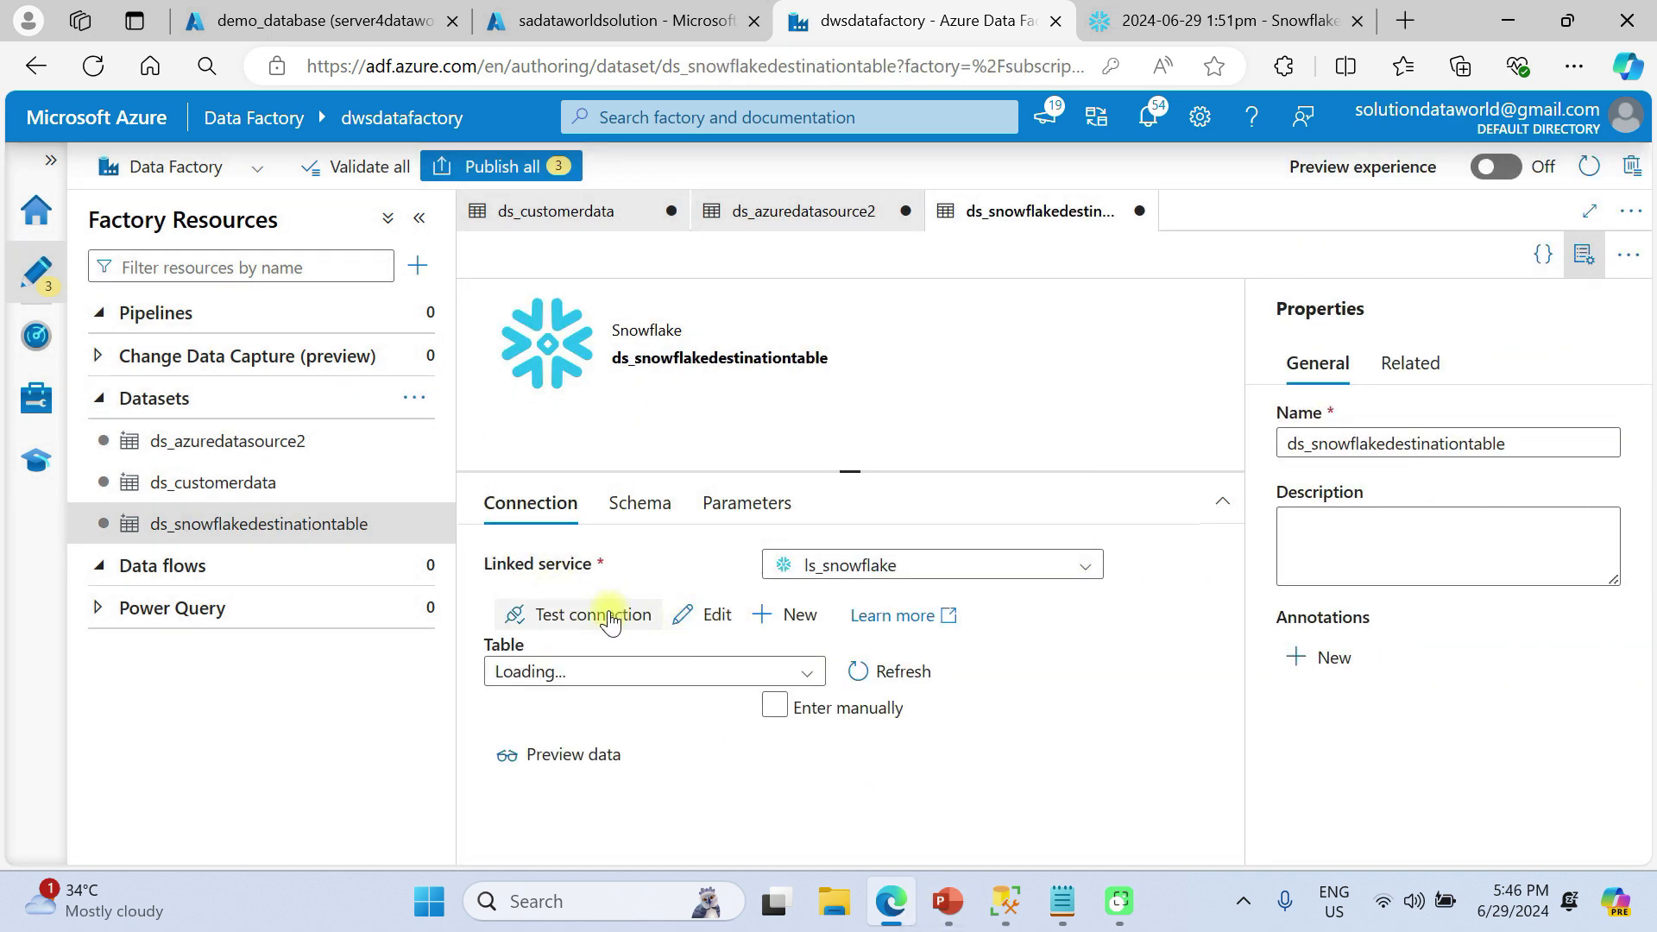
click(608, 614)
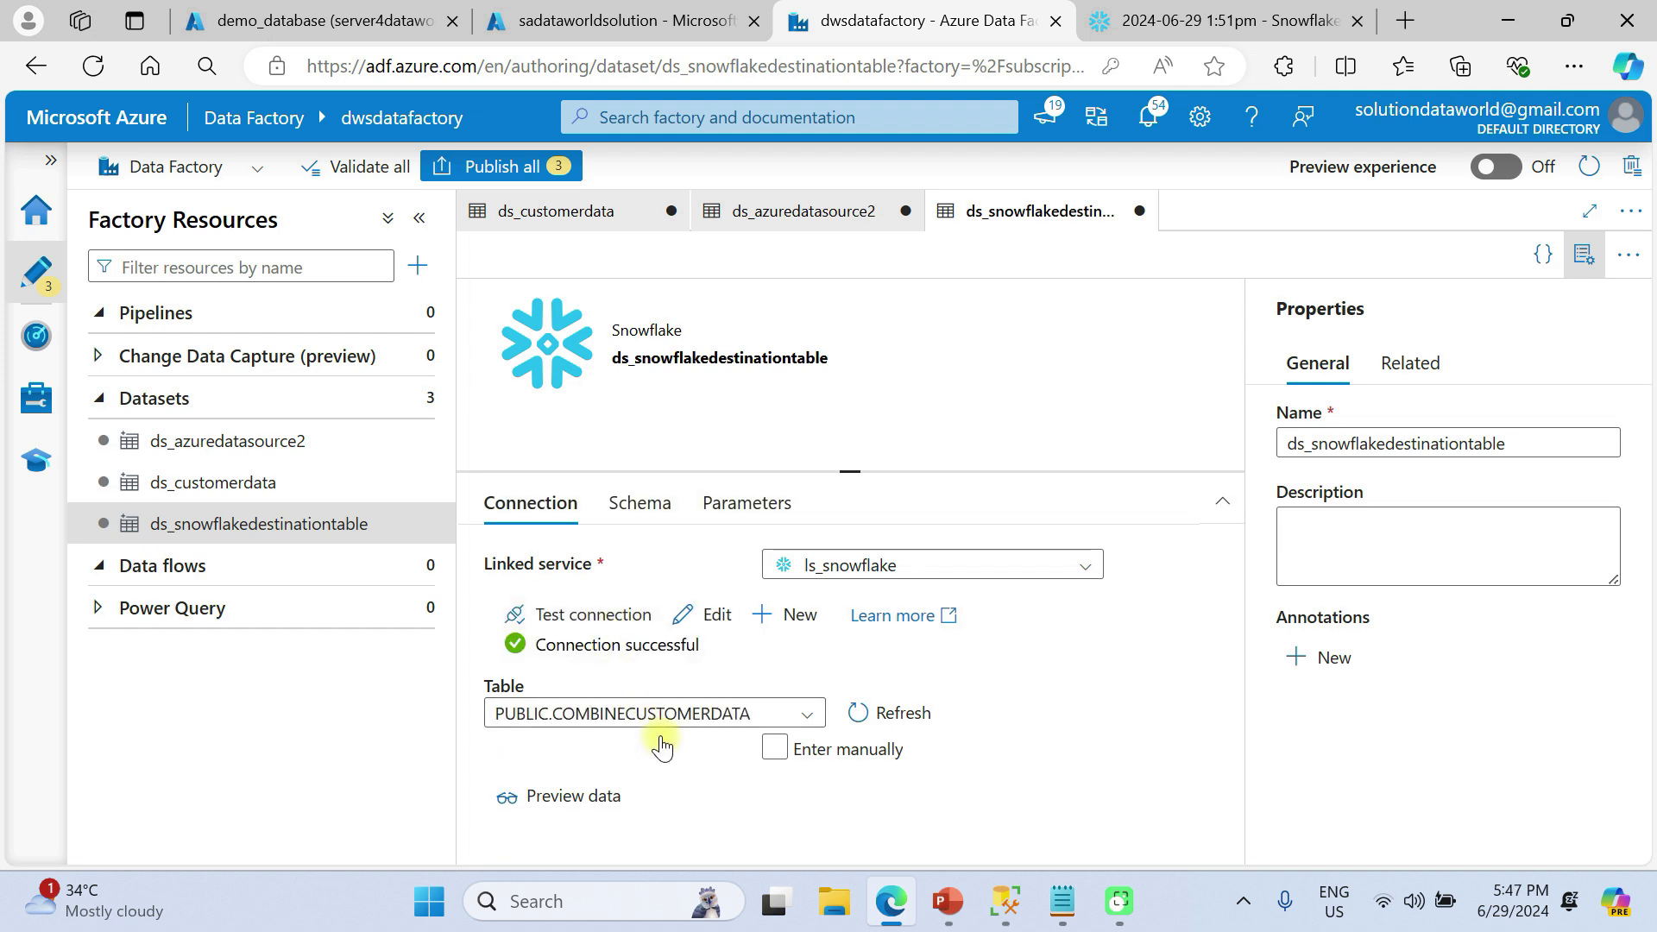
click(608, 796)
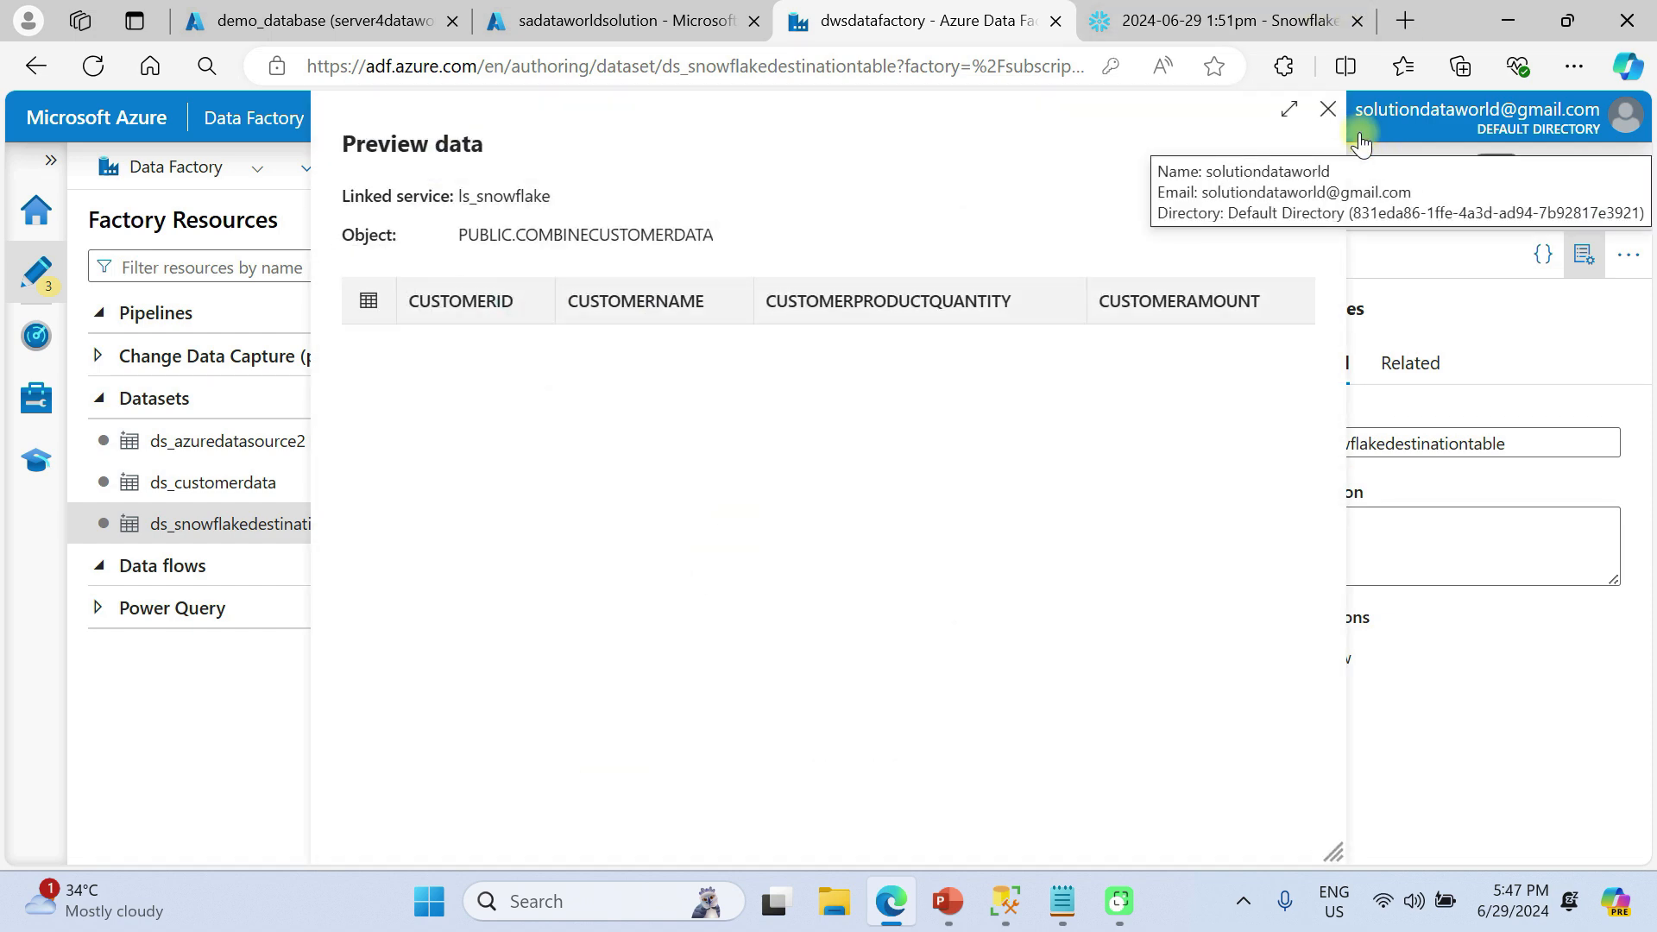
click(1328, 109)
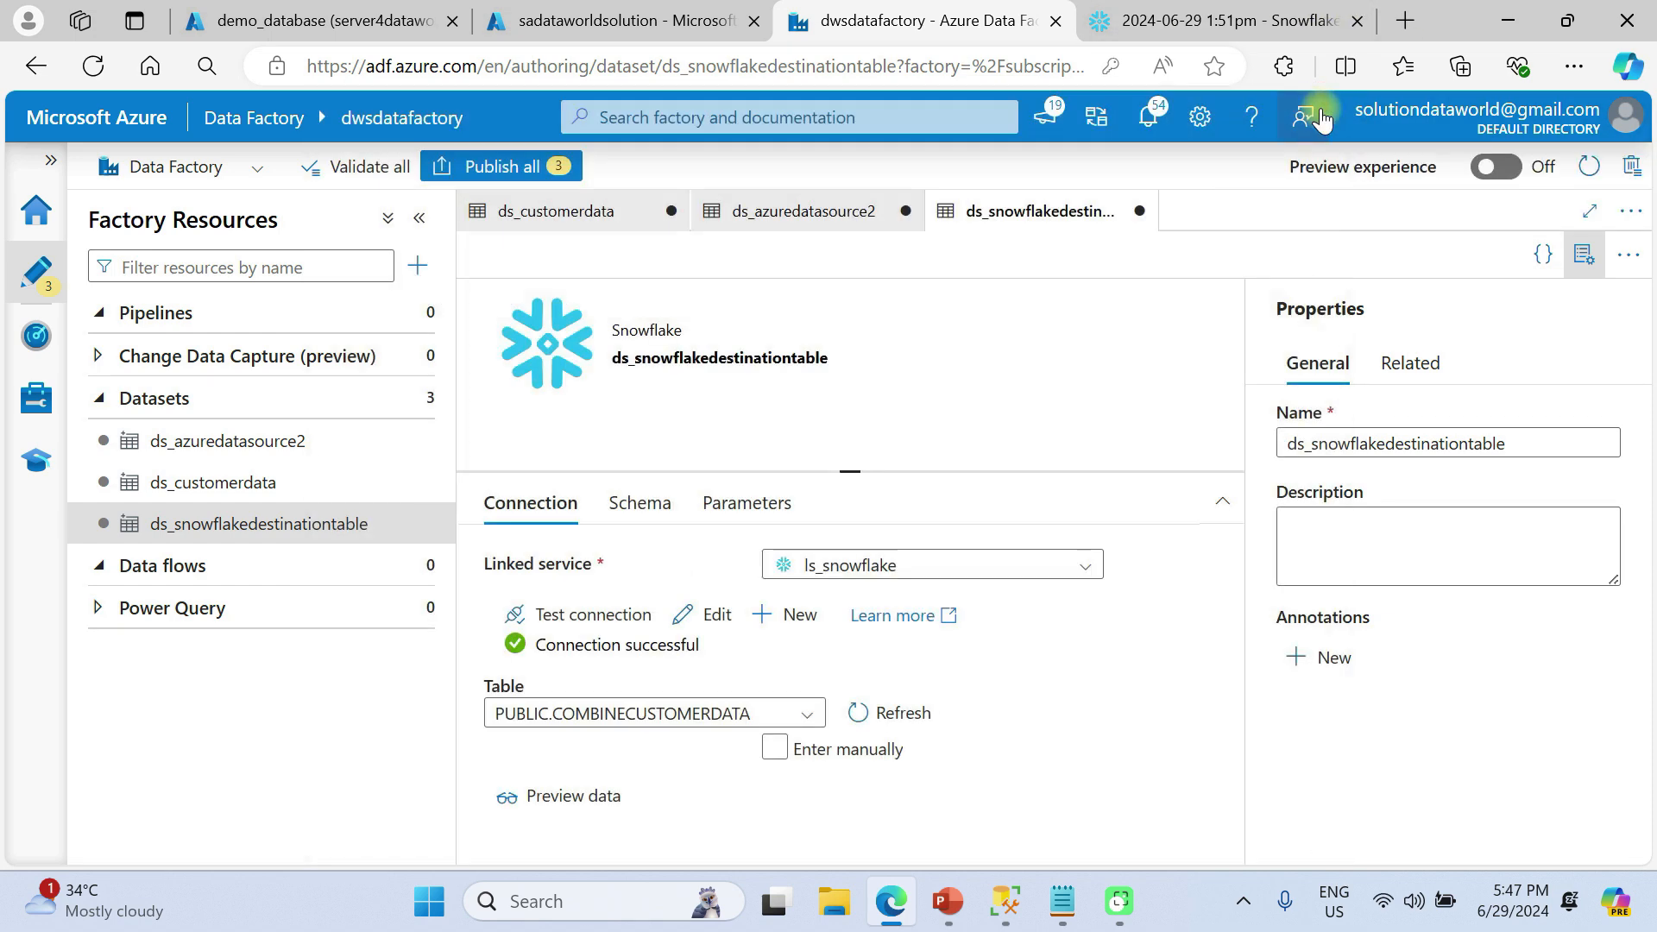
Import the schema: CUSTOMERID NUMBER, CUSTOMERNAME VARCHAR, CUSTOMERPRODUCTQUANTITY NUMBER, CUSTOMERAMOUNT NUMBER
click(650, 509)
click(584, 577)
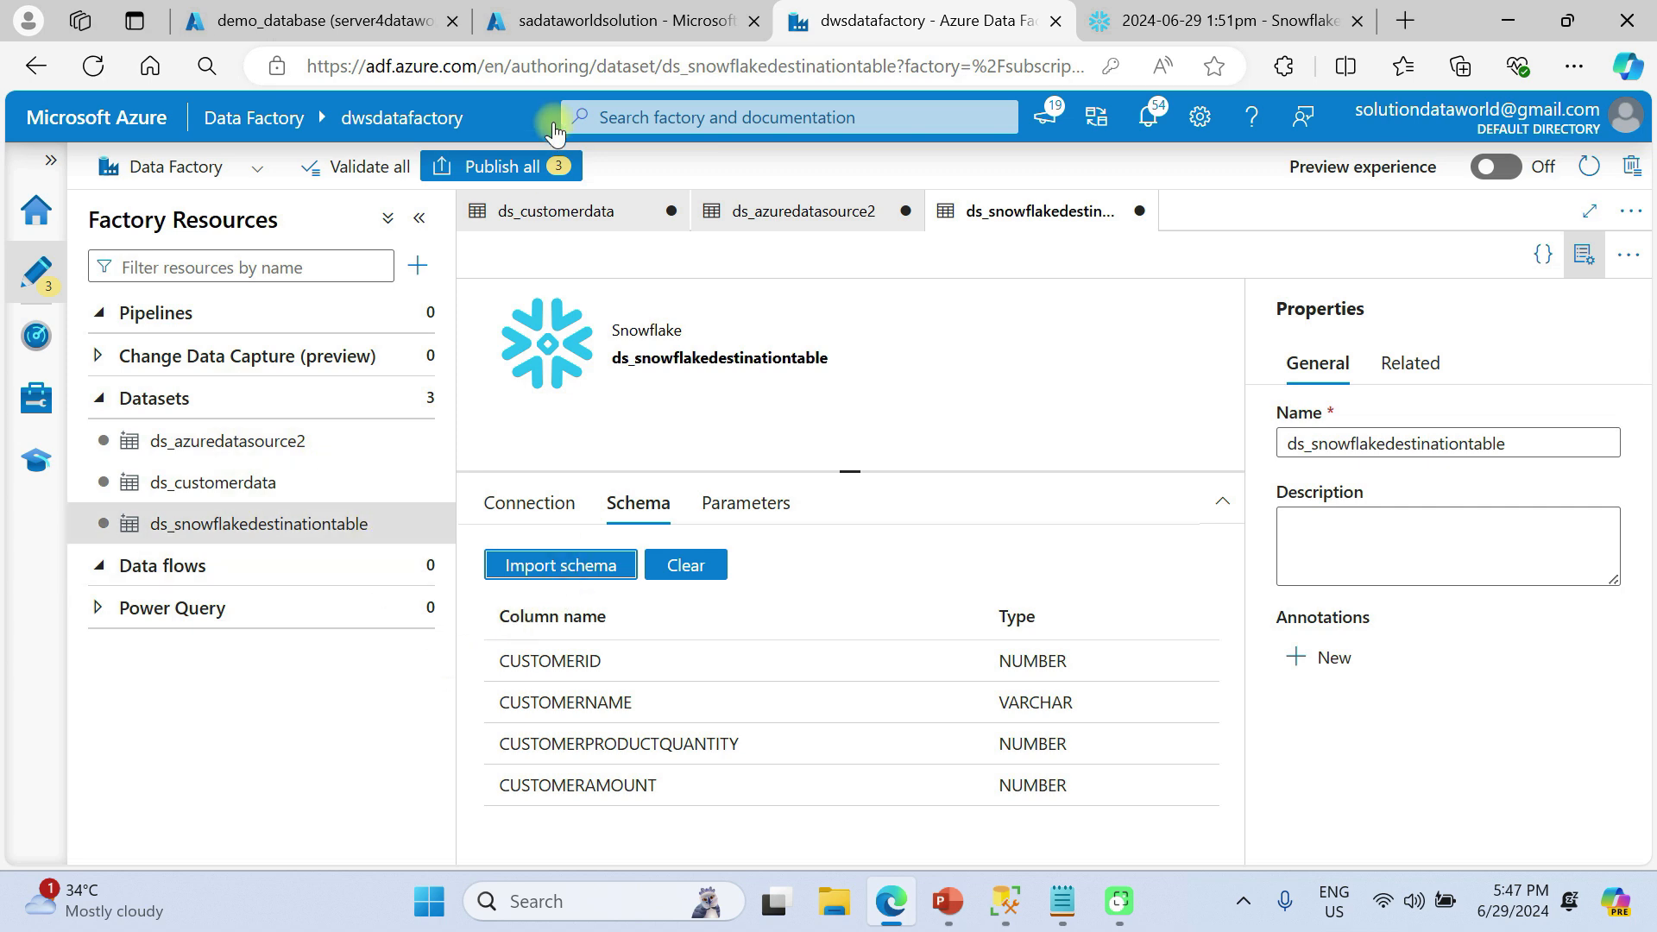
Publish ds_customerdata, ds_azuredatasource2 and ds_snowflakedestinationtable with Publish all
click(506, 172)
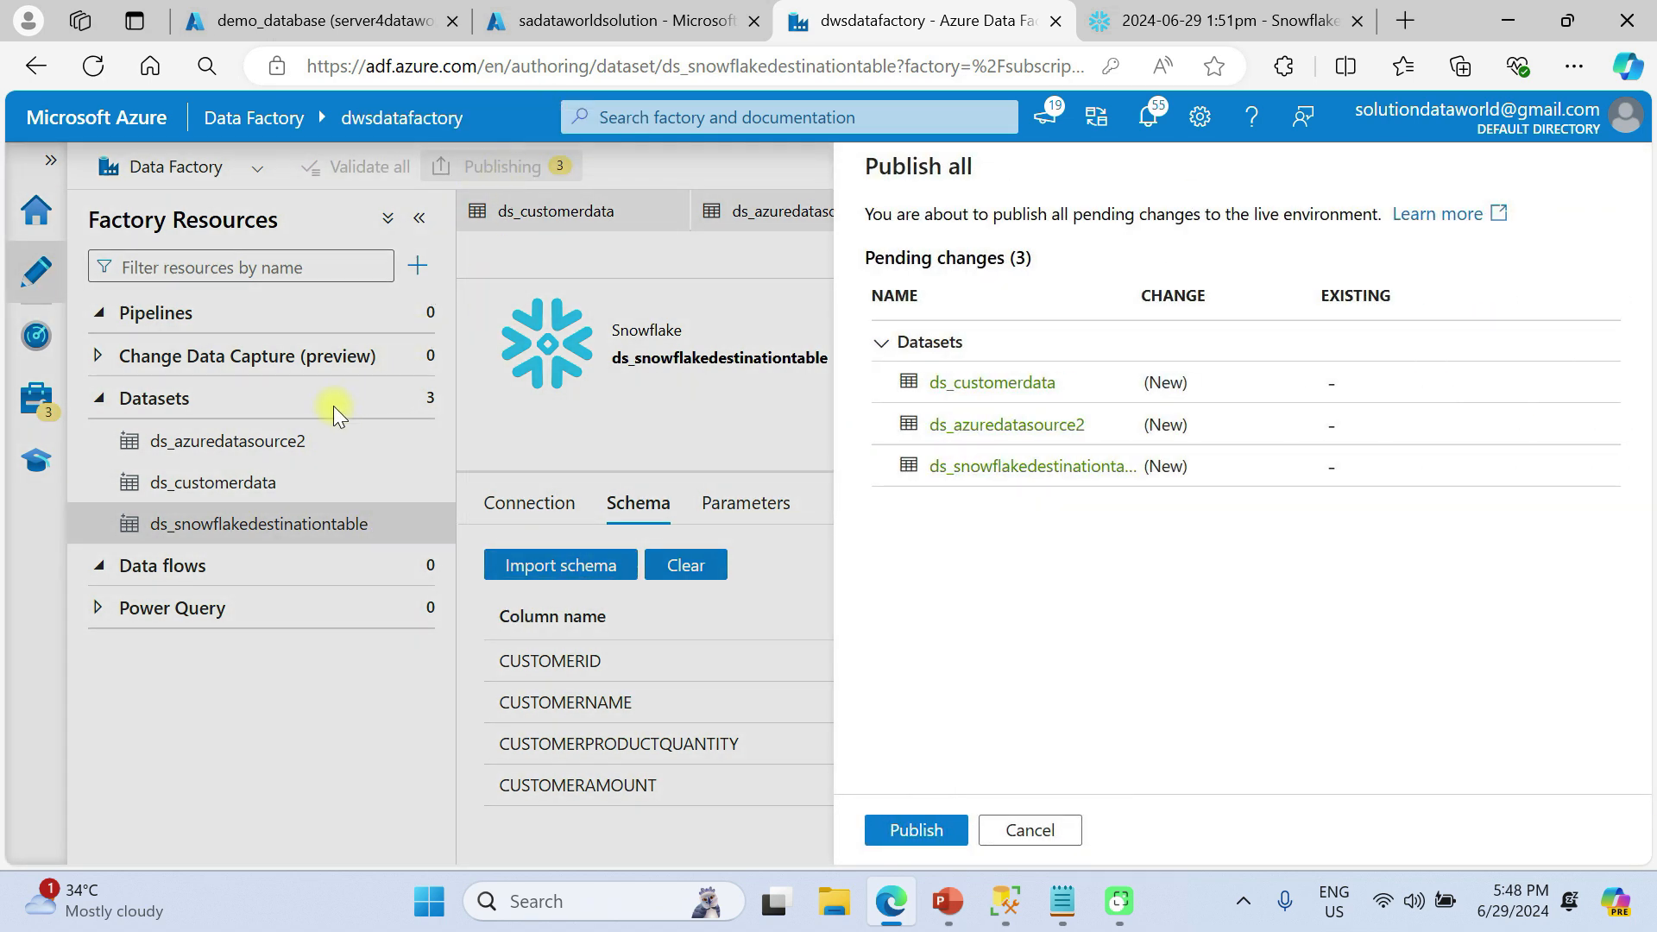
click(911, 827)
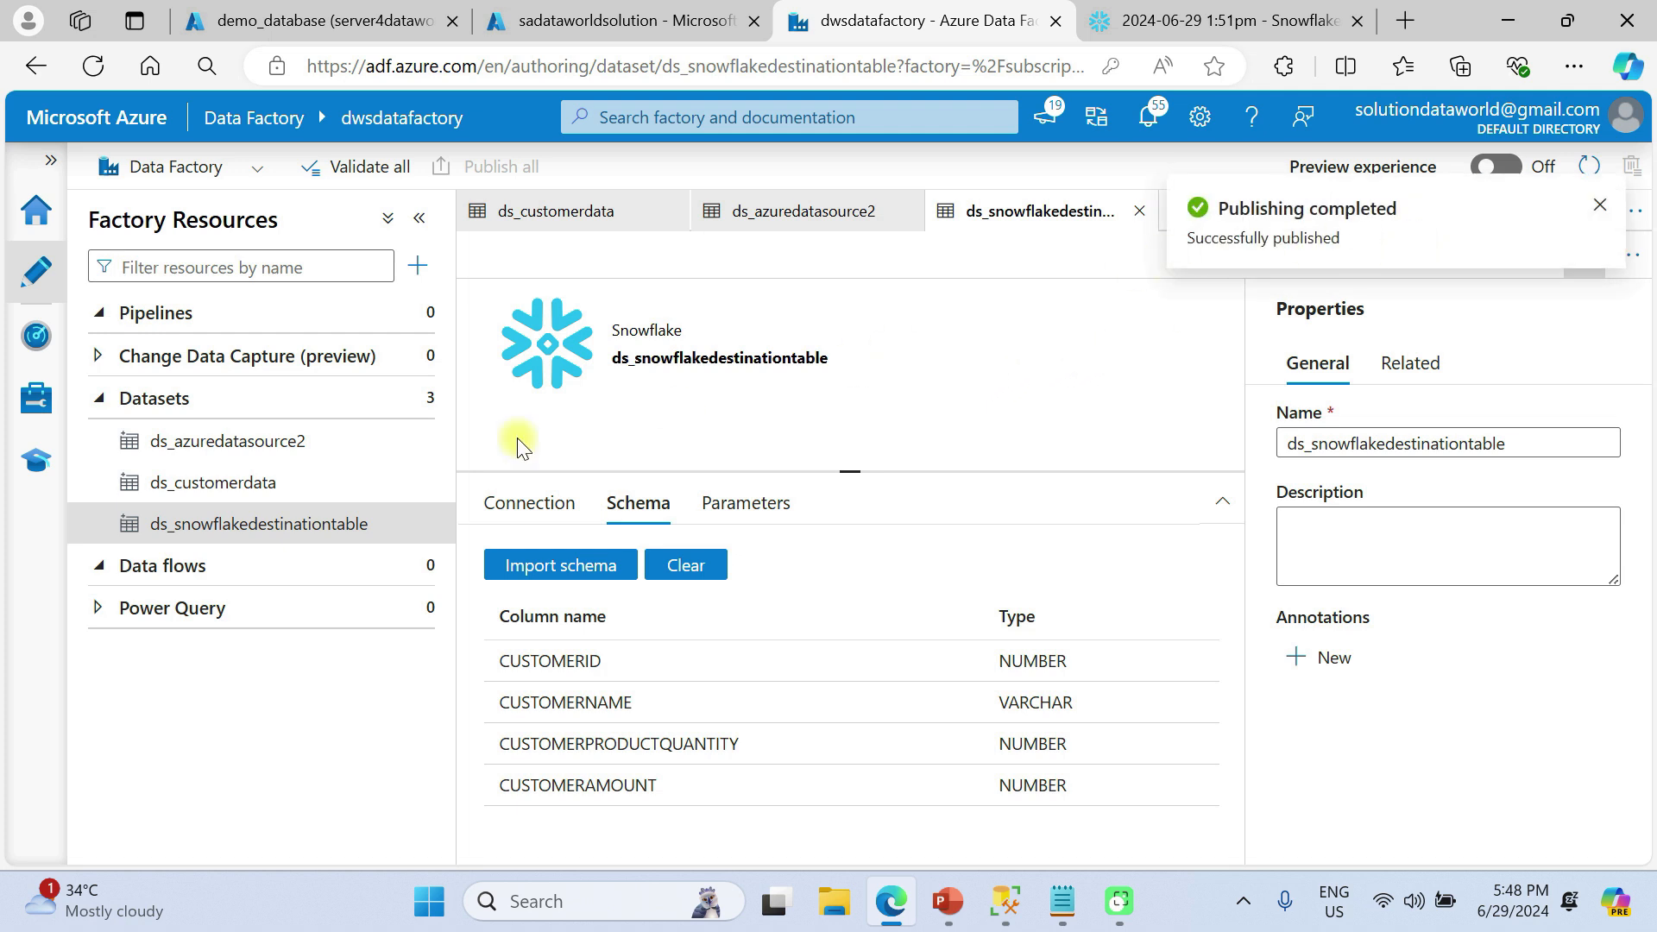
click(180, 574)
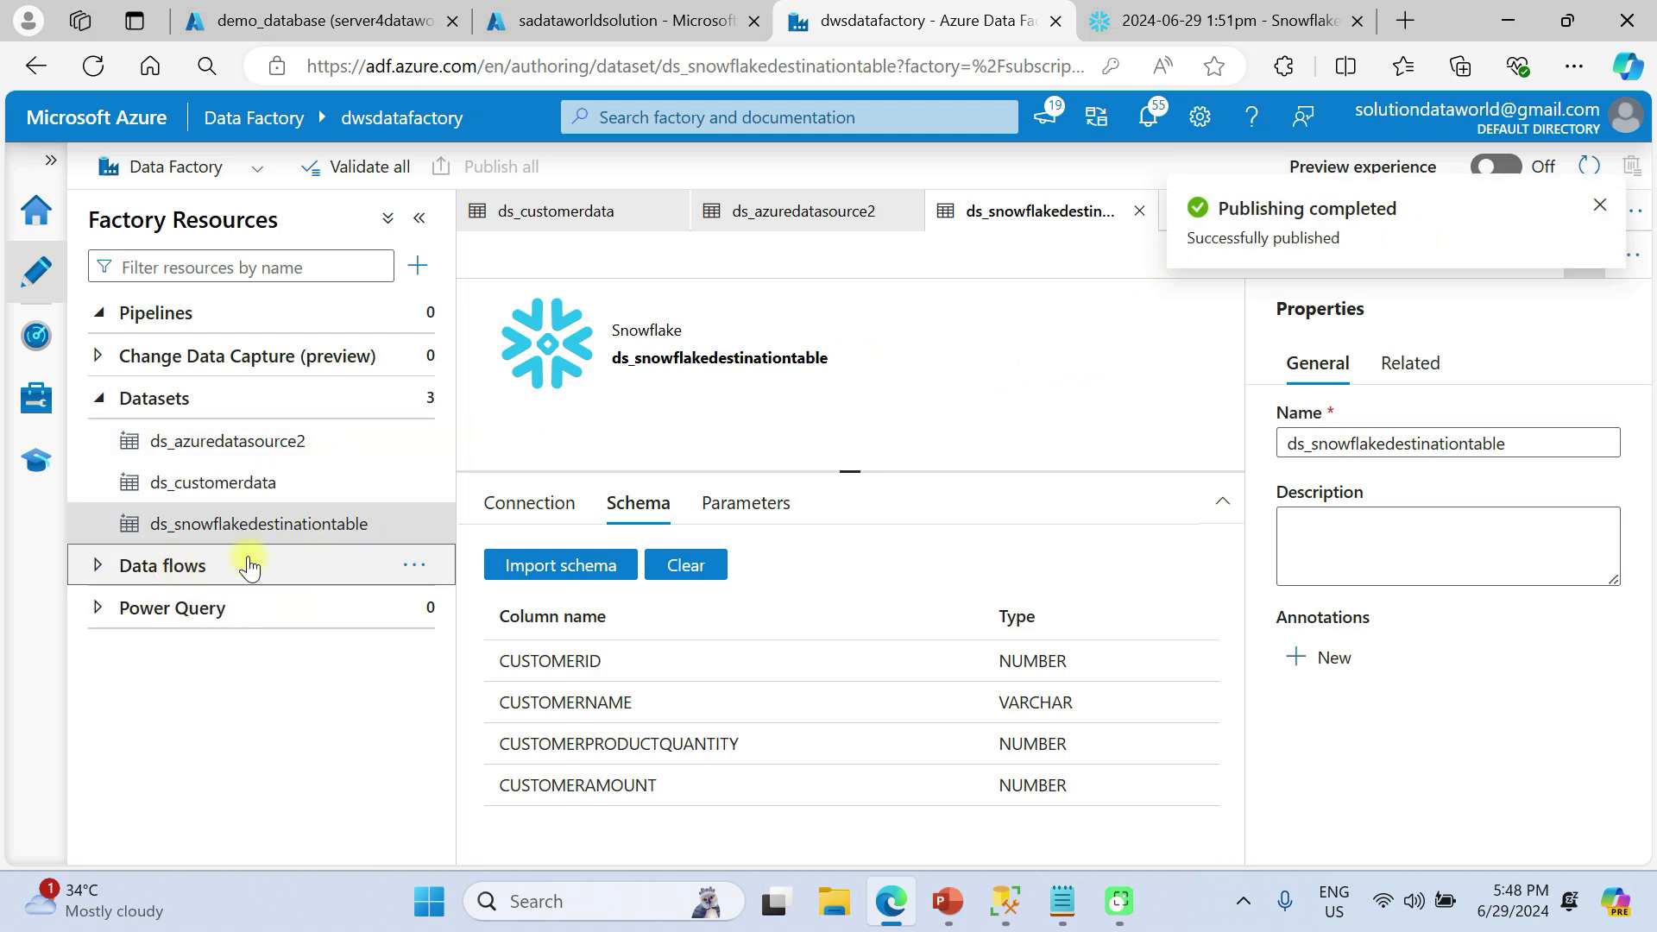
Create the data flow df_combinedatasource and add source1 as its first source
click(412, 566)
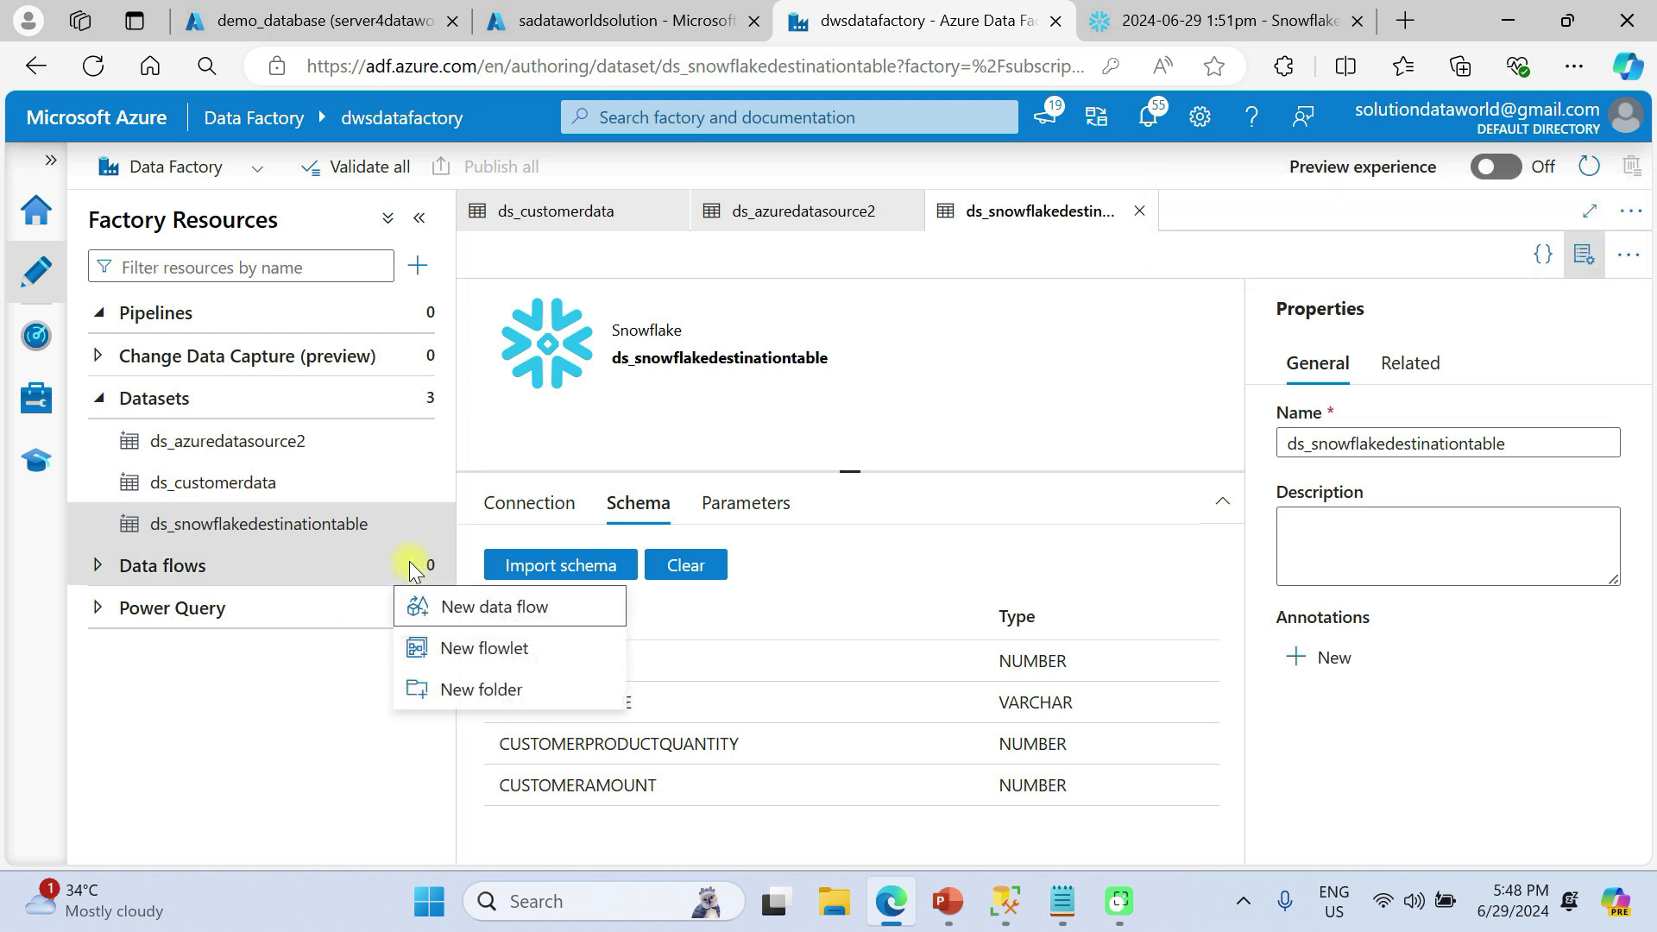
click(495, 608)
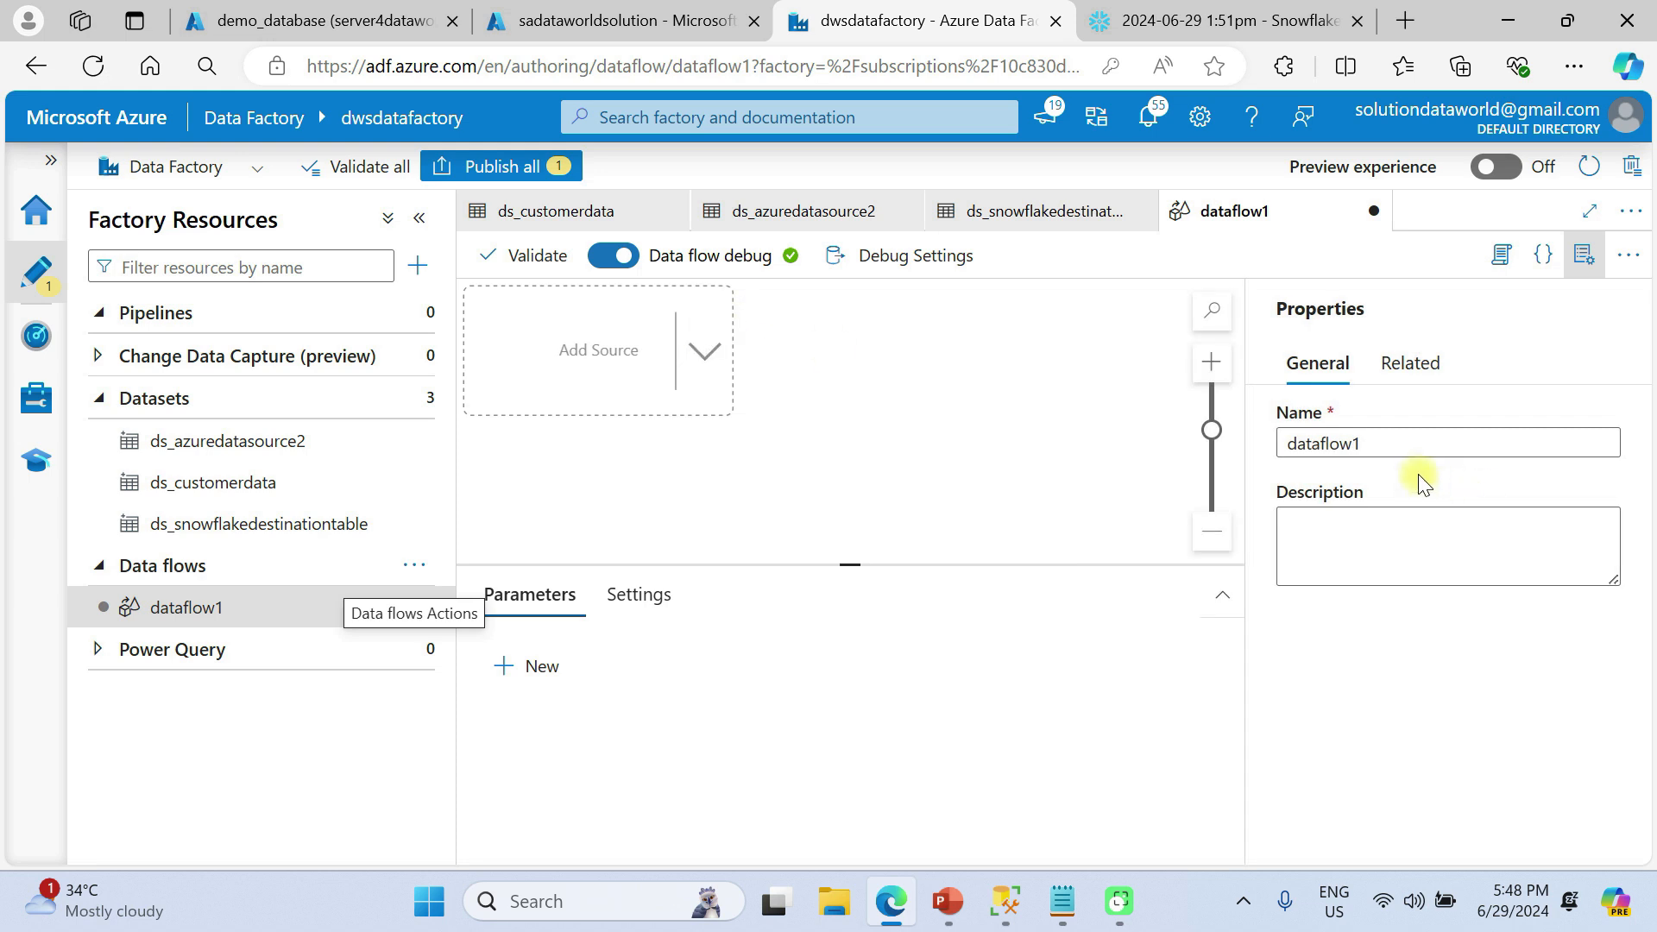
drag(1401, 448, 1251, 448)
text(df_combine)
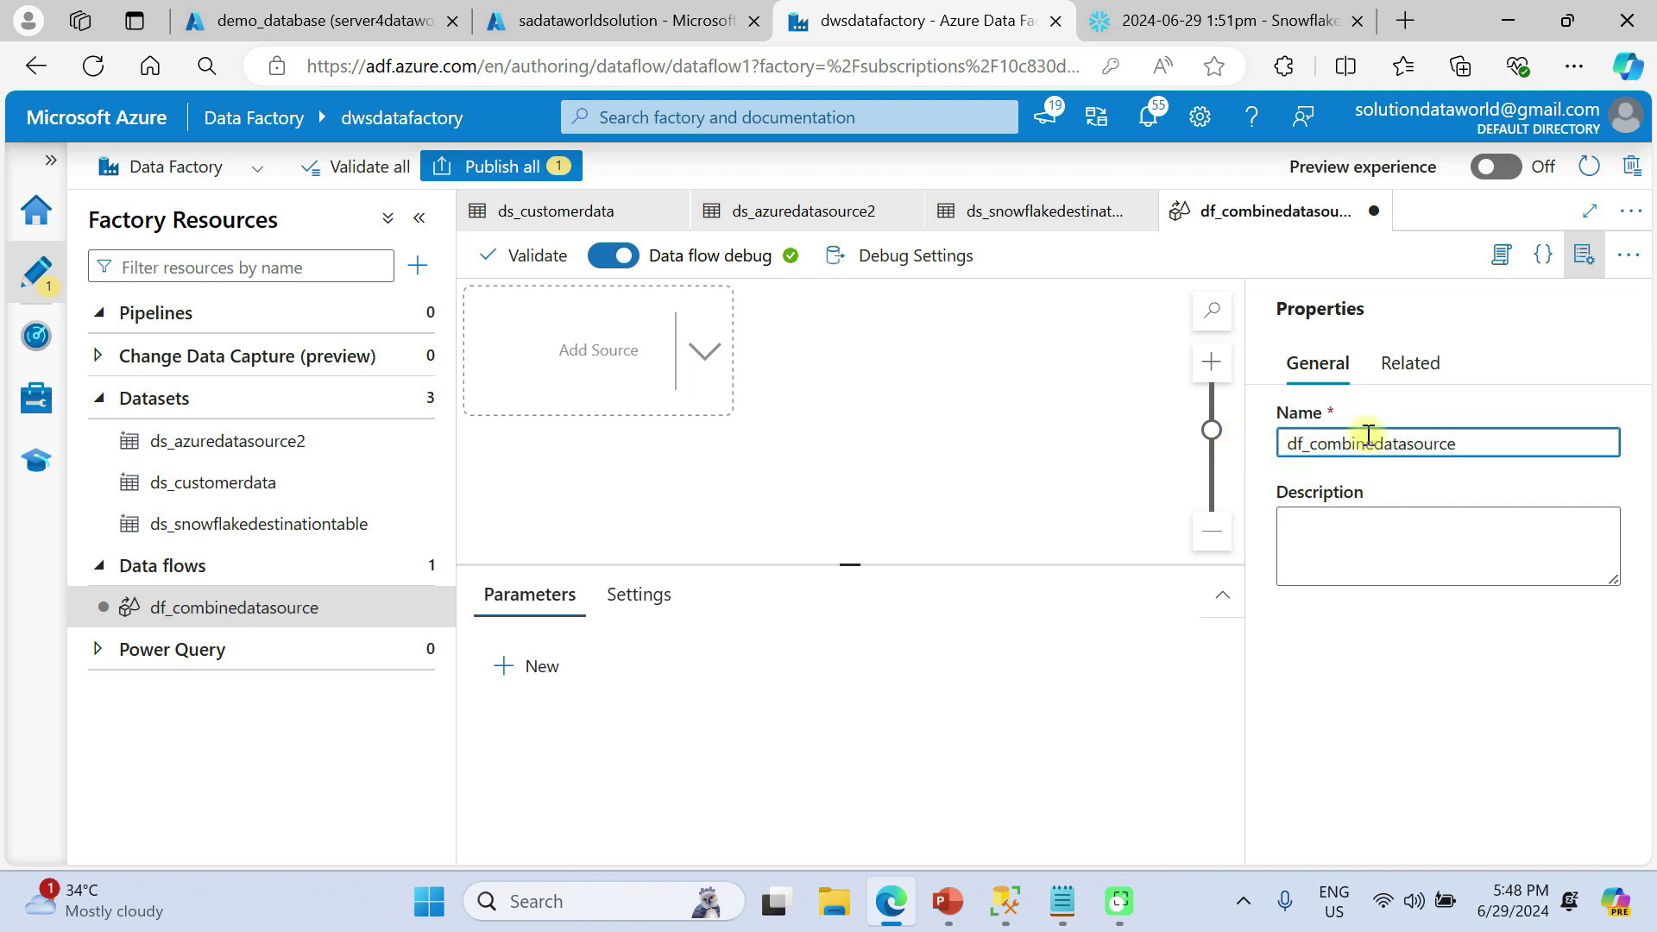
click(704, 350)
click(755, 384)
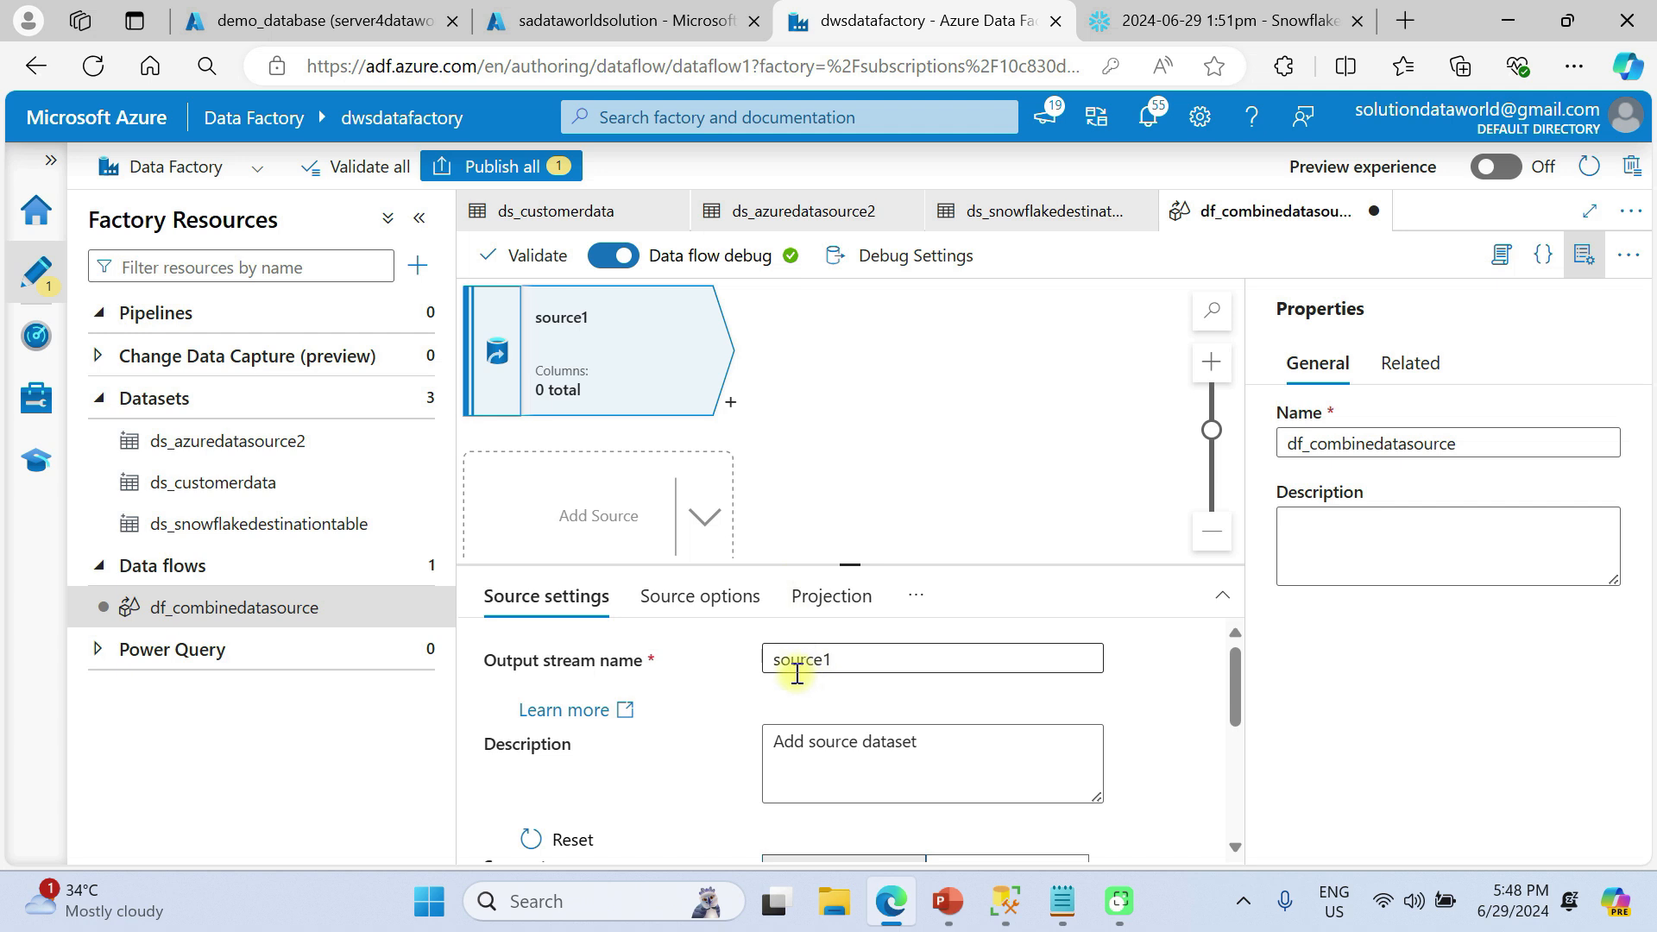
Set source1's dataset to ds_azuredatasource2
scroll(797, 674, down, 3)
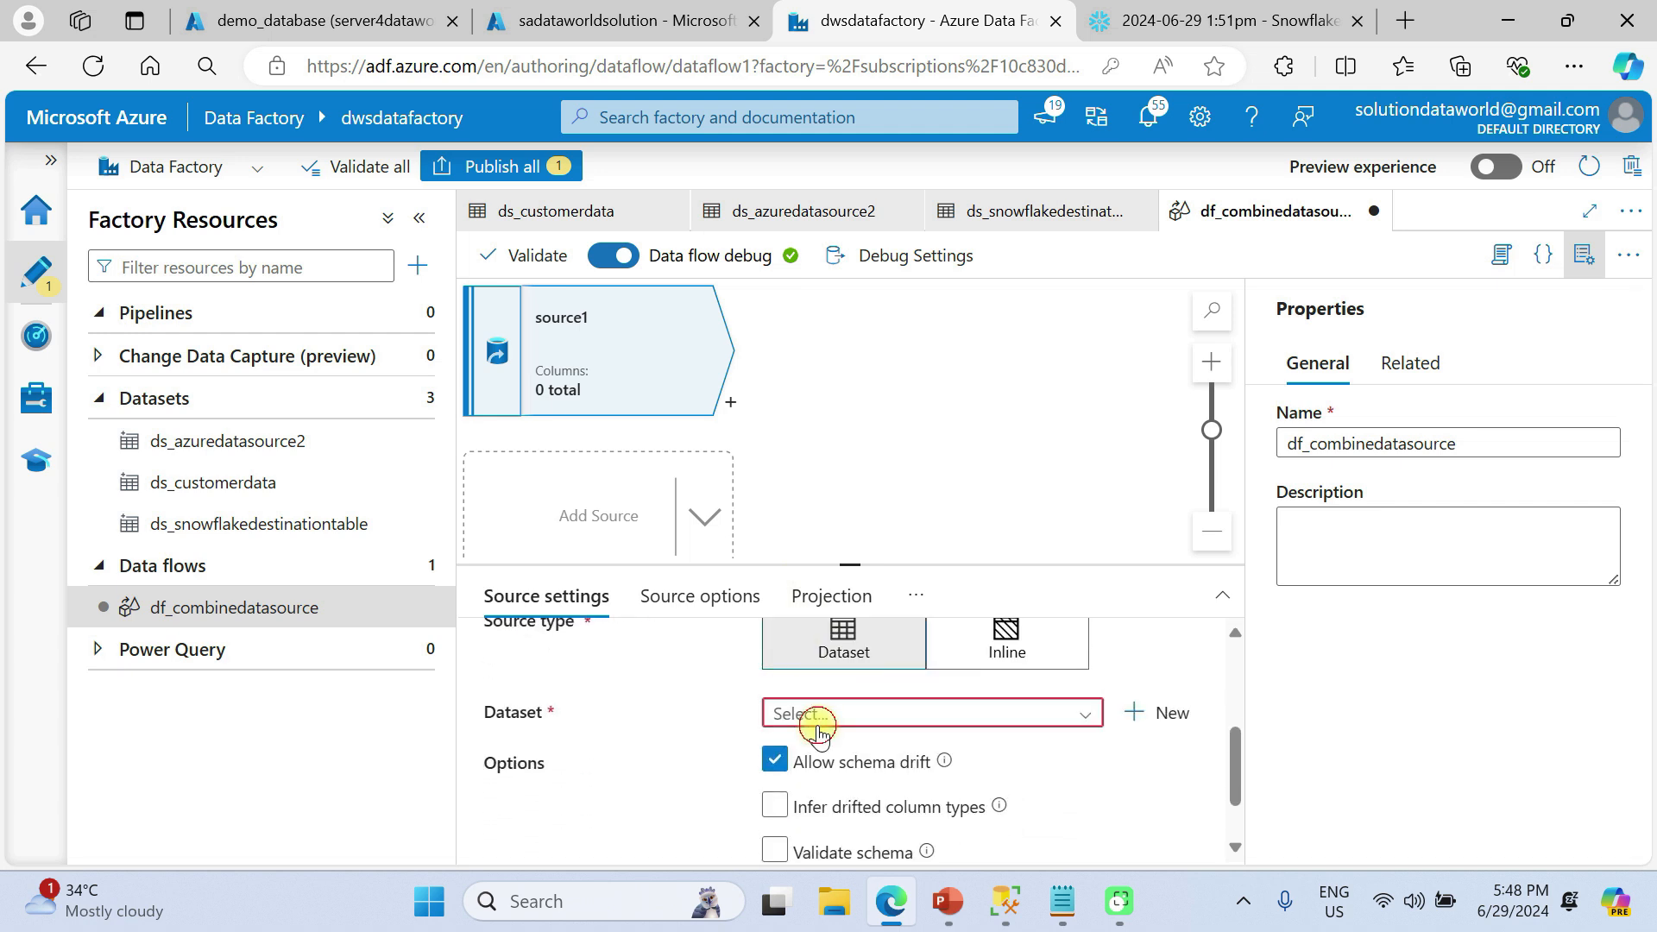
click(818, 725)
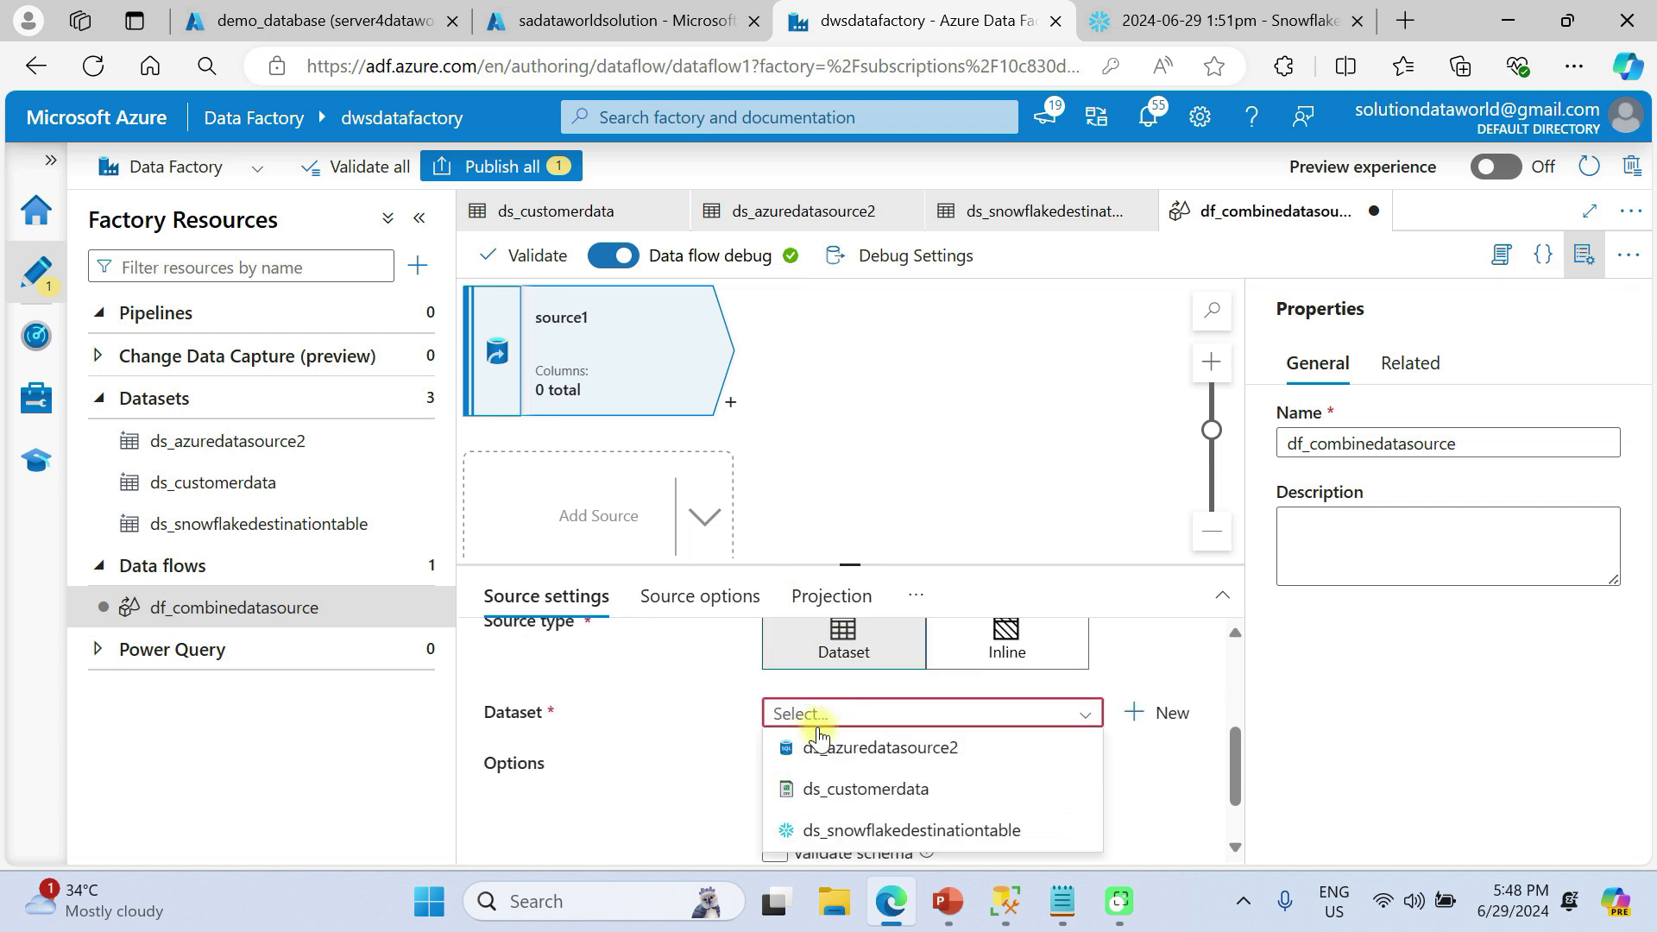
click(898, 760)
Test source1's connection and confirm it succeeds
scroll(891, 765, down, 1)
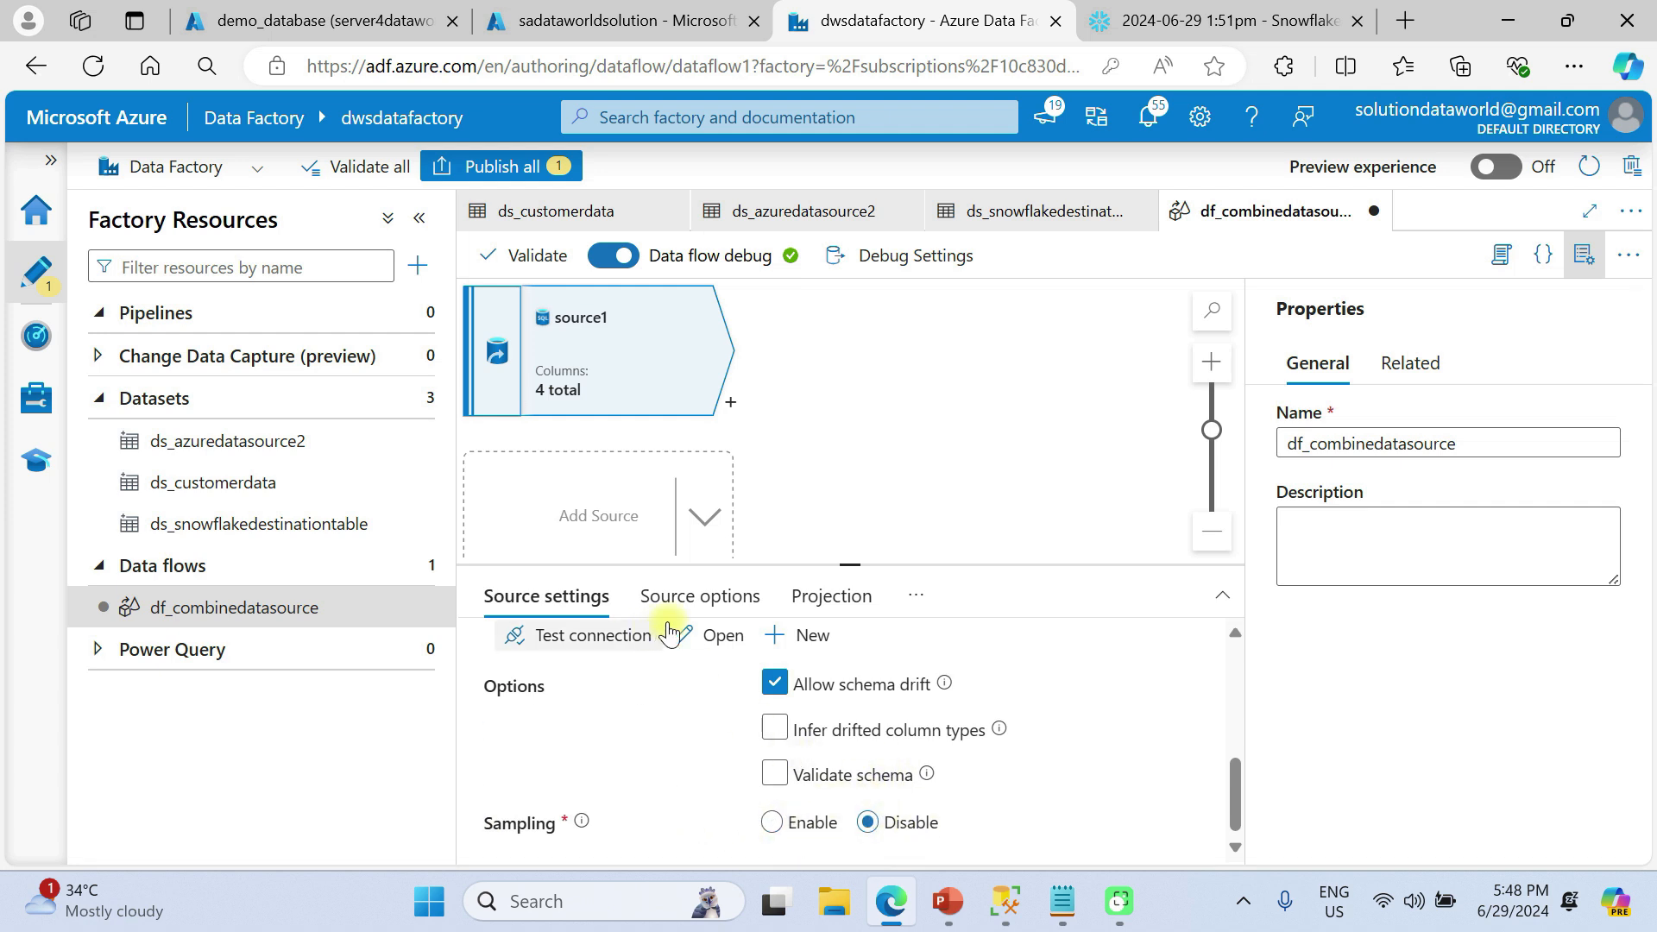
scroll(587, 645, up, 2)
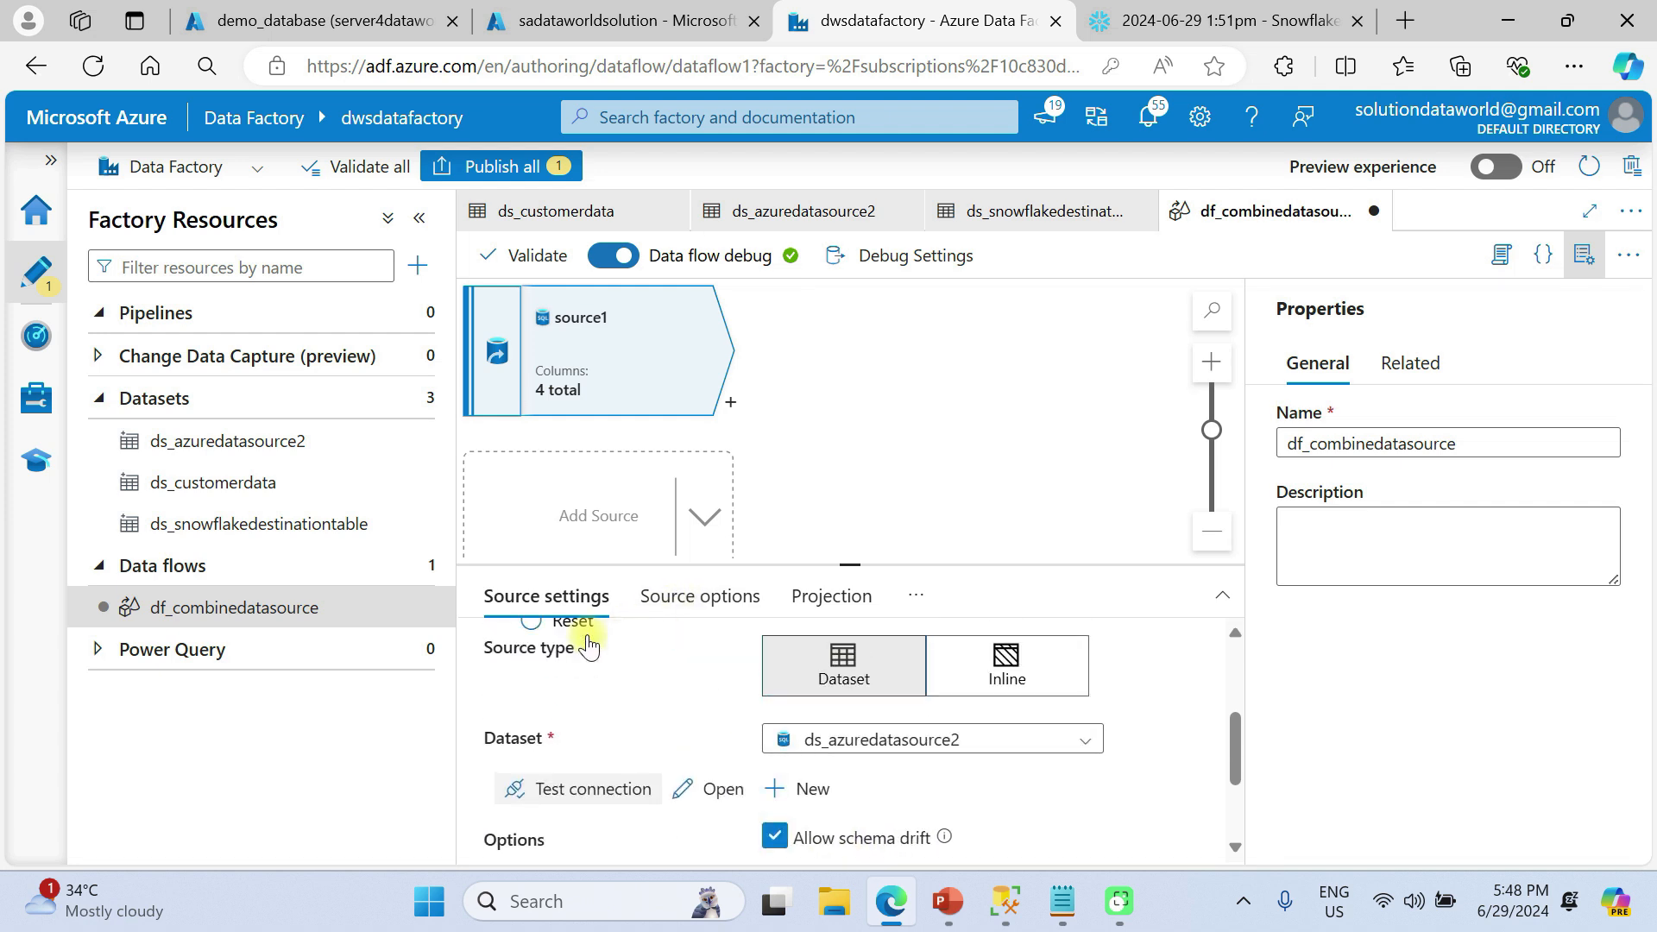
scroll(585, 640, down, 1)
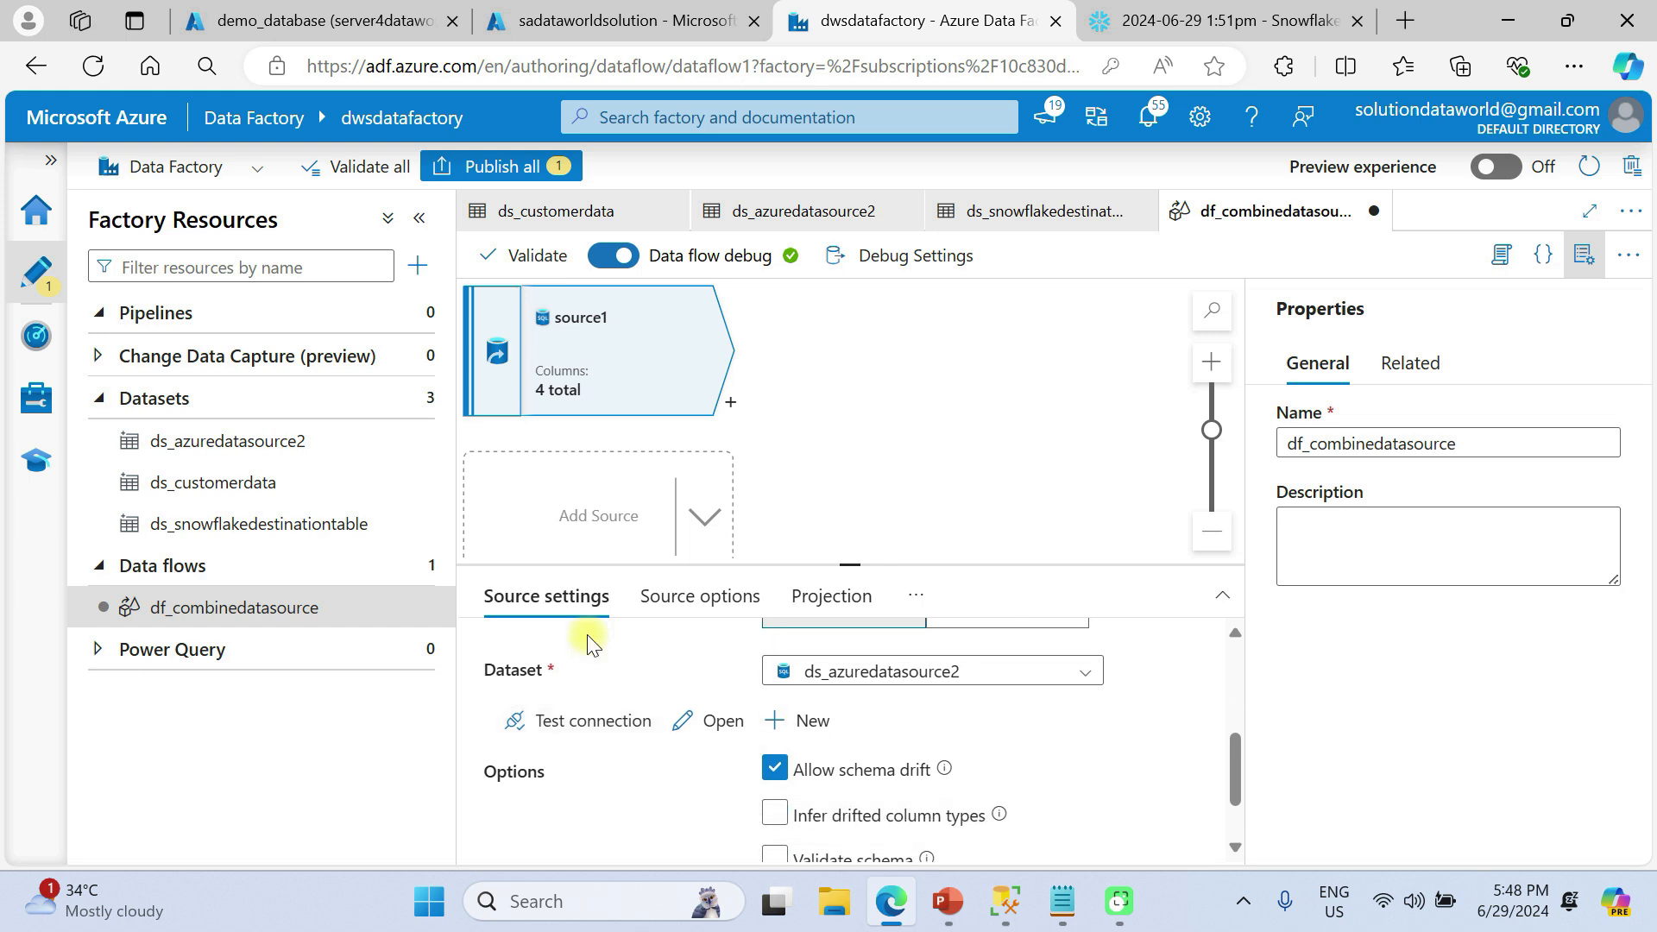
click(587, 716)
scroll(661, 656, up, 2)
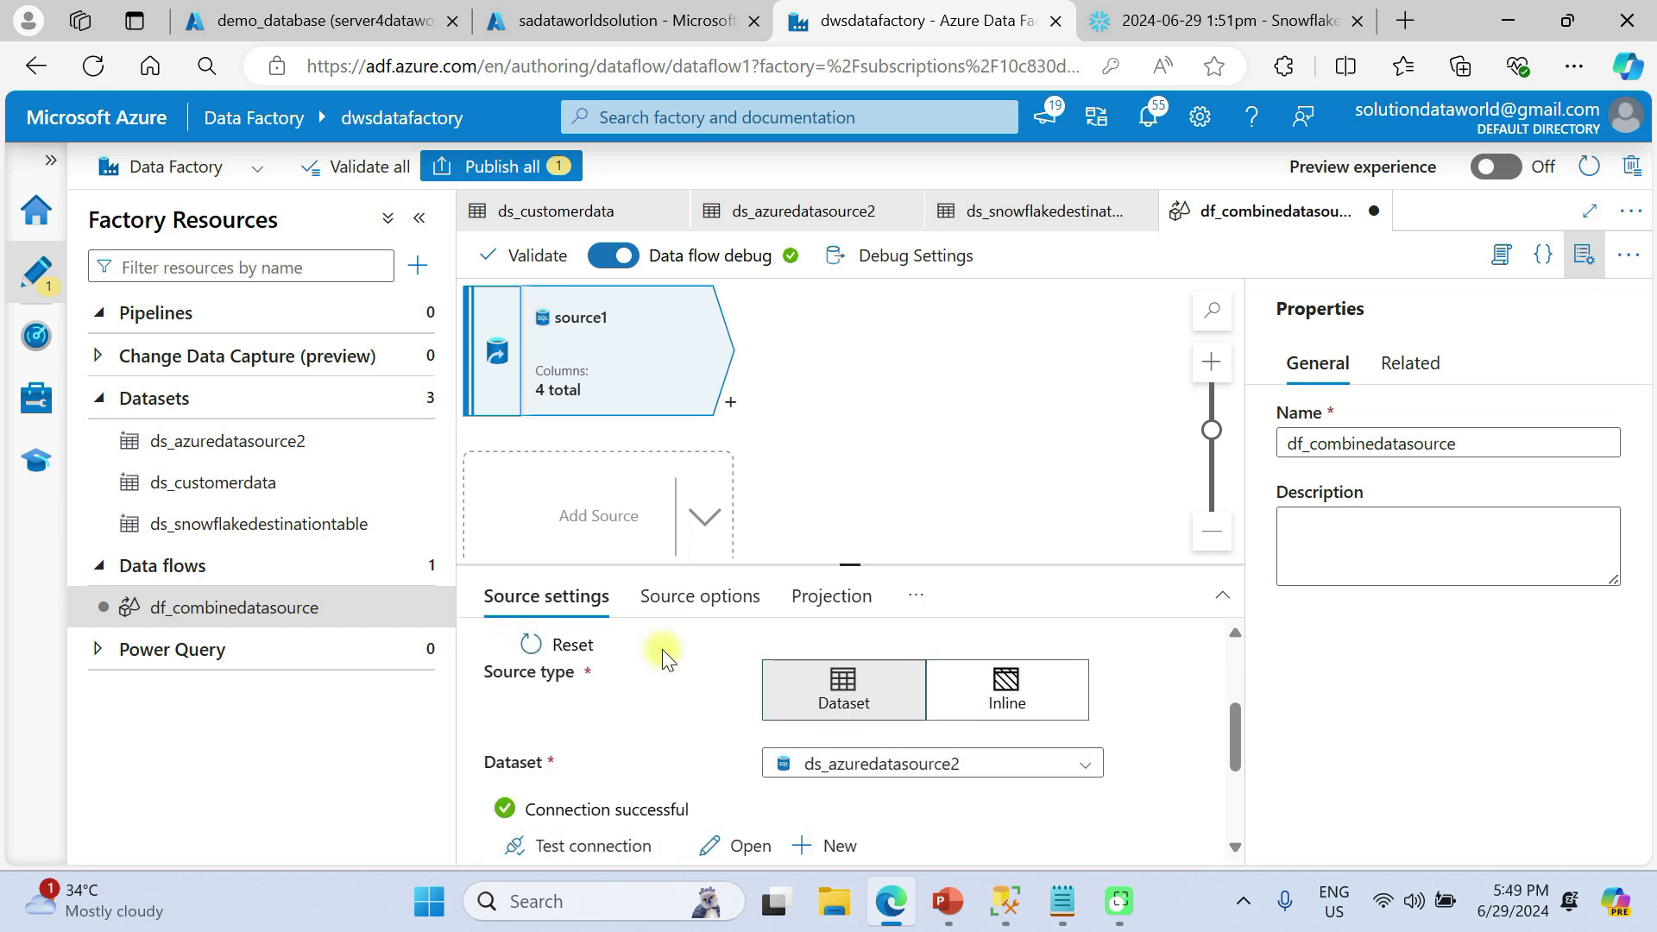
click(675, 602)
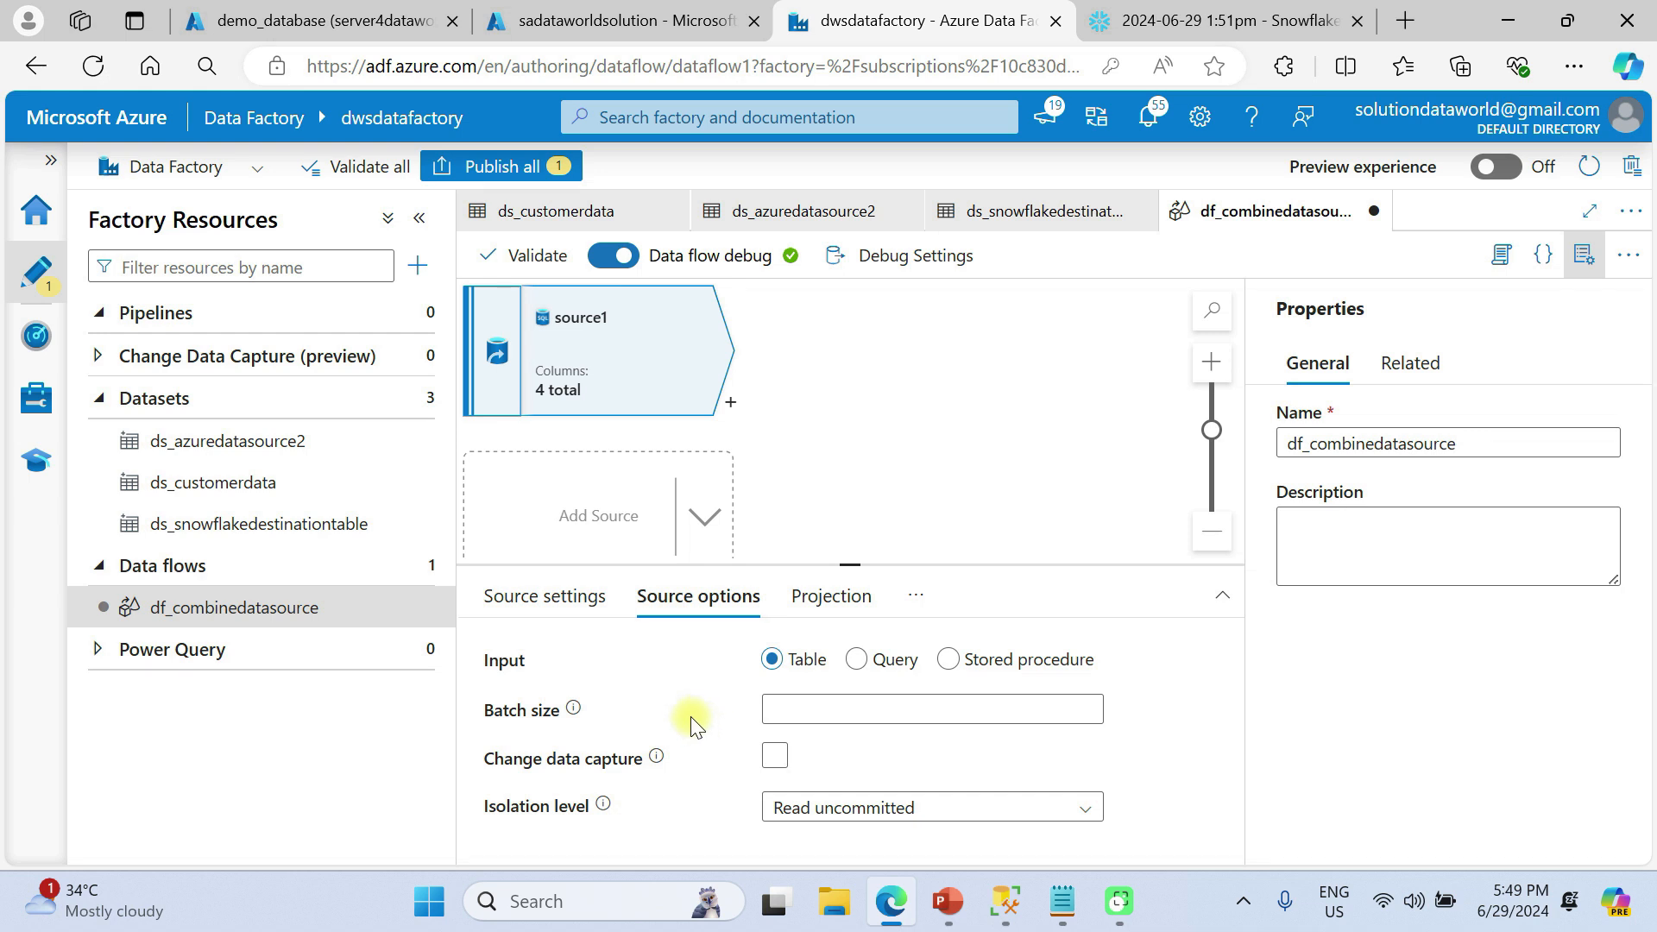
Set source1's isolation level to None
scroll(698, 725, down, 2)
scroll(729, 811, up, 1)
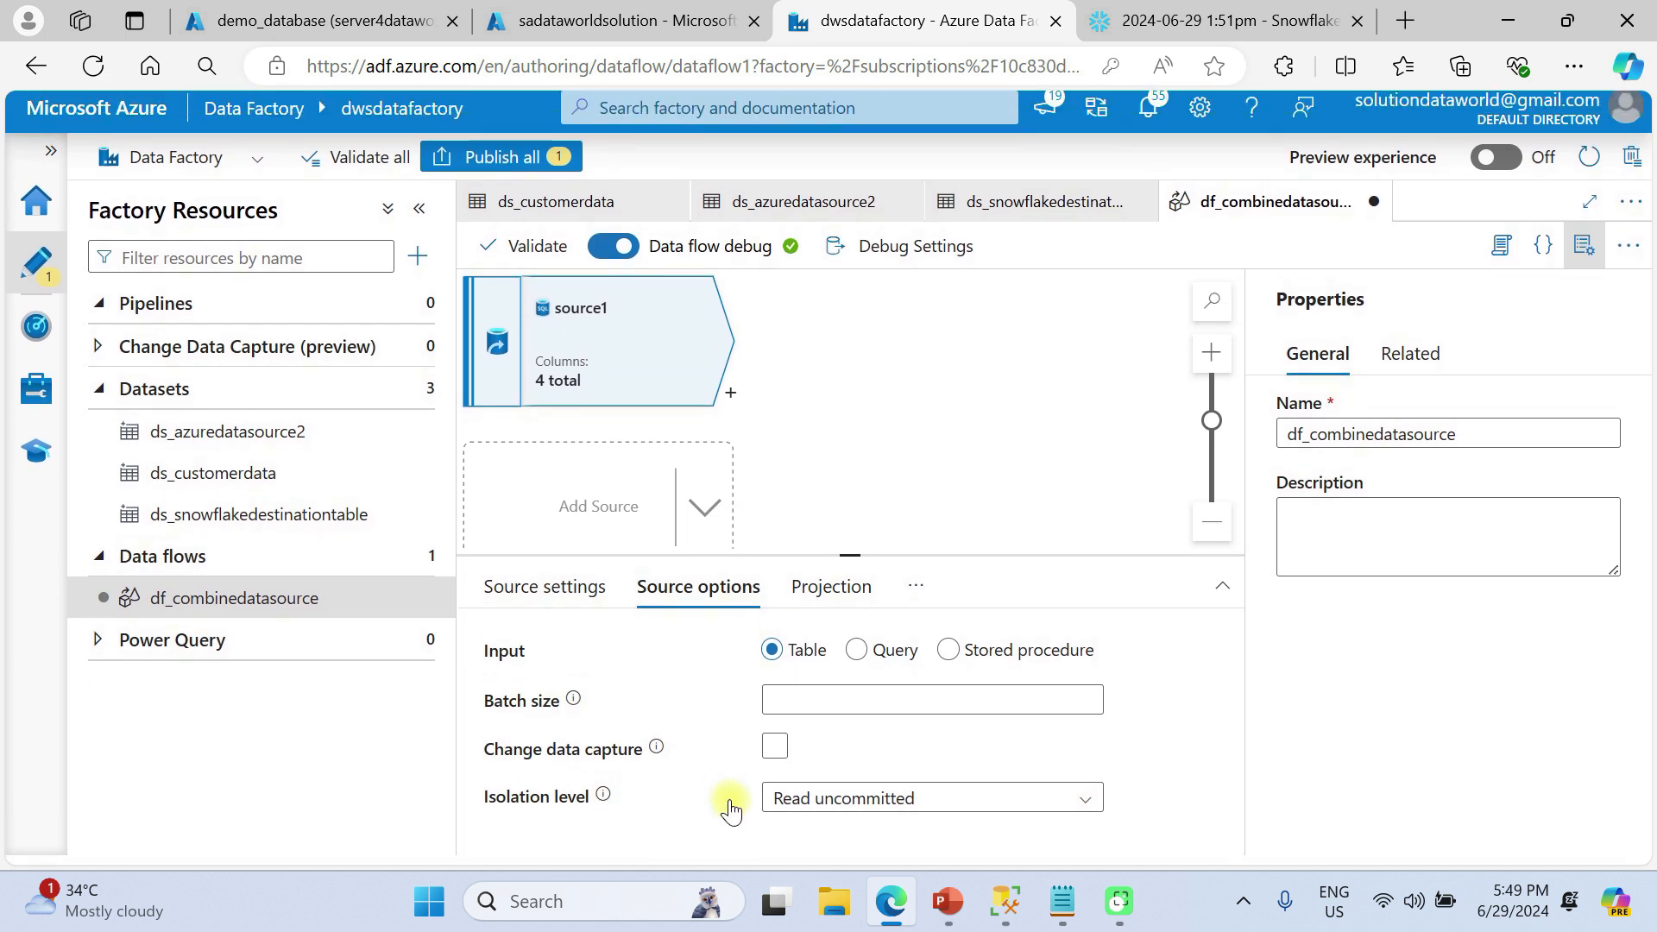
click(876, 807)
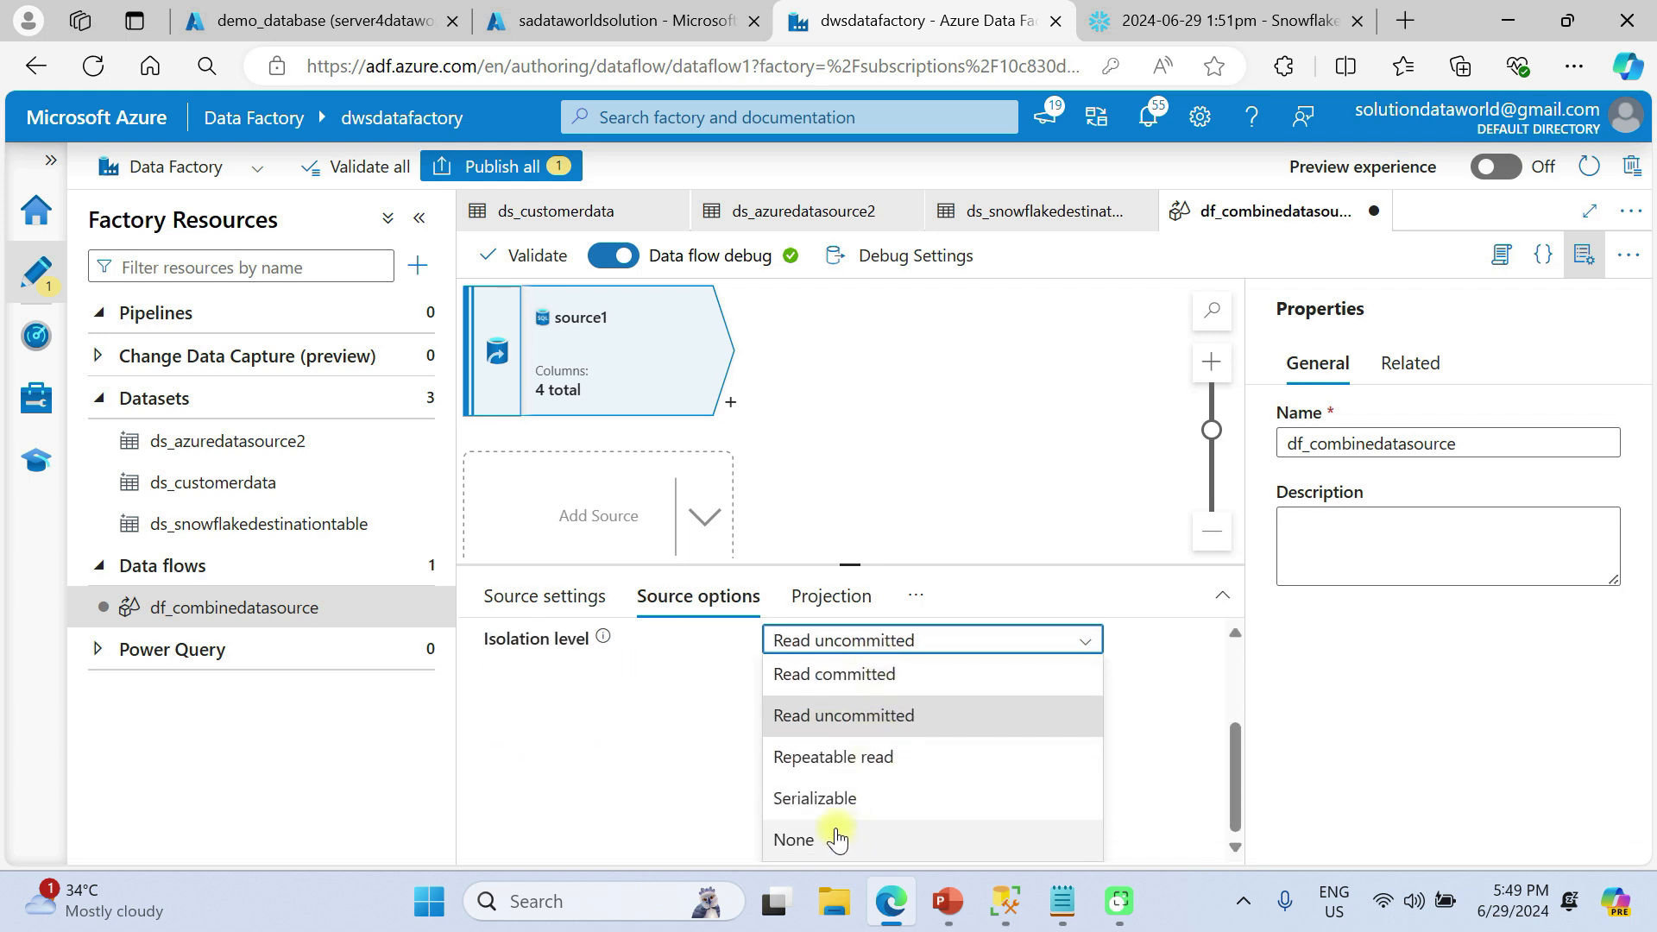
click(835, 833)
scroll(1018, 804, down, 1)
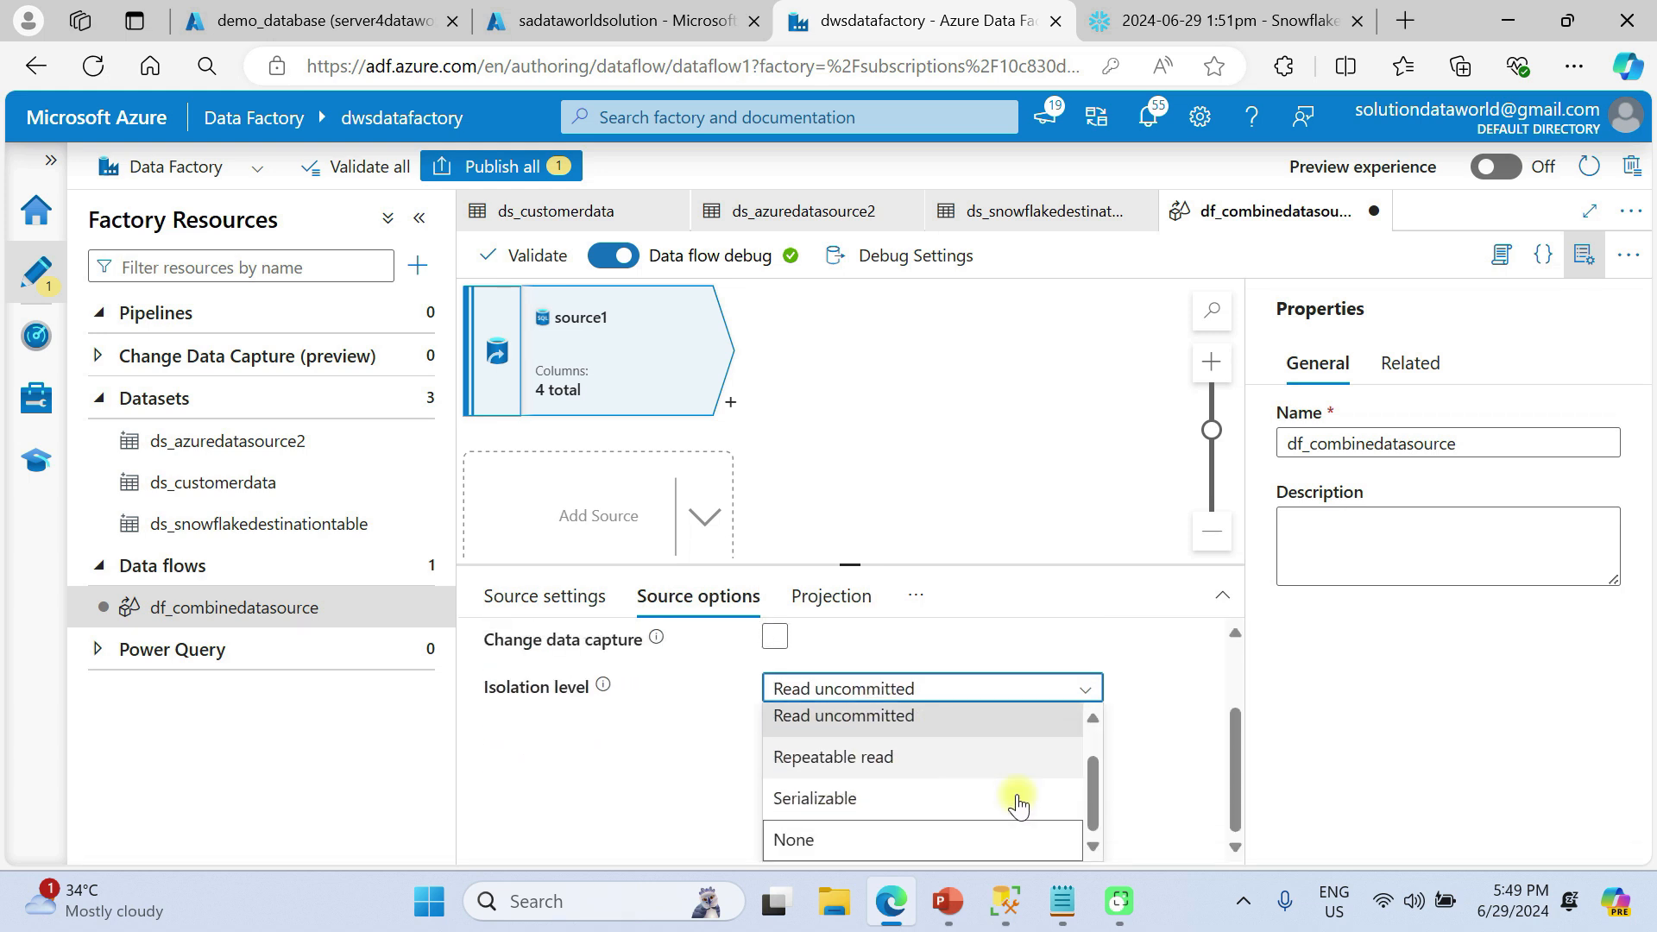
click(812, 857)
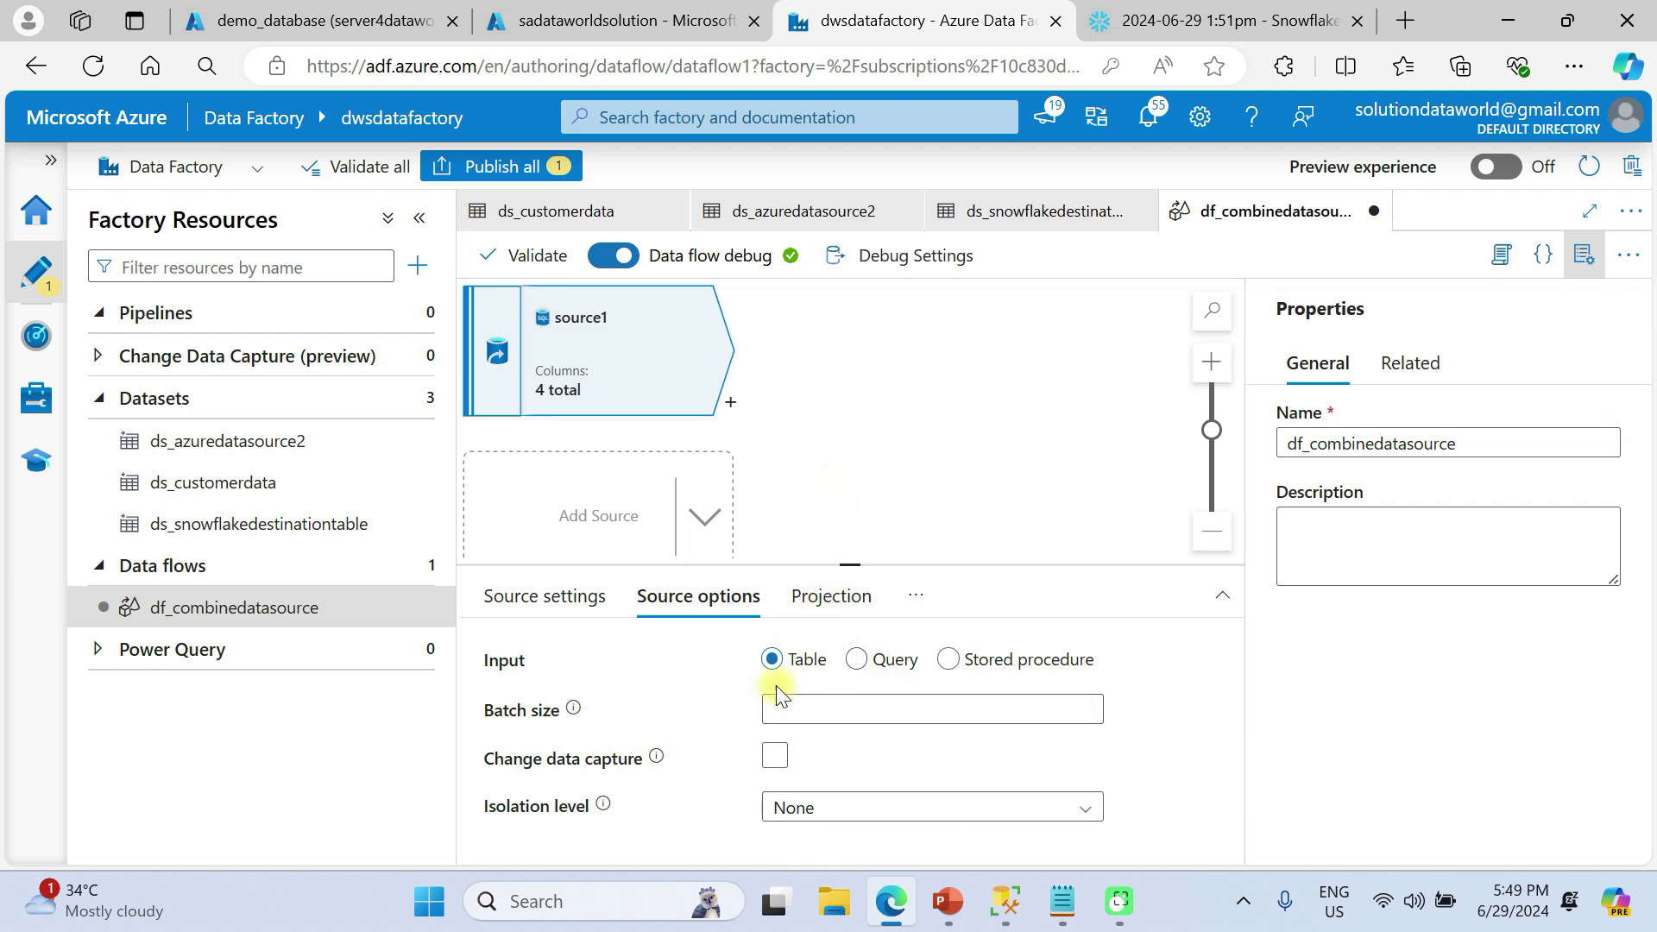
Try Query as source1's input, then switch back to Table
click(892, 679)
click(860, 671)
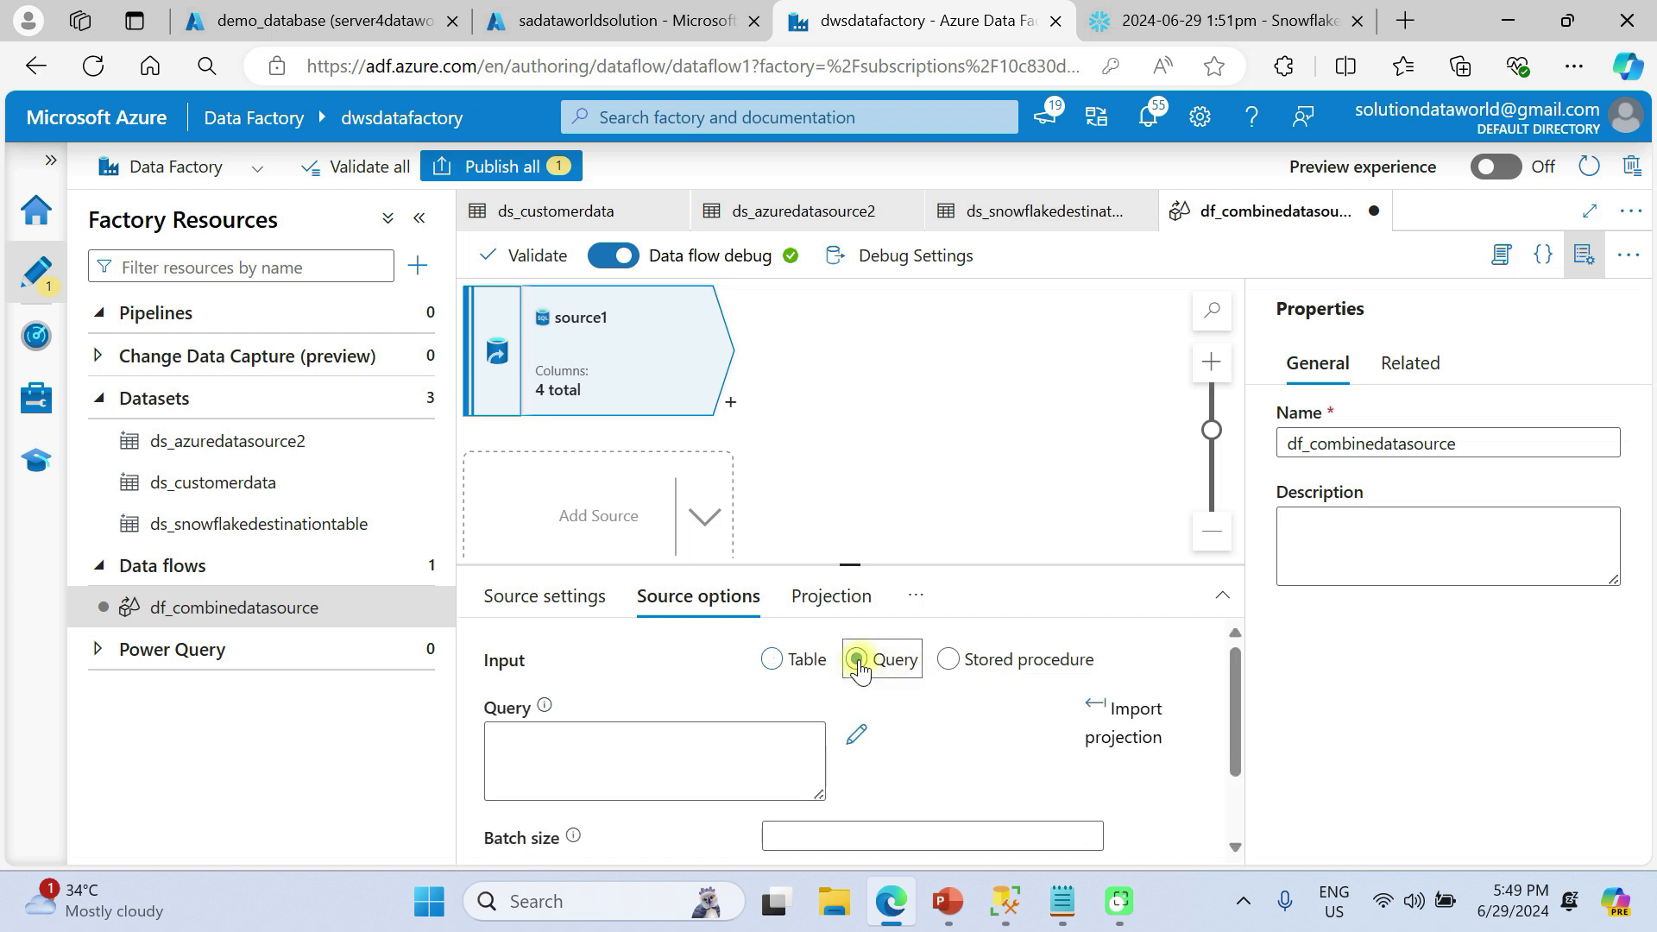
click(795, 679)
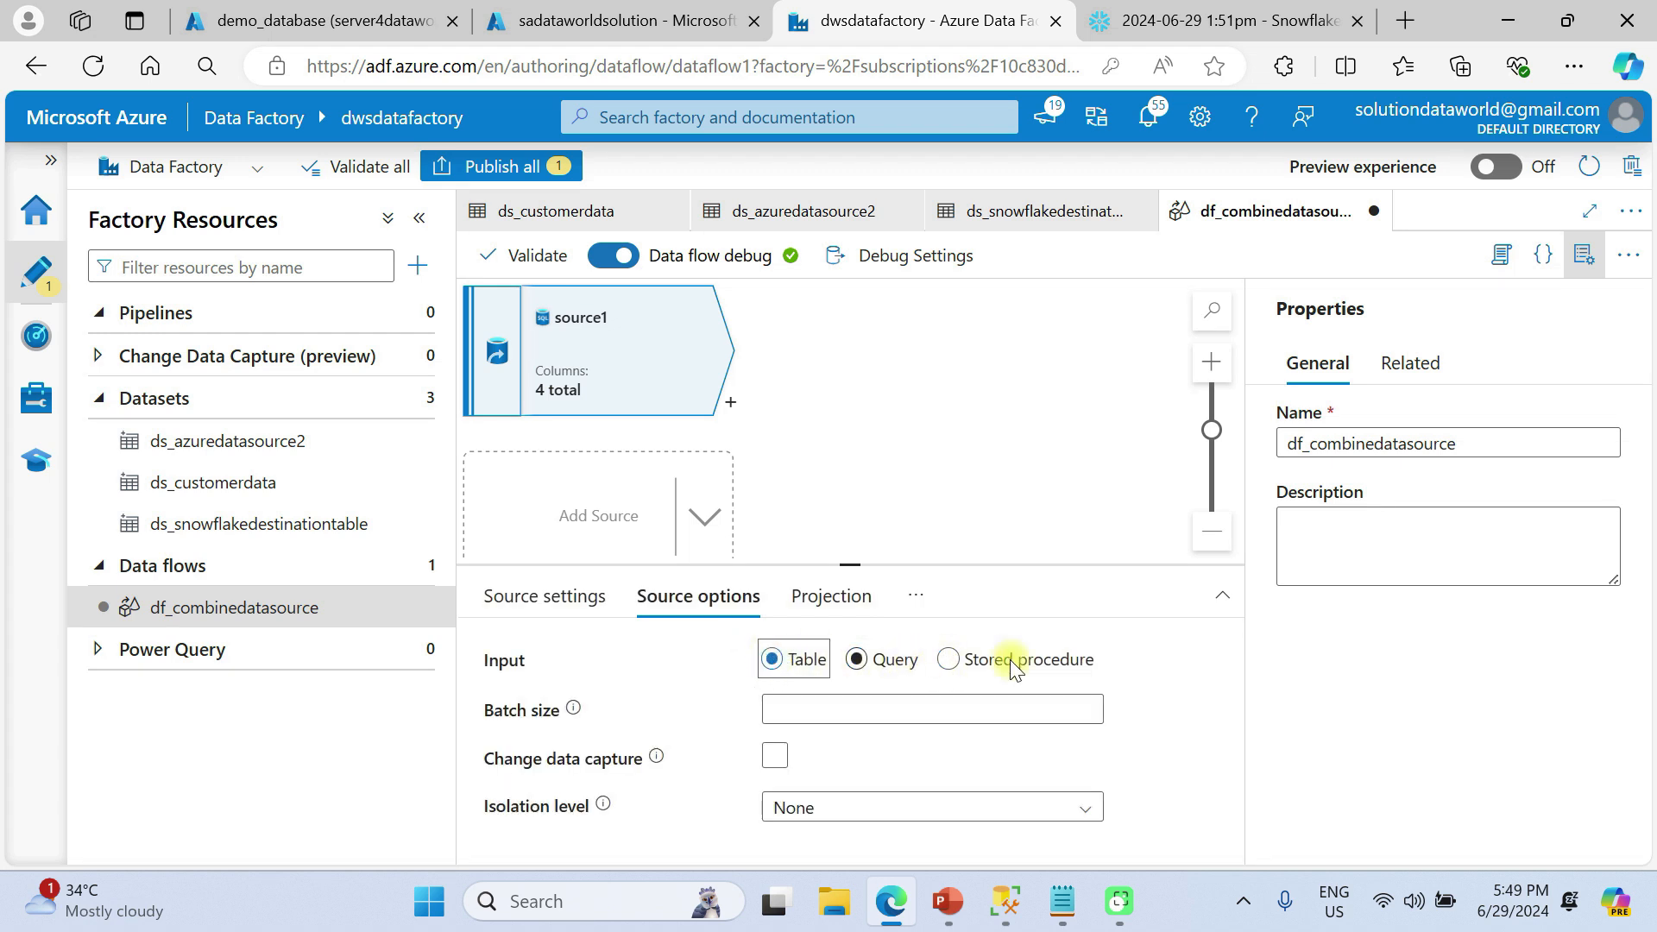
Overwrite source1's schema and change CustomerAmount's type from decimal to integer
click(809, 593)
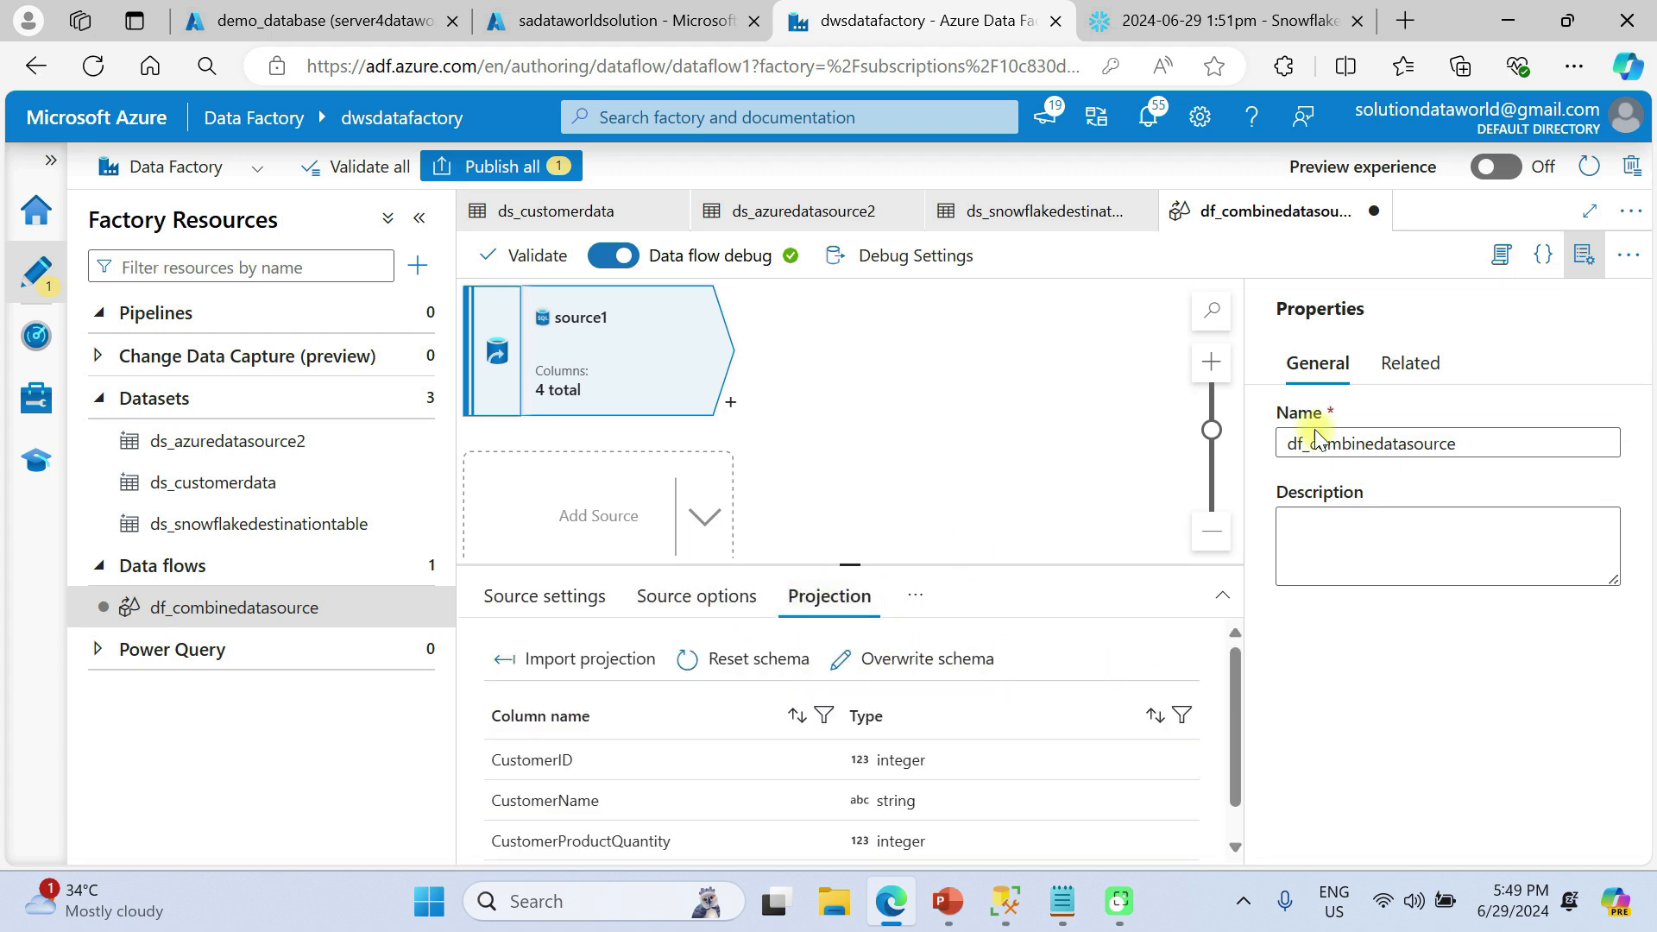
click(1578, 259)
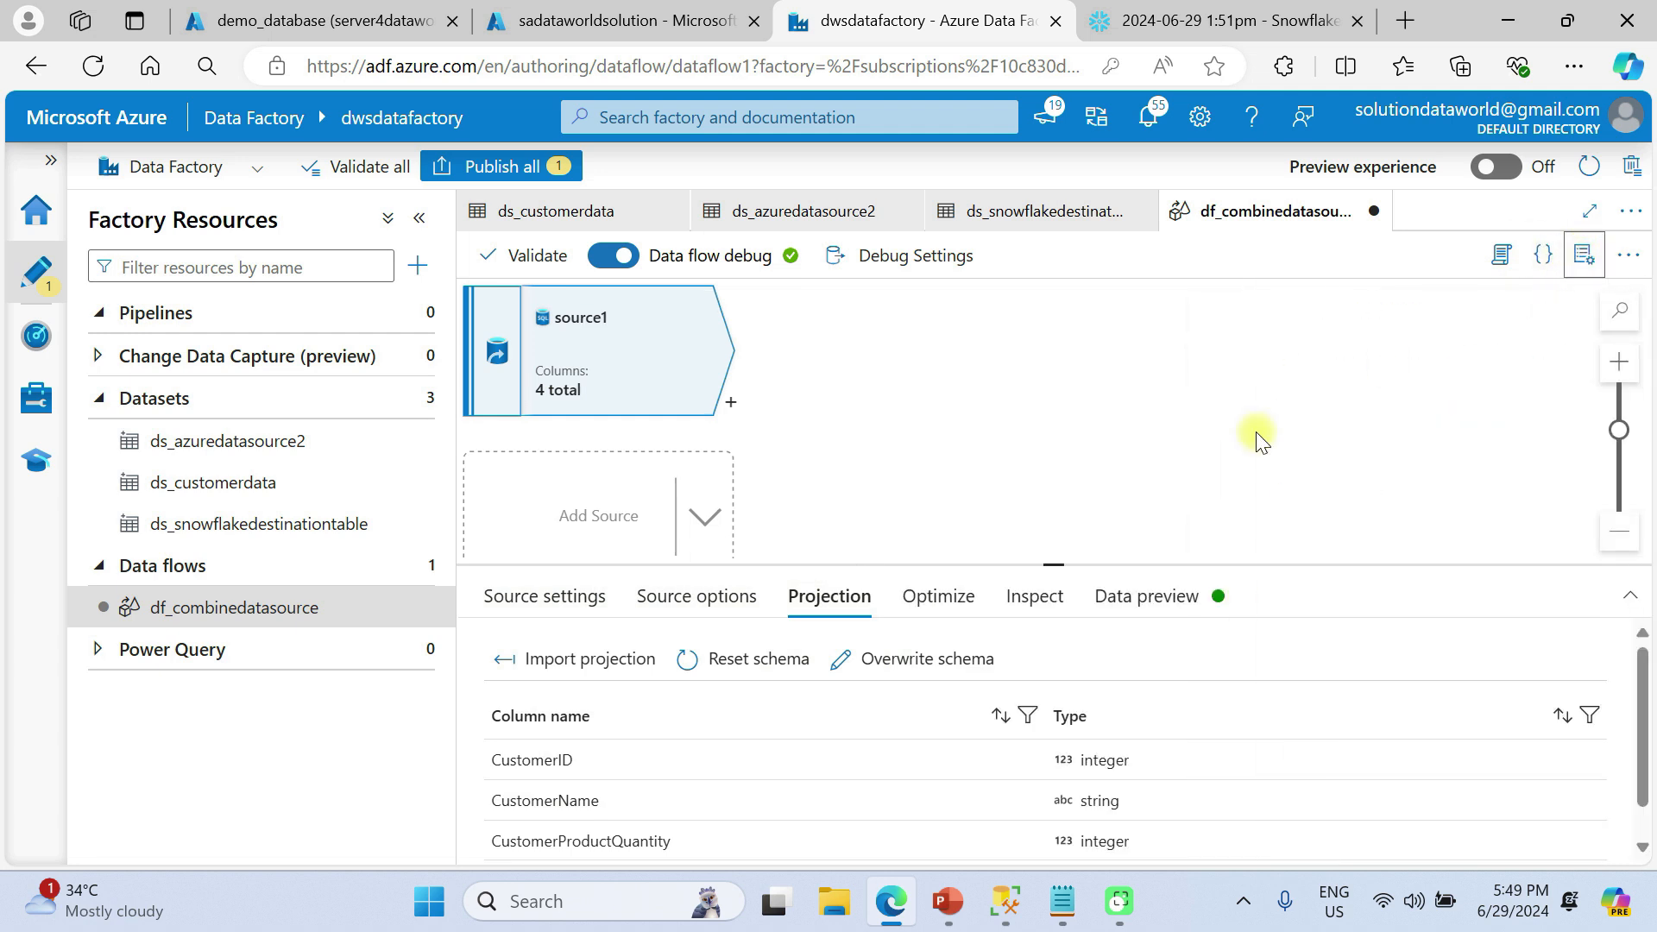
scroll(1217, 800, down, 1)
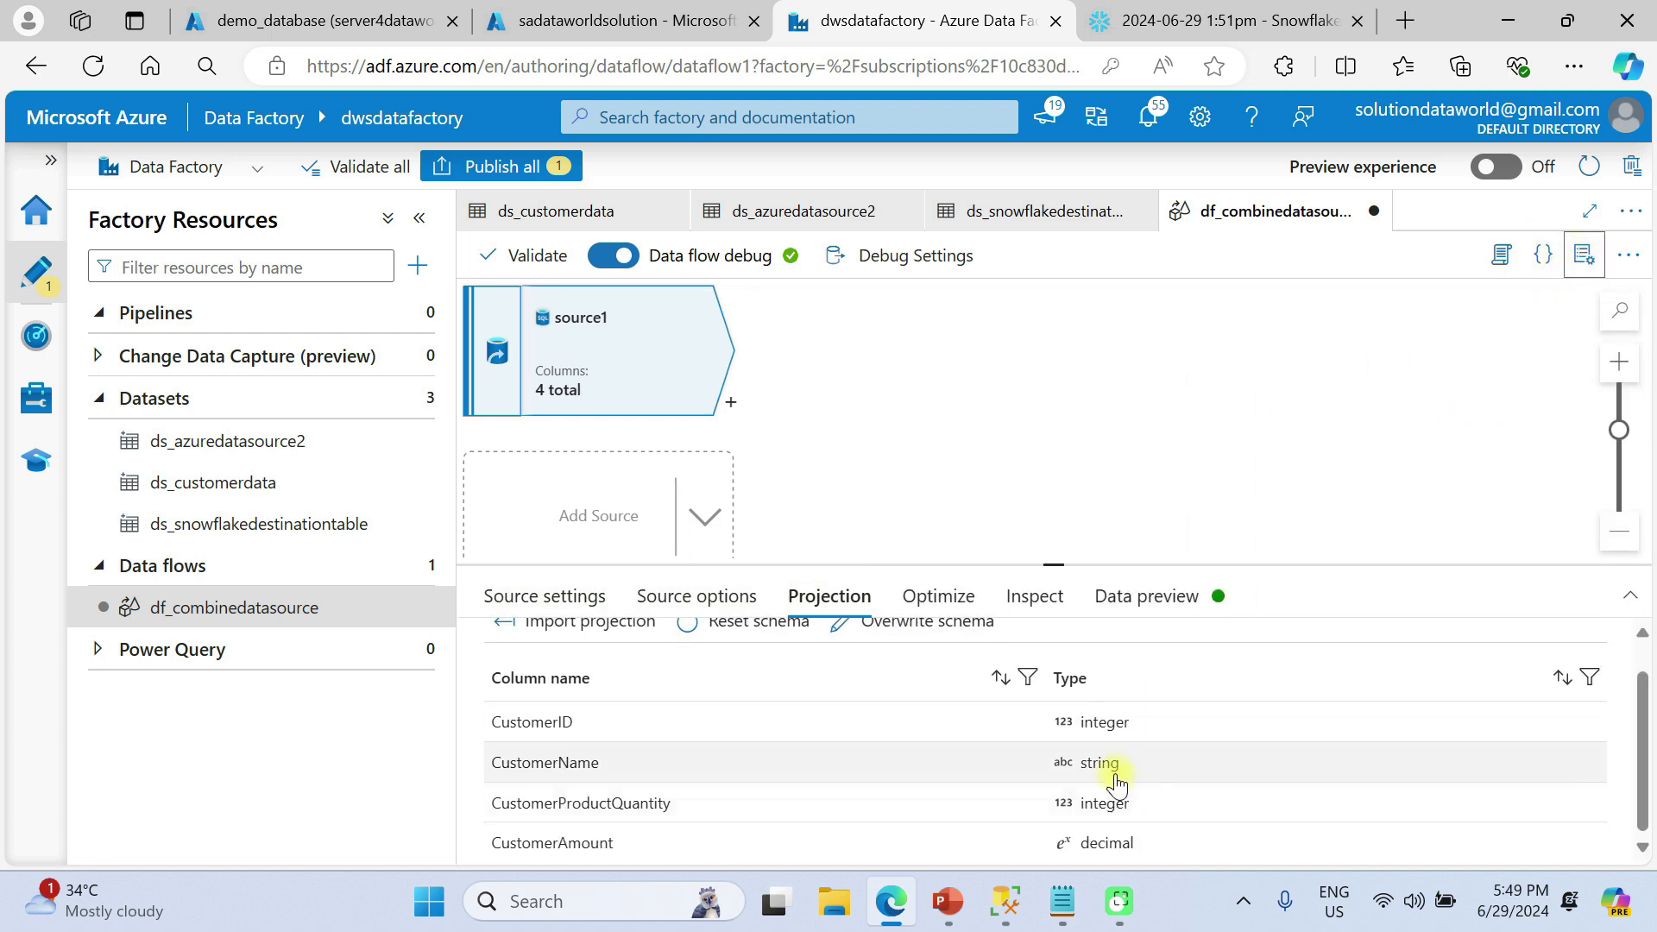
scroll(1079, 790, up, 1)
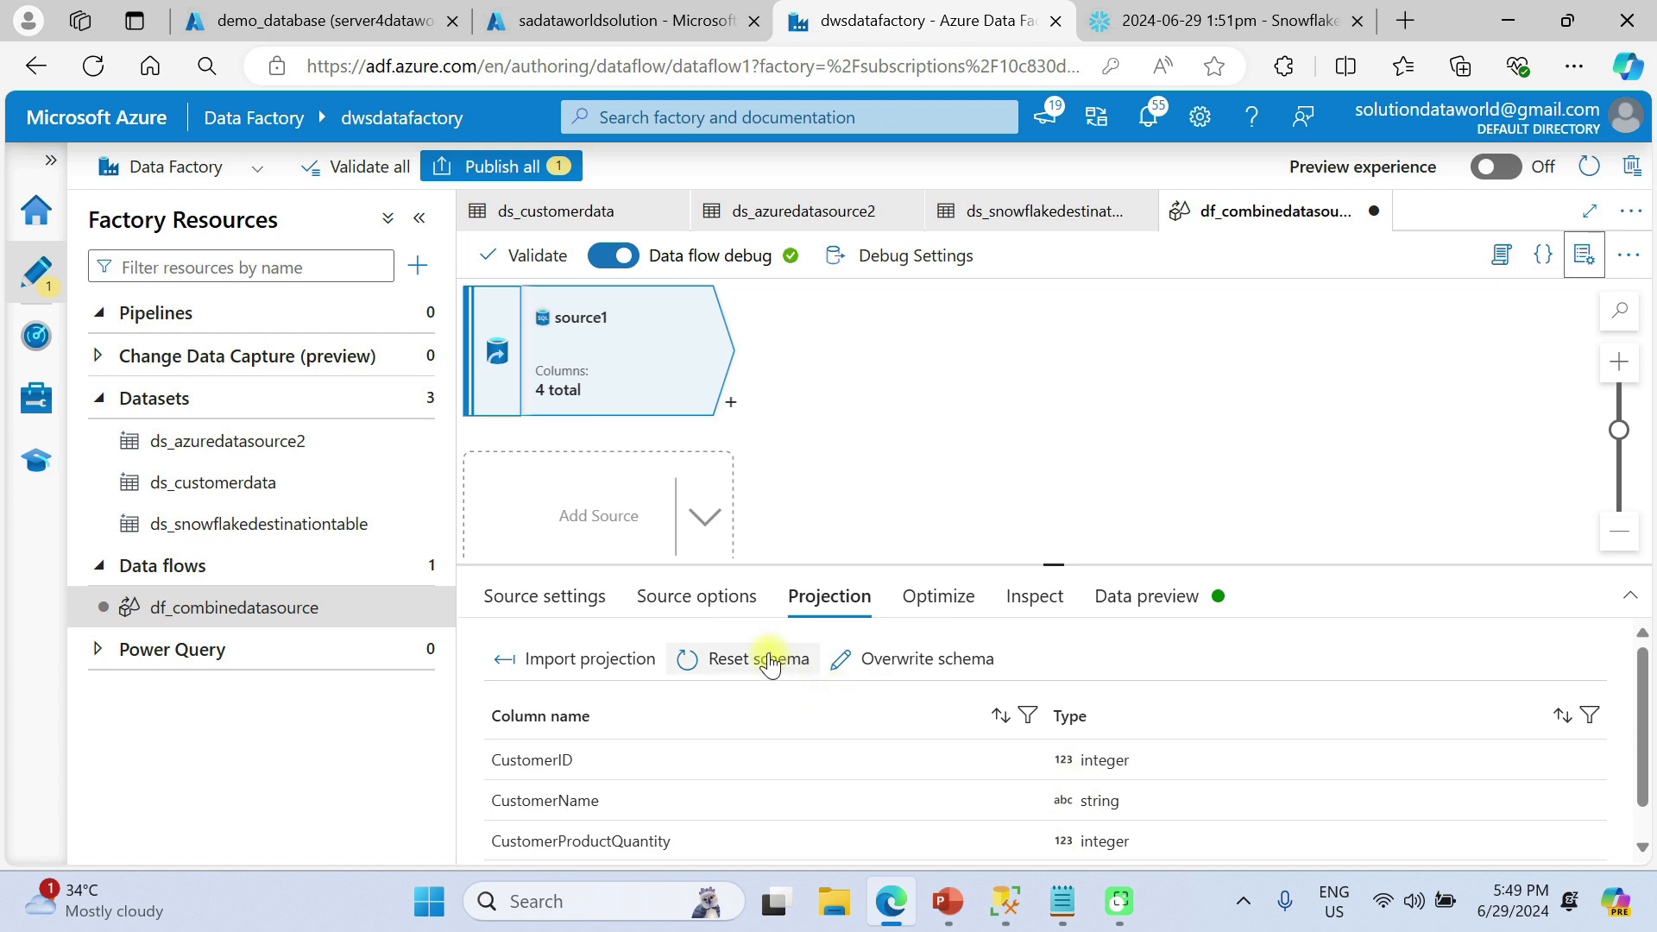
click(884, 665)
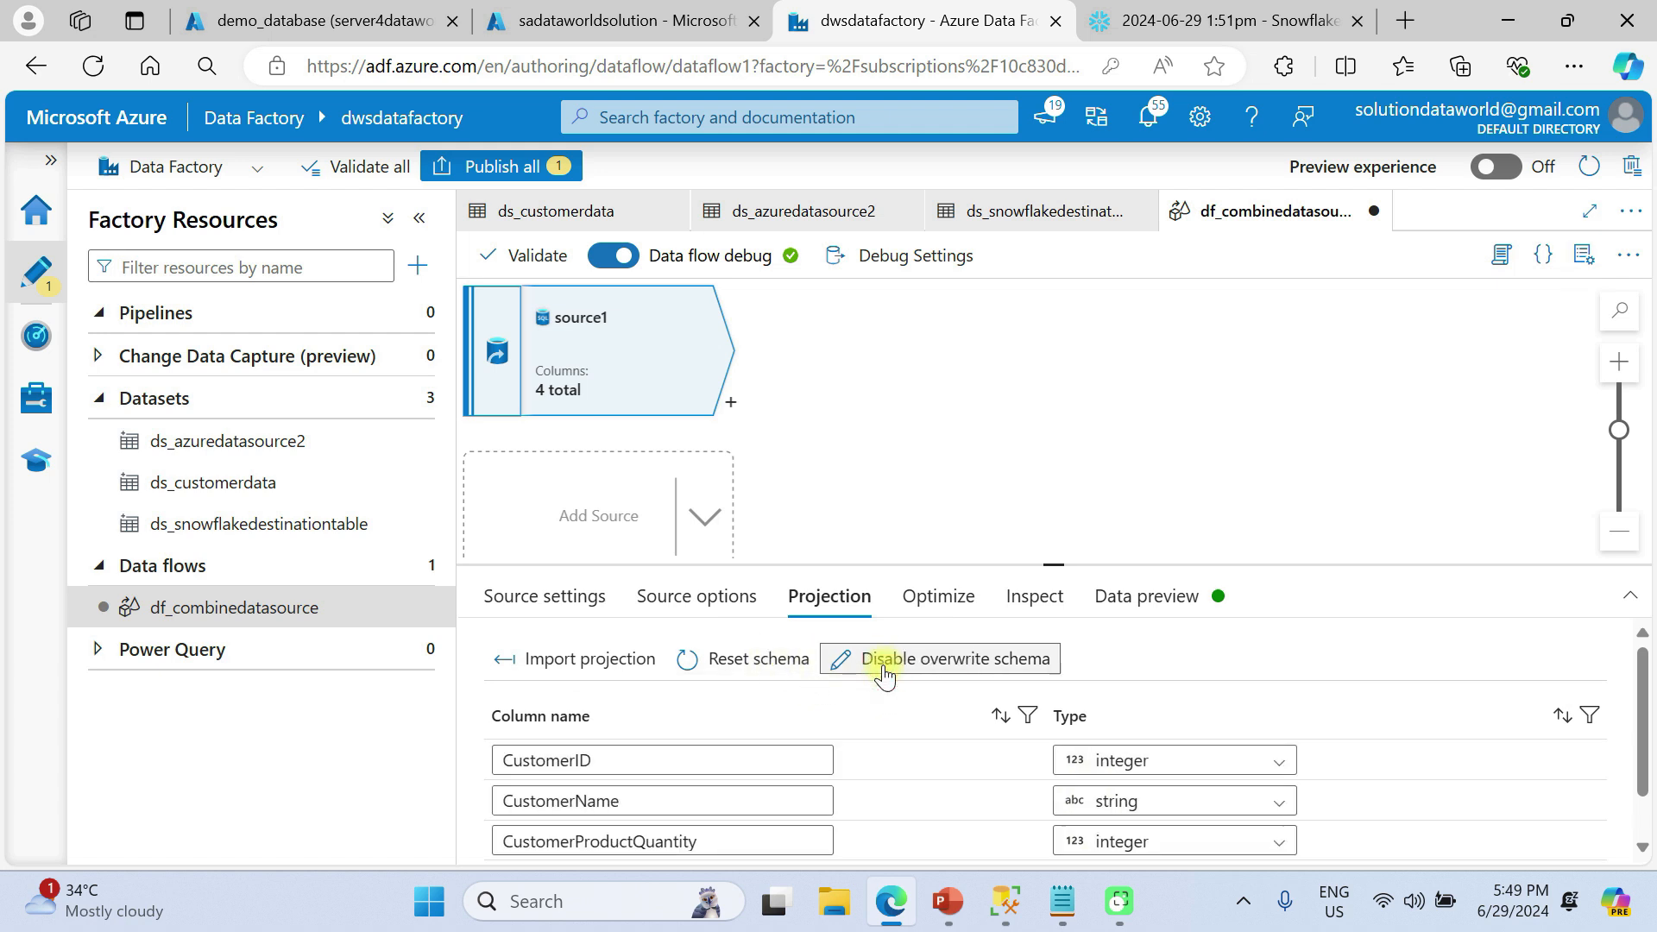
scroll(1101, 802, down, 2)
click(1148, 831)
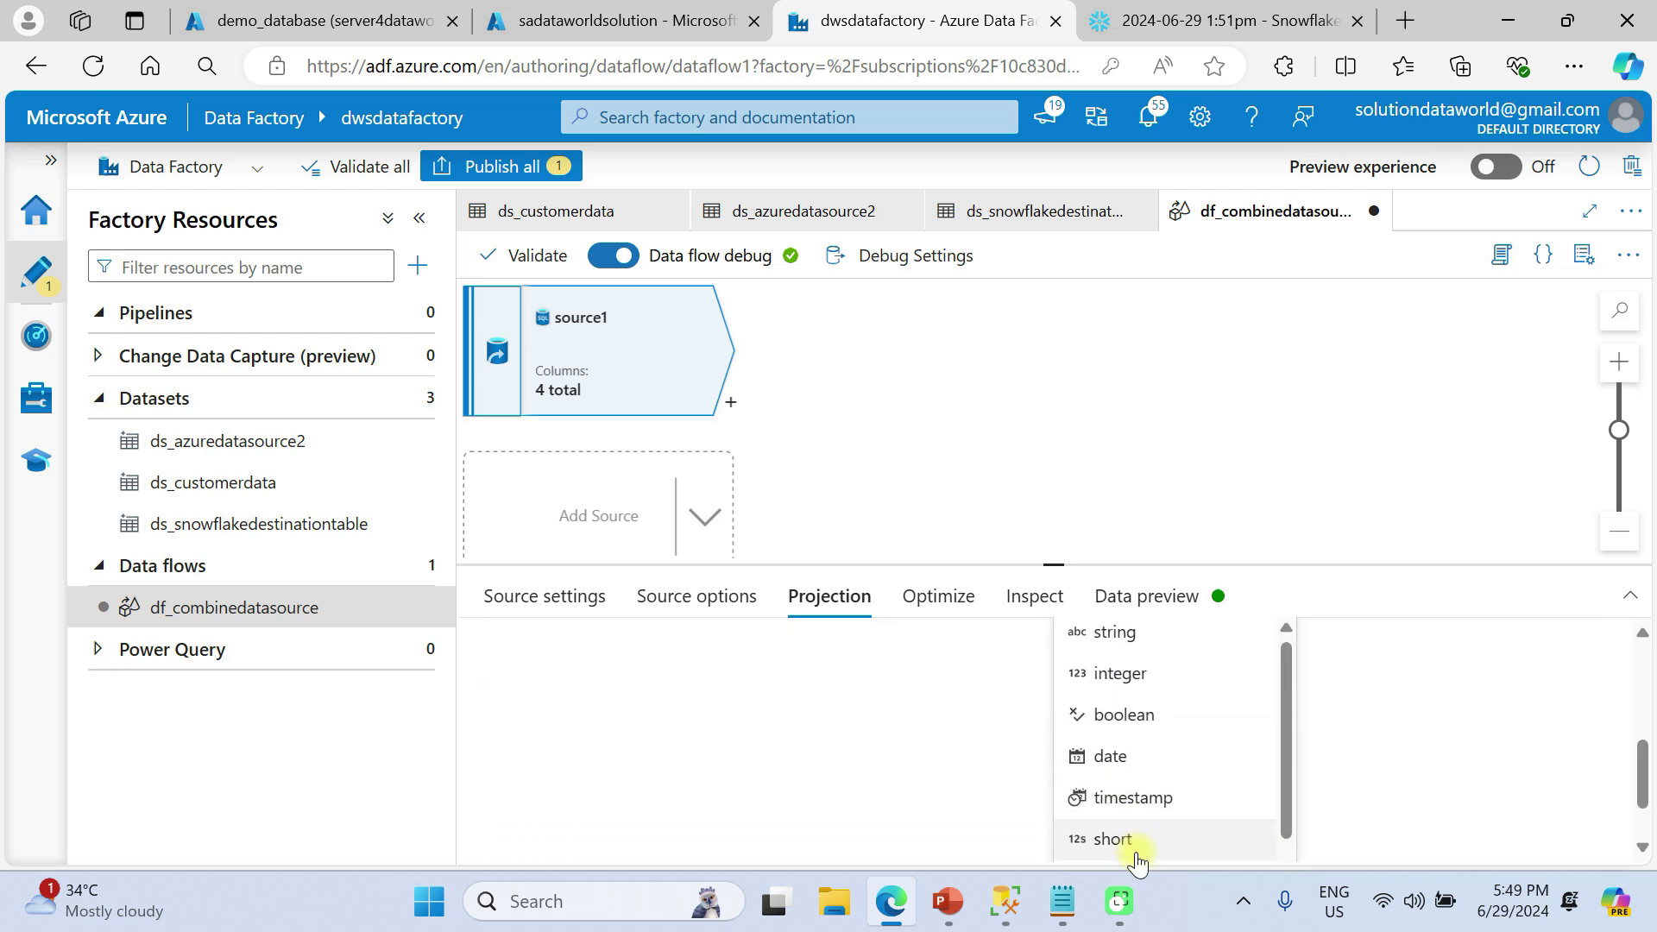
click(1126, 681)
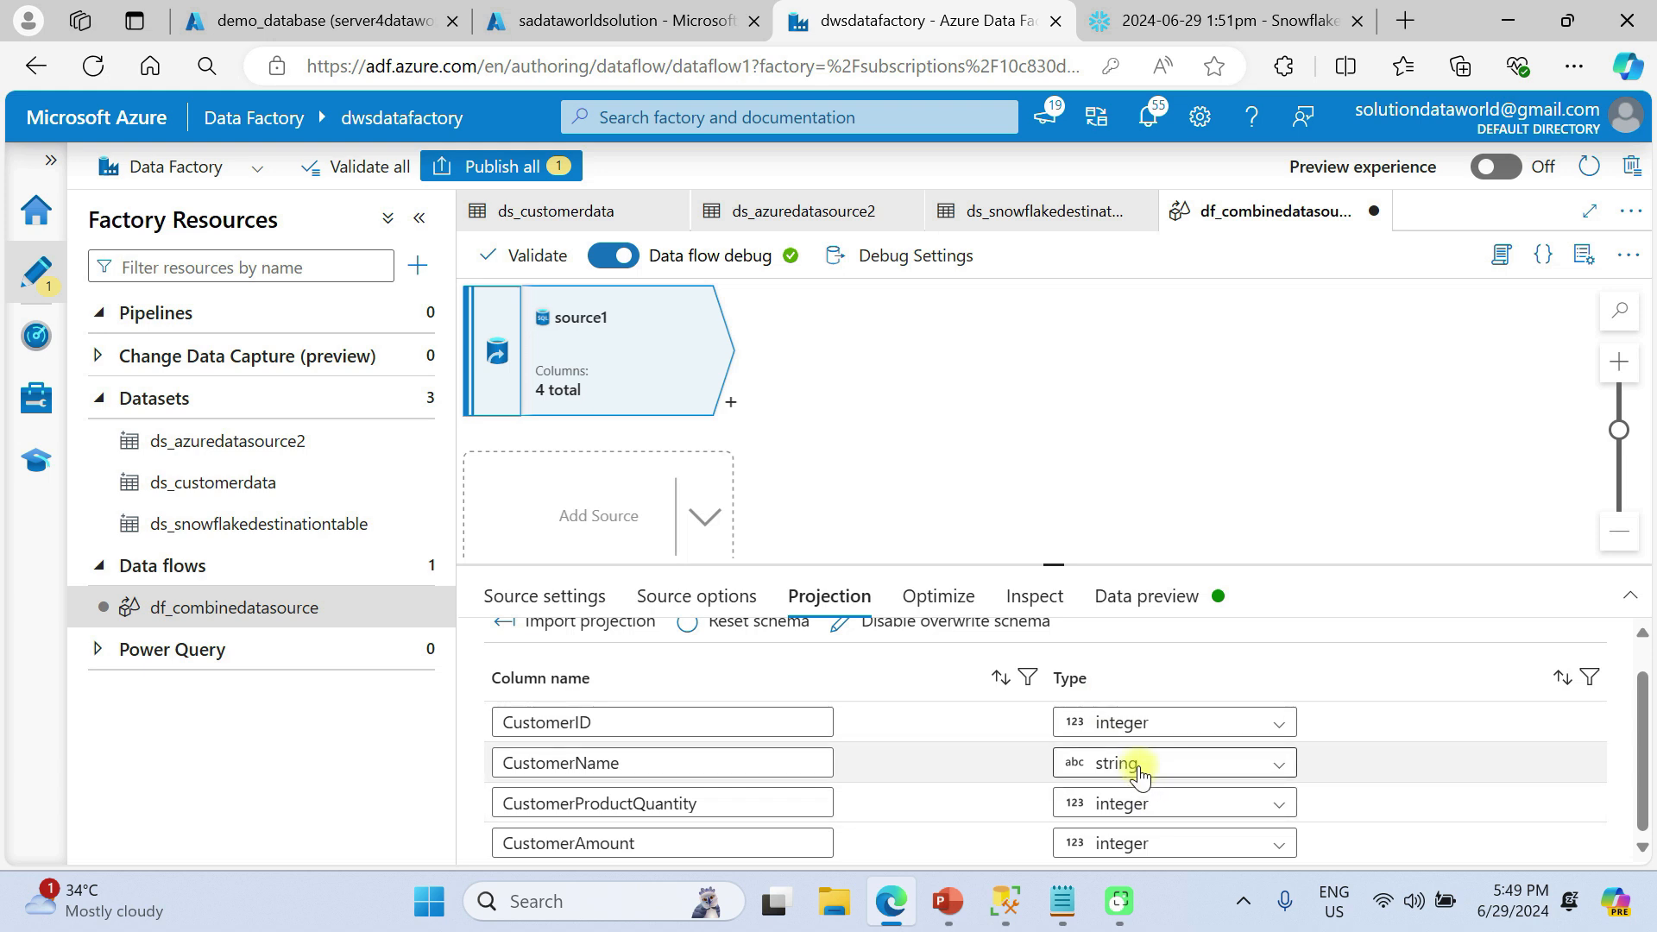
Review source1's Optimize settings and its four inspected output columns
click(947, 600)
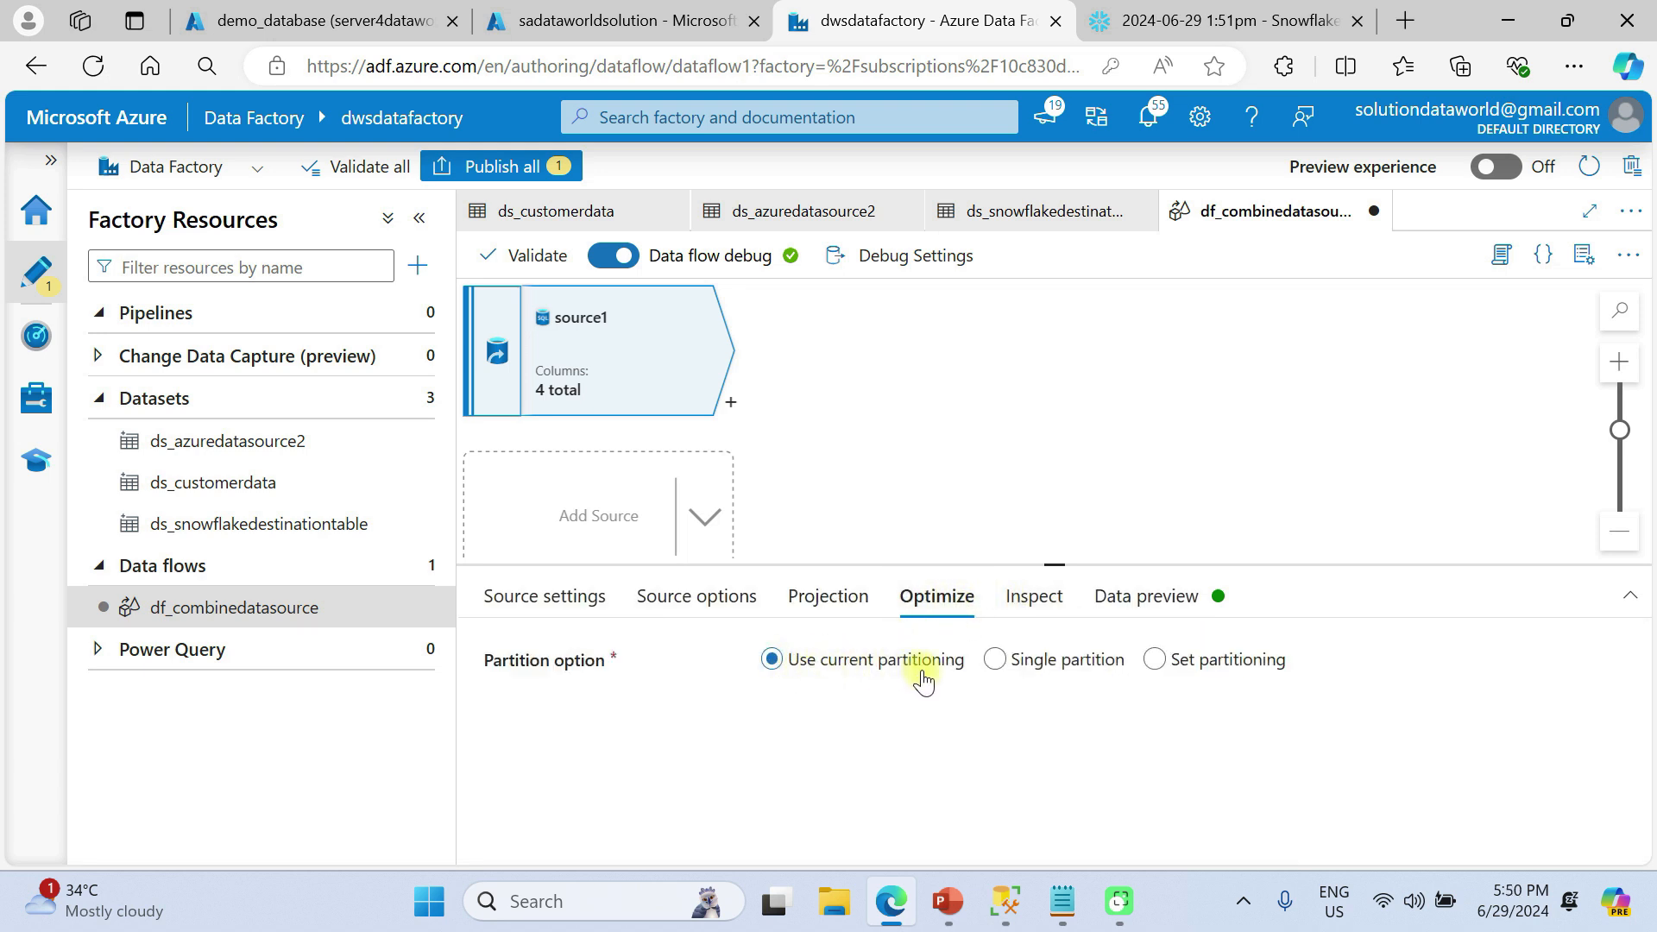
click(1046, 600)
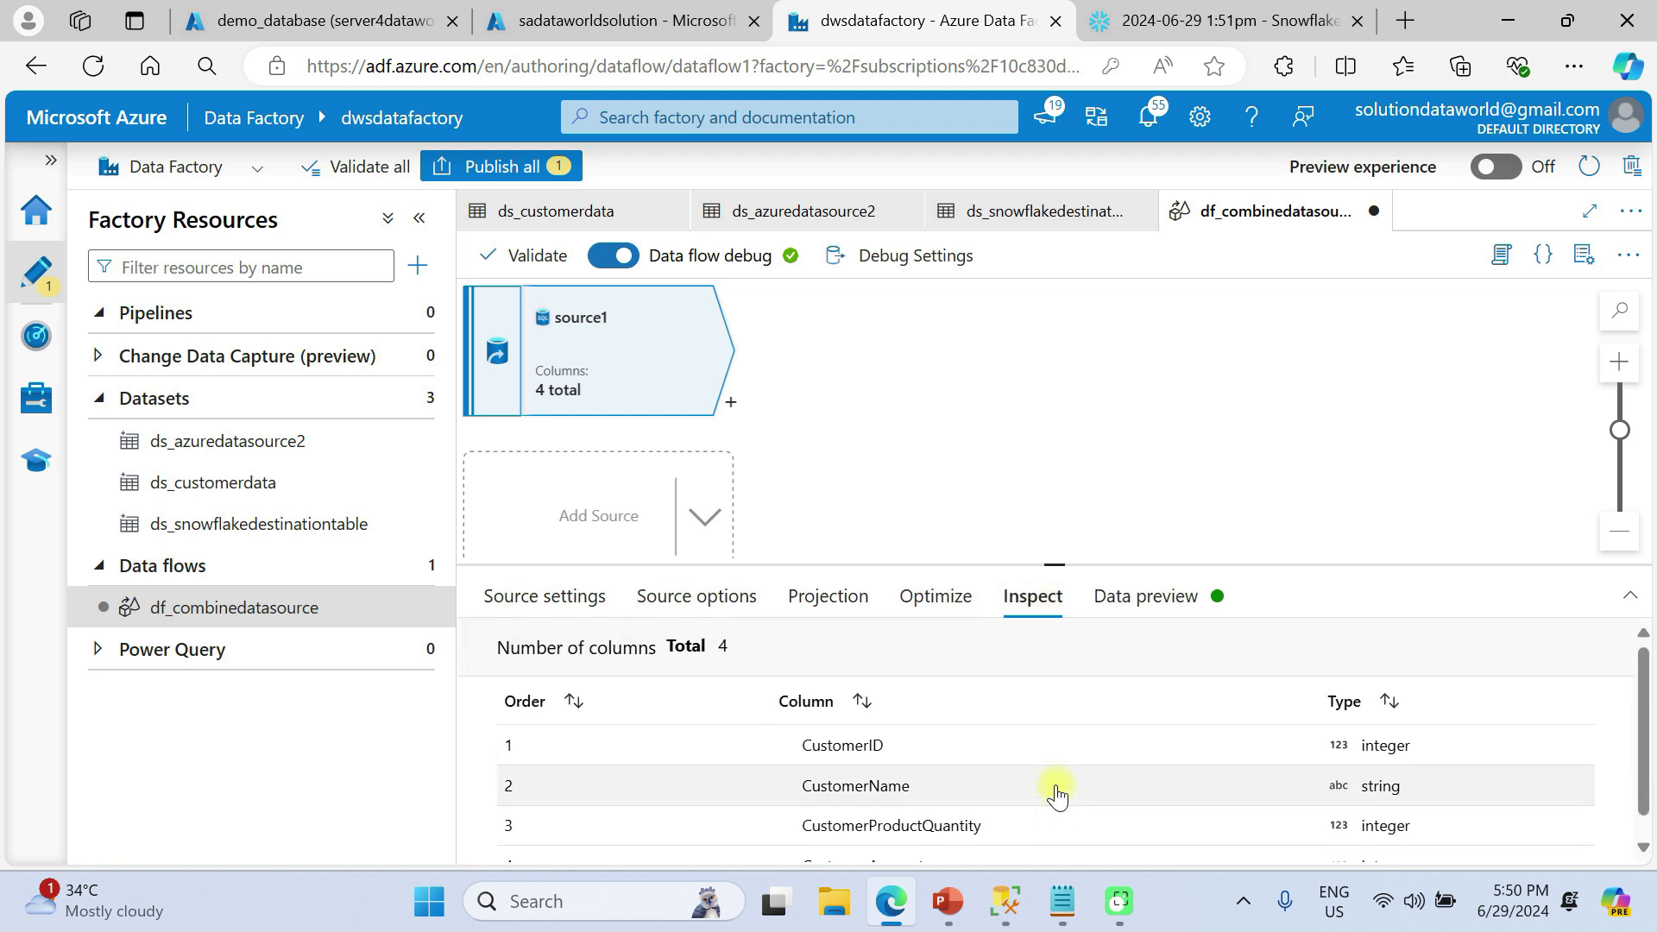
scroll(907, 764, down, 1)
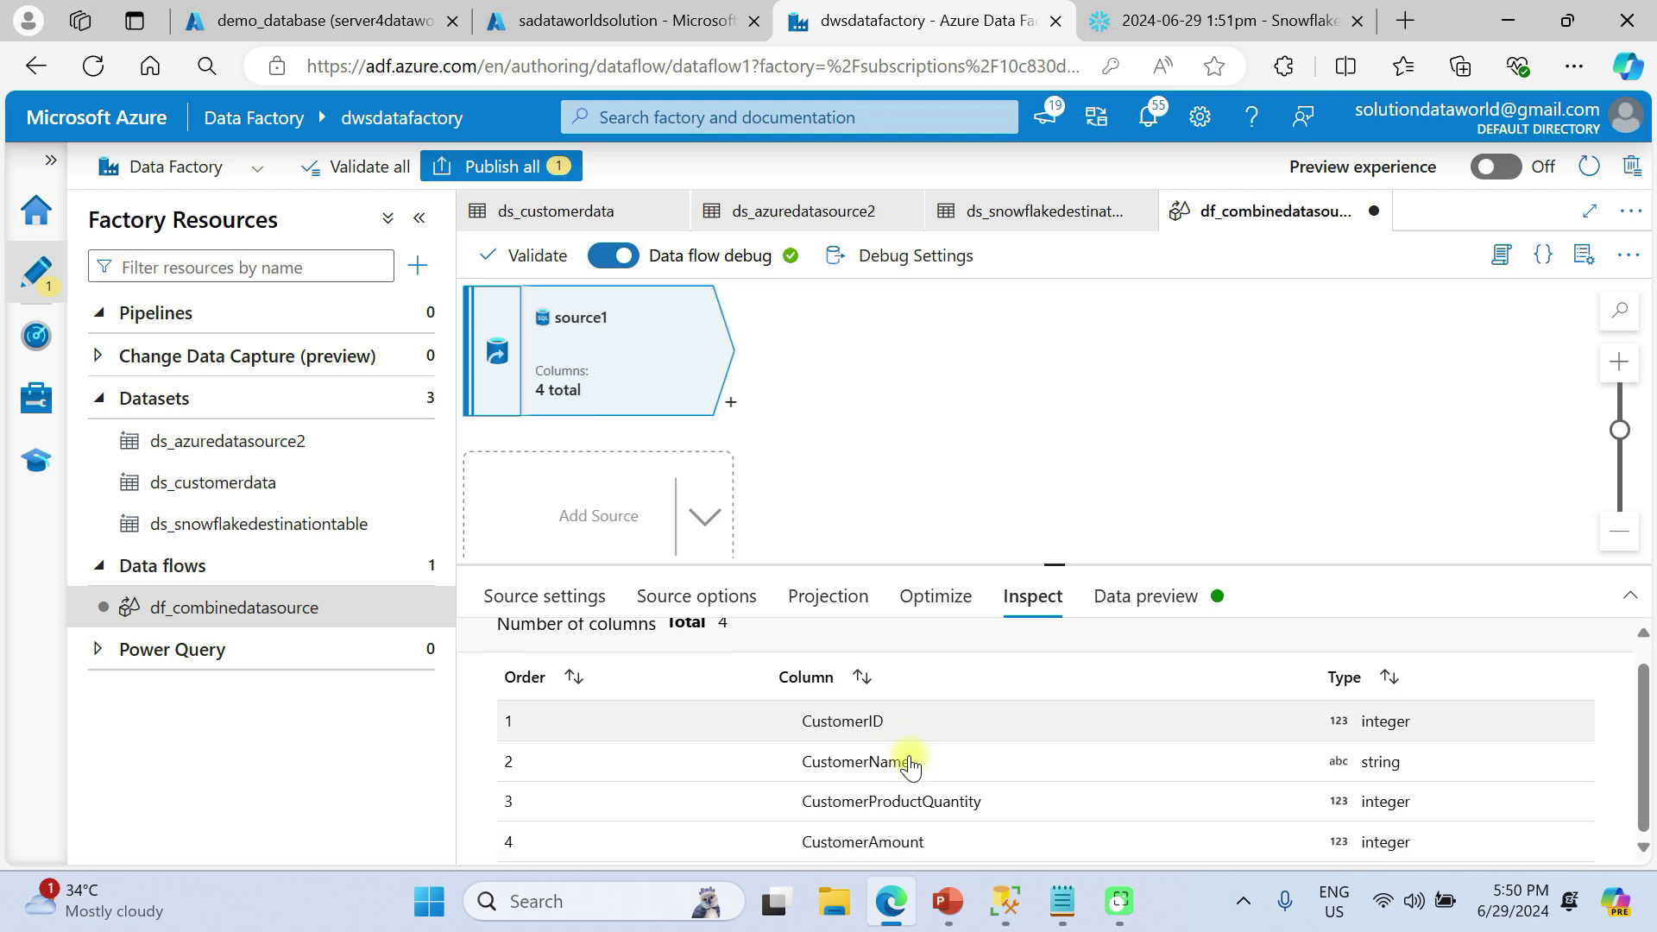
Refresh source1's data preview to show five rows, customer IDs 108 through 112
click(1144, 598)
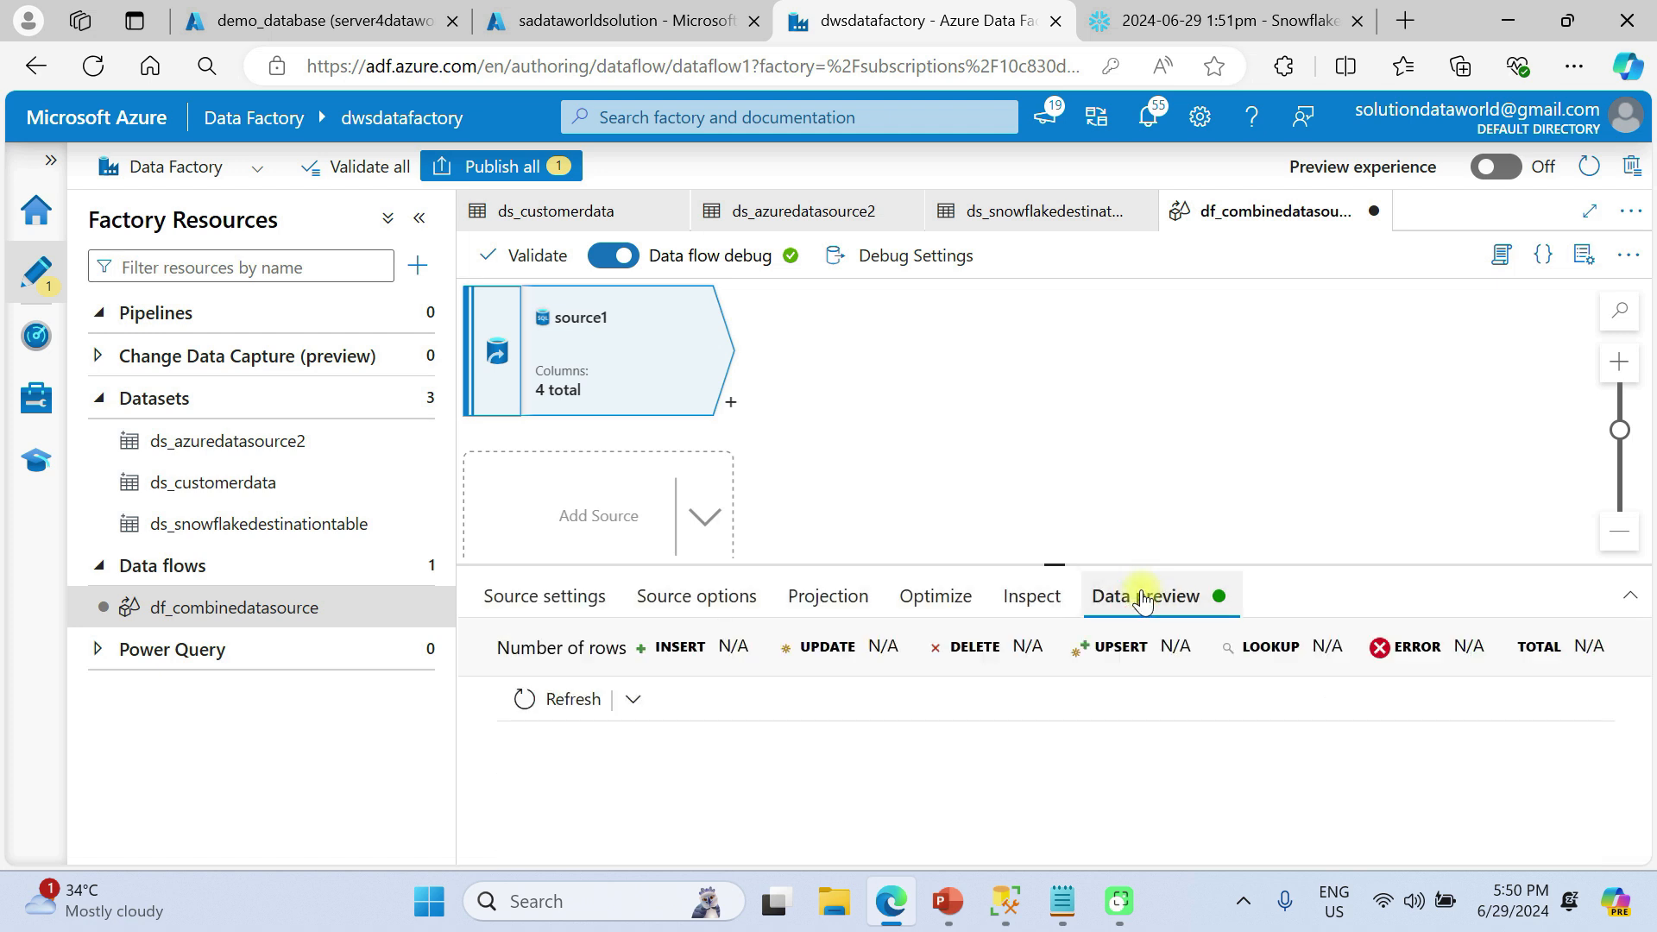
click(549, 696)
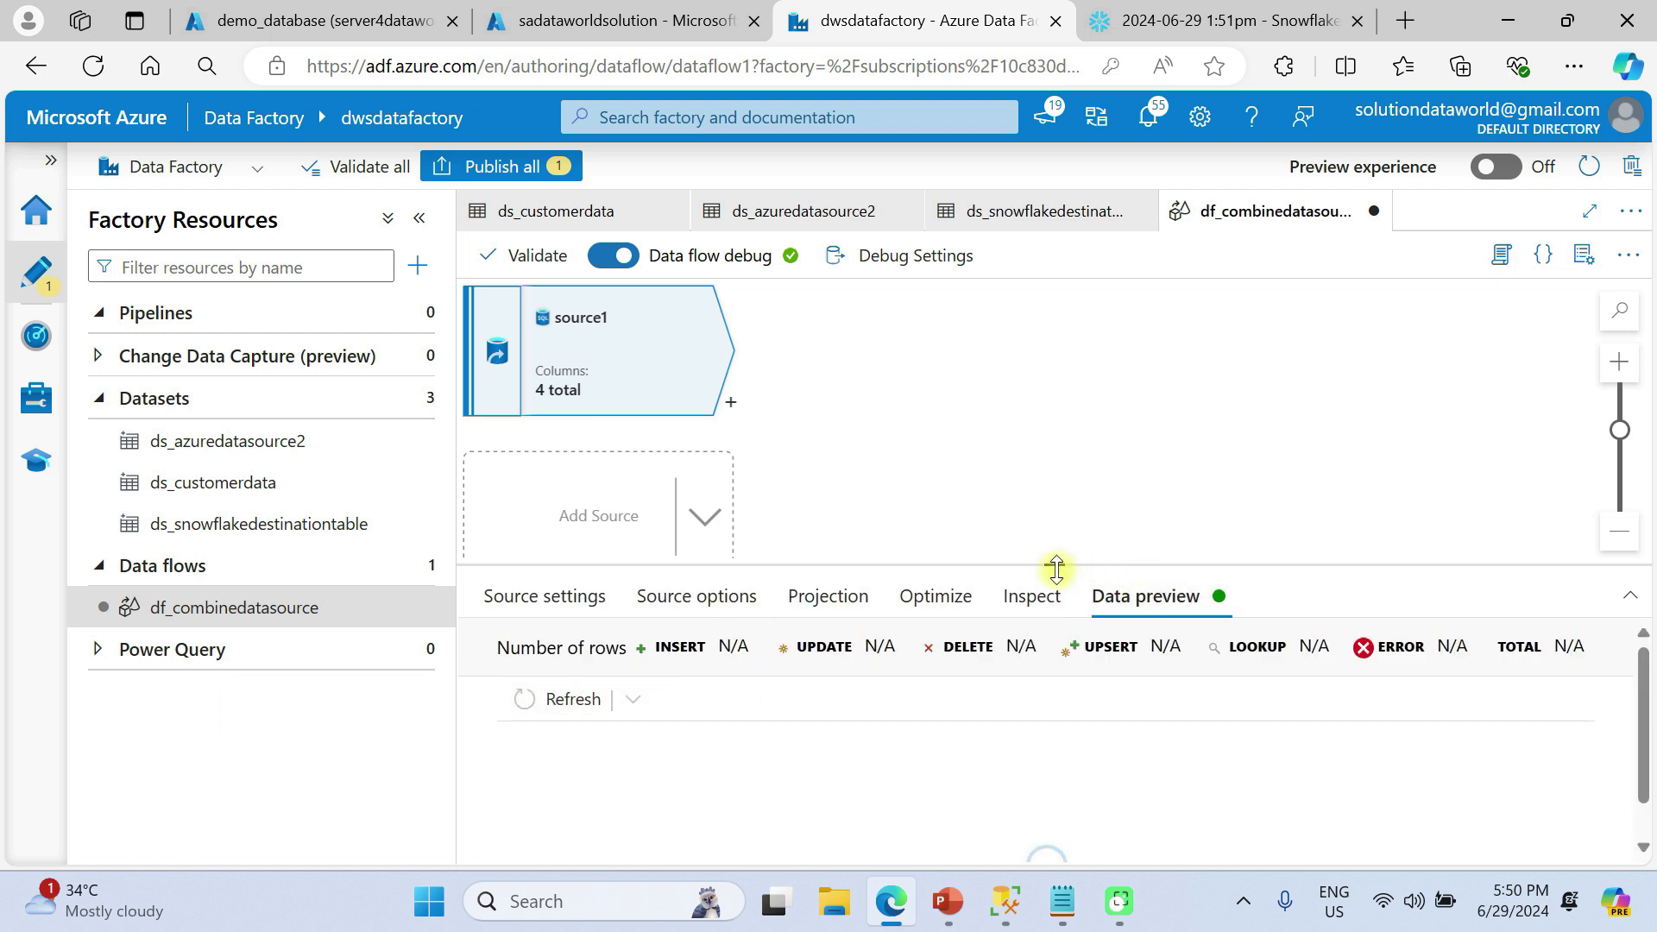
drag(1055, 560, 1046, 462)
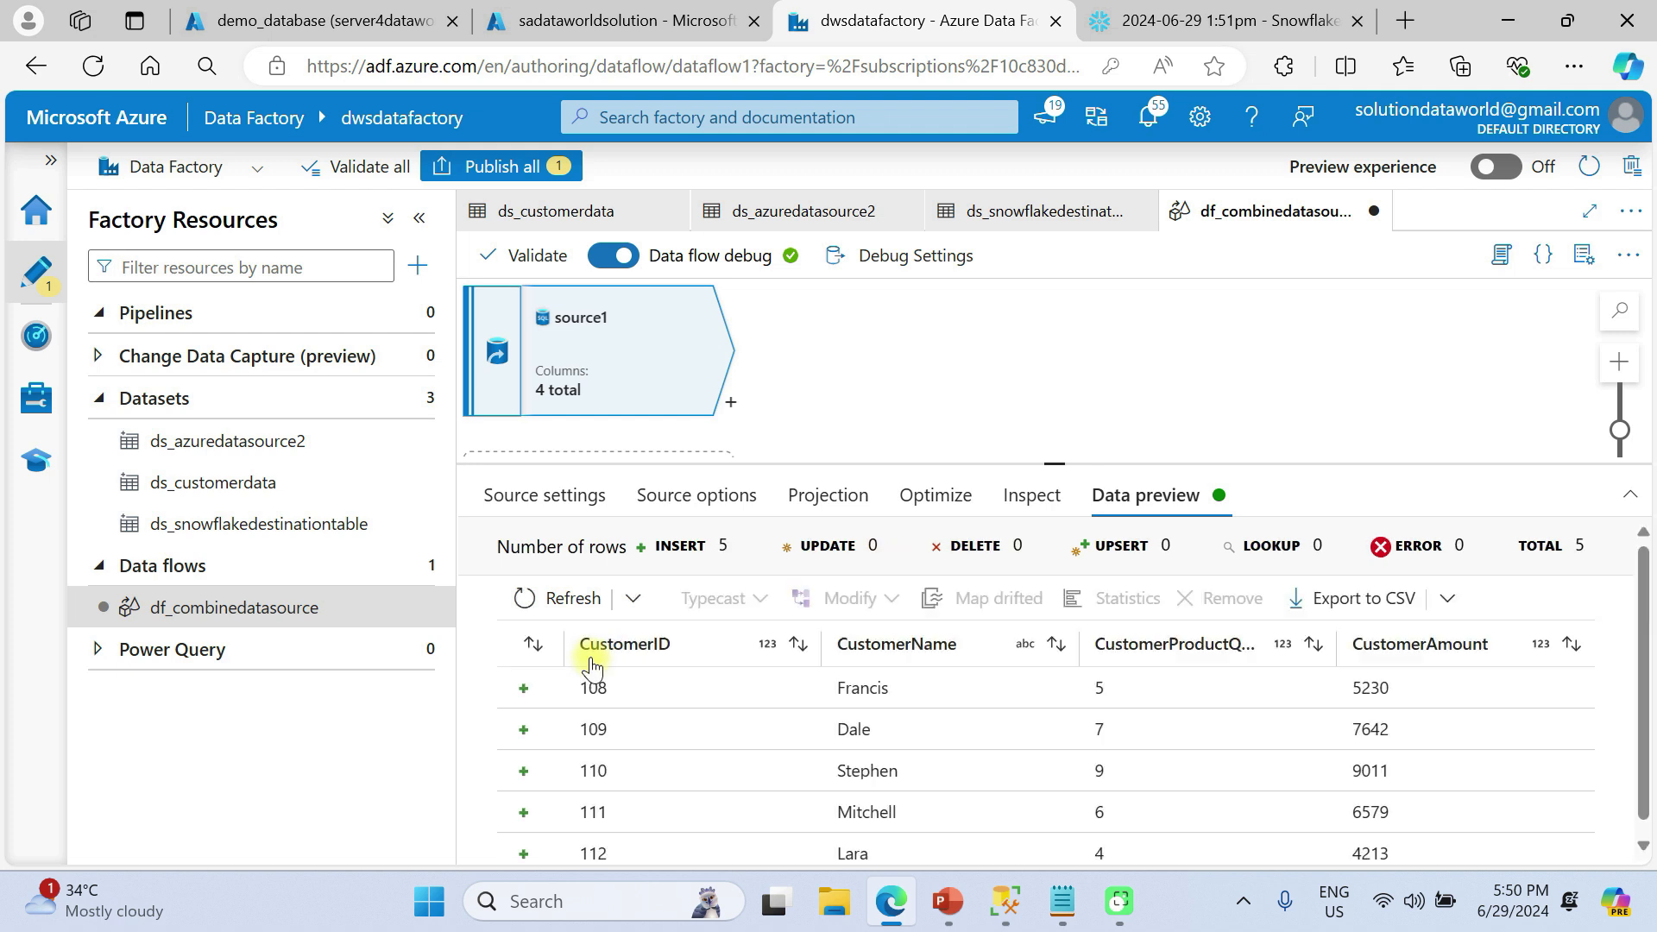
scroll(1119, 749, right, 1)
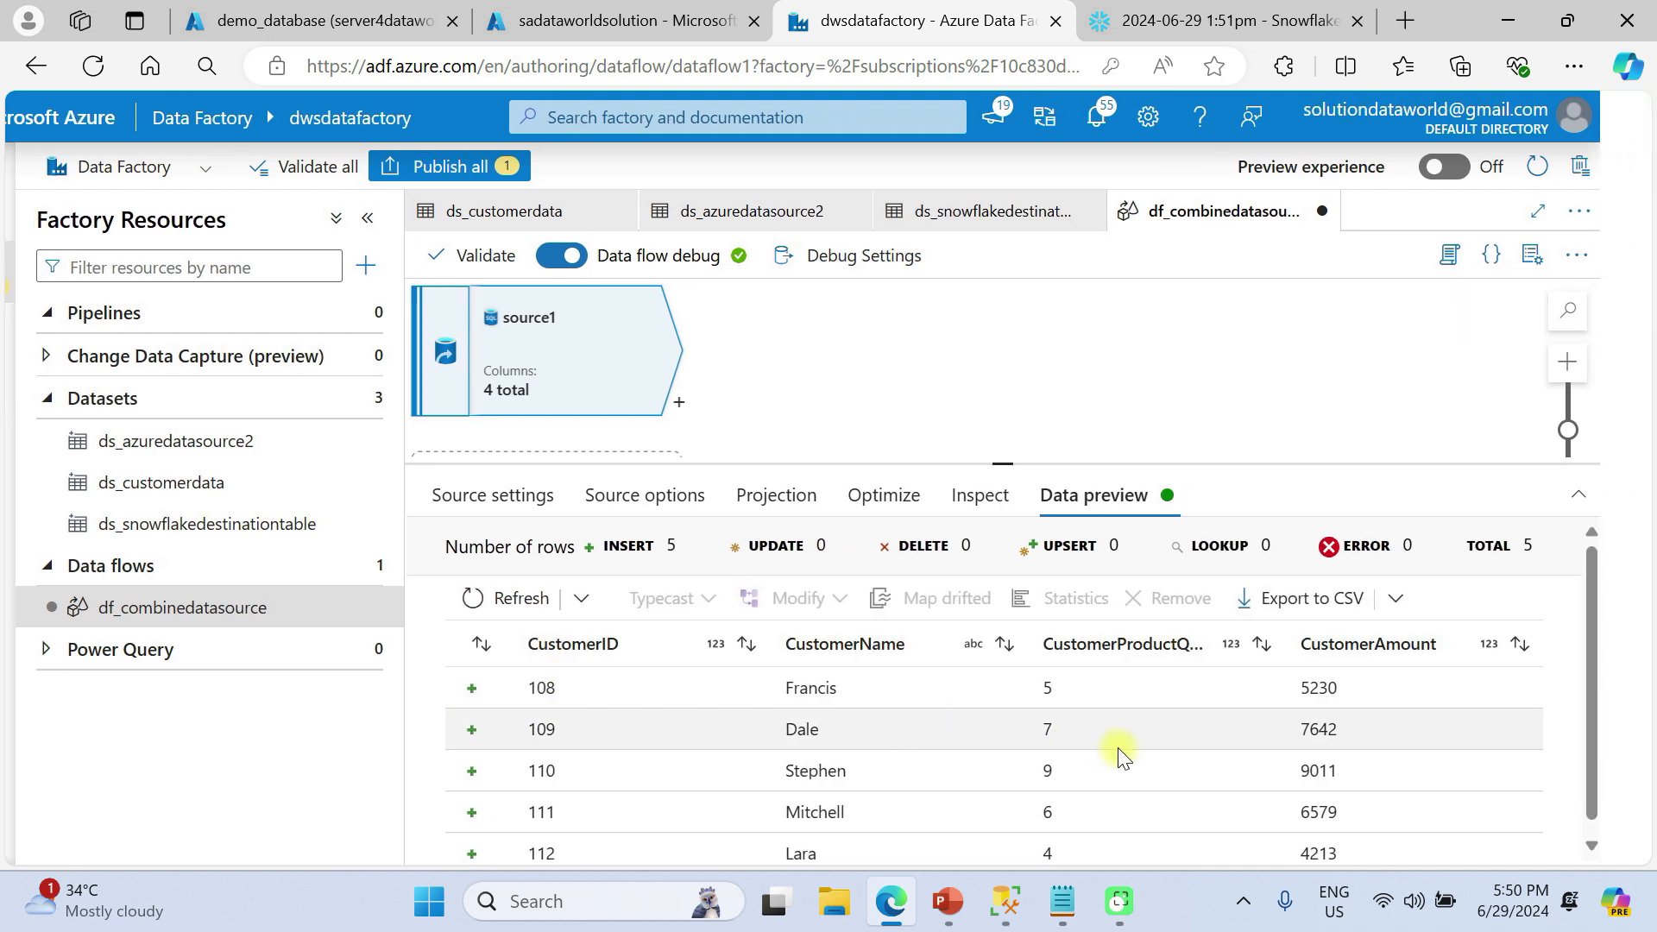
drag(1050, 463, 1054, 559)
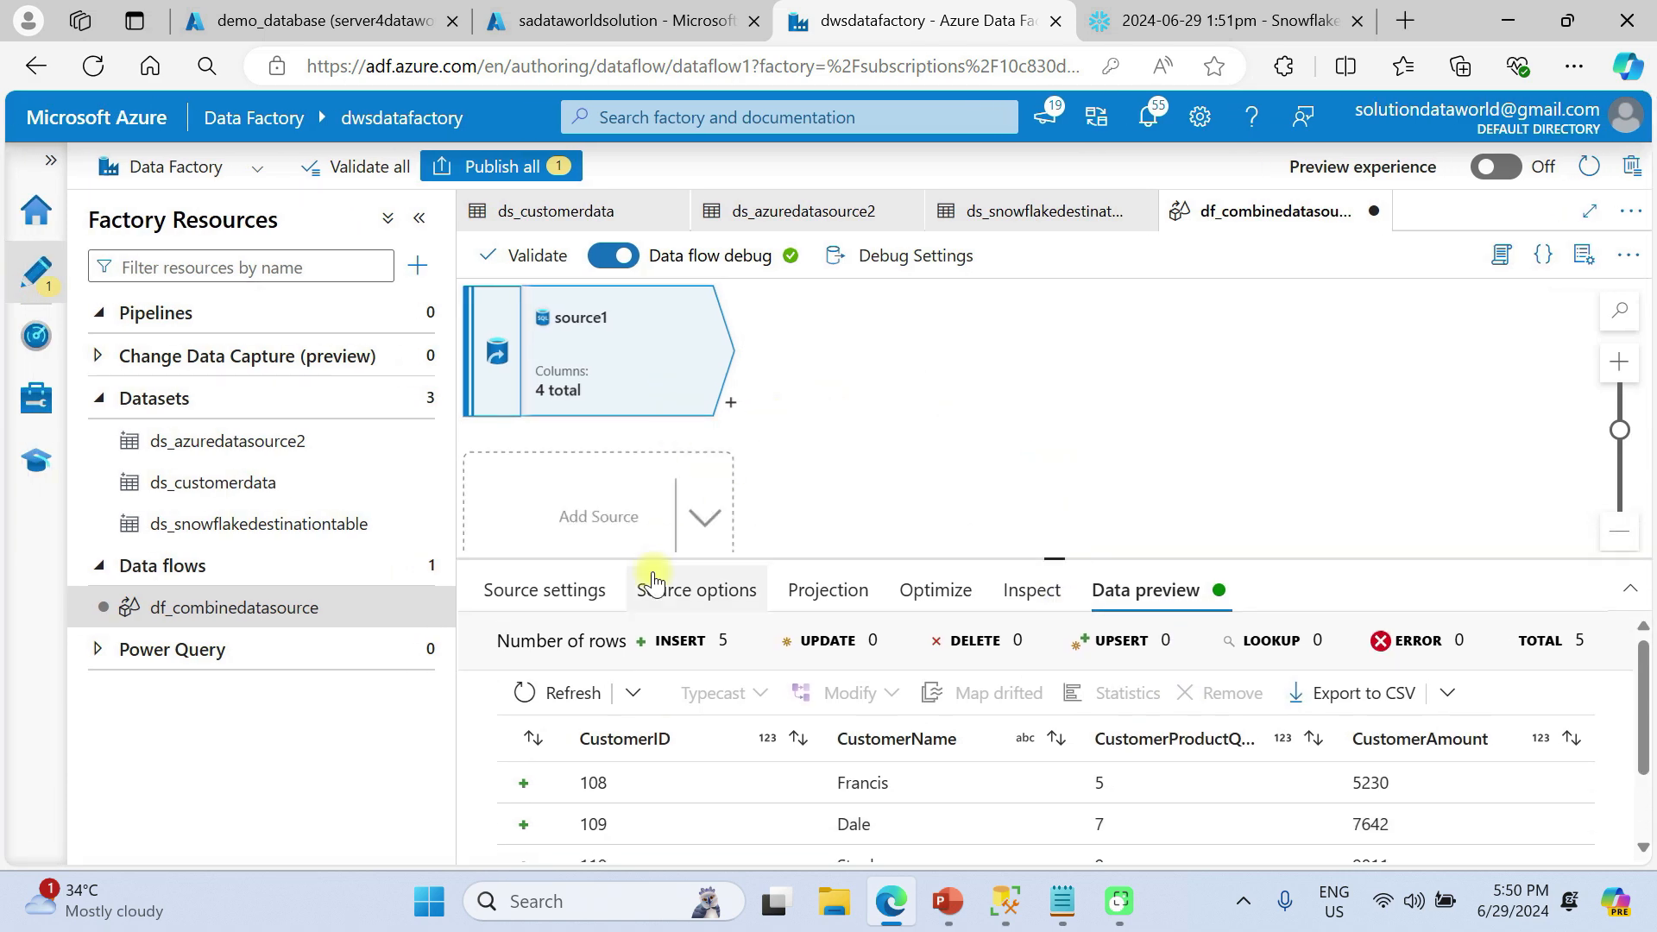
Add source2 to the data flow using the ds_customerdata dataset
click(706, 516)
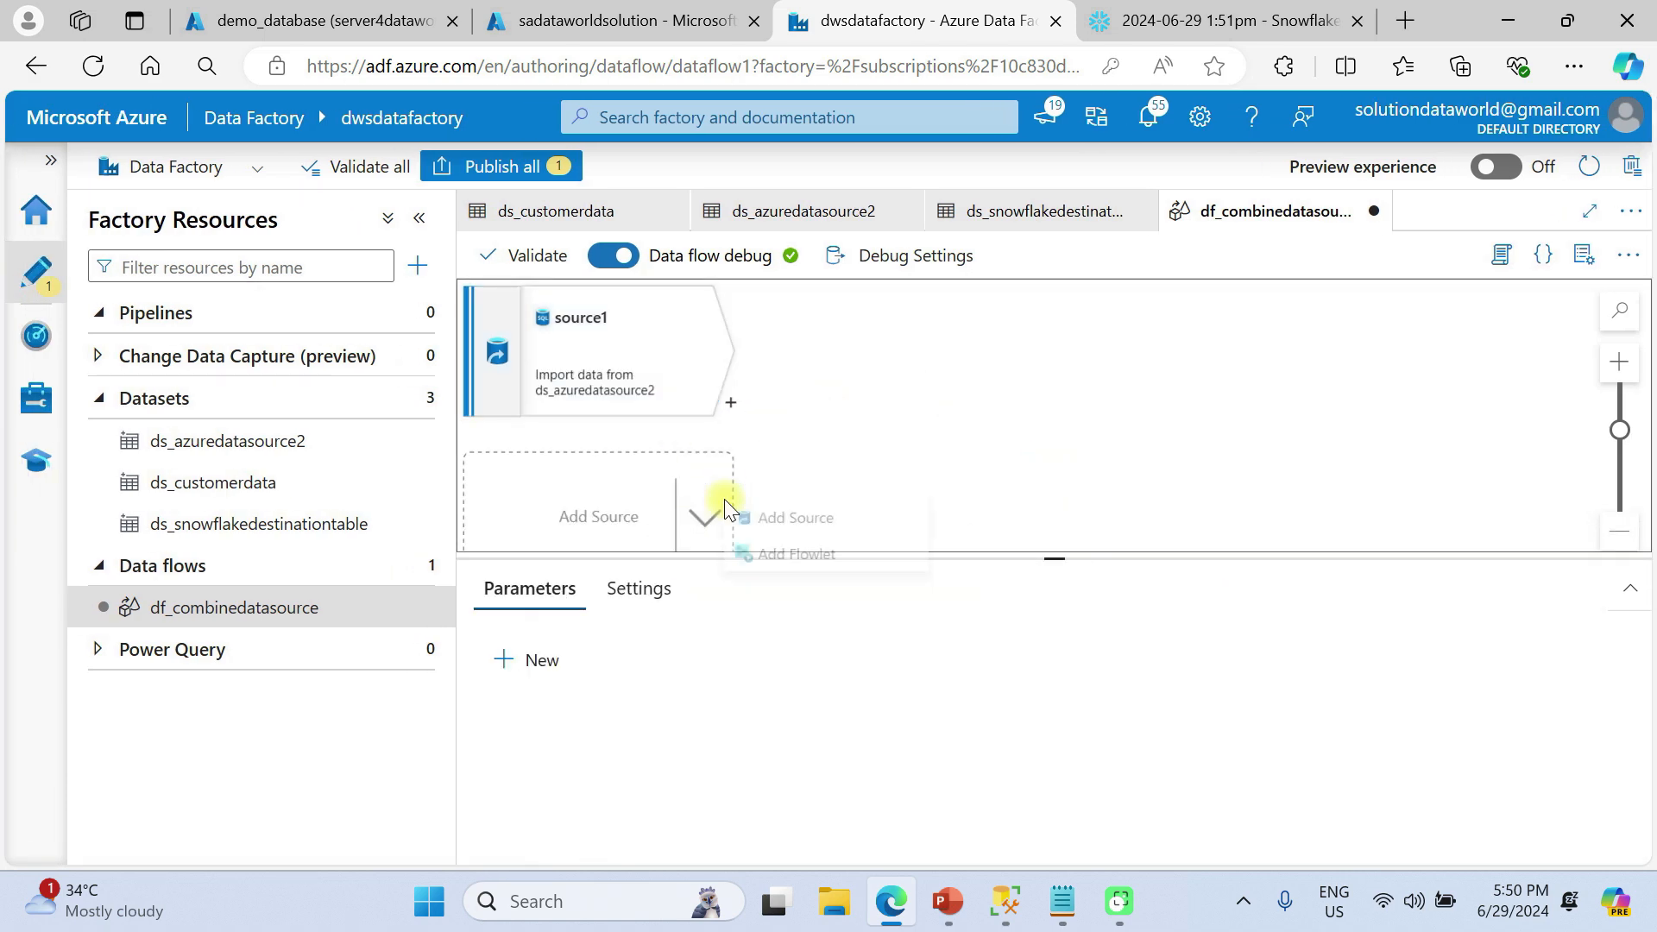
click(794, 526)
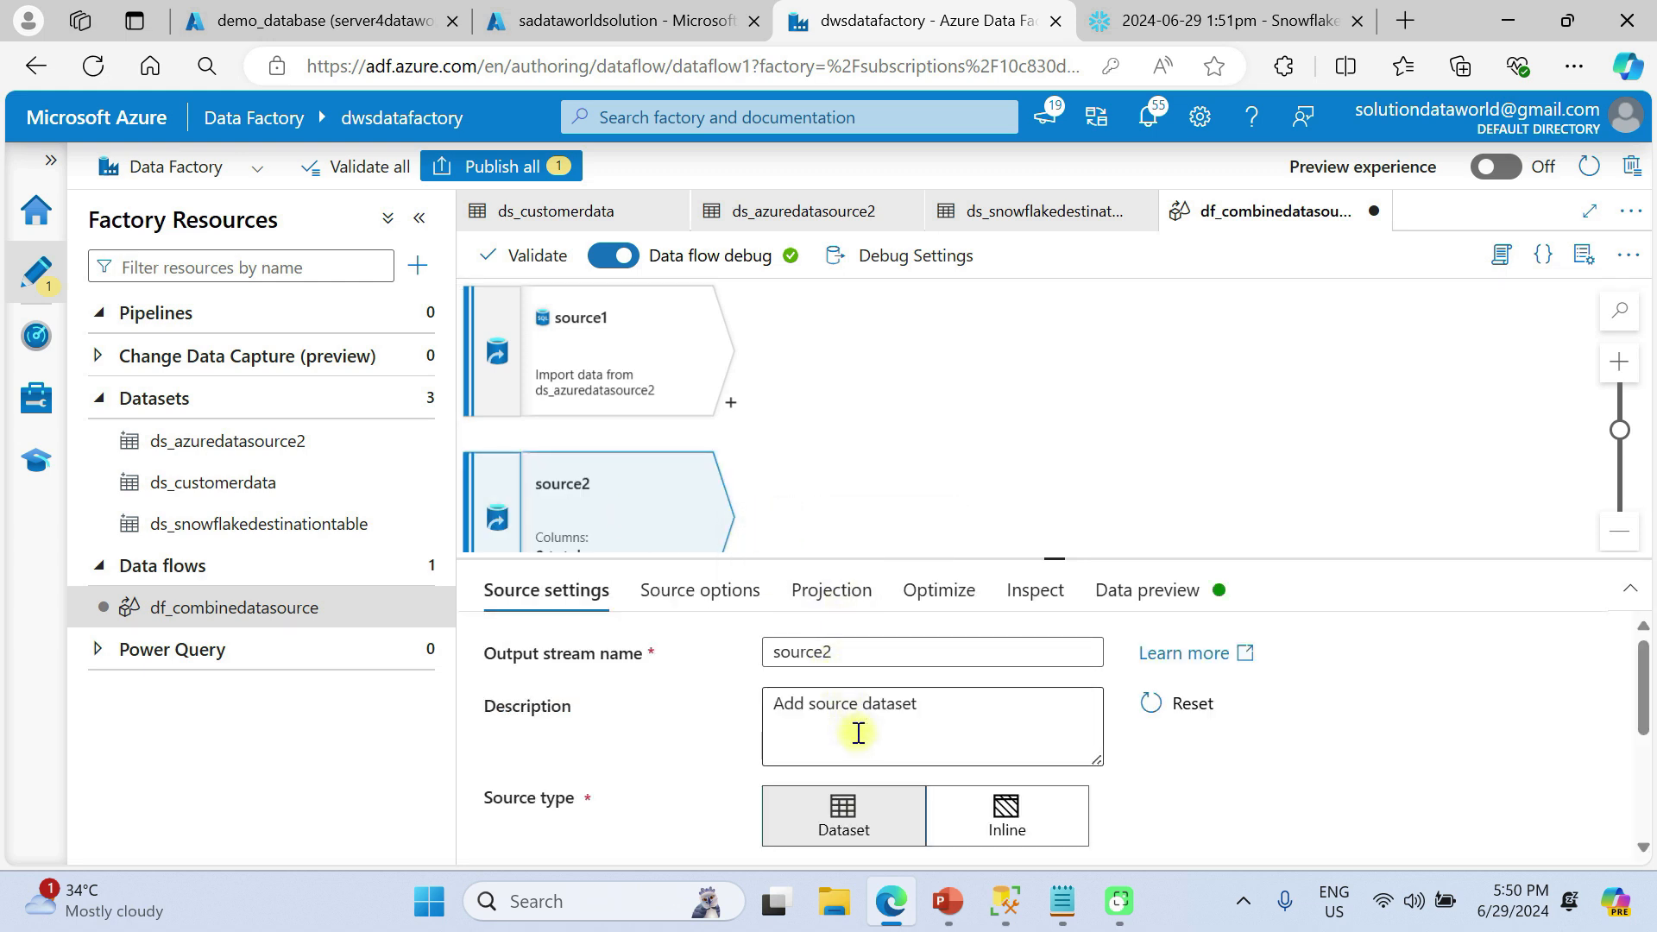
scroll(855, 732, down, 3)
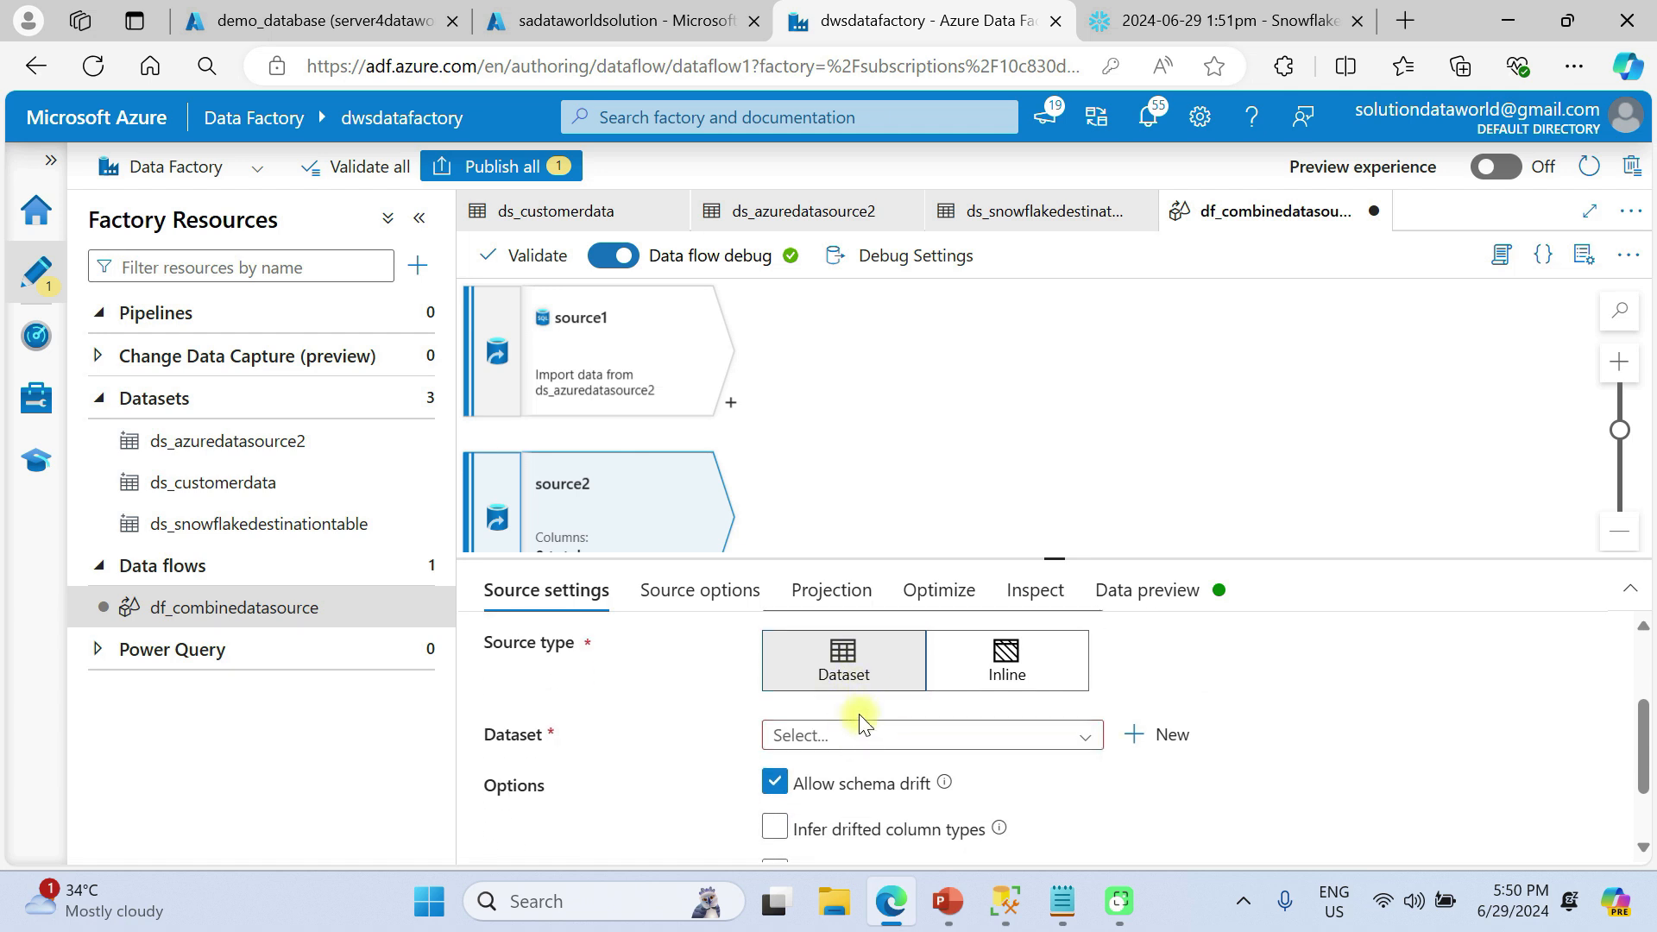
scroll(860, 717, down, 1)
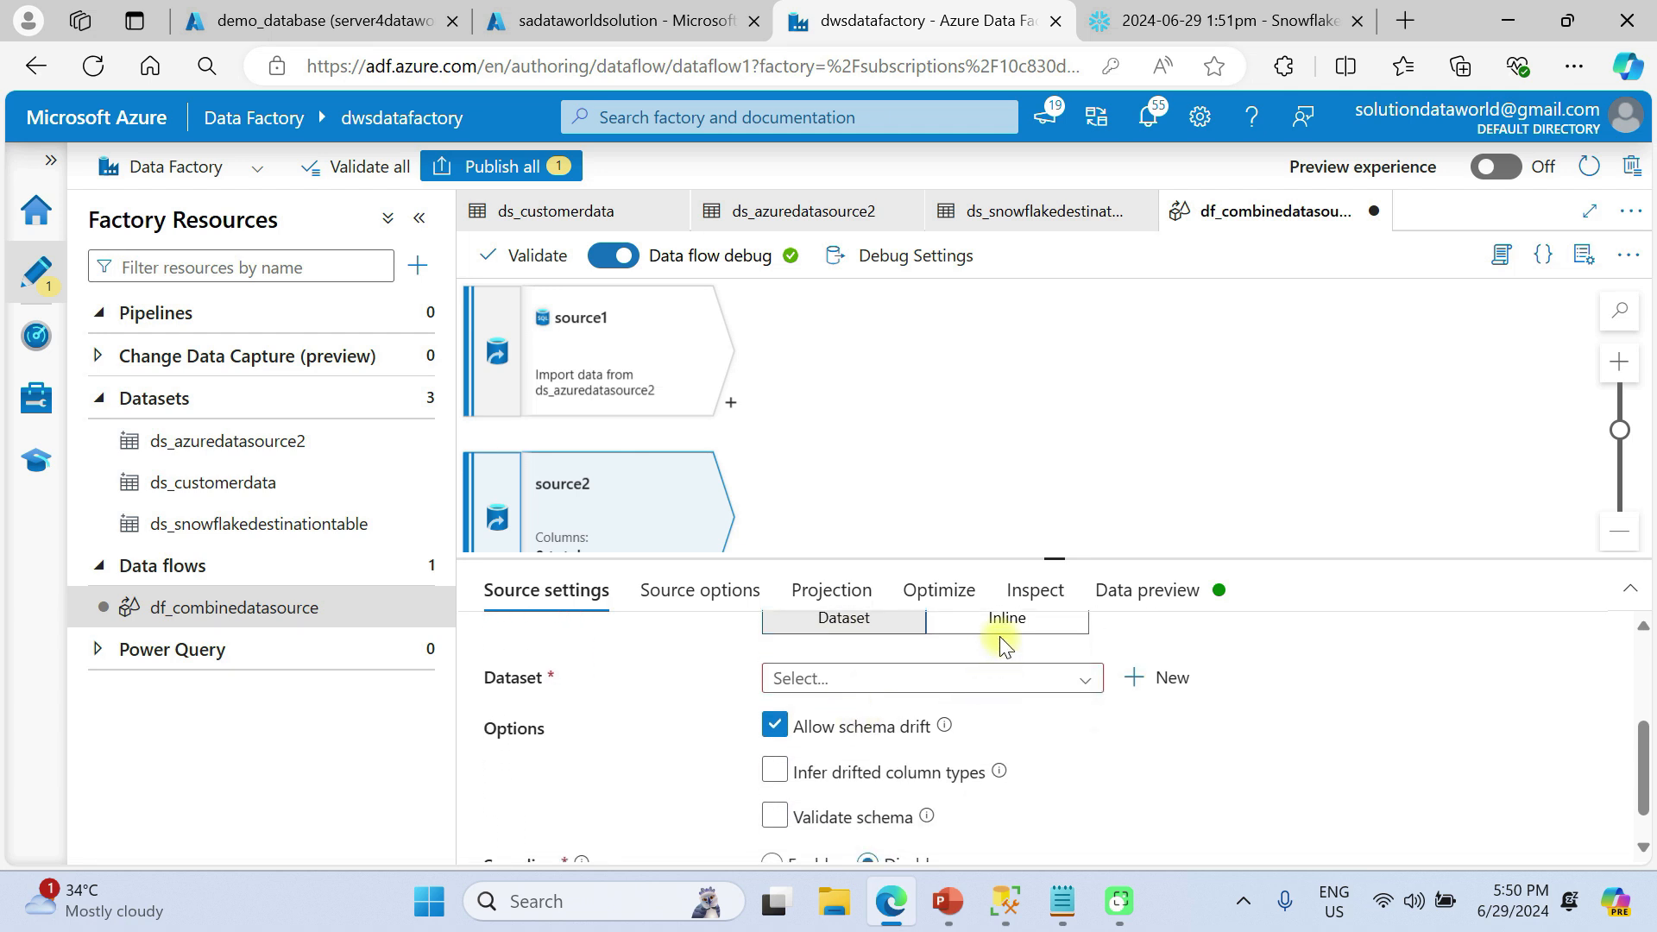
click(929, 679)
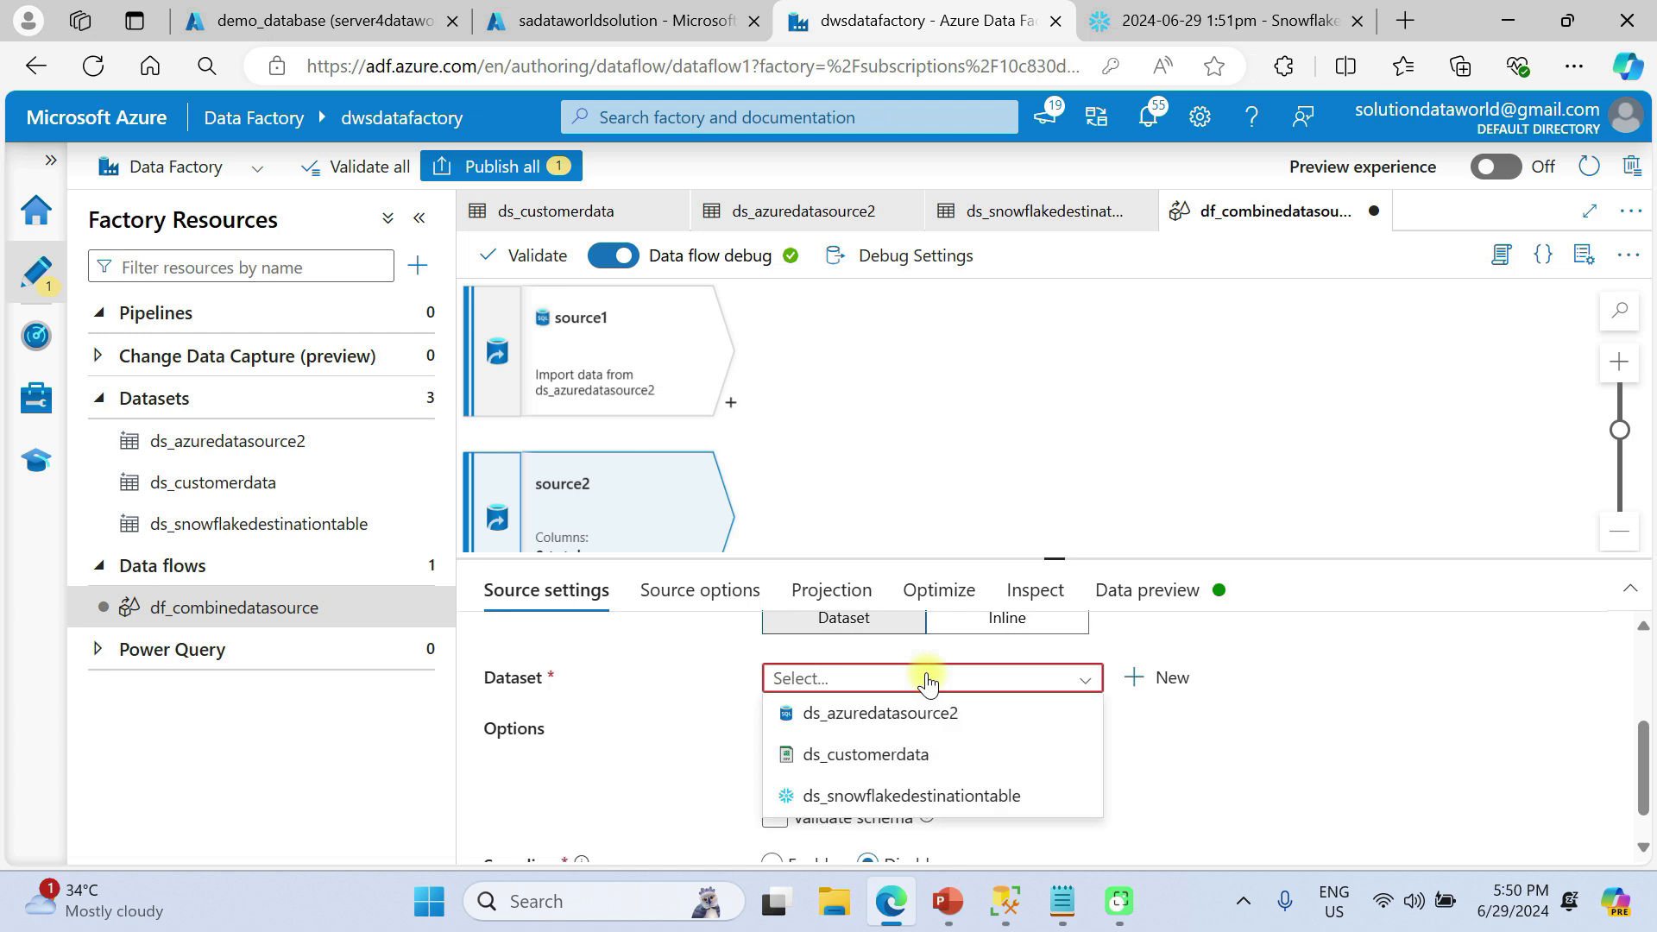
click(891, 766)
Keep source2's schema validation off and After completion set to No action
scroll(889, 766, down, 1)
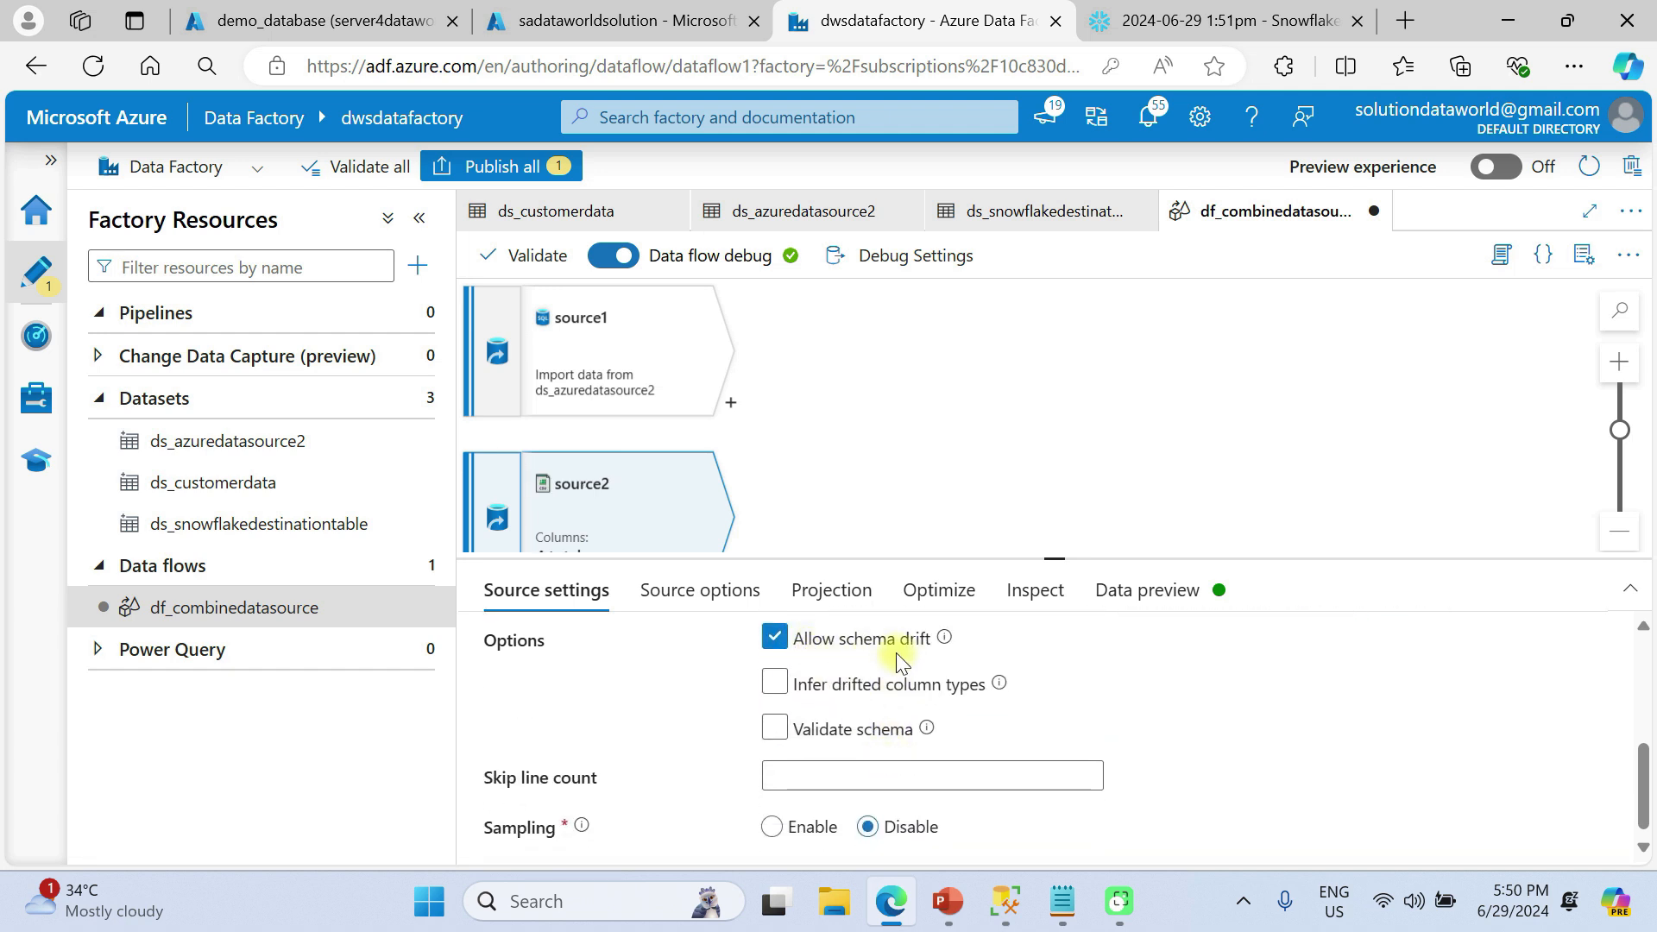
click(911, 721)
click(911, 722)
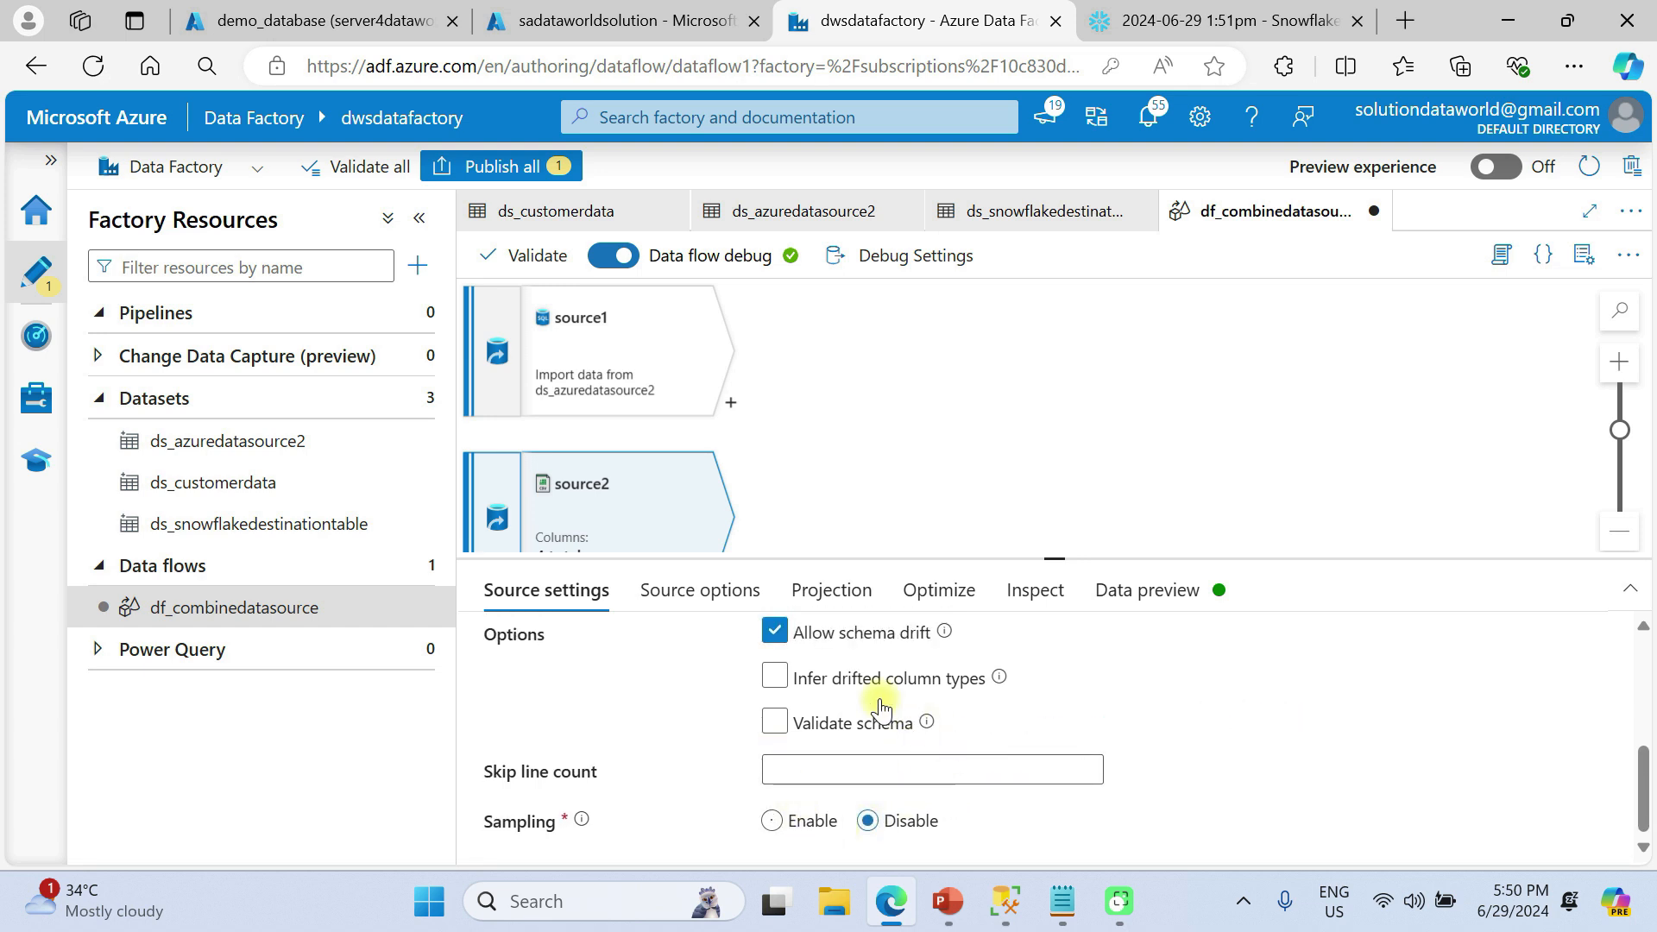
click(701, 594)
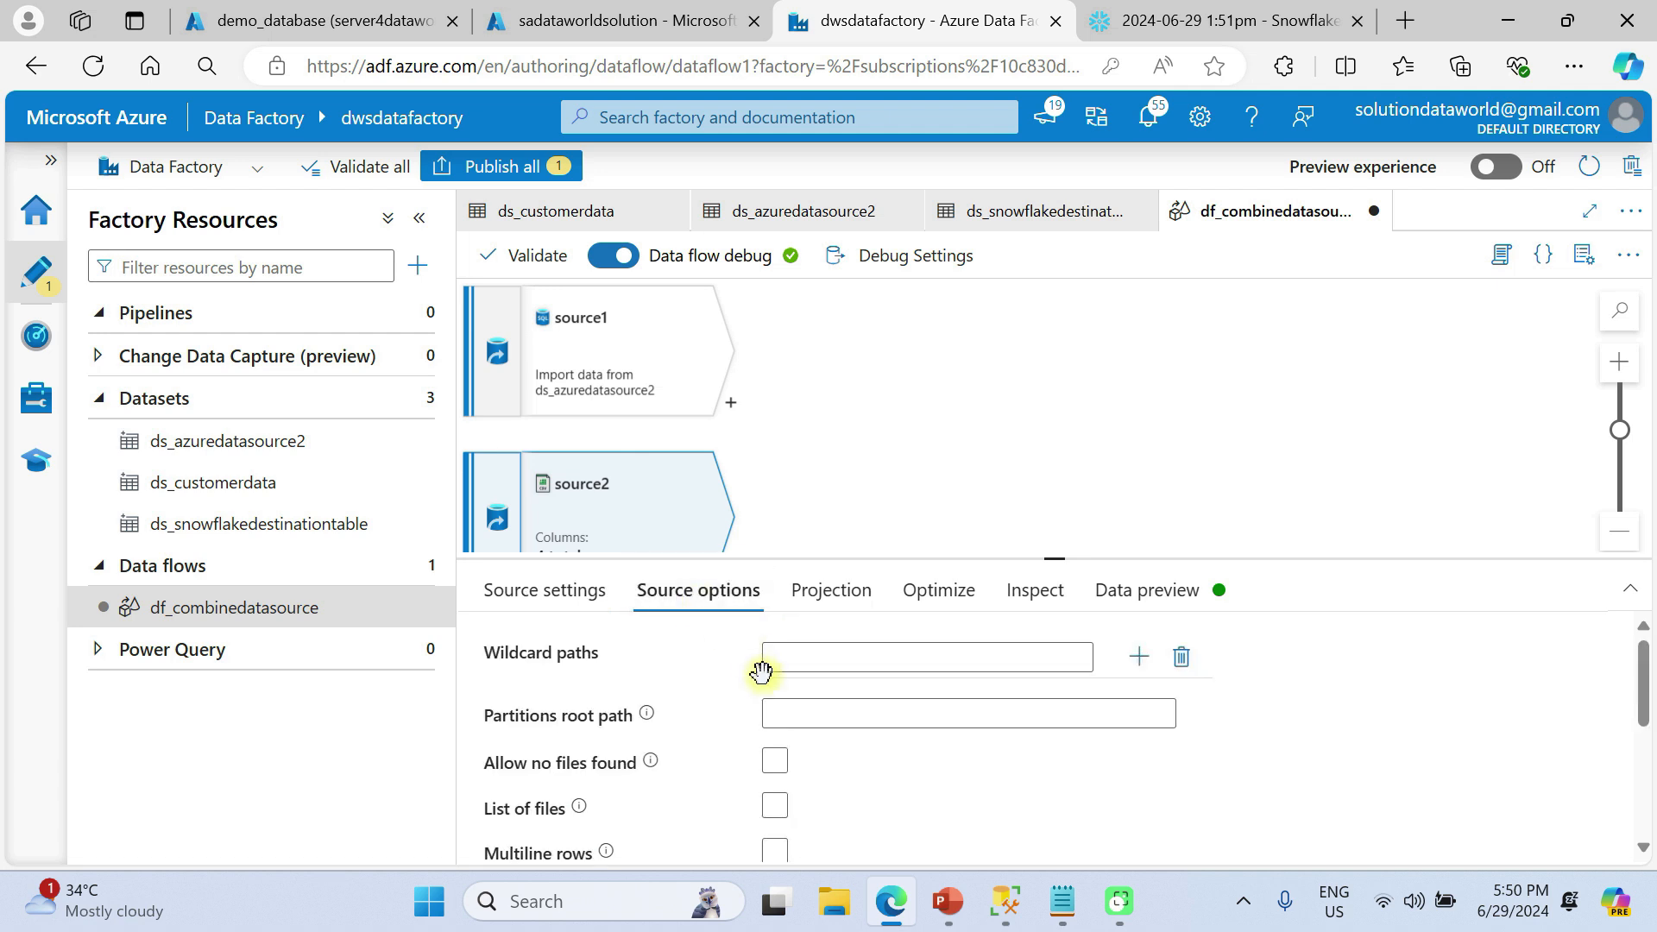
scroll(858, 666, down, 4)
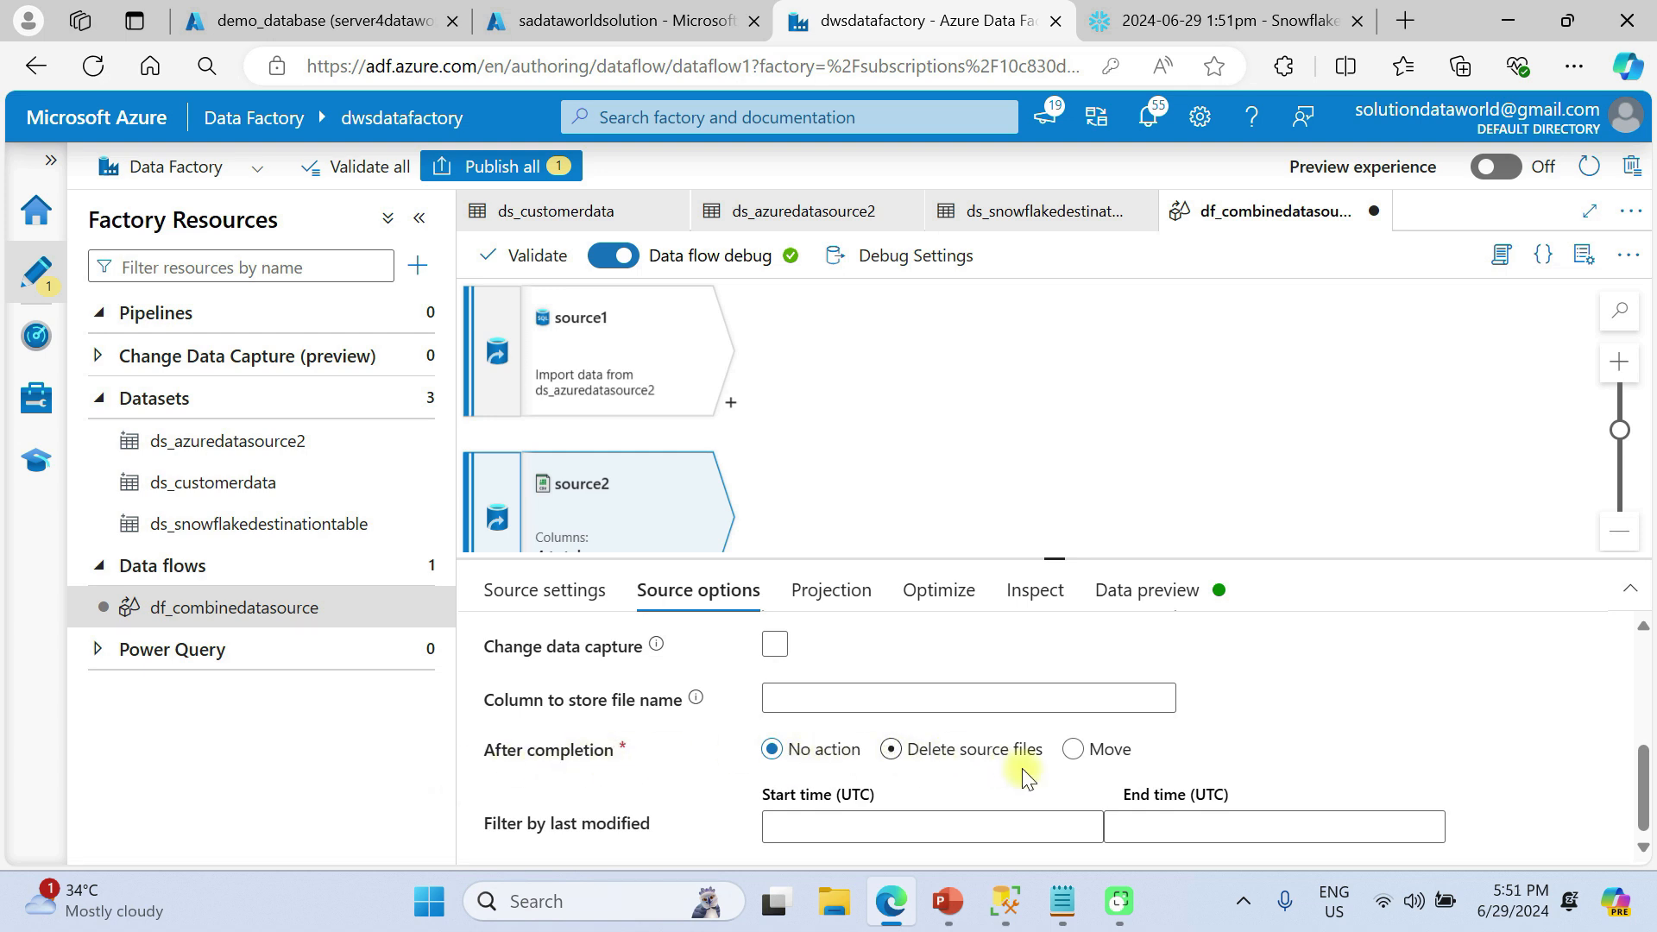
click(1076, 749)
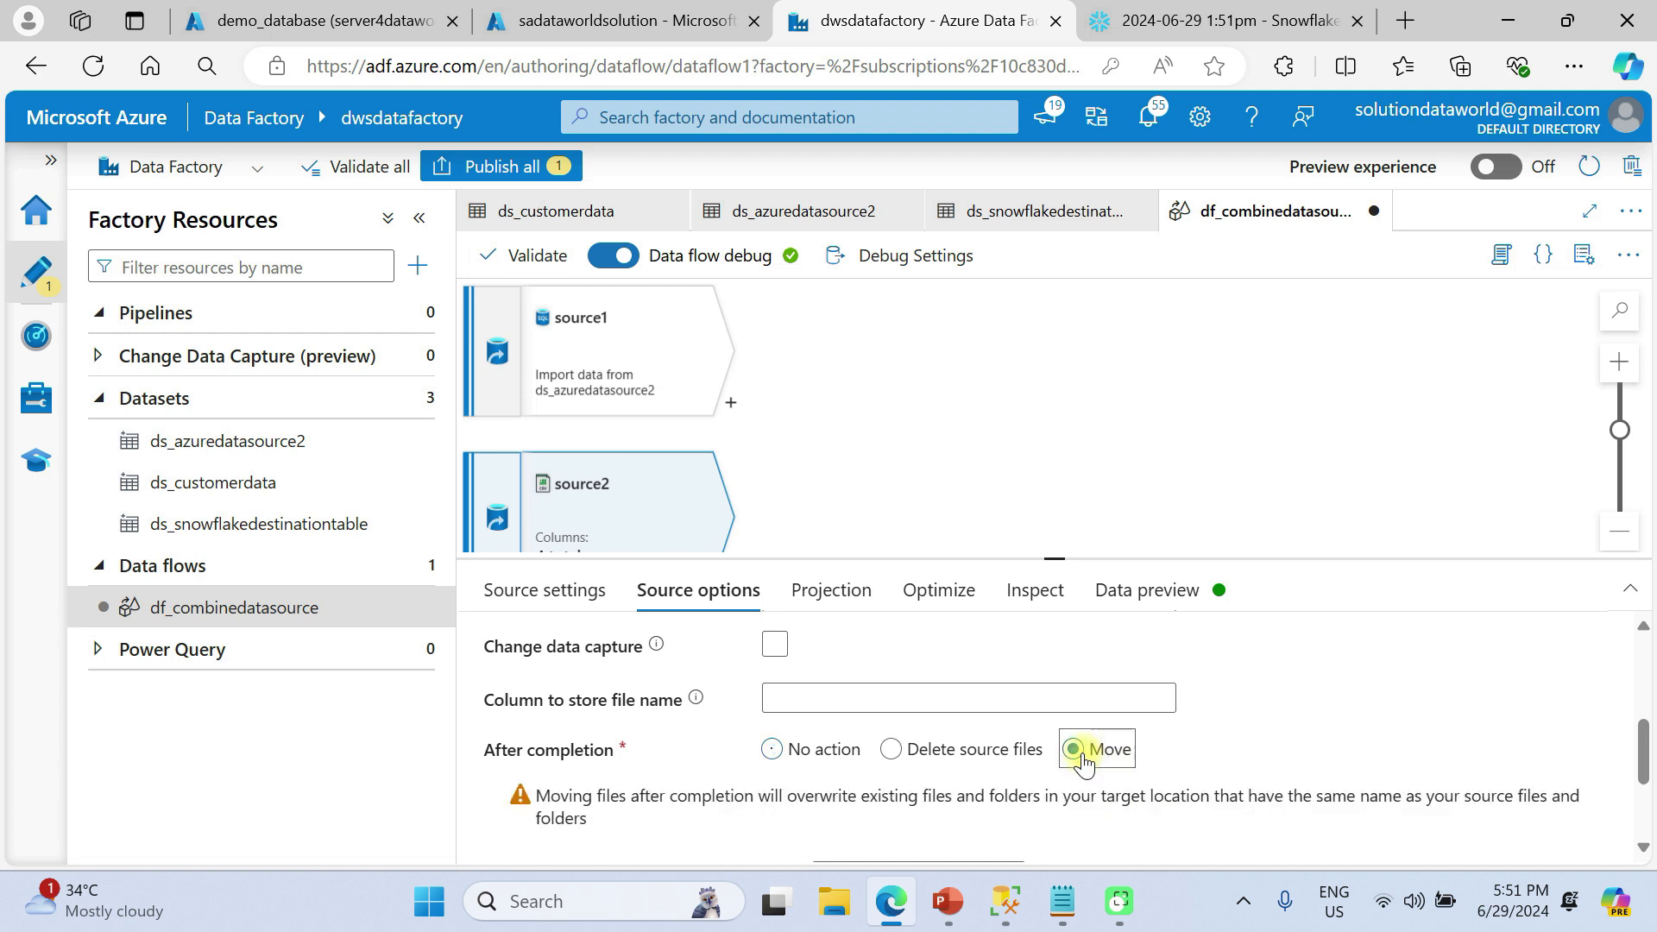
click(771, 750)
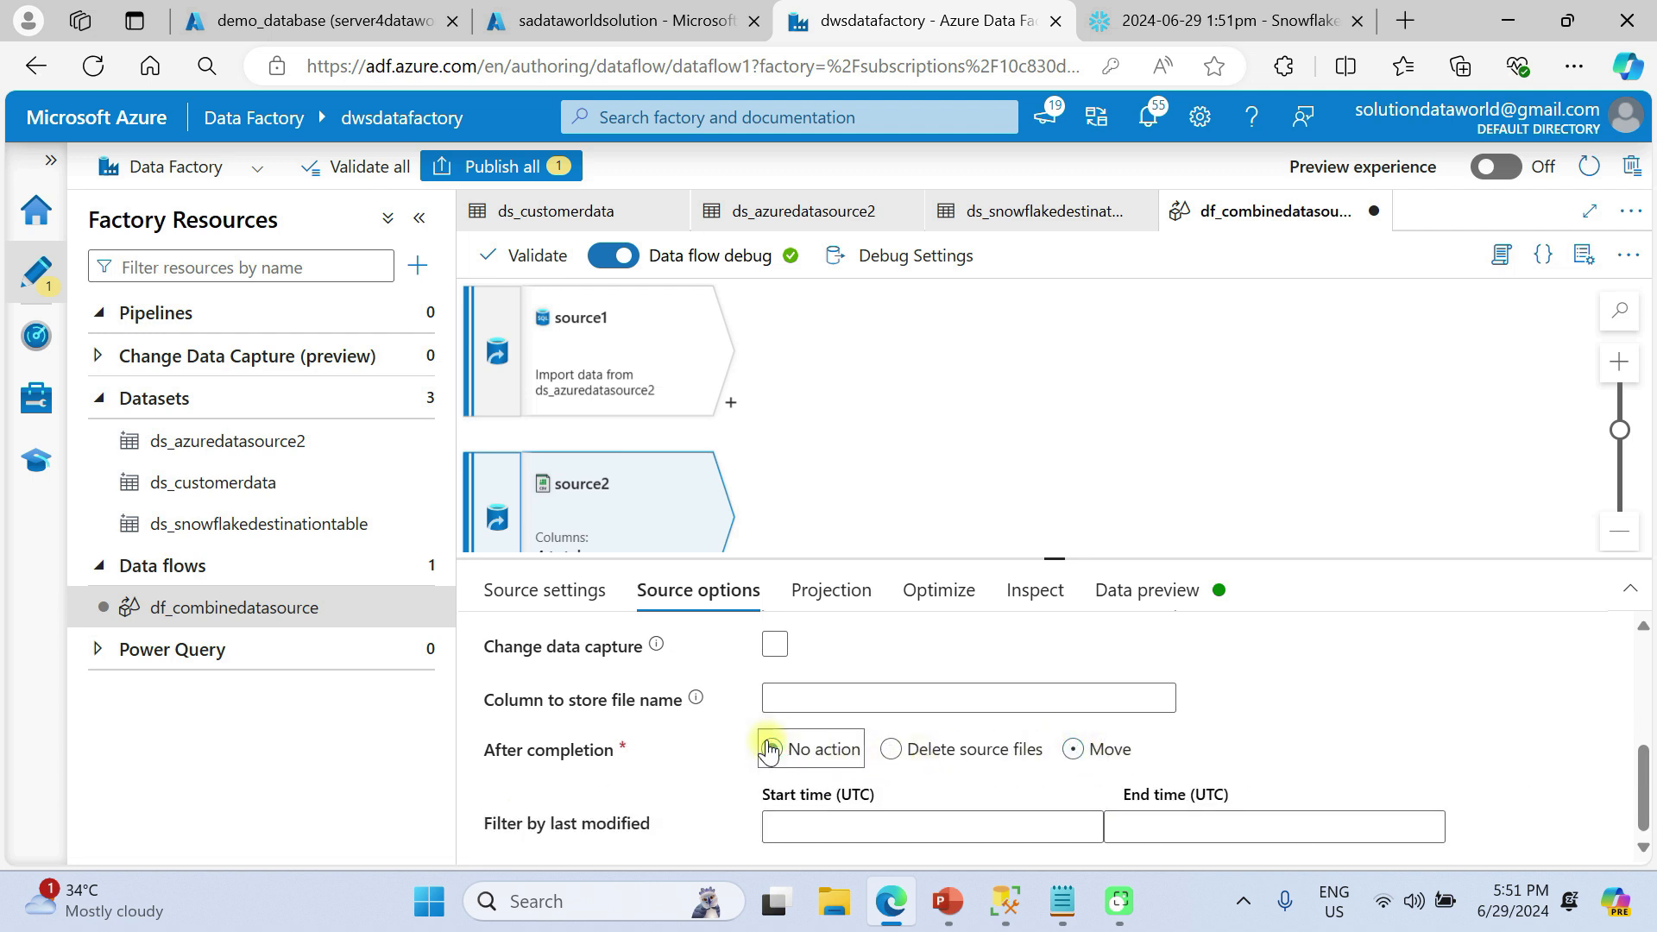
Type CustomerID, CSV_CustomerProductQuantity and CSV_CustomerAmount as integer in source2's projection
click(835, 592)
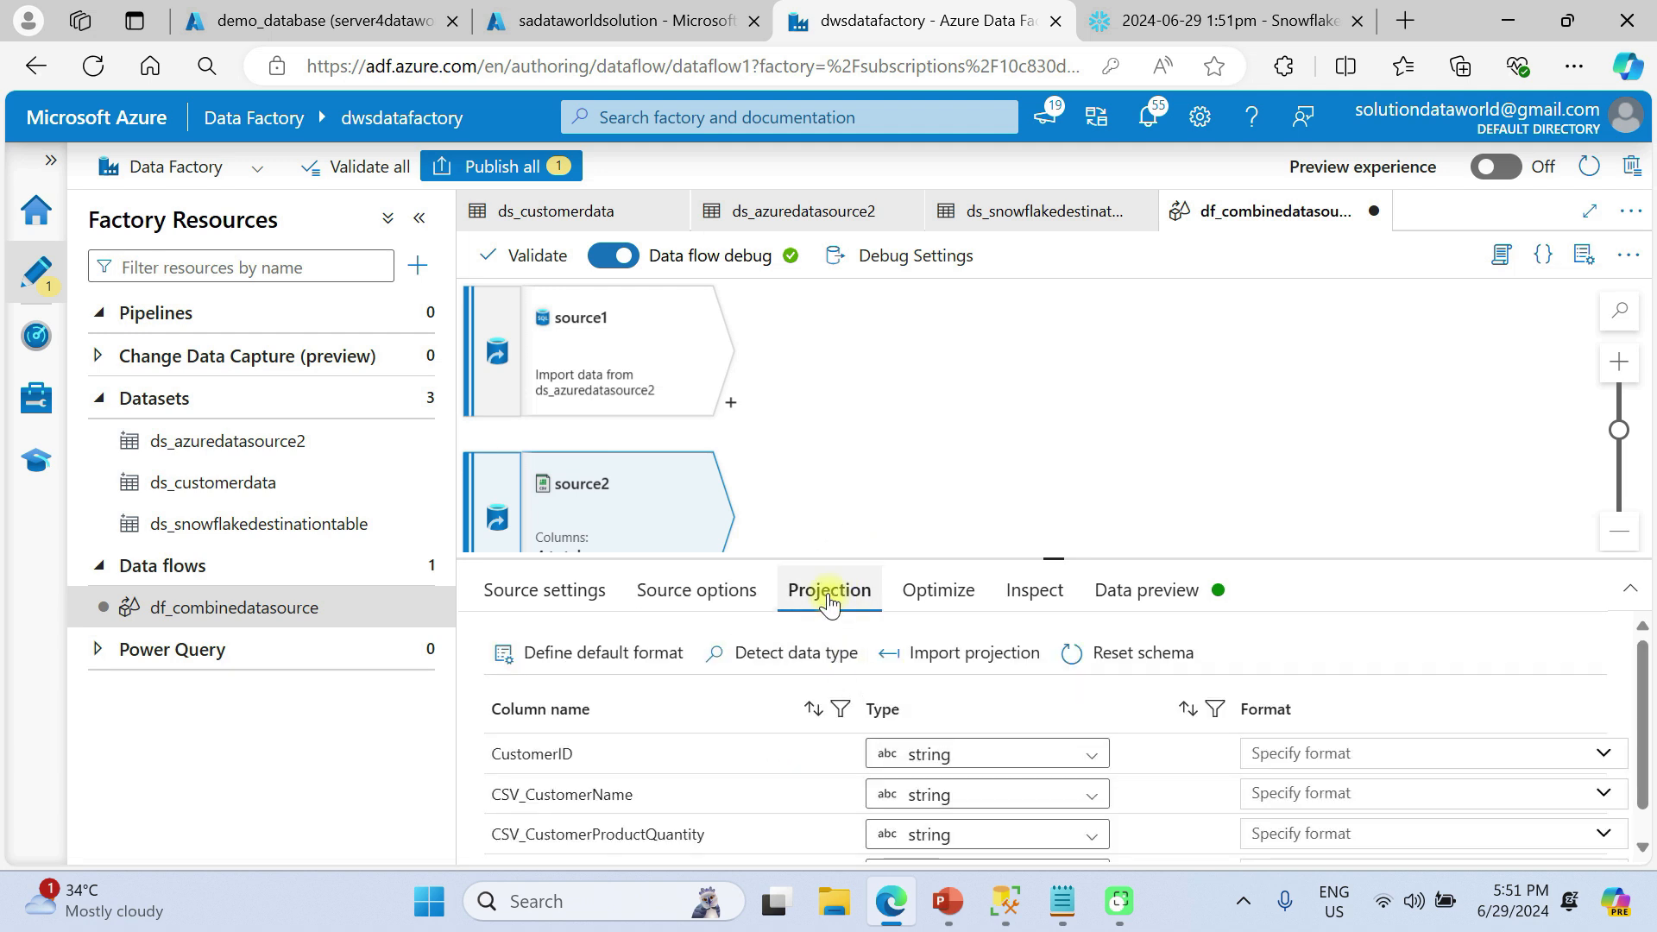
scroll(941, 656, down, 1)
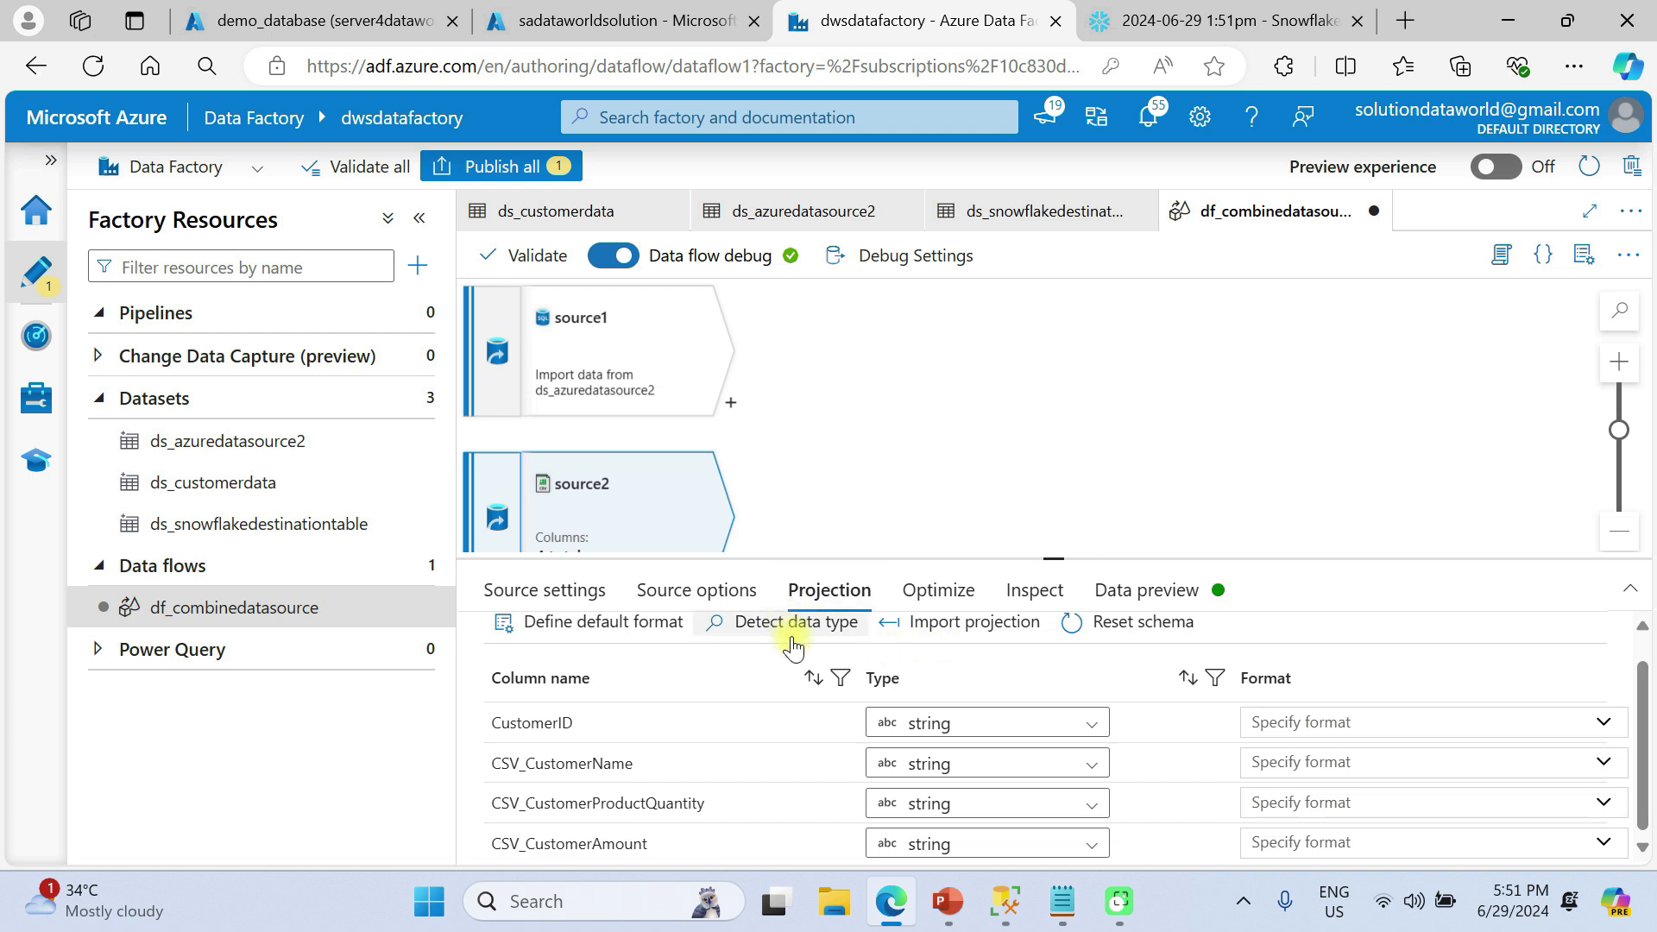
scroll(793, 645, up, 1)
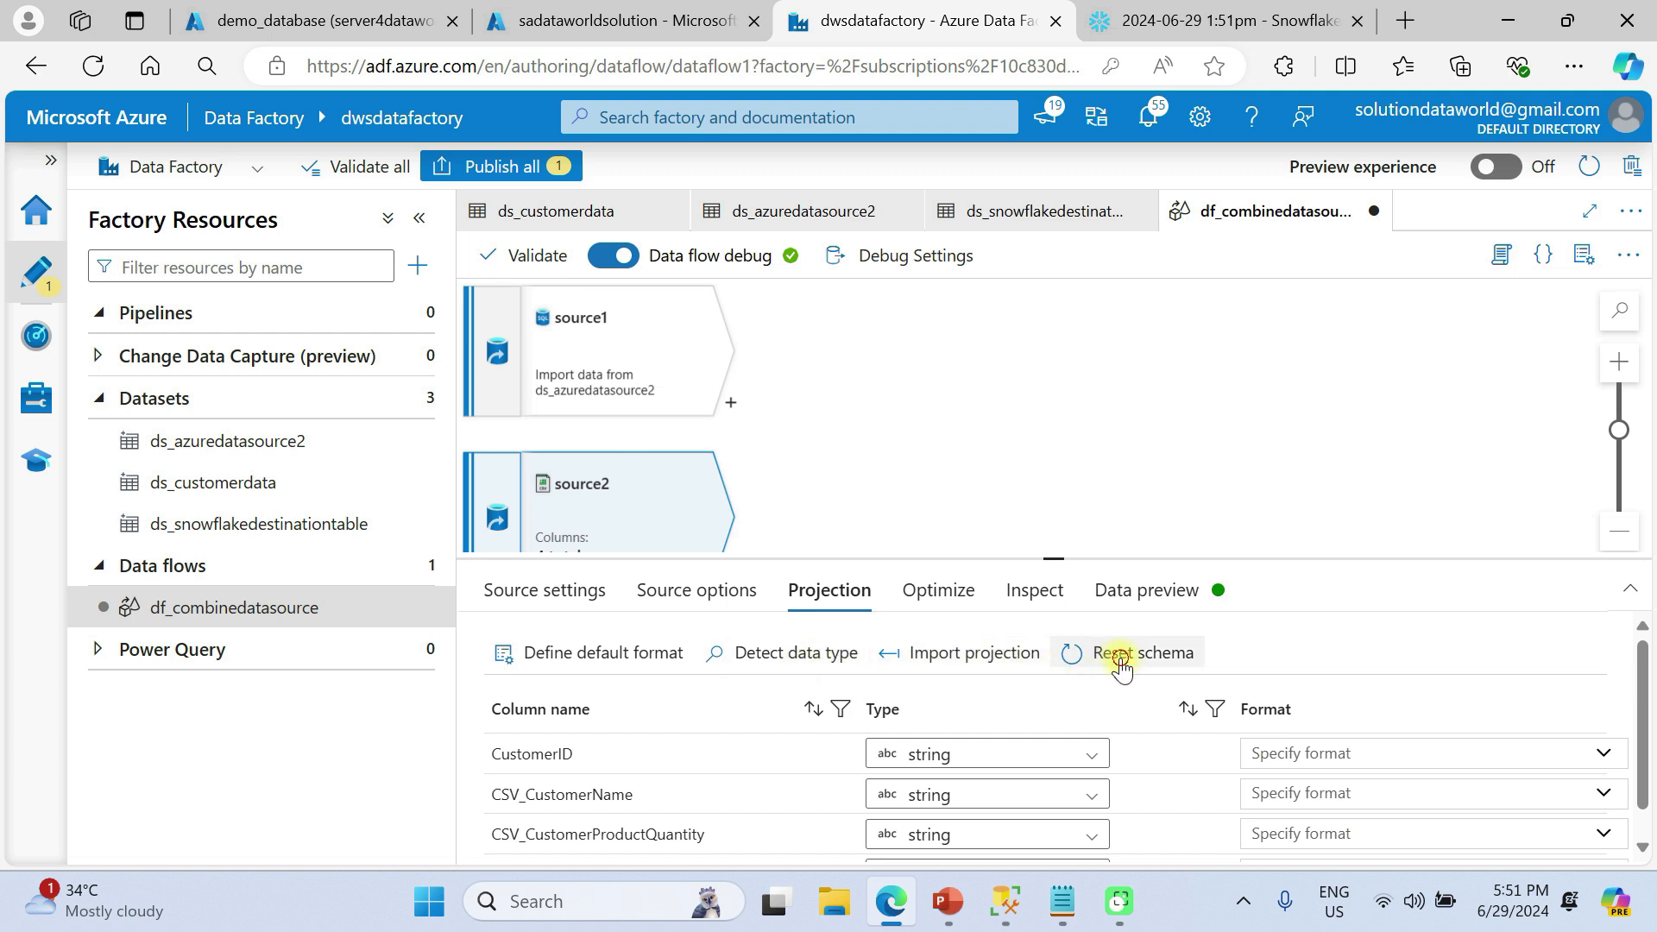
scroll(1122, 668, down, 1)
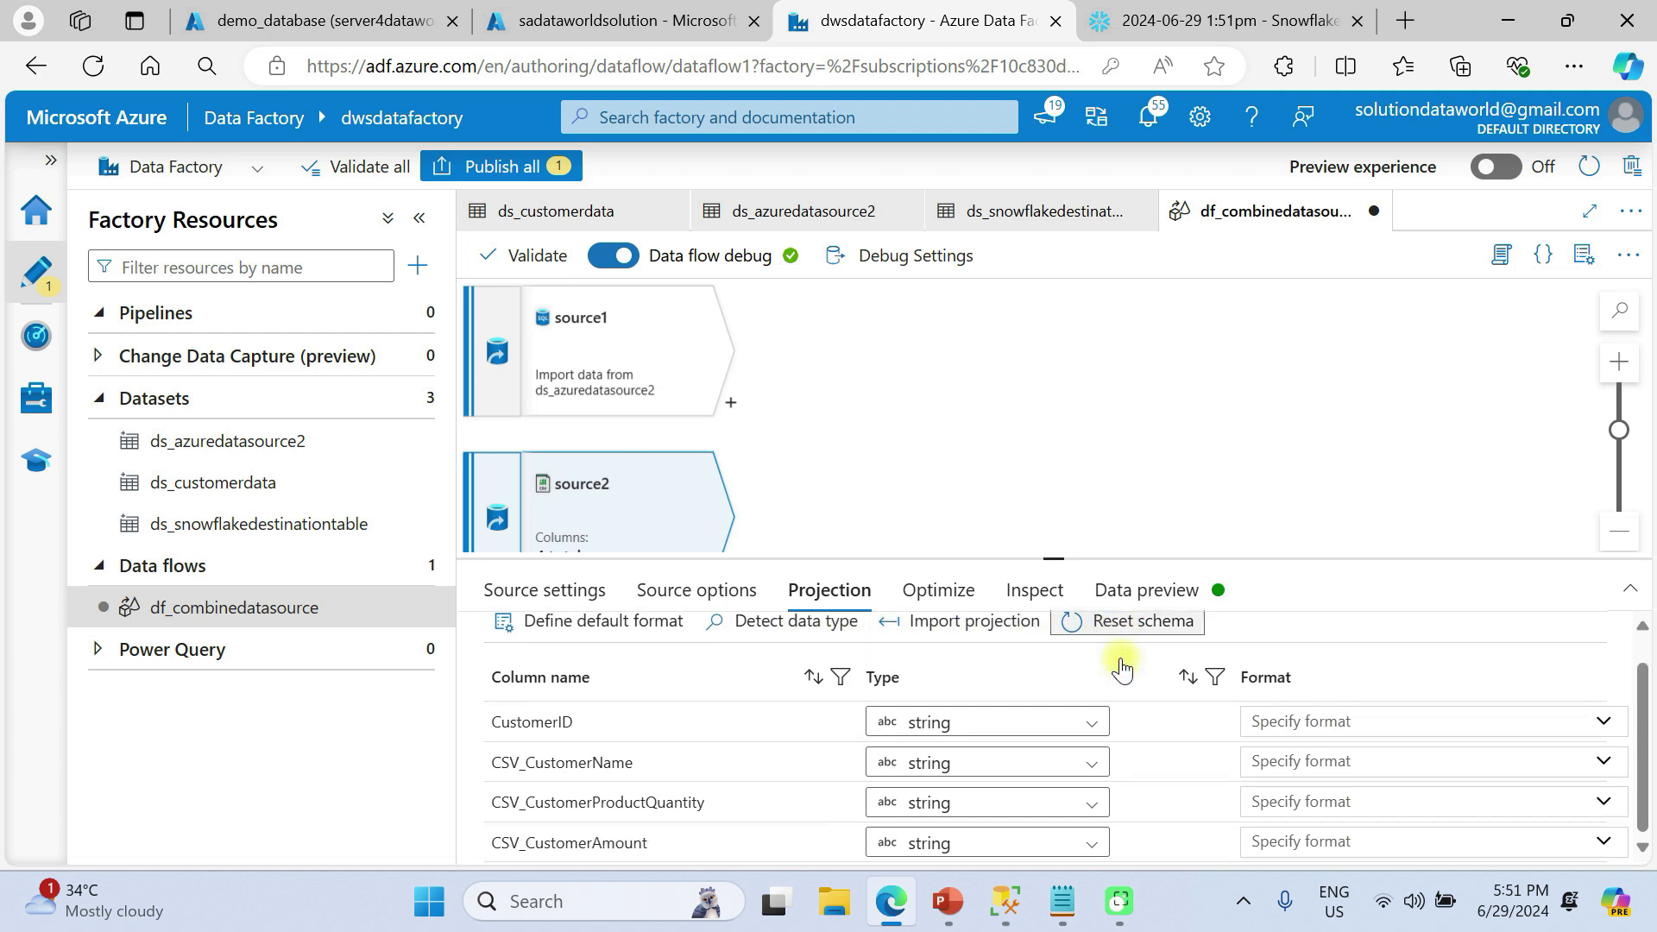
click(1086, 727)
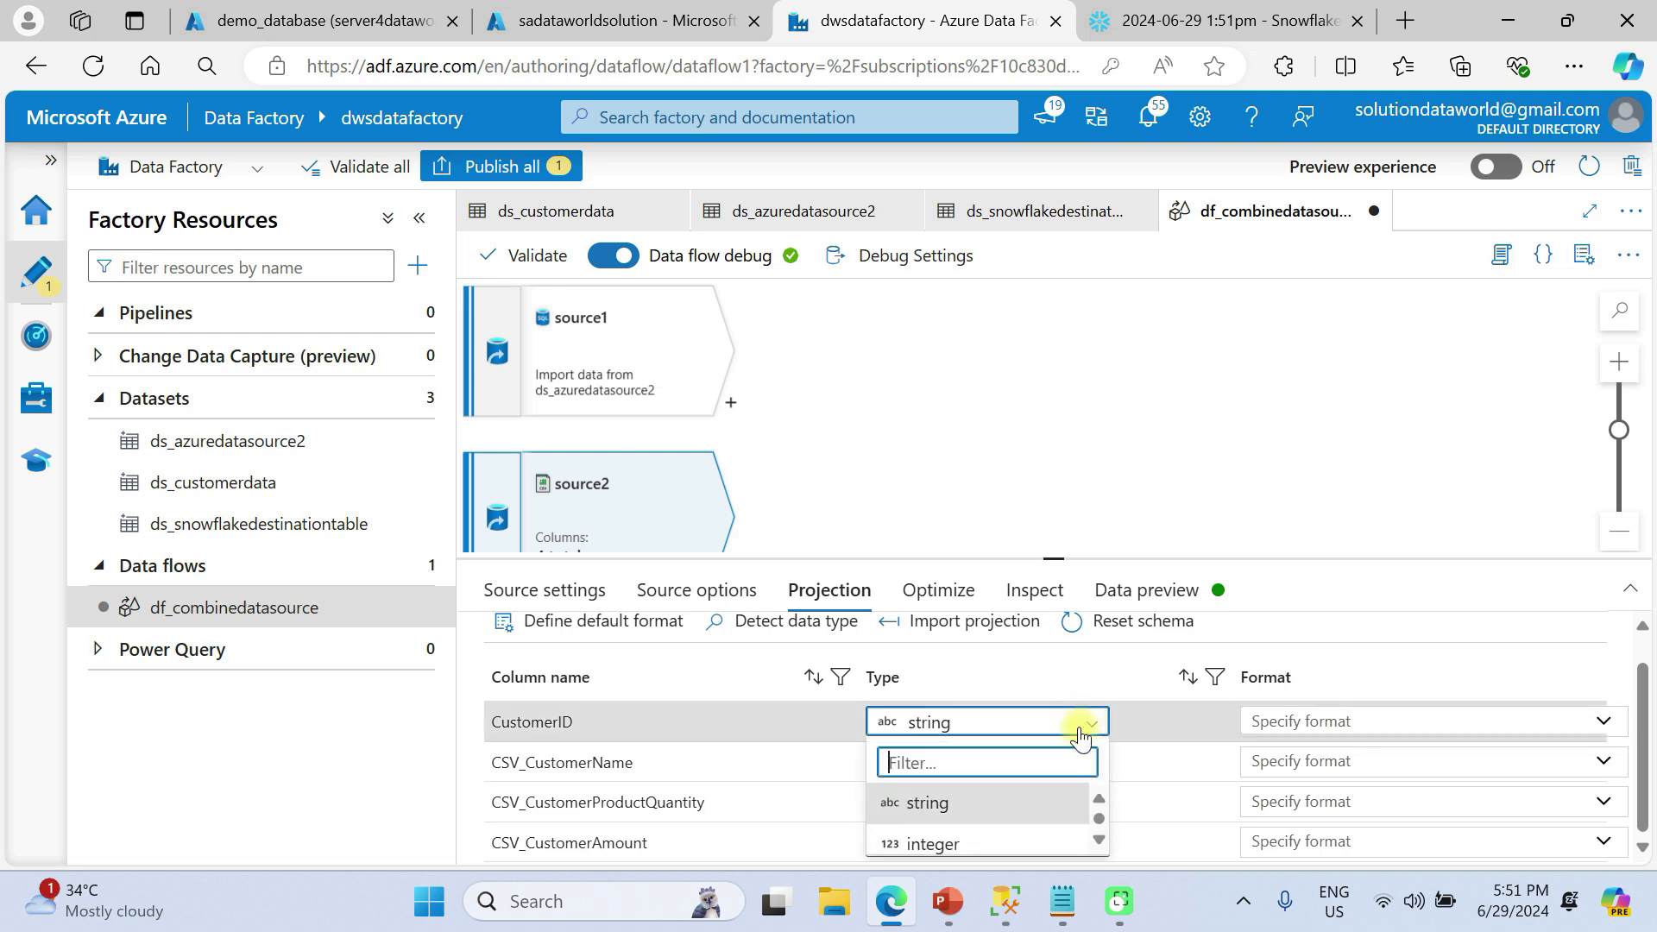
click(933, 843)
click(1092, 801)
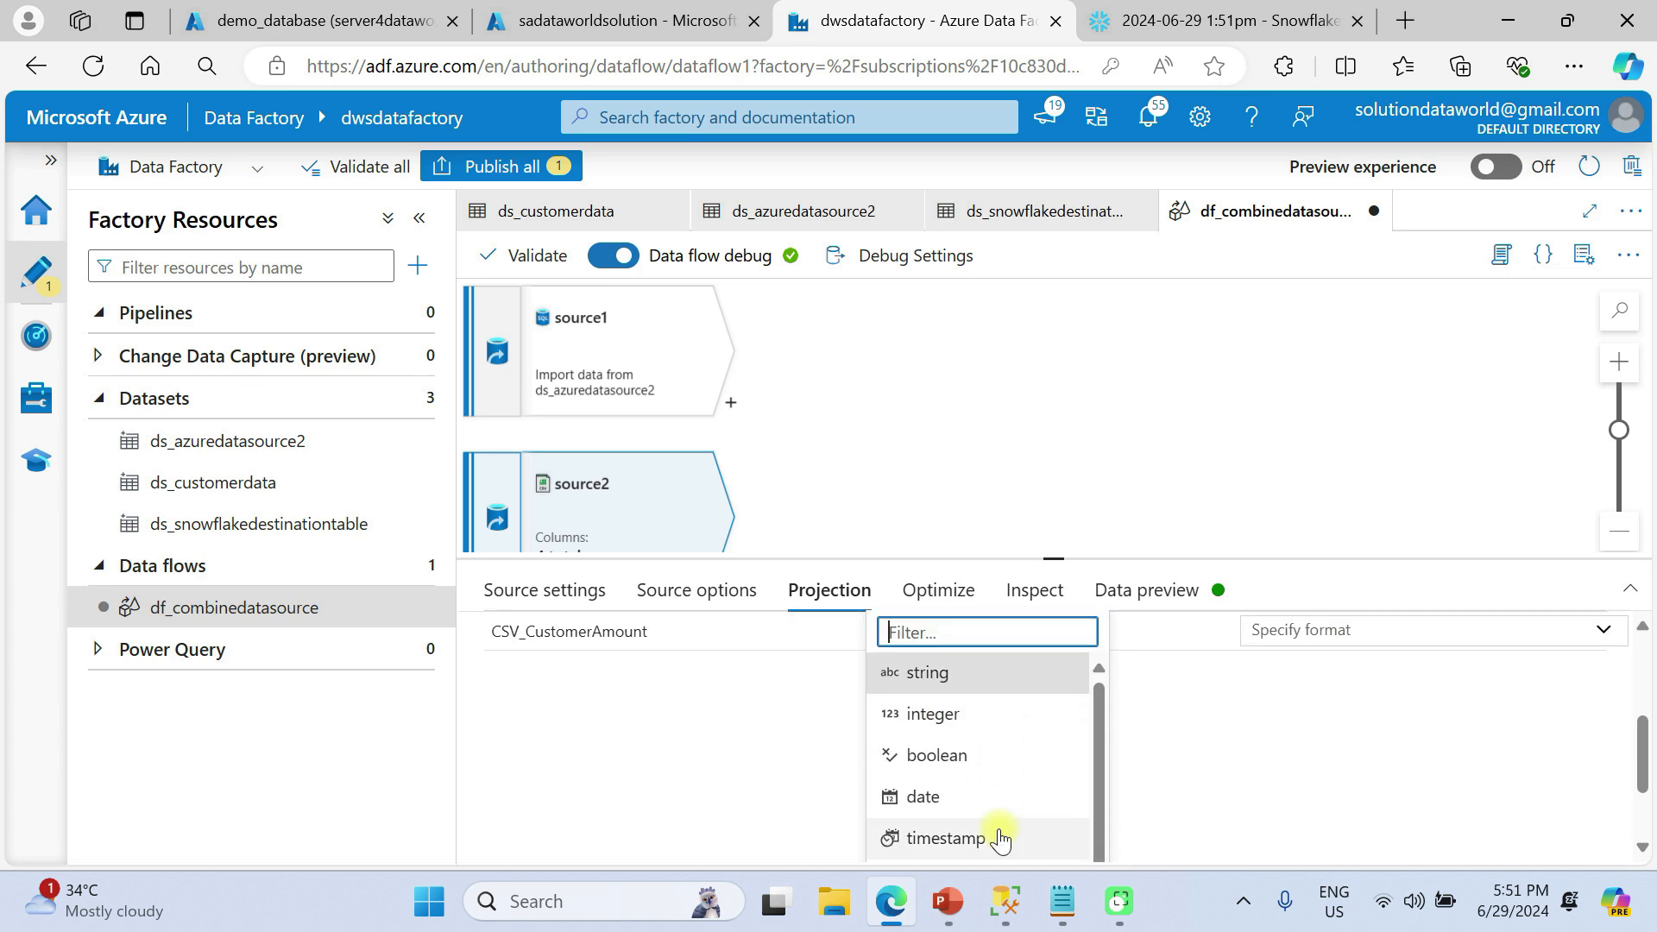
click(932, 709)
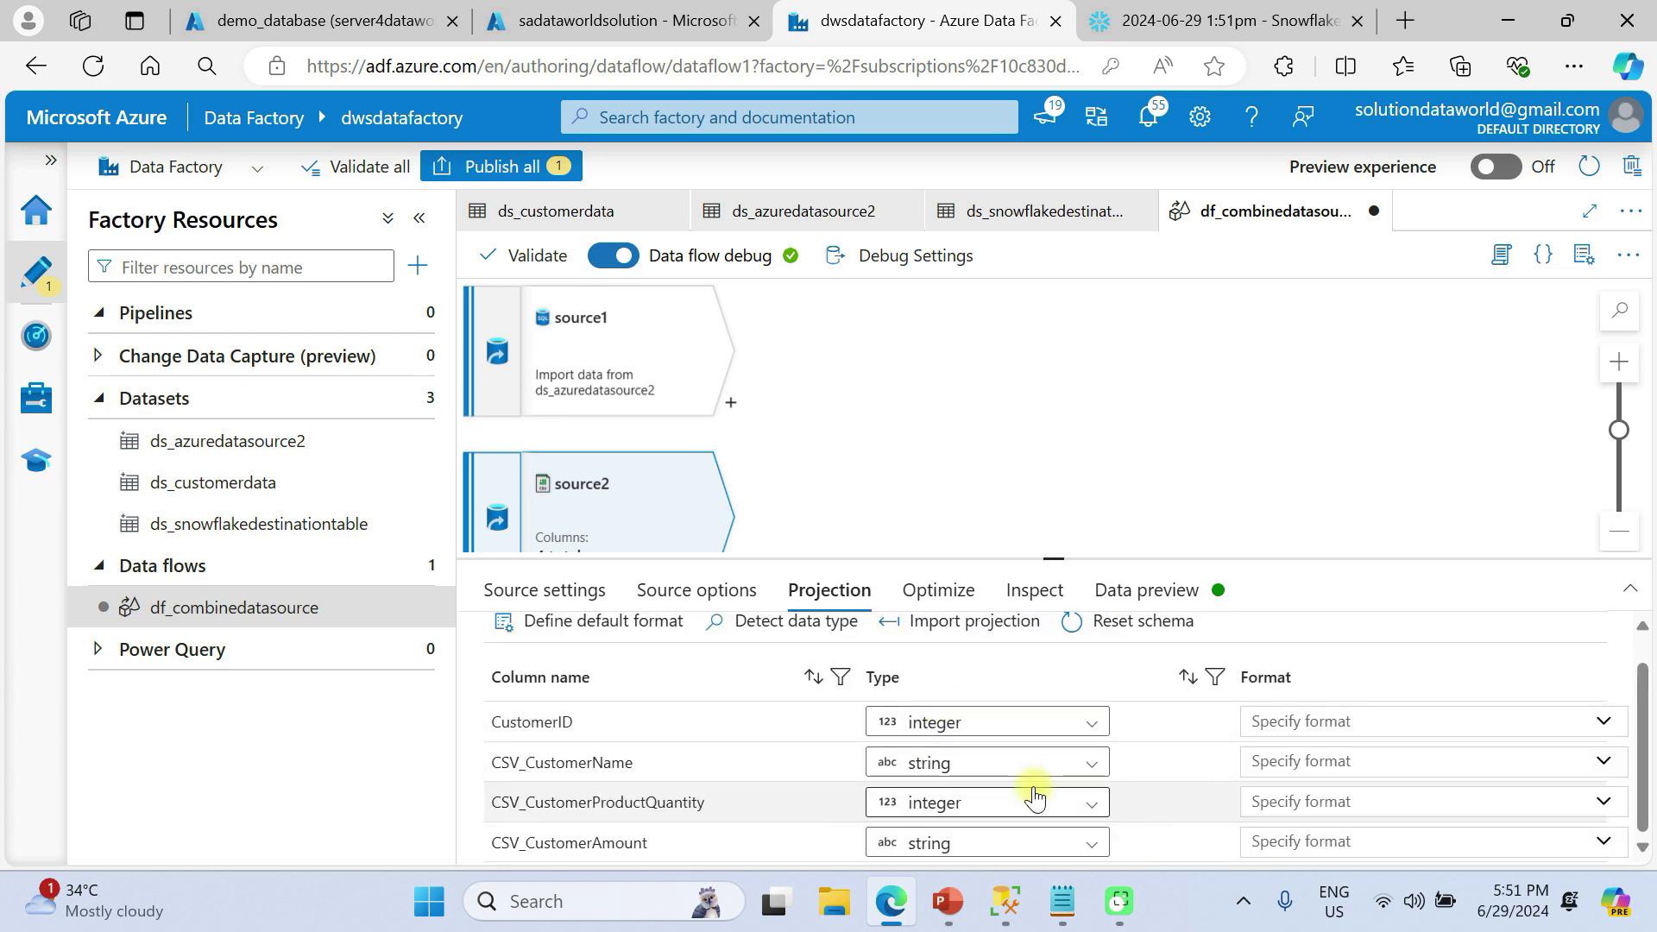
click(1092, 846)
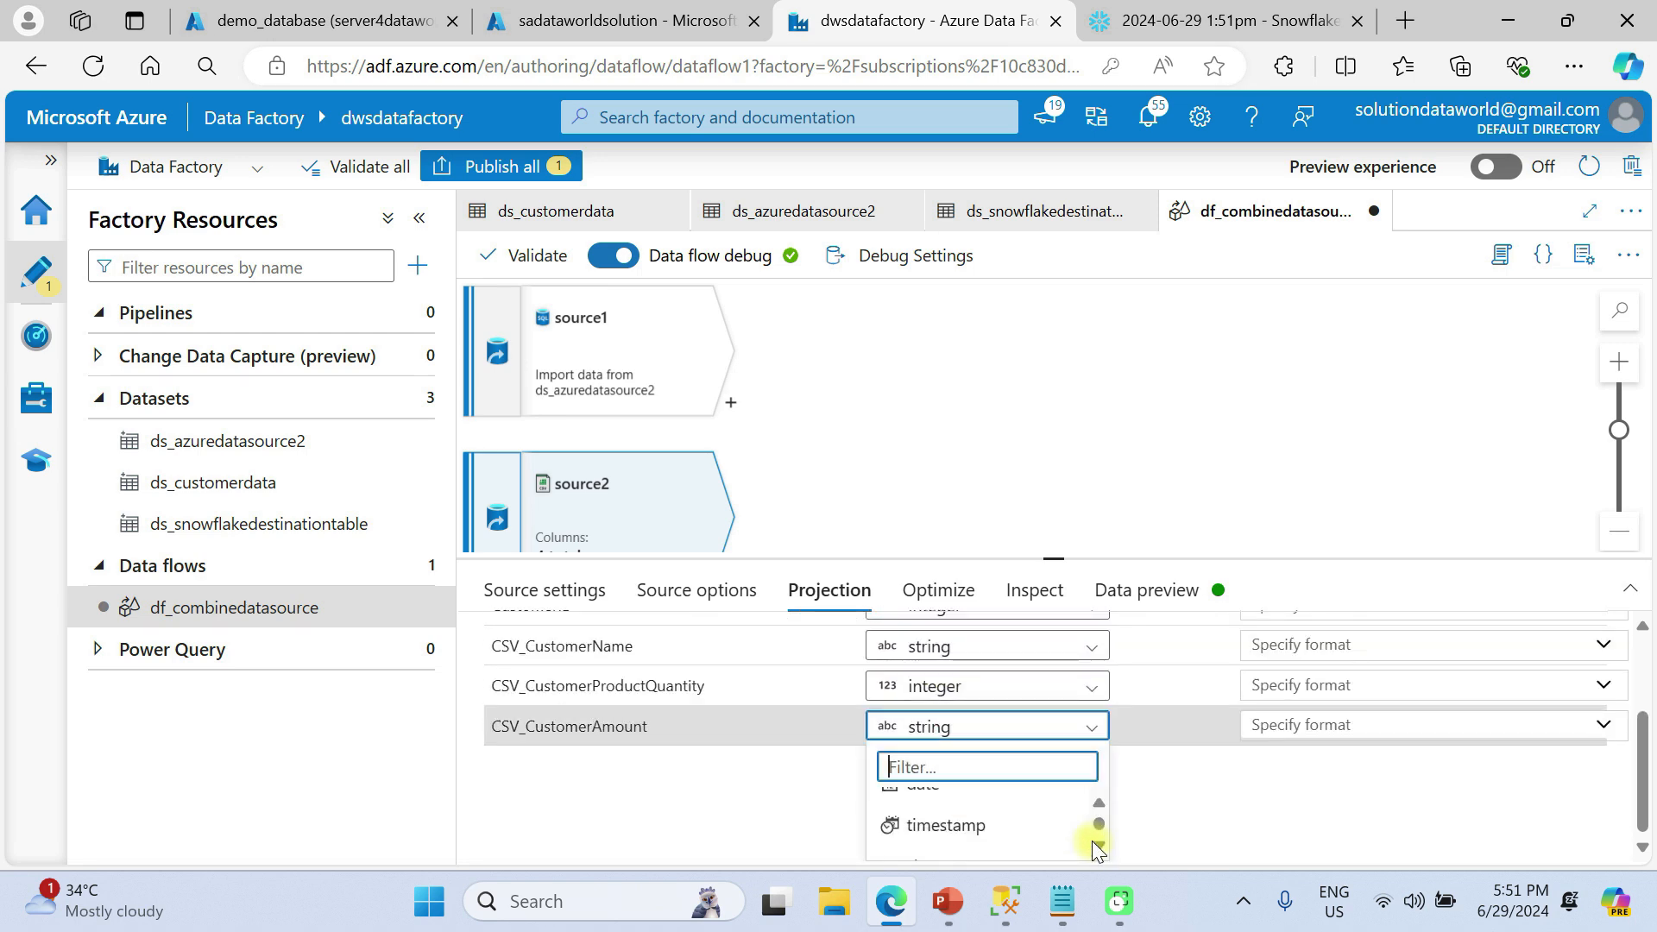
scroll(1062, 839, up, 3)
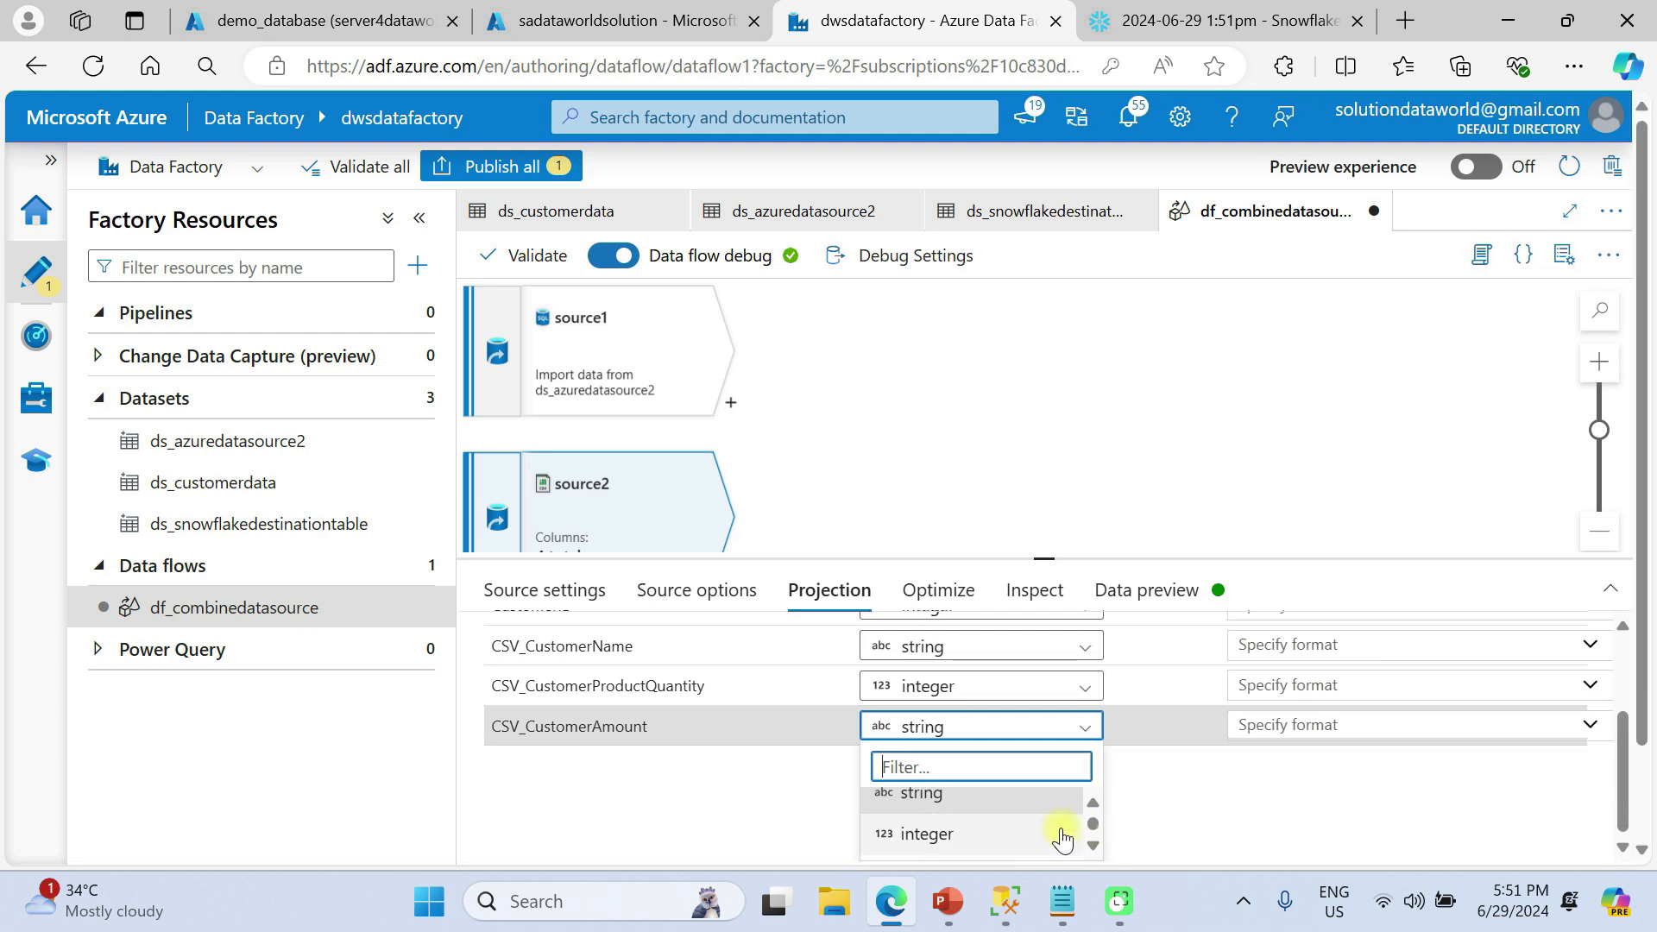
click(950, 830)
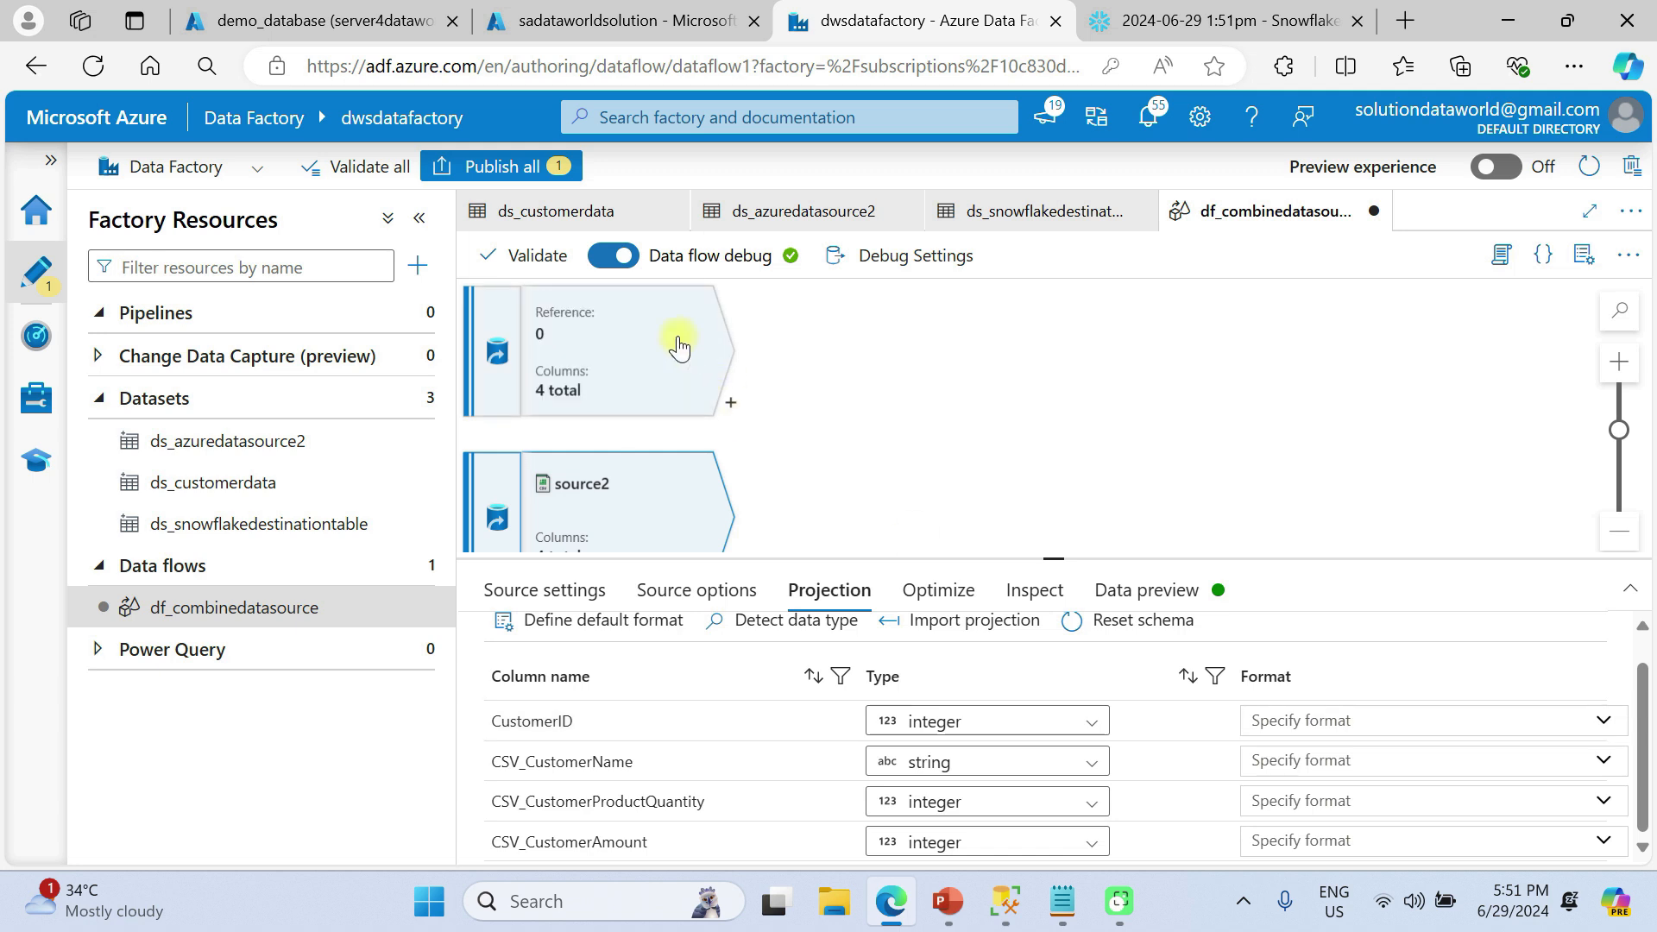
click(943, 601)
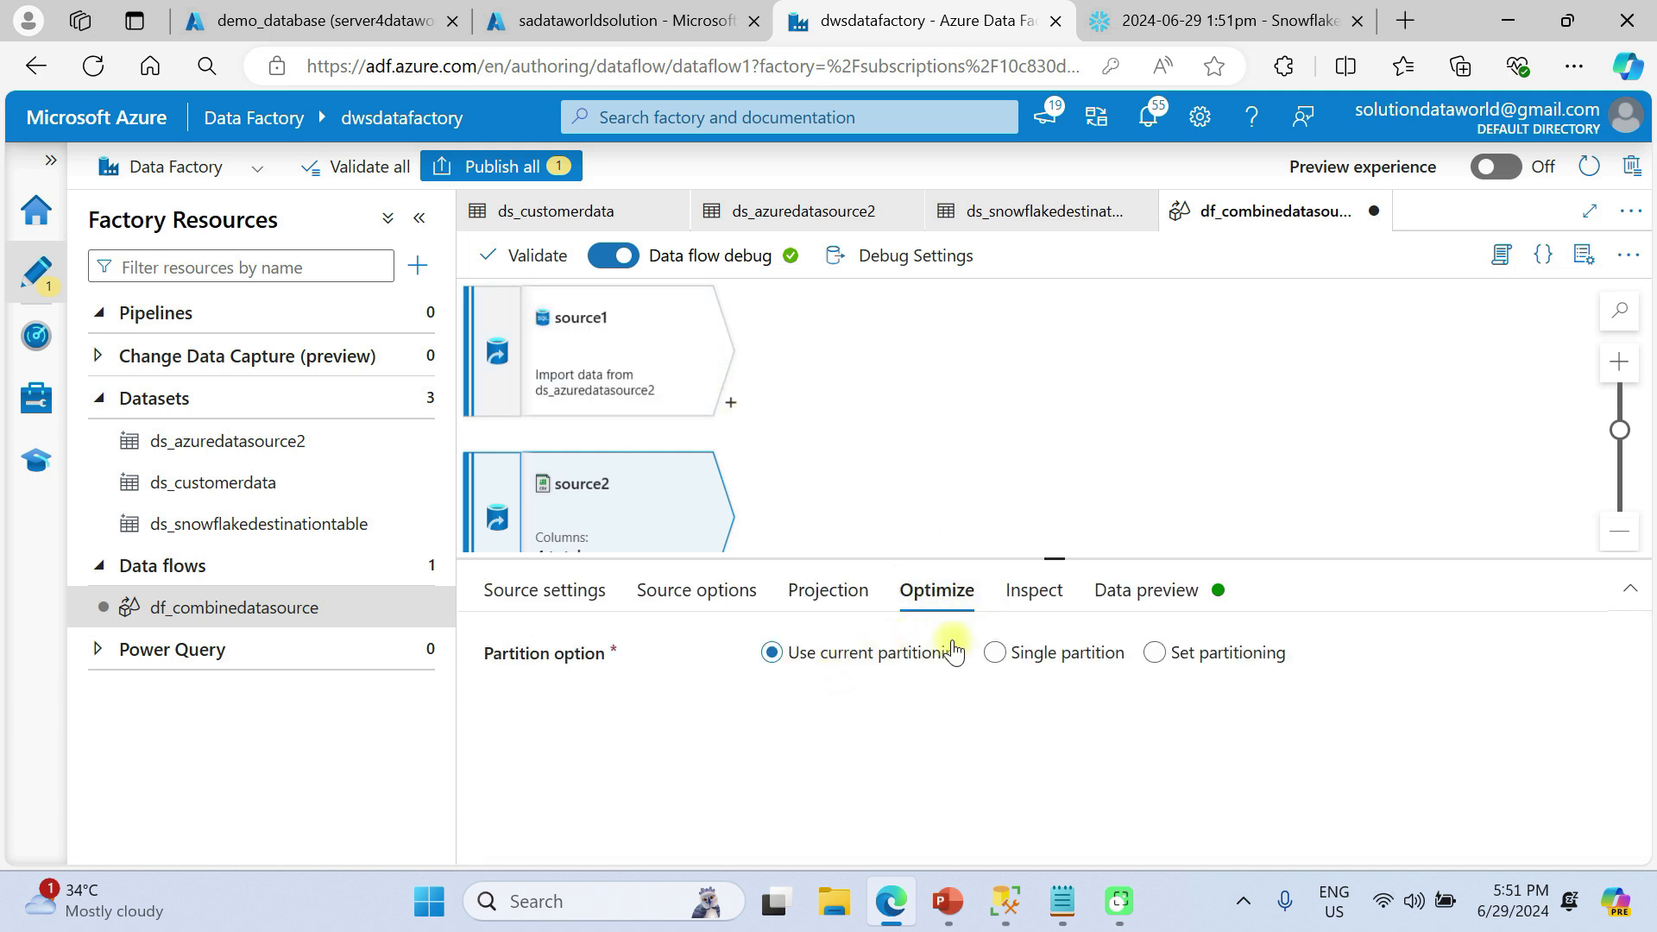
Inspect source2's four output columns and types, then show its data preview
click(1047, 601)
scroll(1076, 777, down, 1)
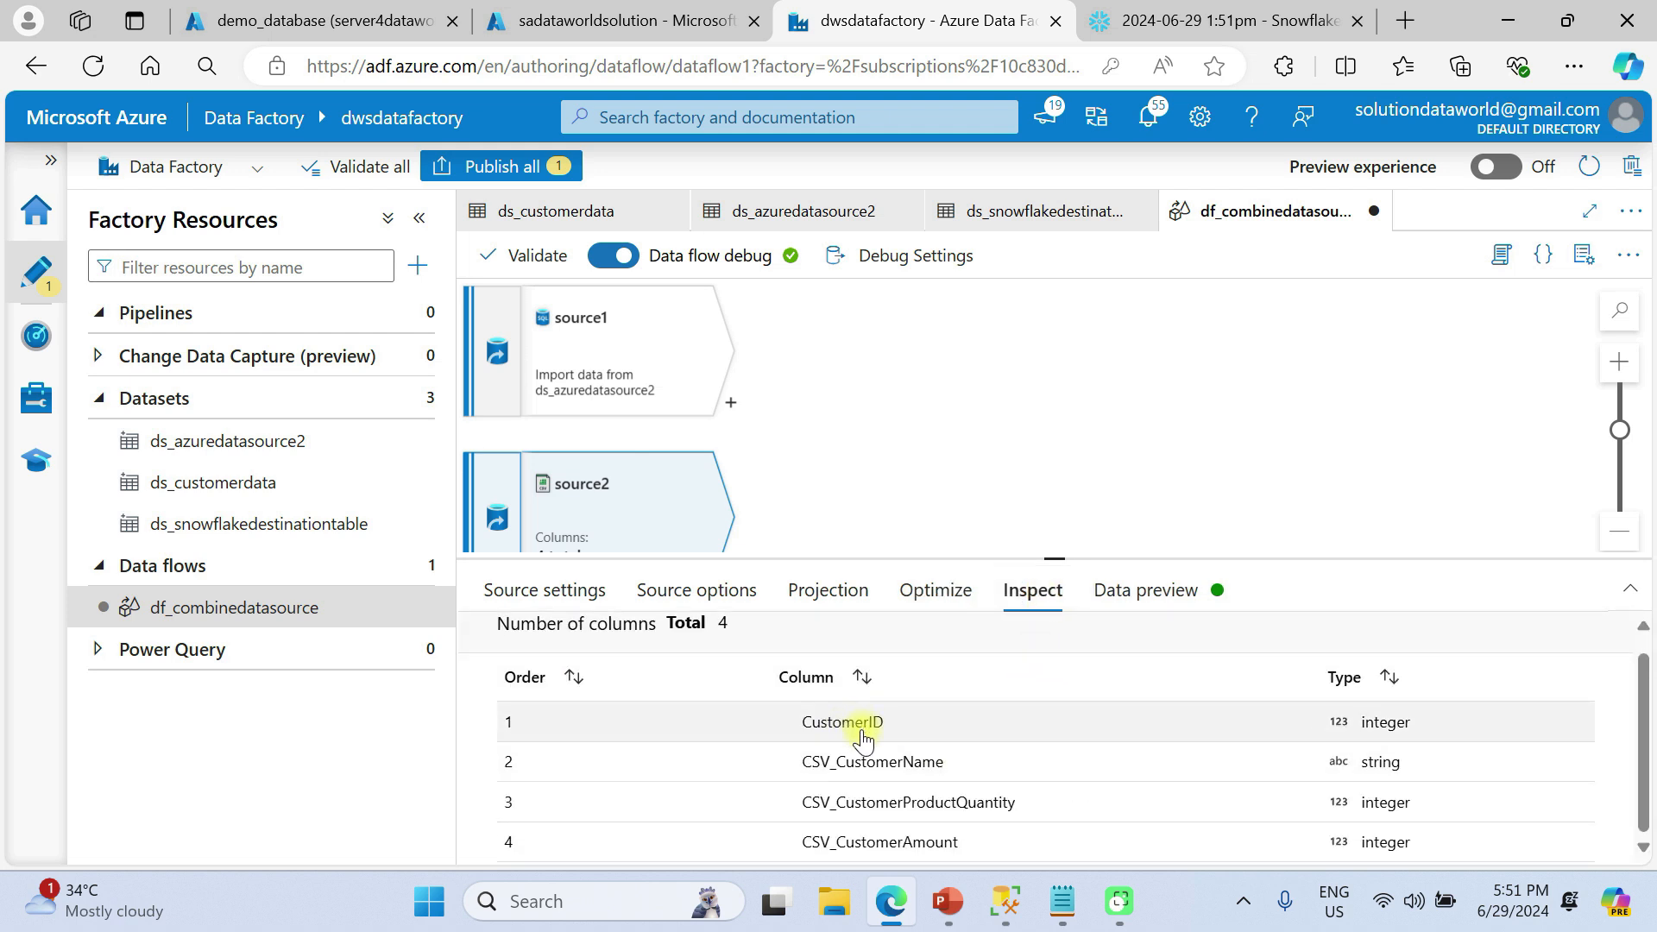
click(1110, 592)
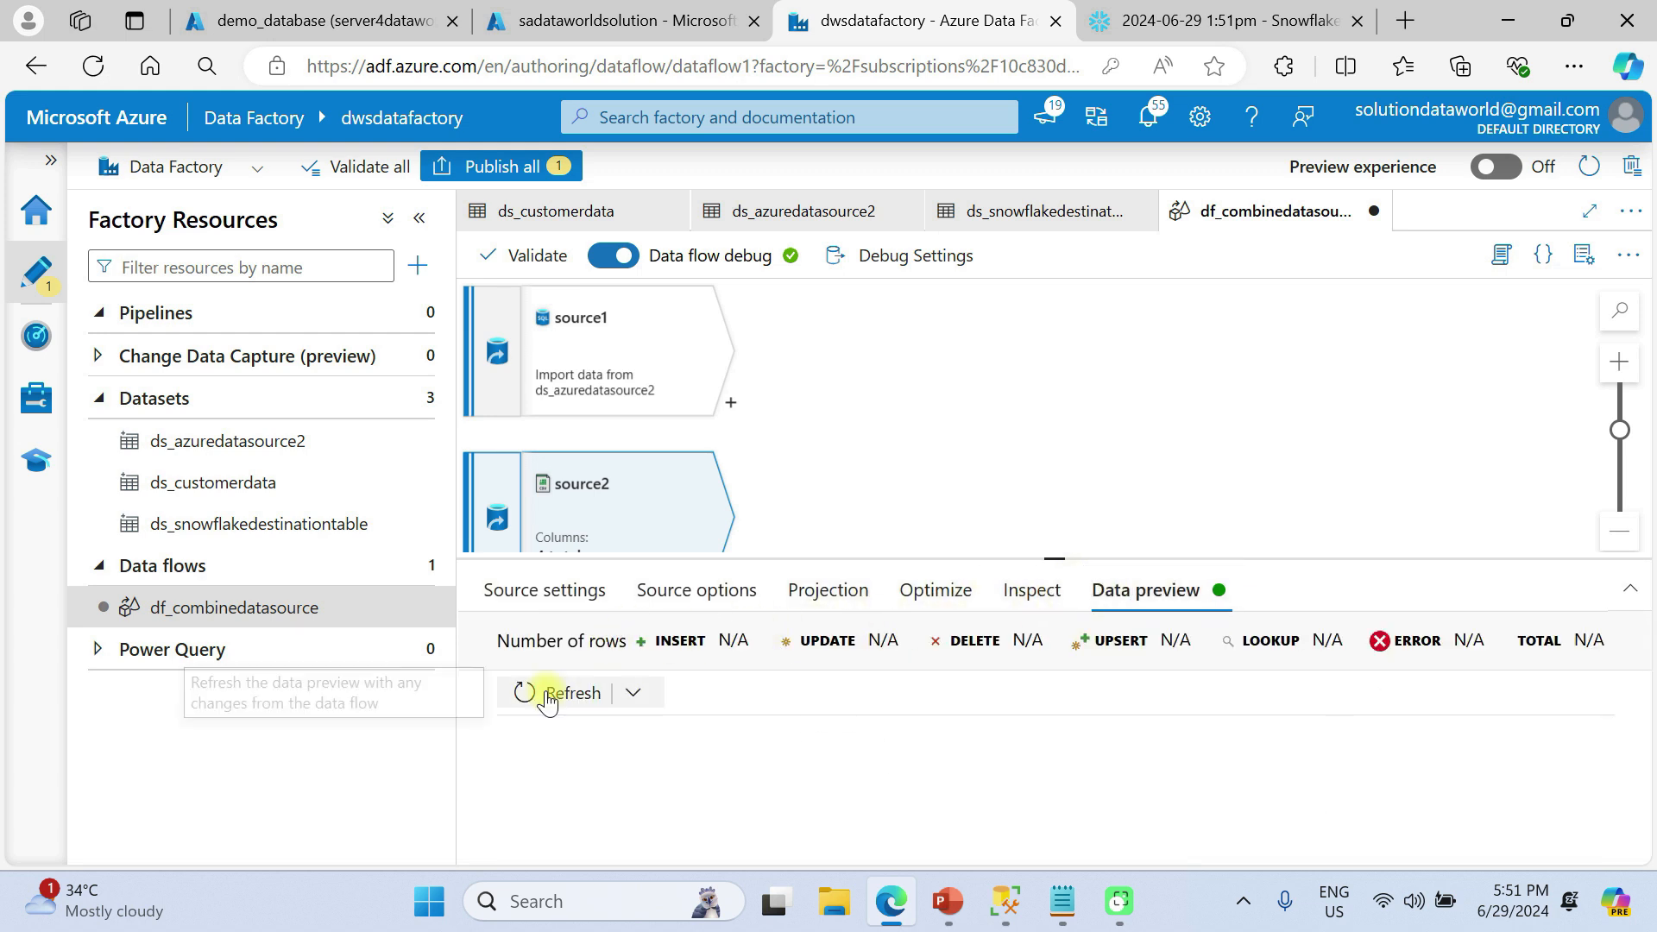
Refresh the preview for source2's customers 101–107, then view source1's rows from 108
click(544, 708)
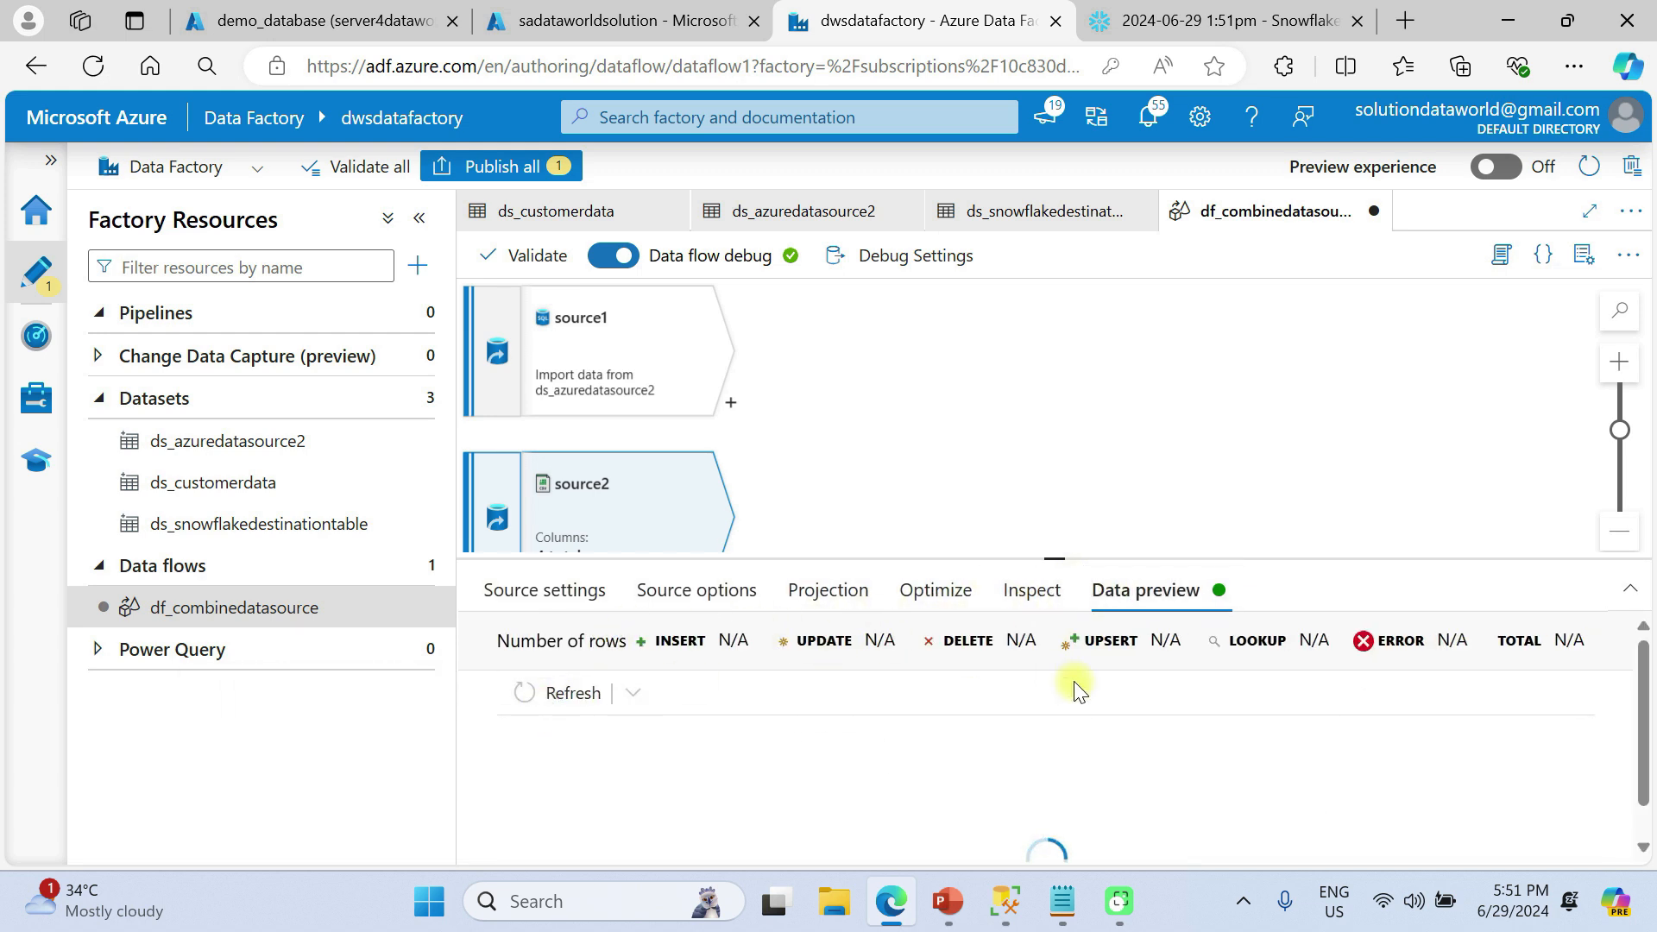
drag(1063, 561, 1056, 494)
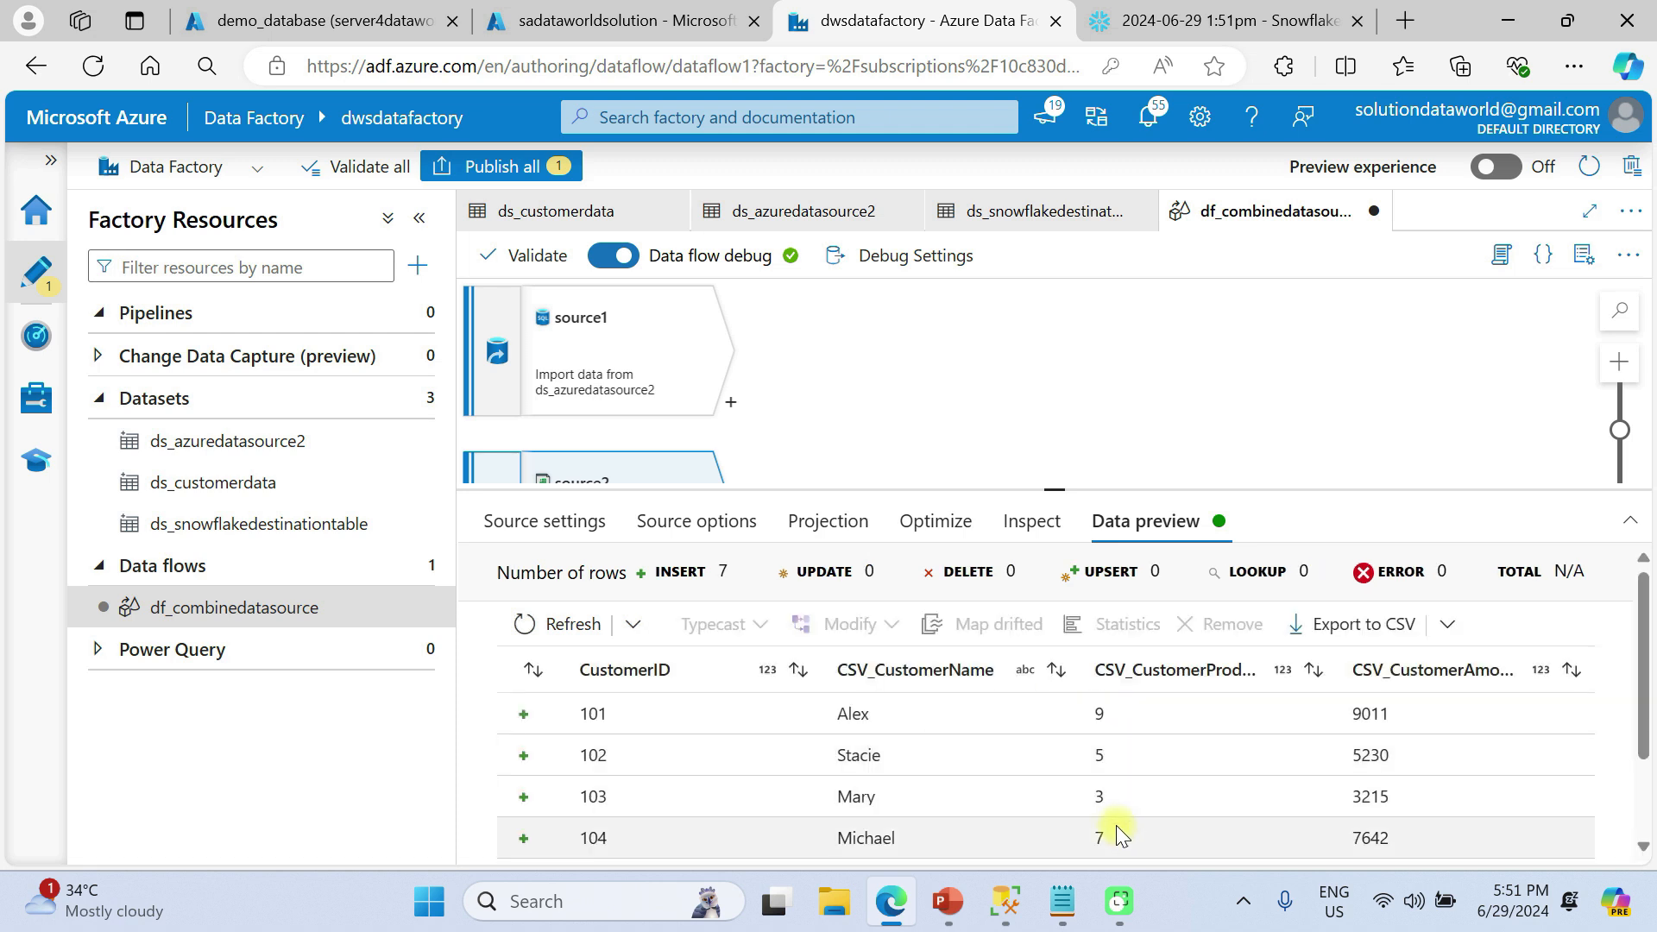
scroll(1041, 787, down, 2)
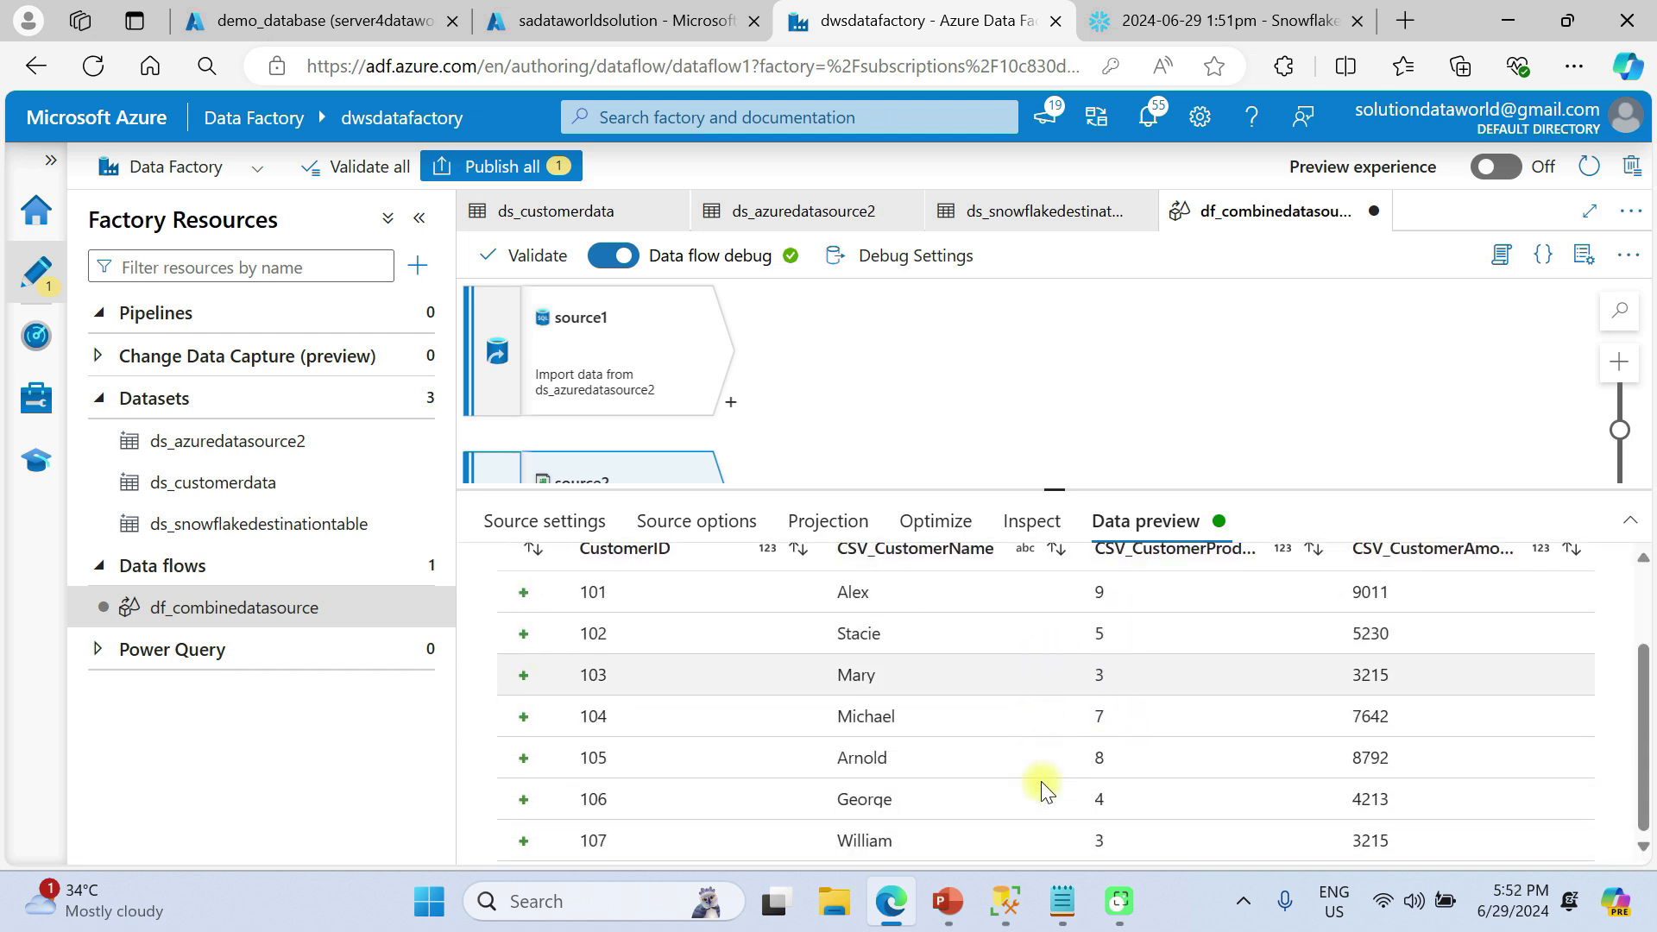
scroll(1041, 780, up, 2)
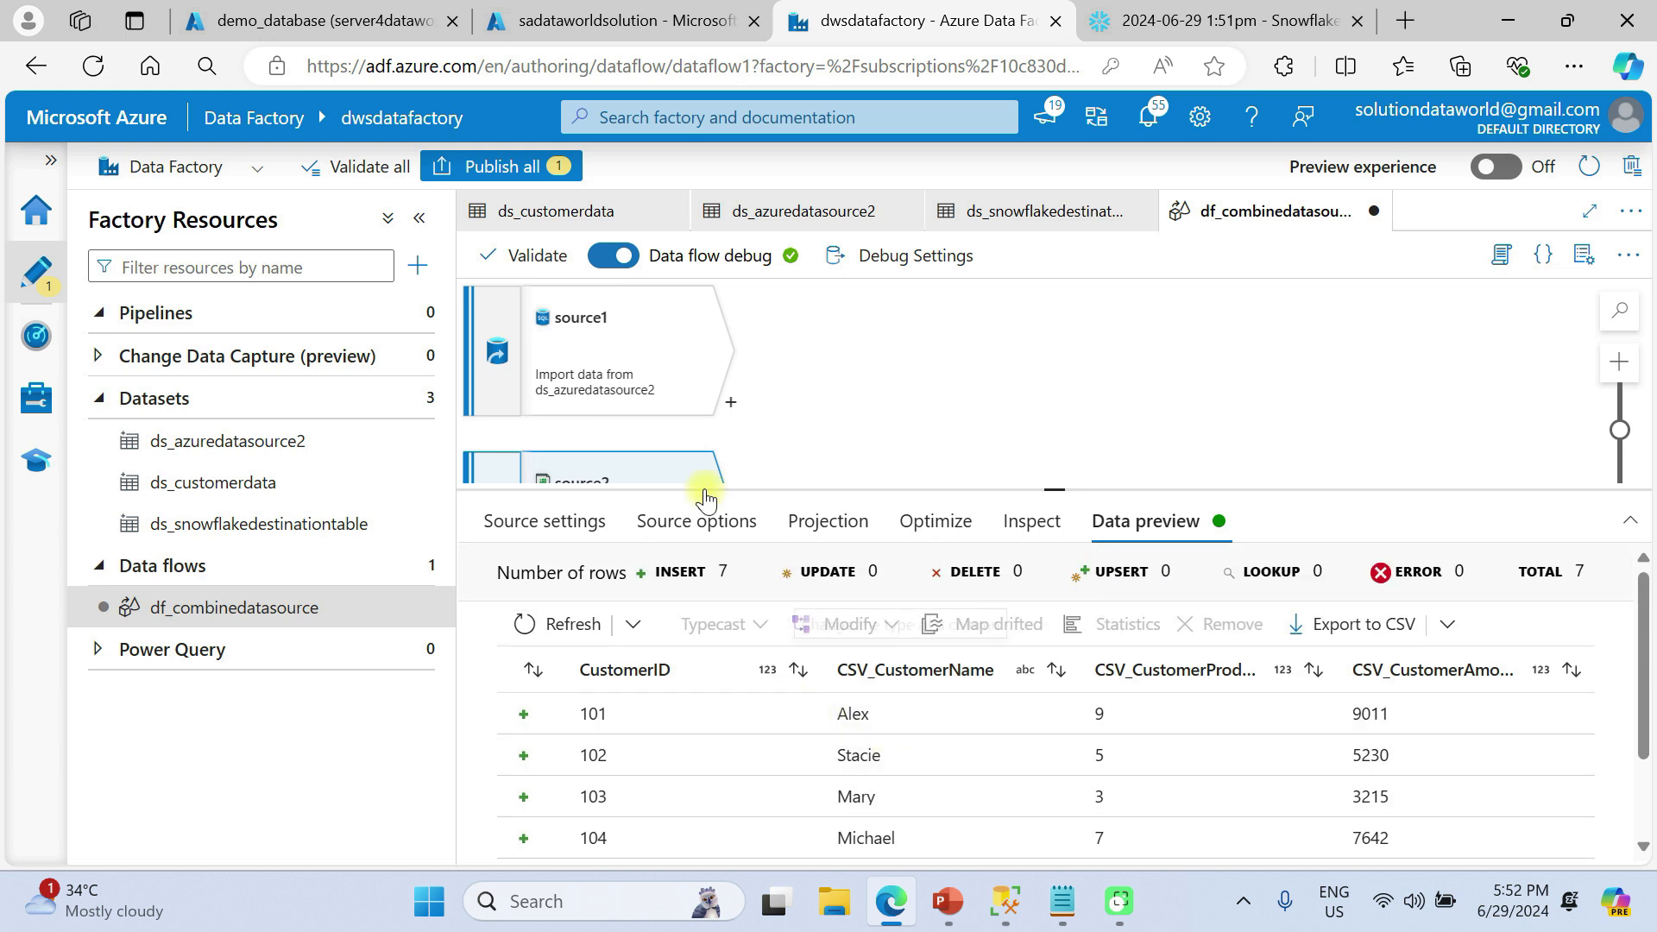
click(641, 351)
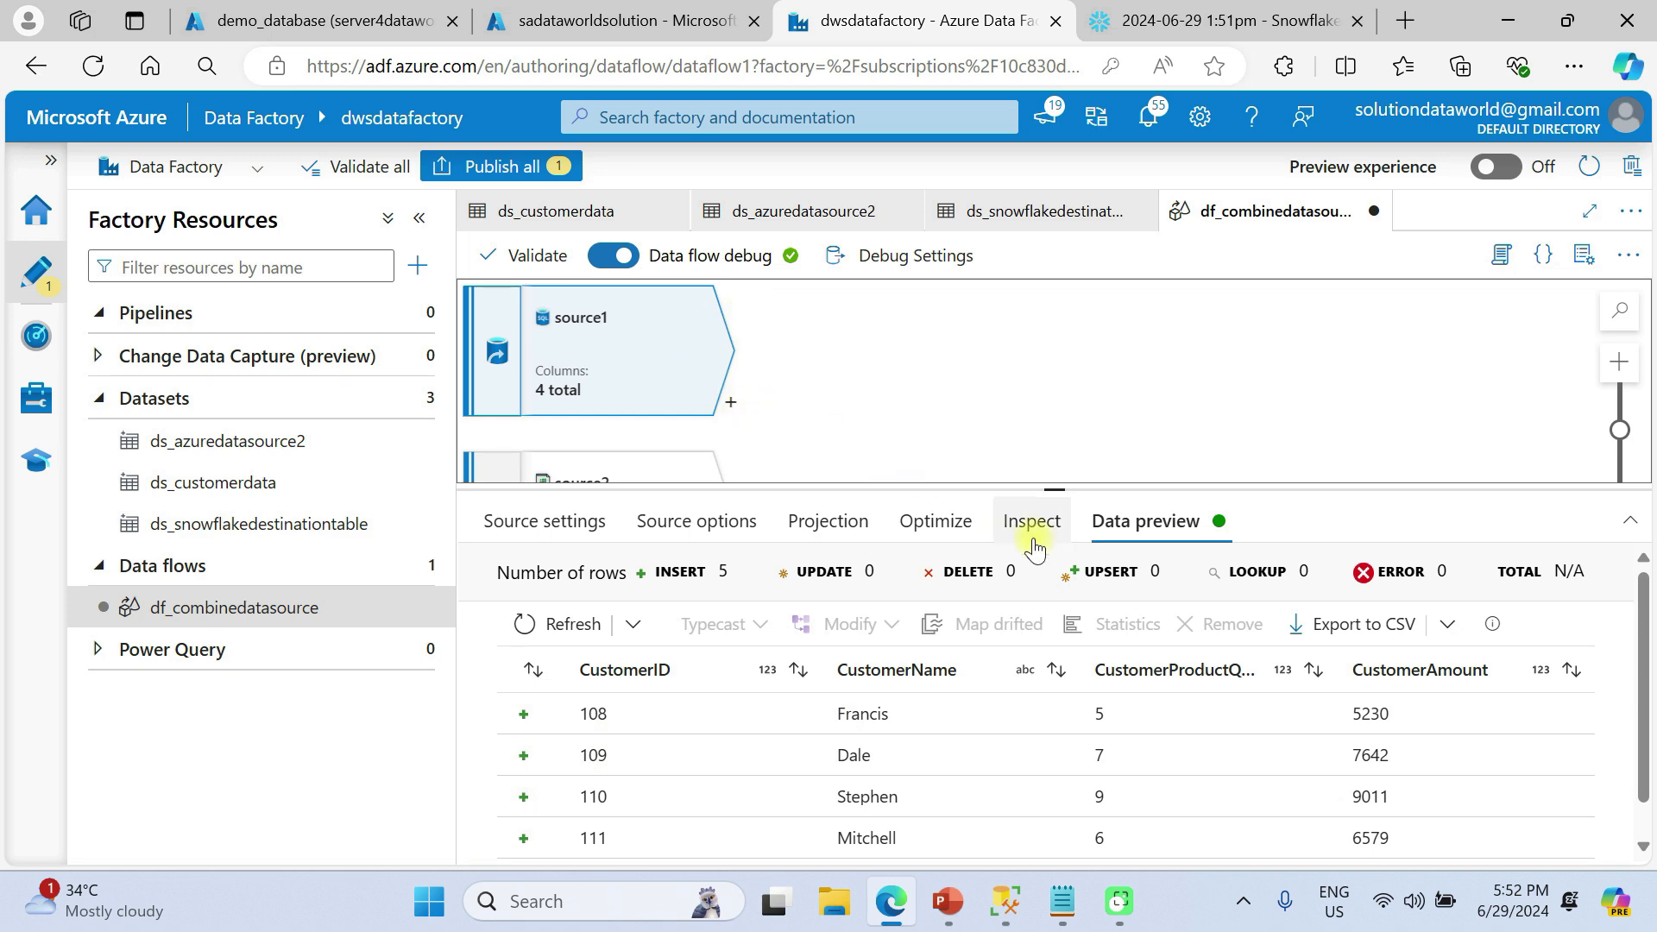
drag(1058, 486, 1051, 754)
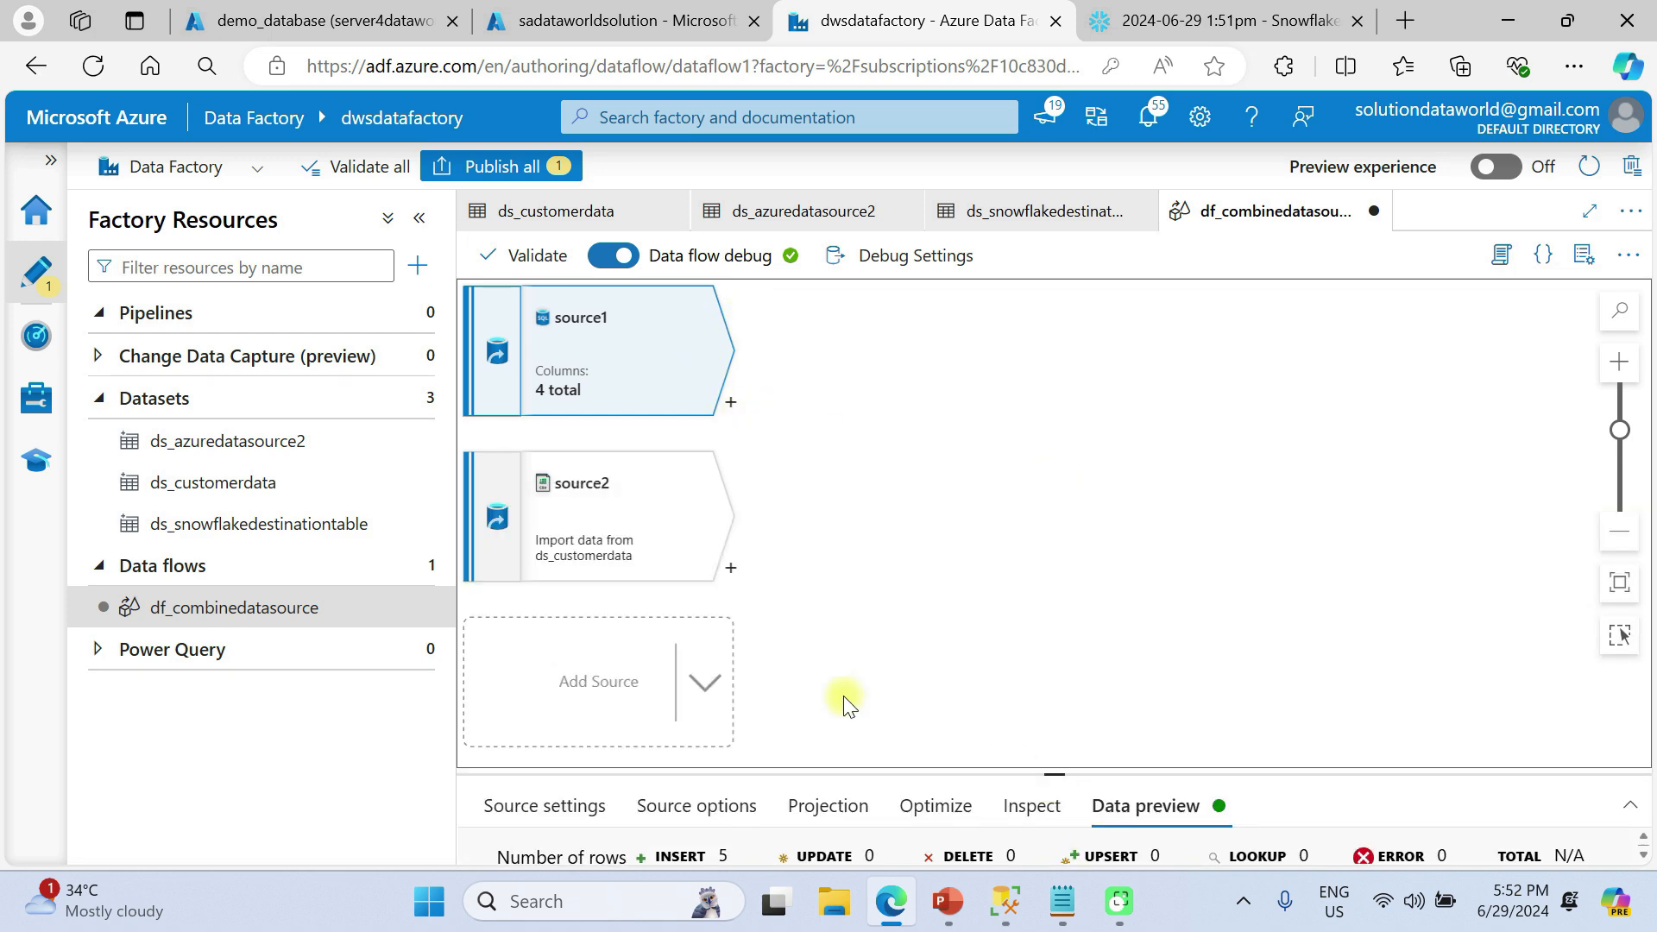
Attach a Sort transformation, sort1, after source2 from the Row modifier group
click(730, 568)
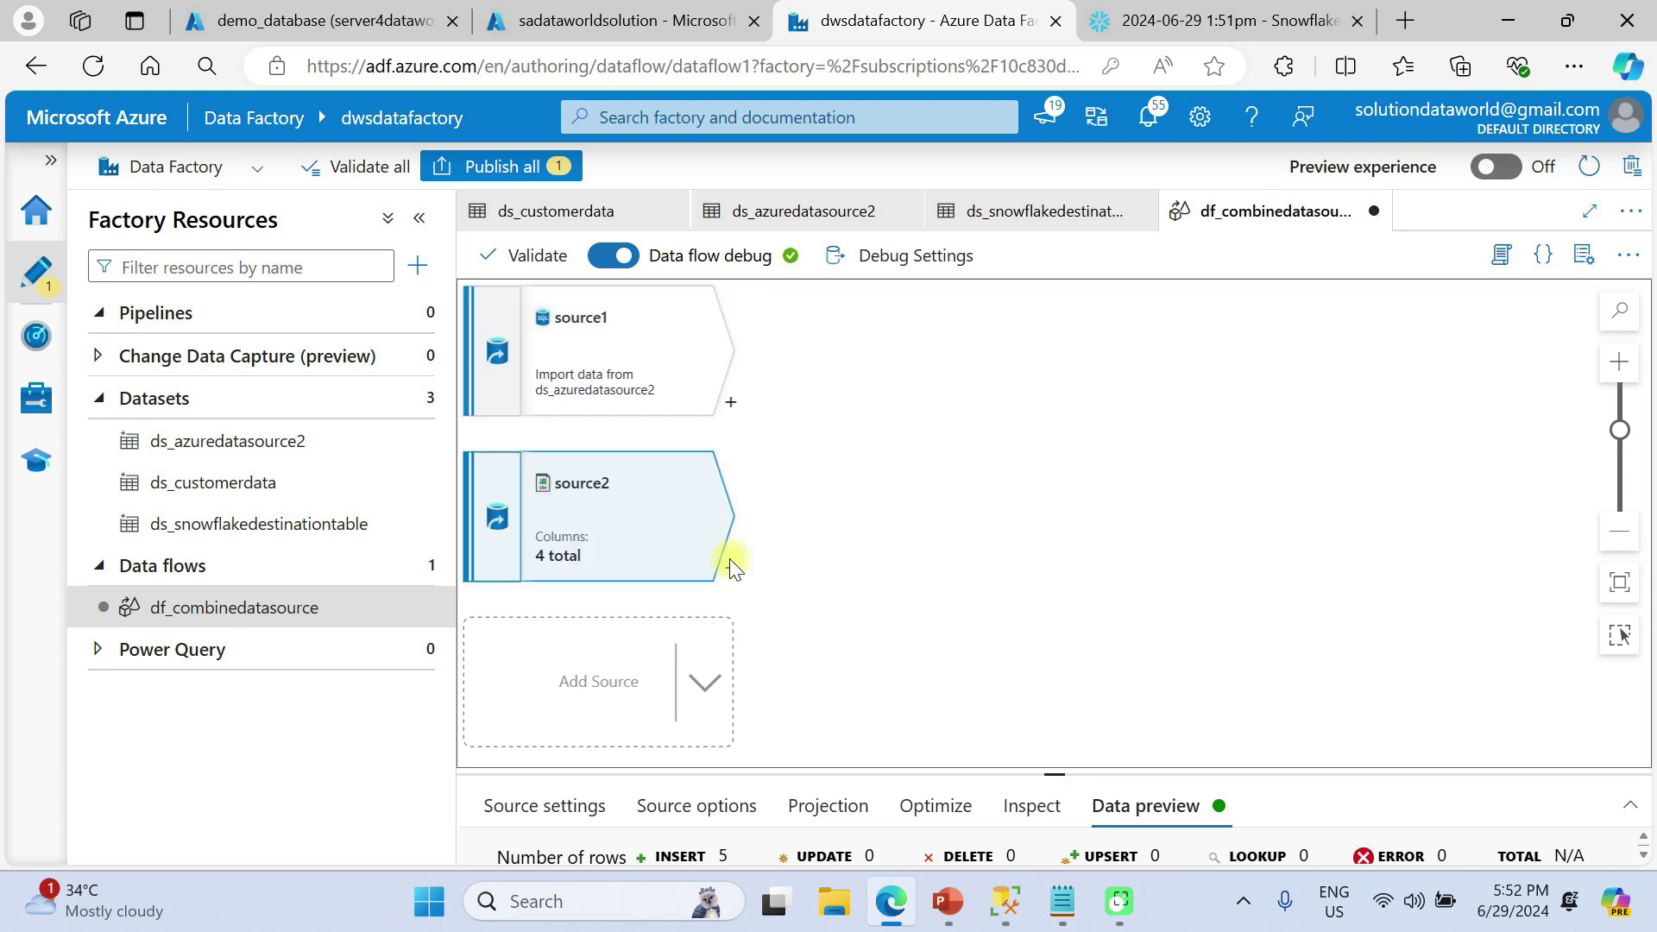
scroll(883, 429, down, 5)
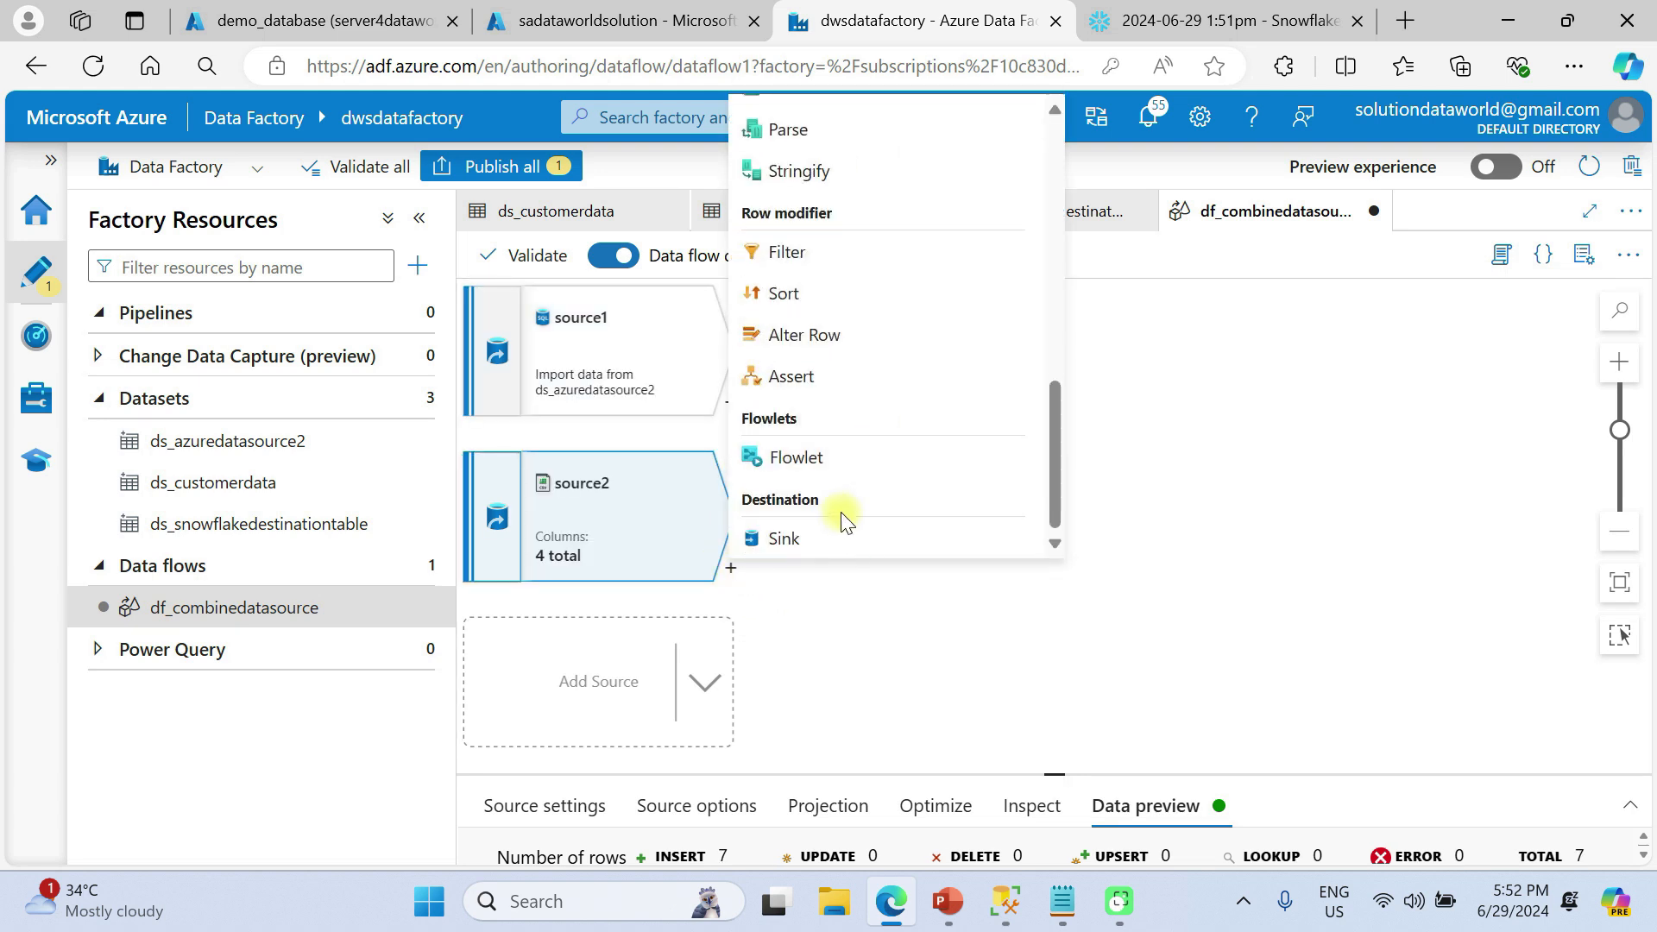
click(791, 296)
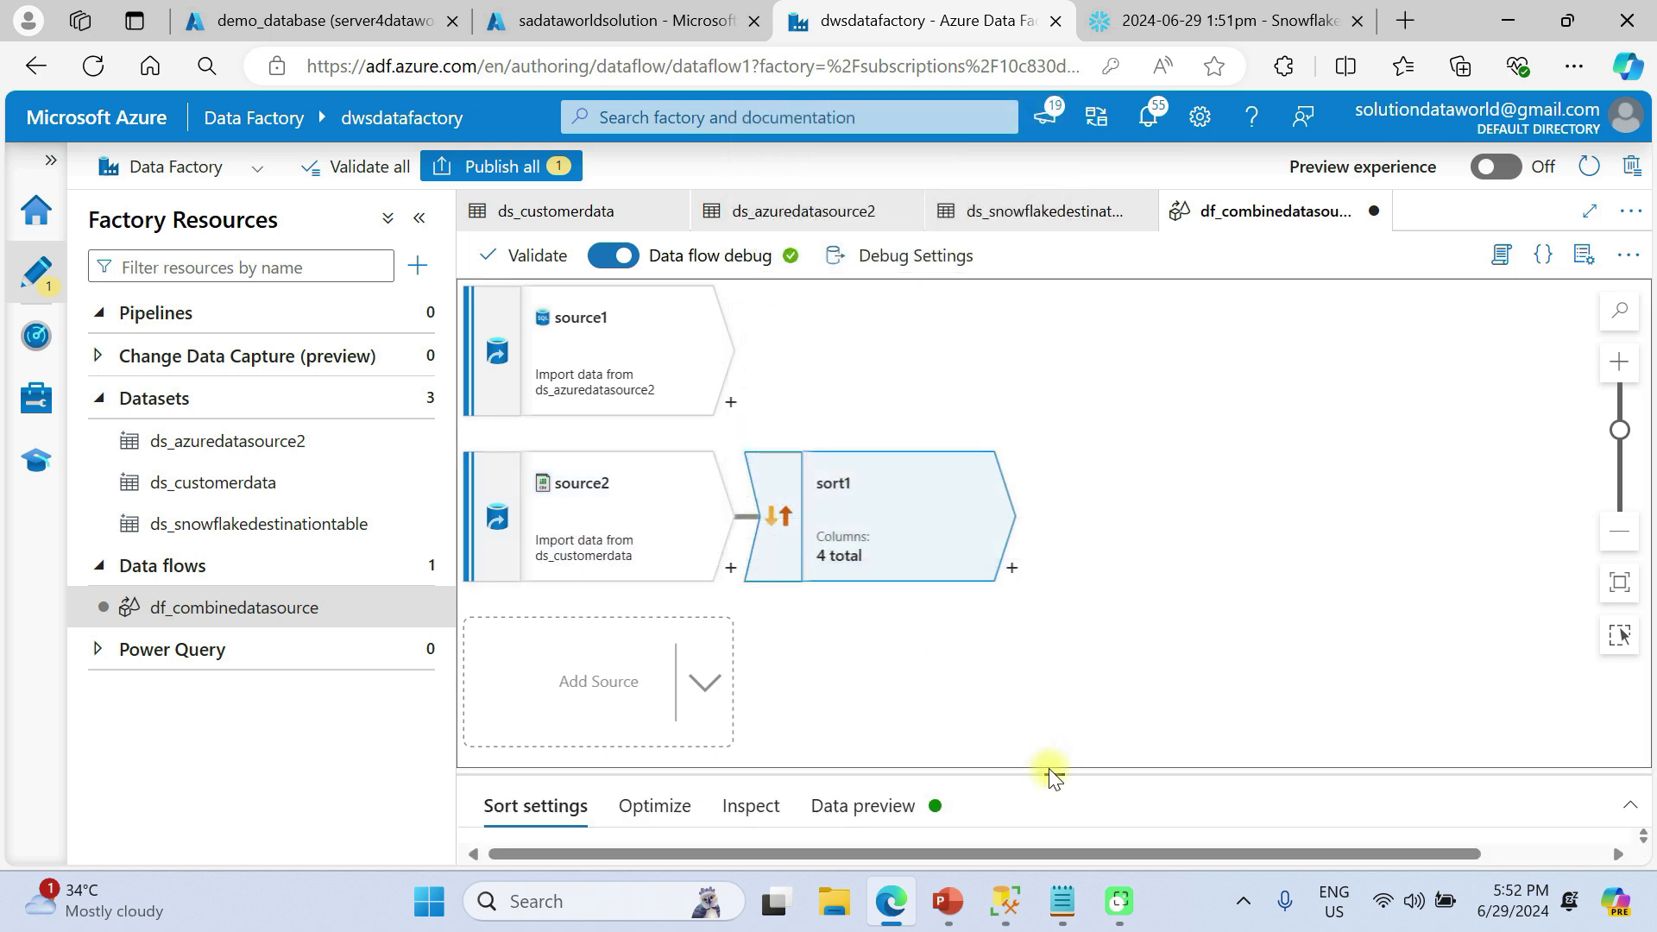
drag(1050, 774, 1084, 434)
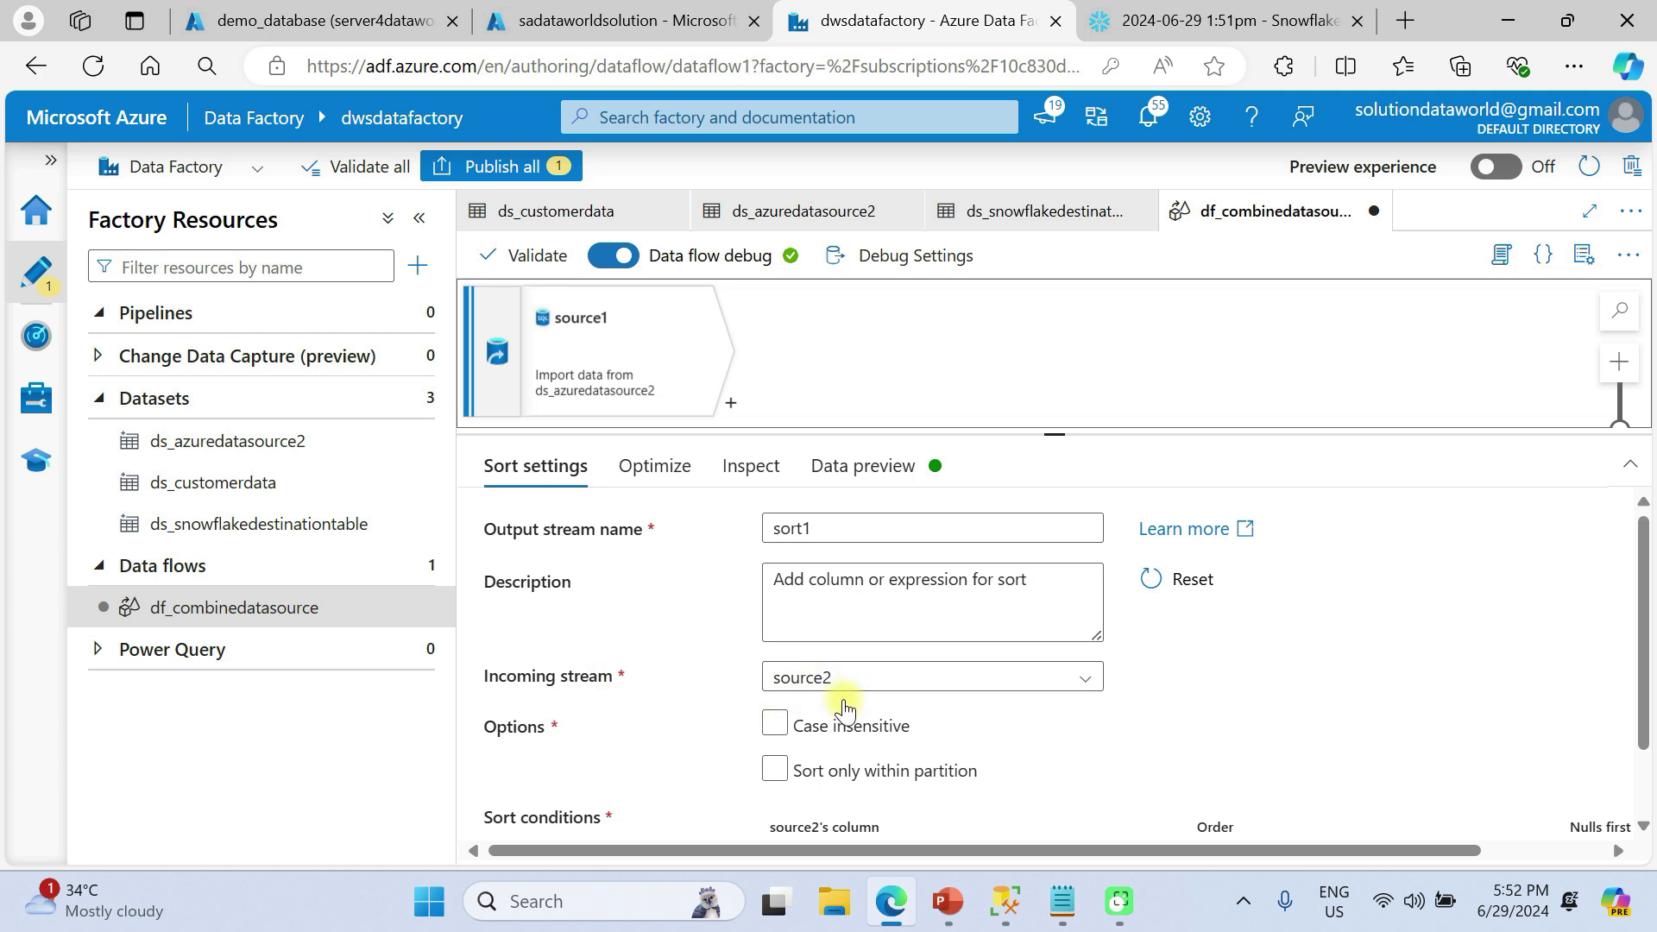
Sort sort1 on CustomerID in Ascending order
scroll(842, 703, down, 1)
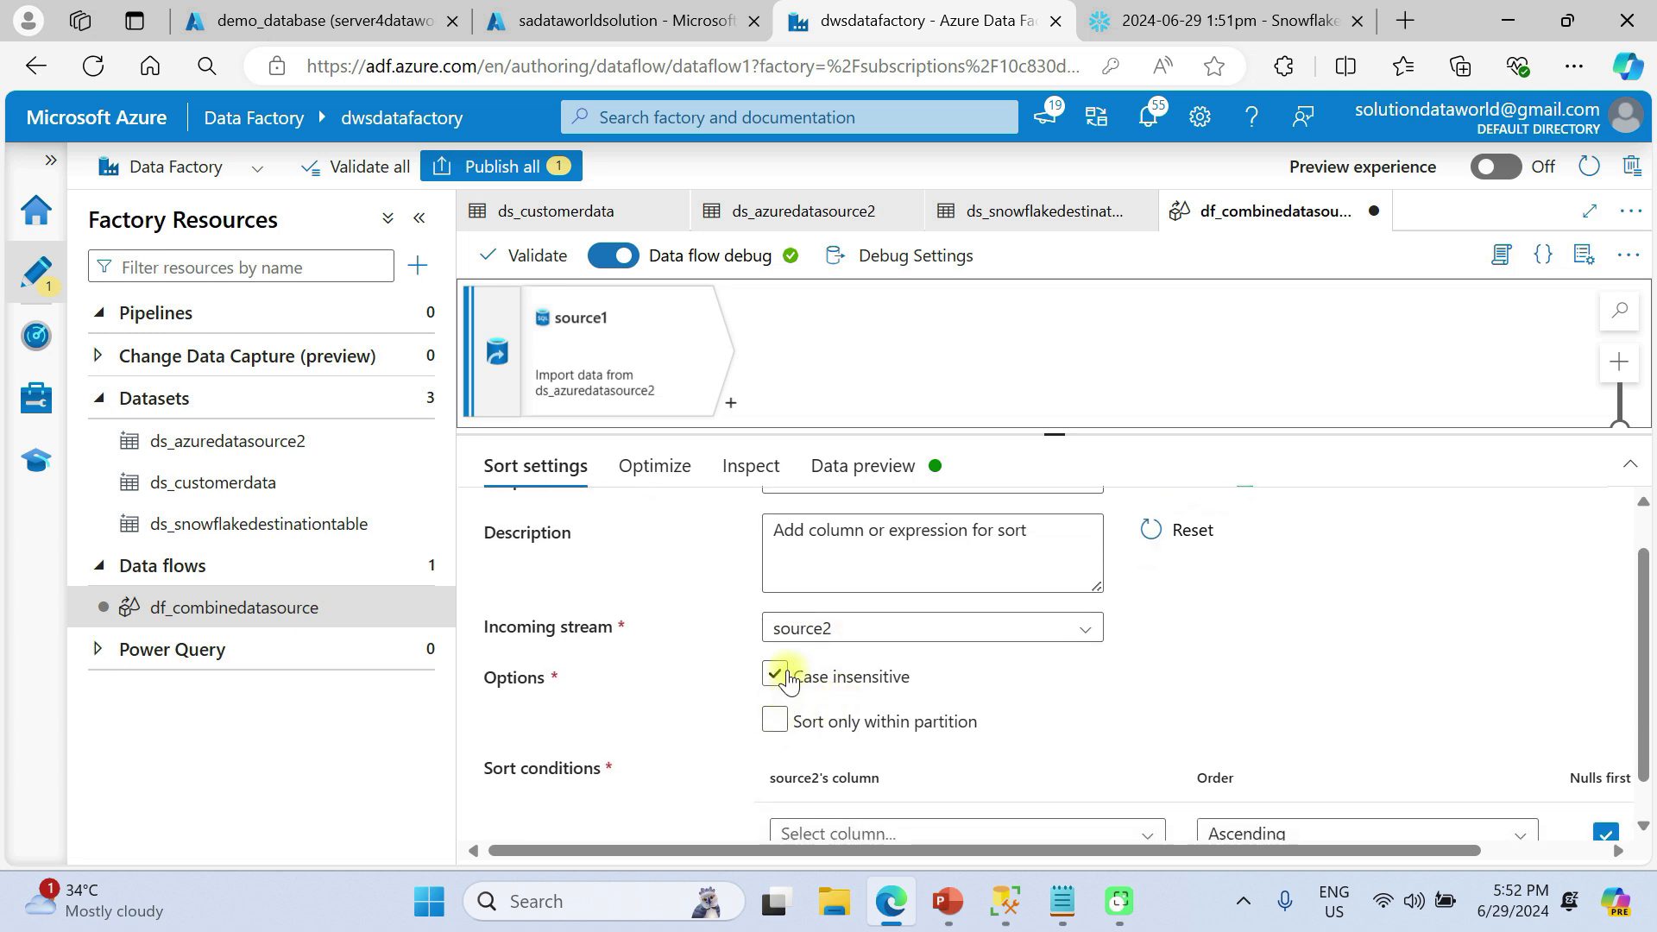
scroll(783, 686, down, 1)
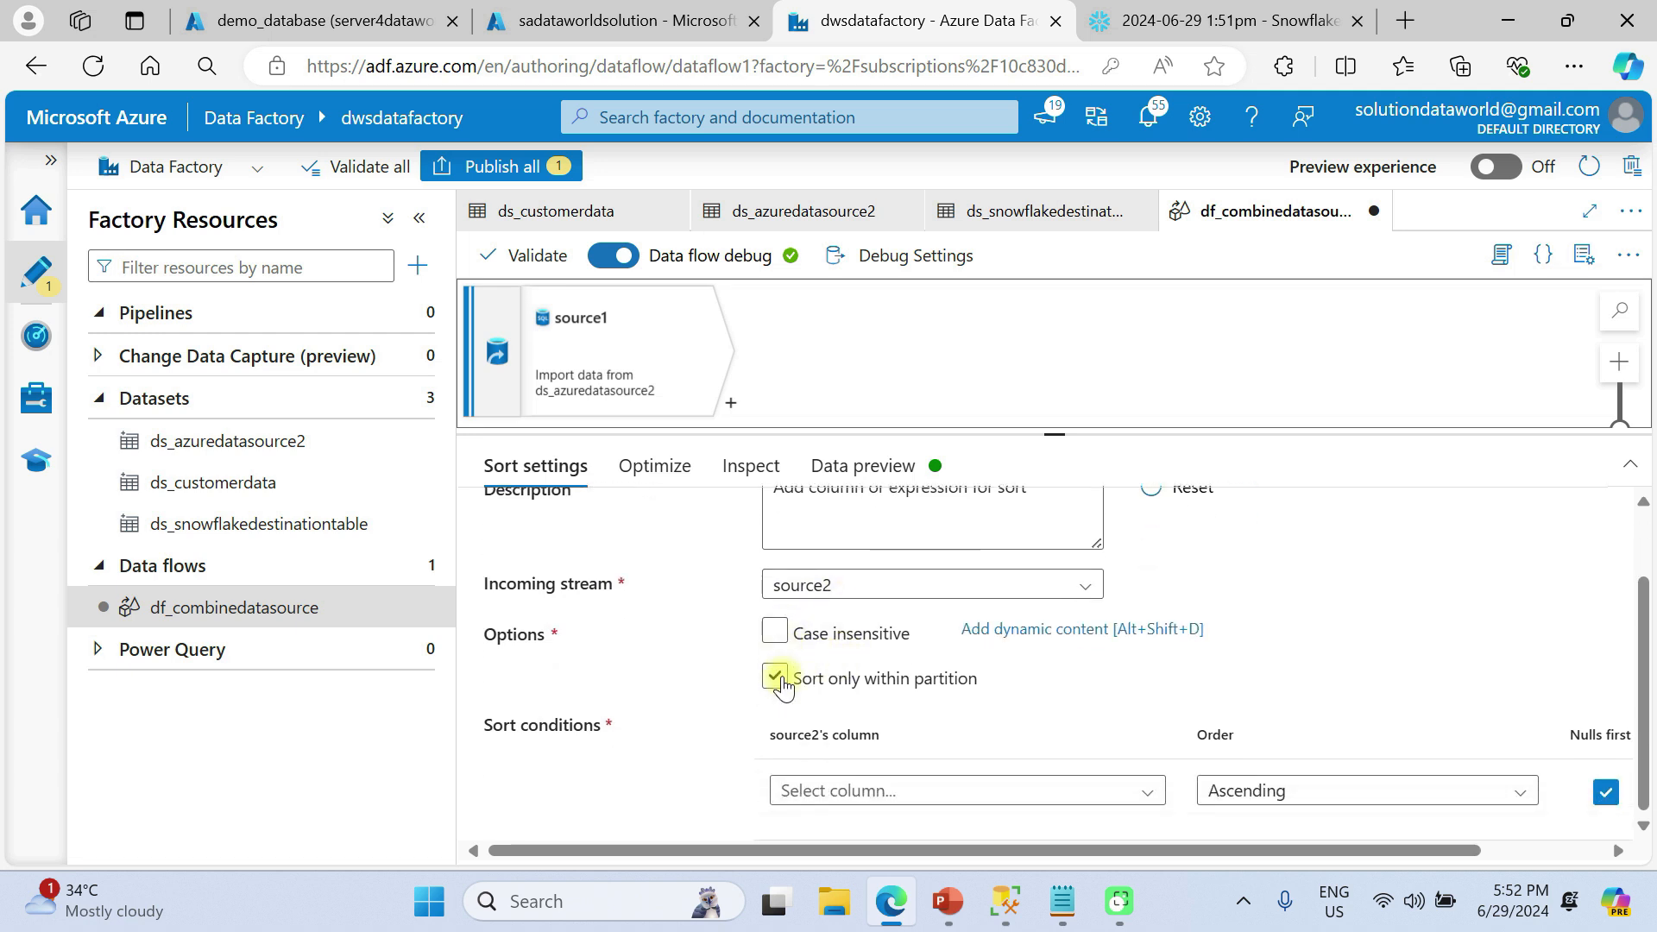
click(924, 790)
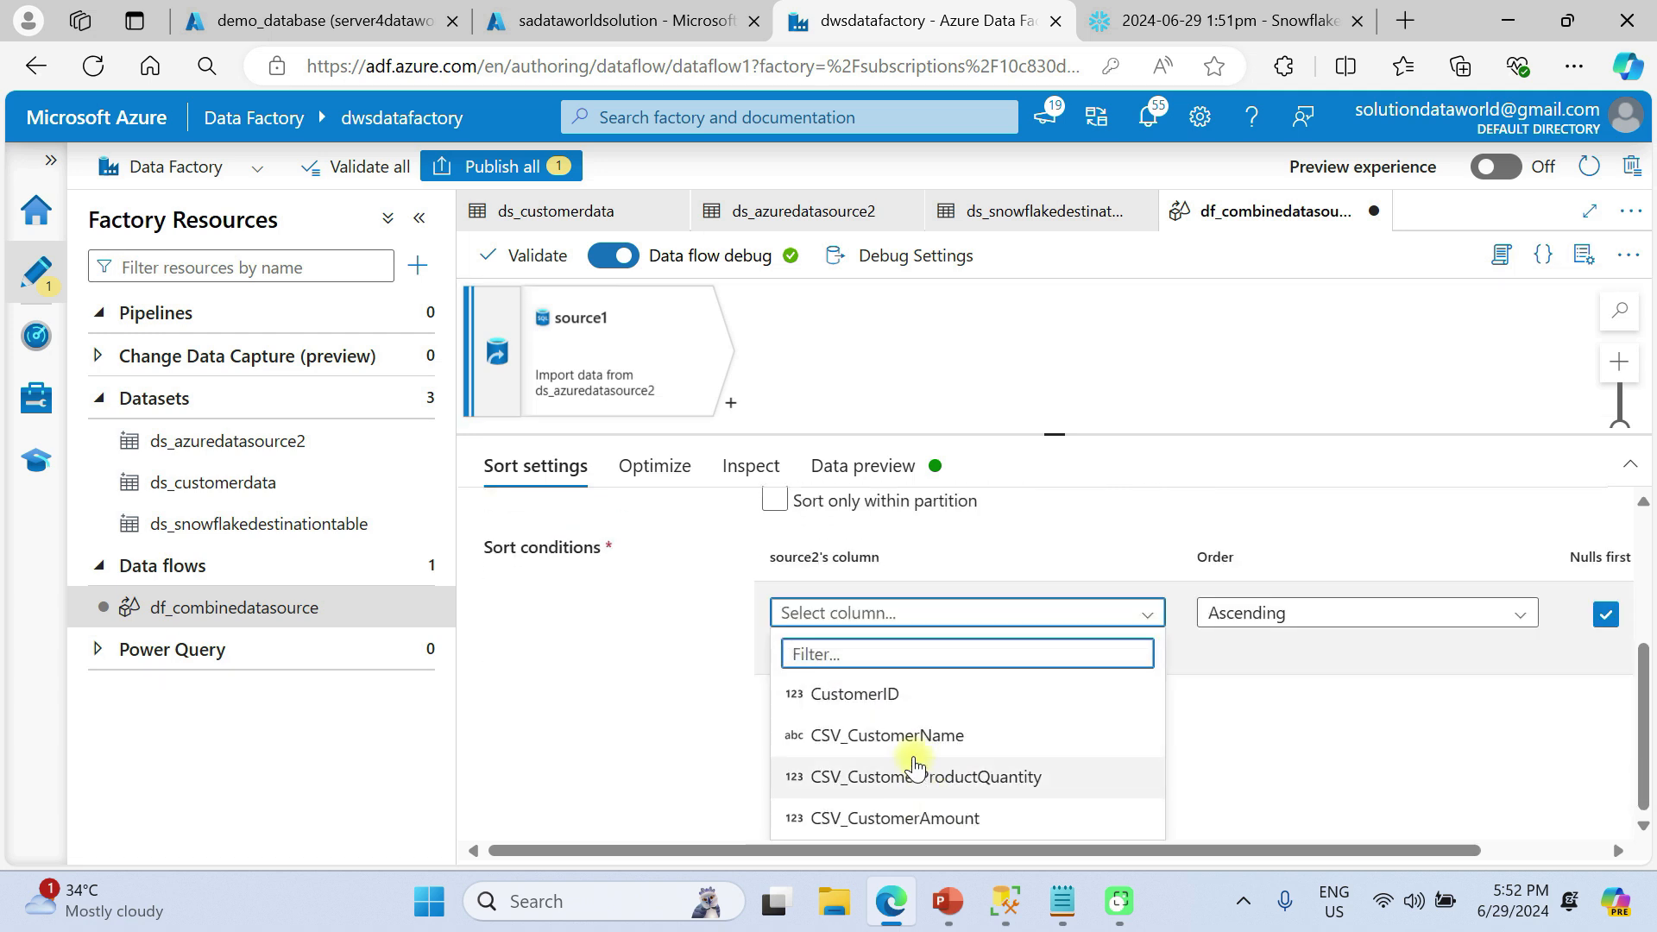
click(879, 694)
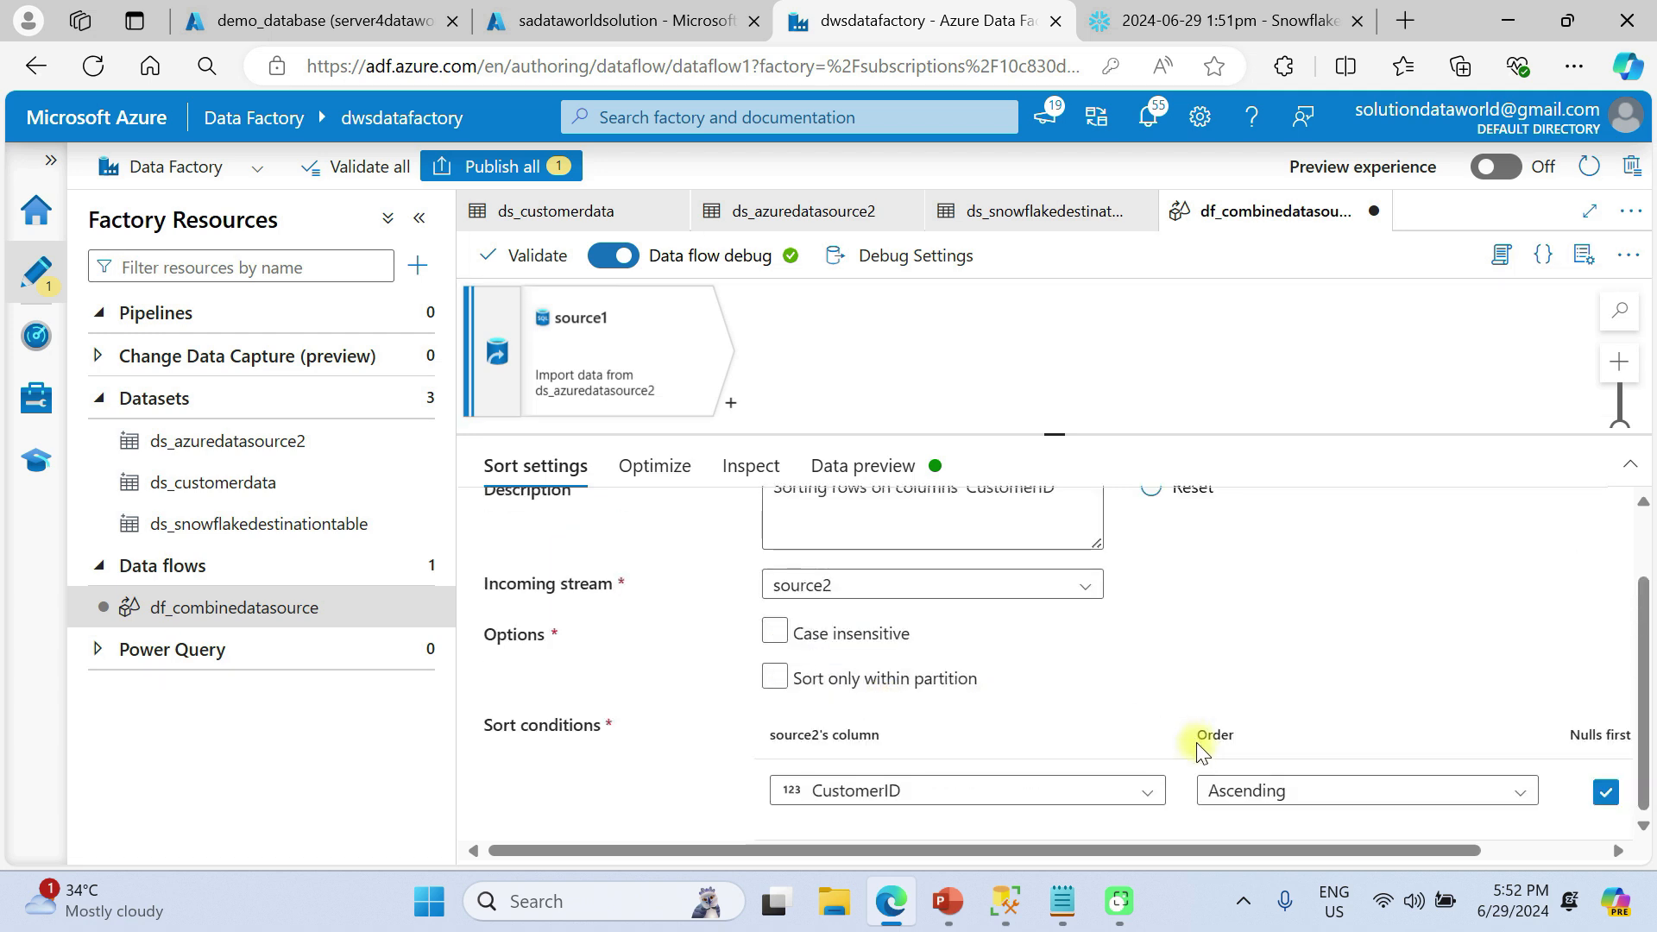
click(1283, 790)
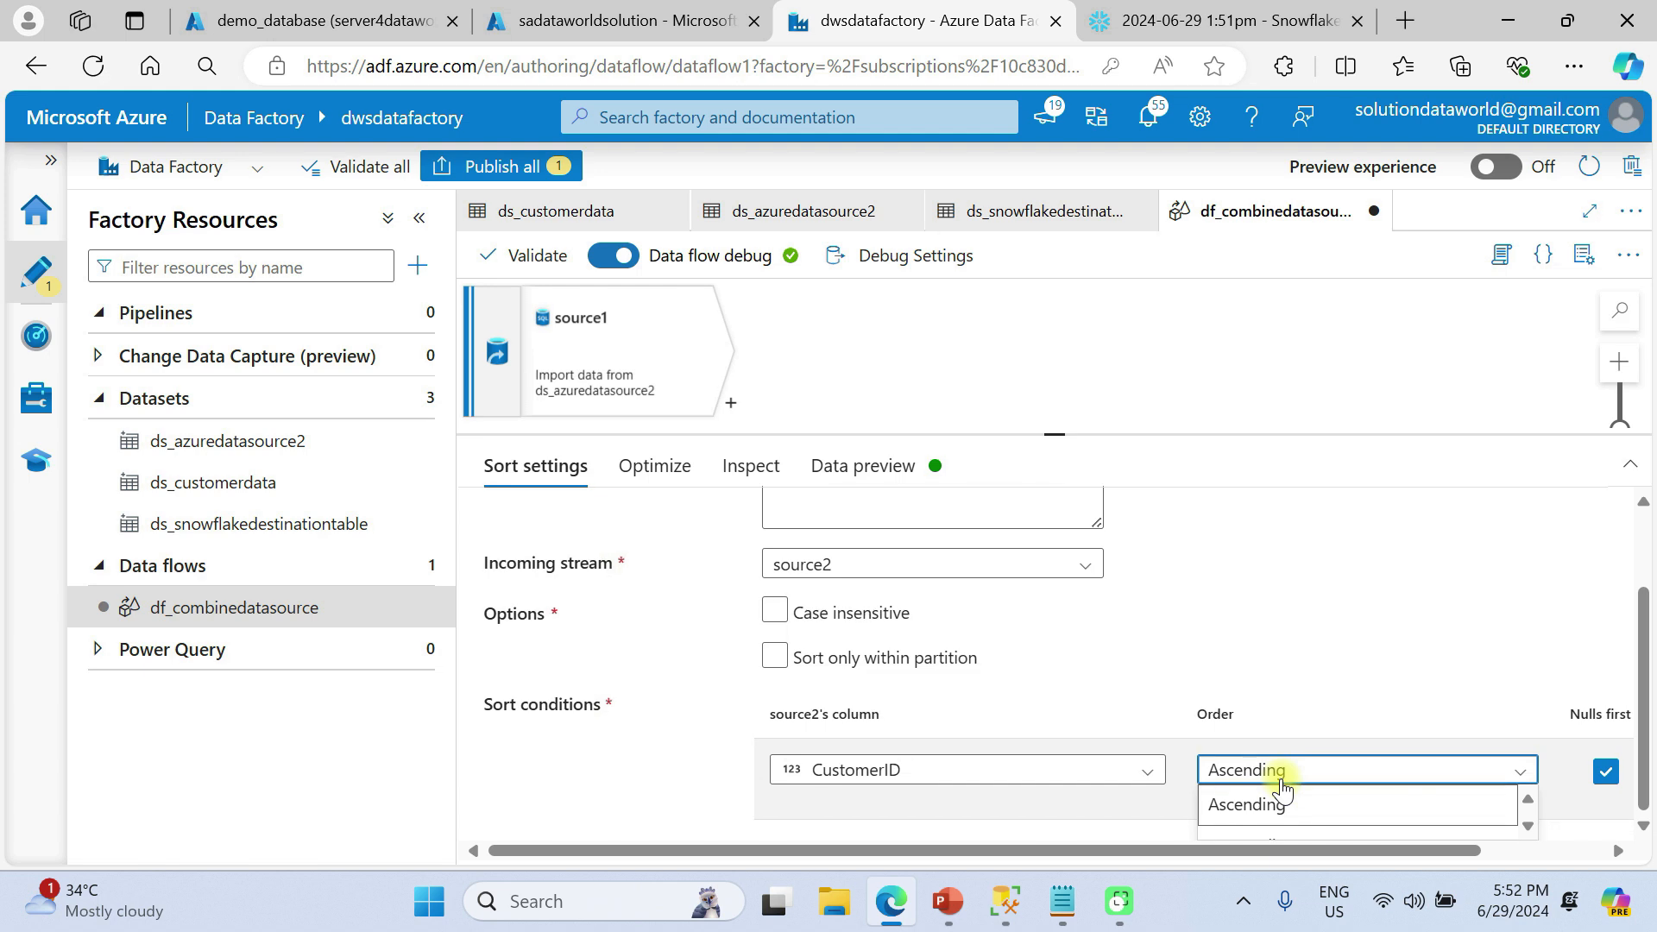
scroll(1349, 829, down, 1)
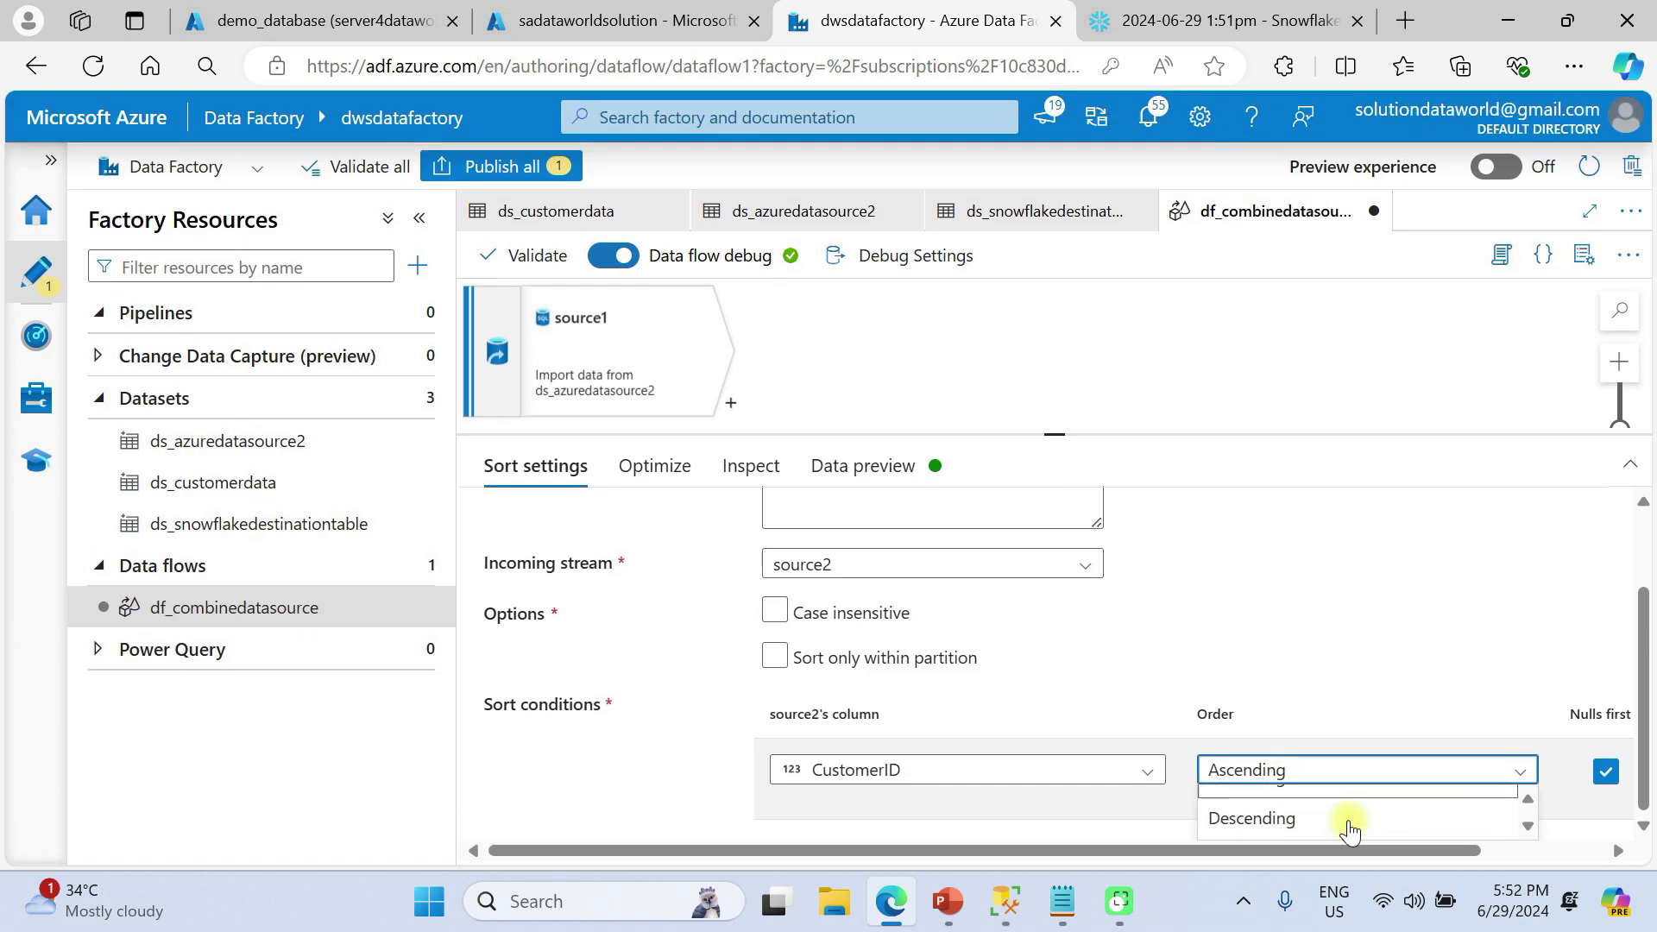
scroll(1349, 831, up, 1)
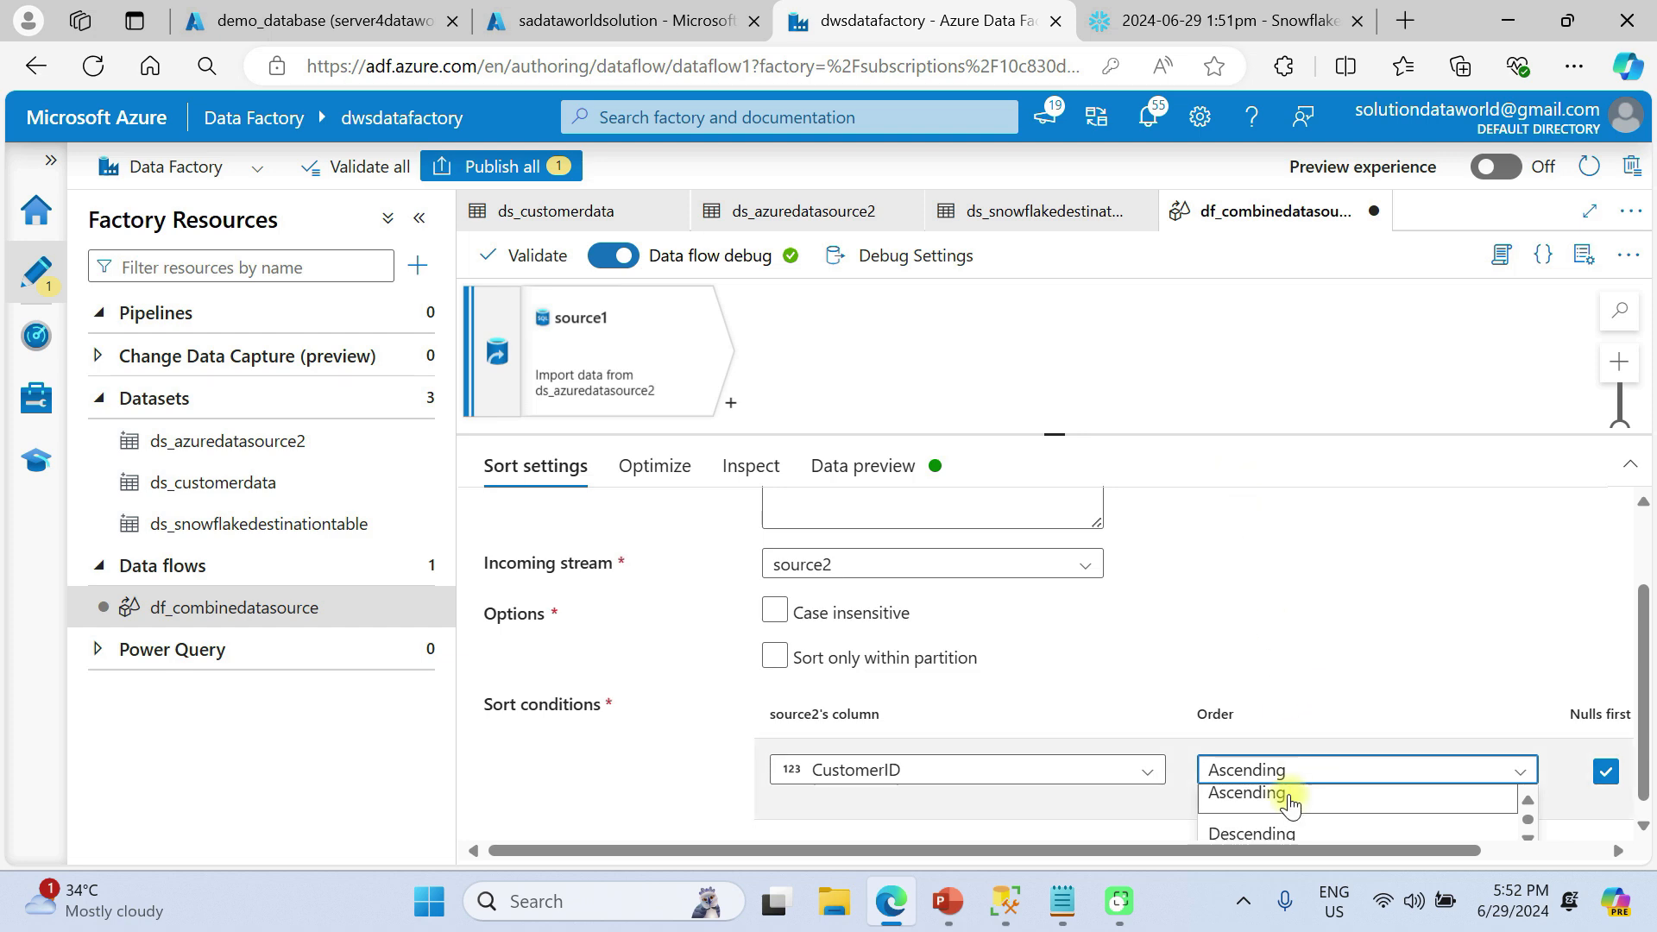
click(1279, 640)
key(F11)
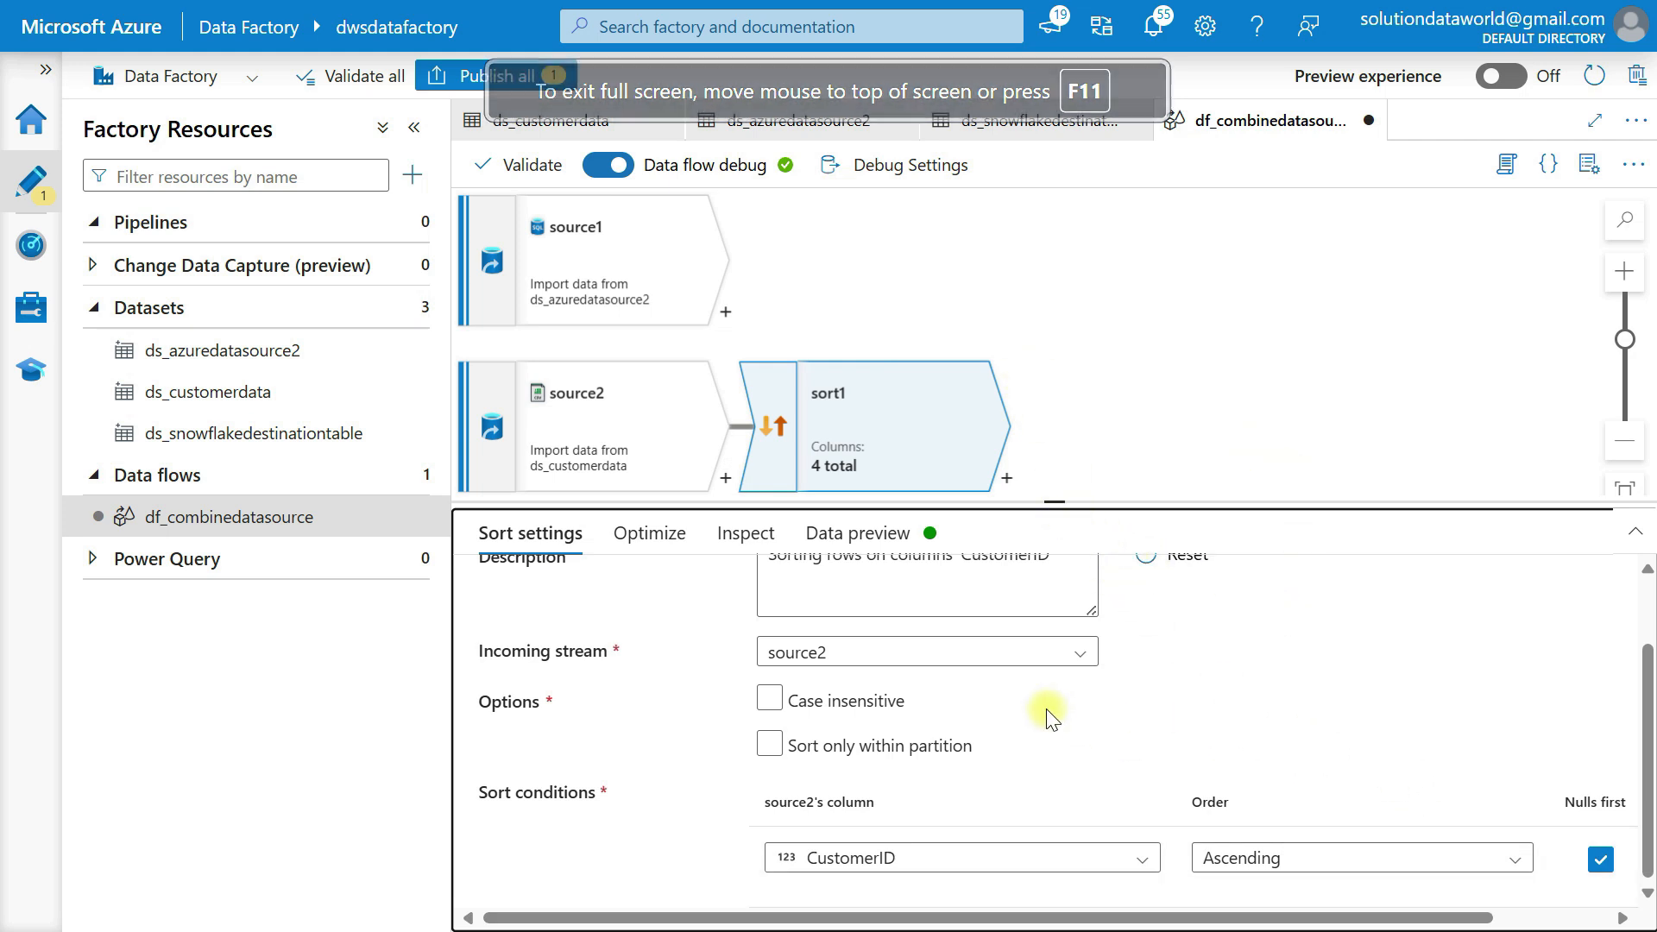
Review sort1's partitioning, verify CustomerID sorts ascending with nulls first, and refresh its data preview
click(643, 539)
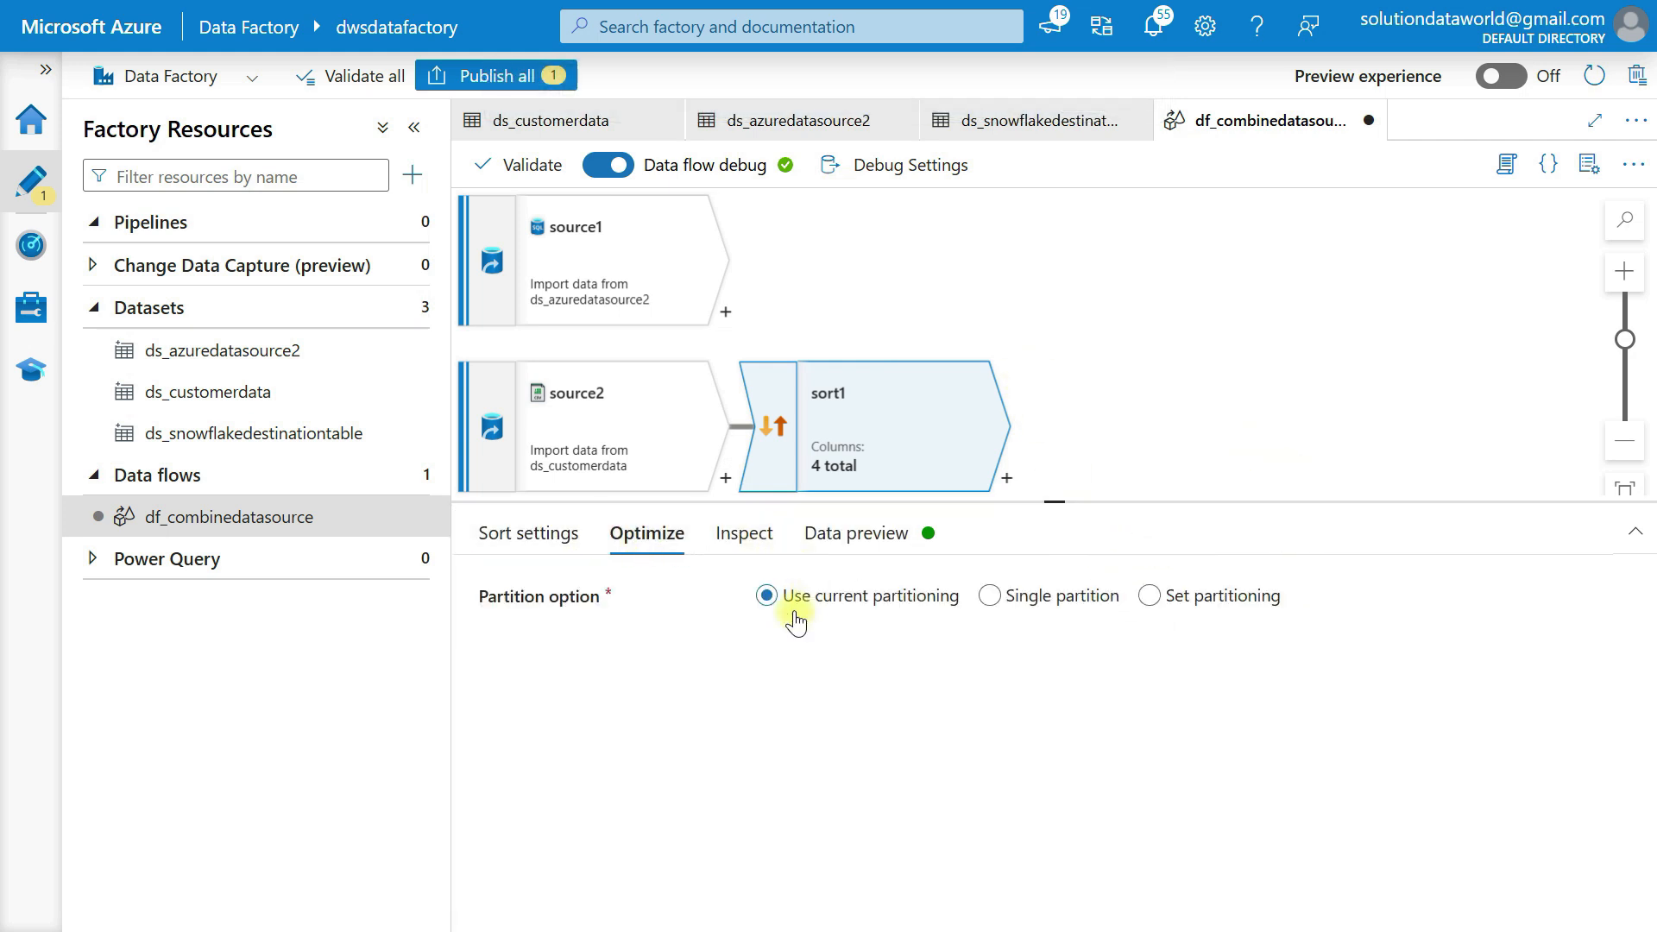
click(725, 532)
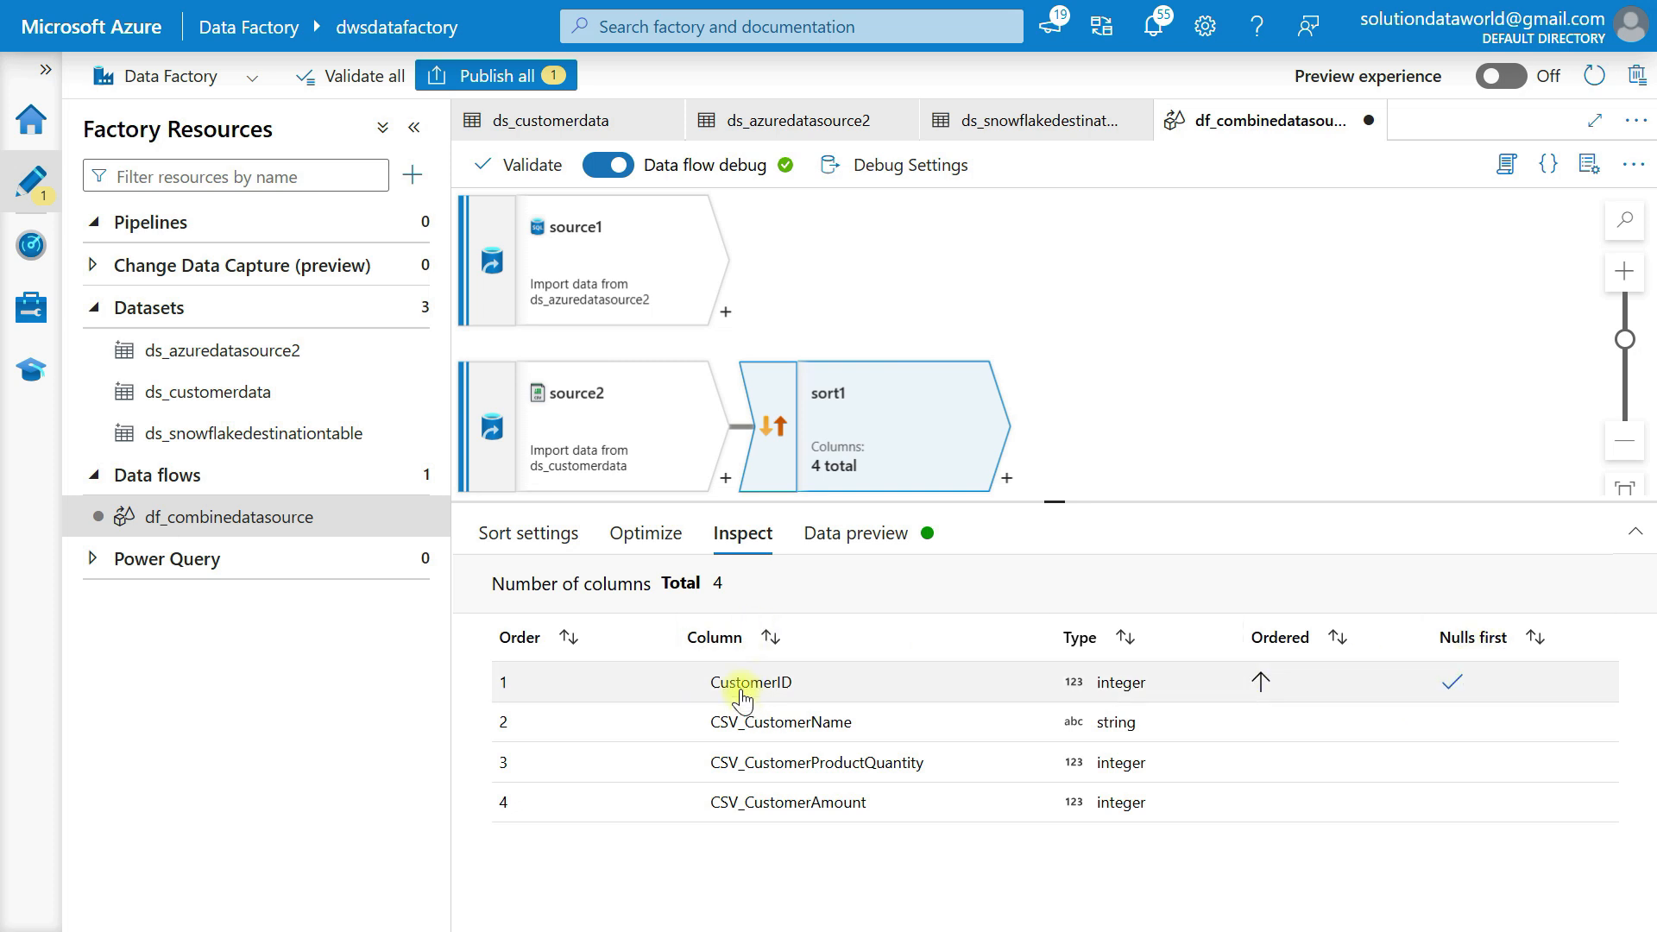
click(831, 533)
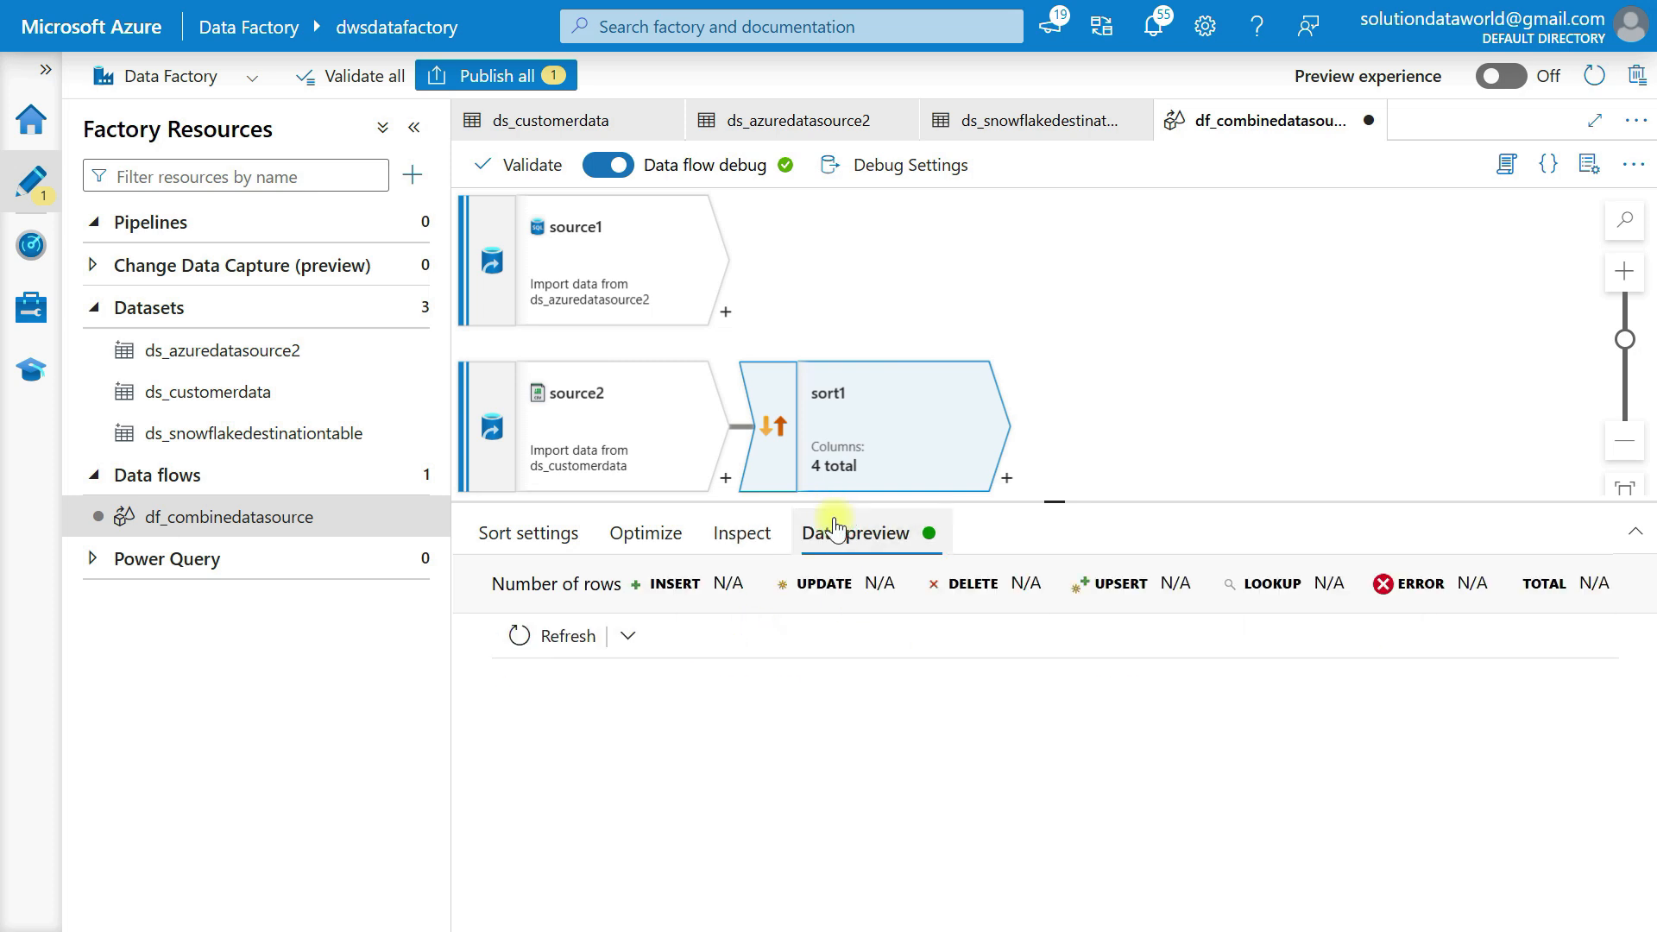
click(542, 630)
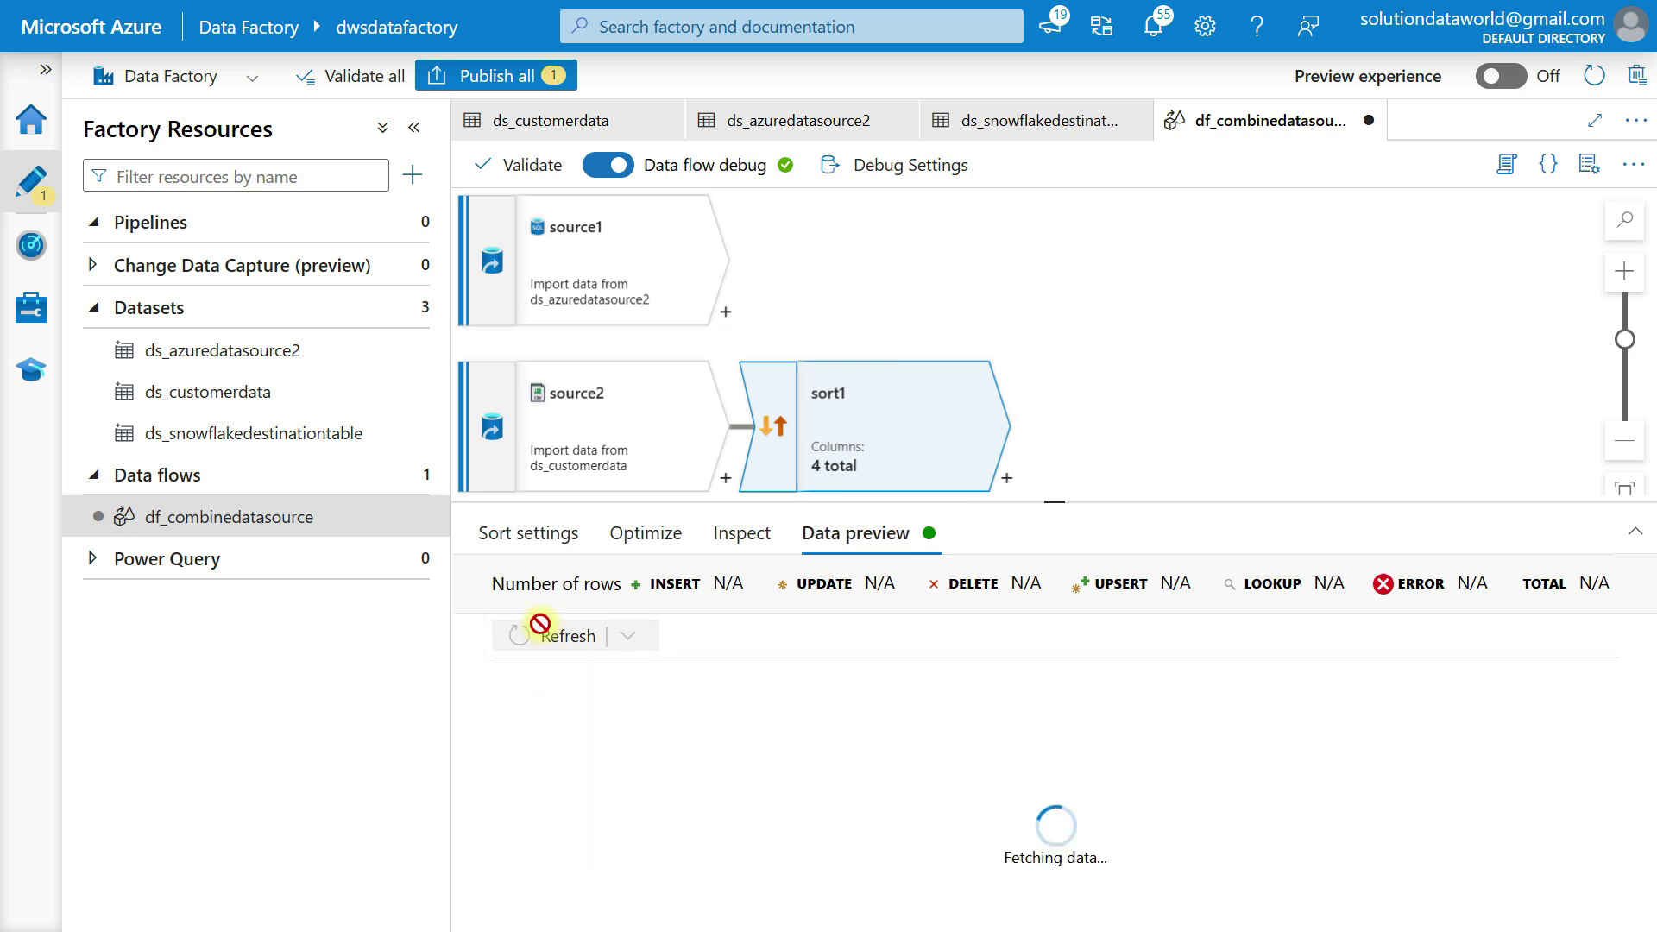
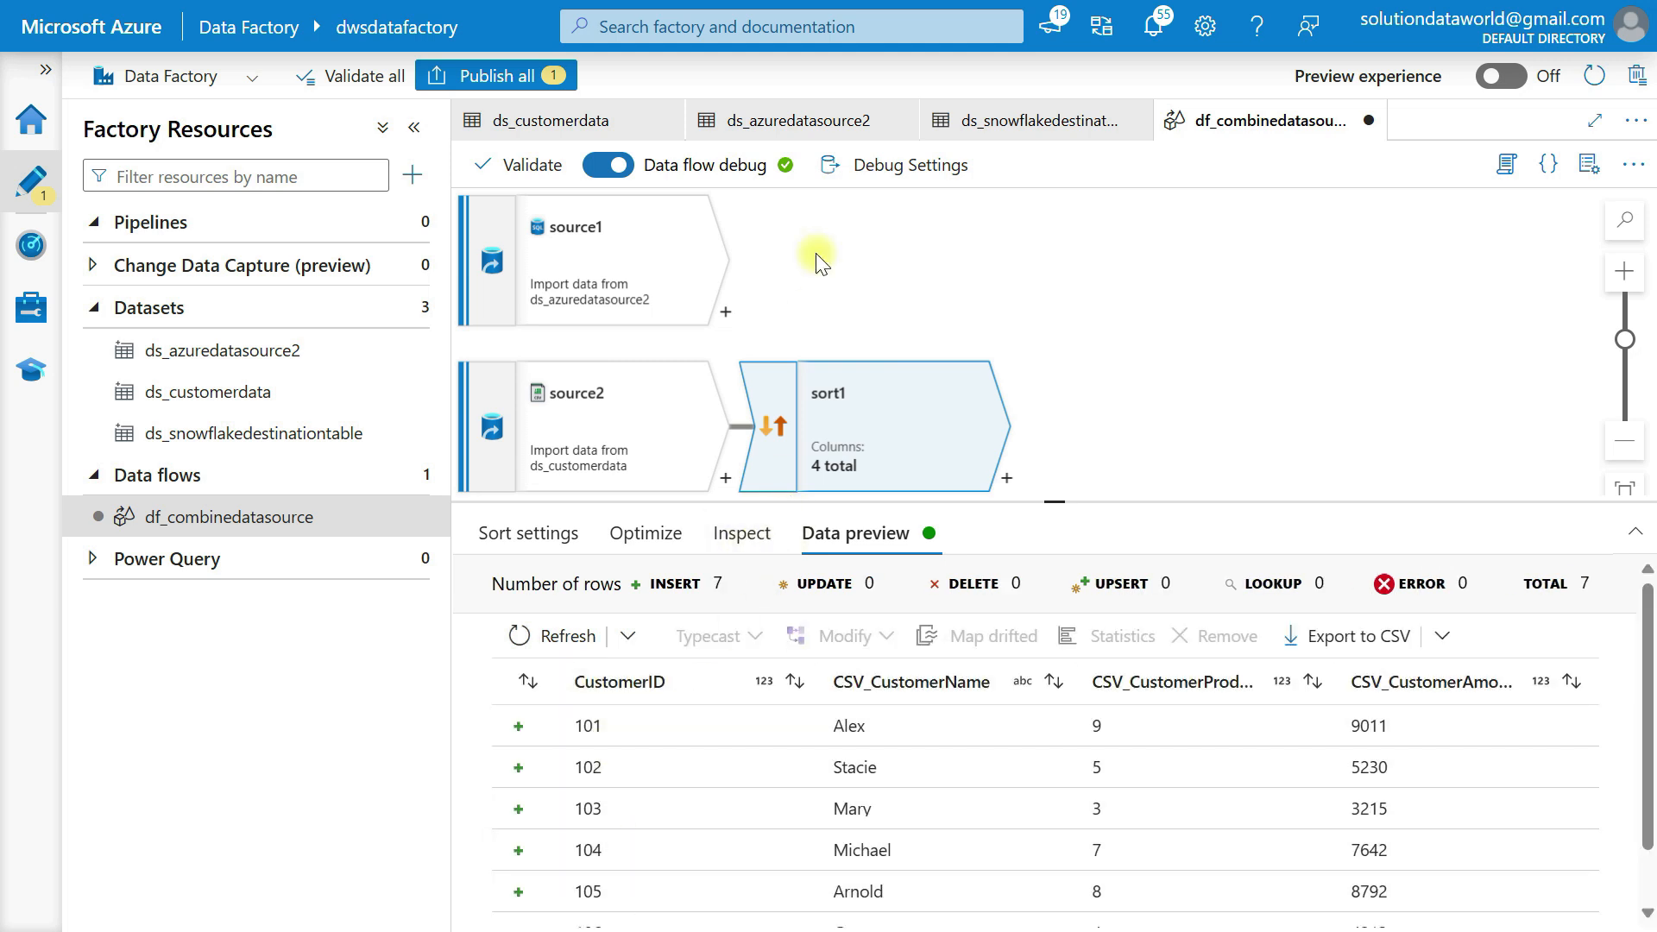
Add a Union transformation after source1 and set Union by to Position
click(723, 311)
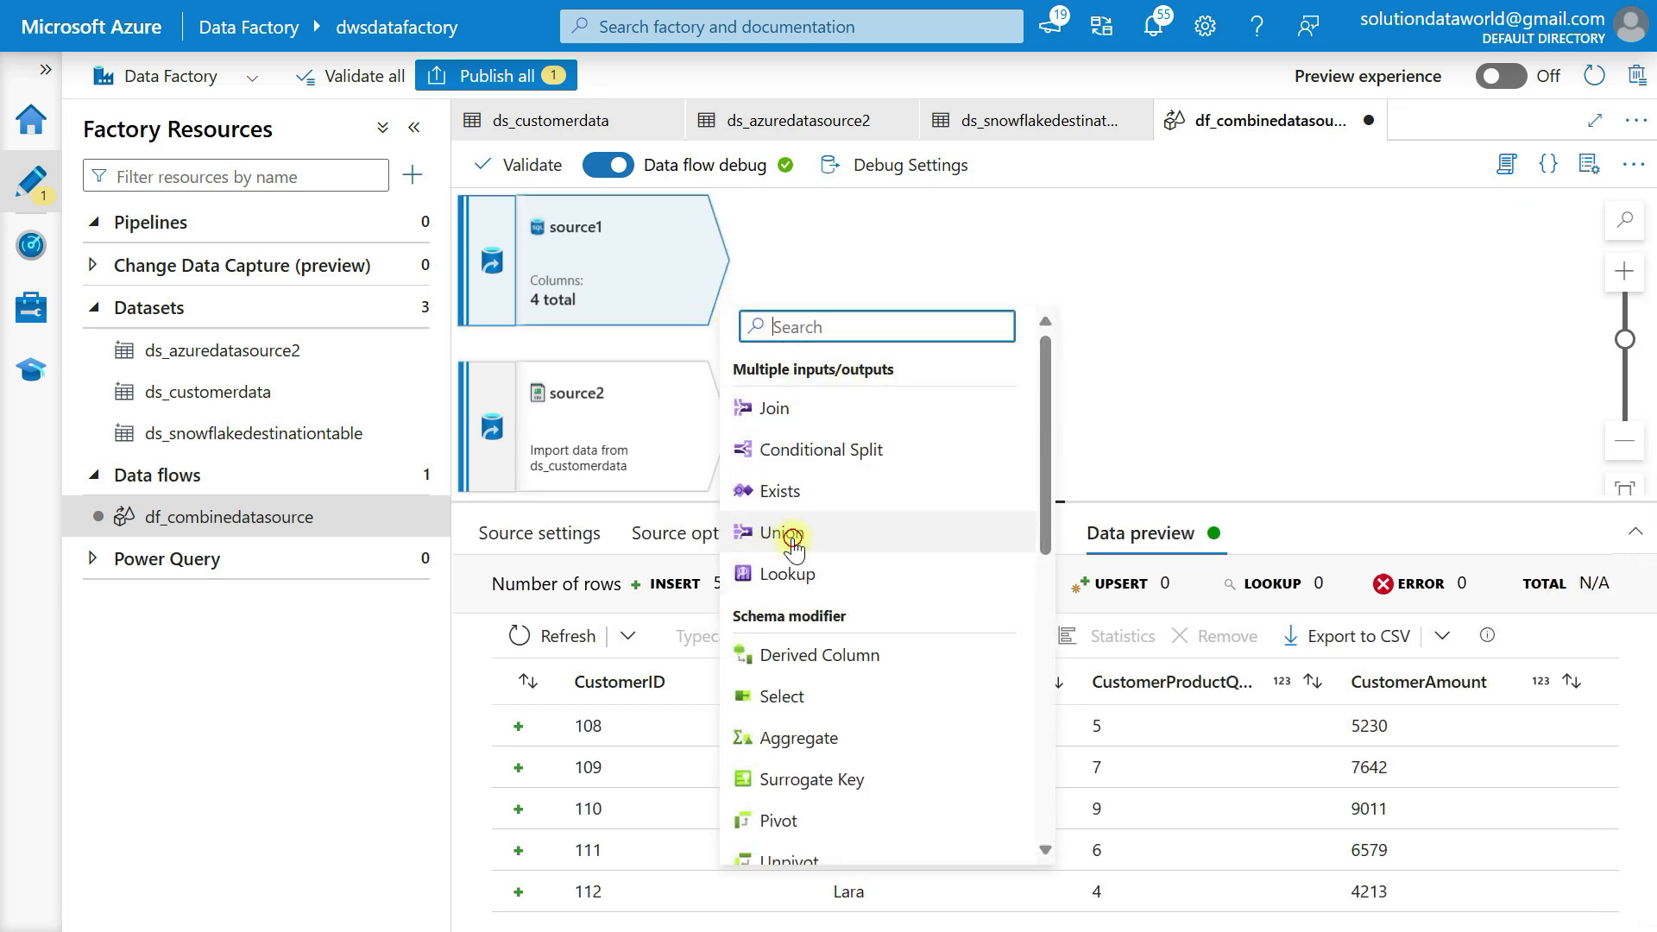
click(792, 547)
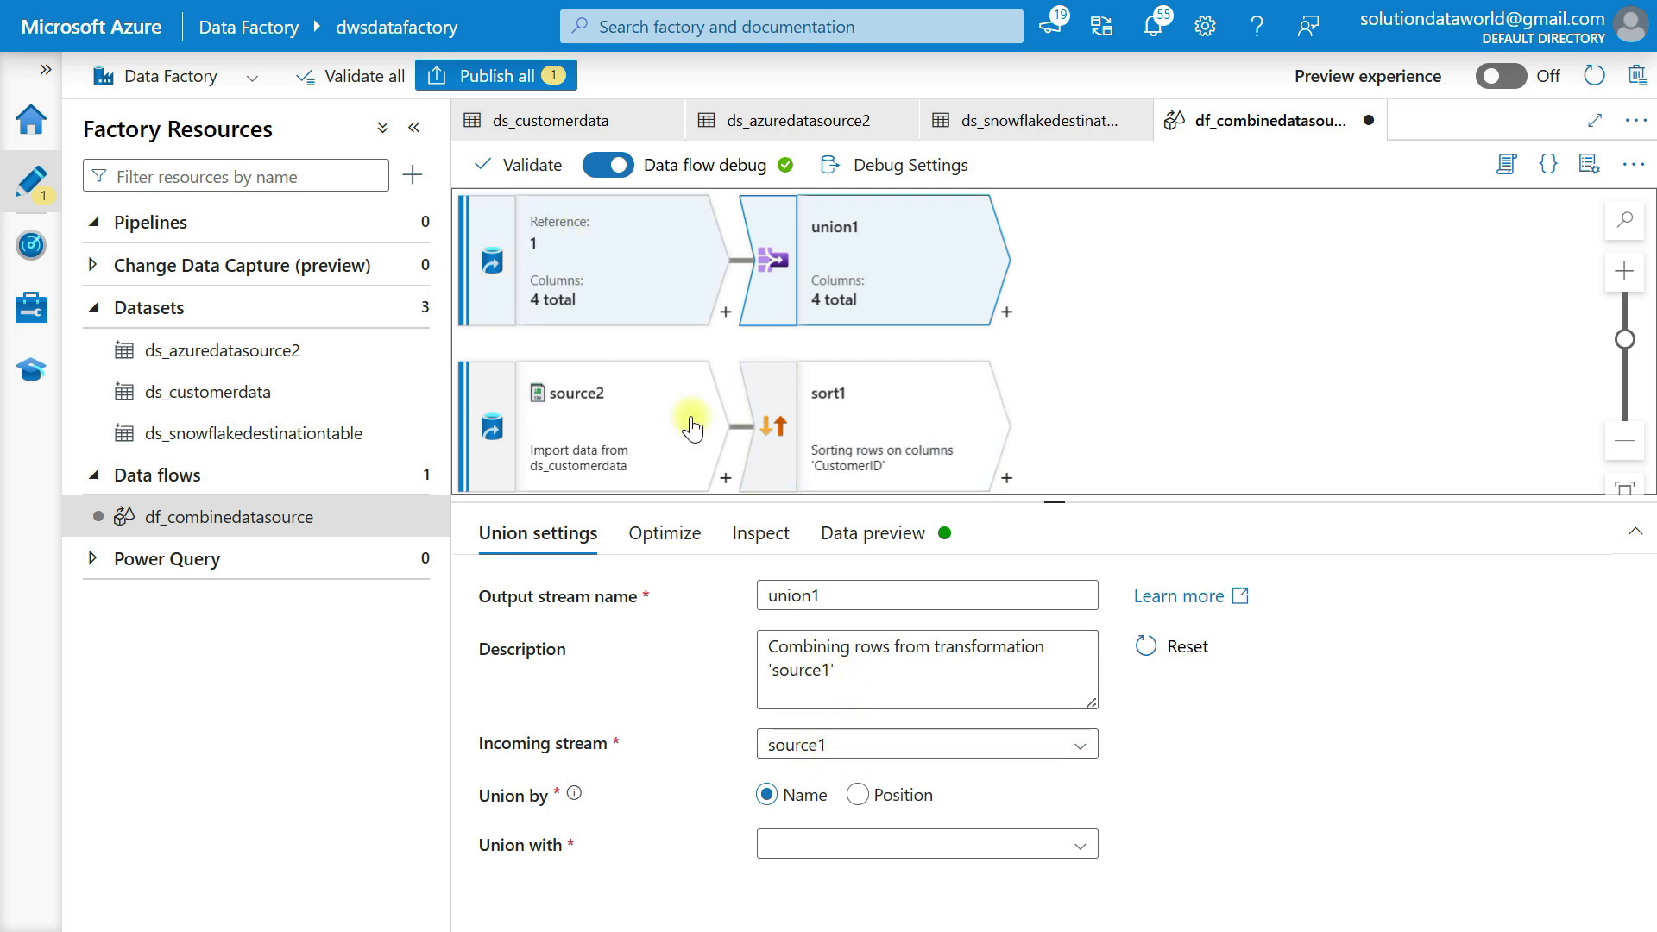
scroll(866, 684, down, 1)
scroll(866, 685, up, 1)
click(766, 795)
click(860, 795)
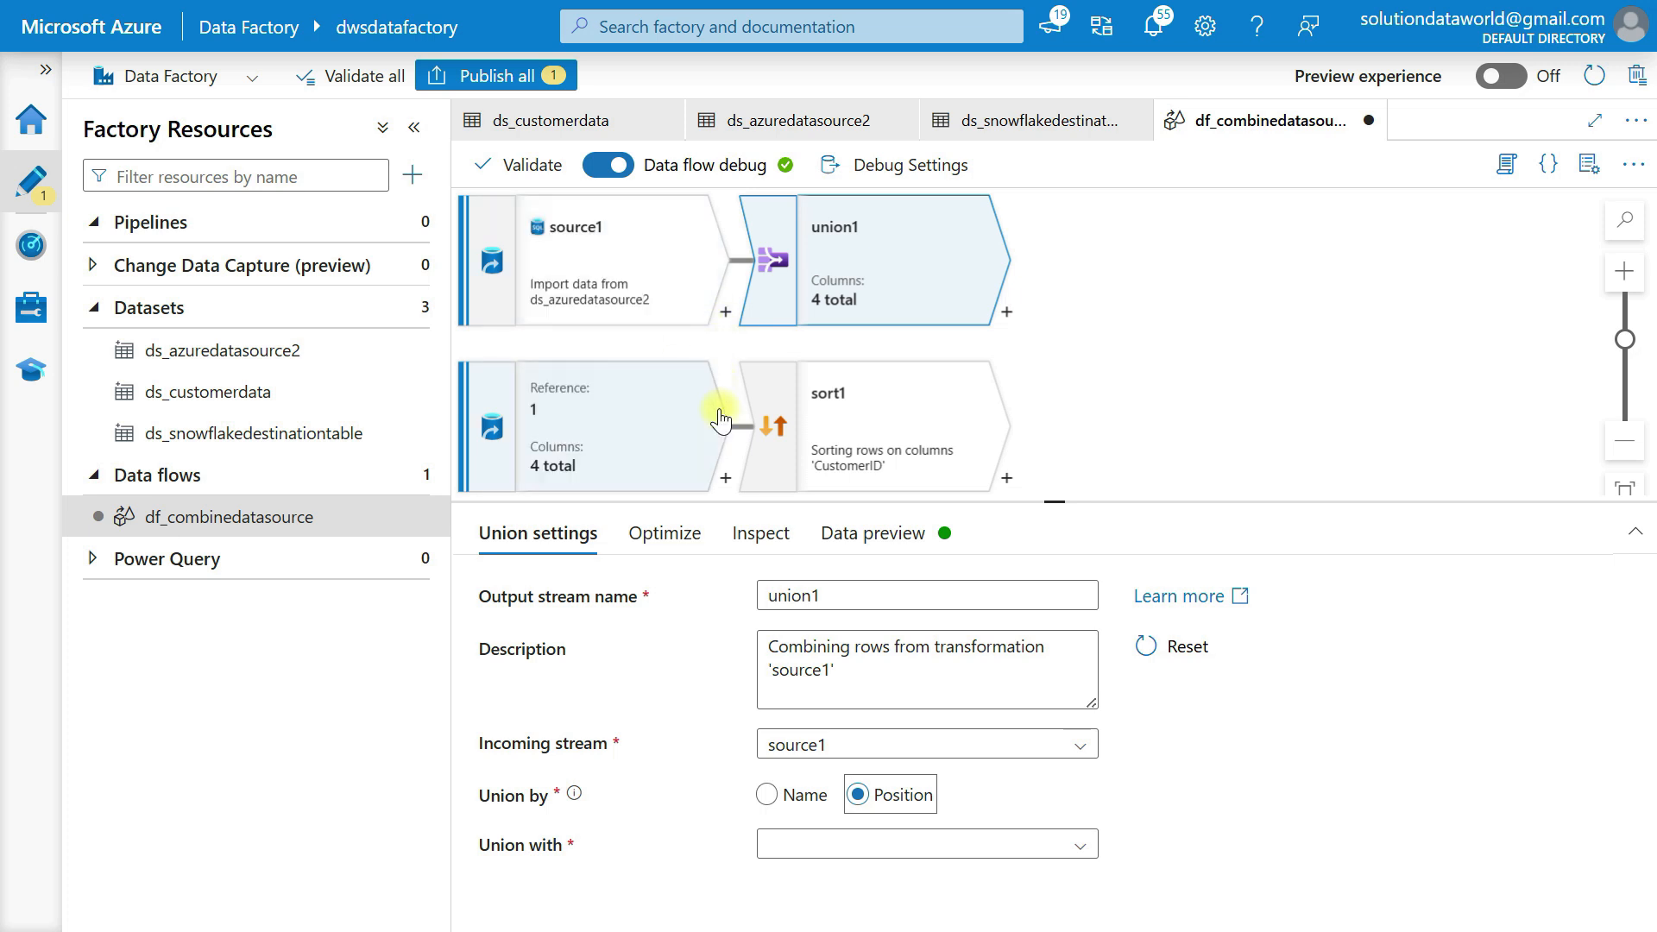
Choose sort1, rather than source2, as the stream to union with
click(857, 850)
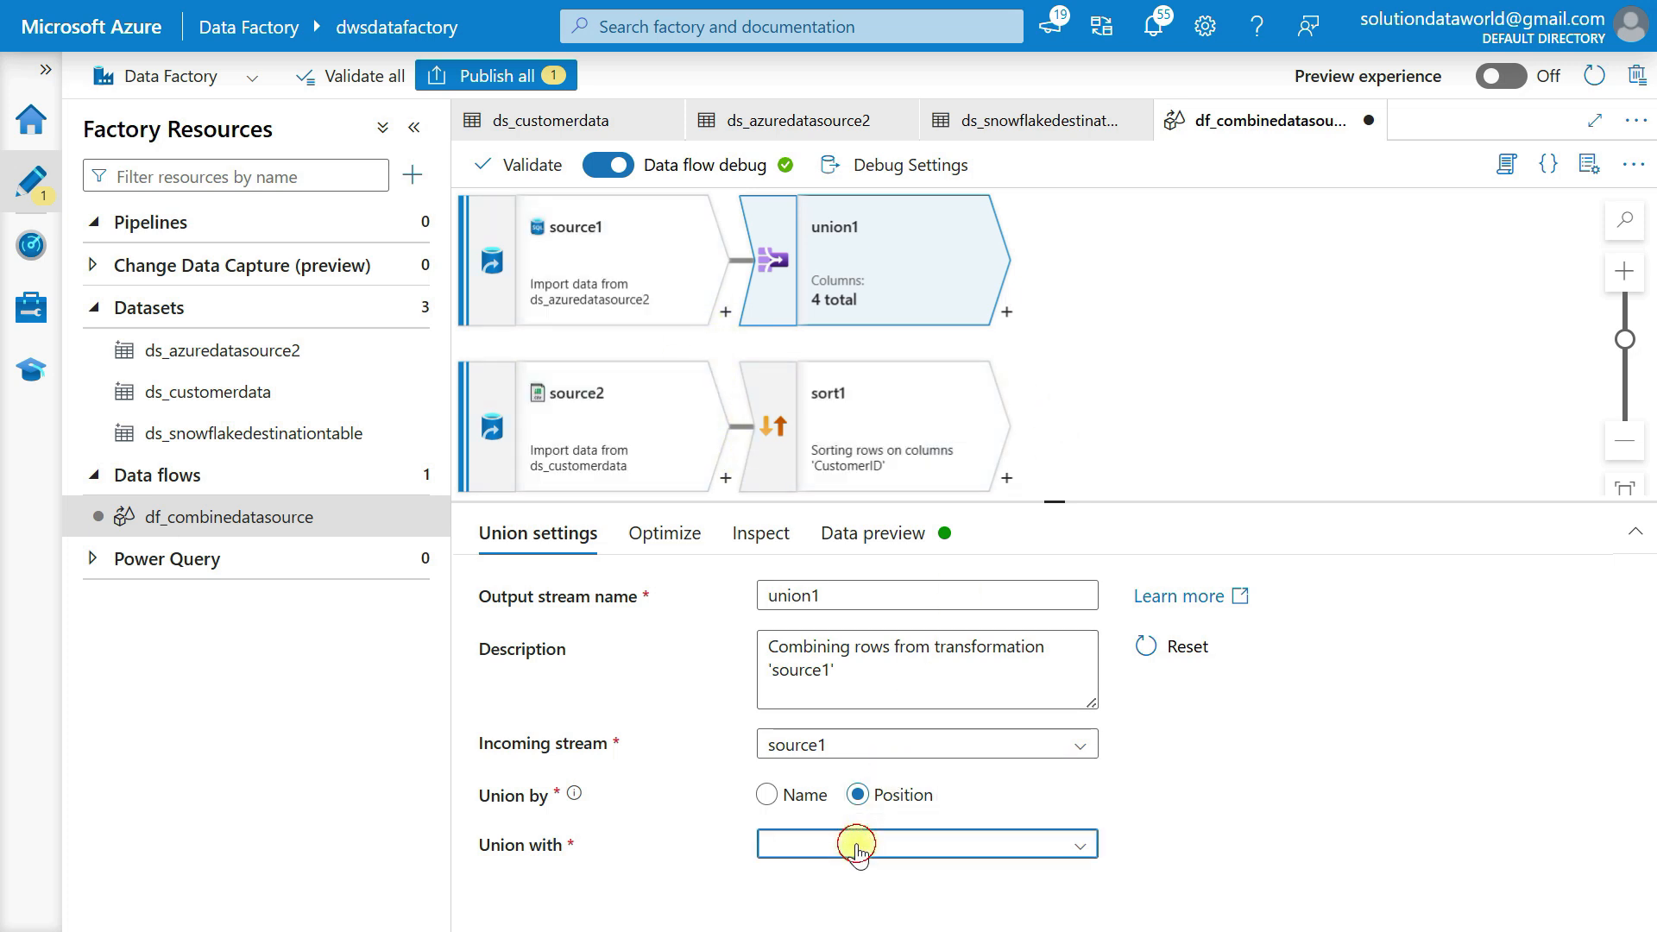
click(824, 885)
click(828, 863)
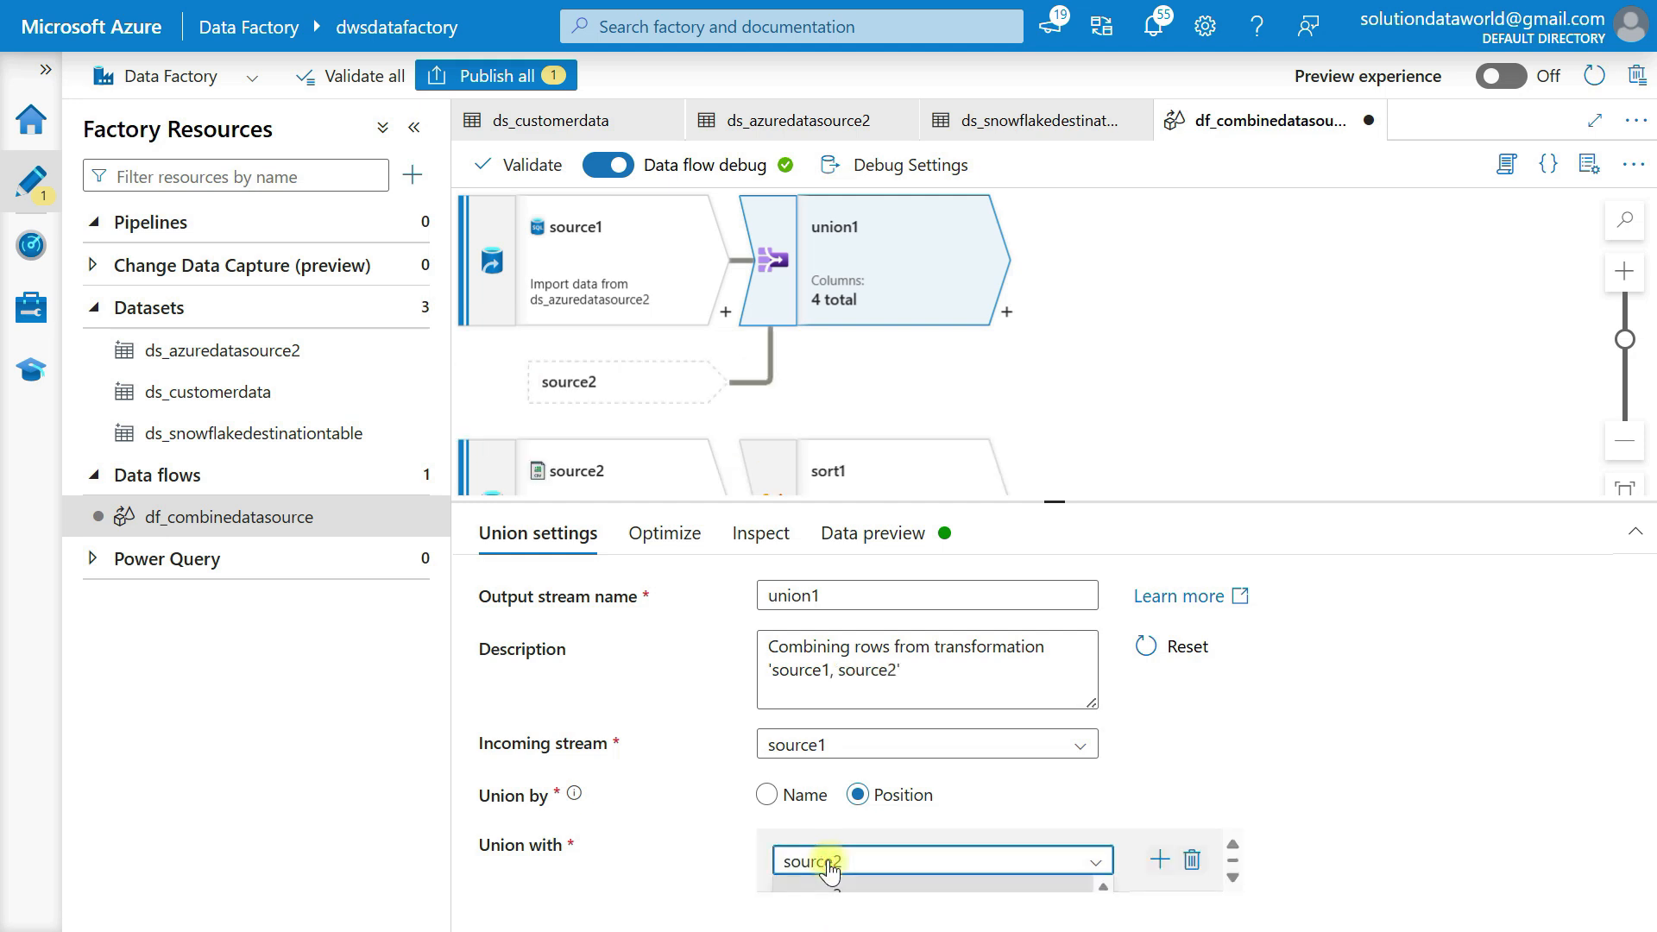
scroll(964, 873, down, 1)
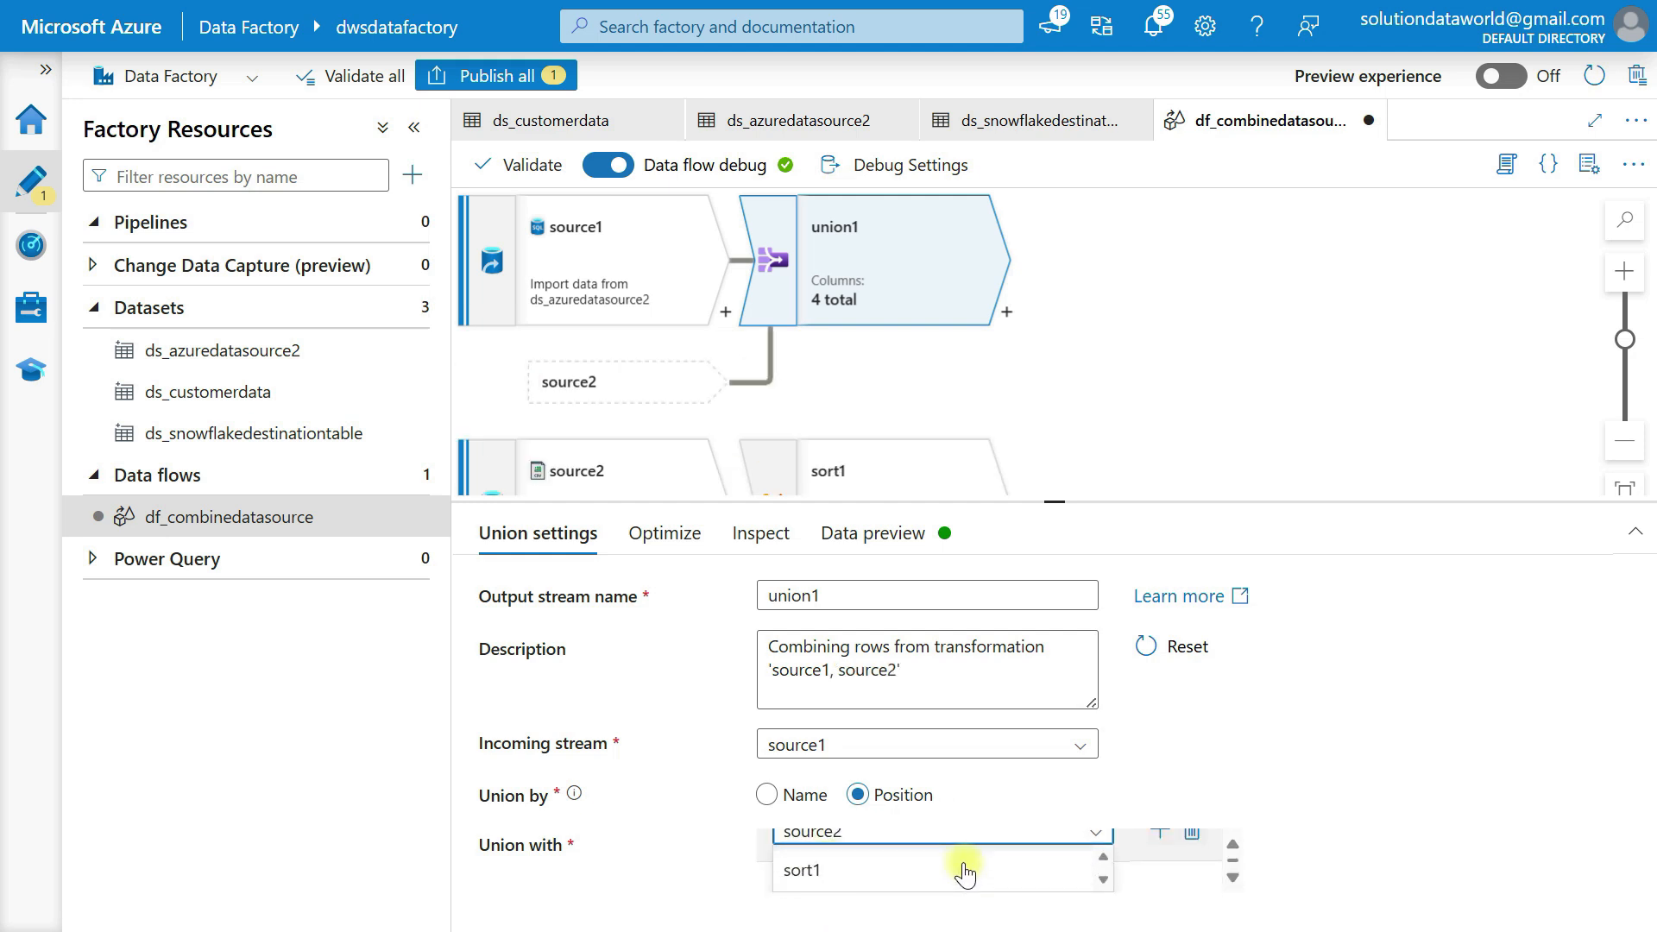
scroll(809, 876, up, 1)
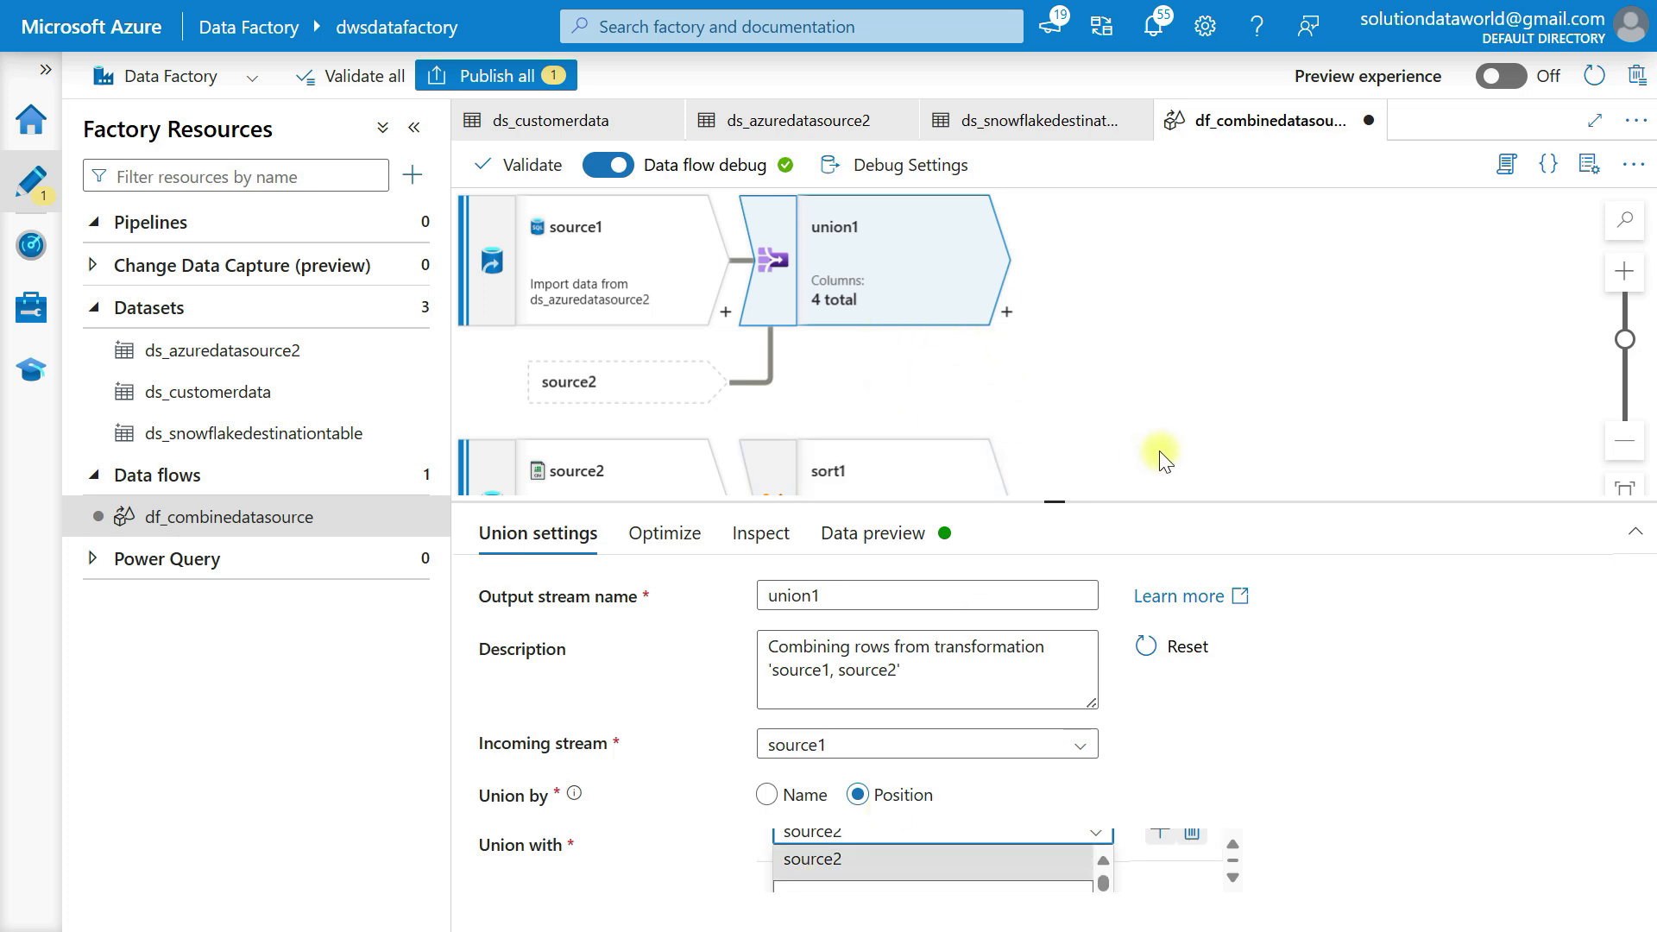
scroll(1161, 456, down, 3)
scroll(939, 853, down, 1)
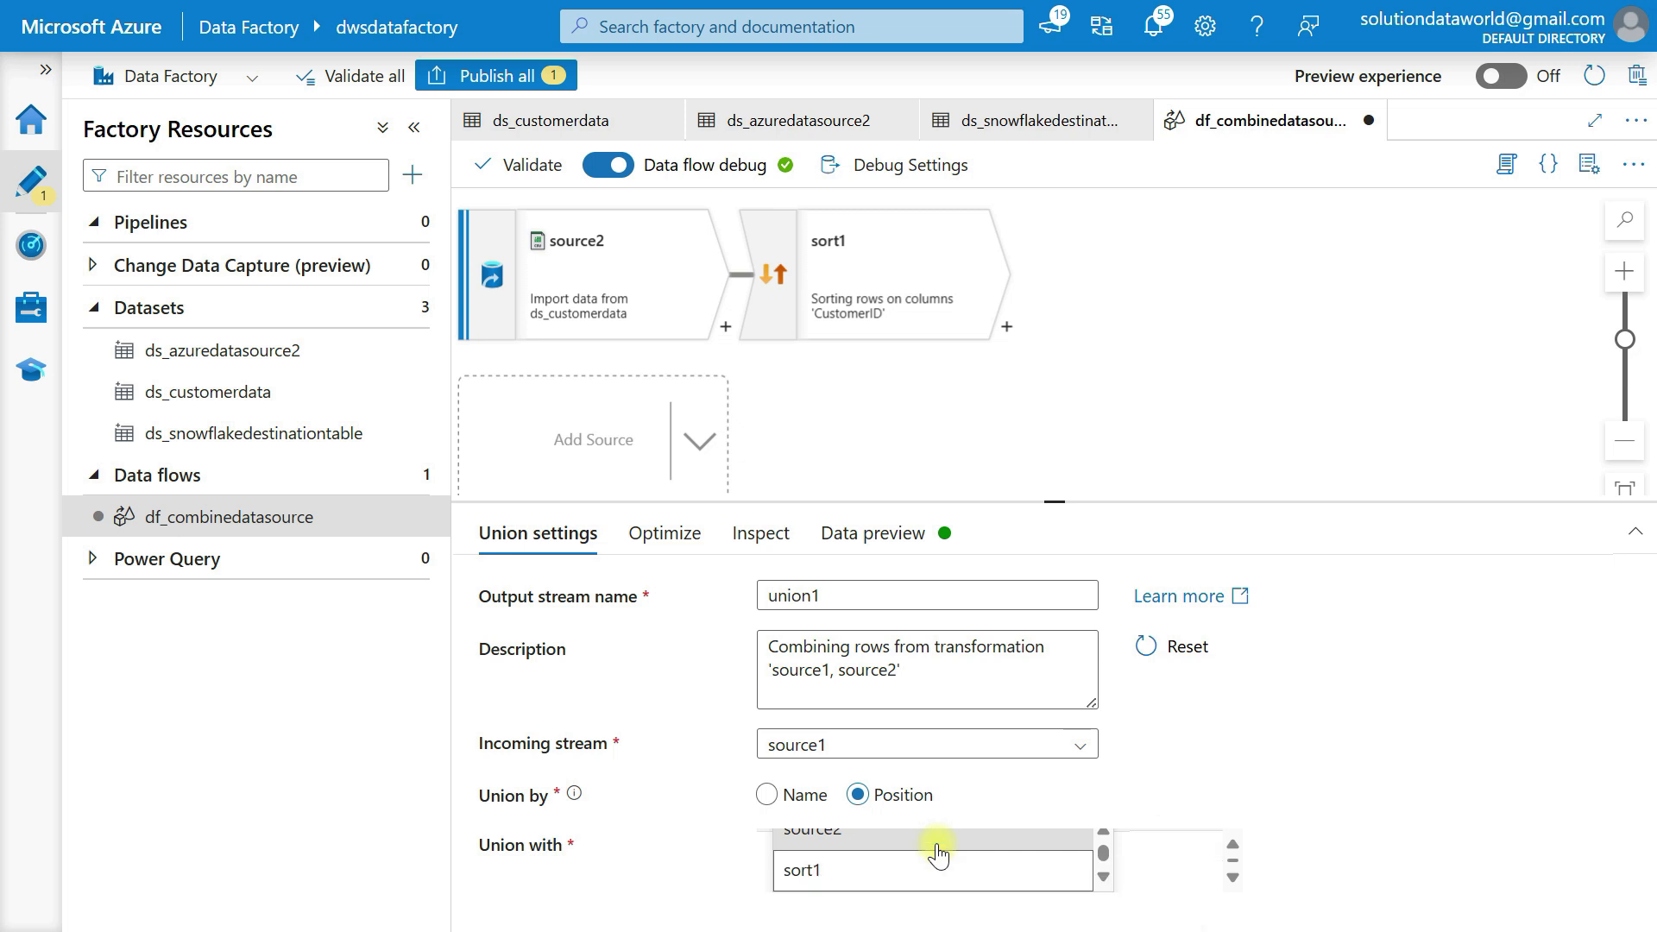
click(818, 871)
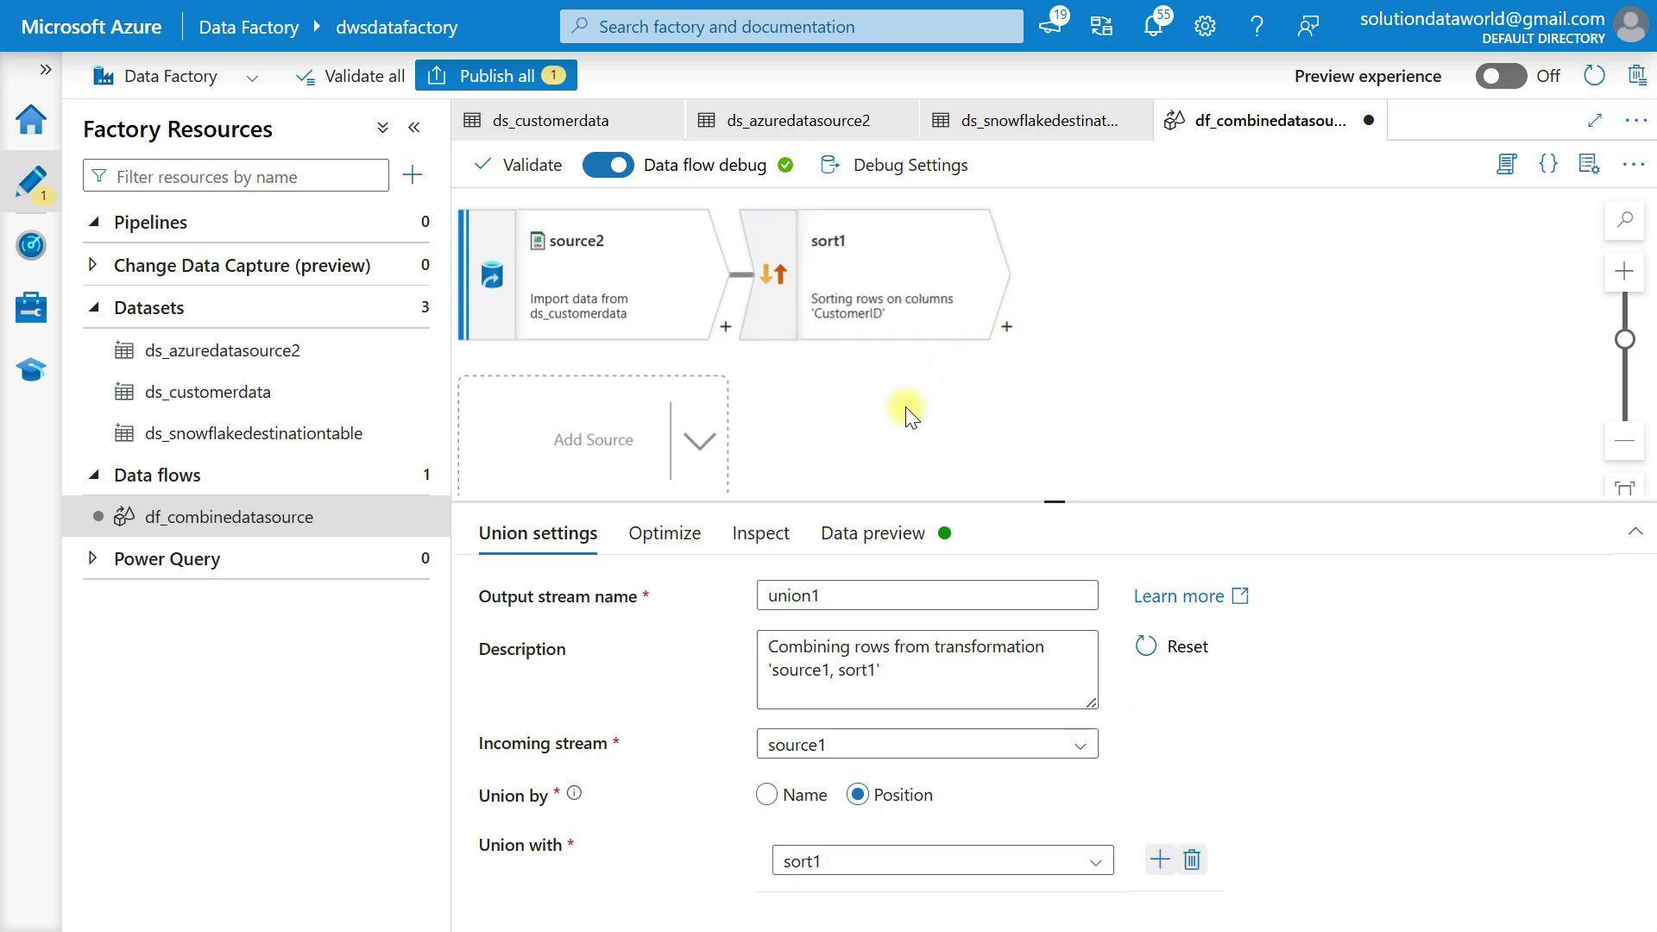
scroll(902, 412, up, 3)
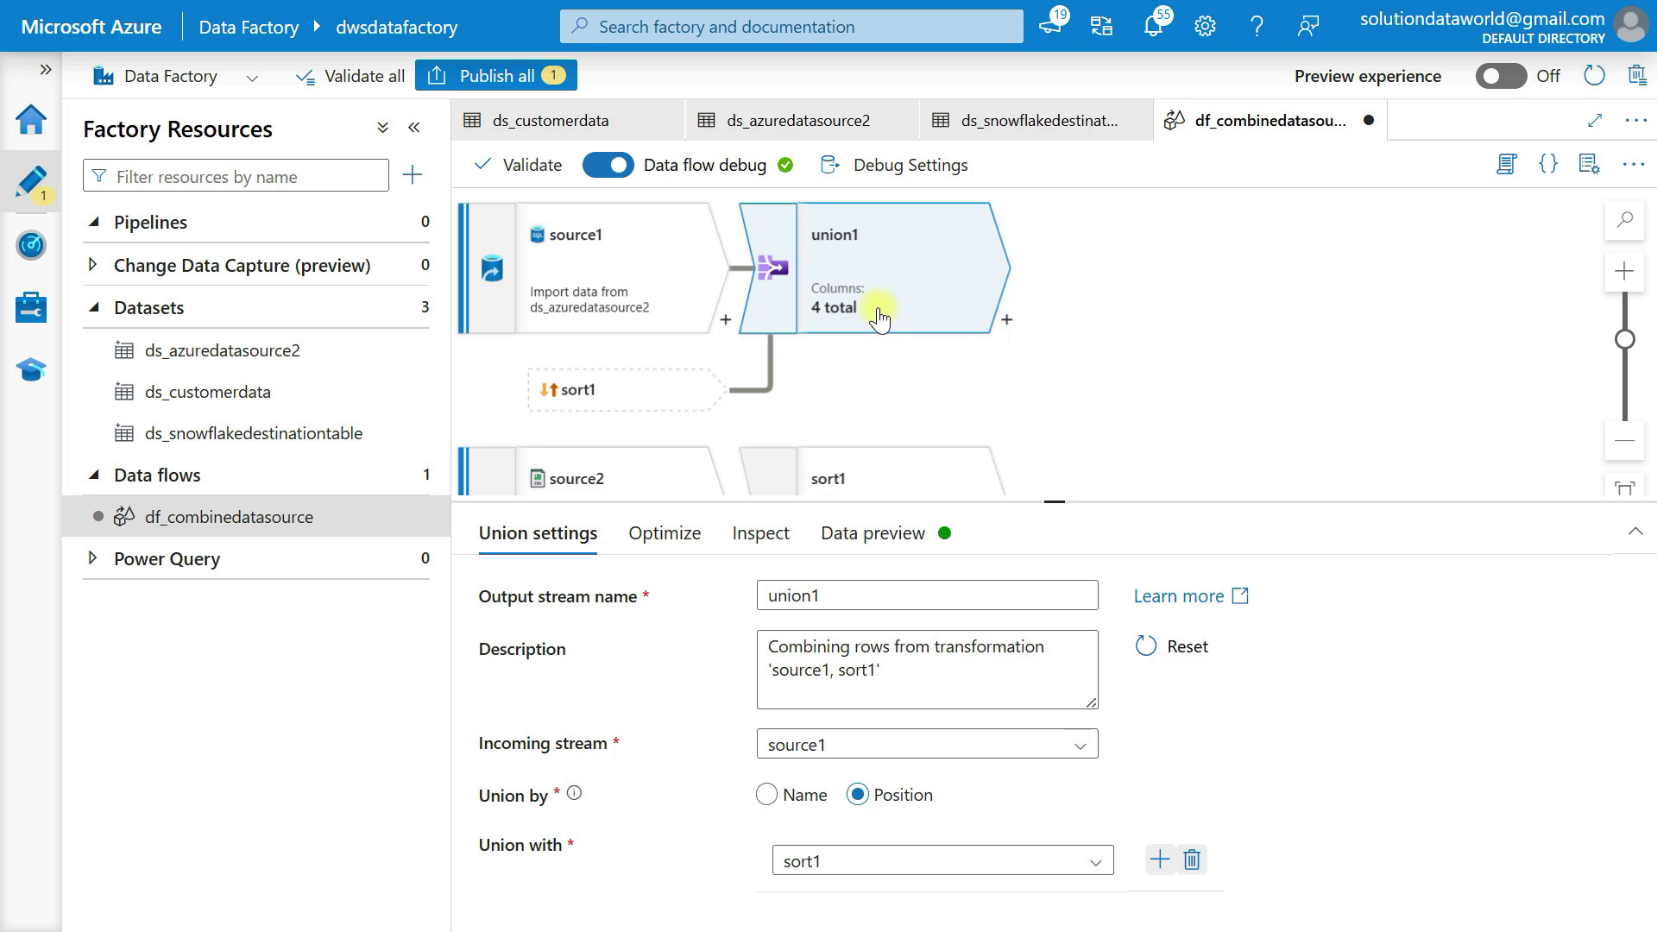
Review union1's Optimize and Inspect tabs, then refresh its data preview to show 12 combined rows
click(662, 541)
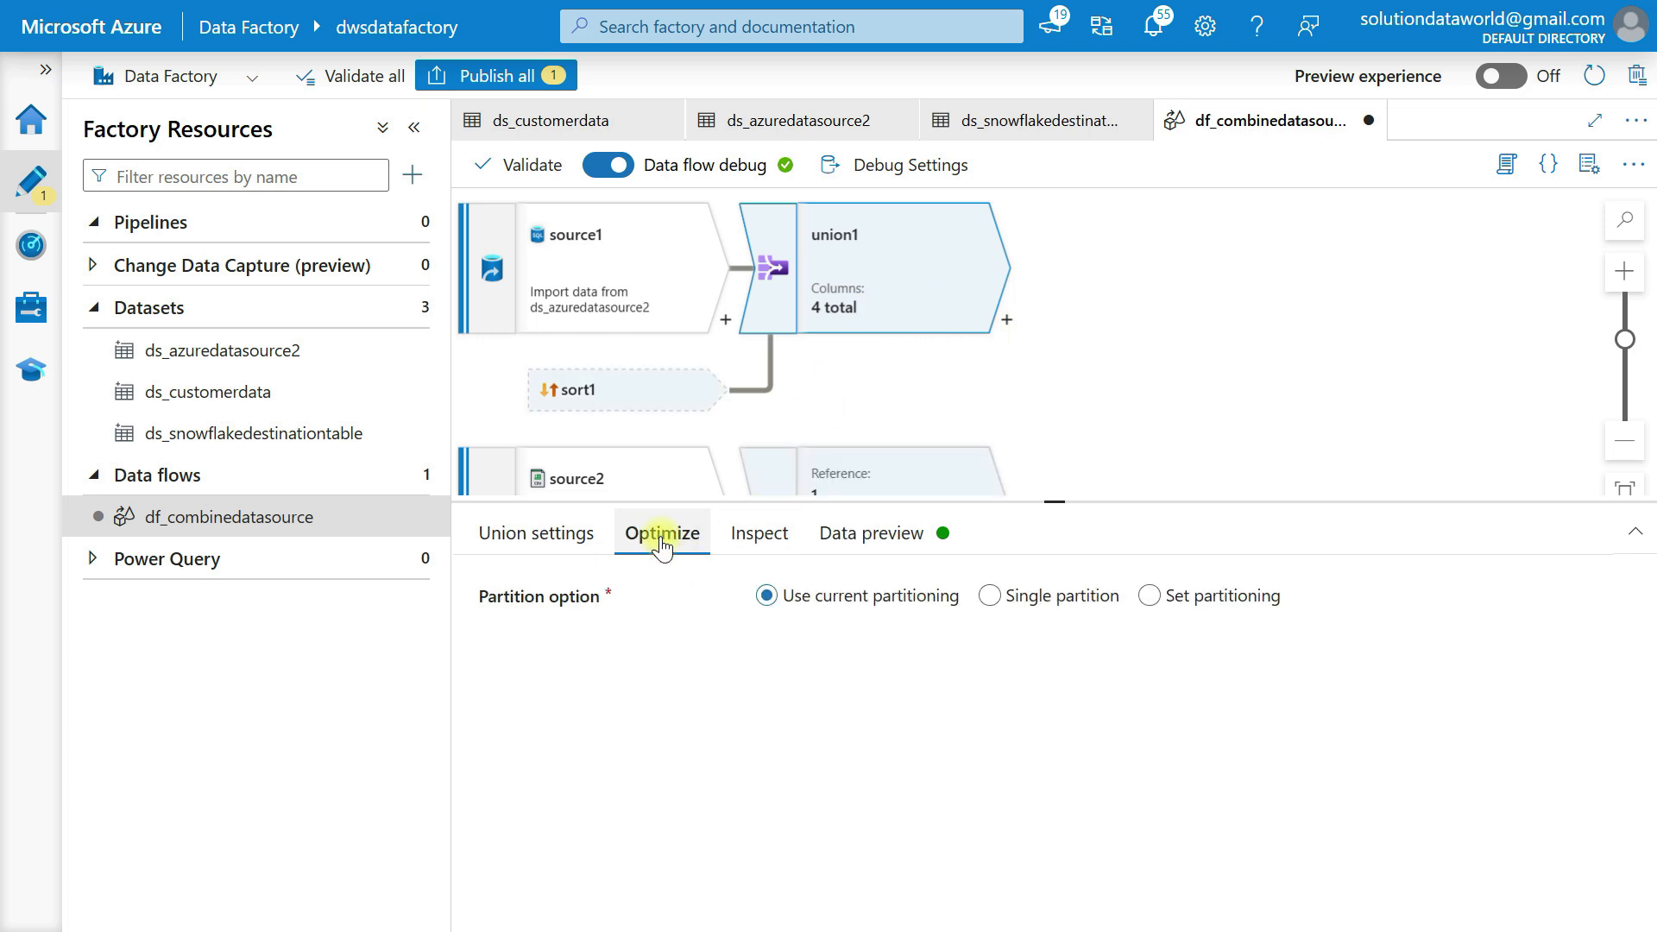
click(746, 542)
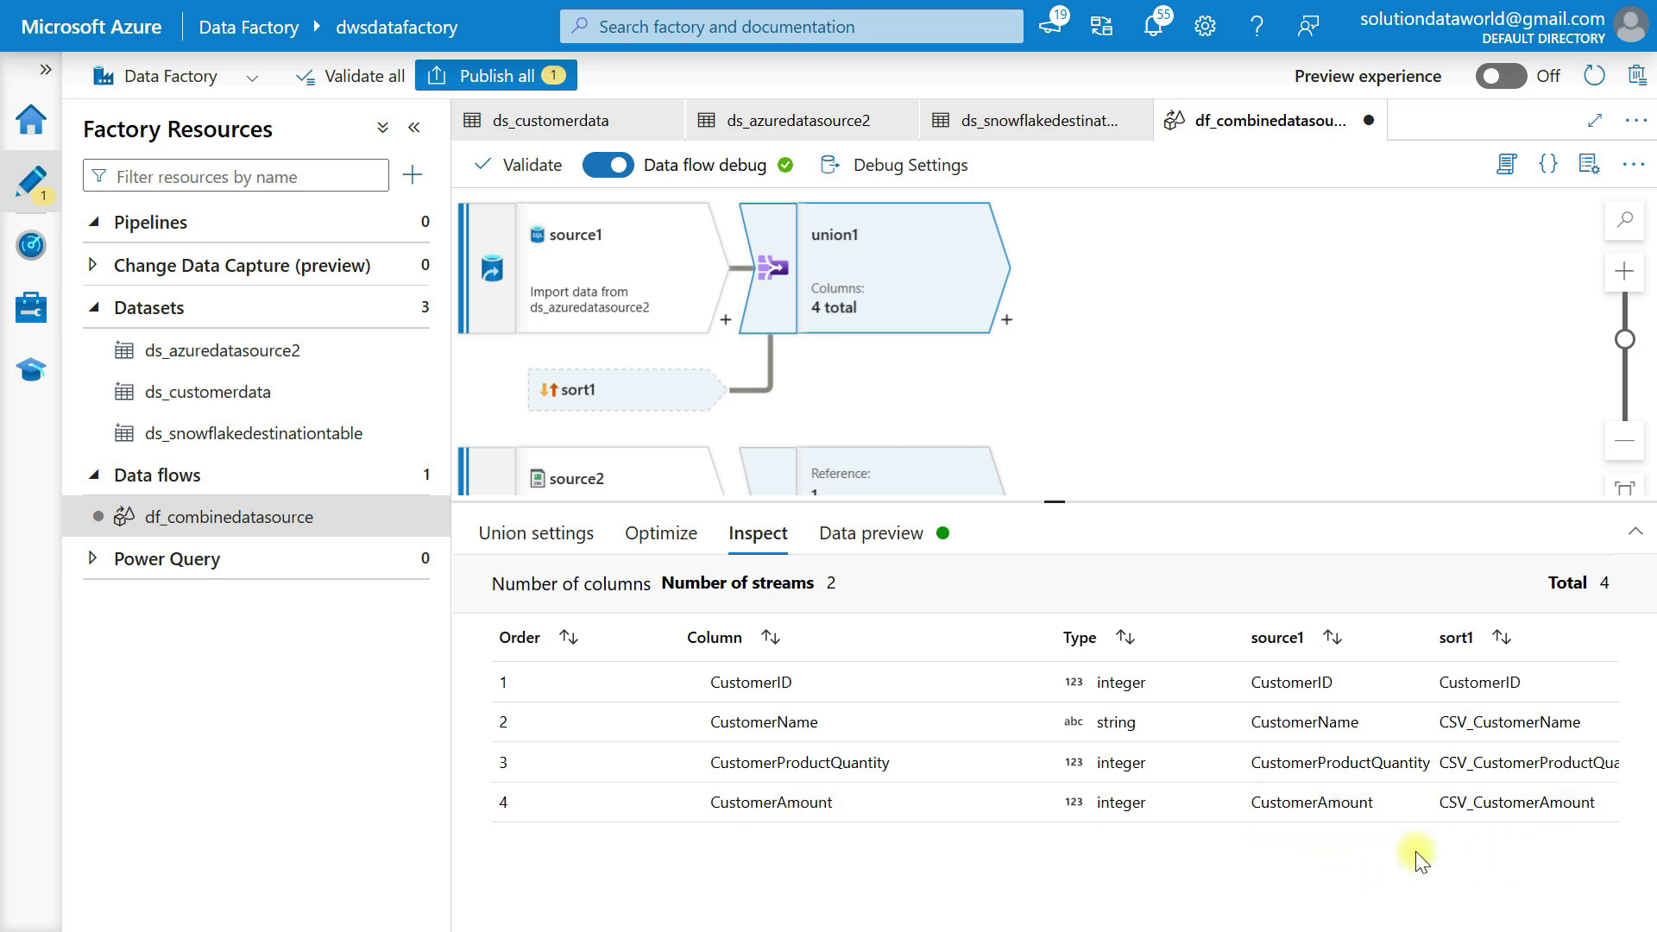
click(879, 543)
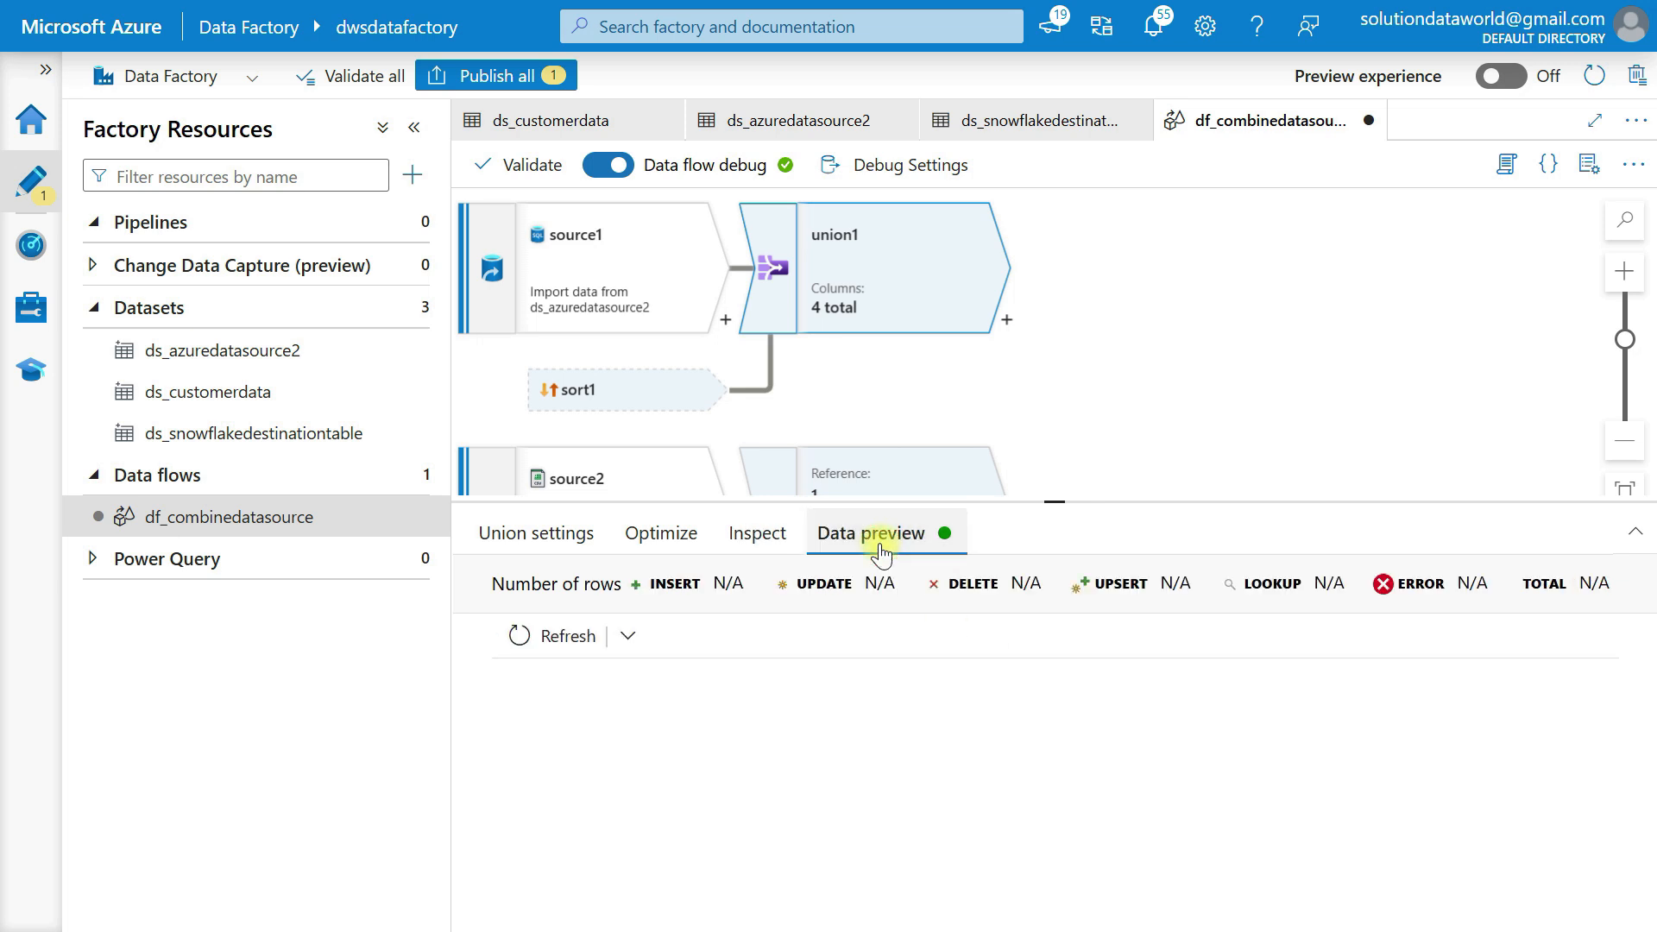
click(557, 641)
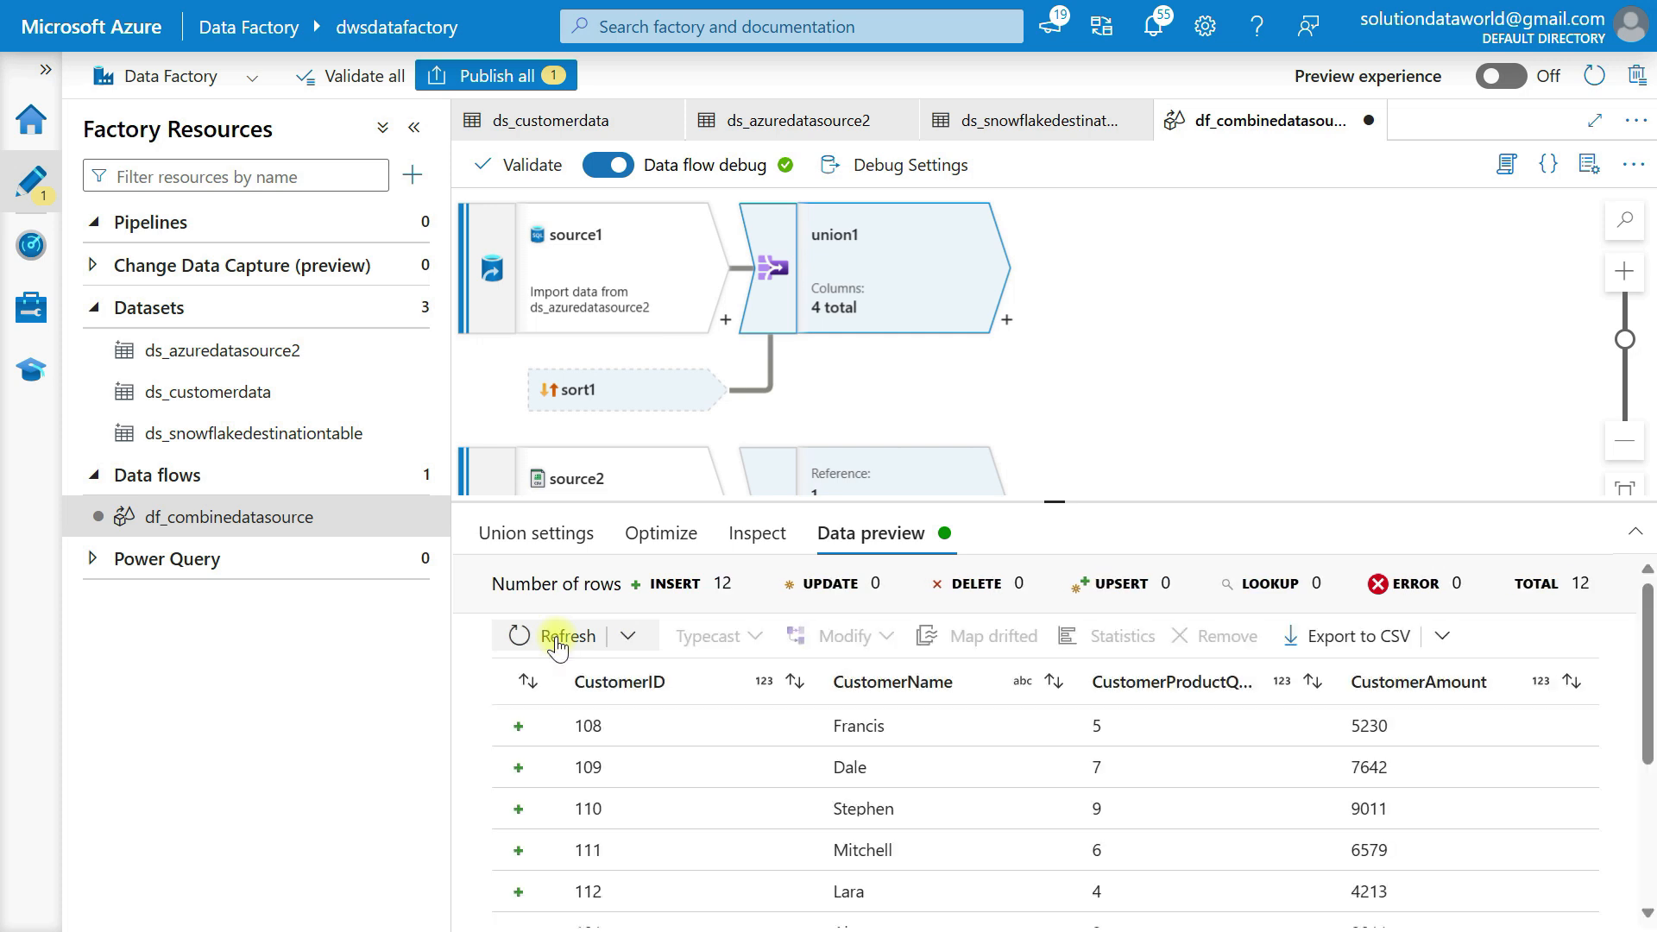
scroll(901, 862, down, 3)
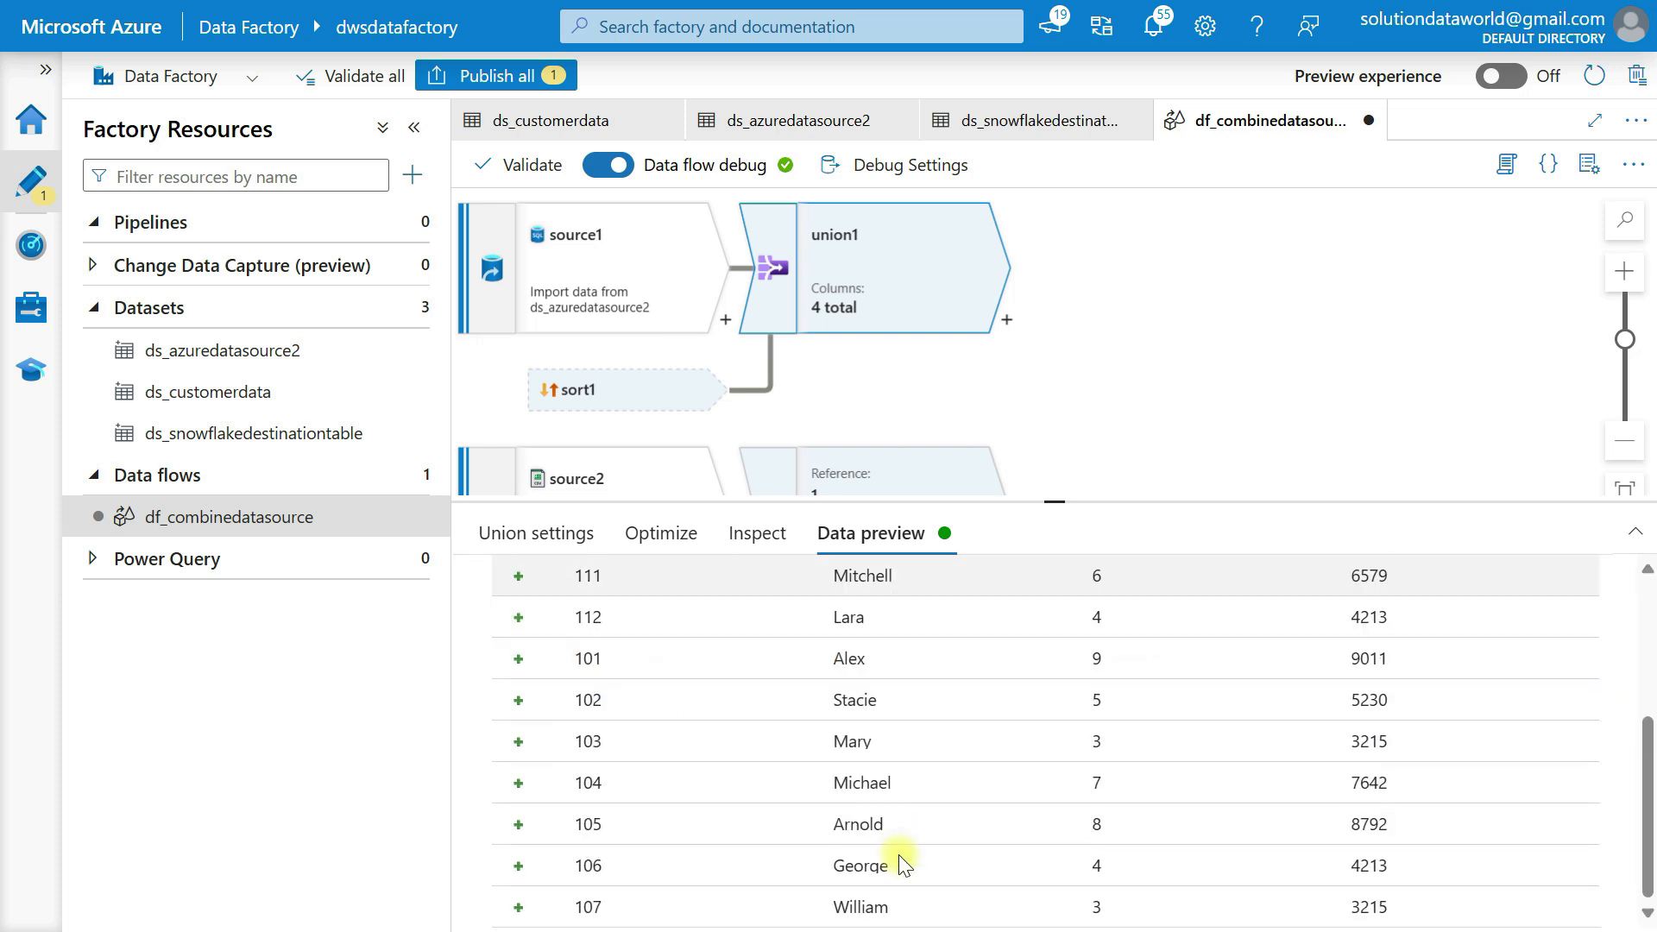
scroll(675, 702, up, 3)
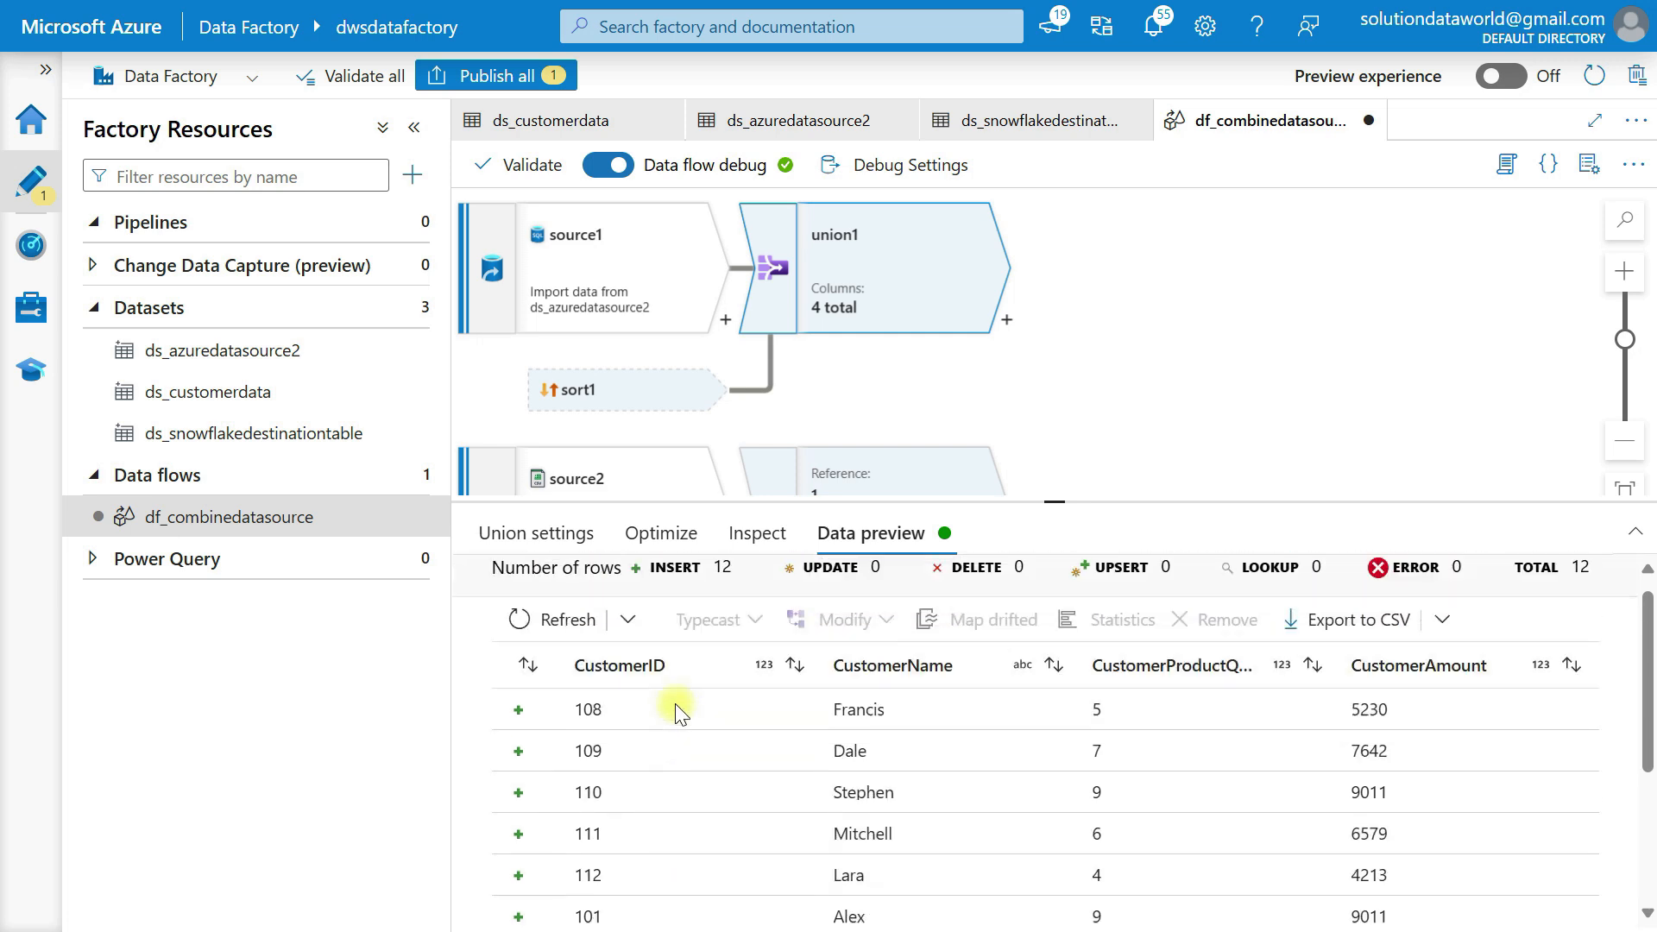
scroll(675, 709, down, 3)
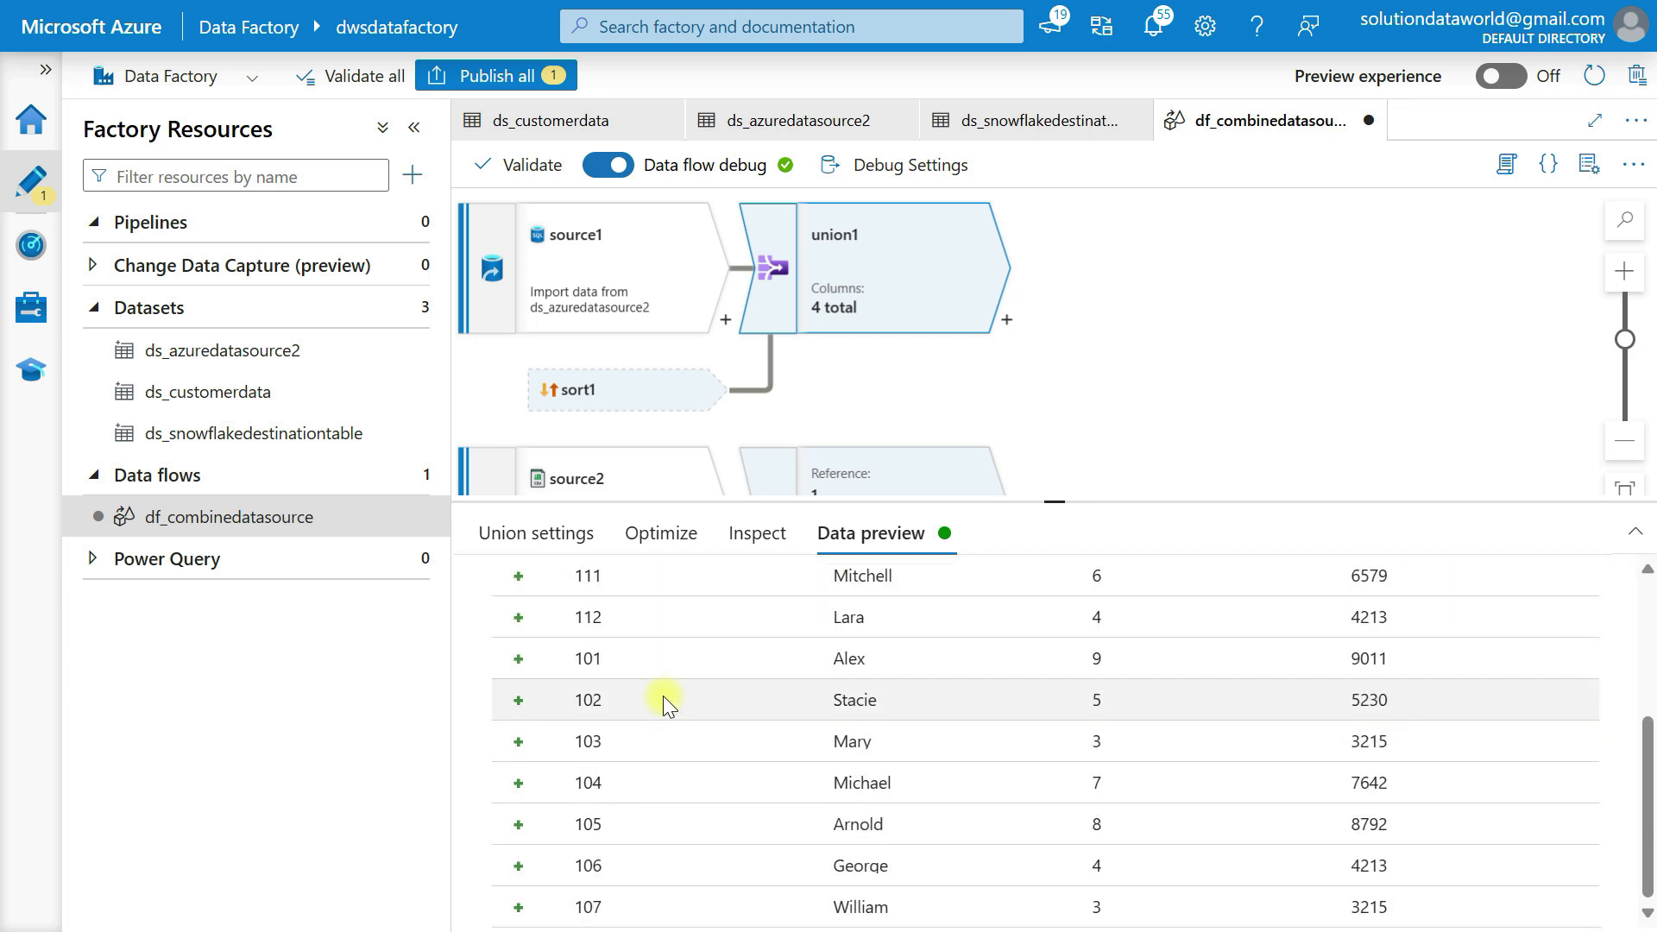
scroll(629, 816, up, 1)
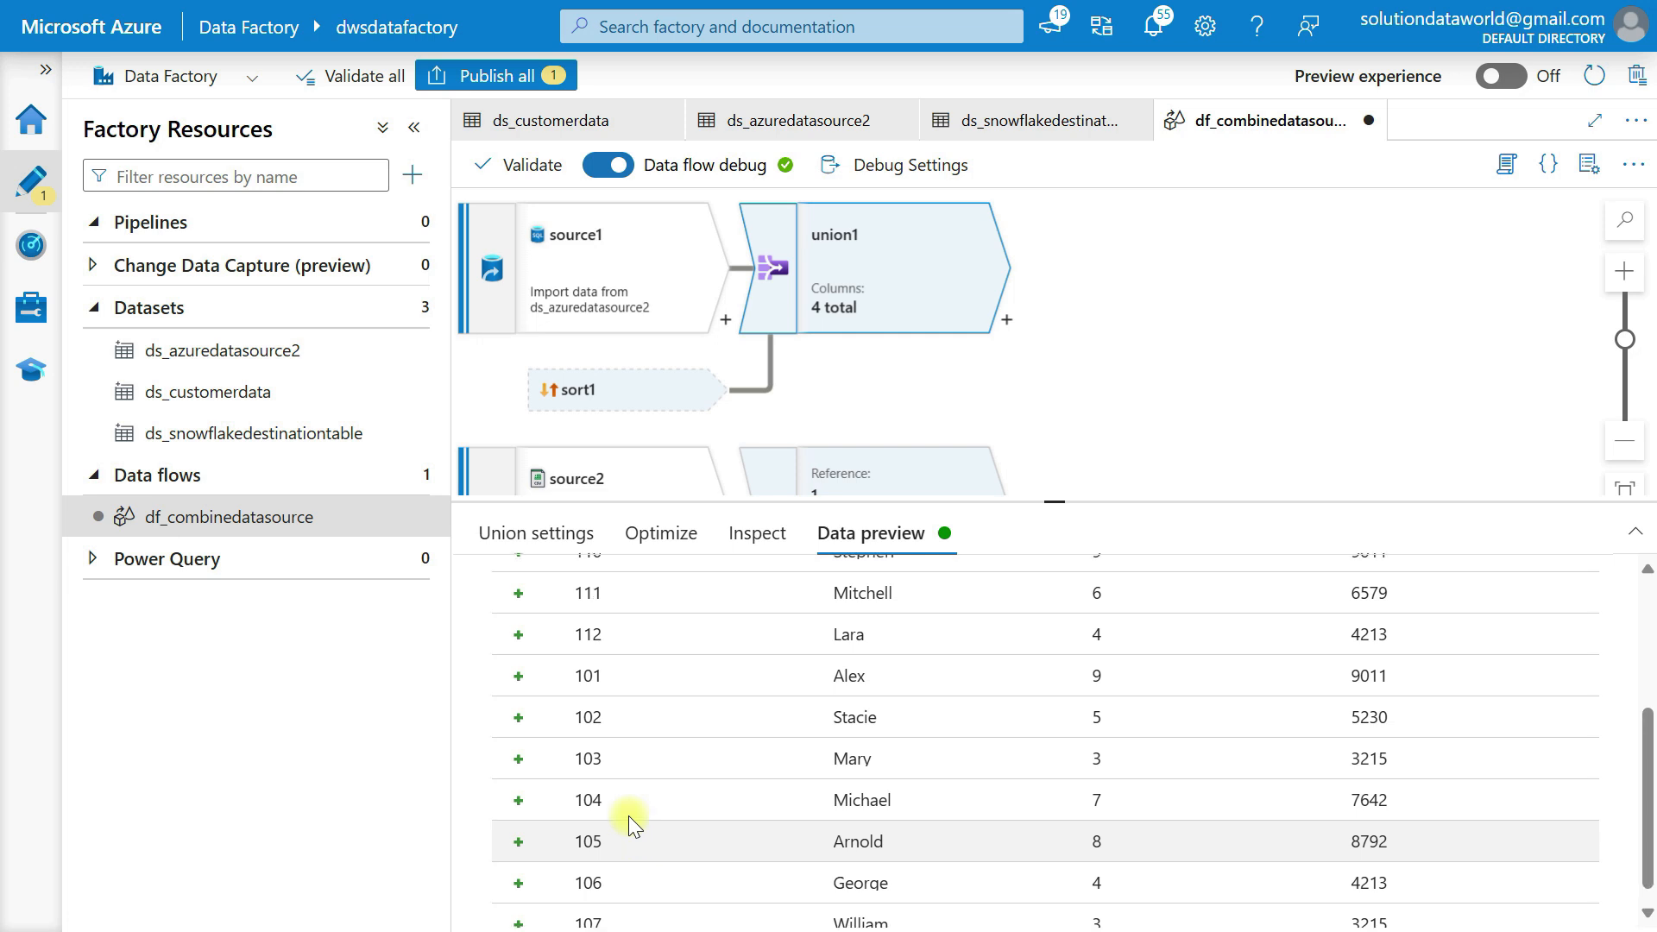
scroll(629, 815, up, 3)
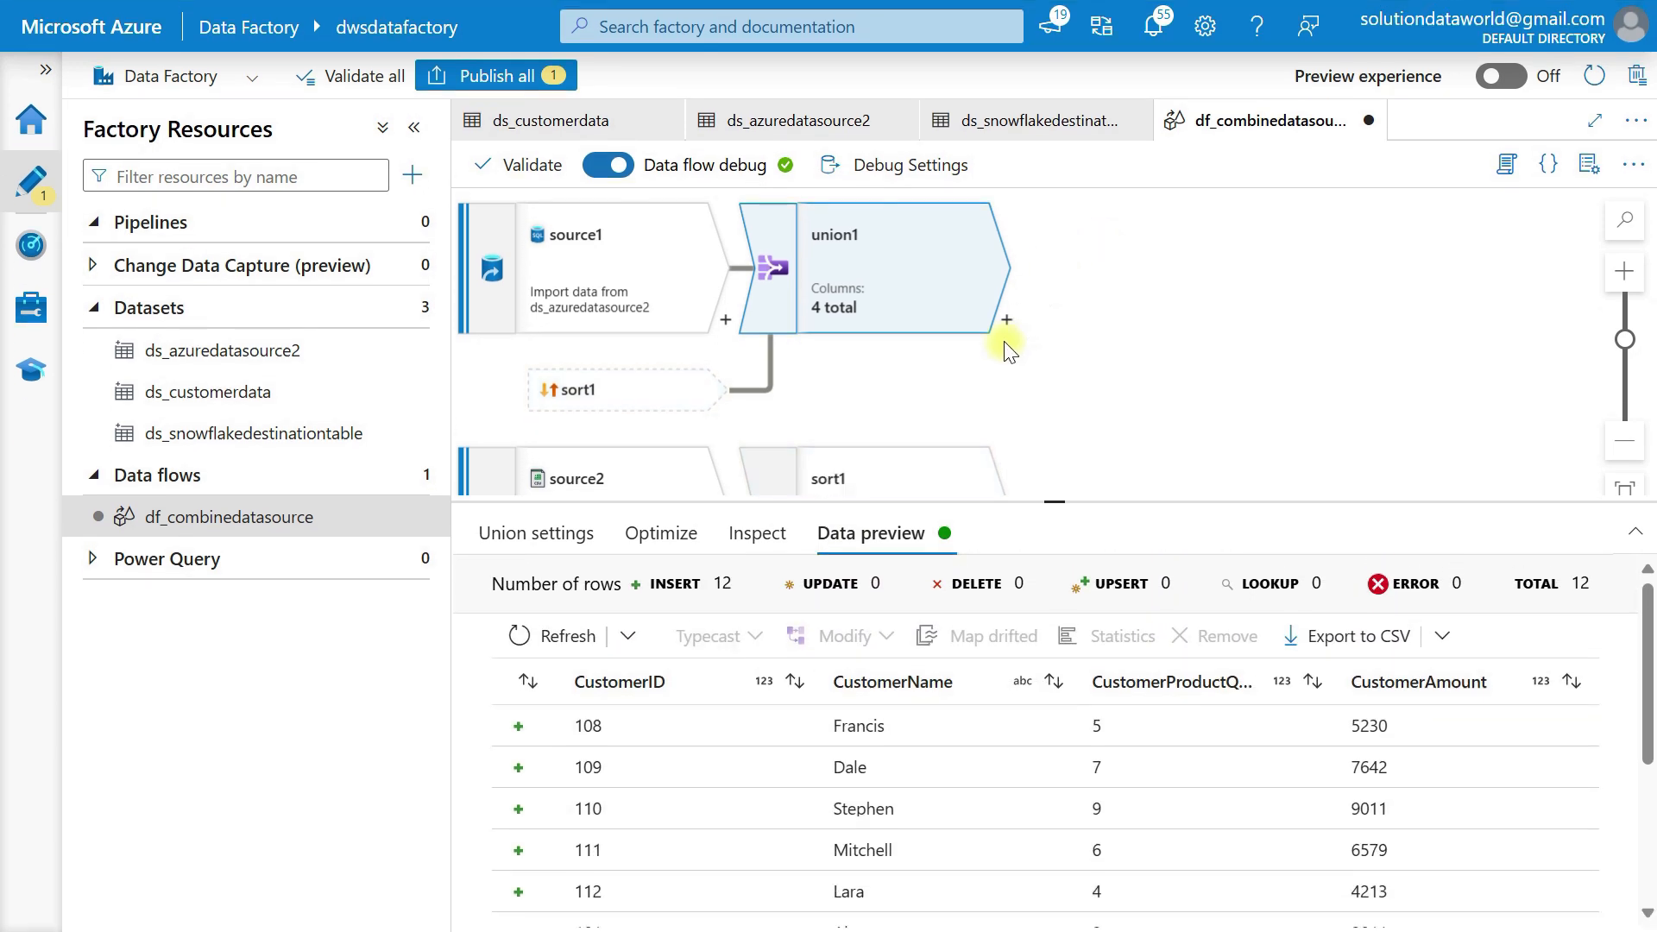
Bring up the transformation list after union1 and scroll down to the Destination section
click(1007, 320)
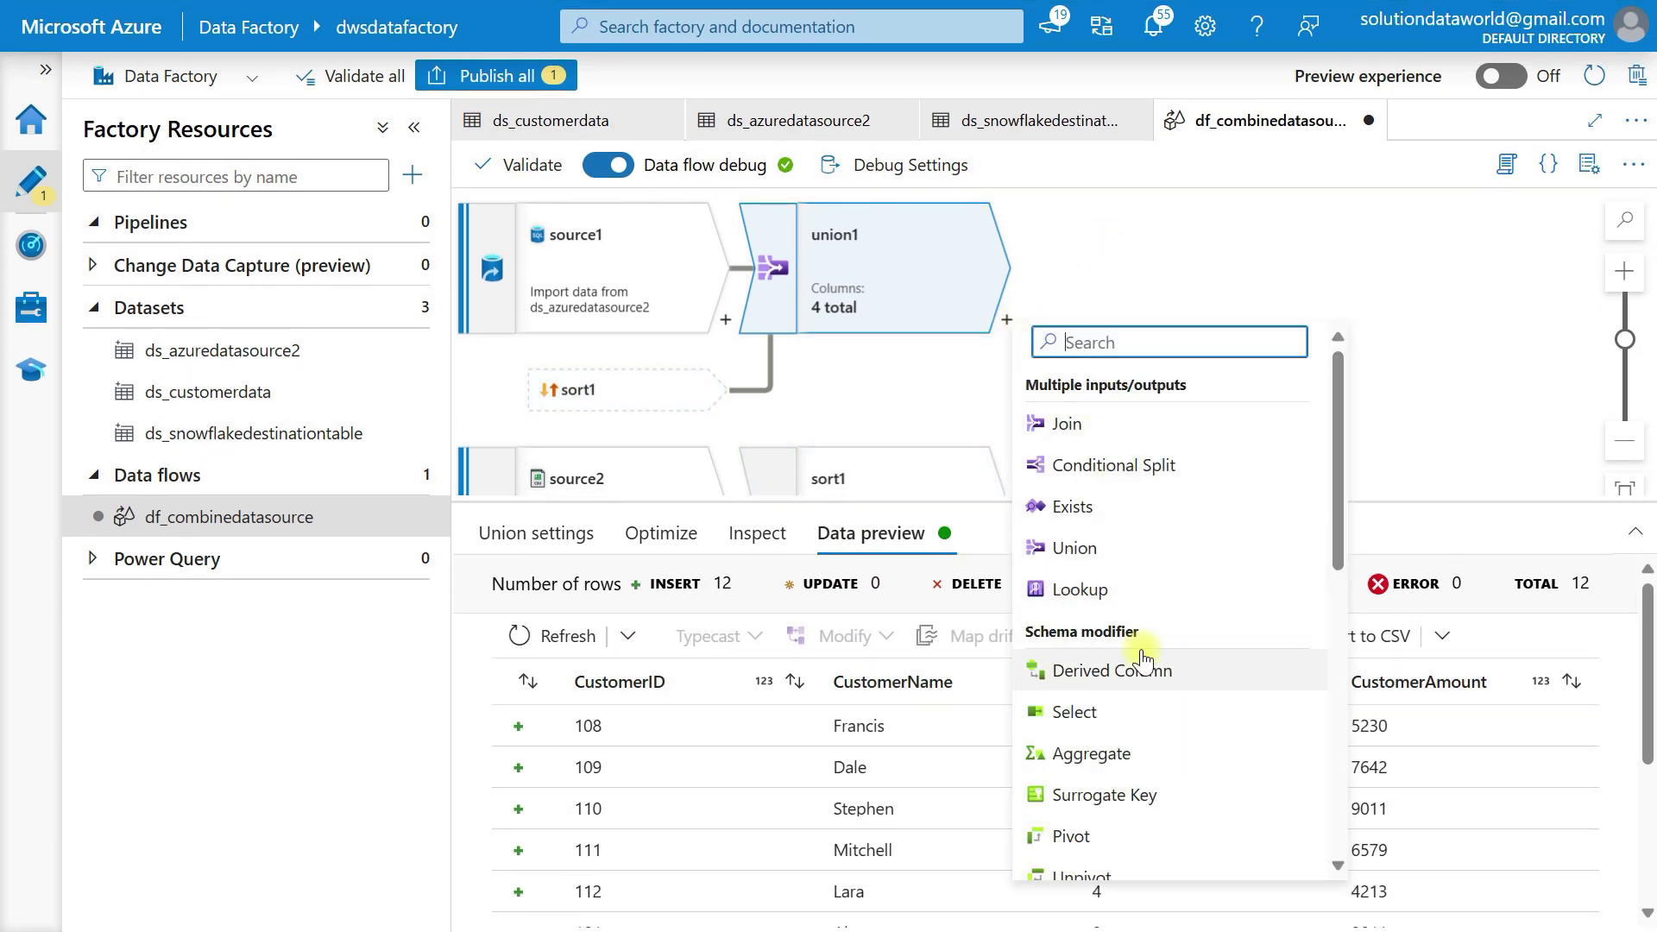
scroll(1144, 660, down, 7)
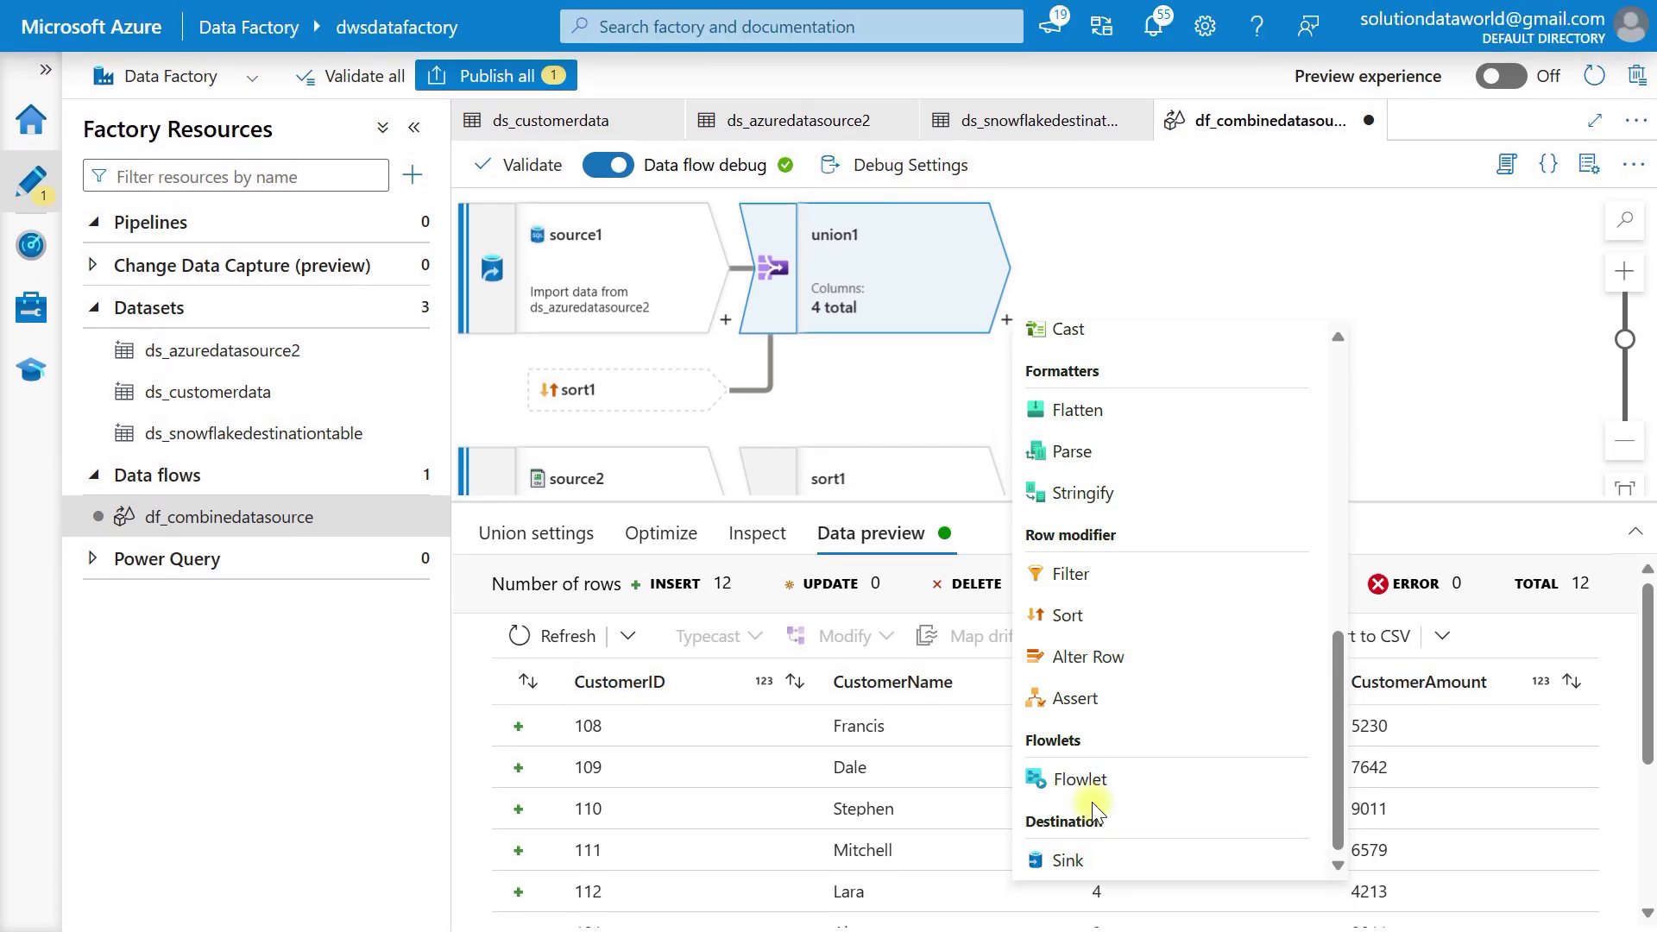
click(920, 389)
scroll(863, 379, down, 1)
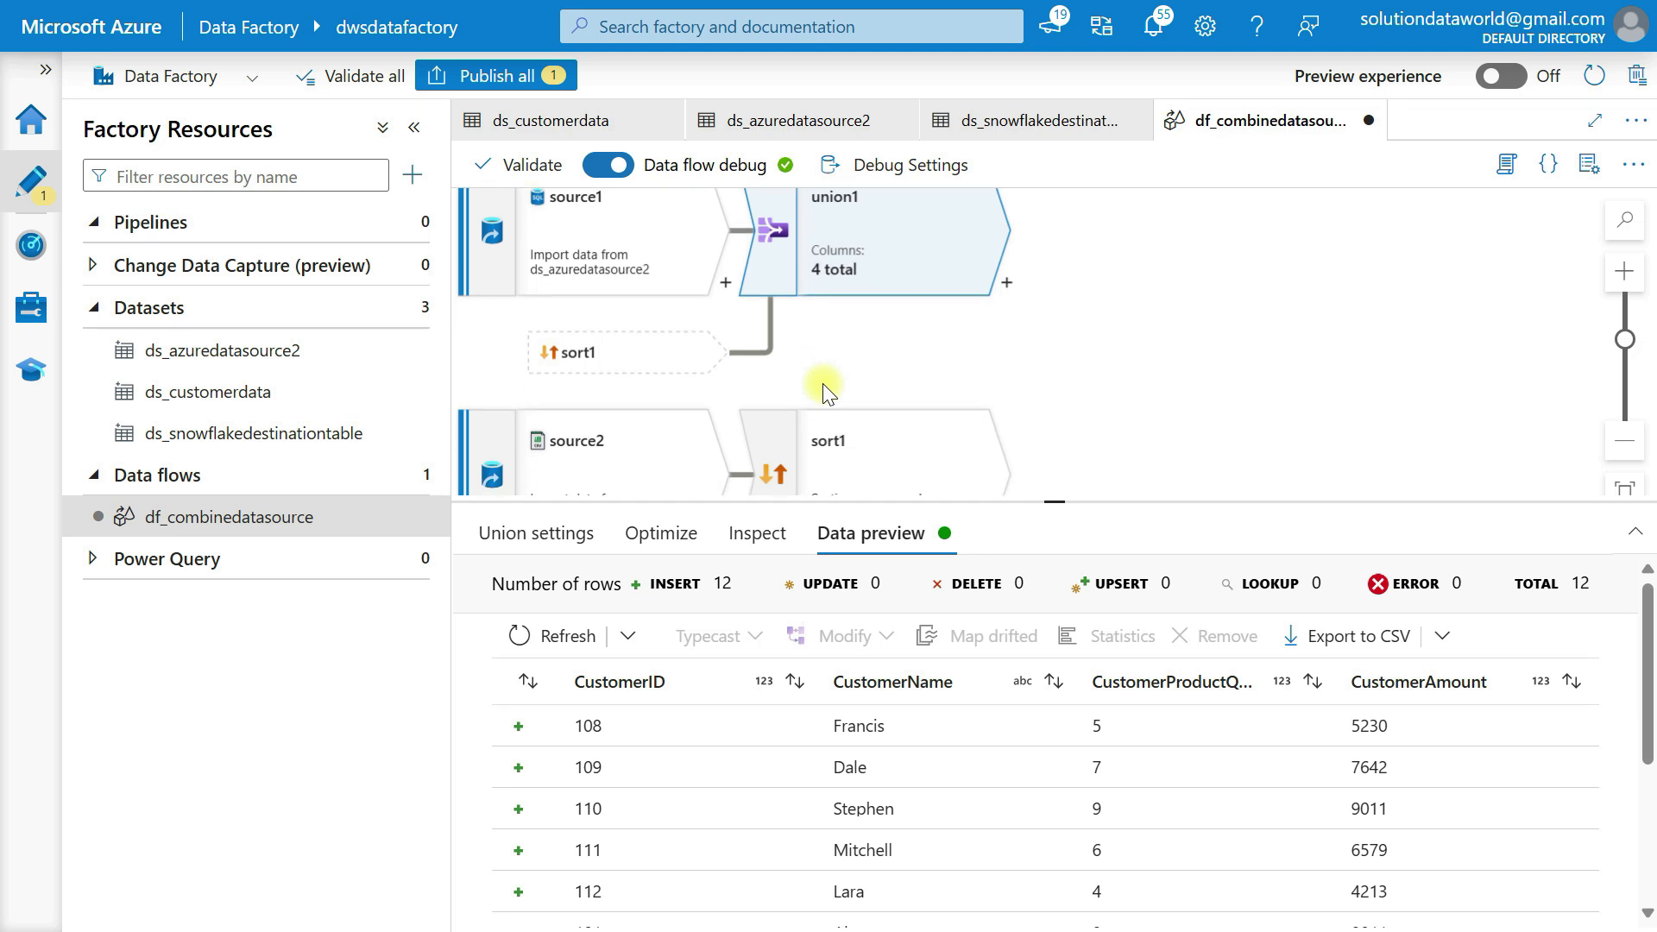
scroll(940, 367, up, 2)
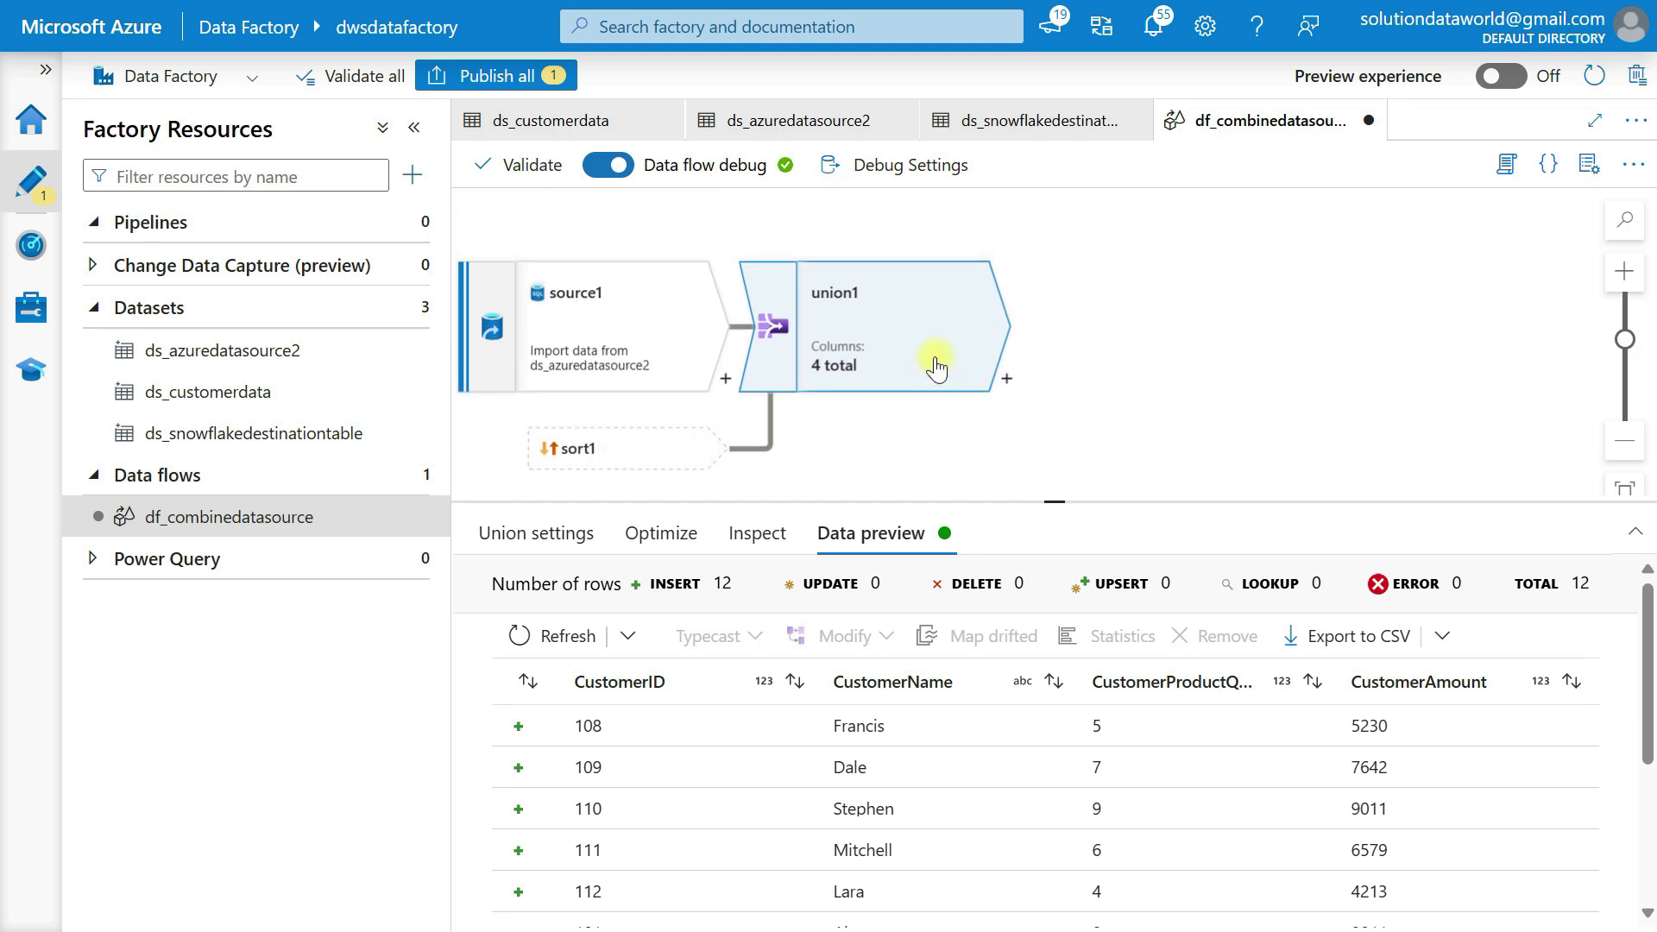
click(1008, 380)
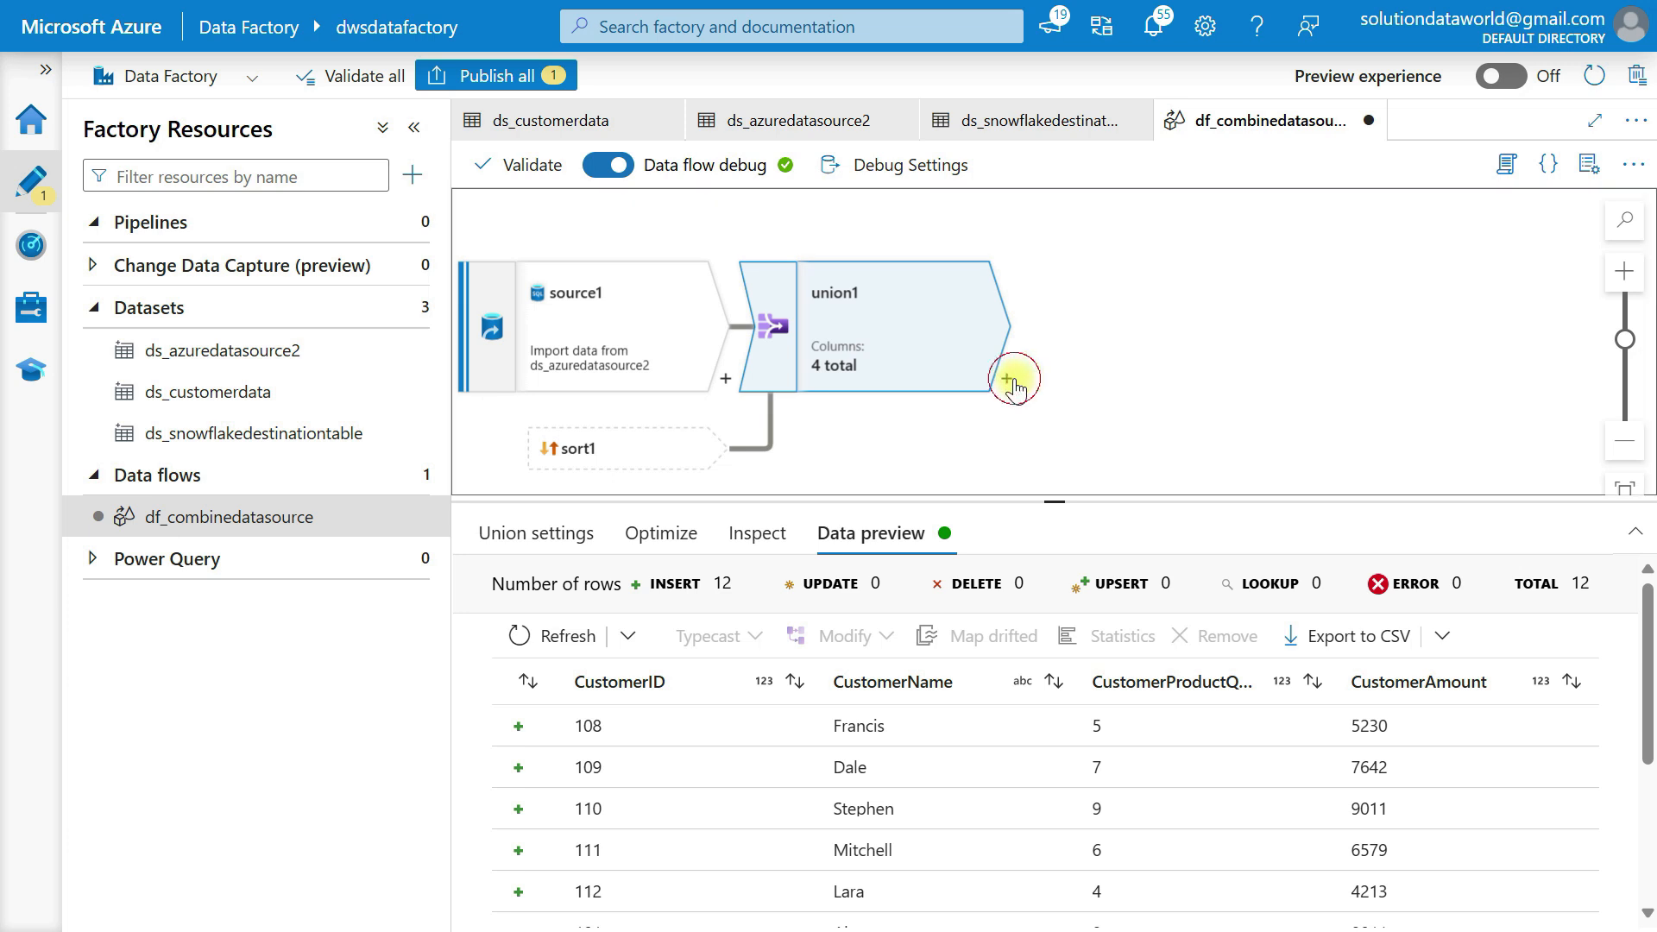
scroll(1133, 639, down, 5)
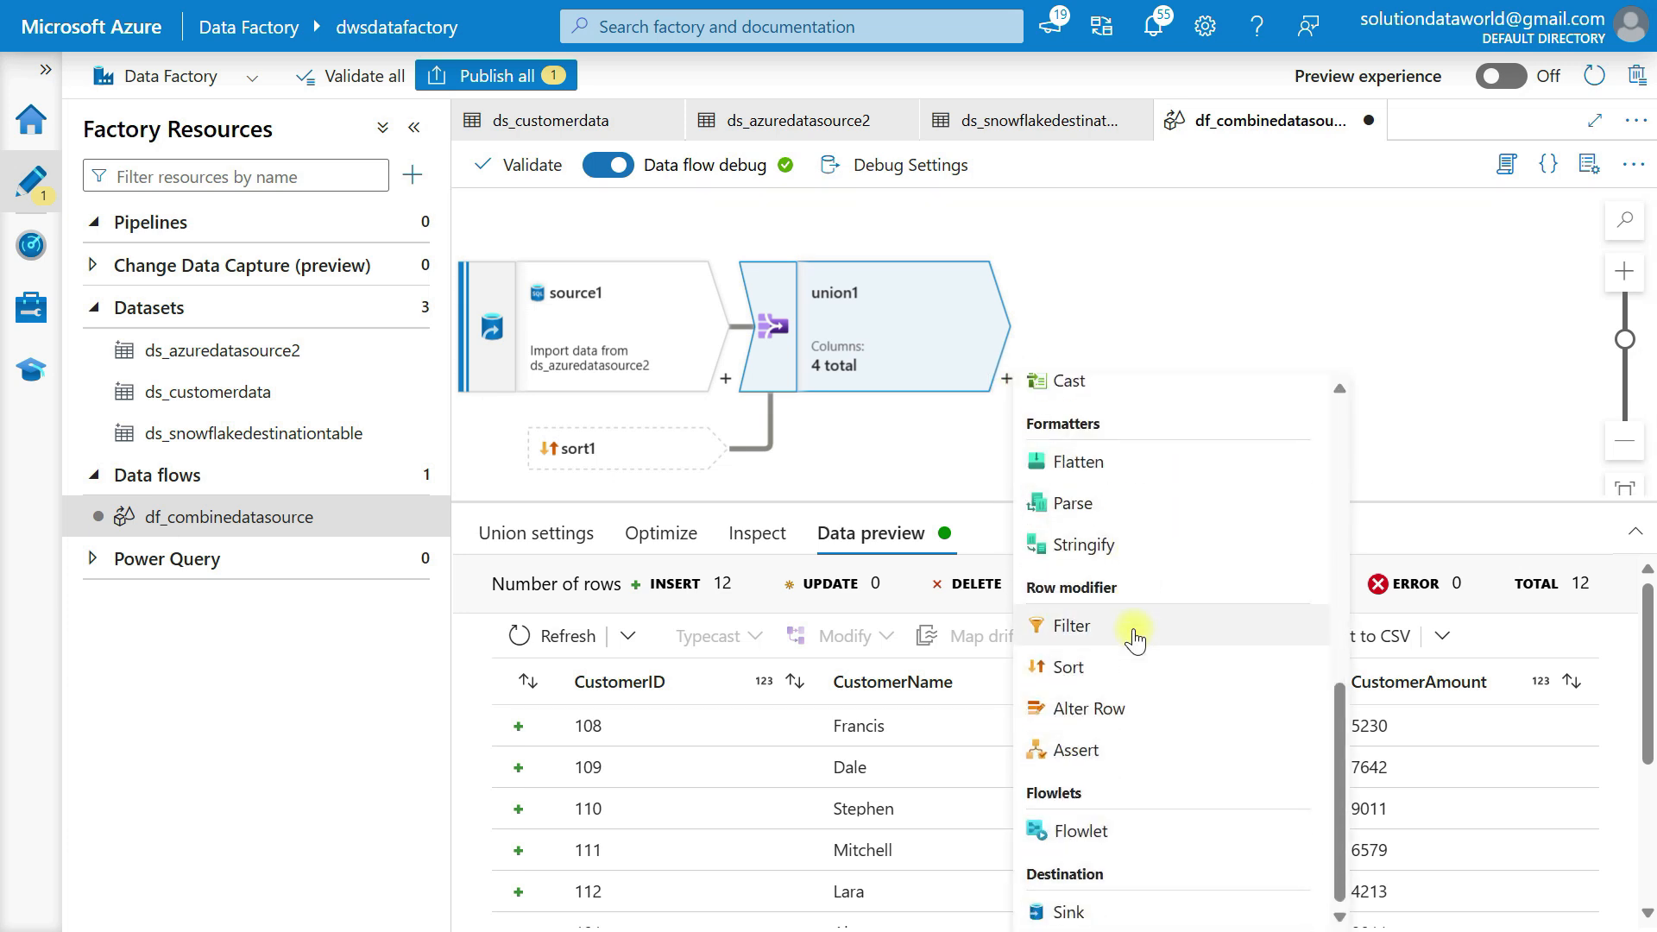
Add a sink after union1 that writes to the ds_snowflakedestinationtable dataset
click(1070, 914)
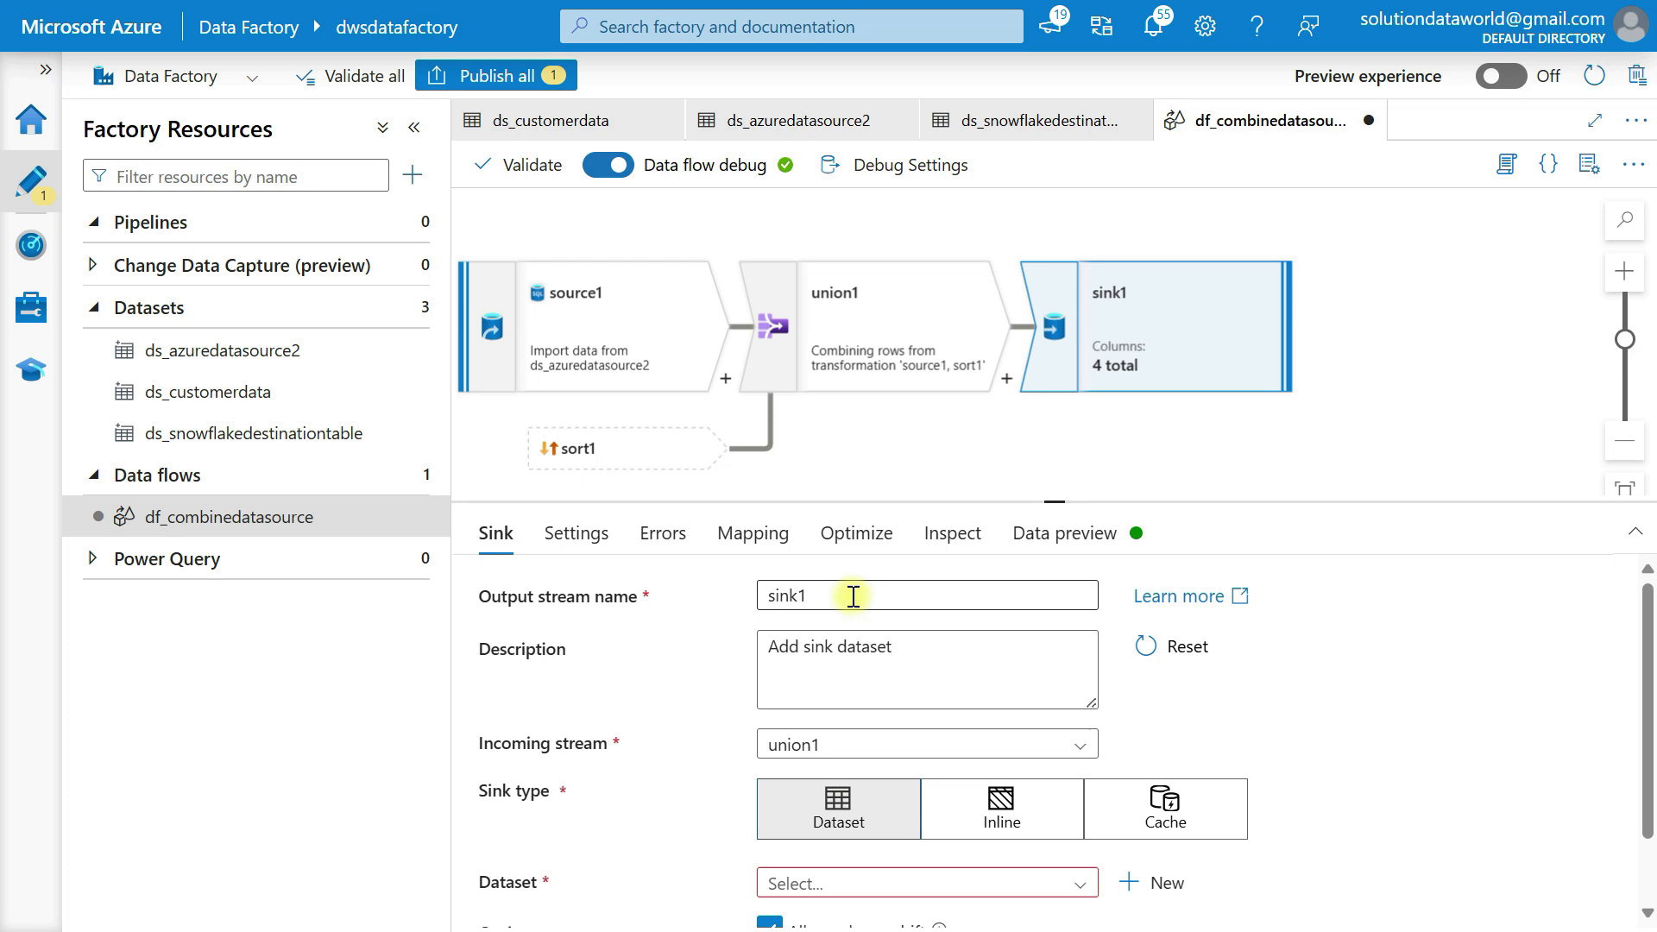
drag(1055, 498, 1059, 441)
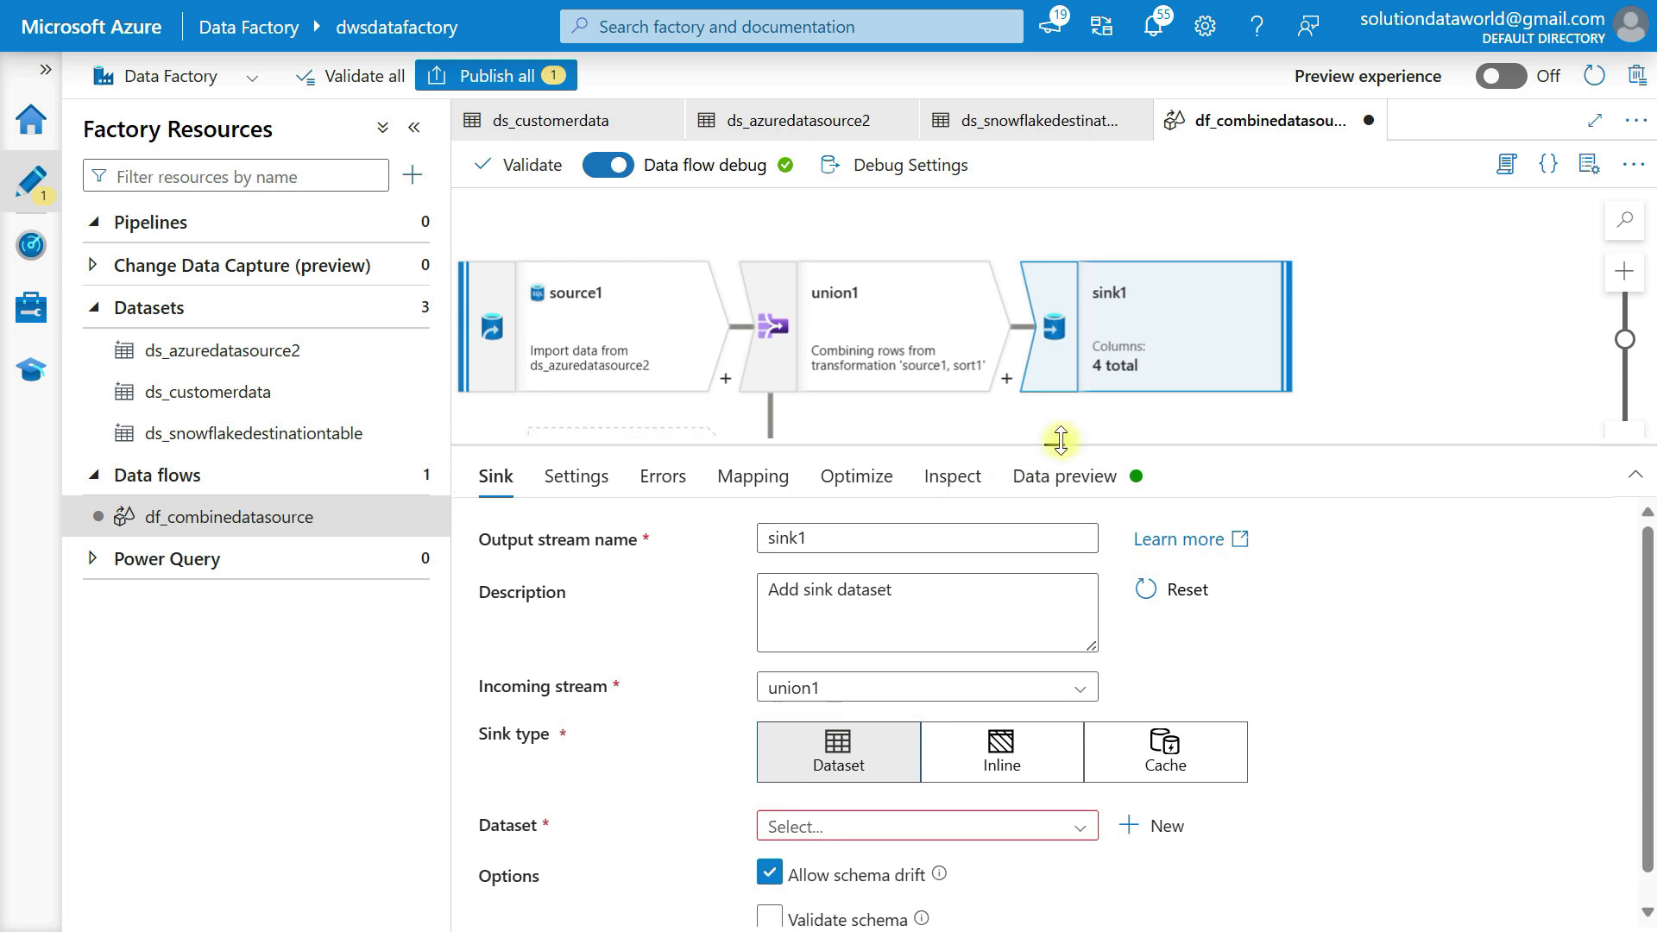
click(826, 541)
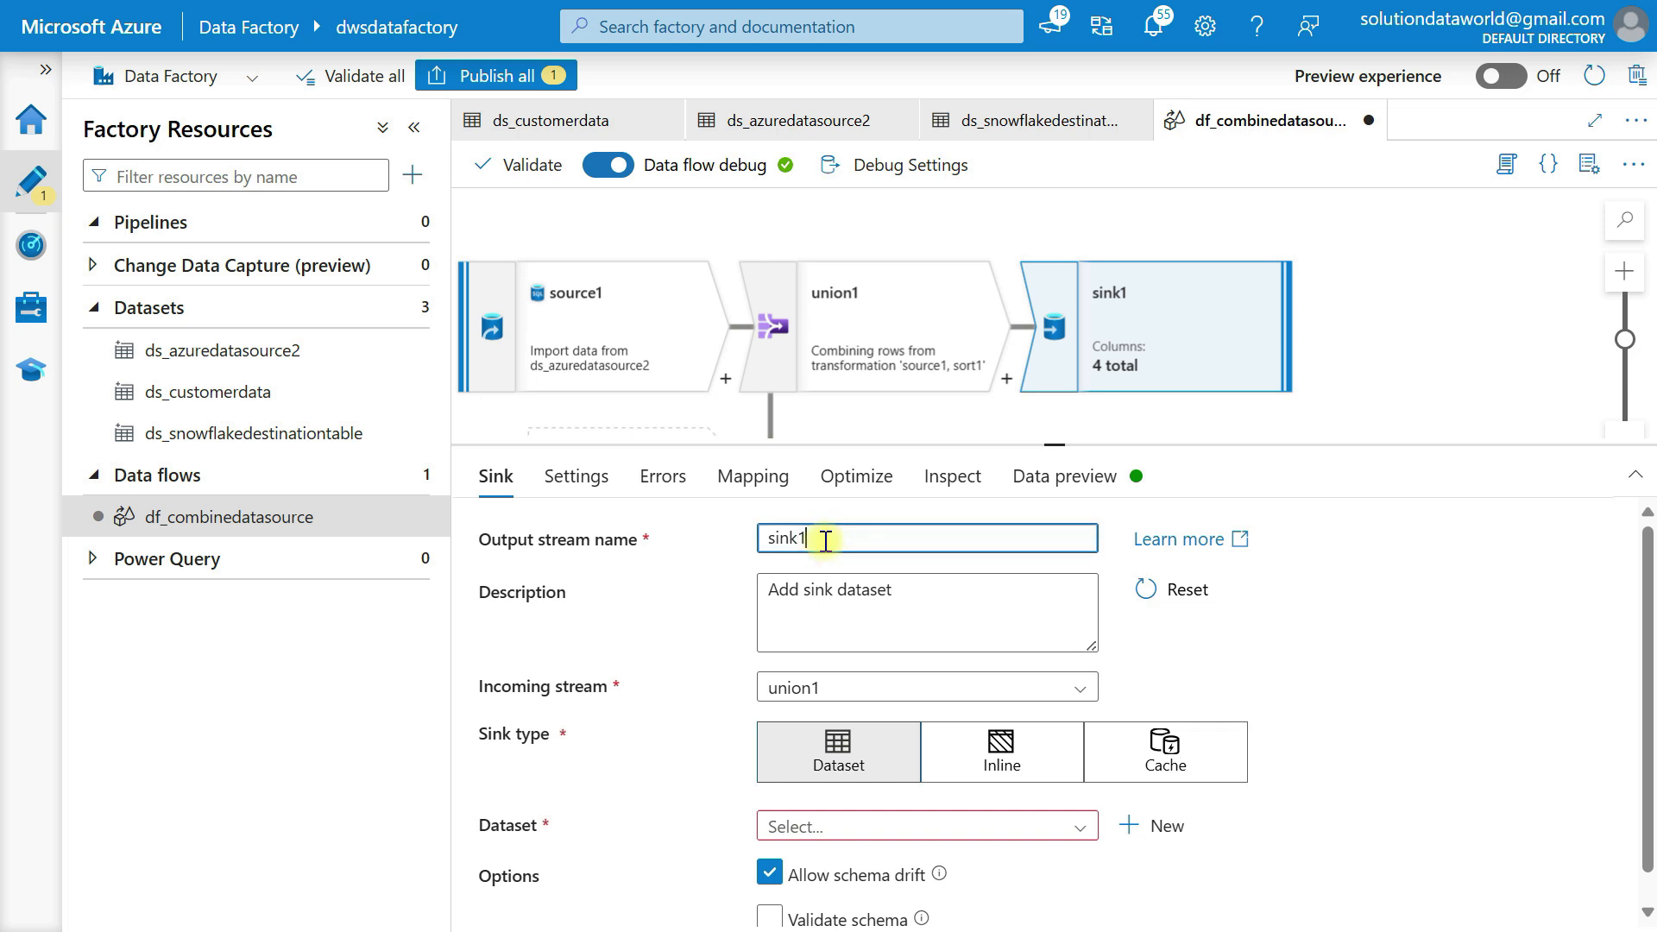
scroll(829, 636, down, 1)
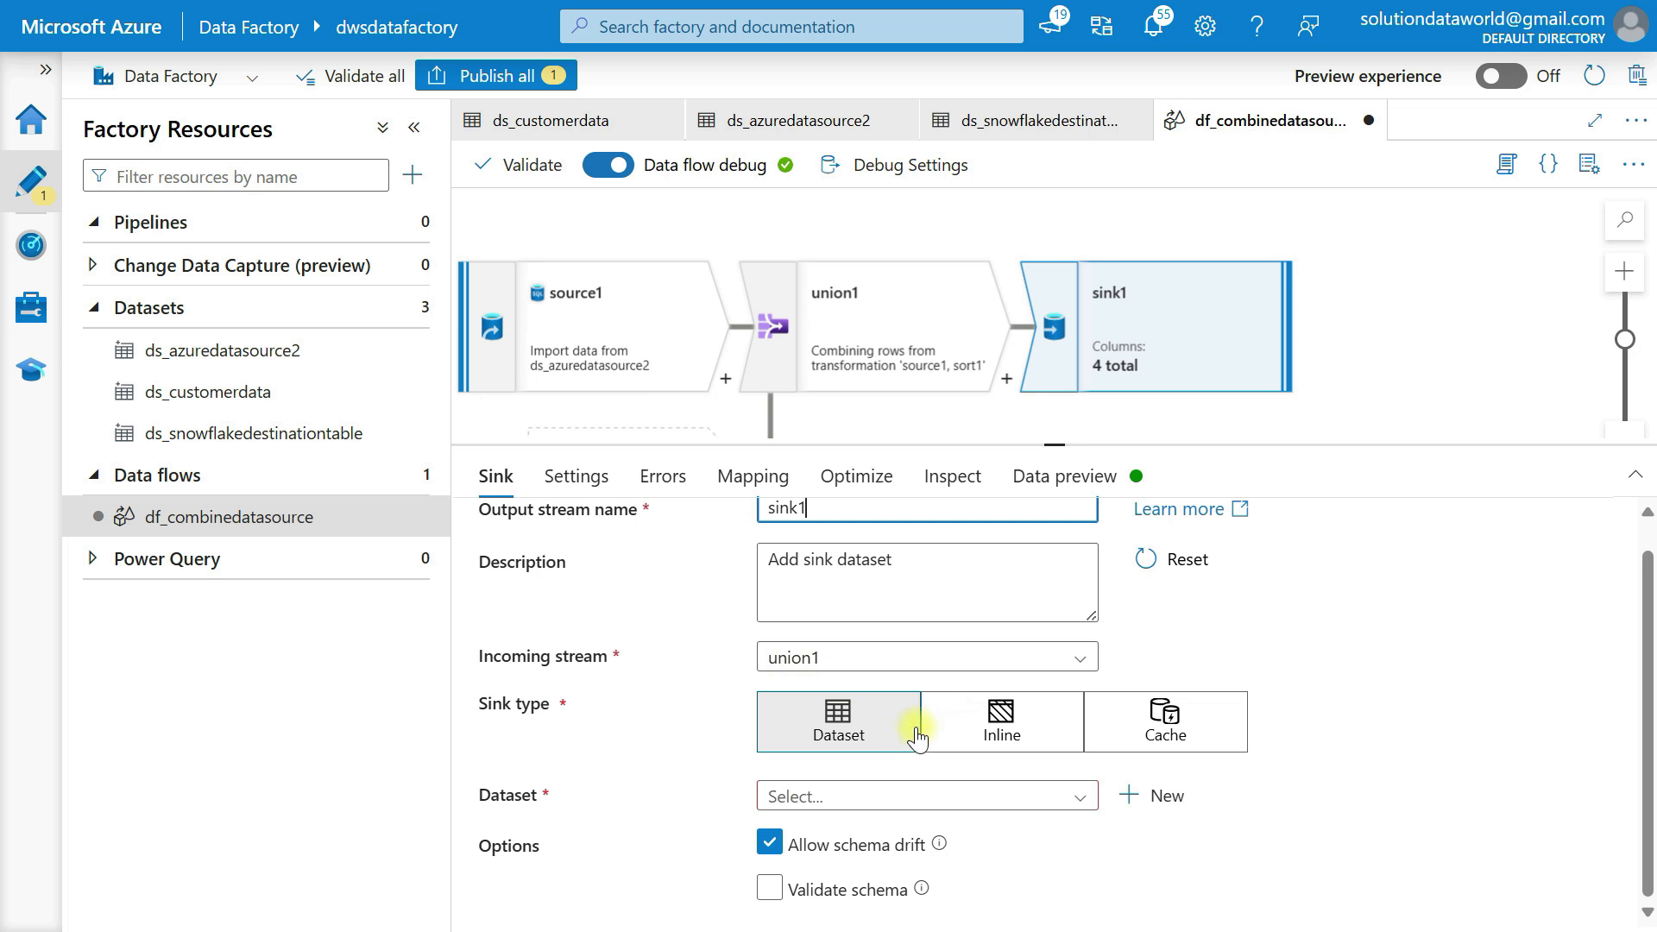
click(851, 796)
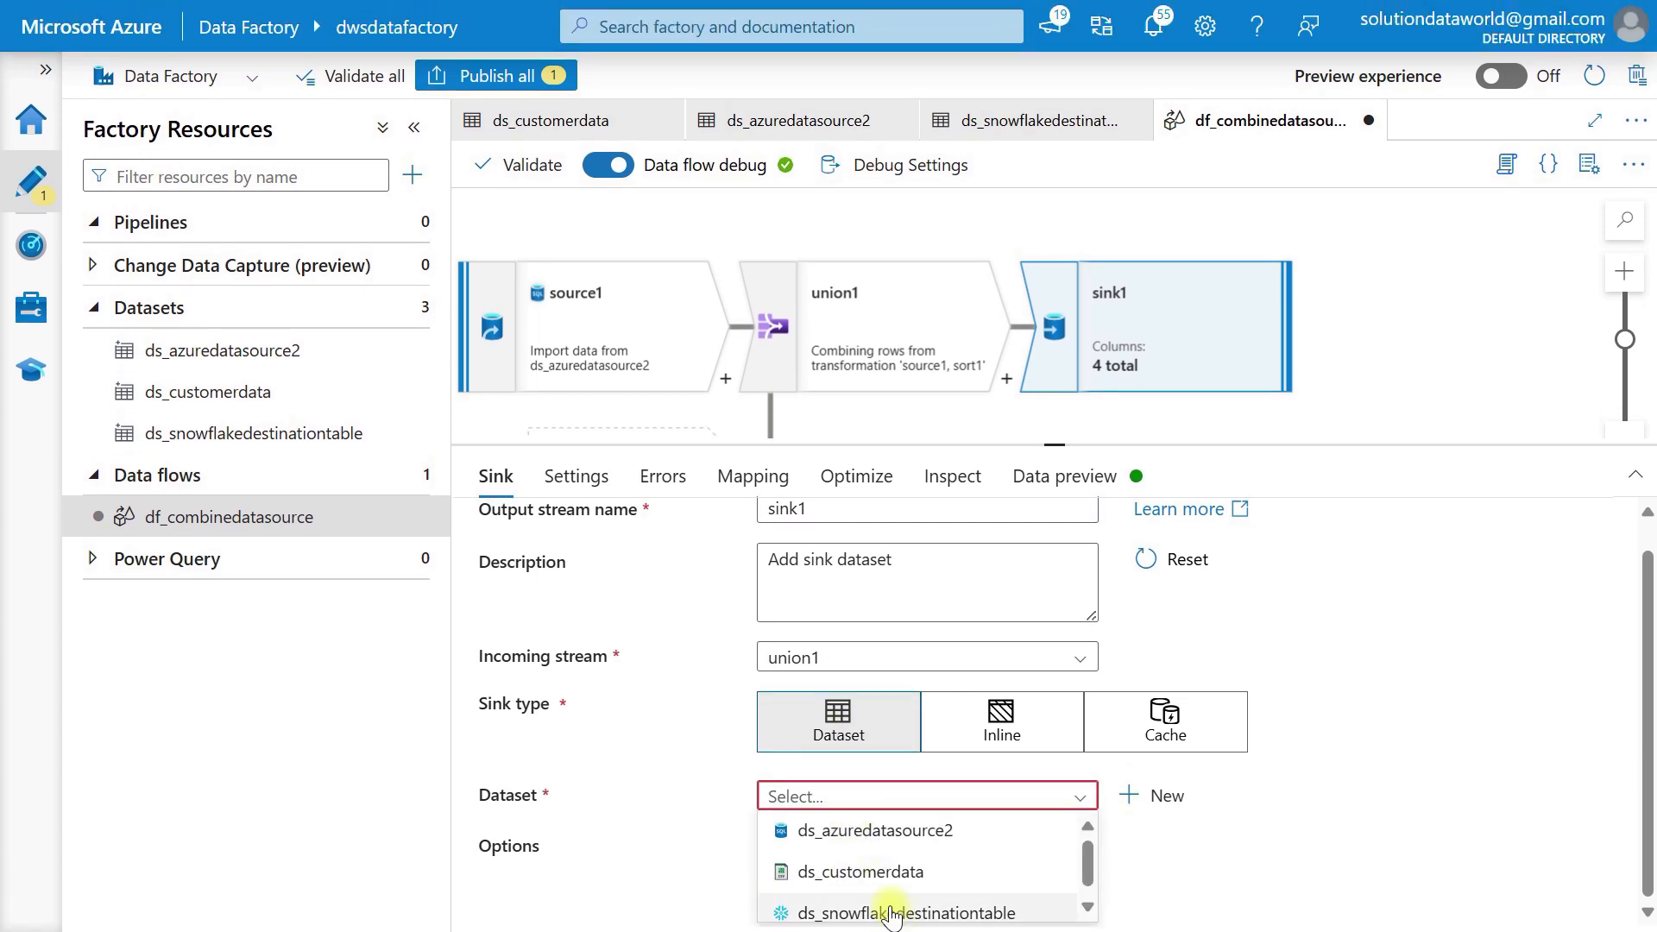
click(890, 911)
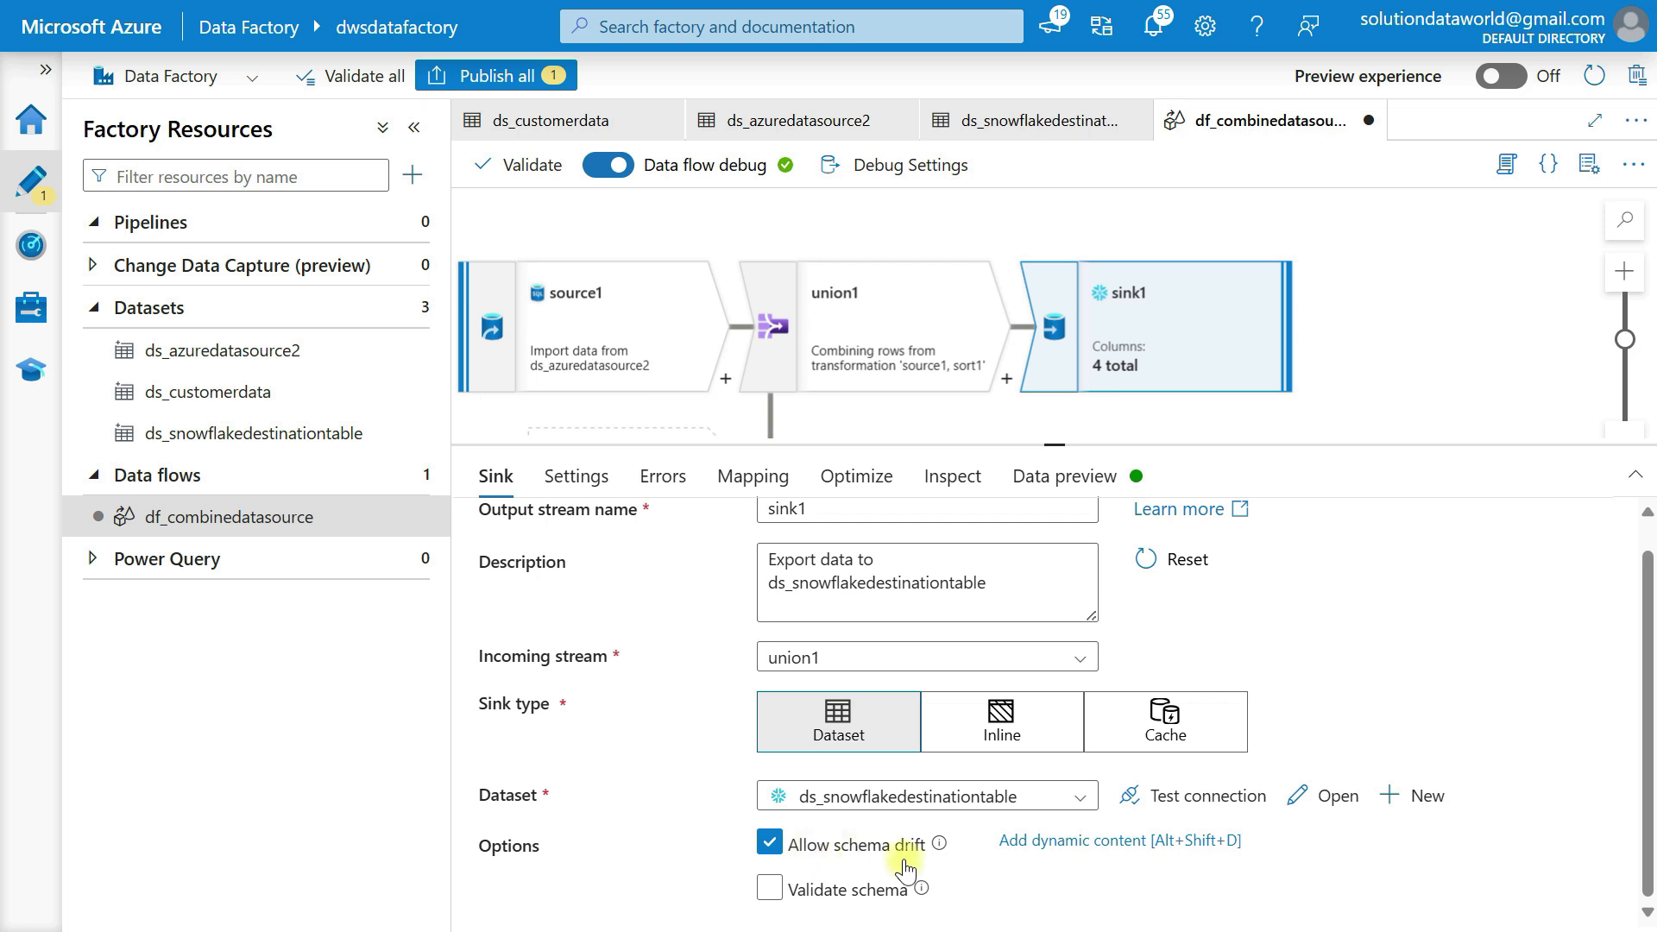
Keep the sink insert-only and stop sending assert failure rows to the sink
click(576, 477)
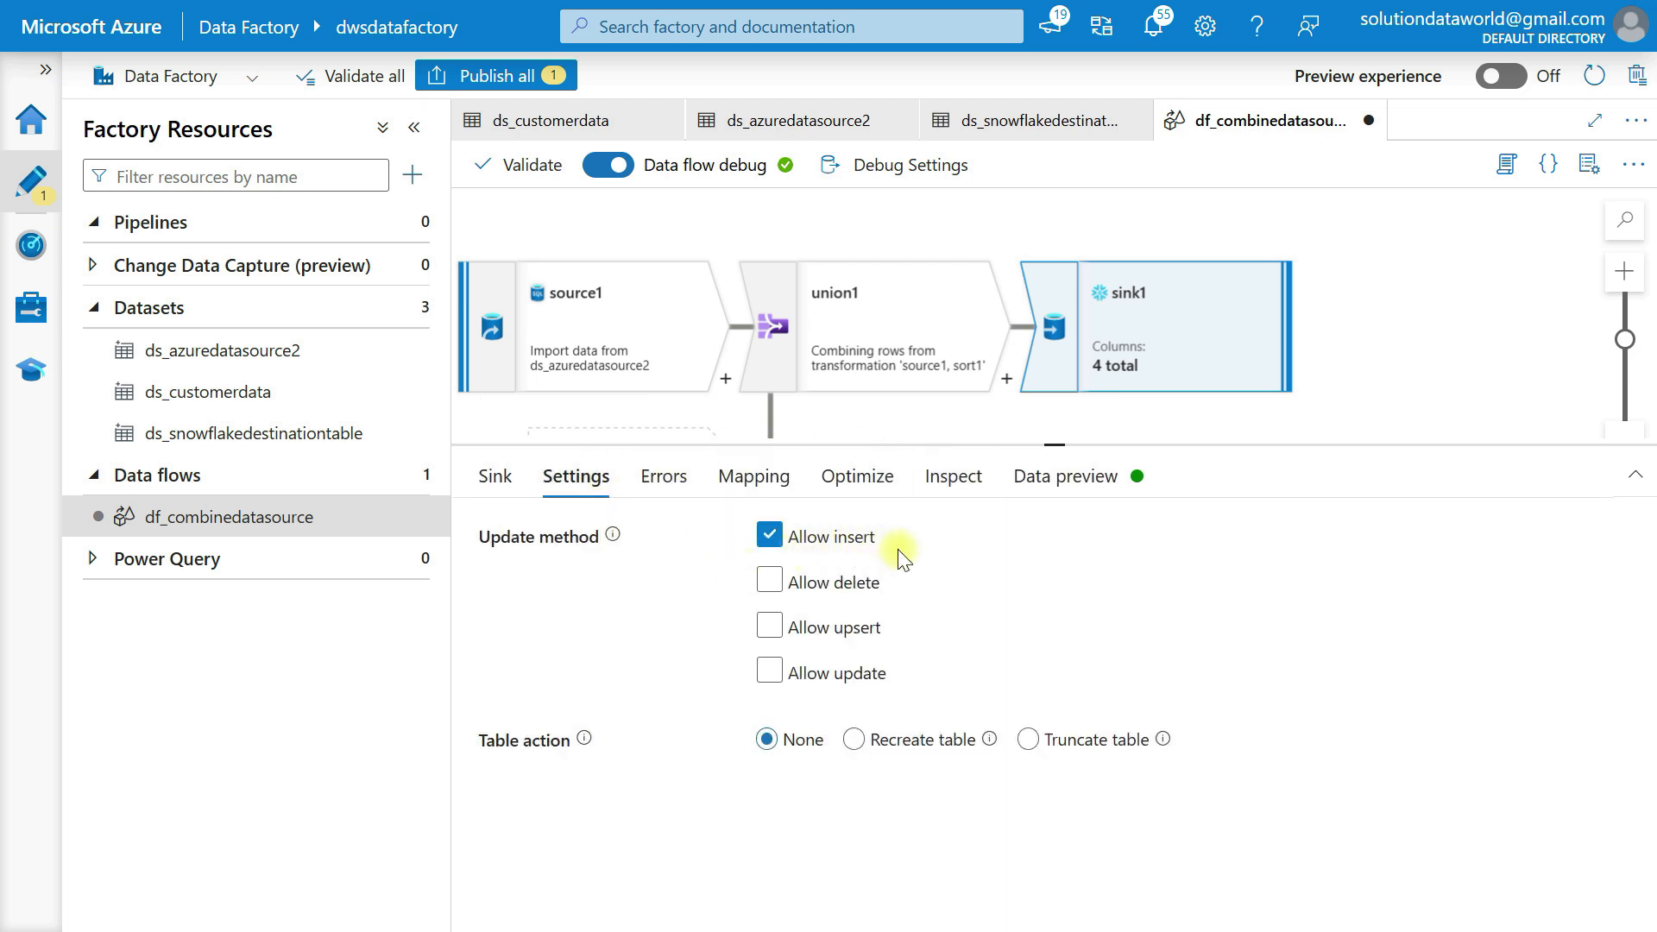
click(807, 628)
click(809, 594)
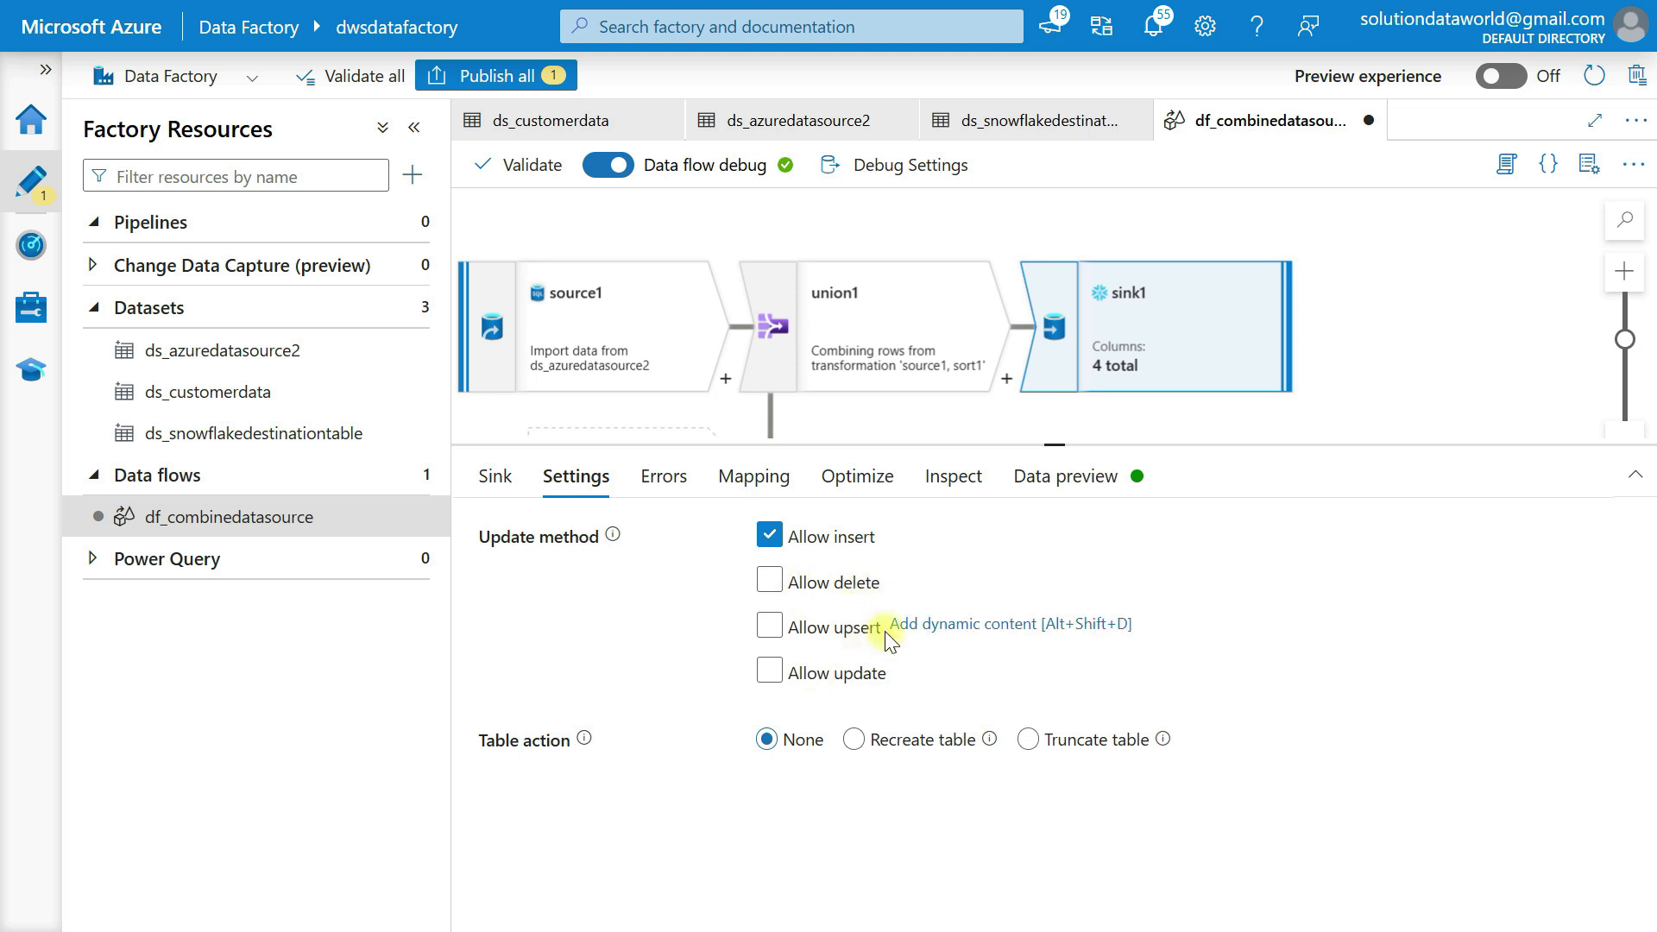
click(858, 643)
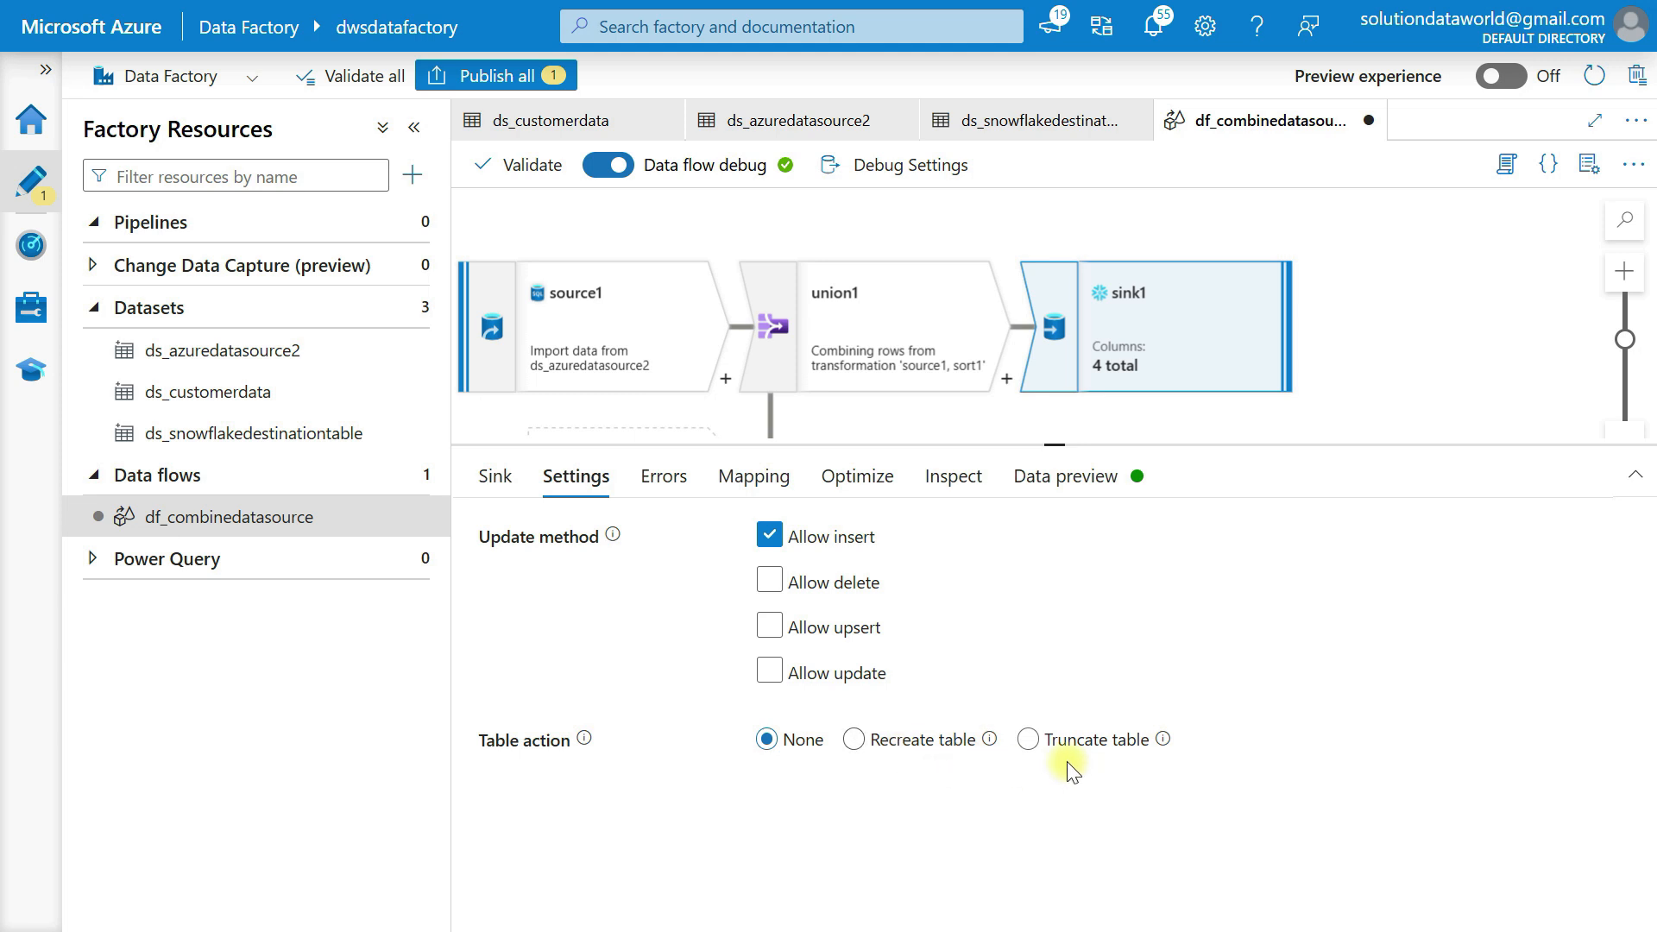
click(665, 466)
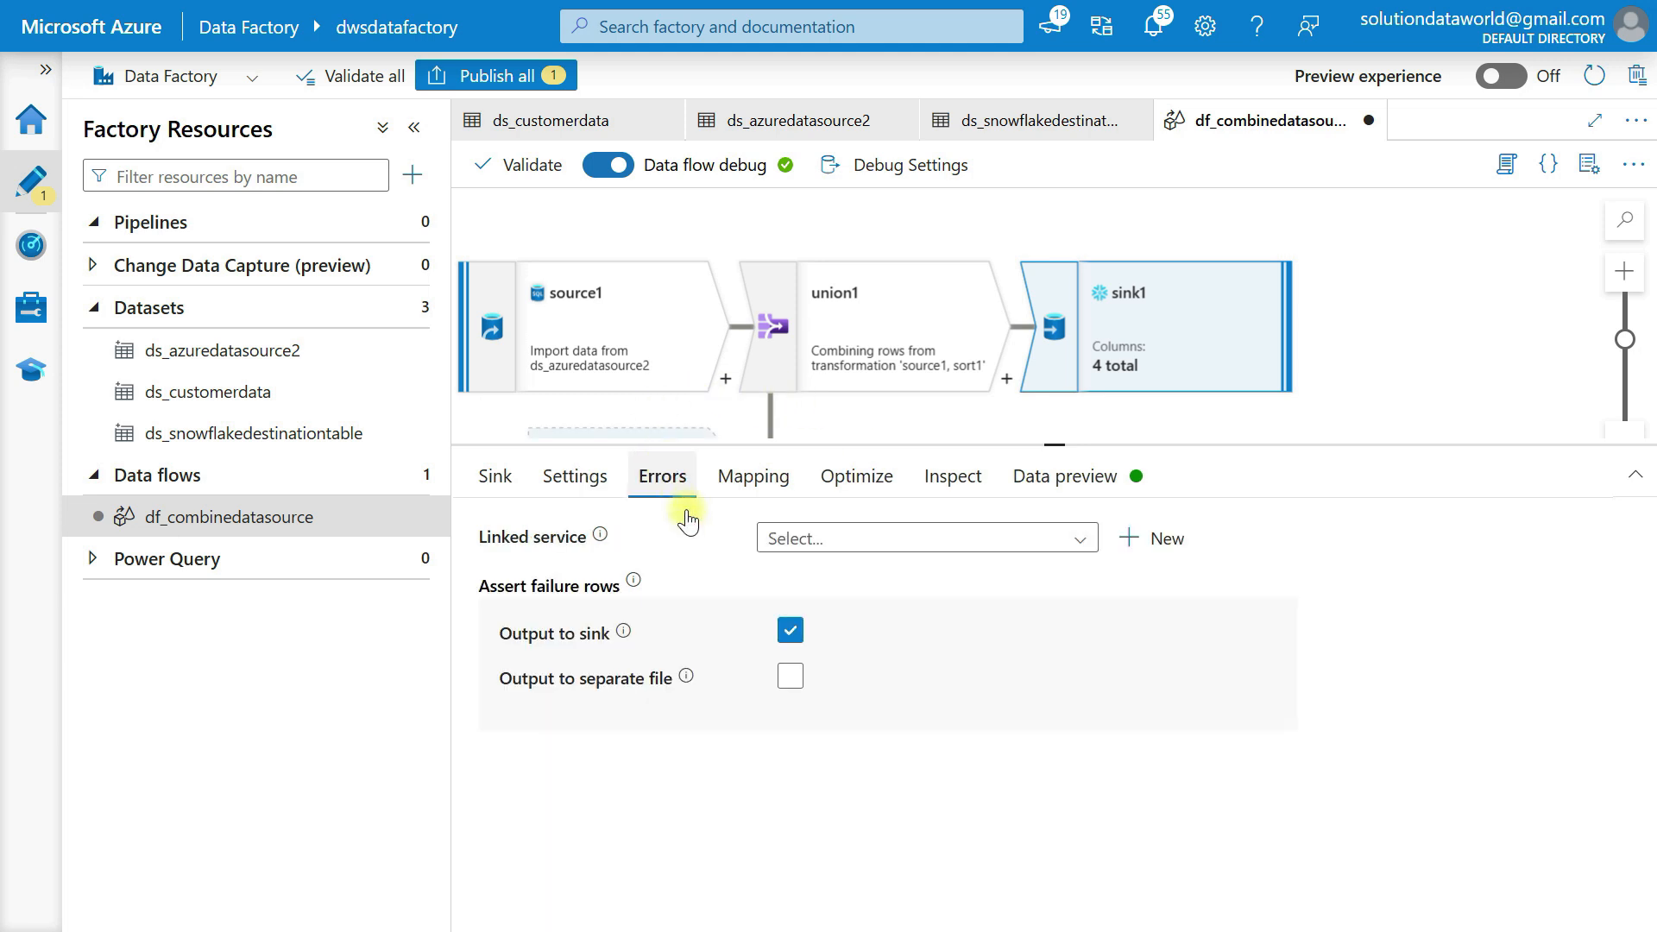
click(790, 634)
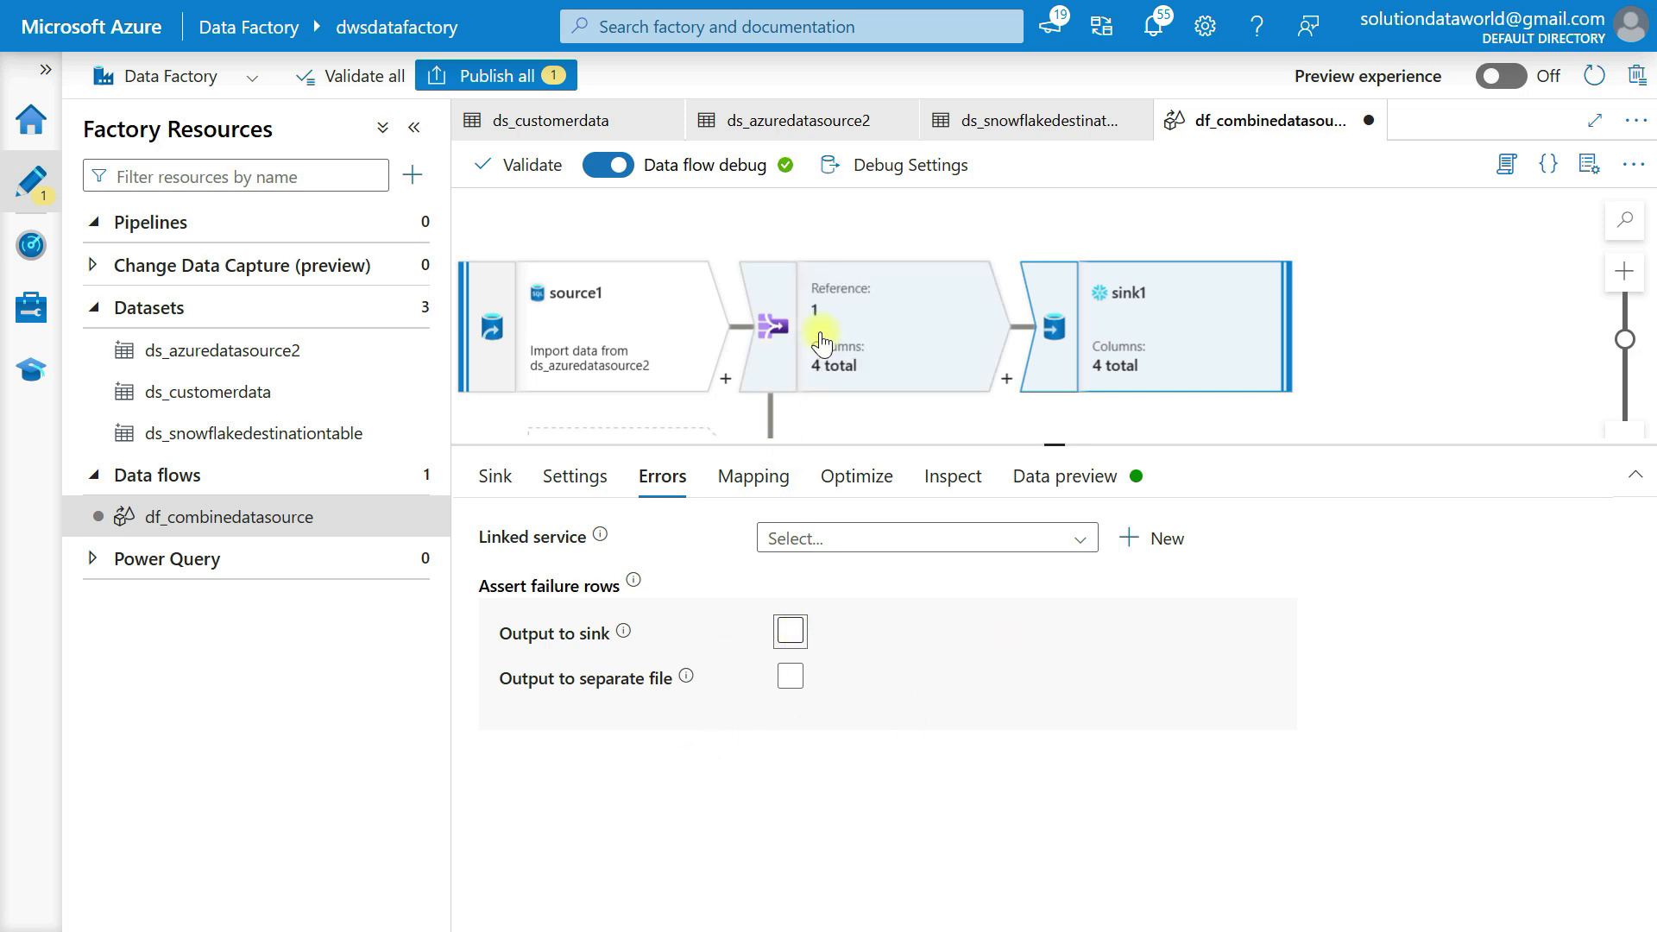
click(760, 473)
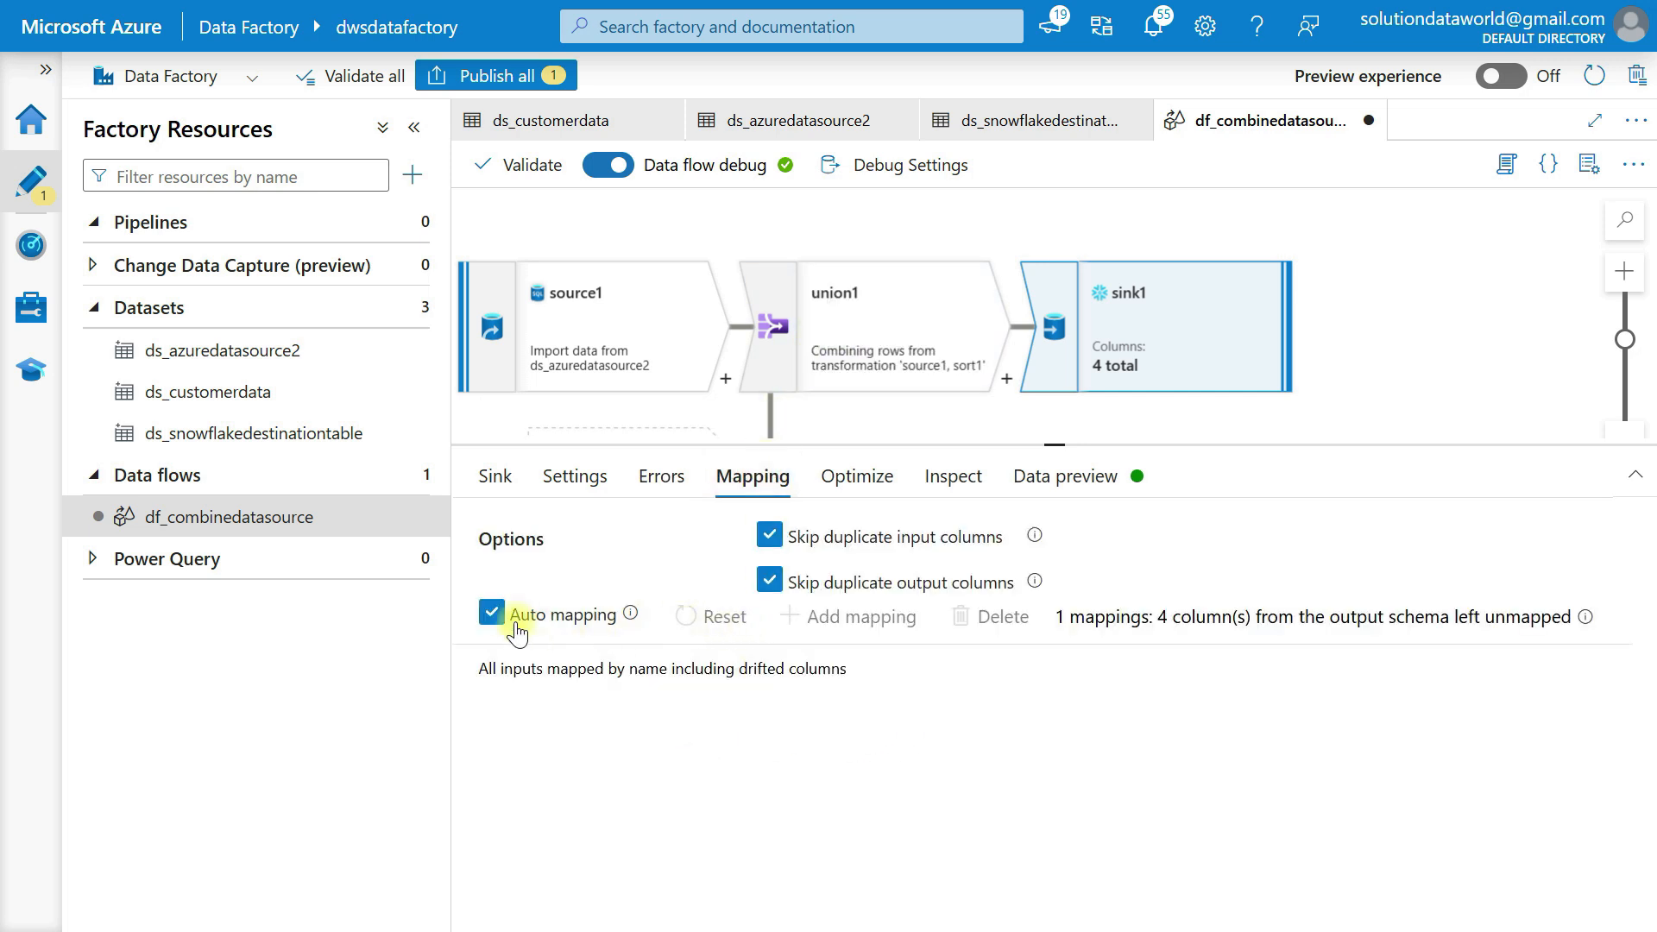
Turn off Auto mapping and both Skip duplicate input and output column options
click(492, 613)
click(769, 536)
click(769, 582)
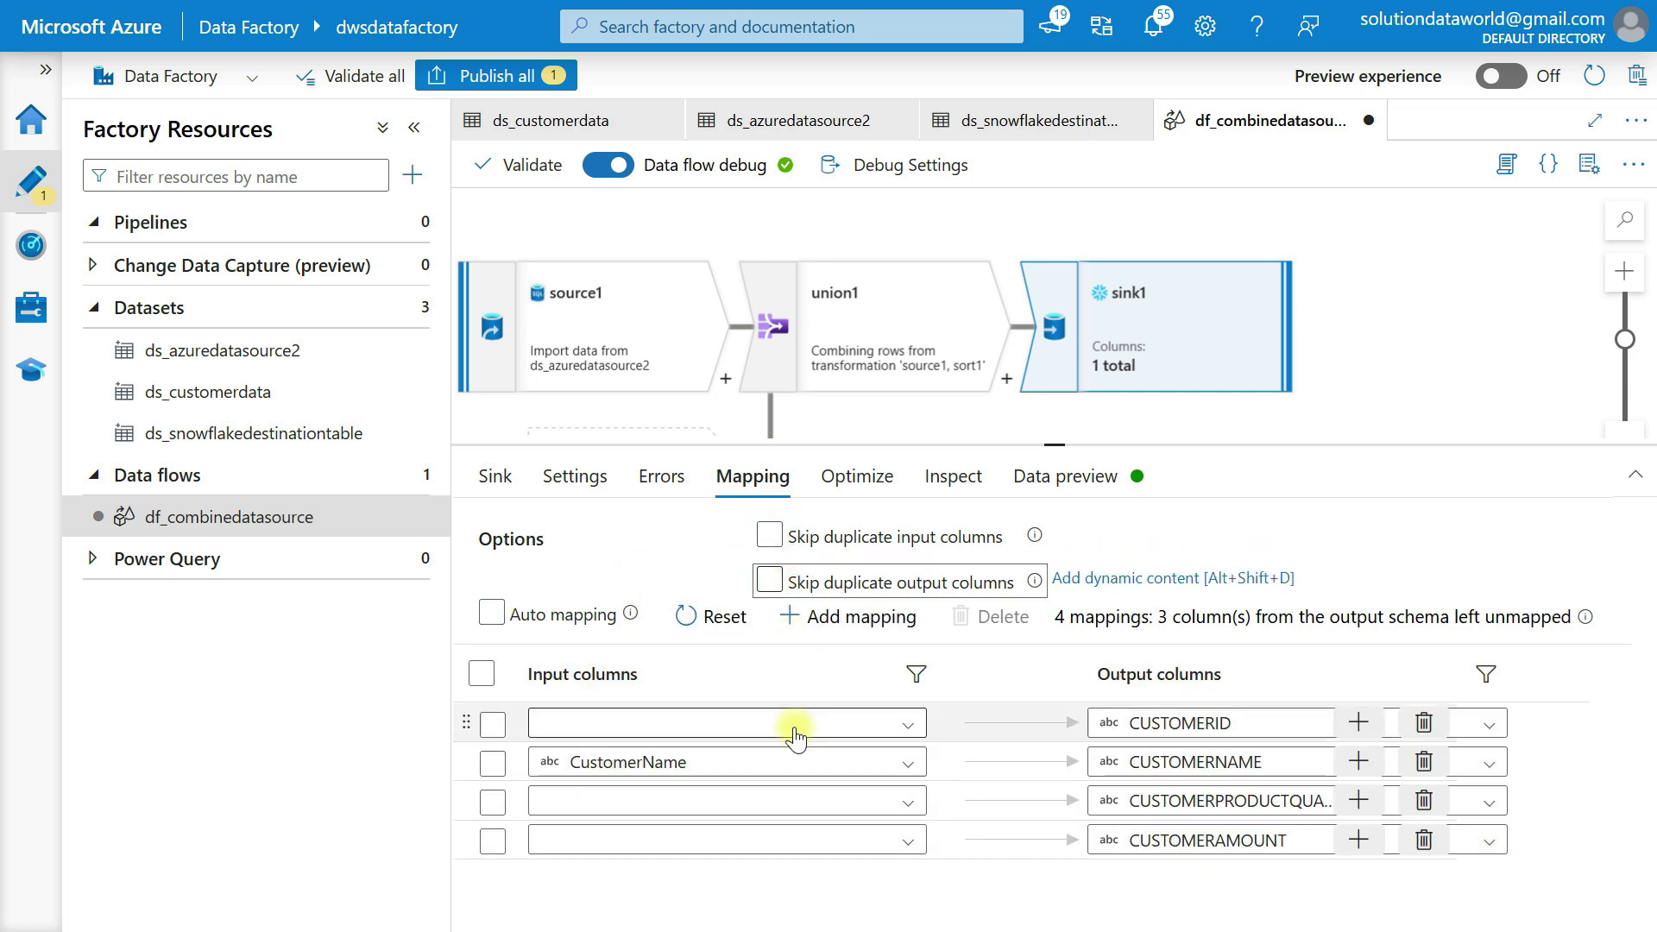
Map CustomerID, CustomerProductQuantity and CustomerAmount onto their uppercase Snowflake sink columns
click(816, 725)
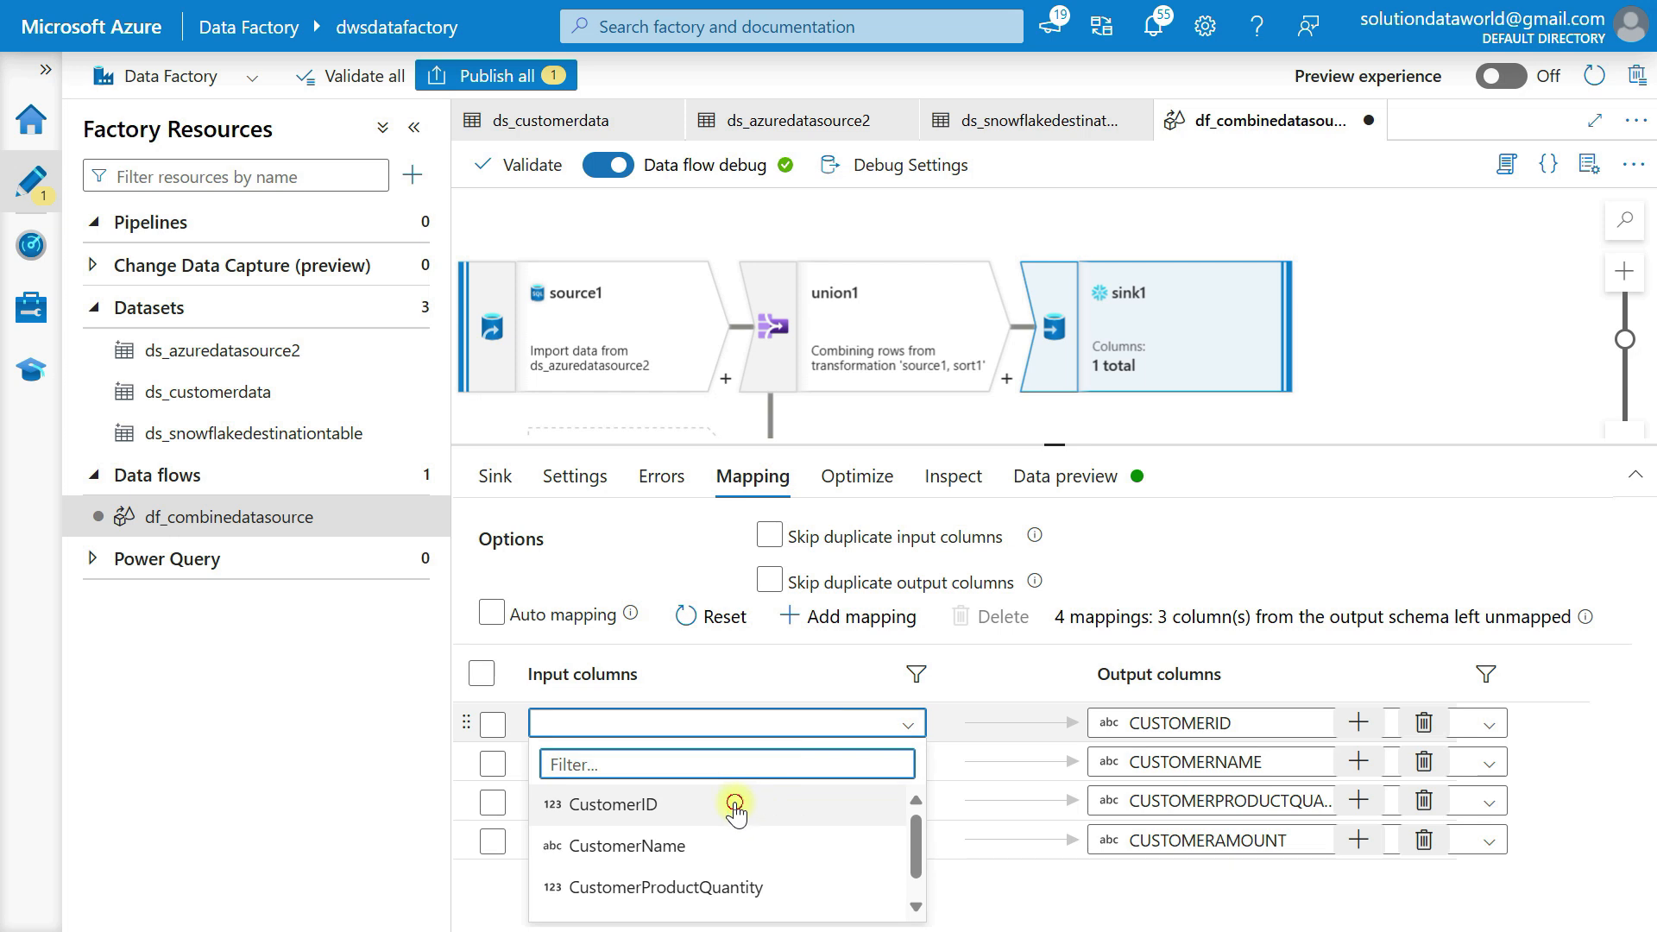
click(782, 809)
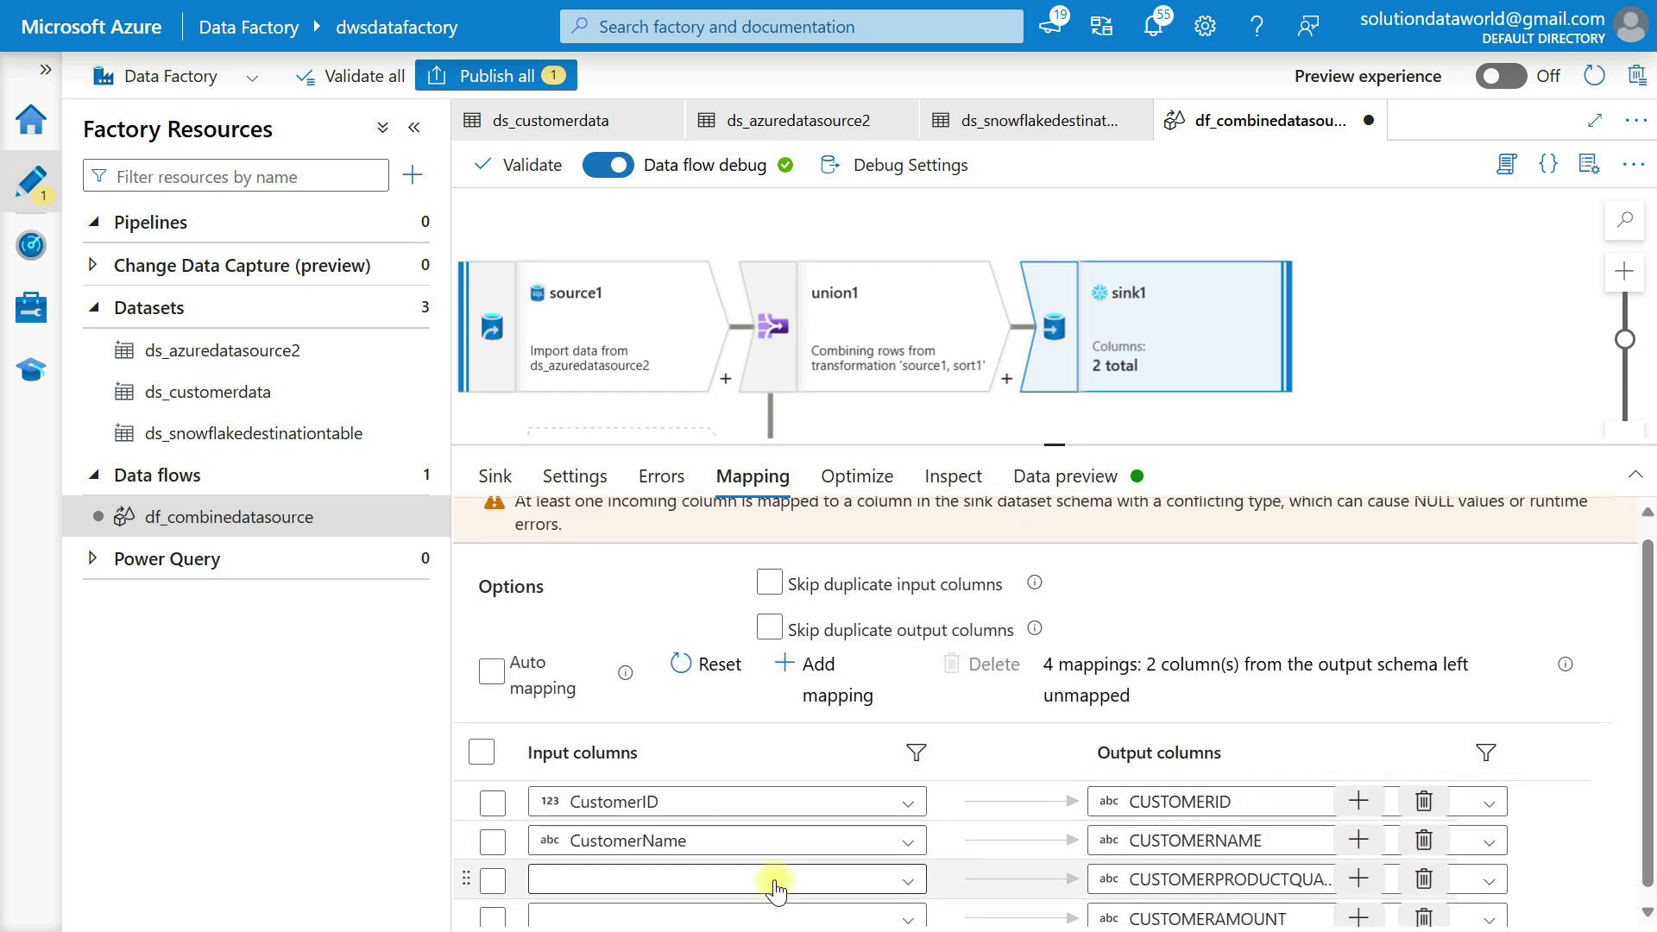
click(777, 881)
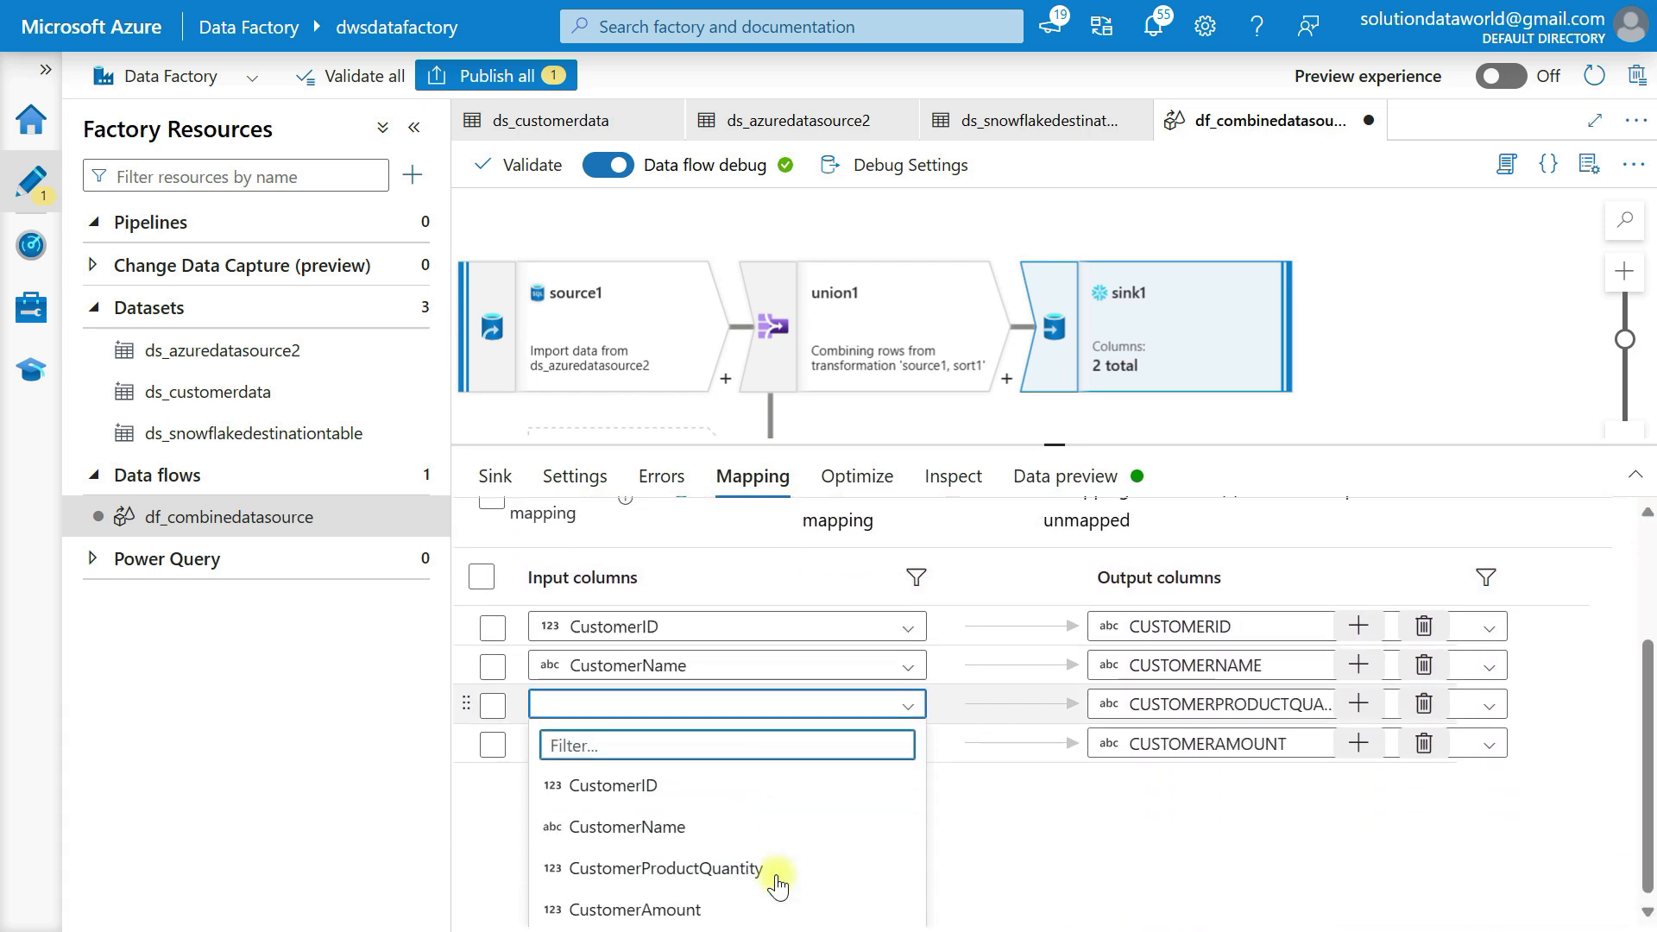
click(751, 867)
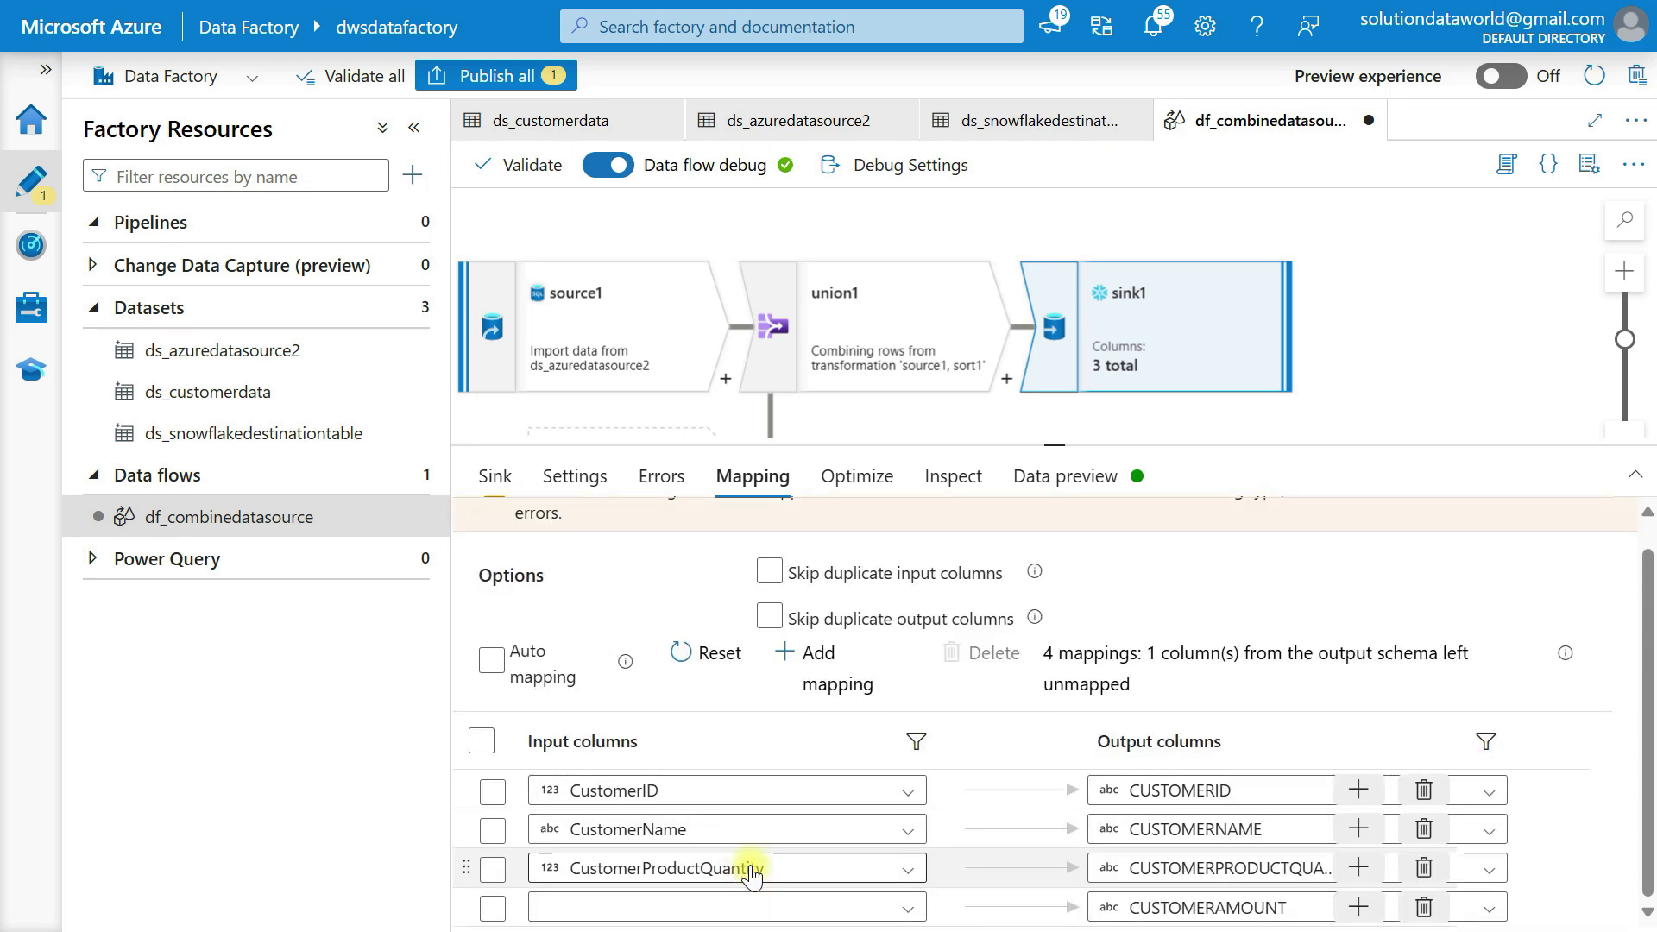
click(794, 906)
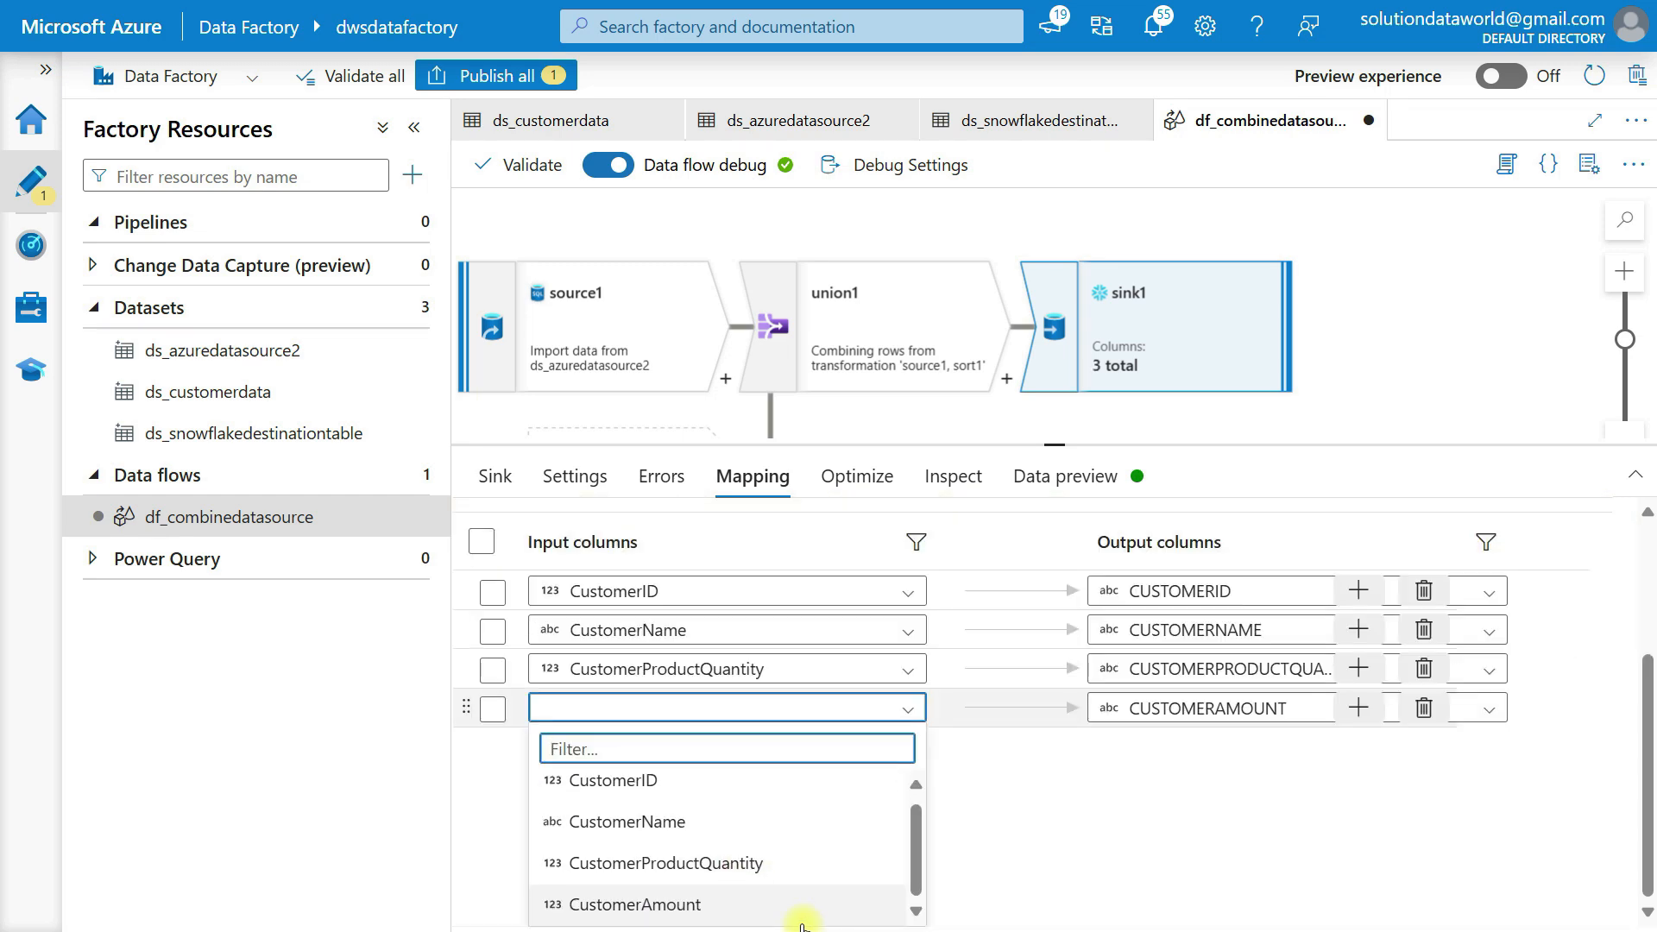
click(695, 902)
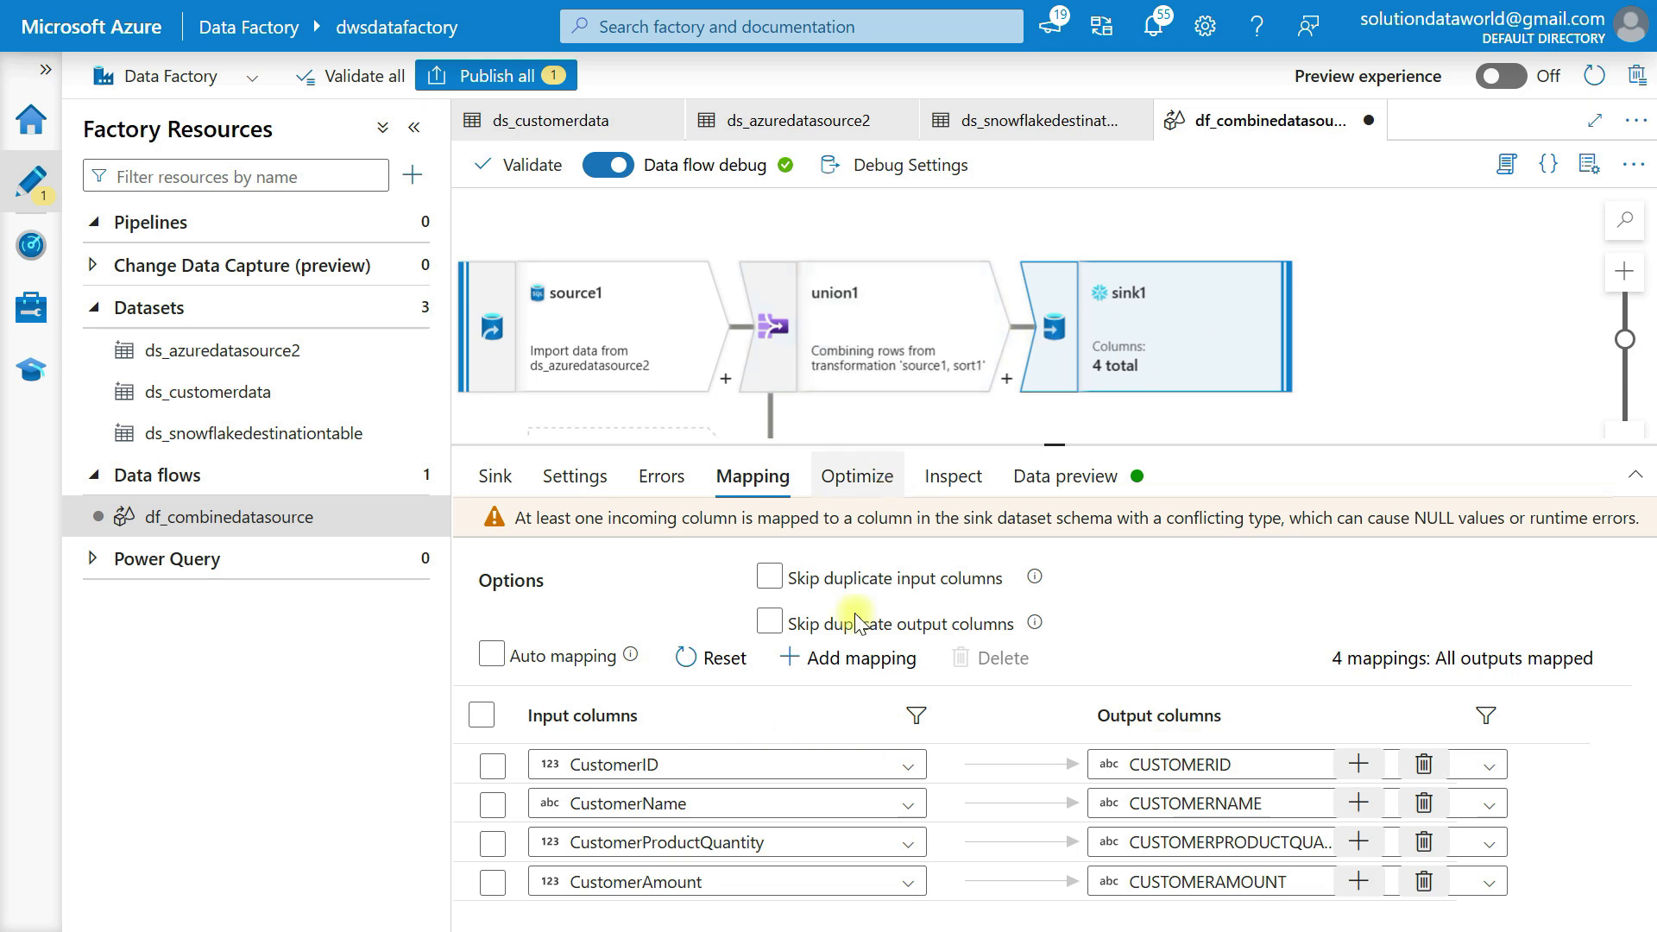
click(857, 476)
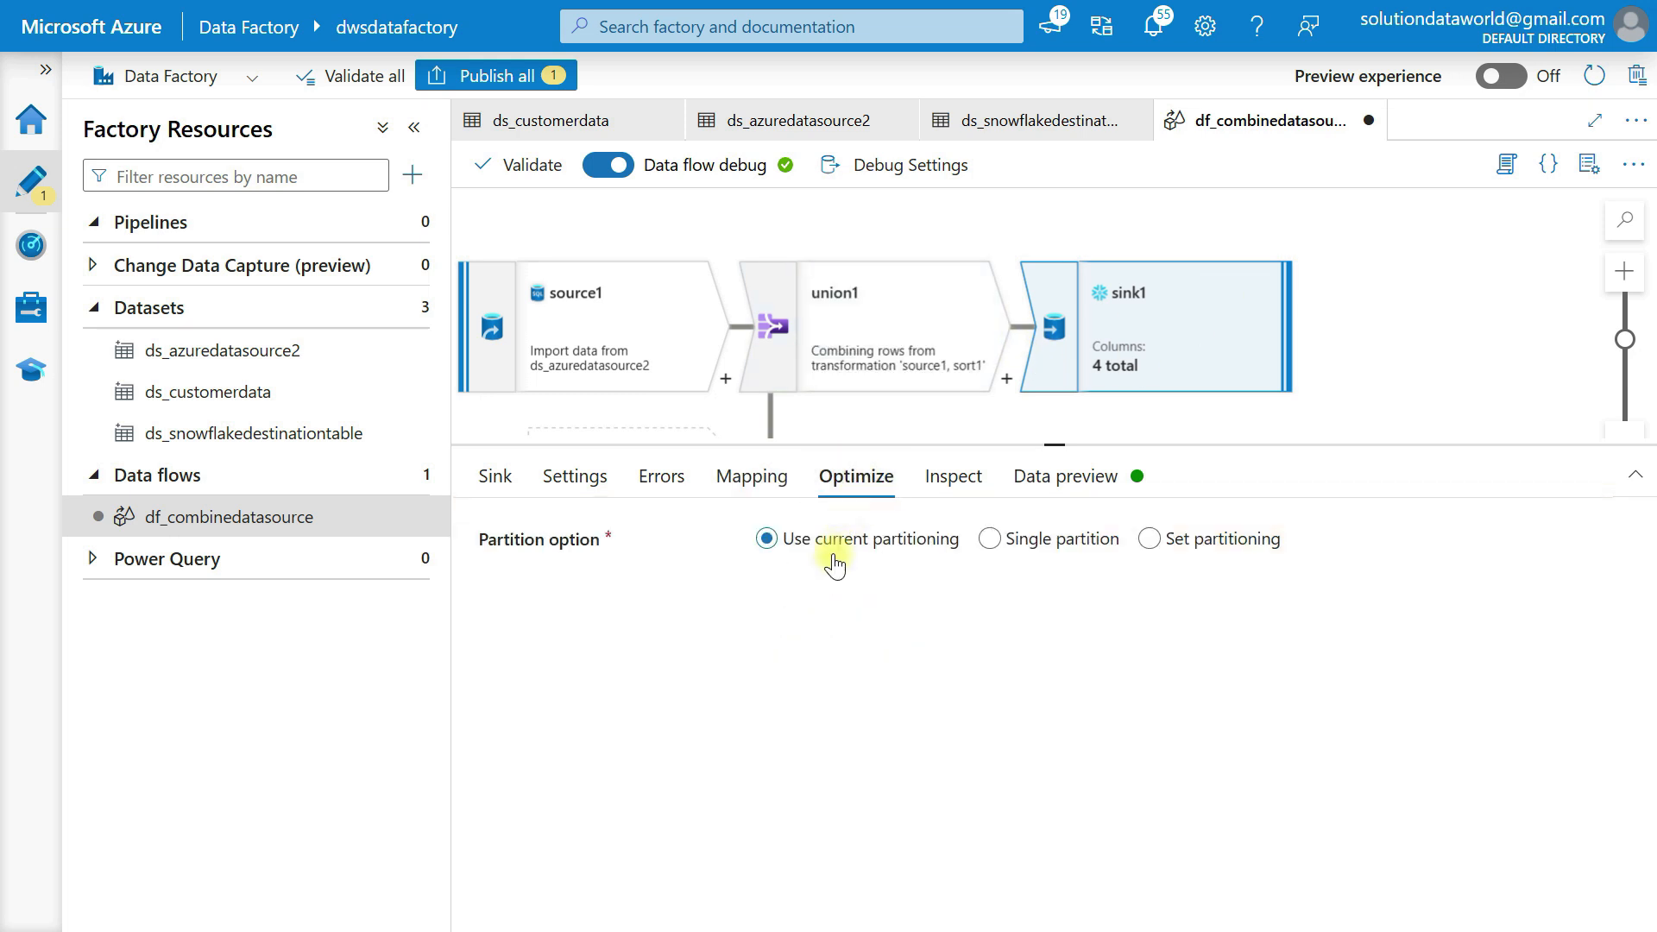
click(955, 480)
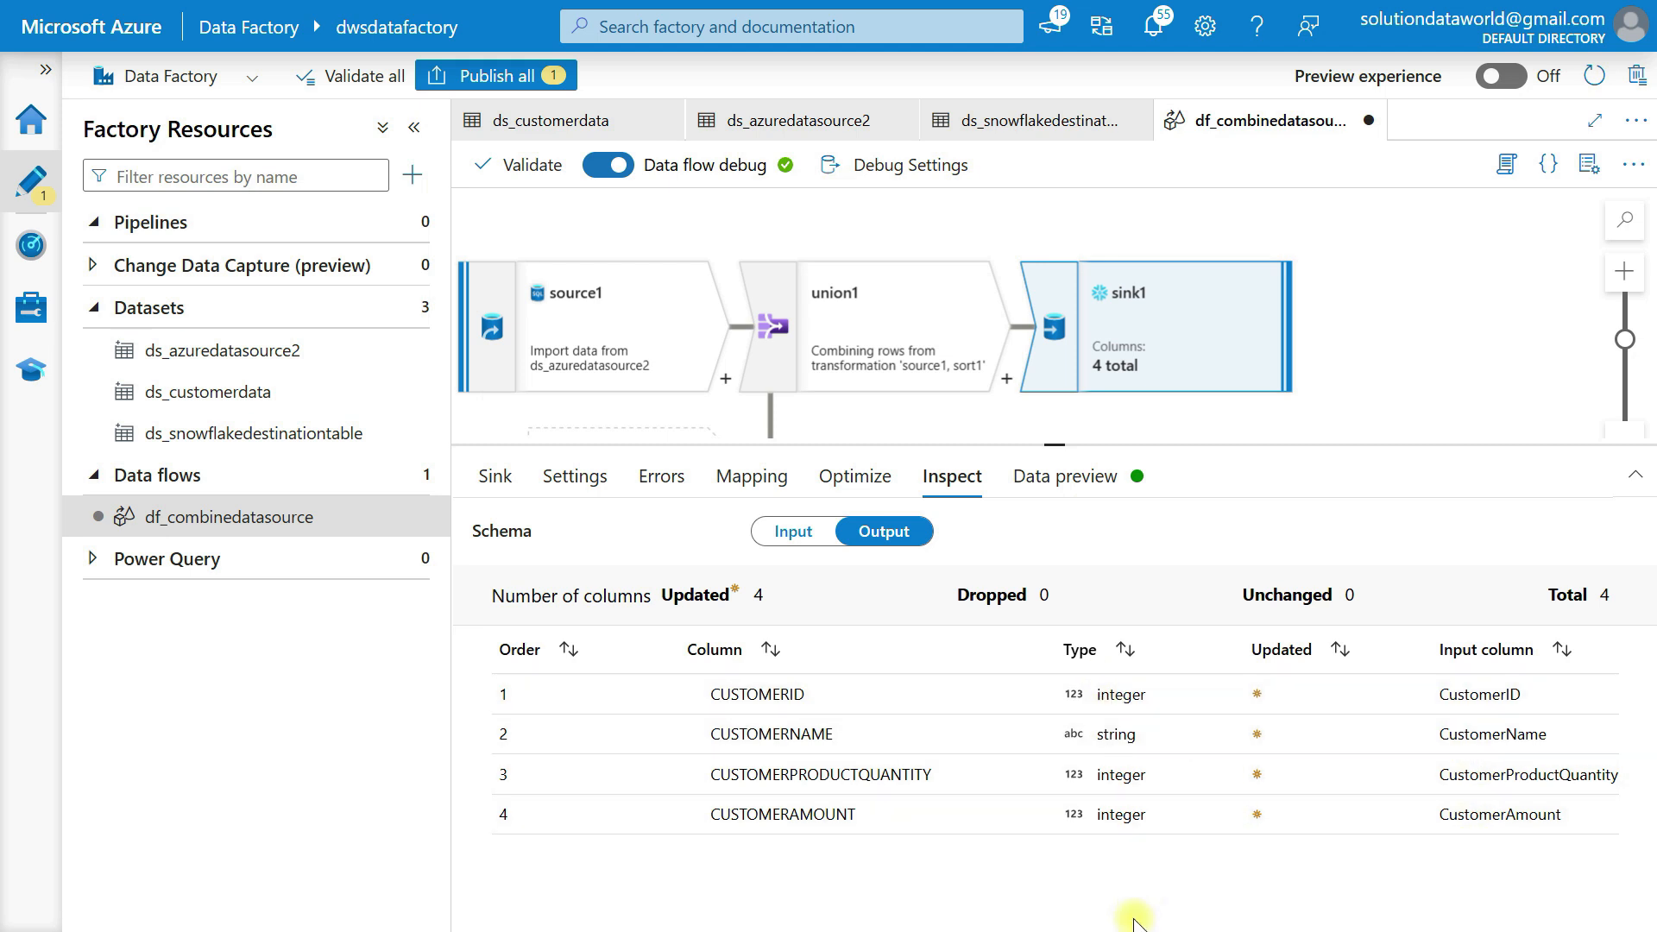
click(1079, 484)
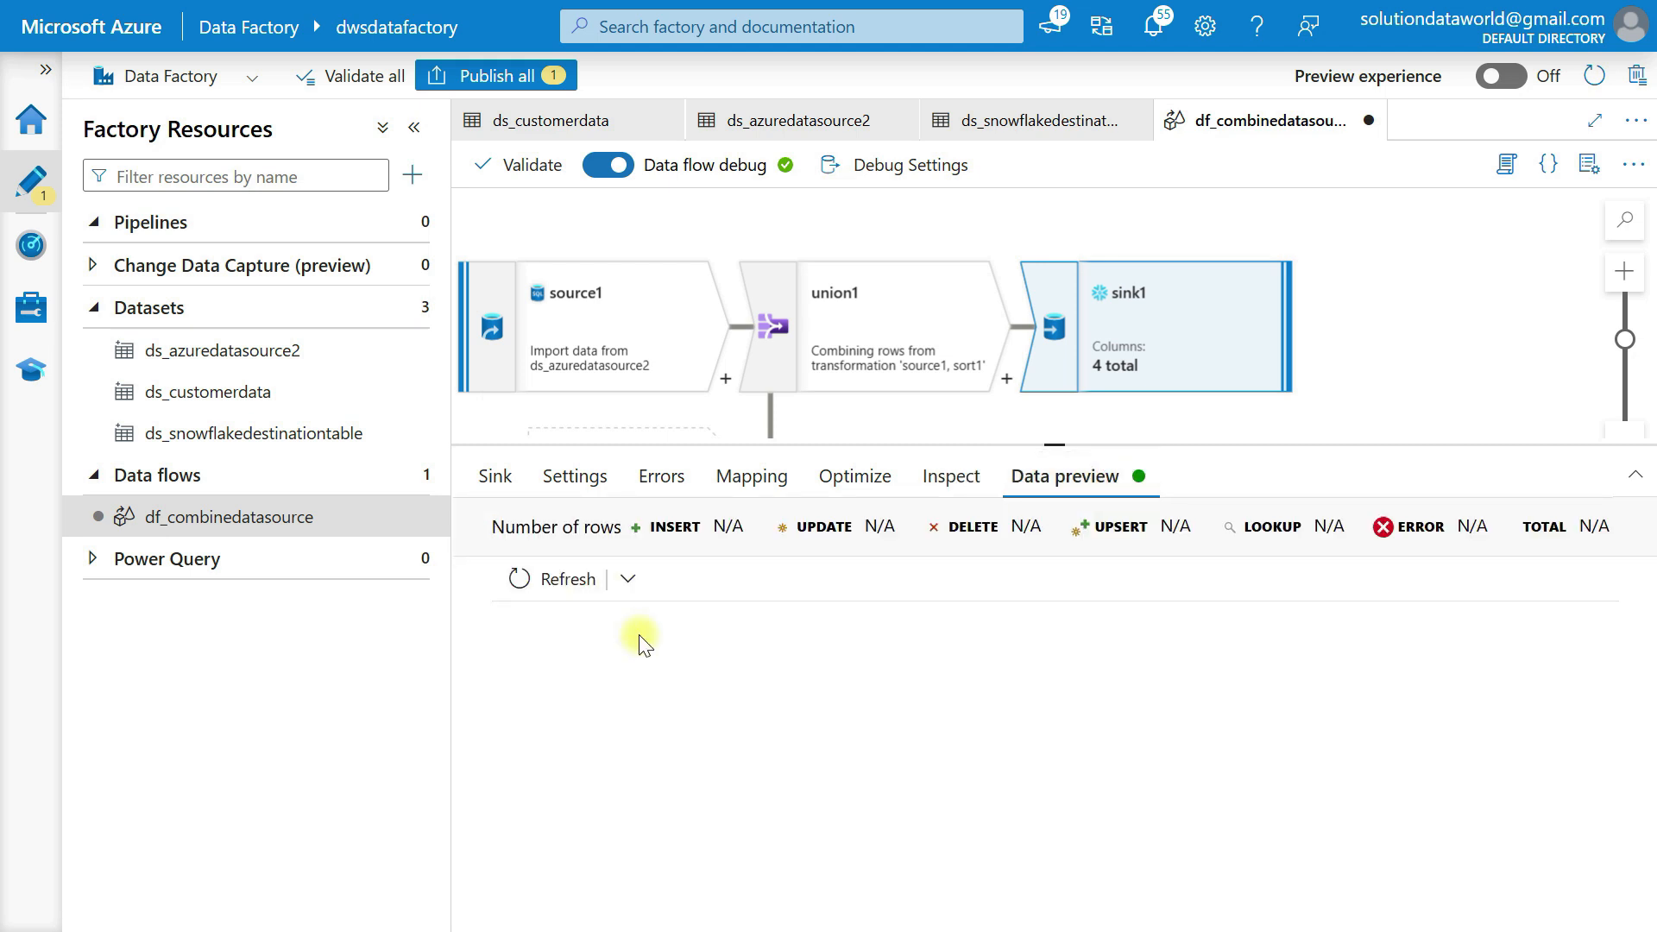
click(554, 584)
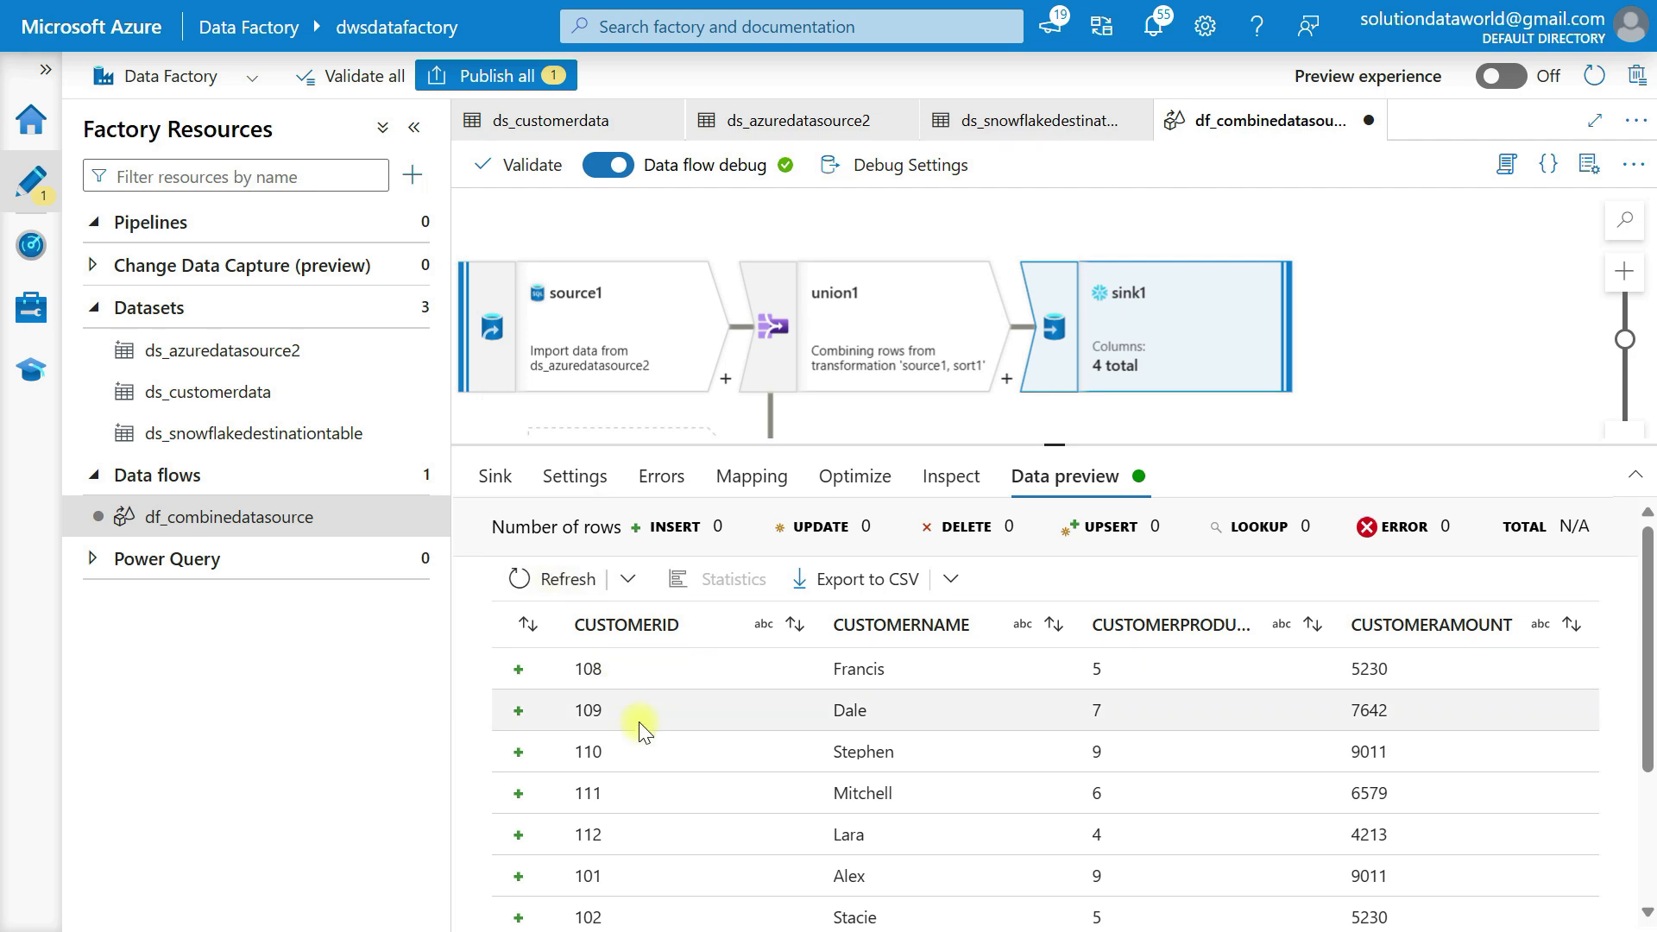
scroll(703, 798, down, 2)
scroll(708, 804, up, 2)
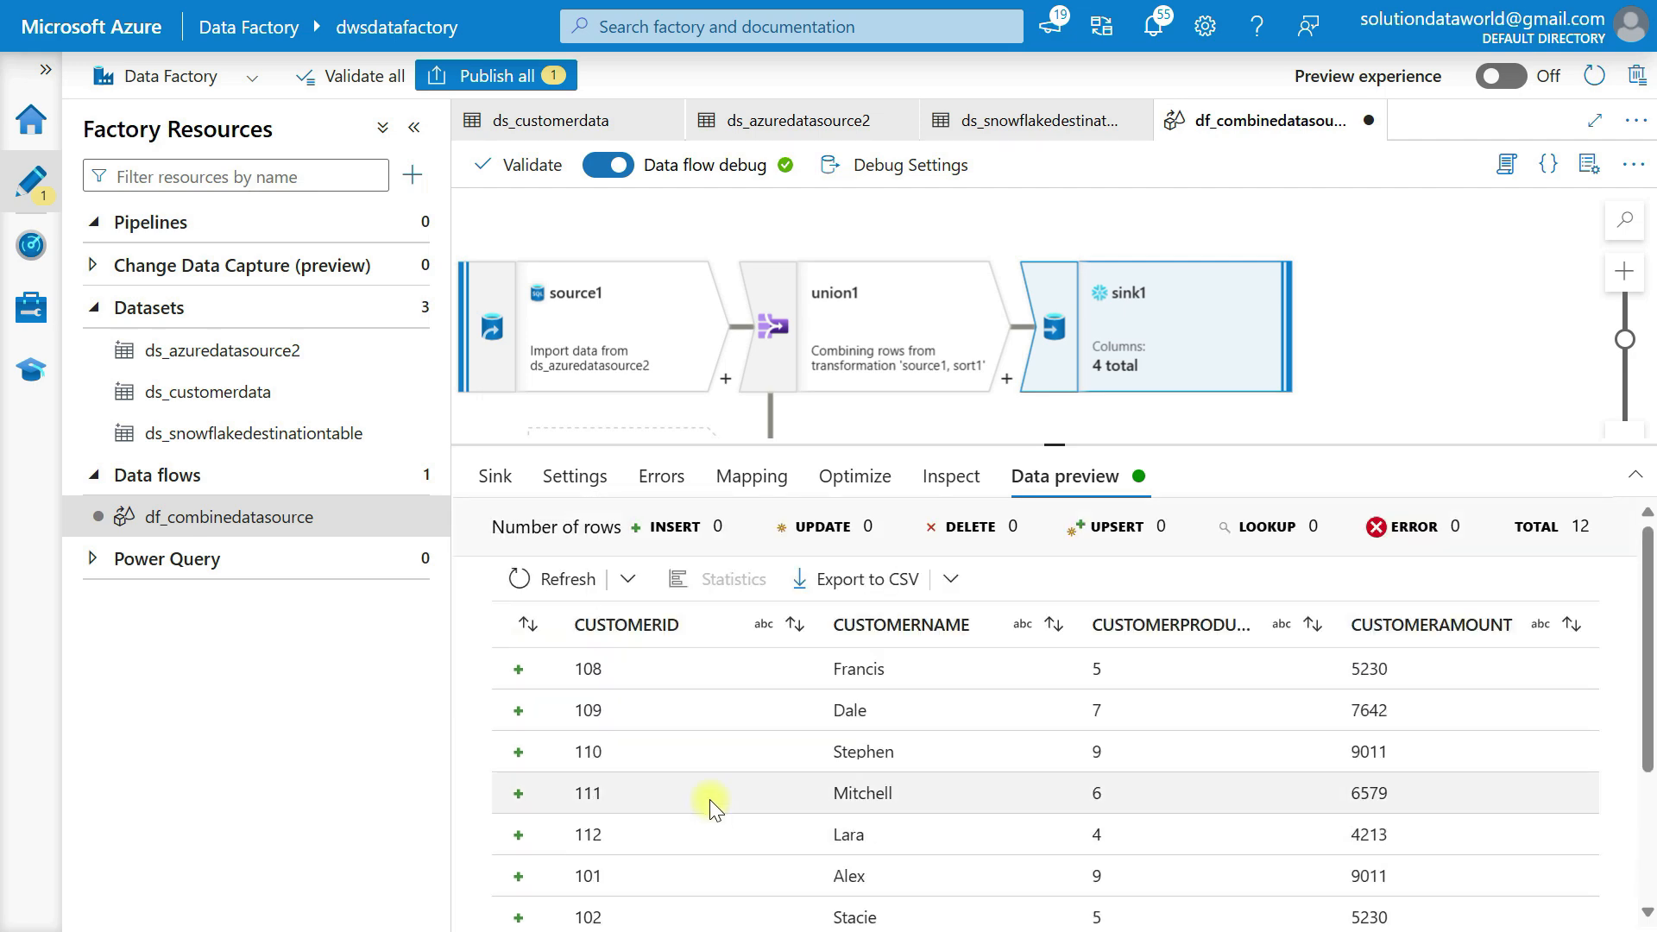
scroll(709, 798, down, 3)
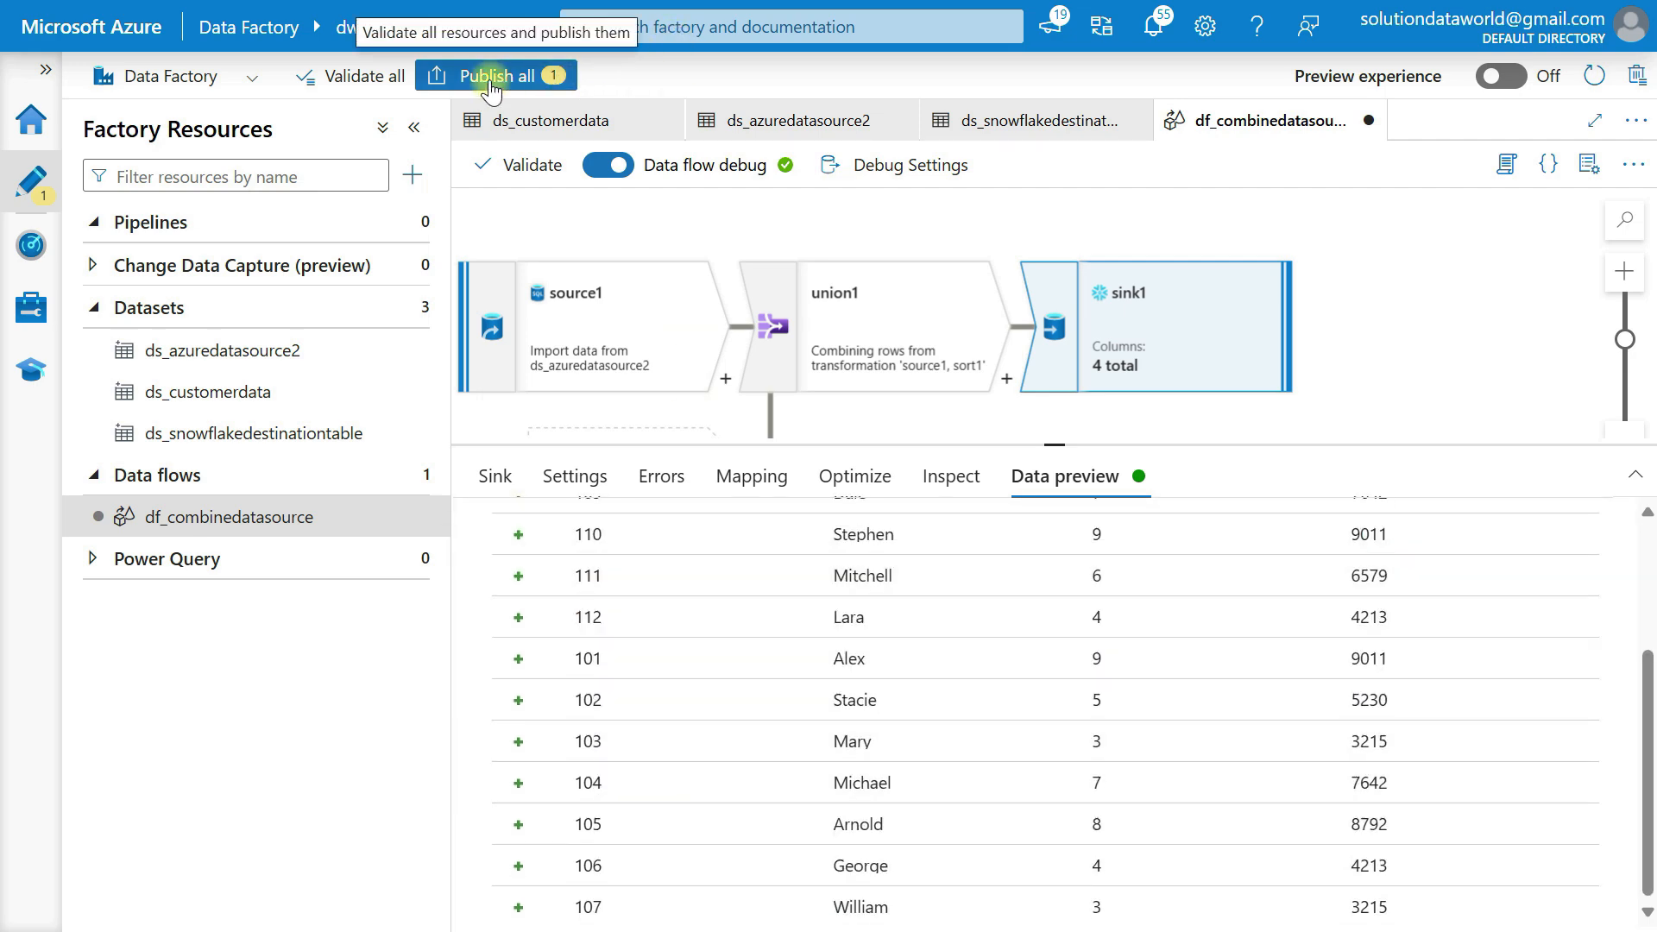
Publish all pending changes, deploying the df_combinedatasource data flow to the live factory
click(561, 79)
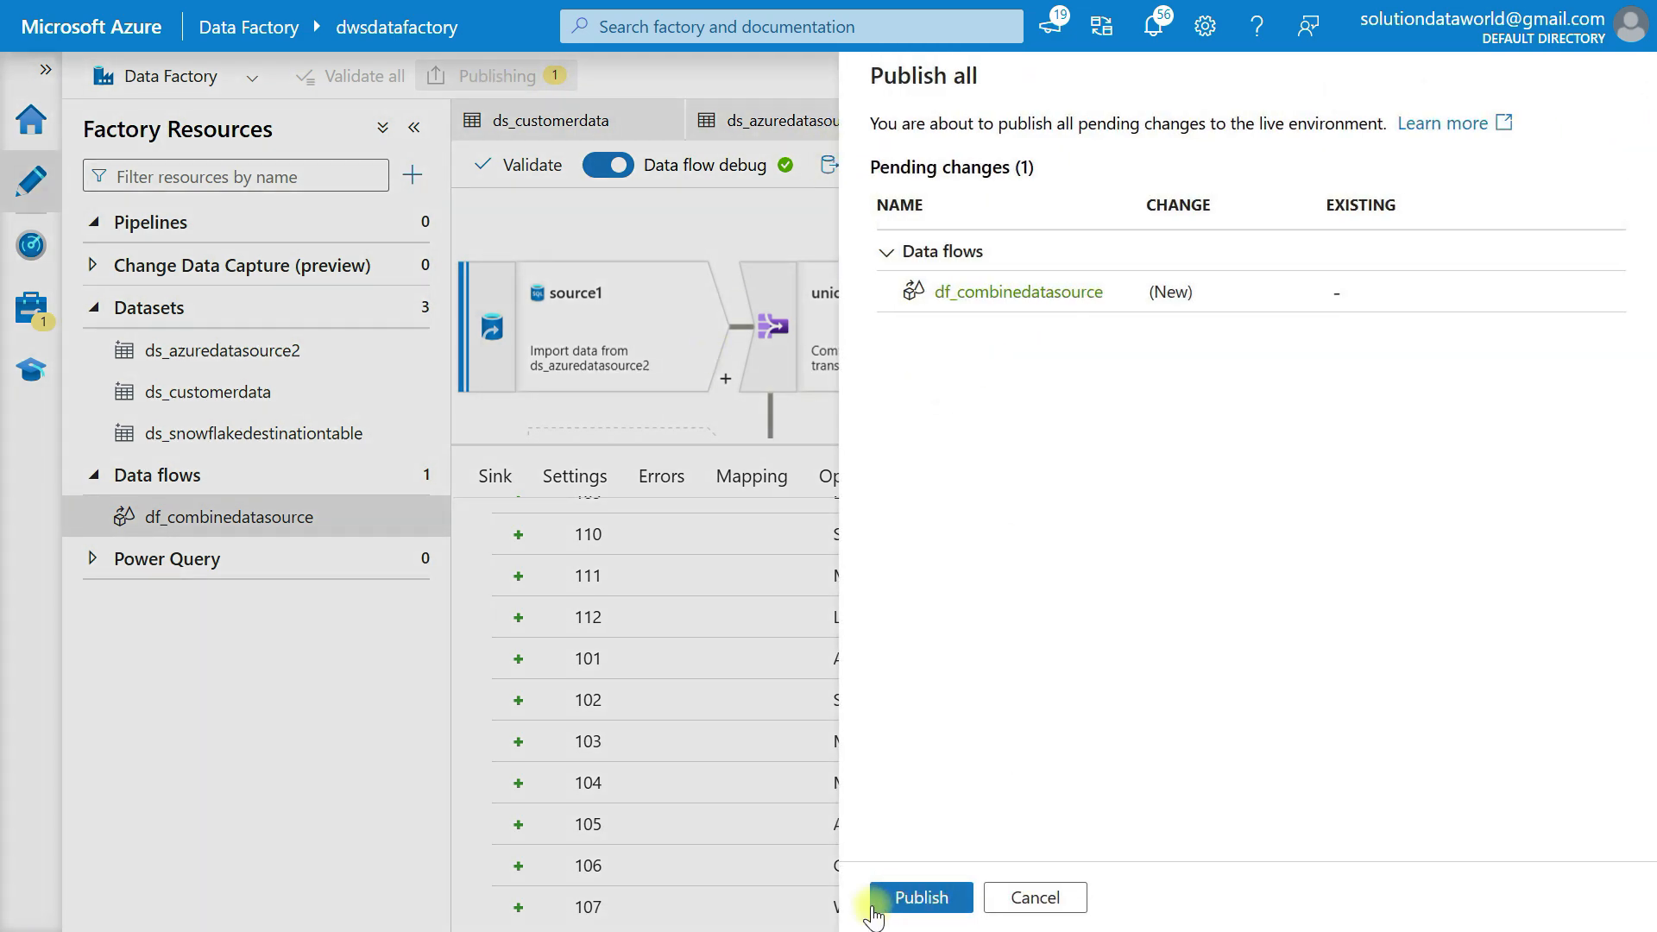
click(903, 906)
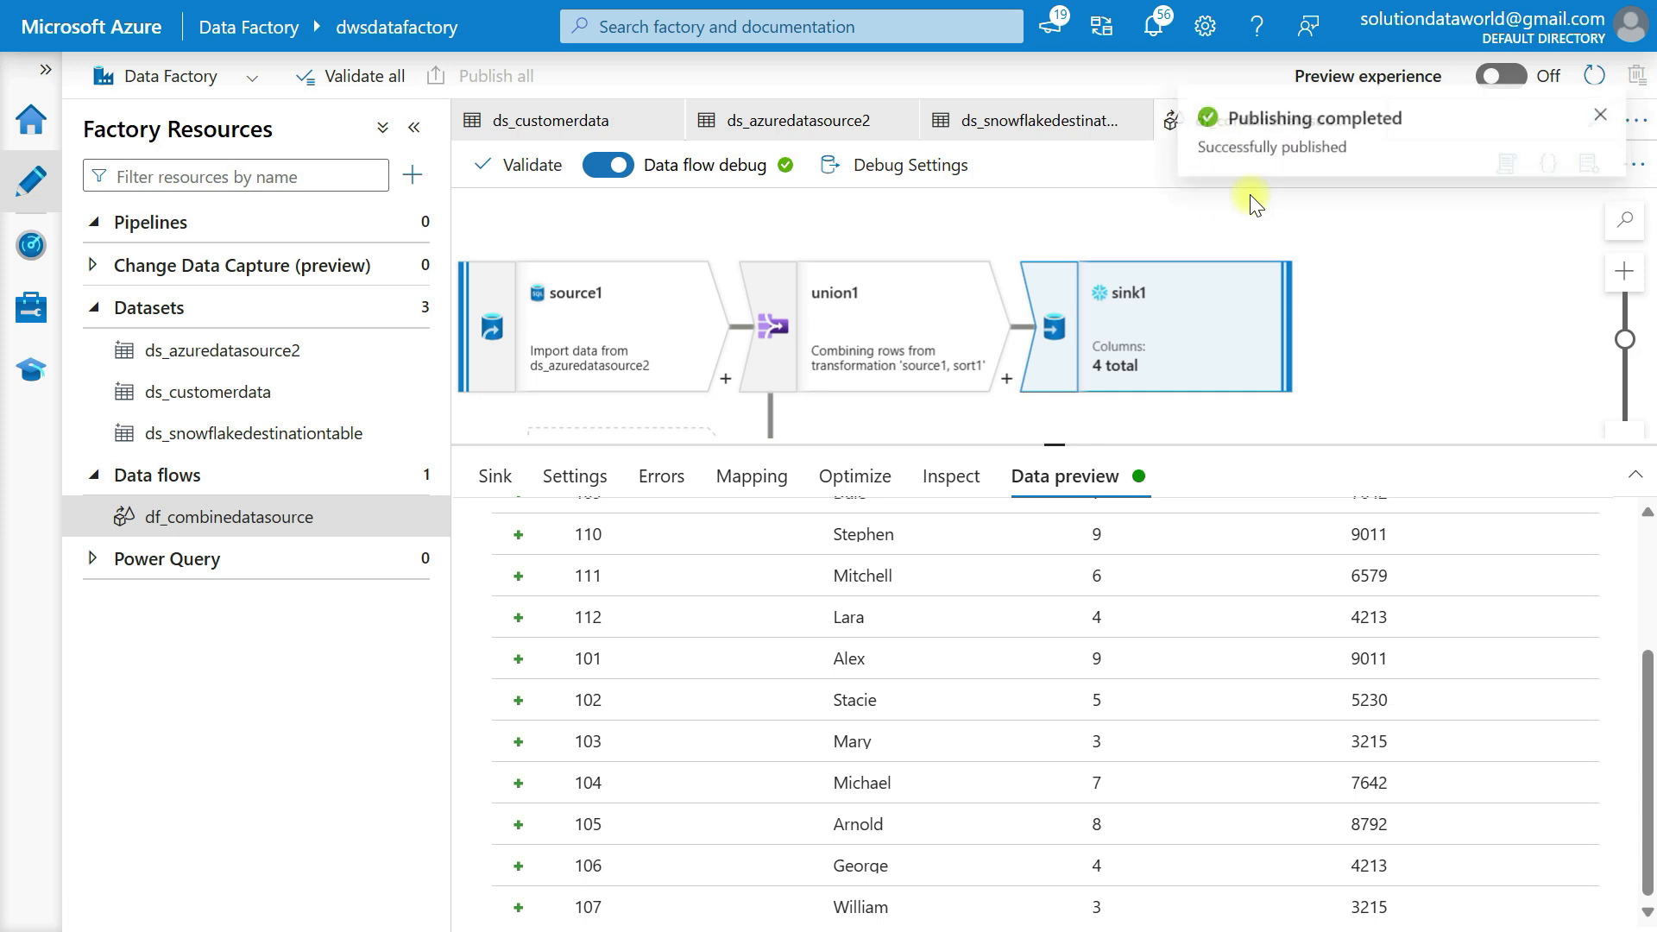
click(156, 222)
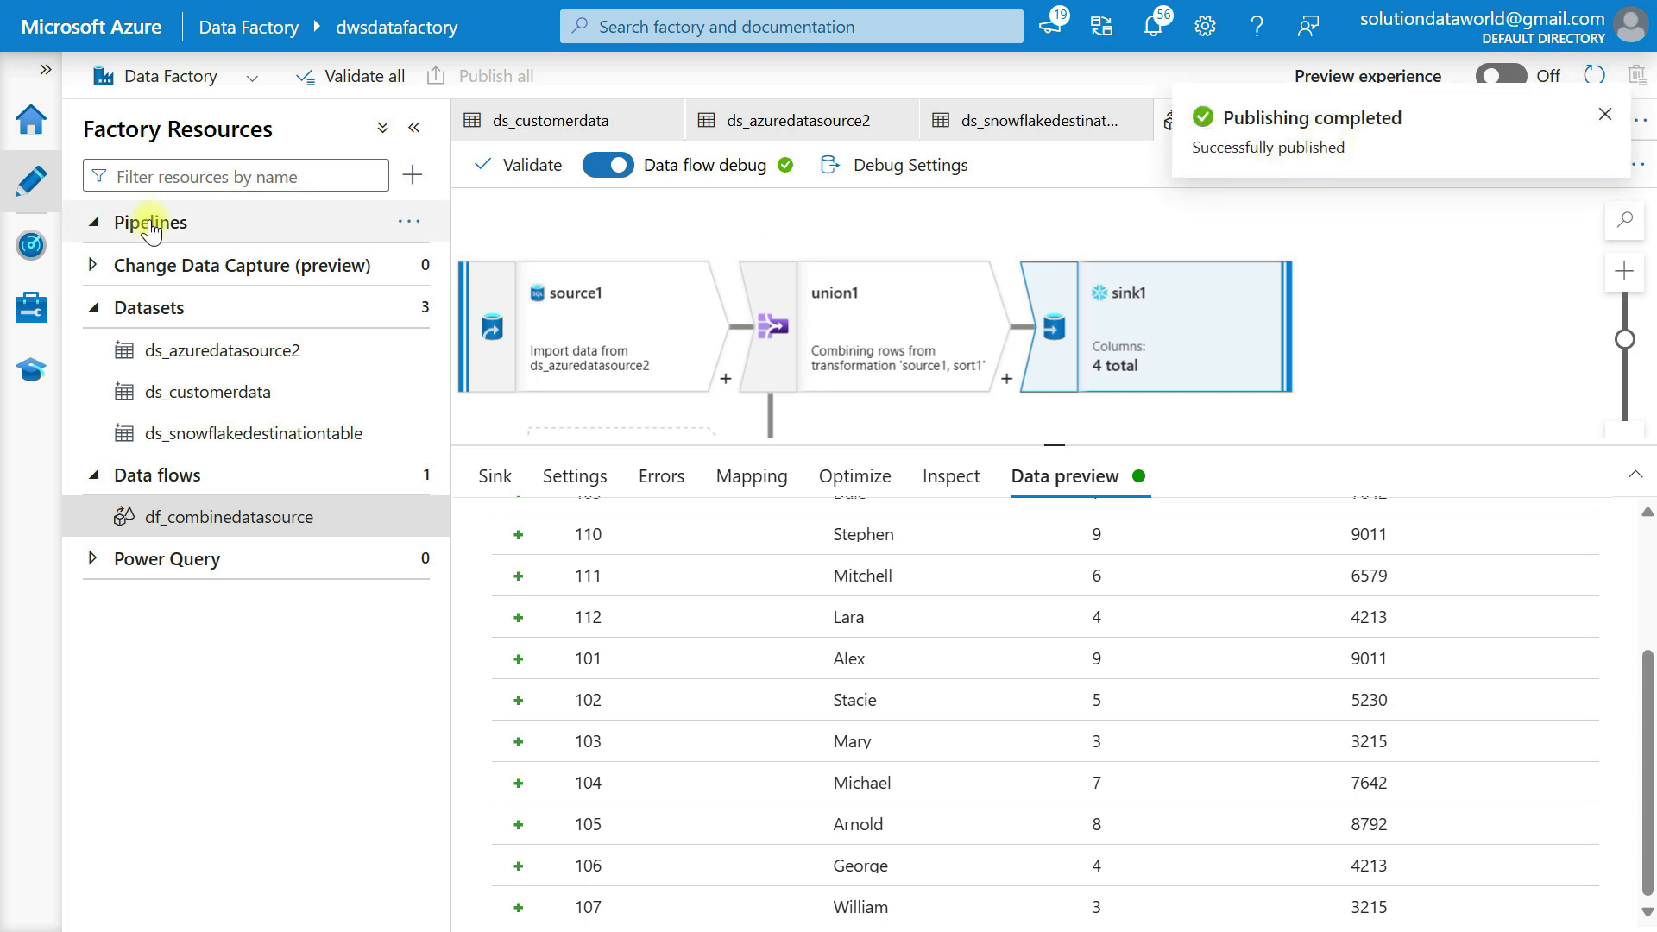
Create a new empty pipeline named pl_rundataflow
click(405, 226)
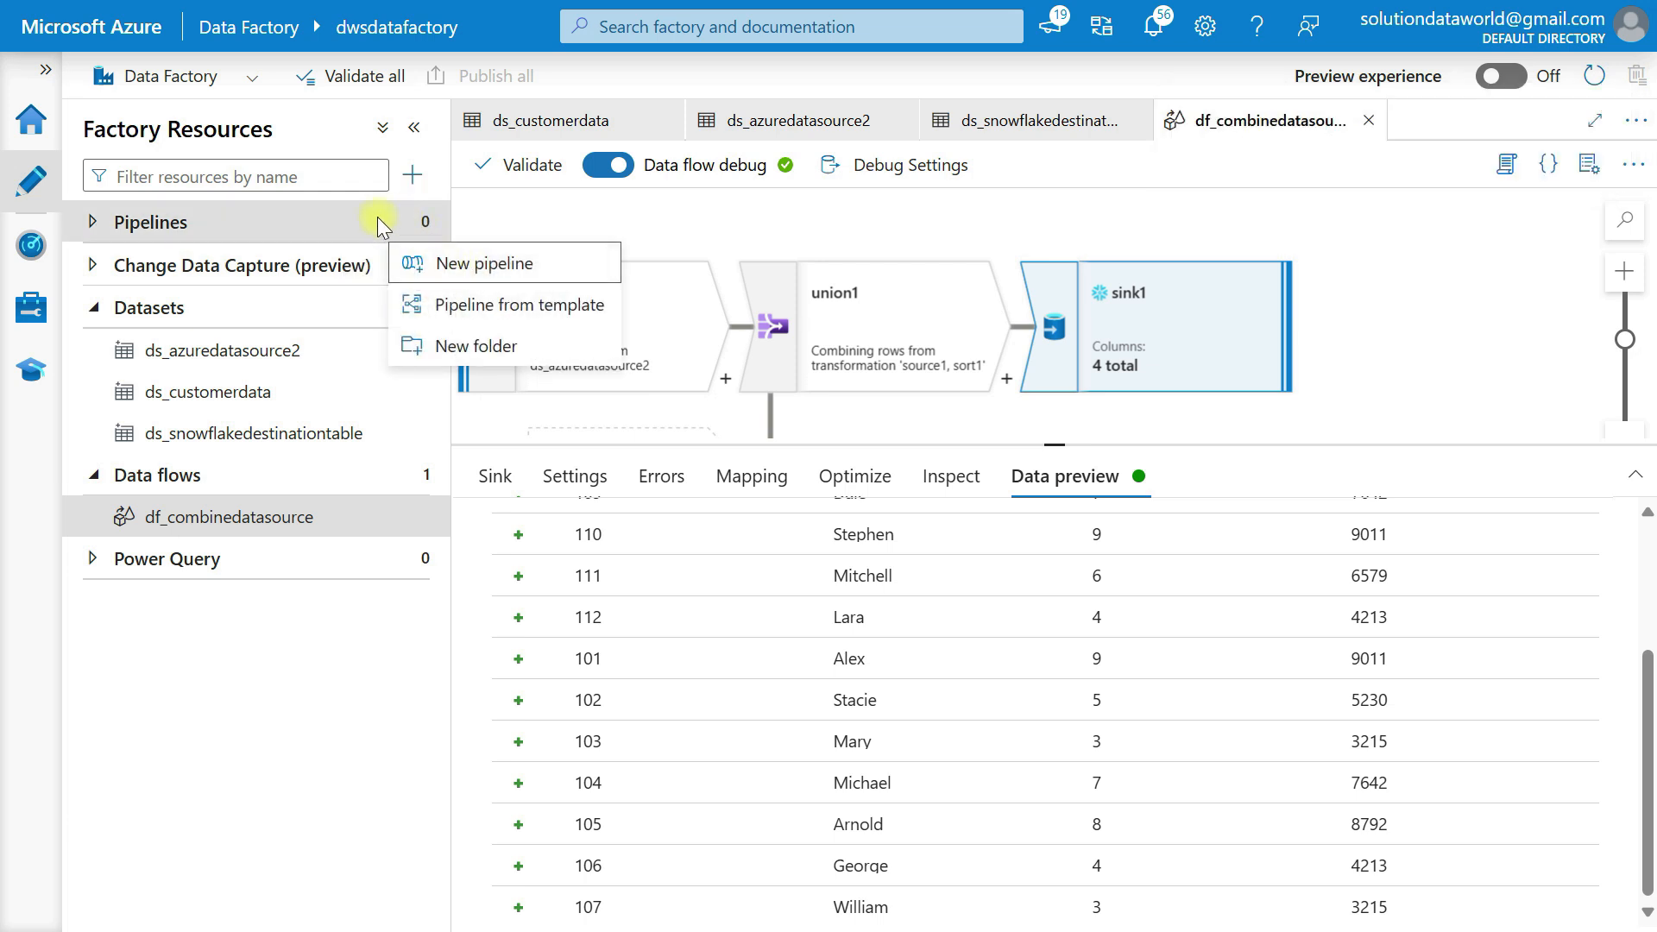
click(402, 221)
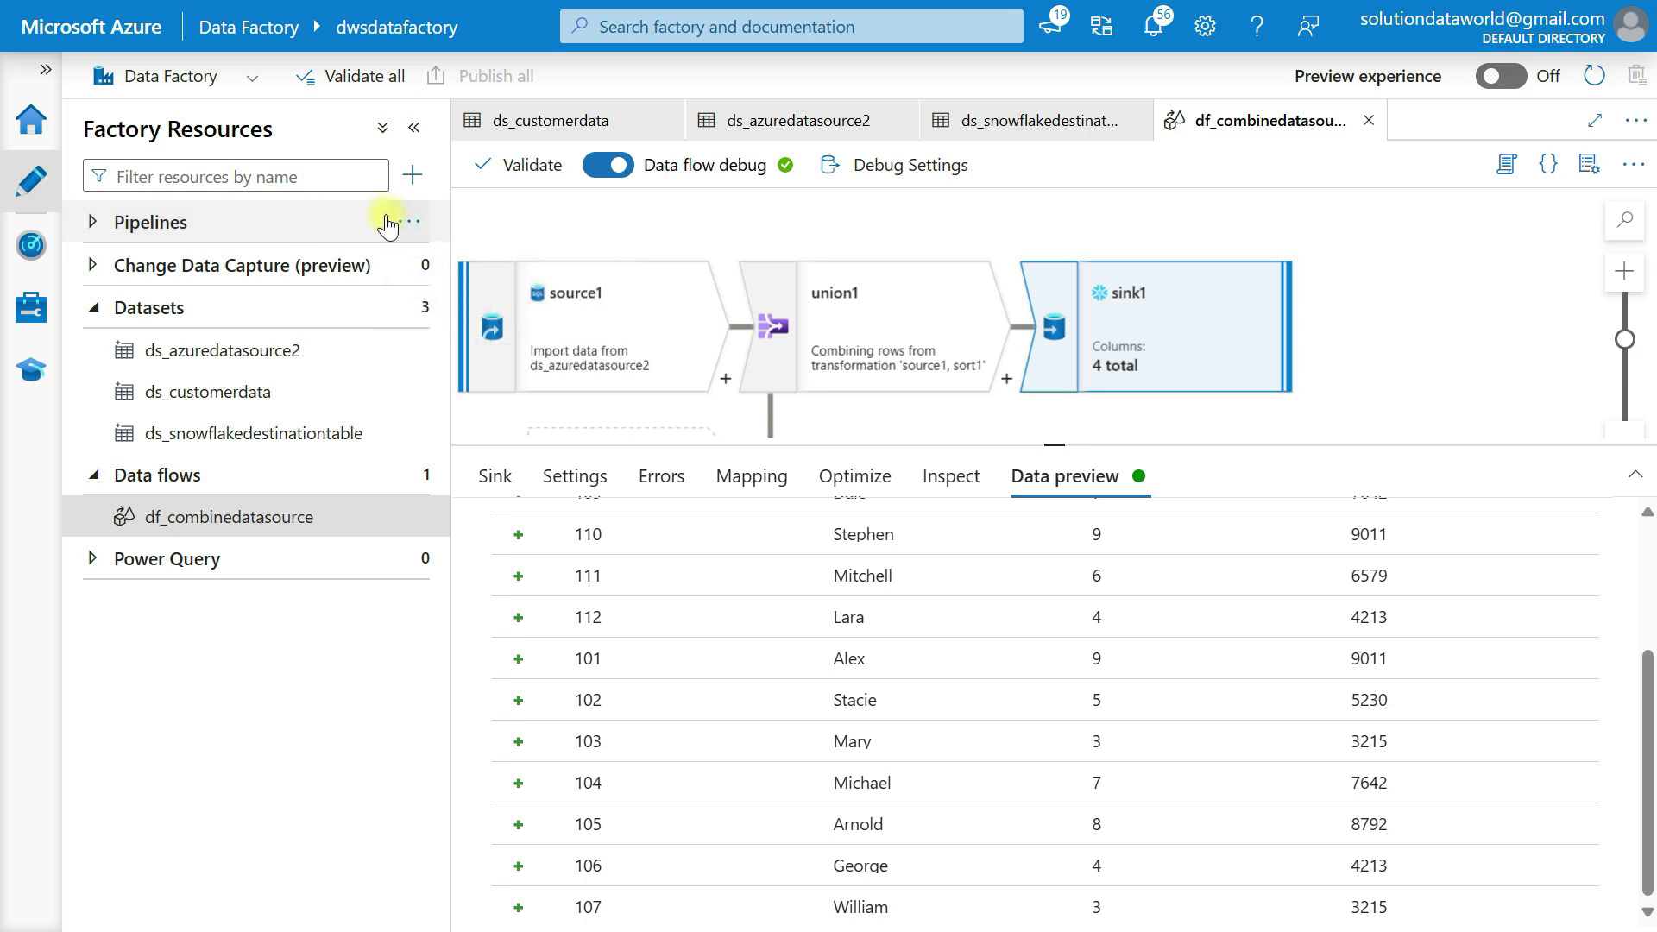
click(406, 226)
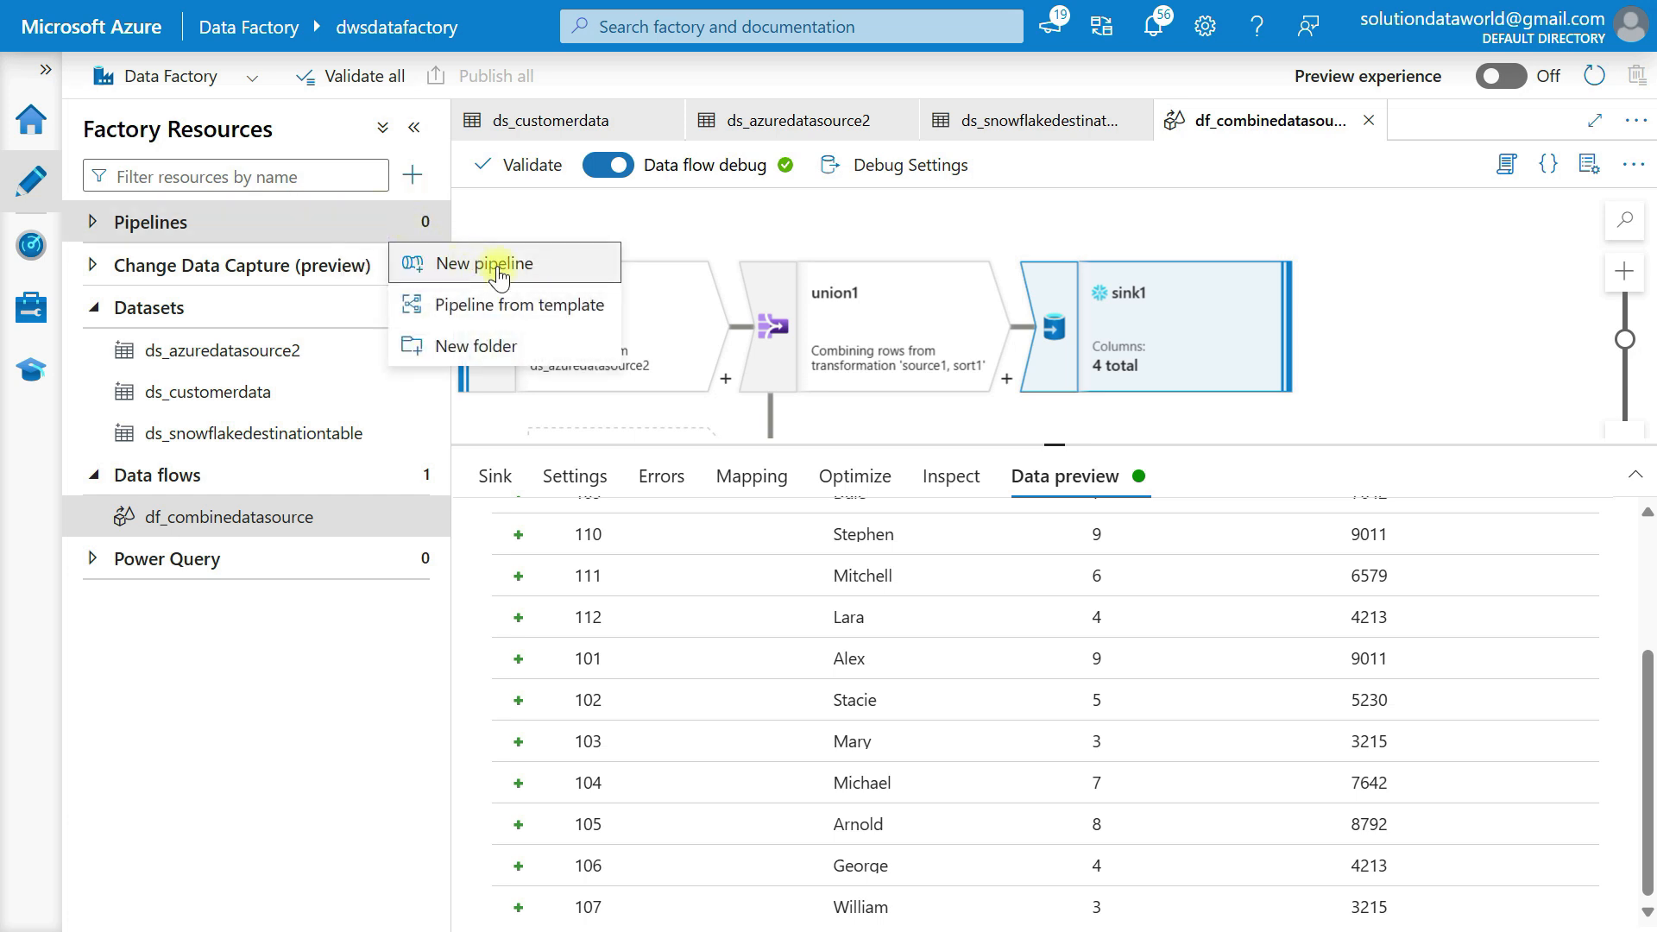
click(499, 265)
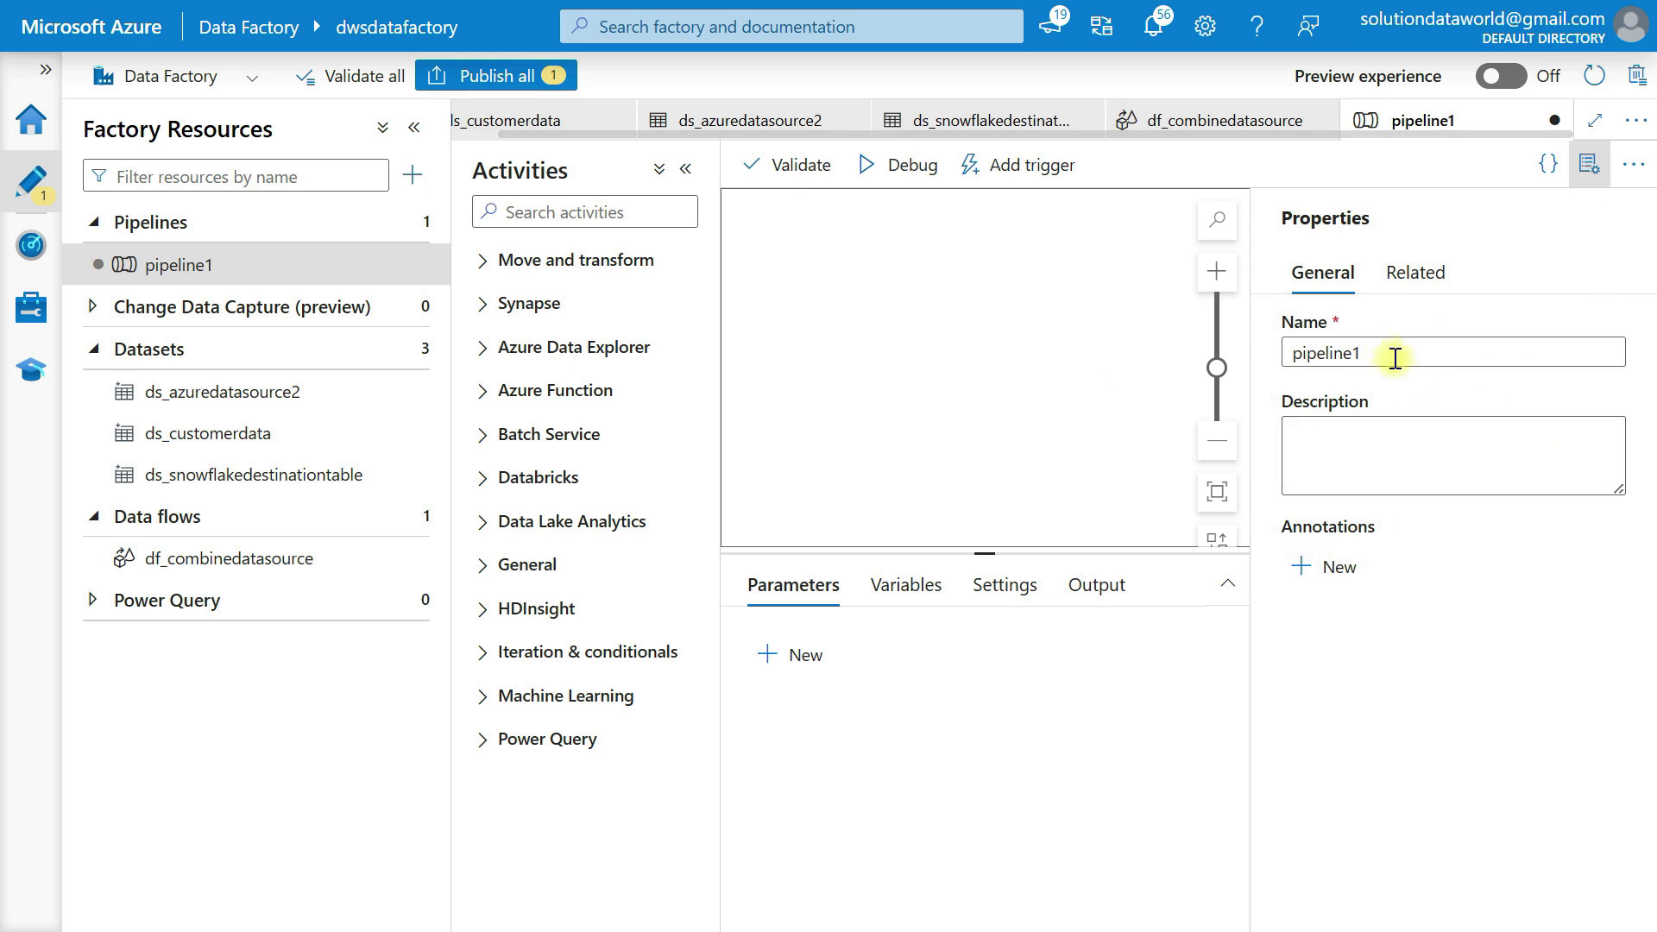
text(pl_rundataflow)
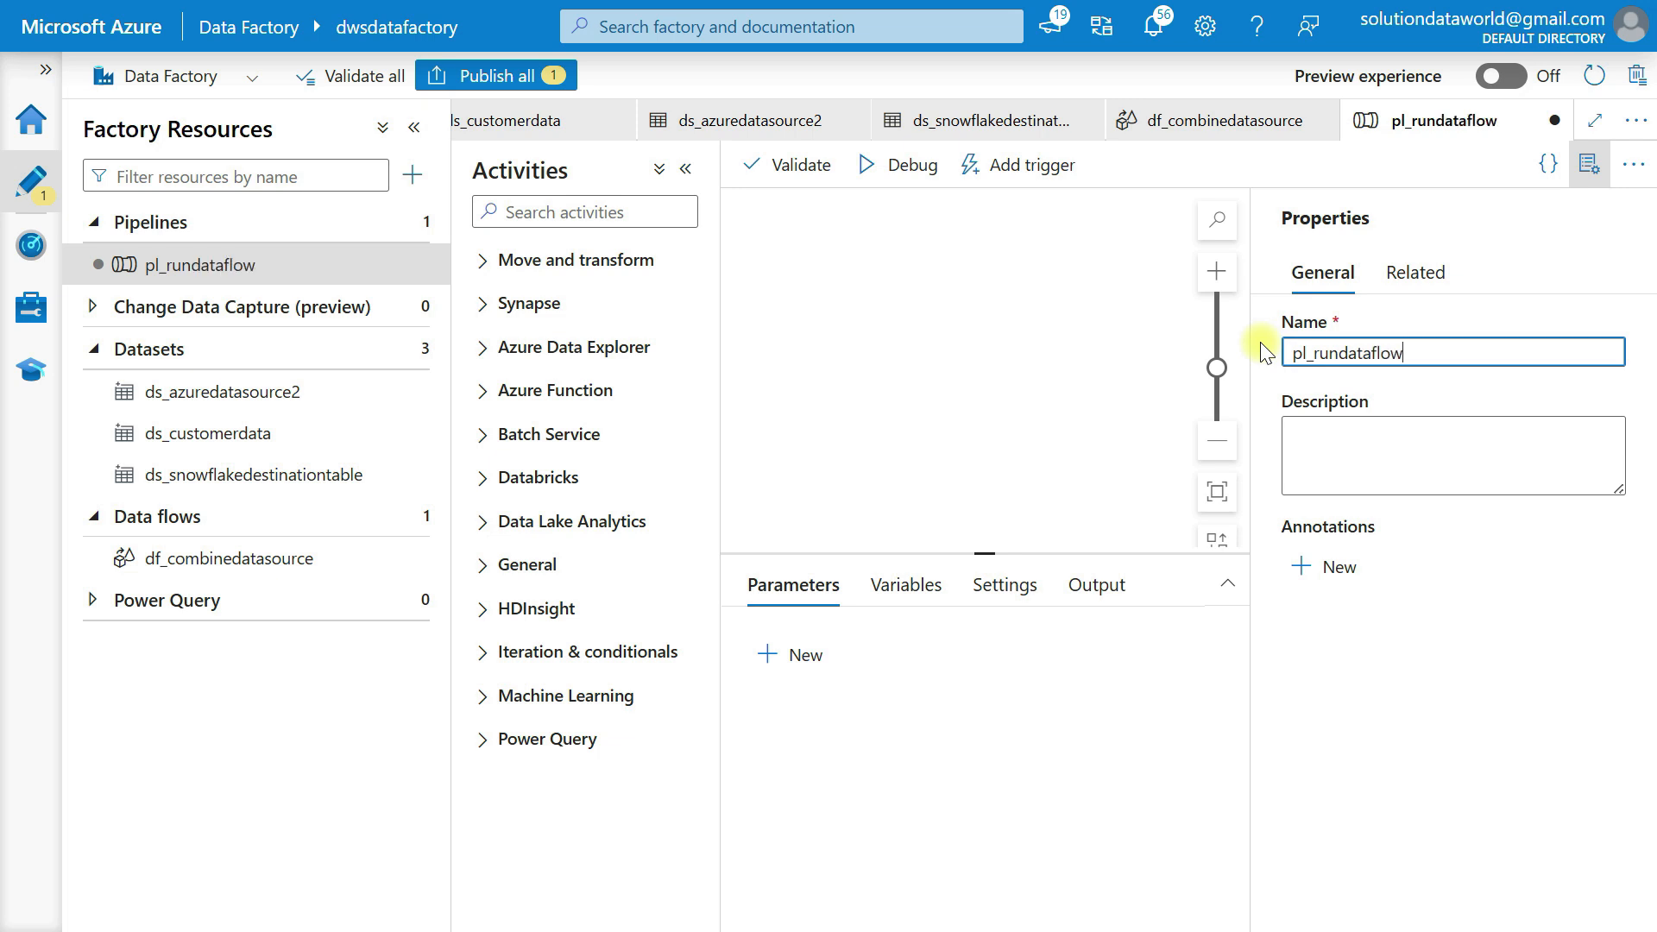
click(972, 400)
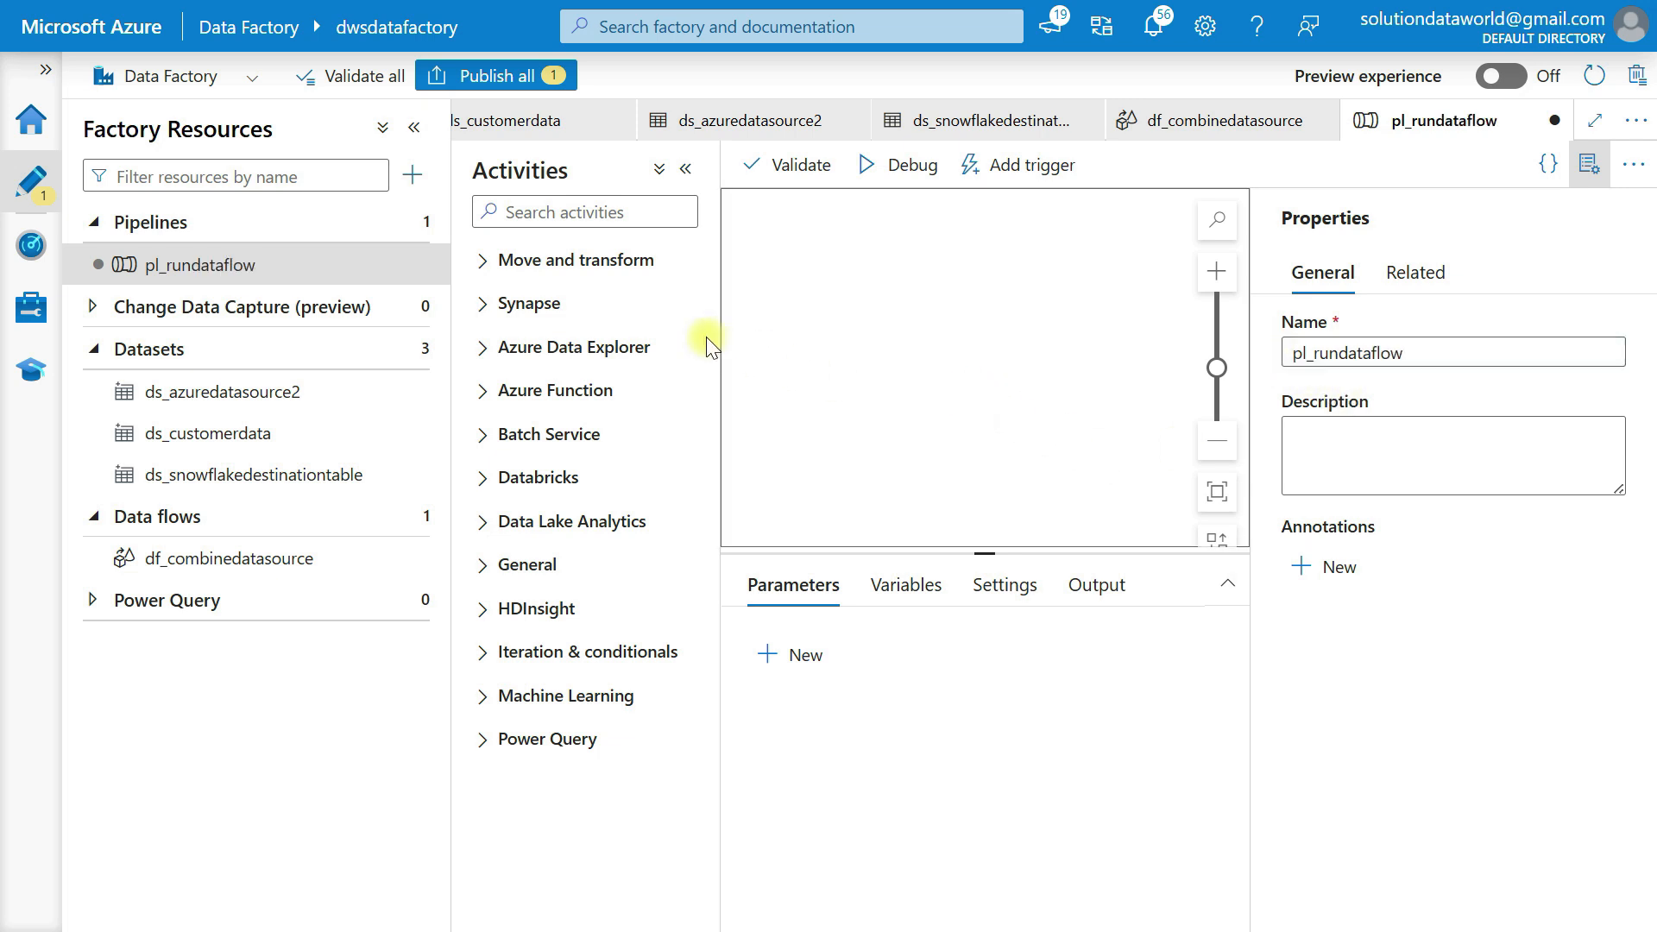
click(503, 269)
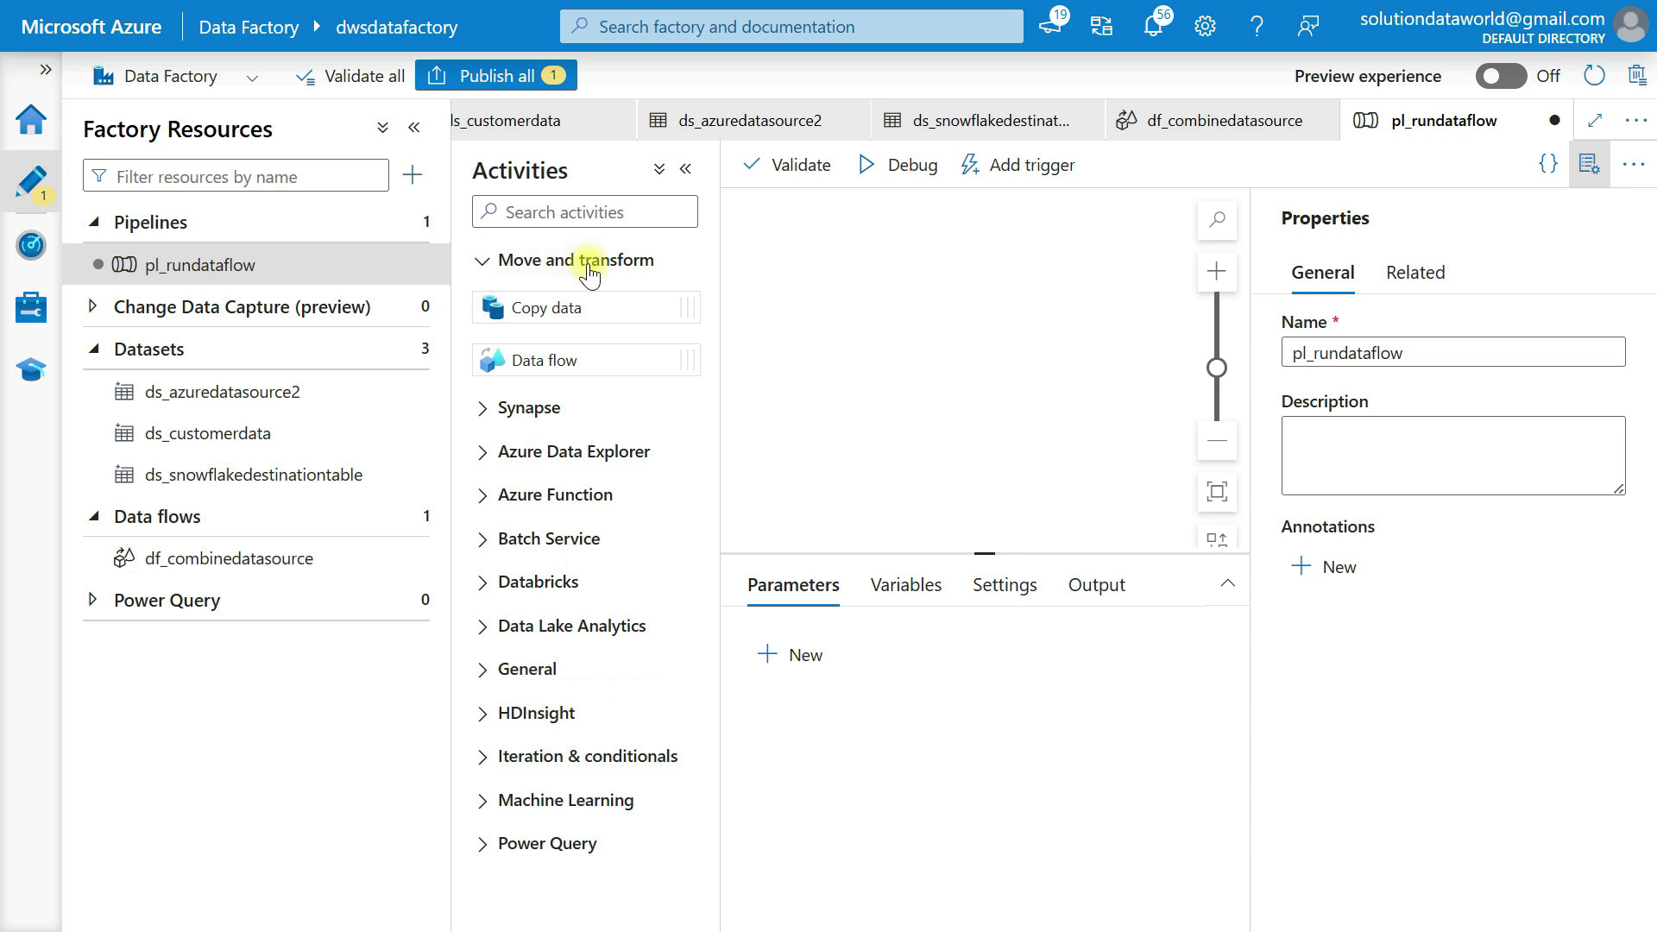
Add a Data flow activity to the pipeline that runs df_combinedatasource
drag(566, 360, 971, 339)
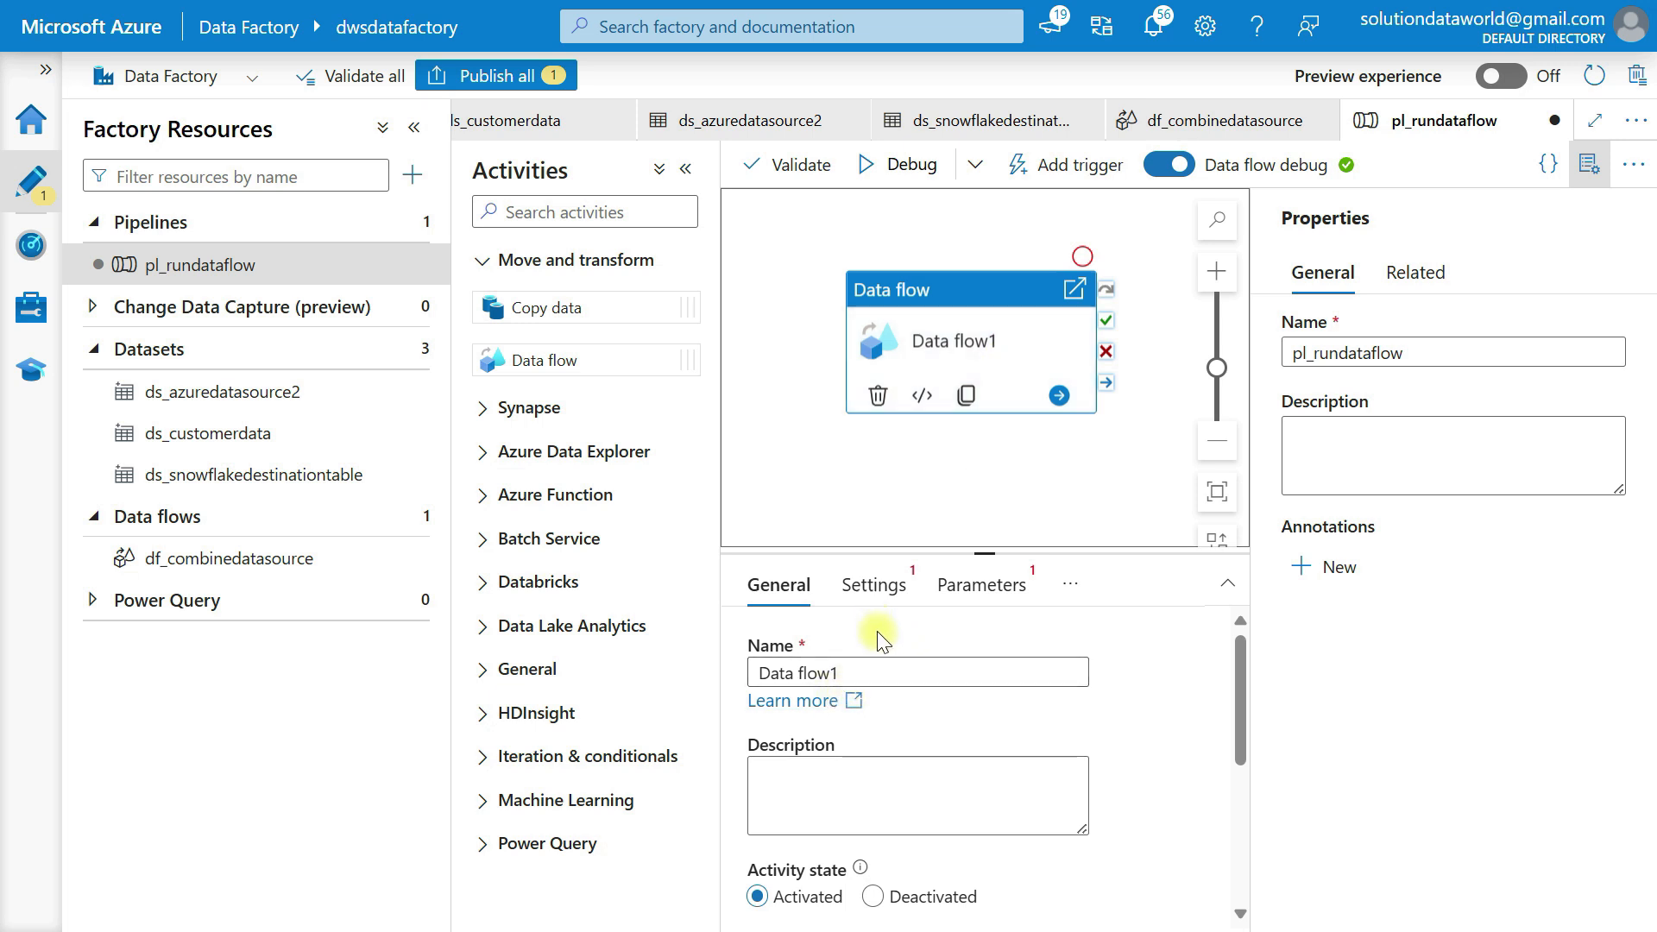
scroll(913, 853, down, 5)
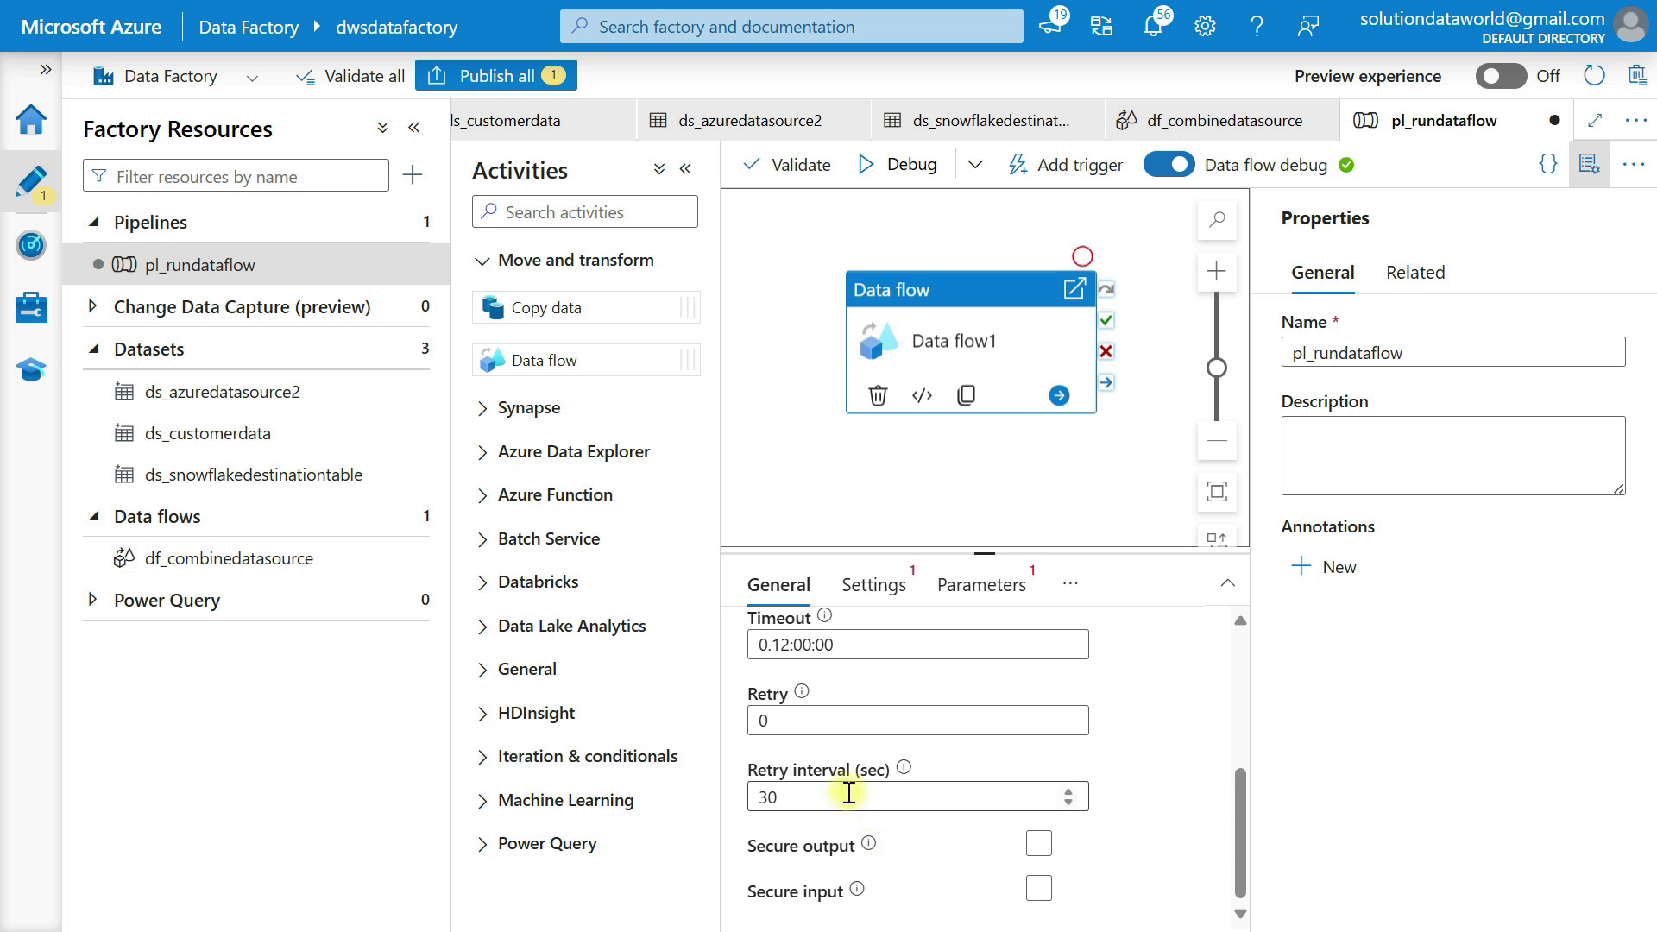
click(874, 590)
click(862, 673)
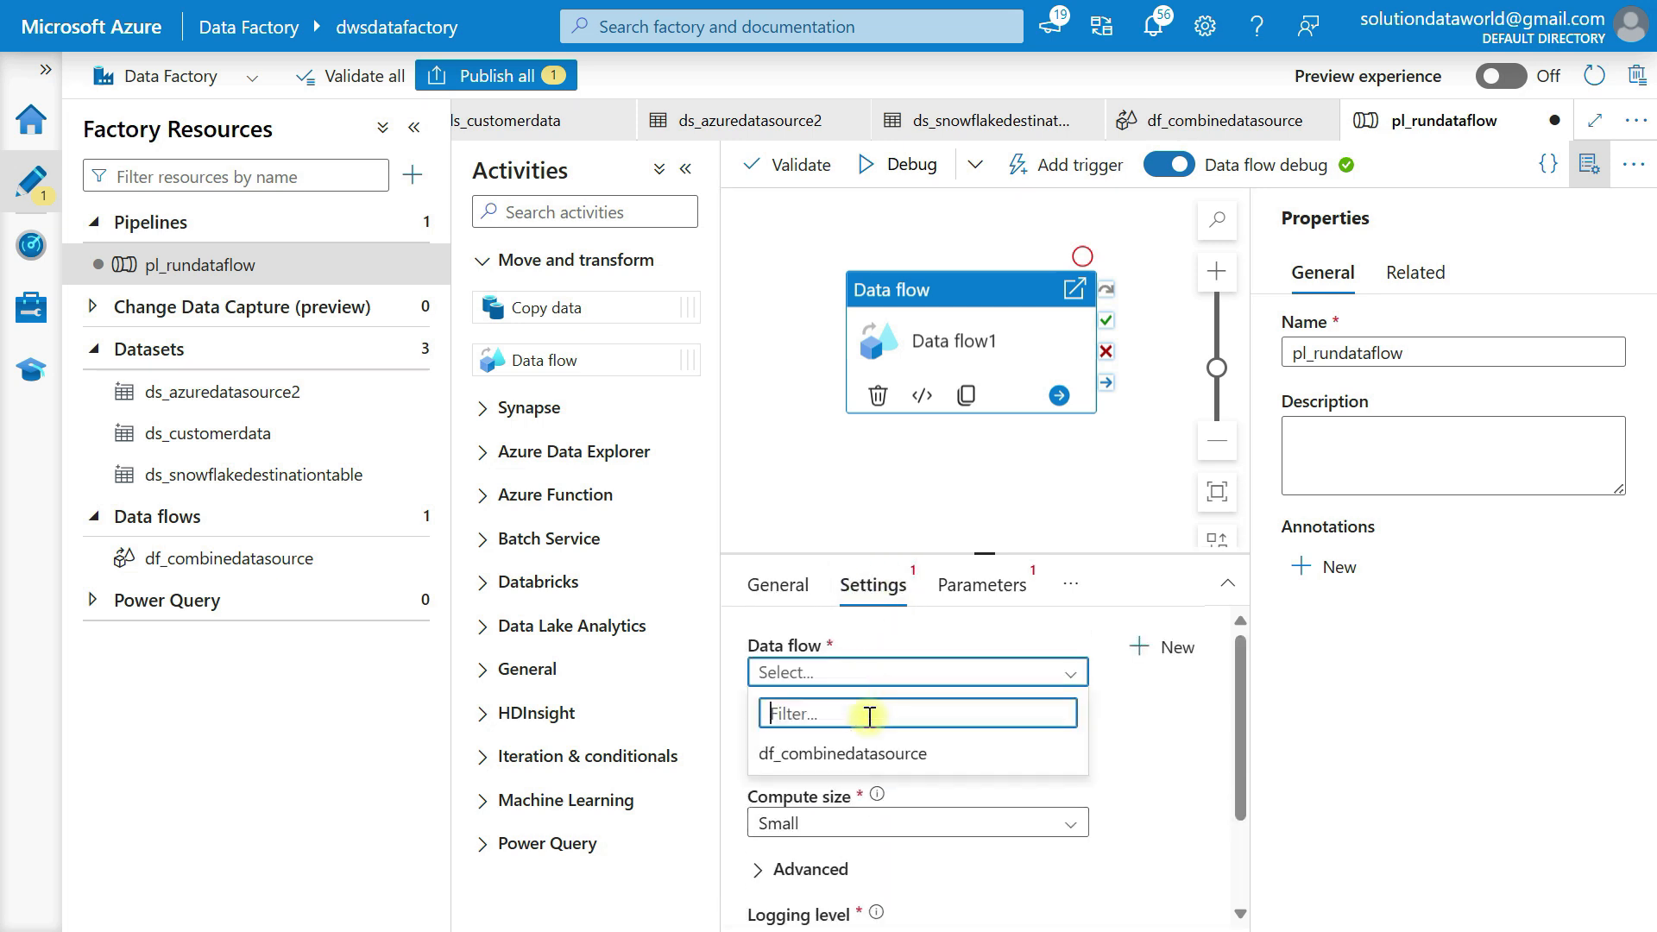
click(859, 755)
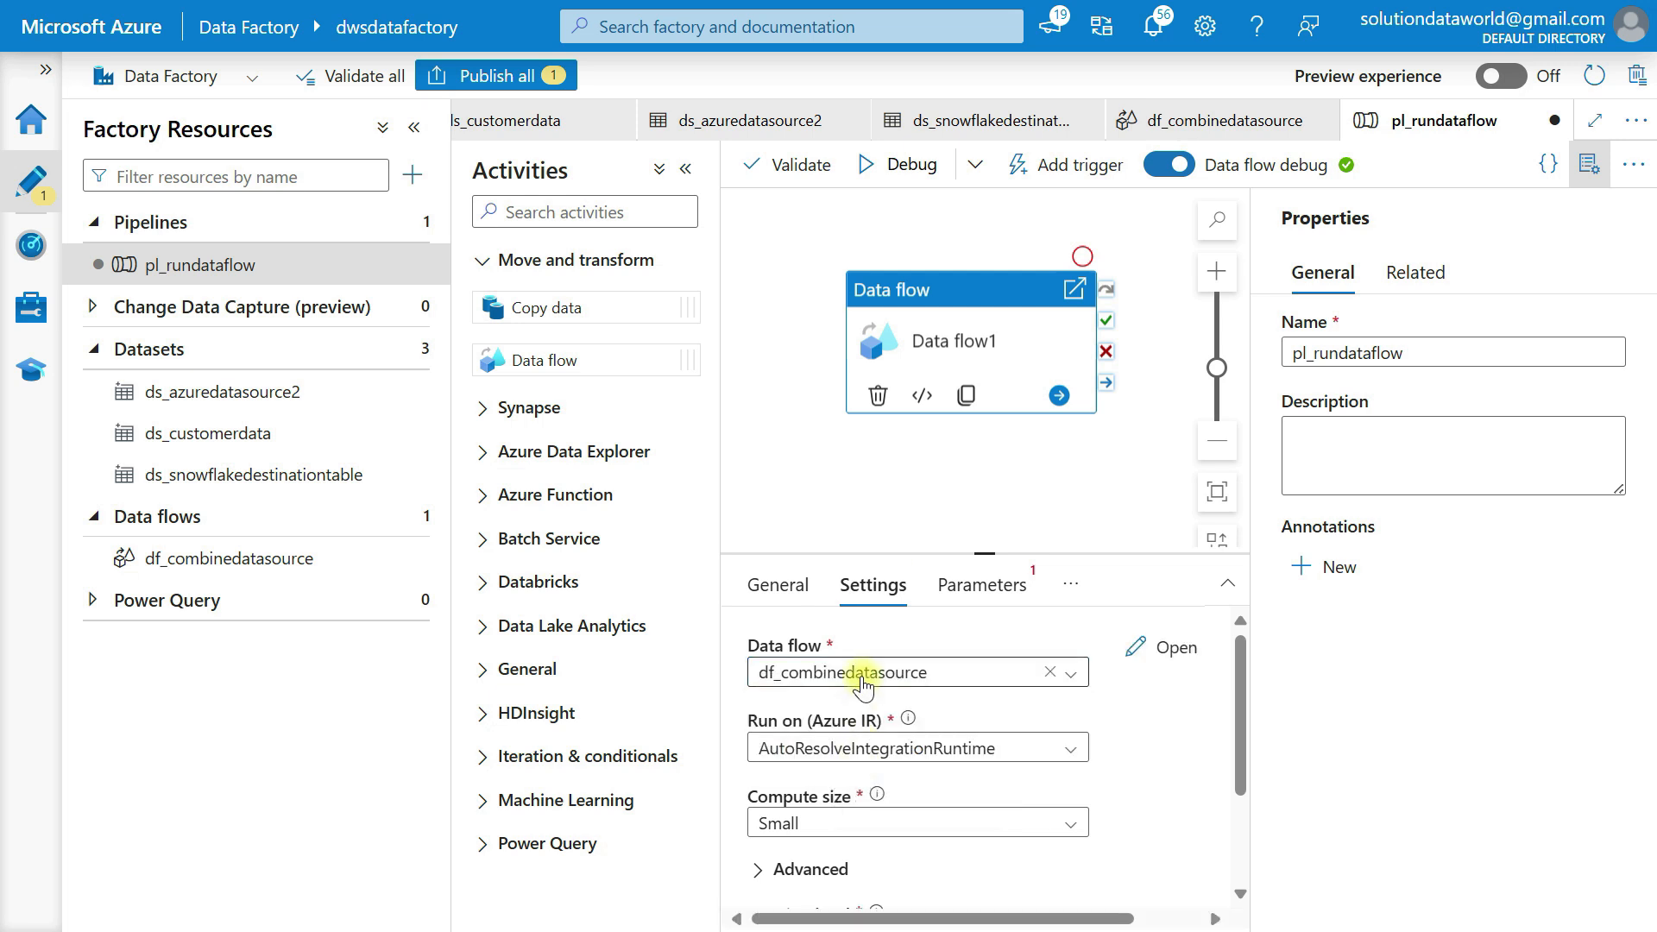
Review the activity's Sink properties, Staging and Parameters settings, then hide the Properties panel
scroll(985, 717, down, 1)
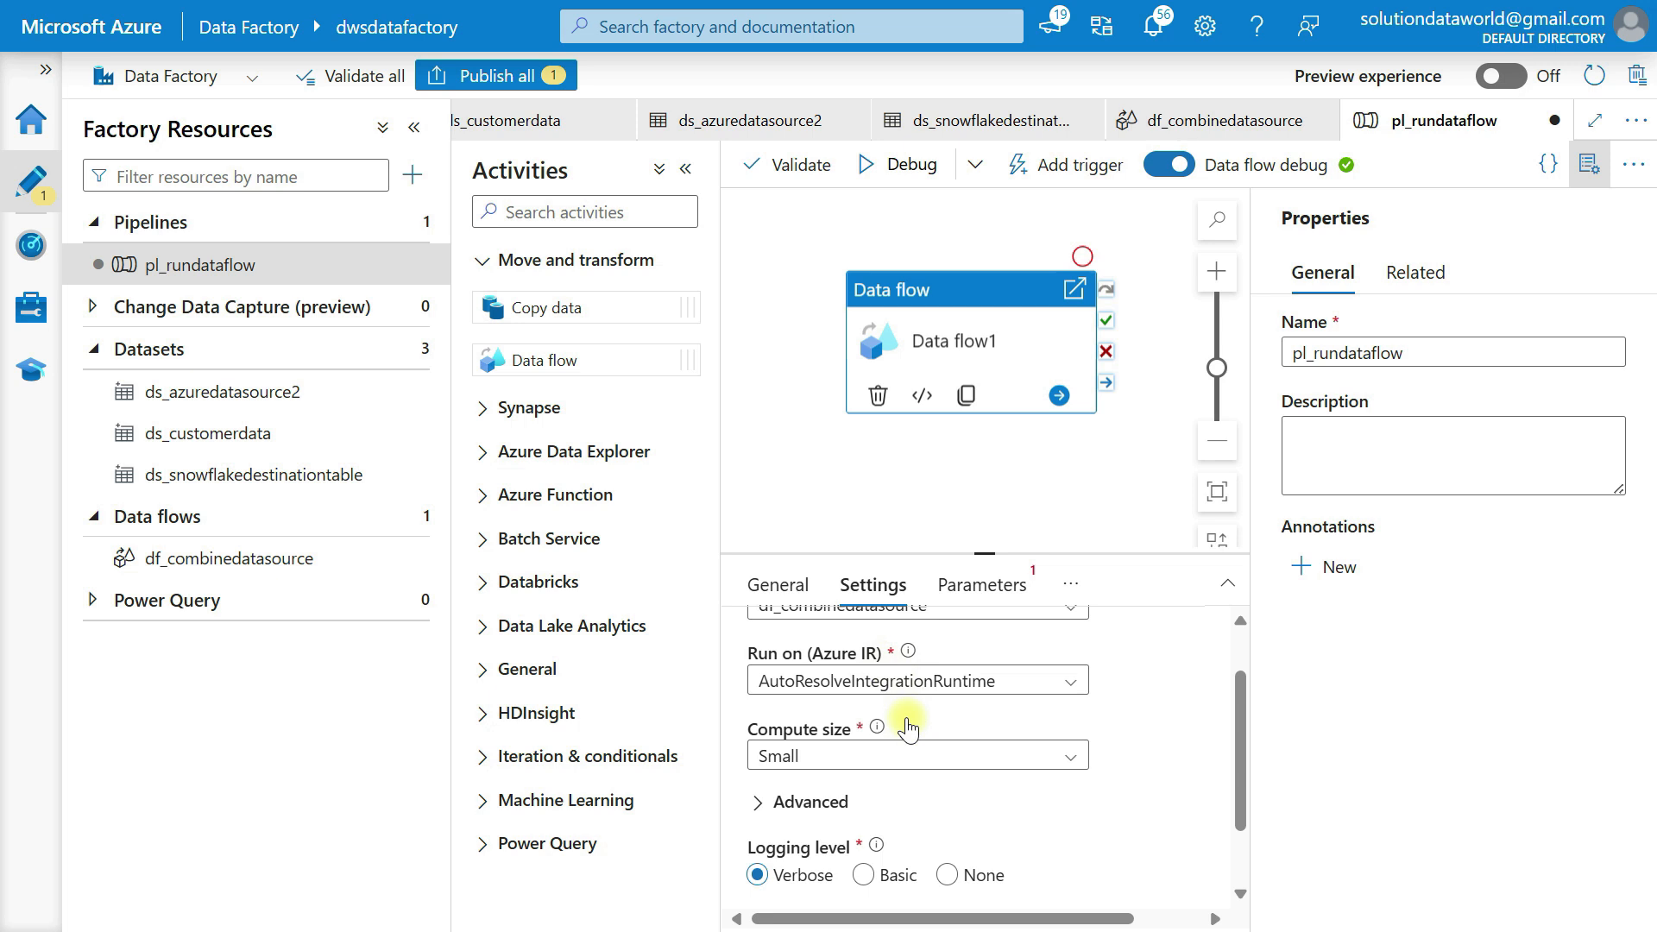
scroll(902, 721, down, 1)
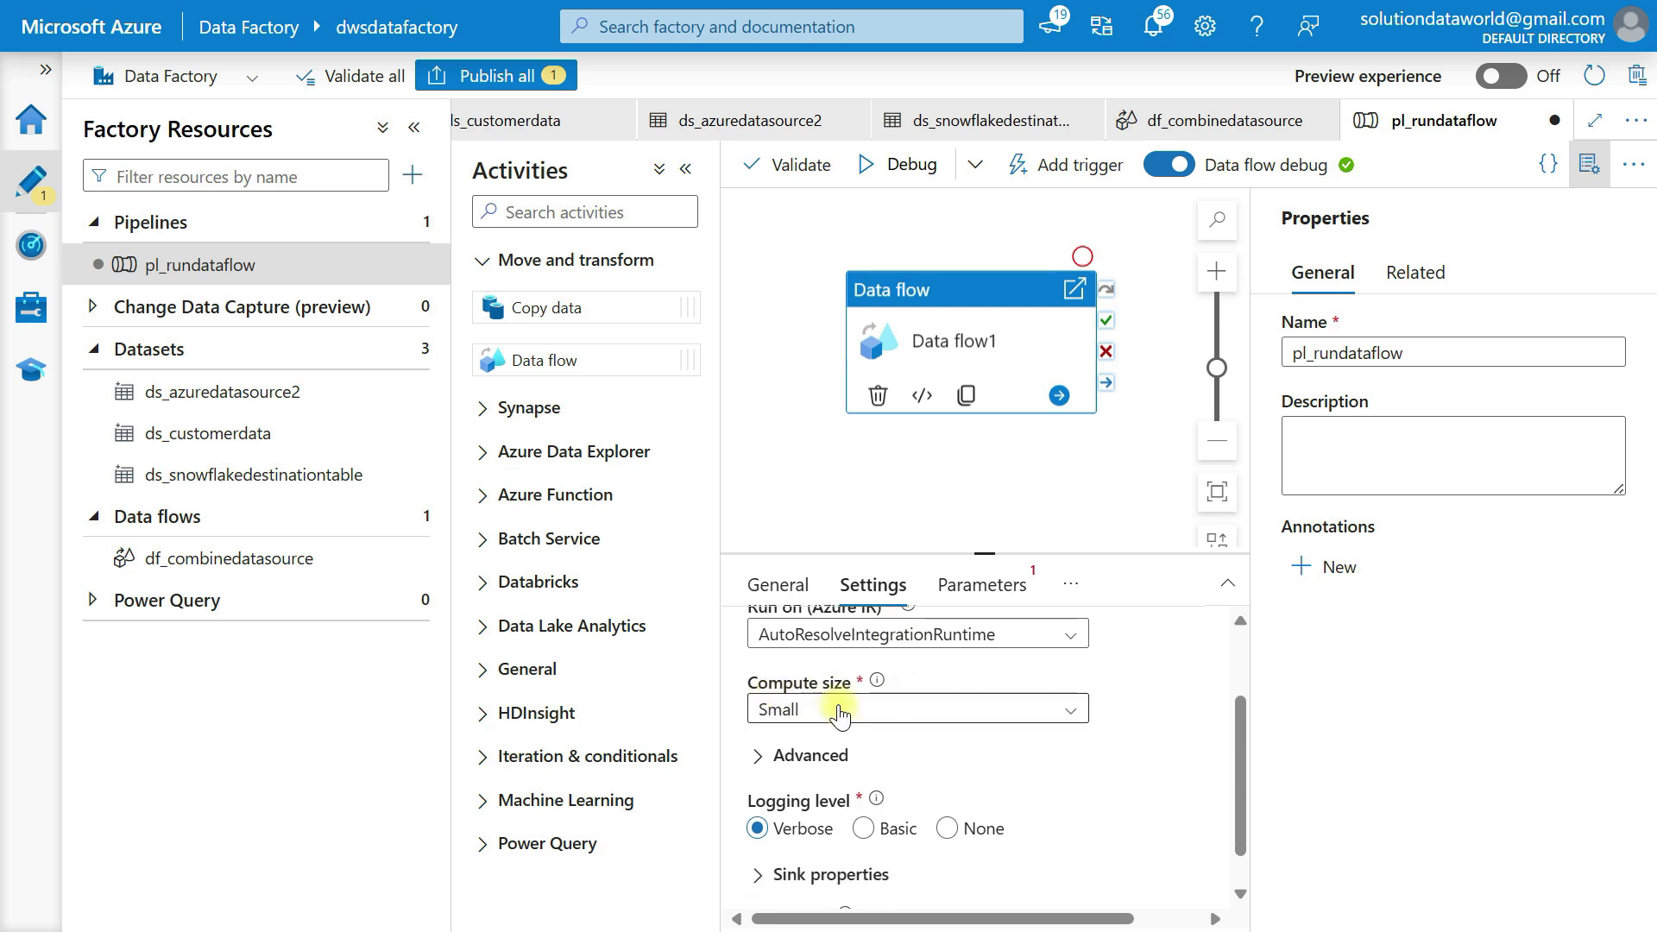
scroll(896, 756, down, 1)
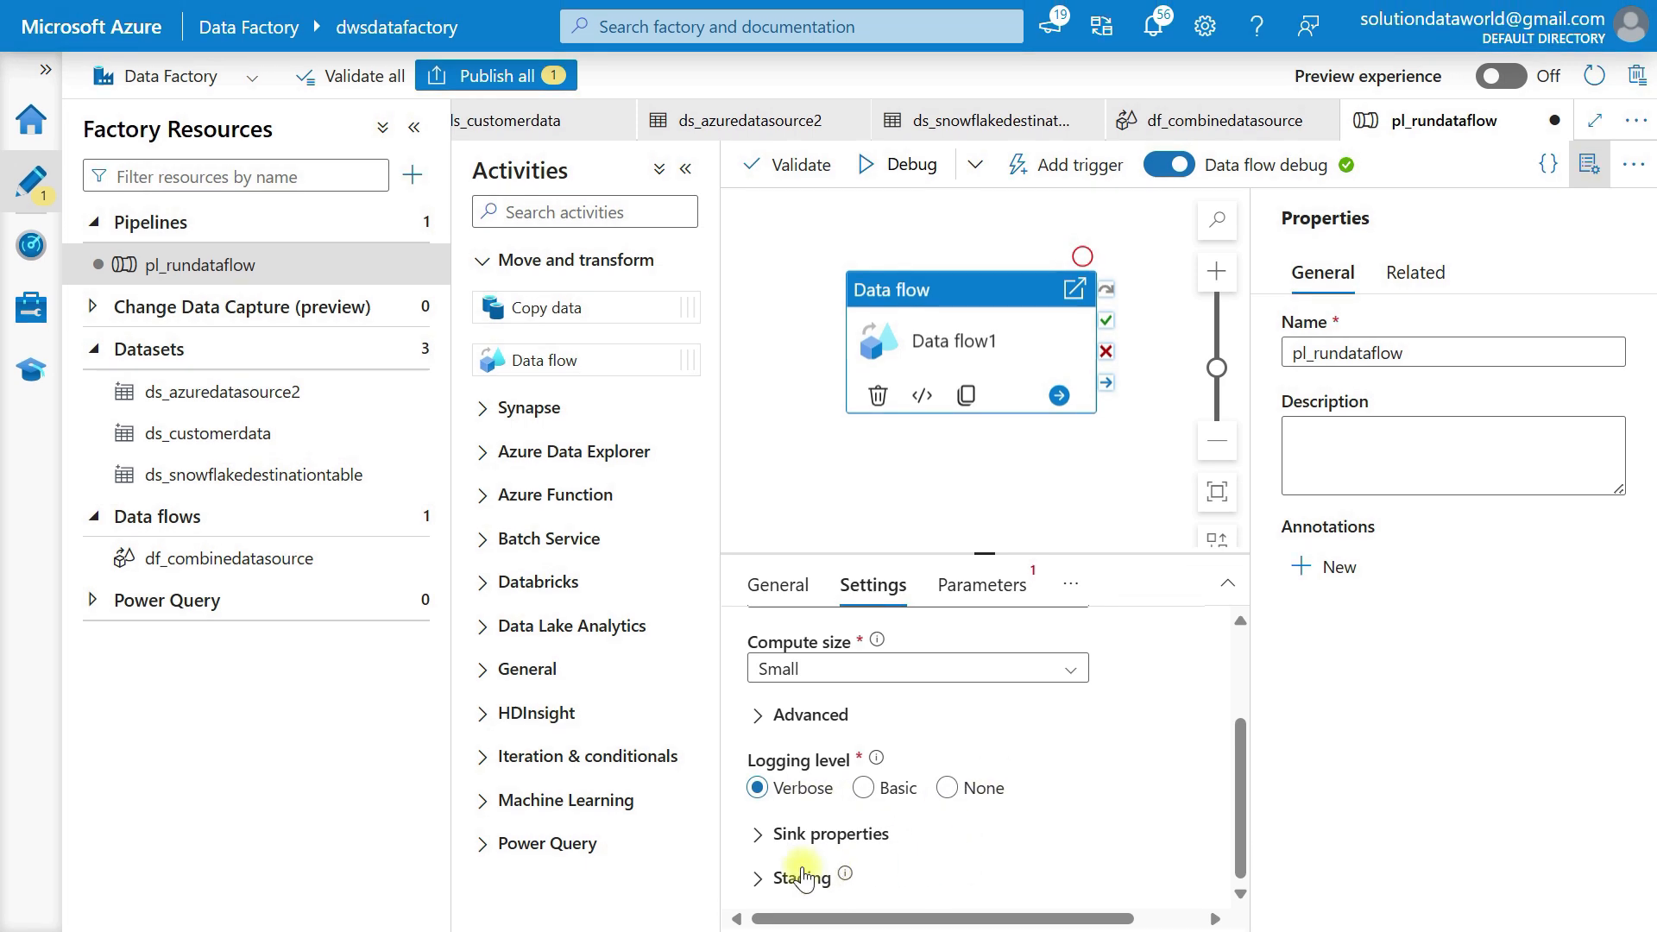
click(763, 834)
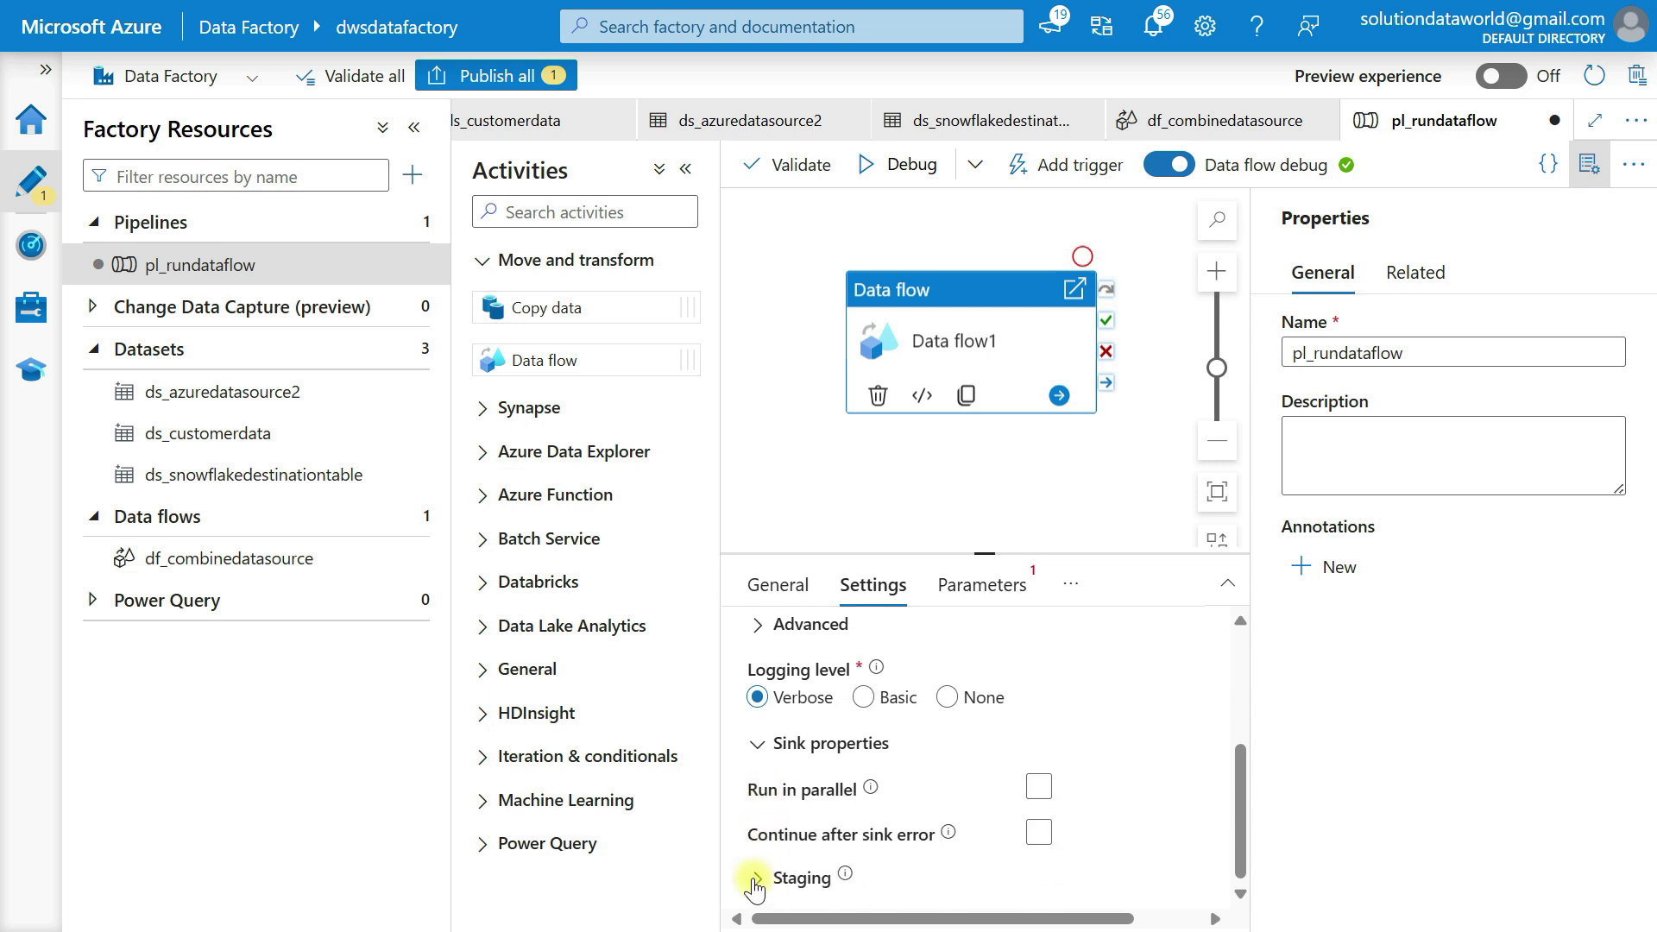
click(754, 881)
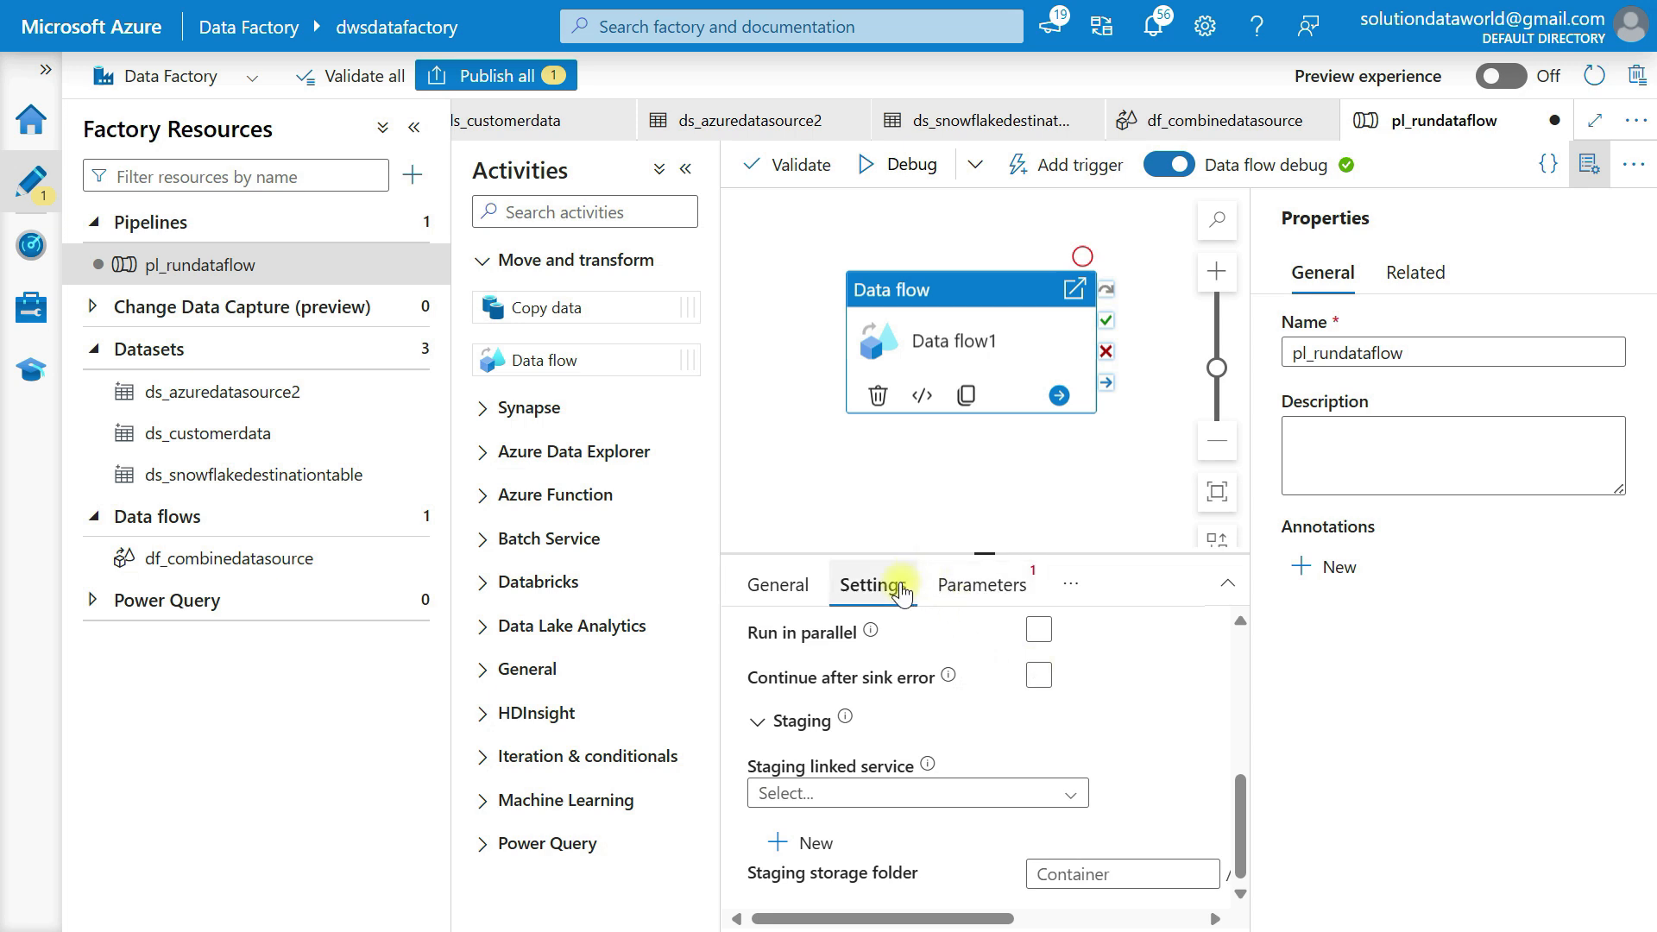
click(999, 596)
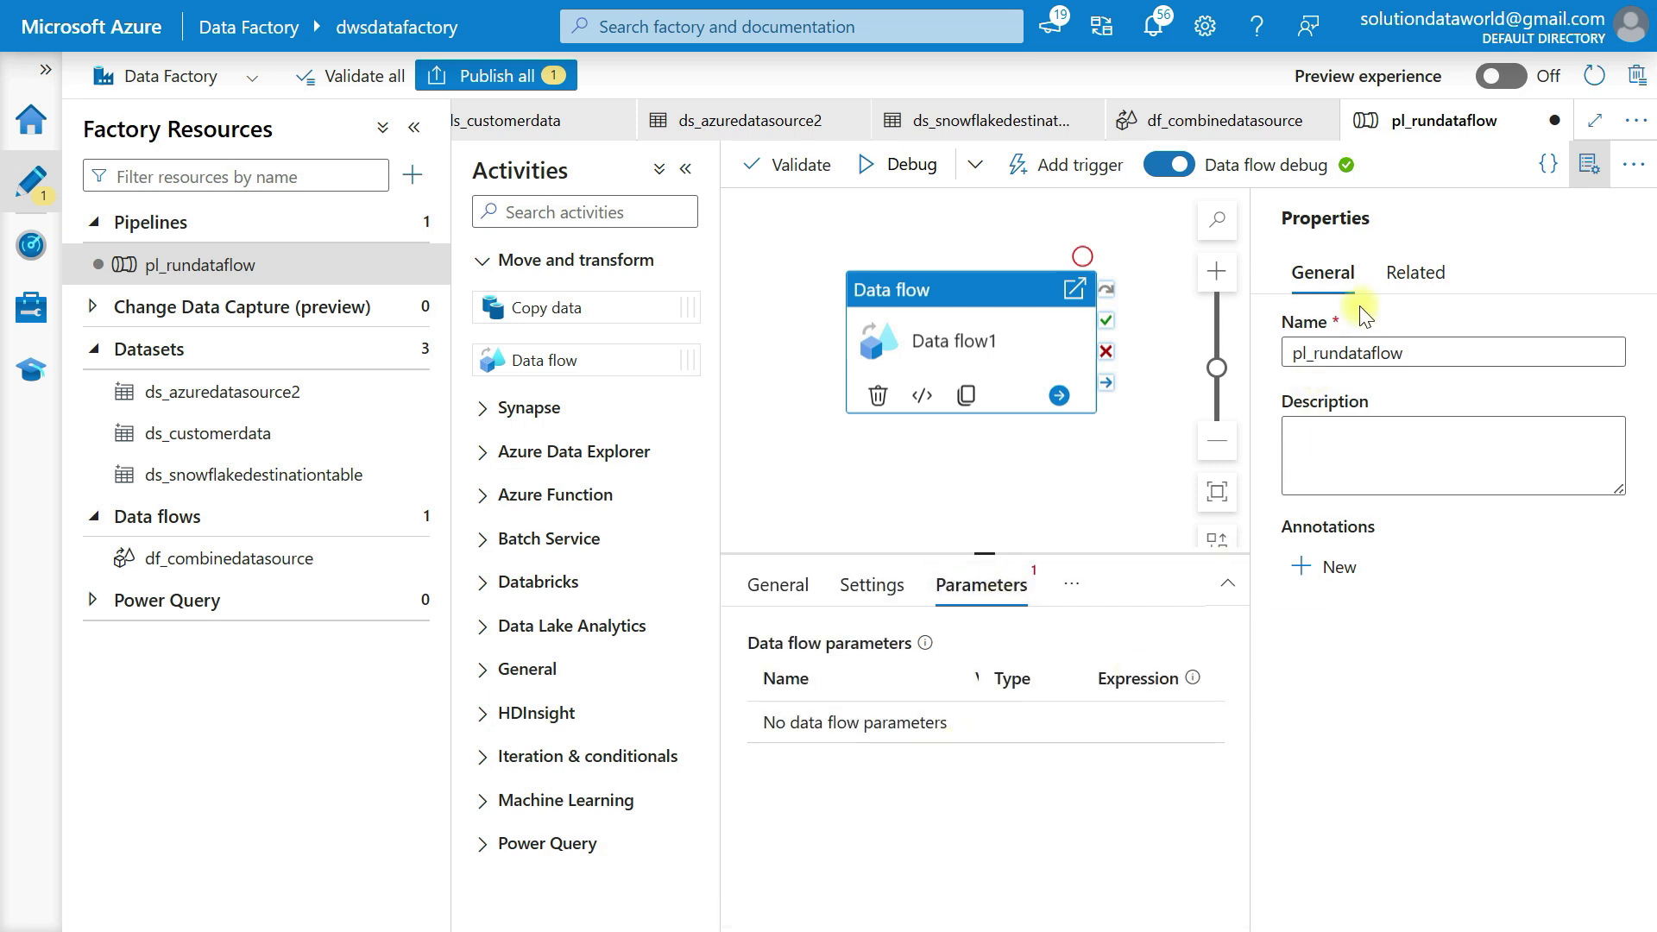
click(1589, 164)
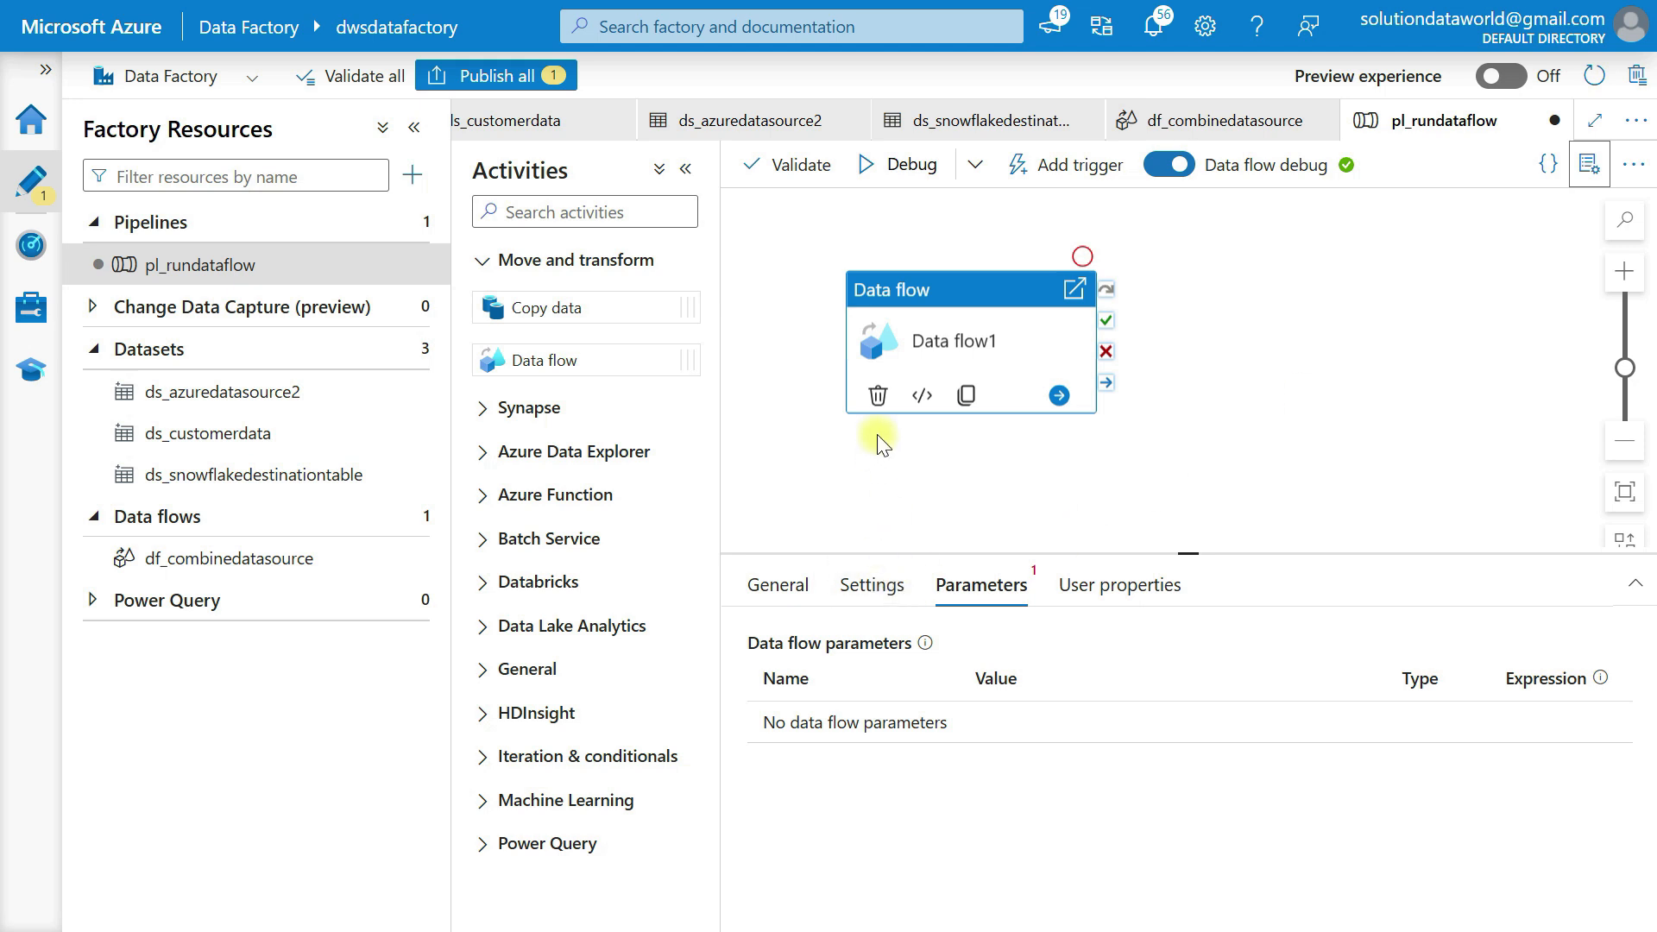
click(913, 165)
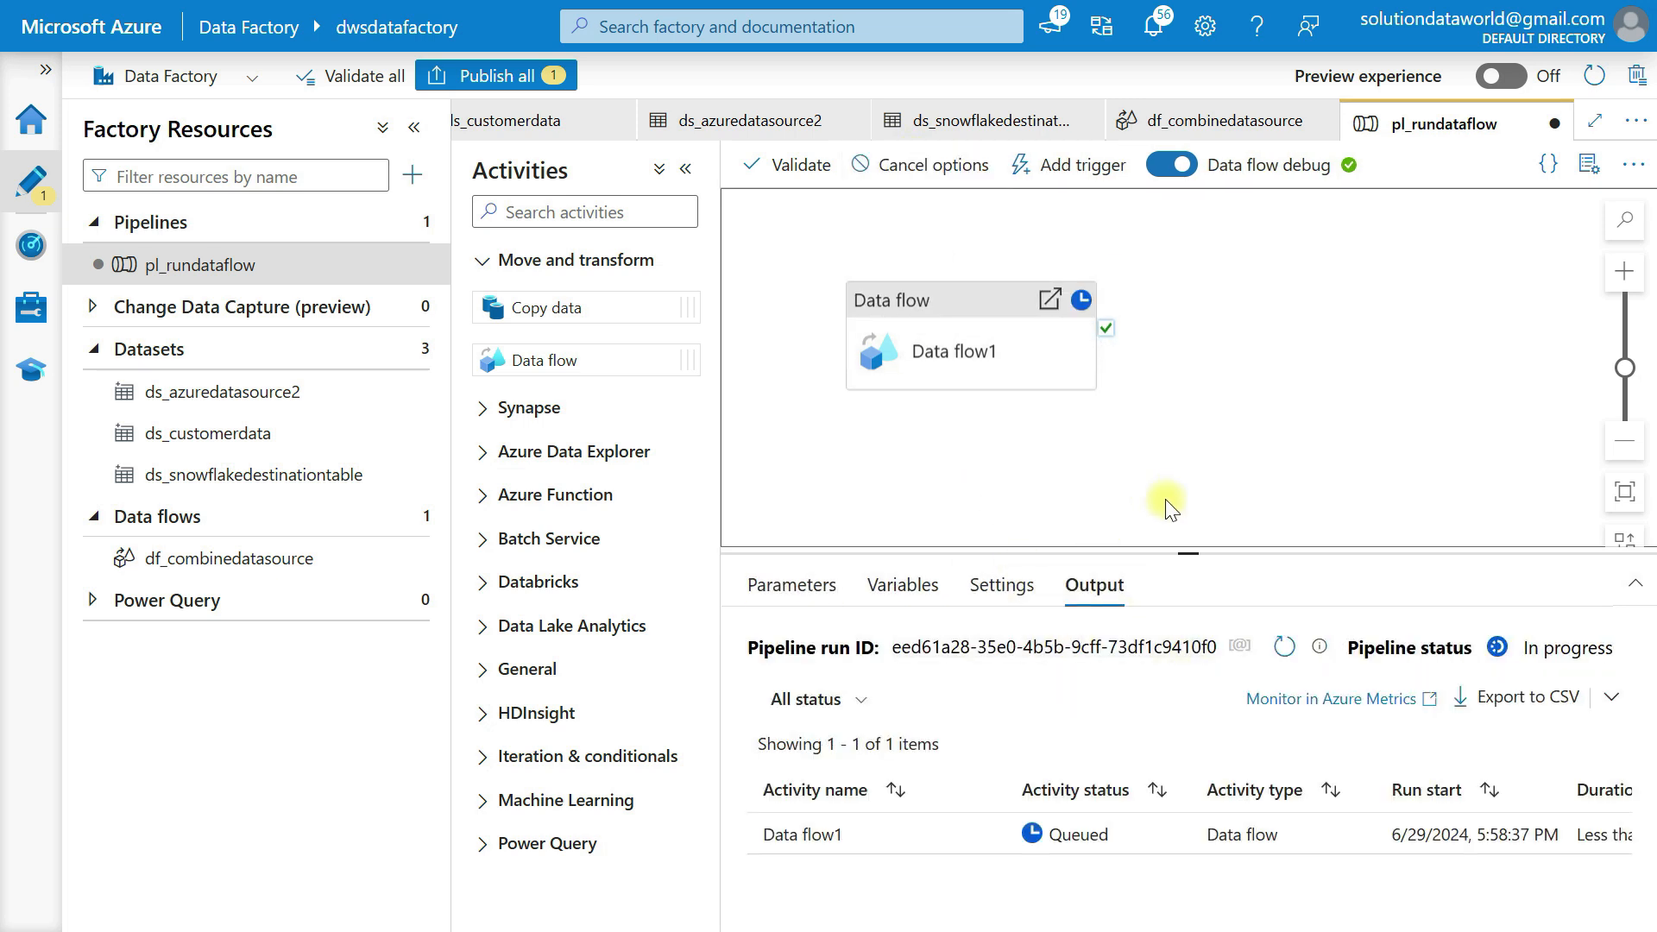
drag(1186, 553, 1174, 474)
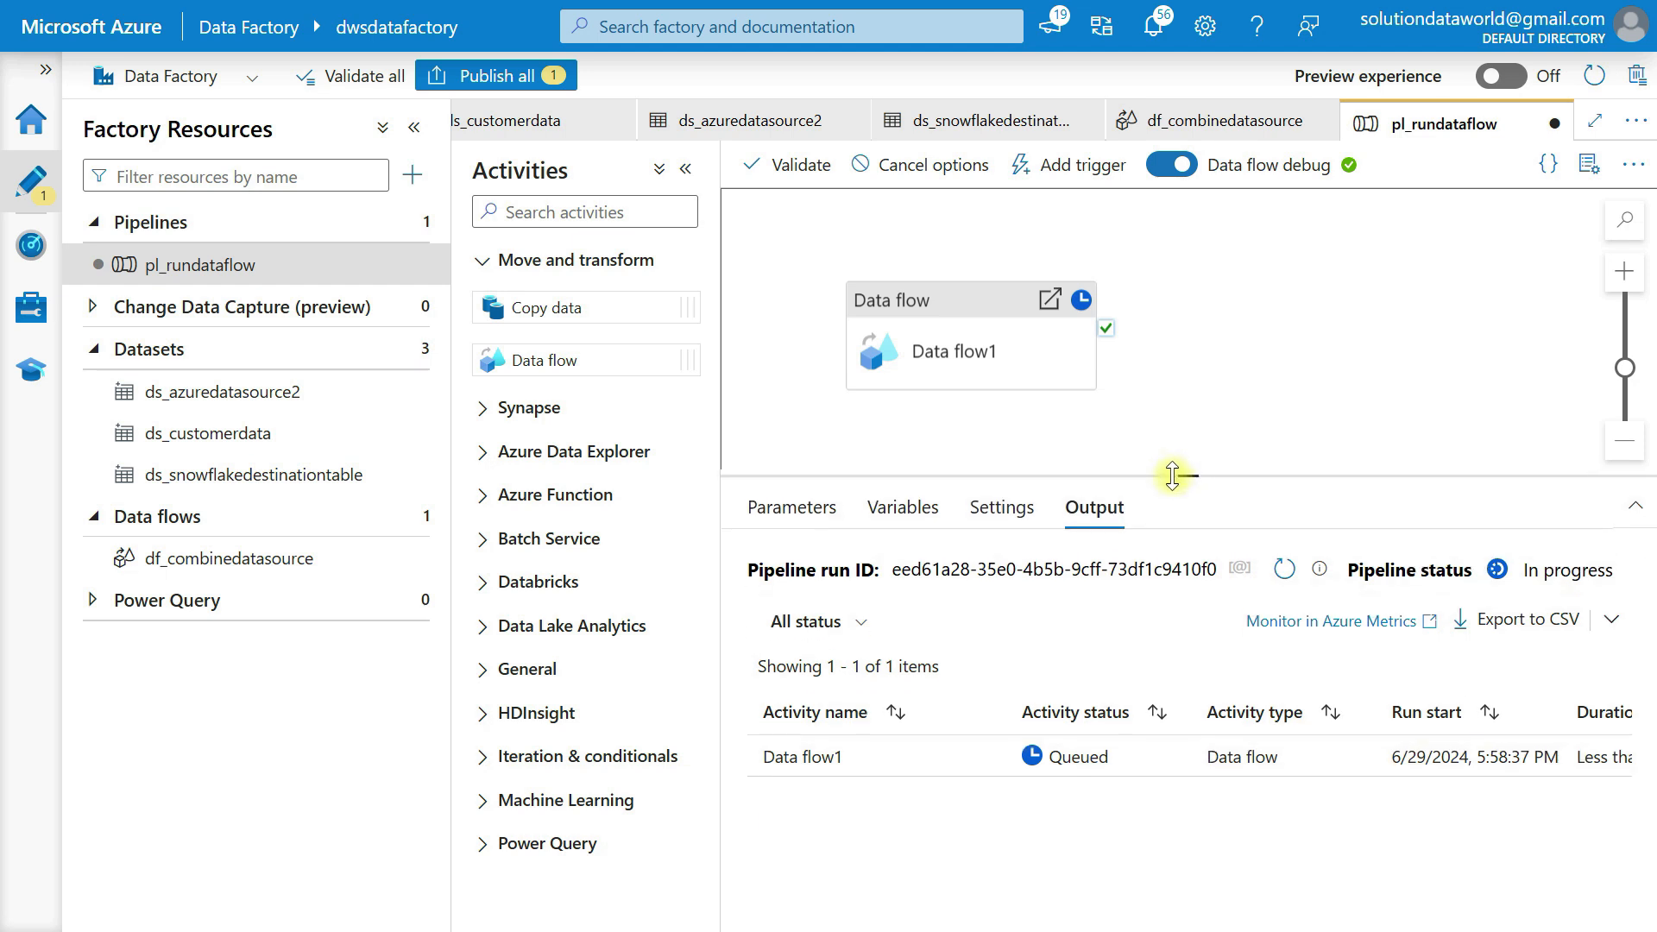
click(1292, 574)
click(1286, 571)
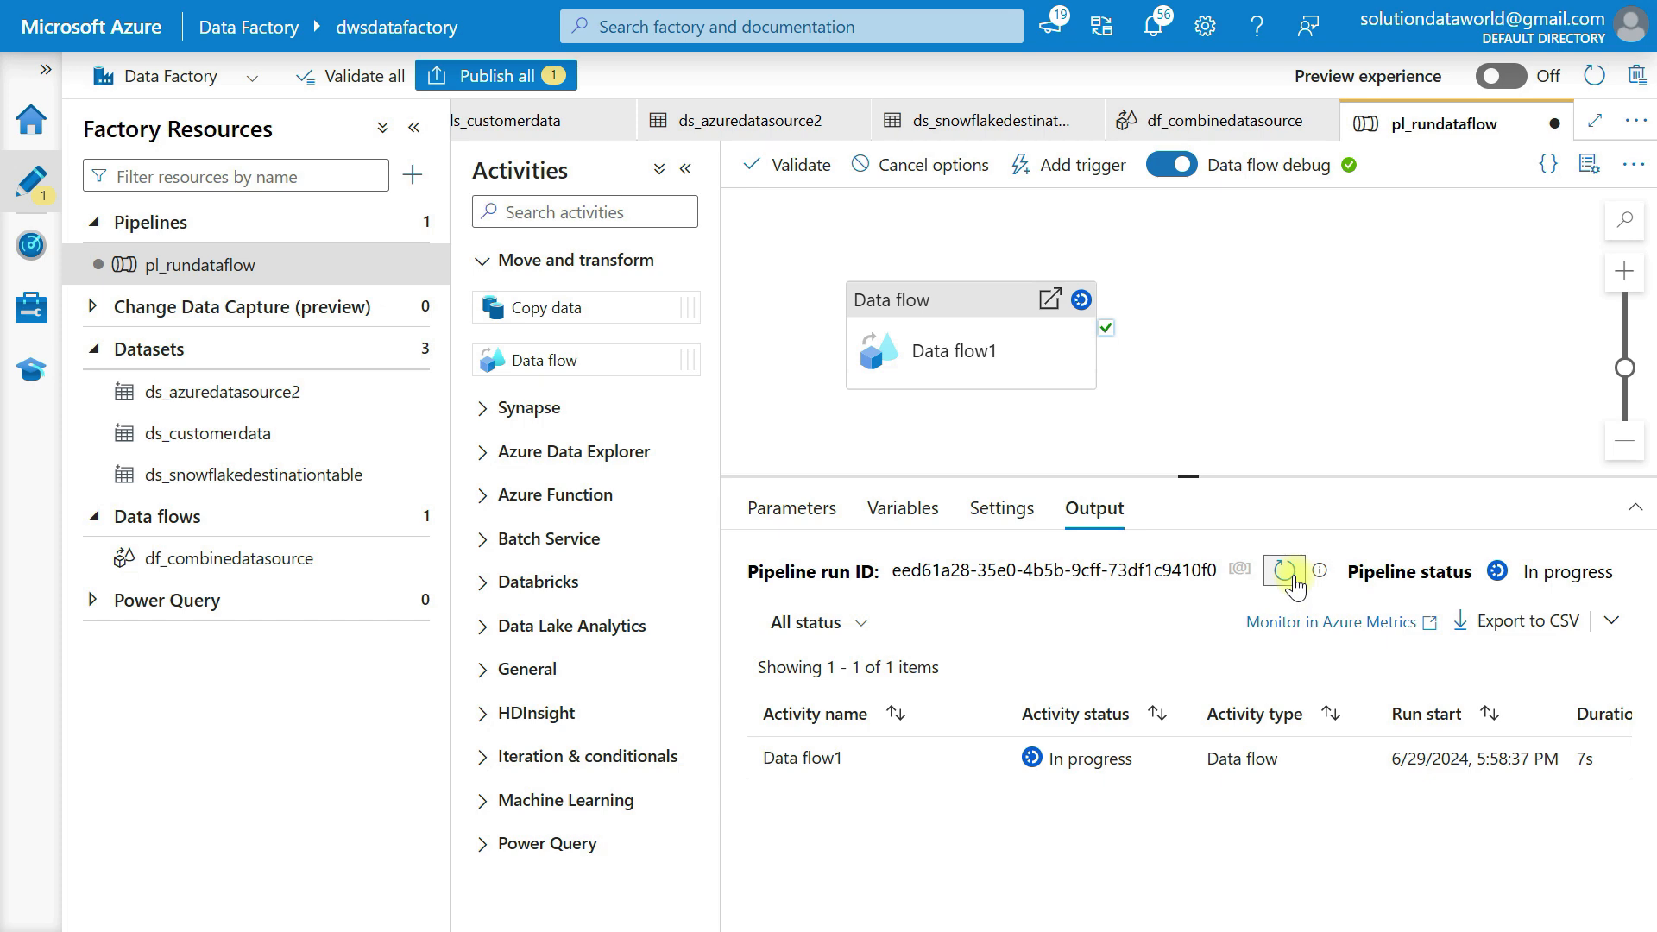
click(414, 128)
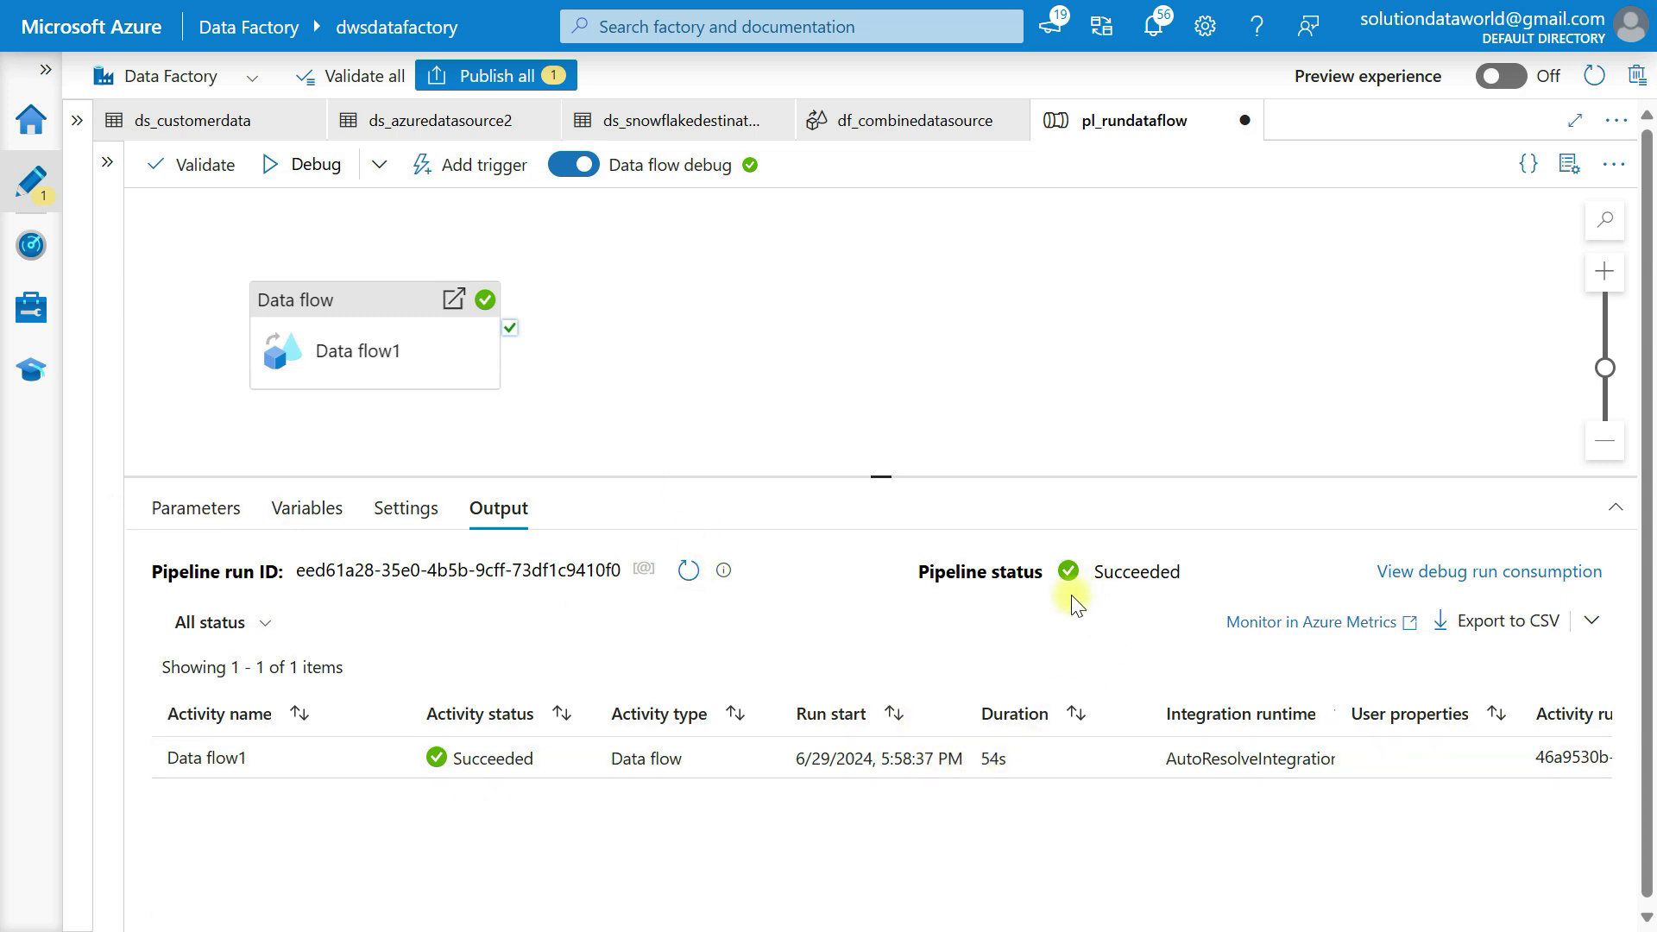
click(465, 171)
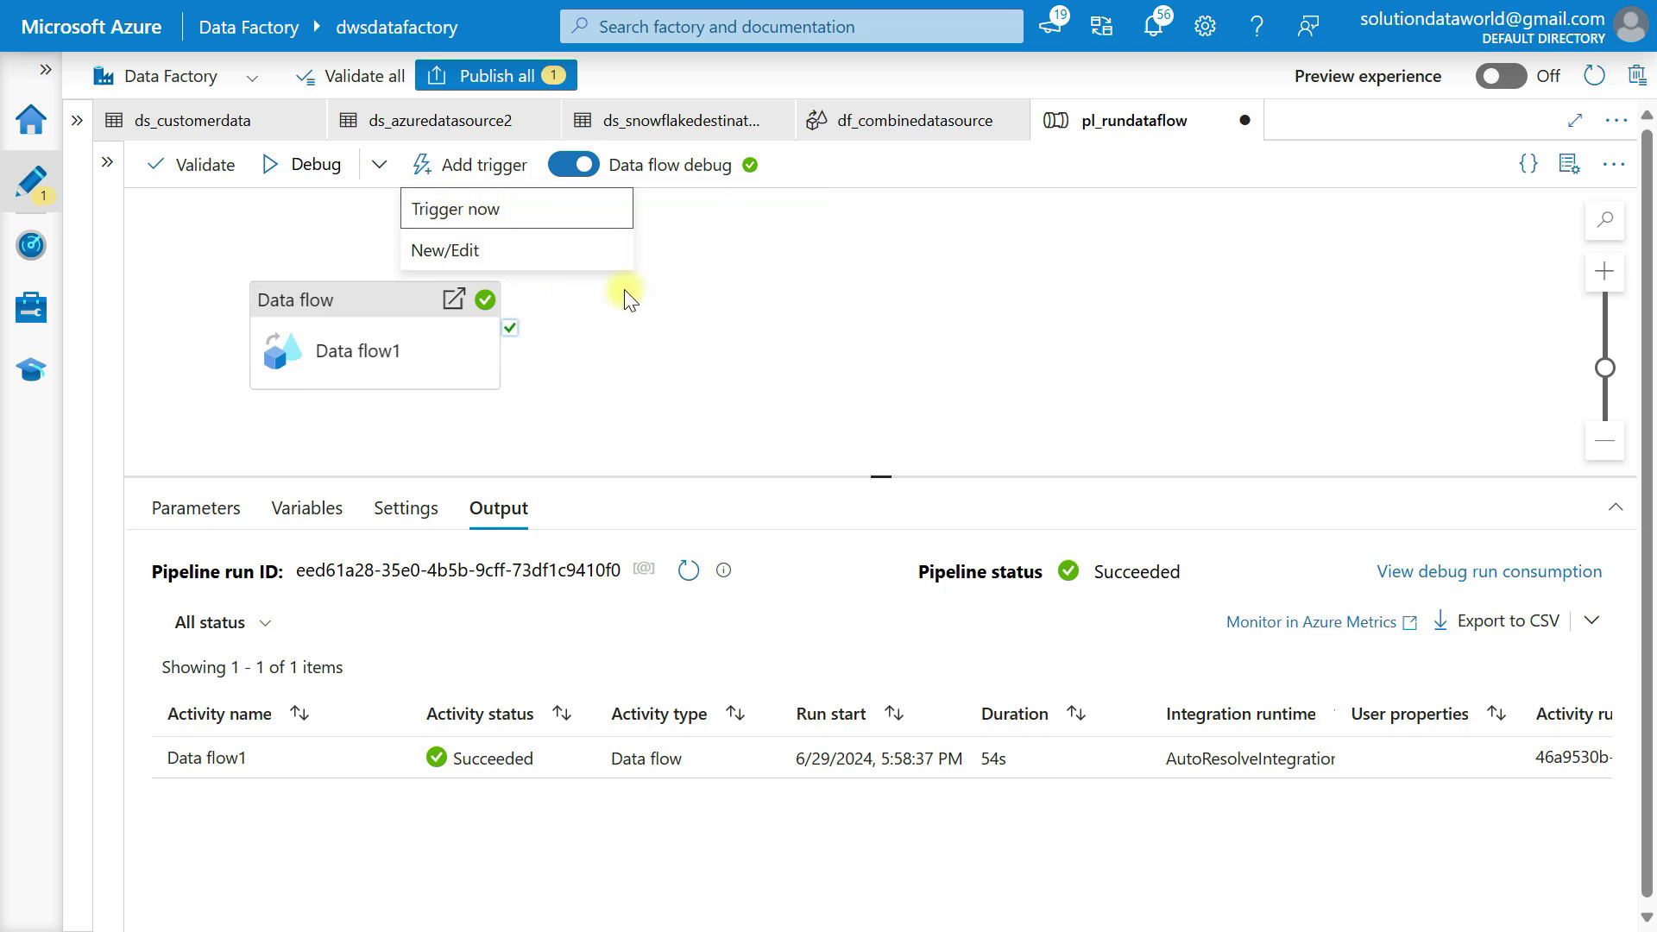
click(664, 322)
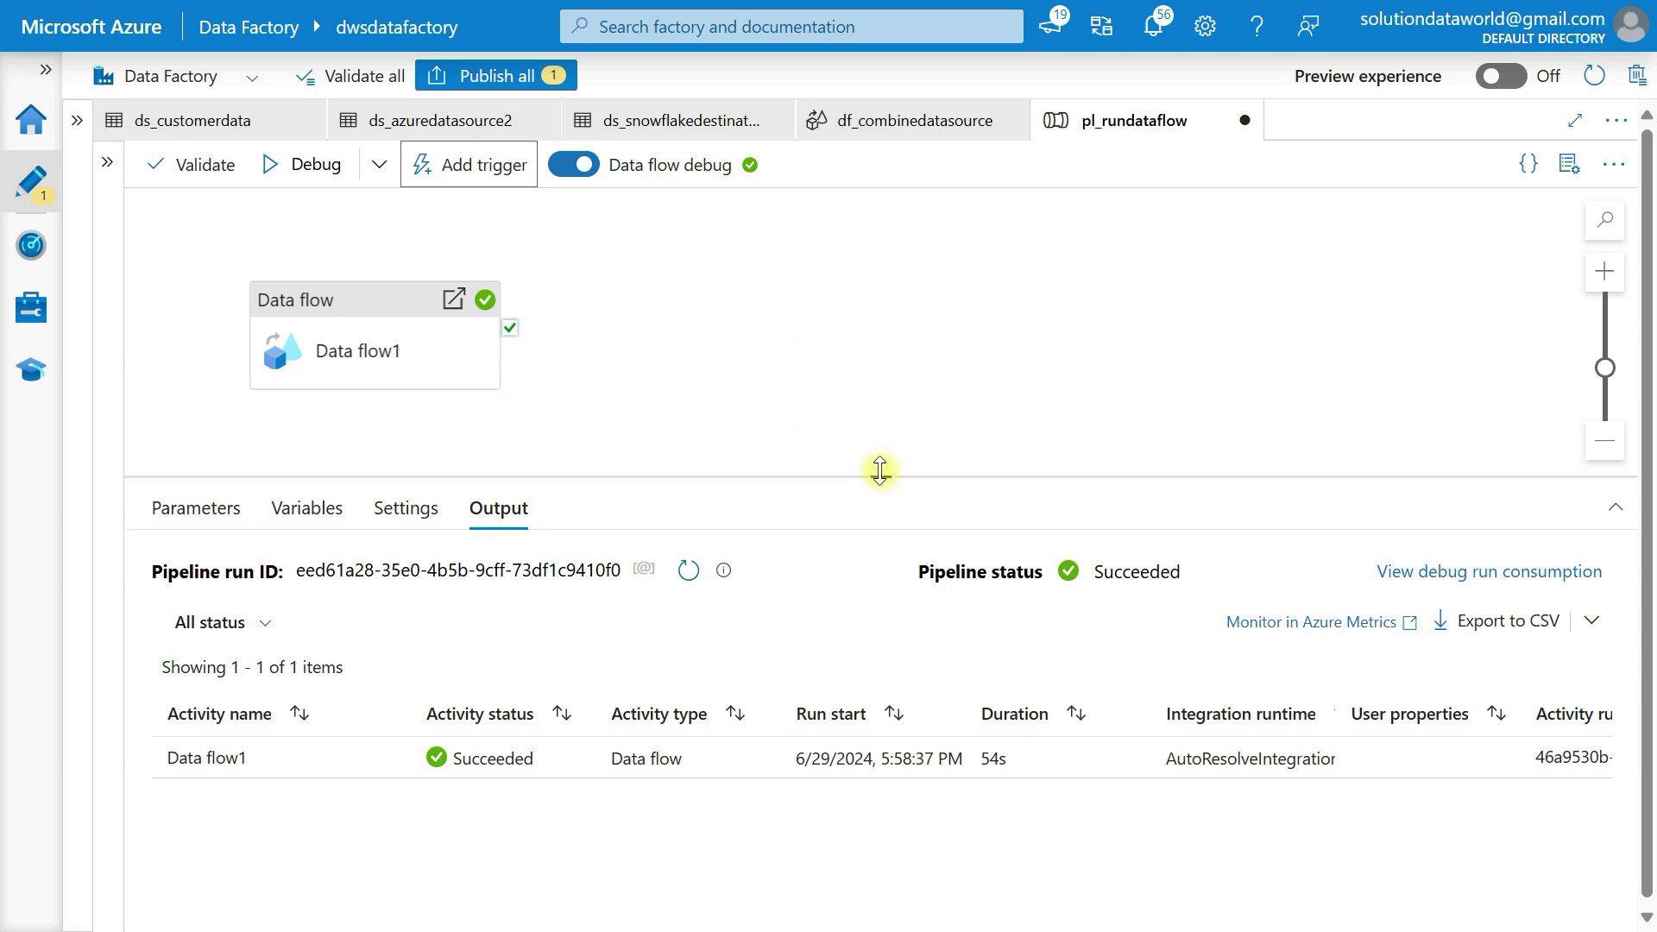
Review the Azure Data Factory approach slide, then return to the Snowflake worksheet
key(alt+Tab)
key(alt+Tab)
key(alt+Tab)
key(alt+Tab)
key(alt+Tab)
key(alt+Tab)
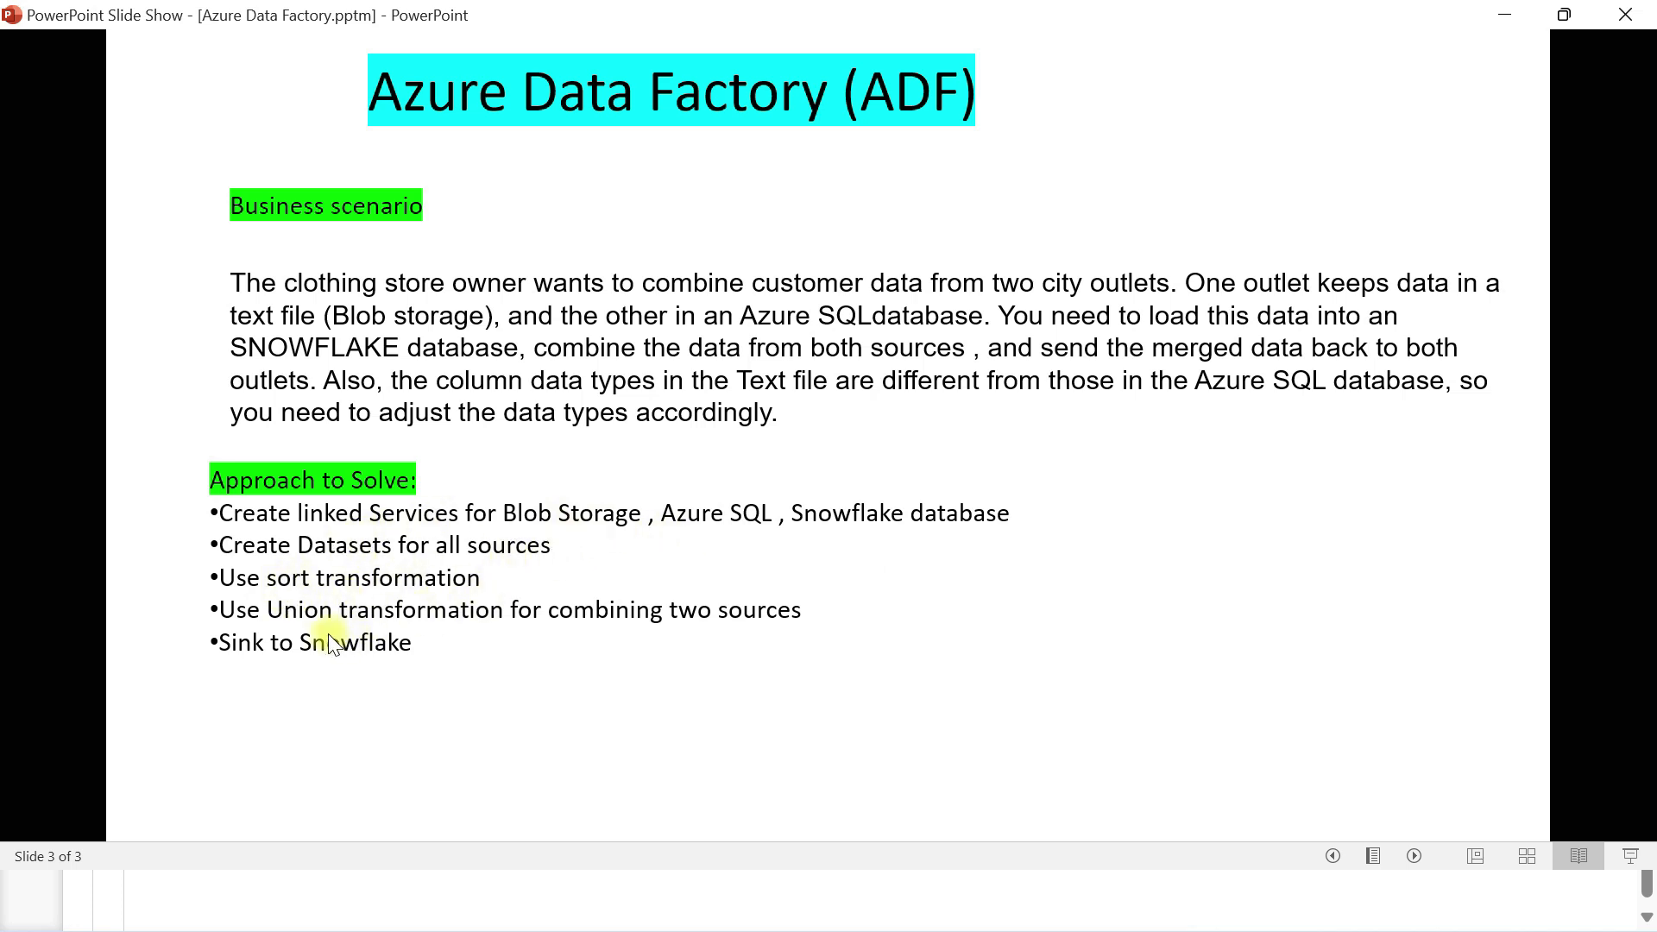
key(alt+Tab)
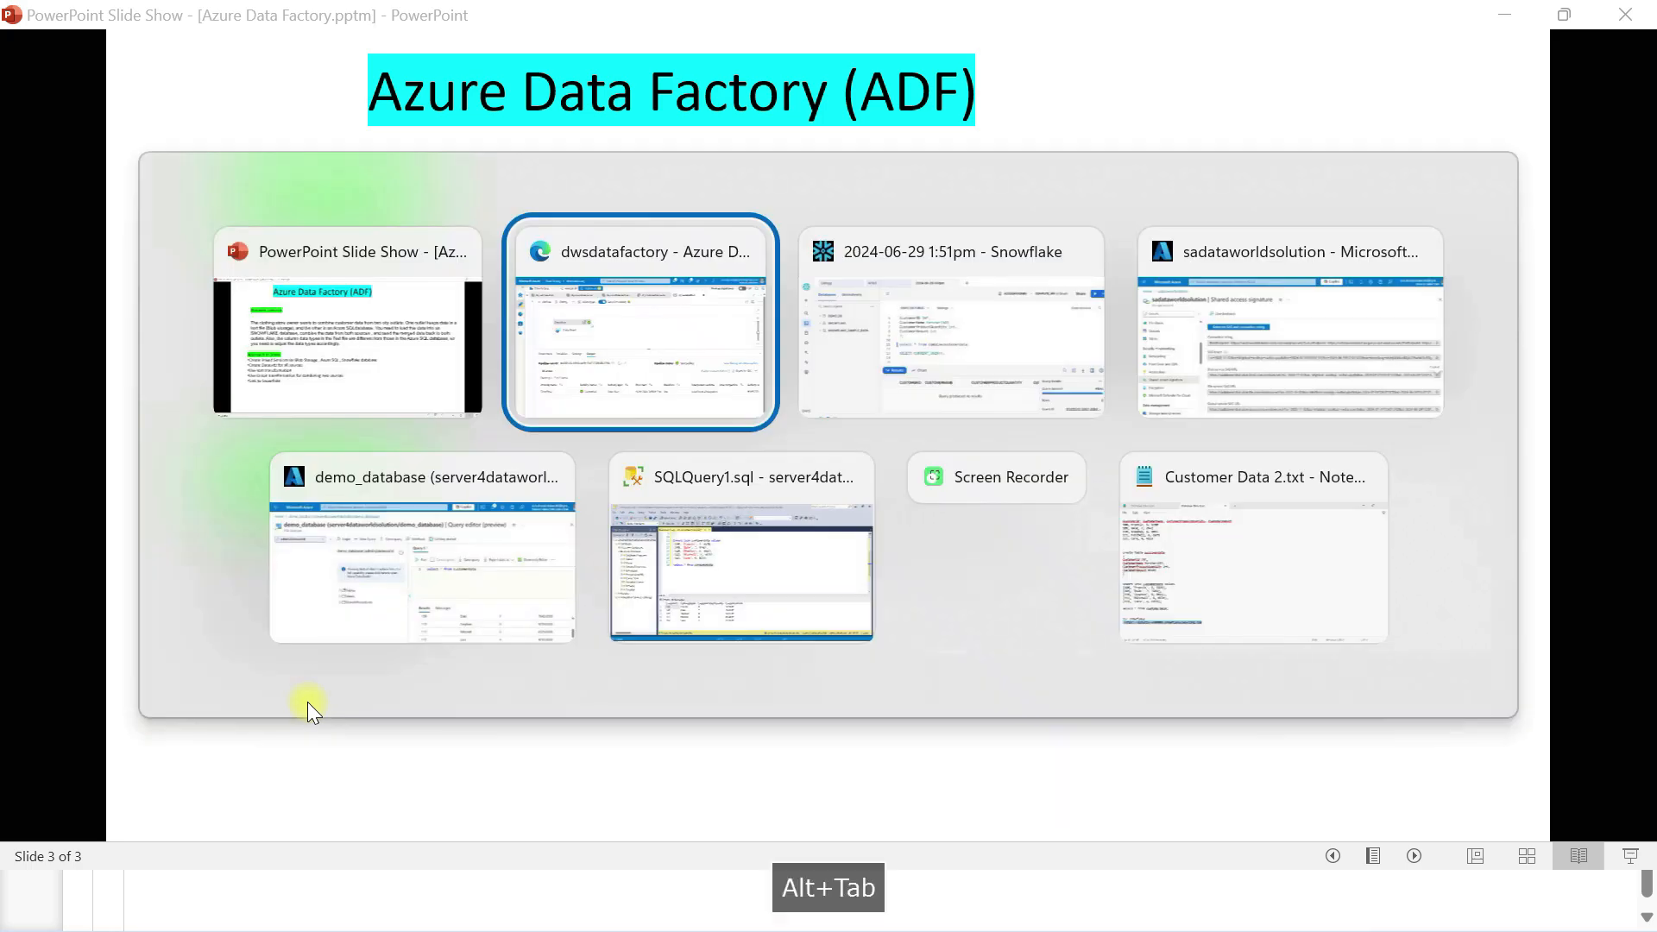
key(alt+Tab)
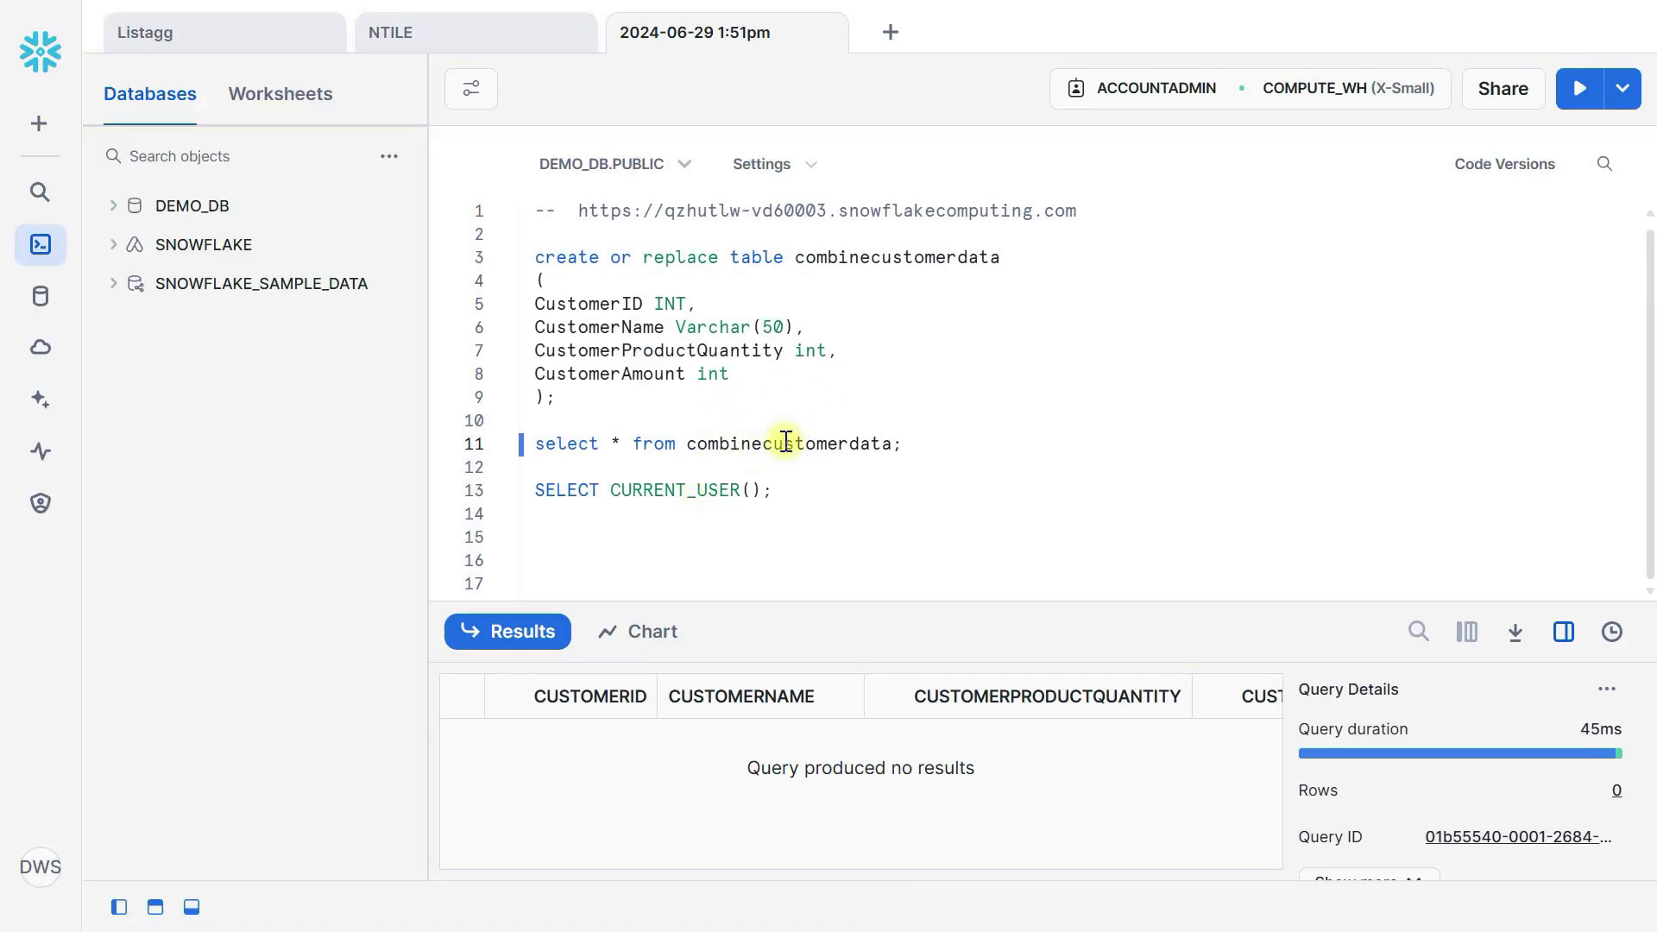
Rerun the select * query on combinecustomerdata, confirming 12 rows with customer IDs 101–112
key(ctrl+Return)
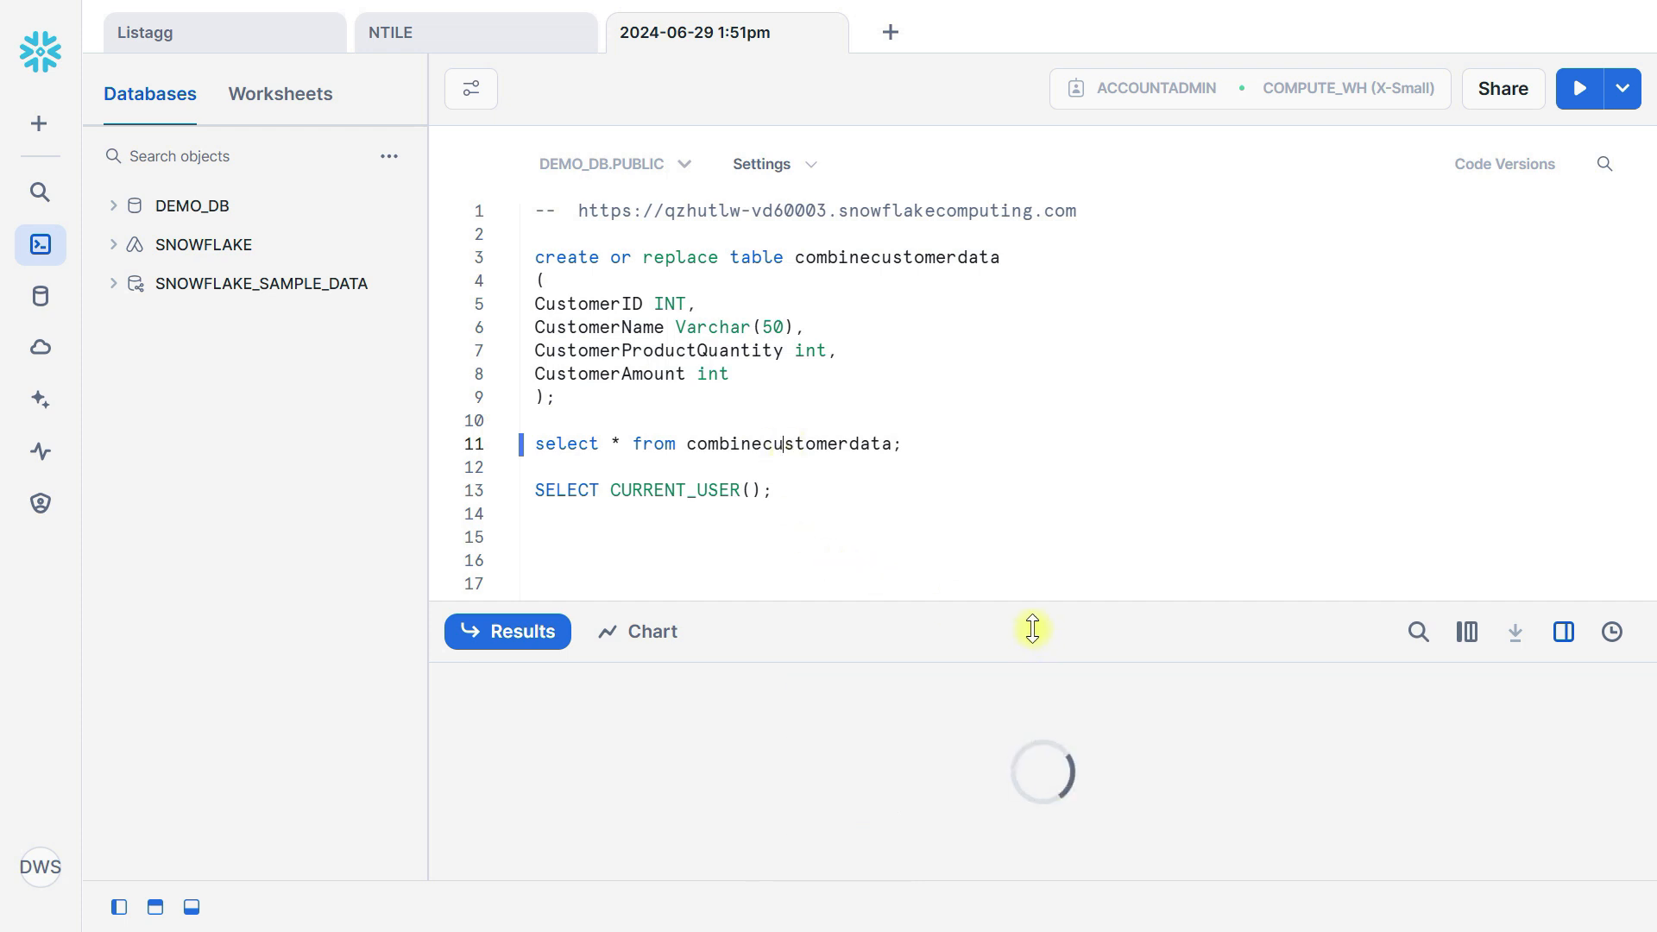
drag(1018, 606, 1002, 317)
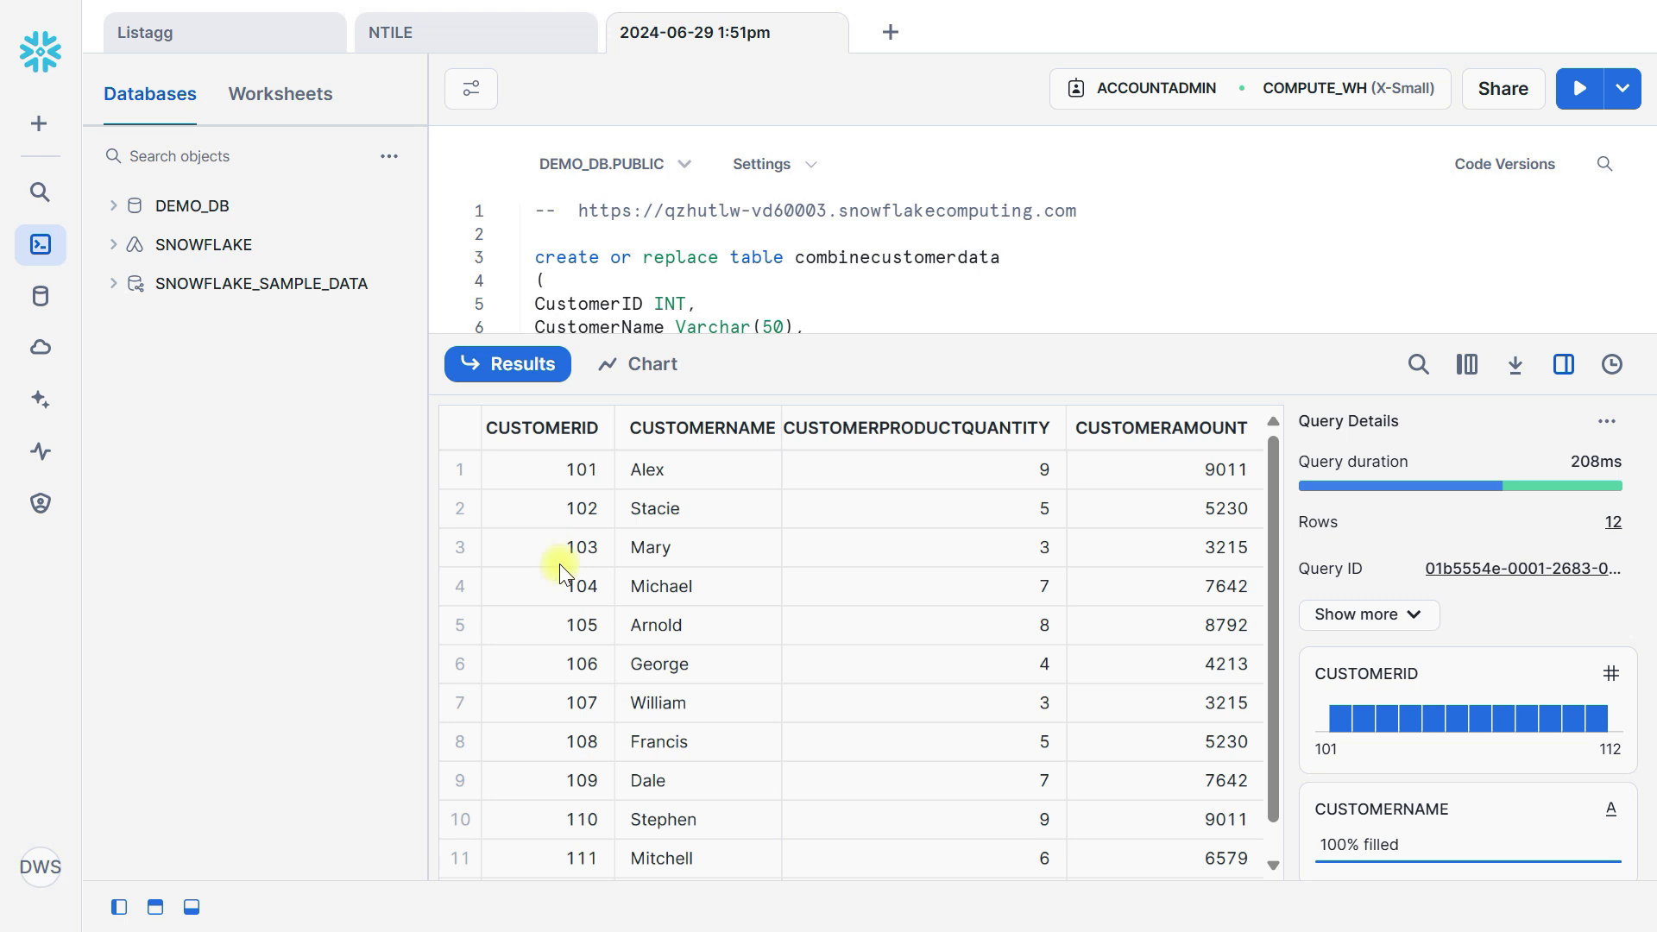
scroll(566, 861, down, 1)
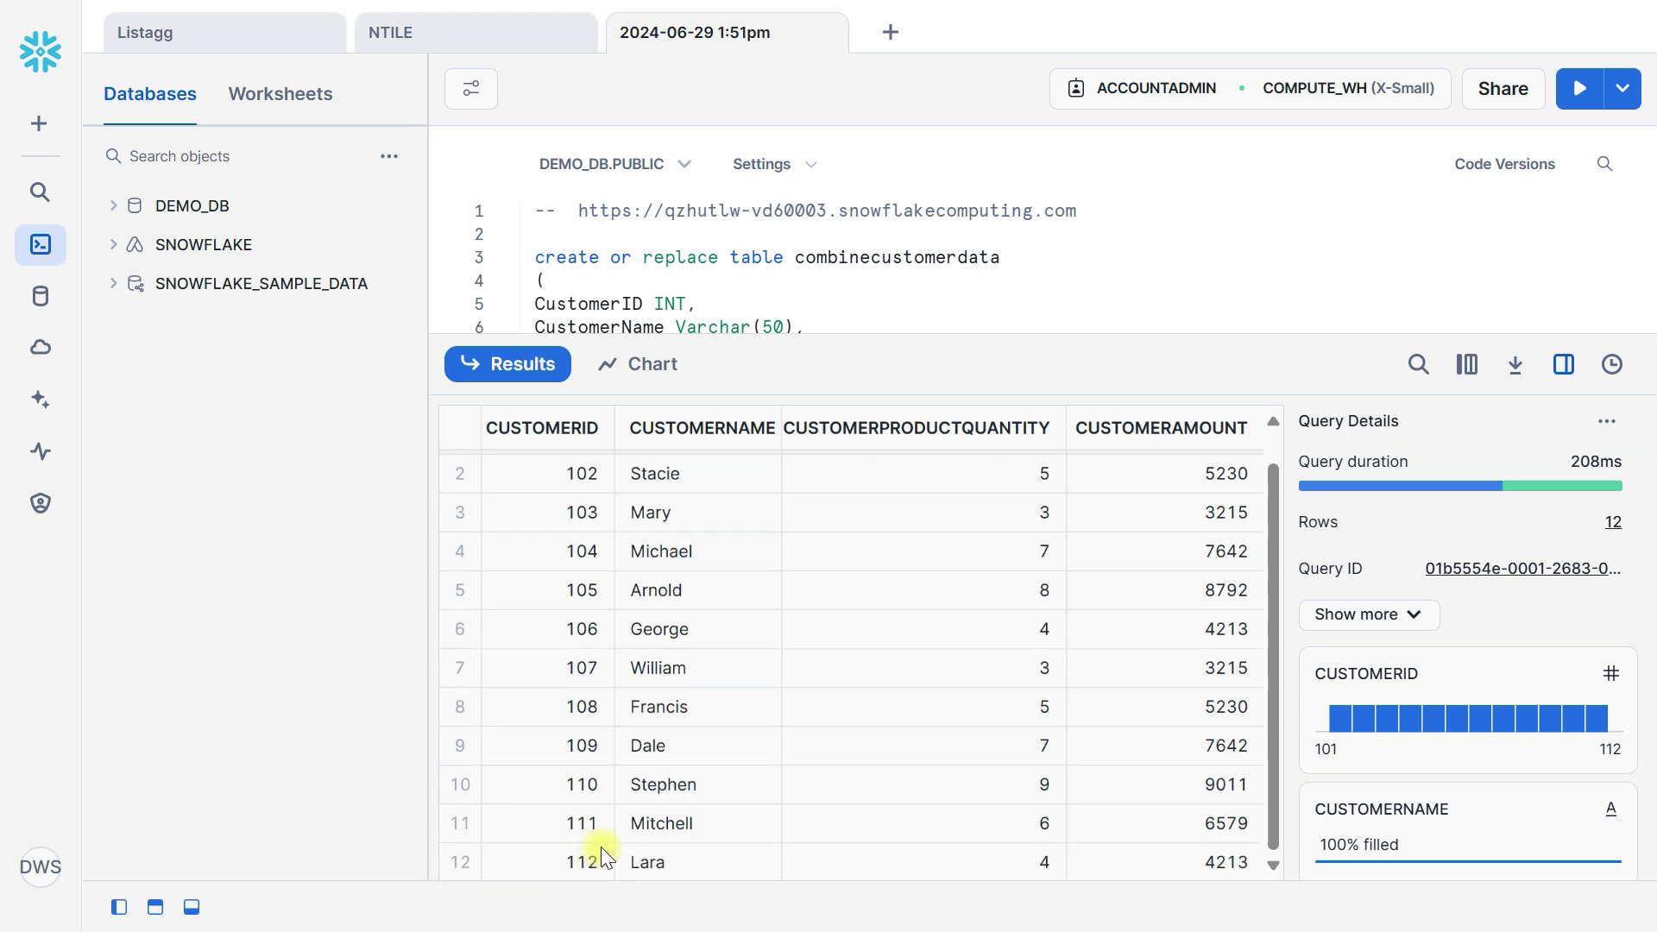
key(alt+Tab)
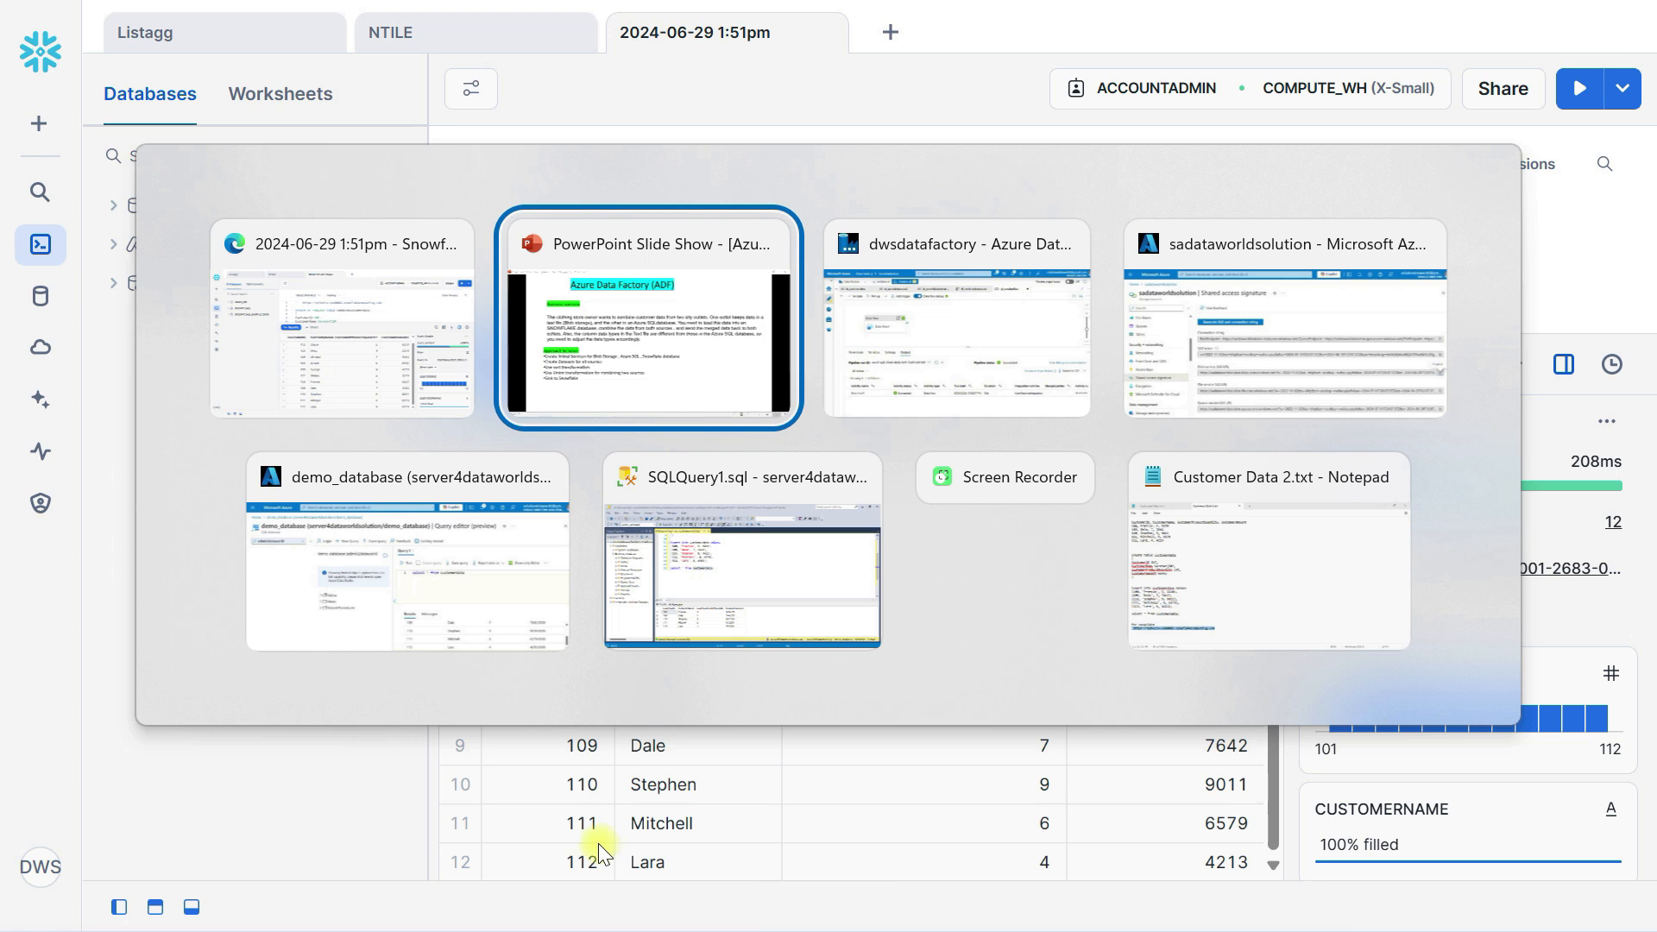
key(alt+Tab)
key(alt+Tab)
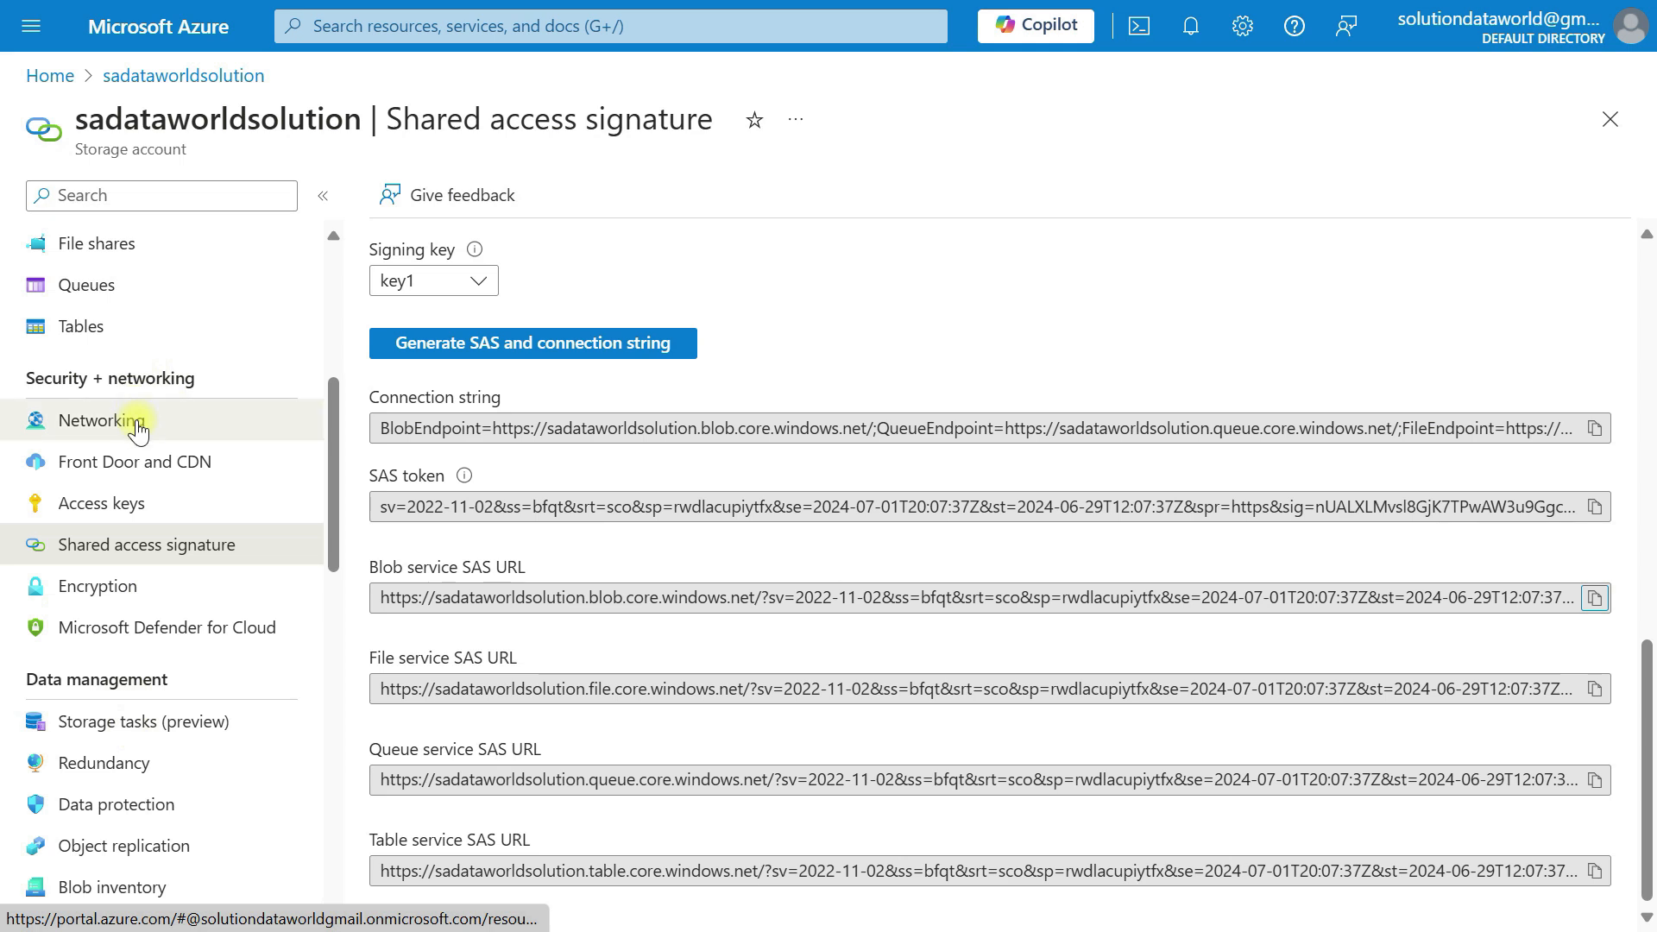
Preview Customer Data 1.csv in the rowfiledata container, showing its seven rows, IDs 101–107
scroll(138, 429, up, 5)
click(136, 604)
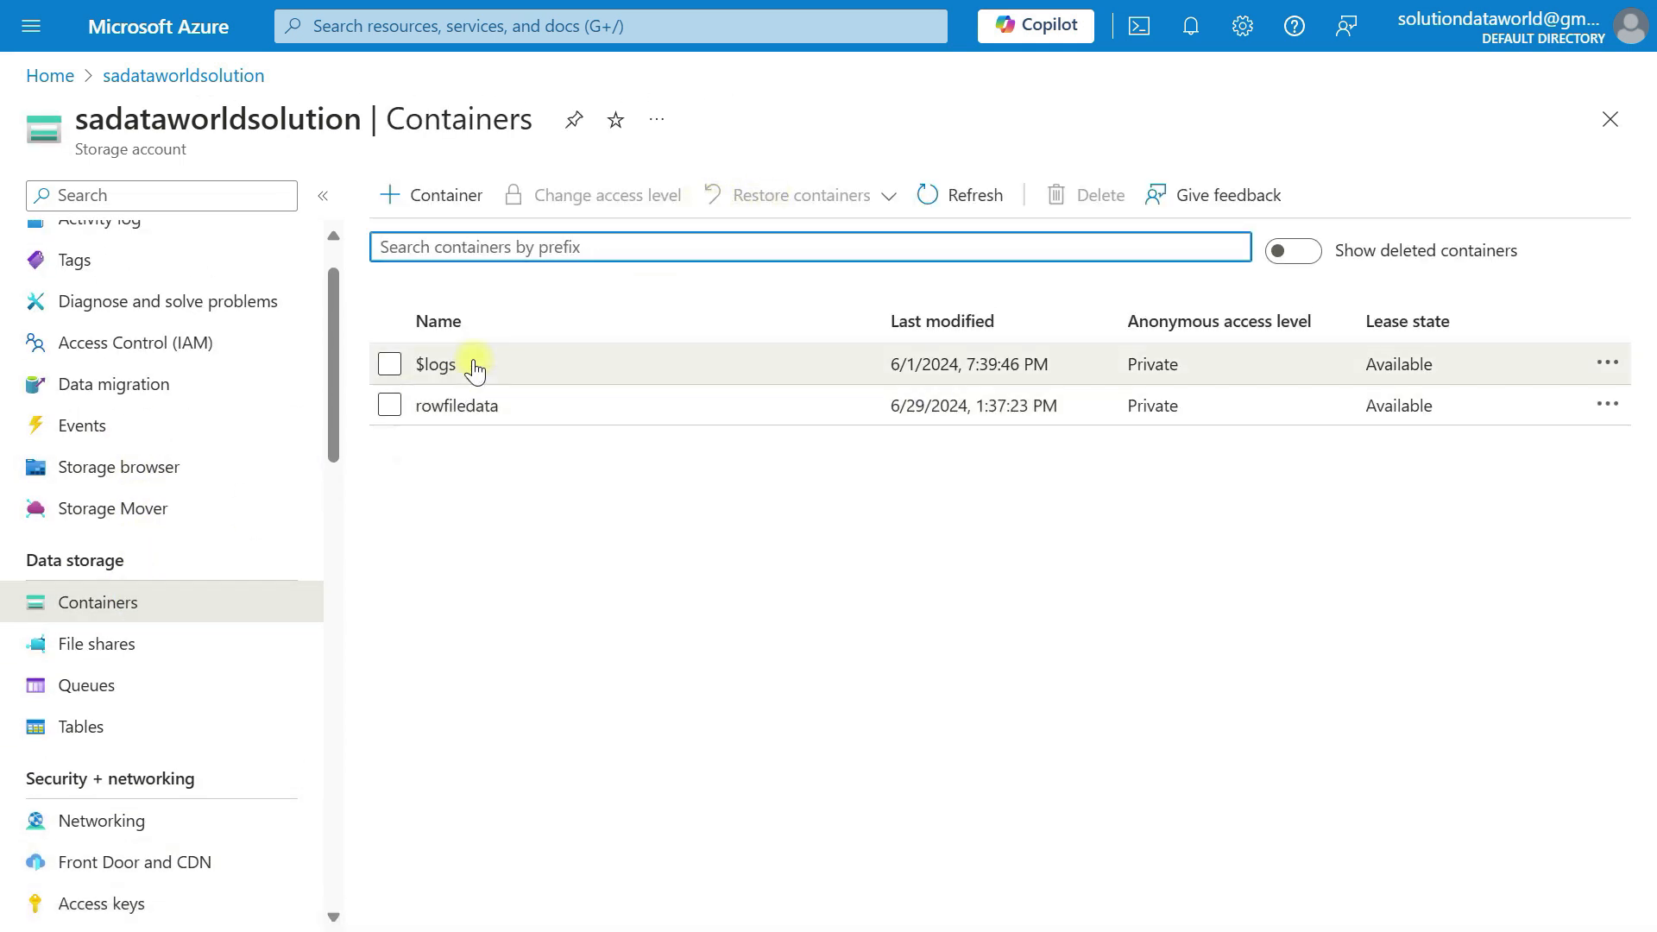
click(474, 409)
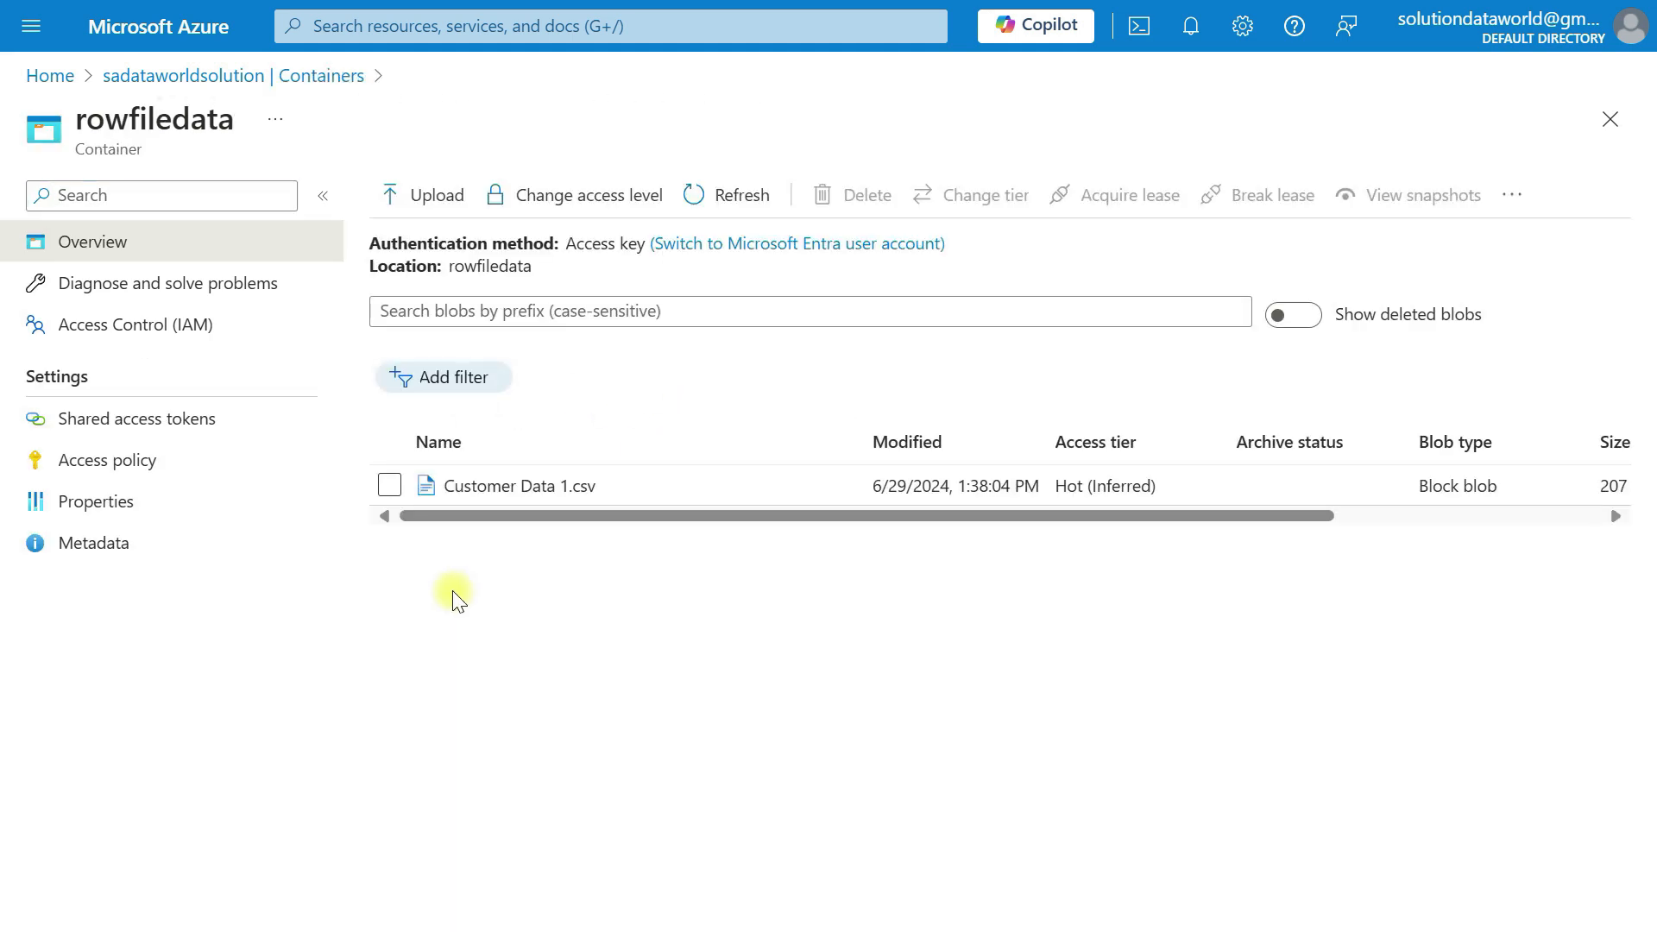
click(500, 485)
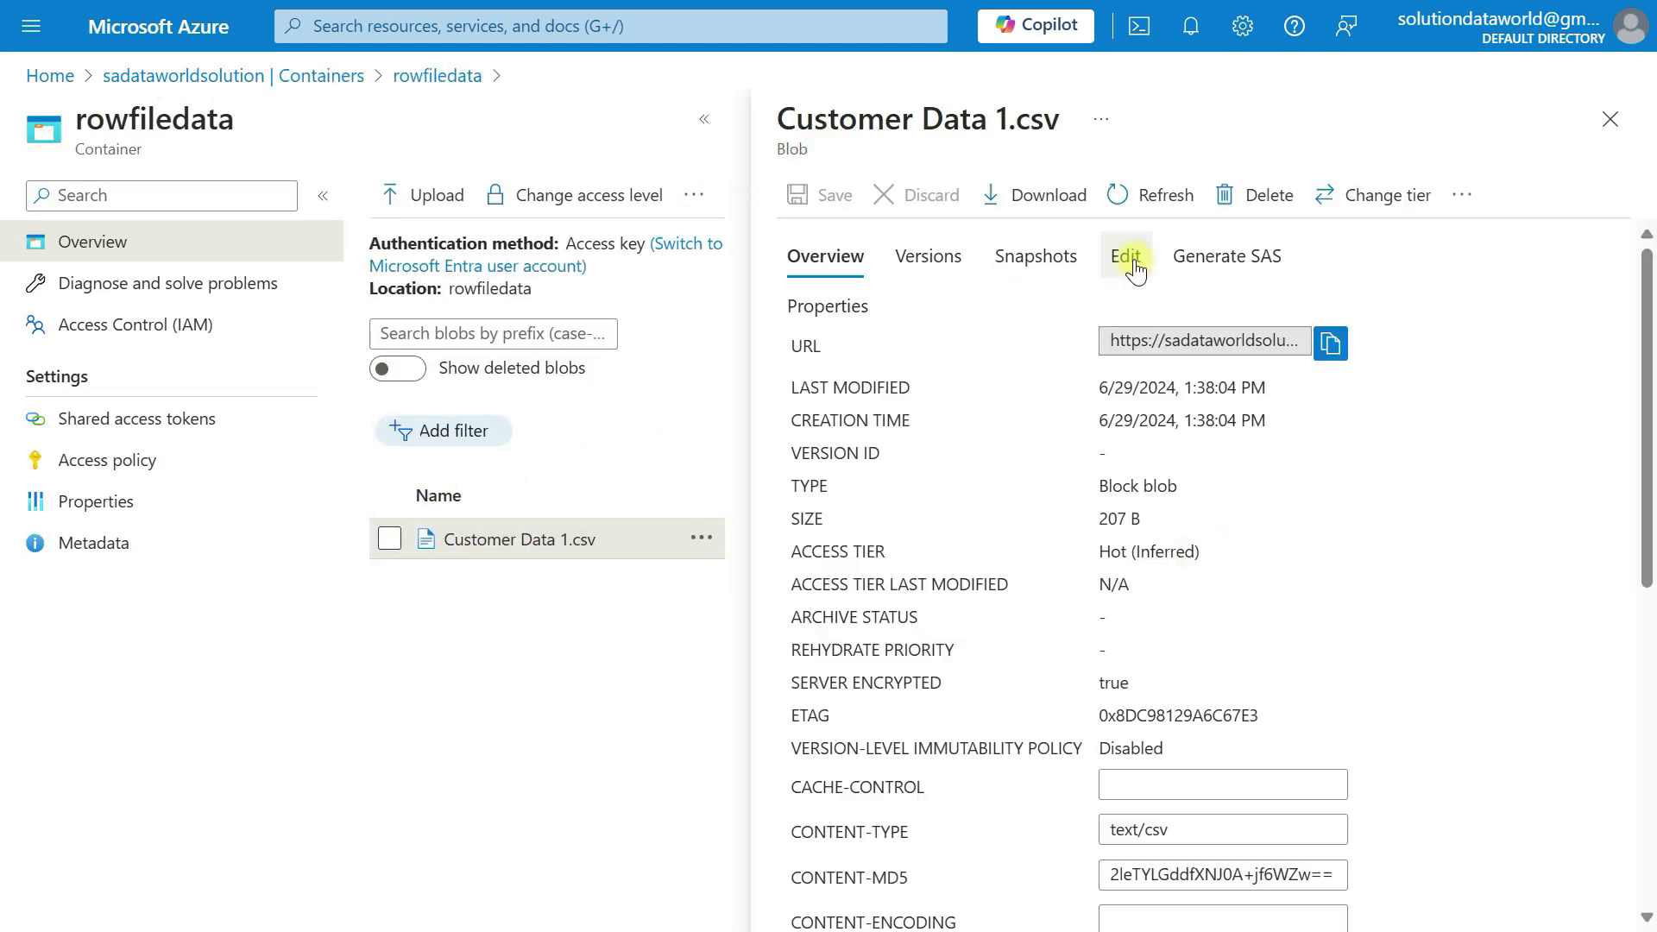
click(1127, 257)
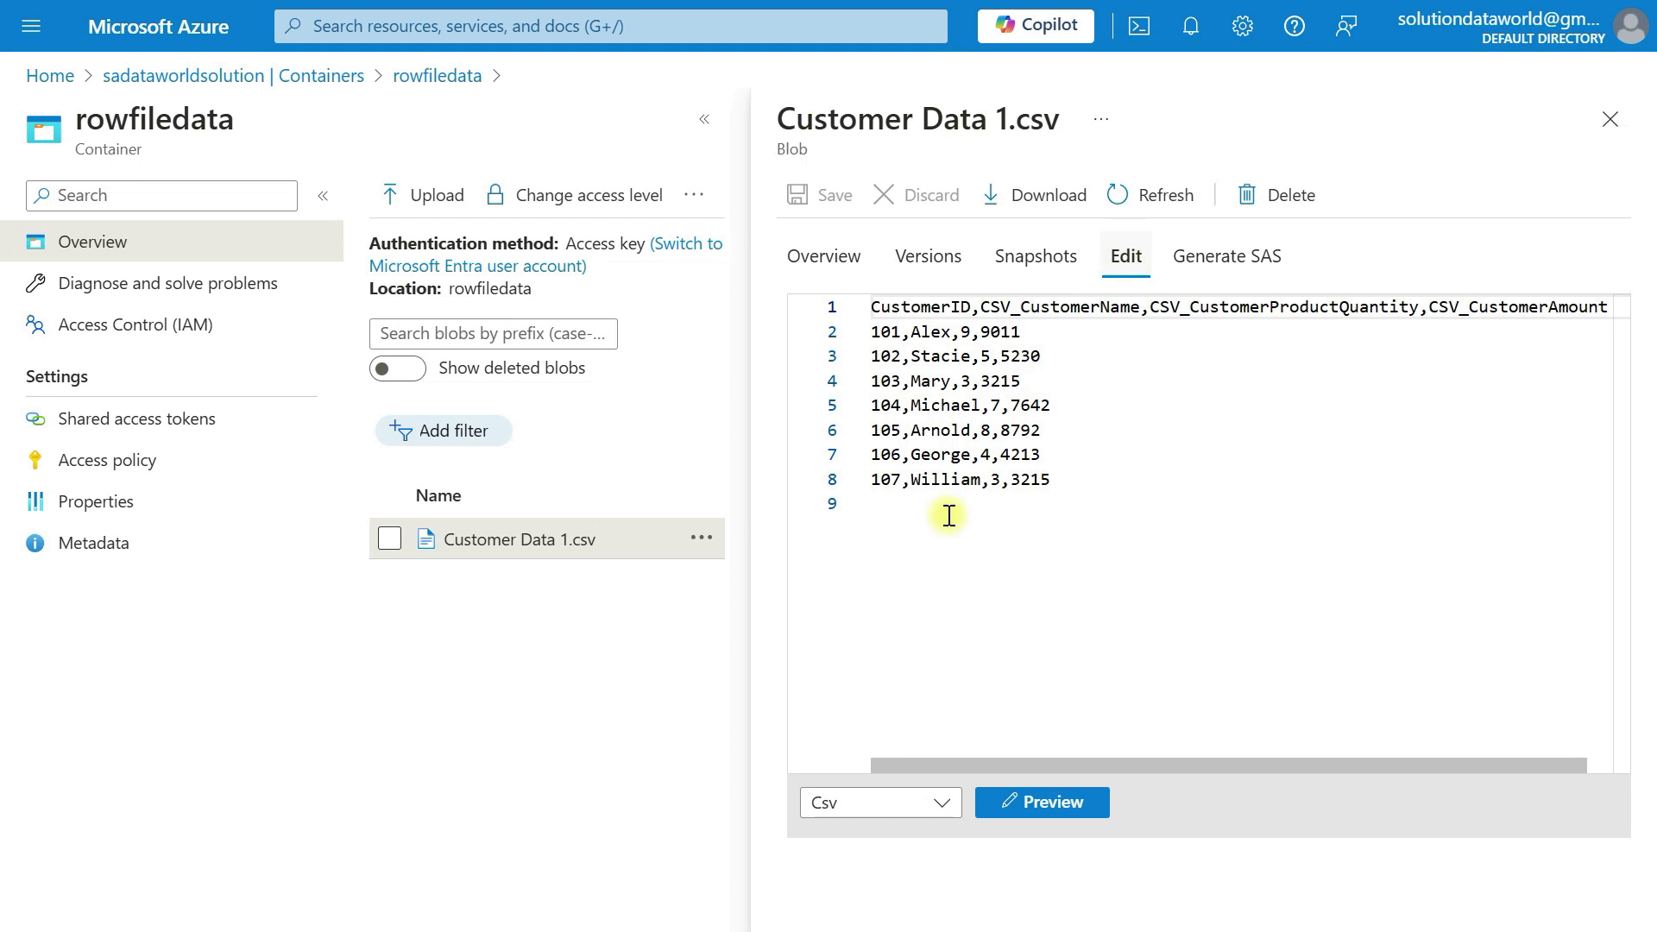
click(1039, 815)
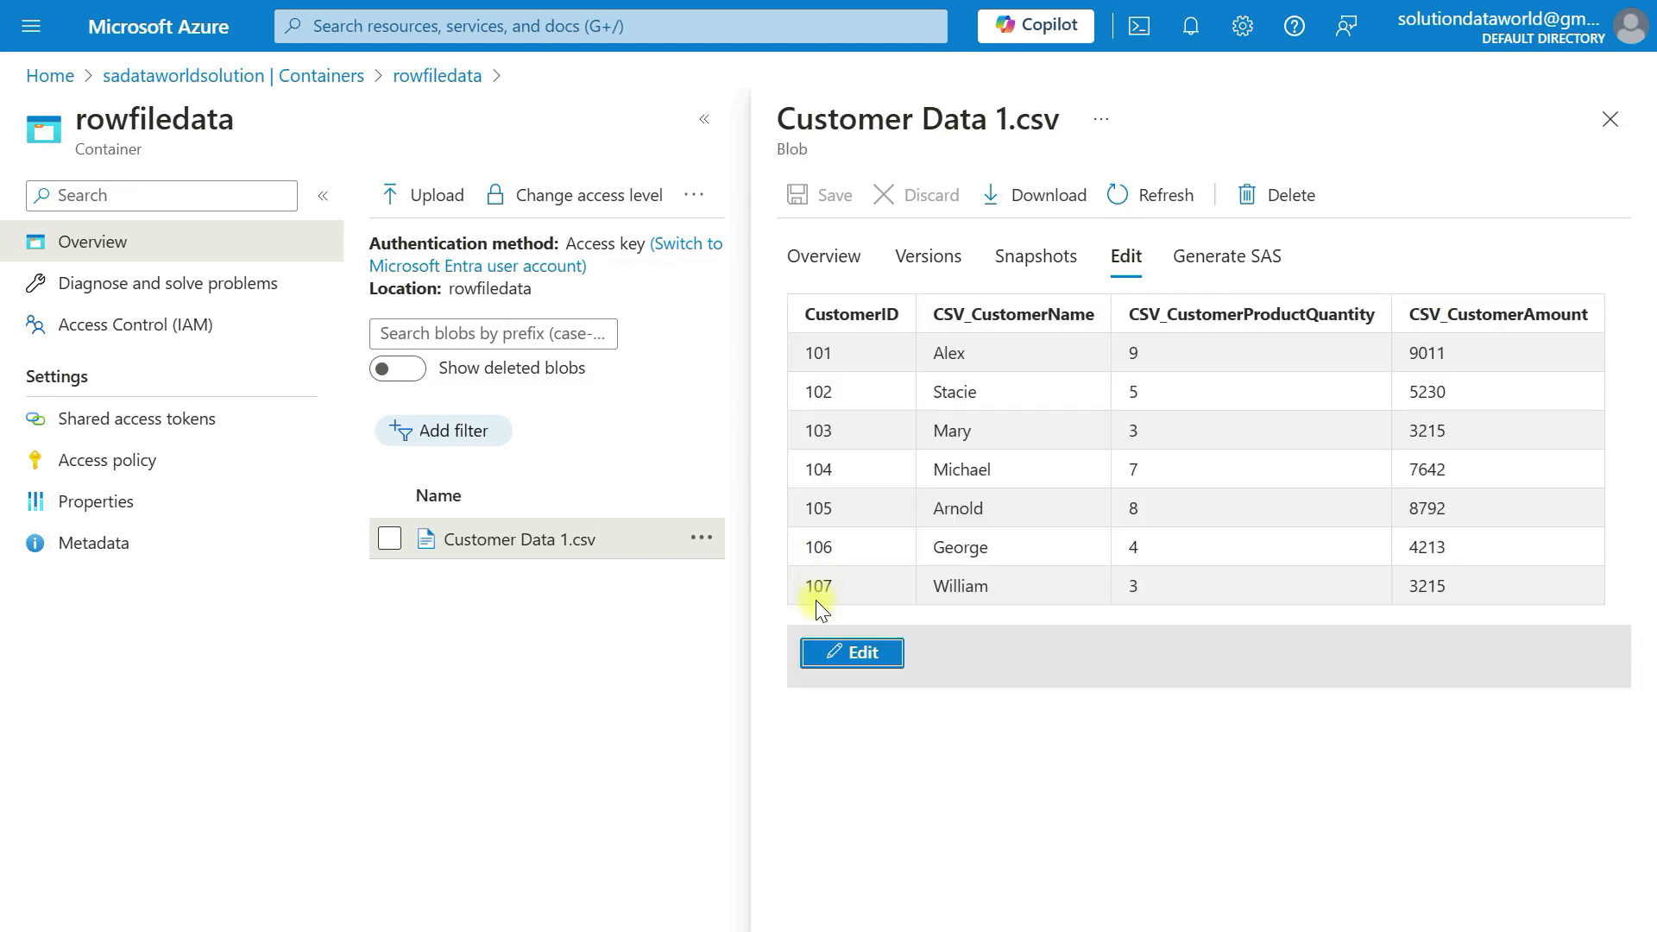
key(alt+Tab)
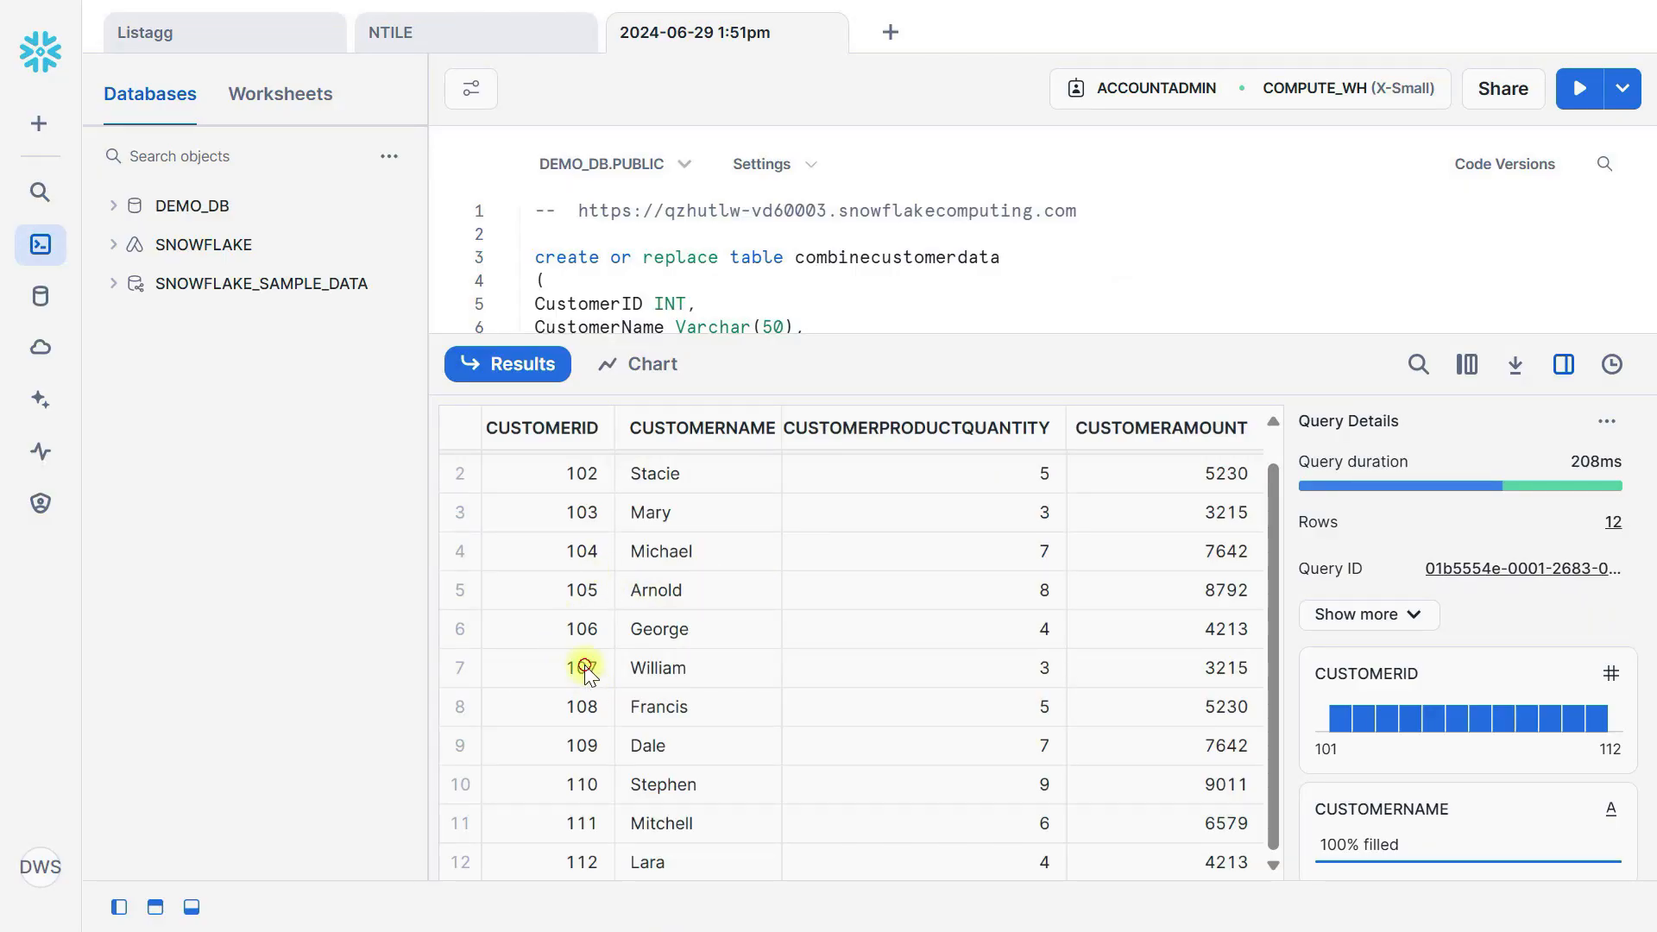
Highlight the combined Snowflake result rows for customer IDs 108 through 112
click(582, 667)
drag(580, 709, 575, 861)
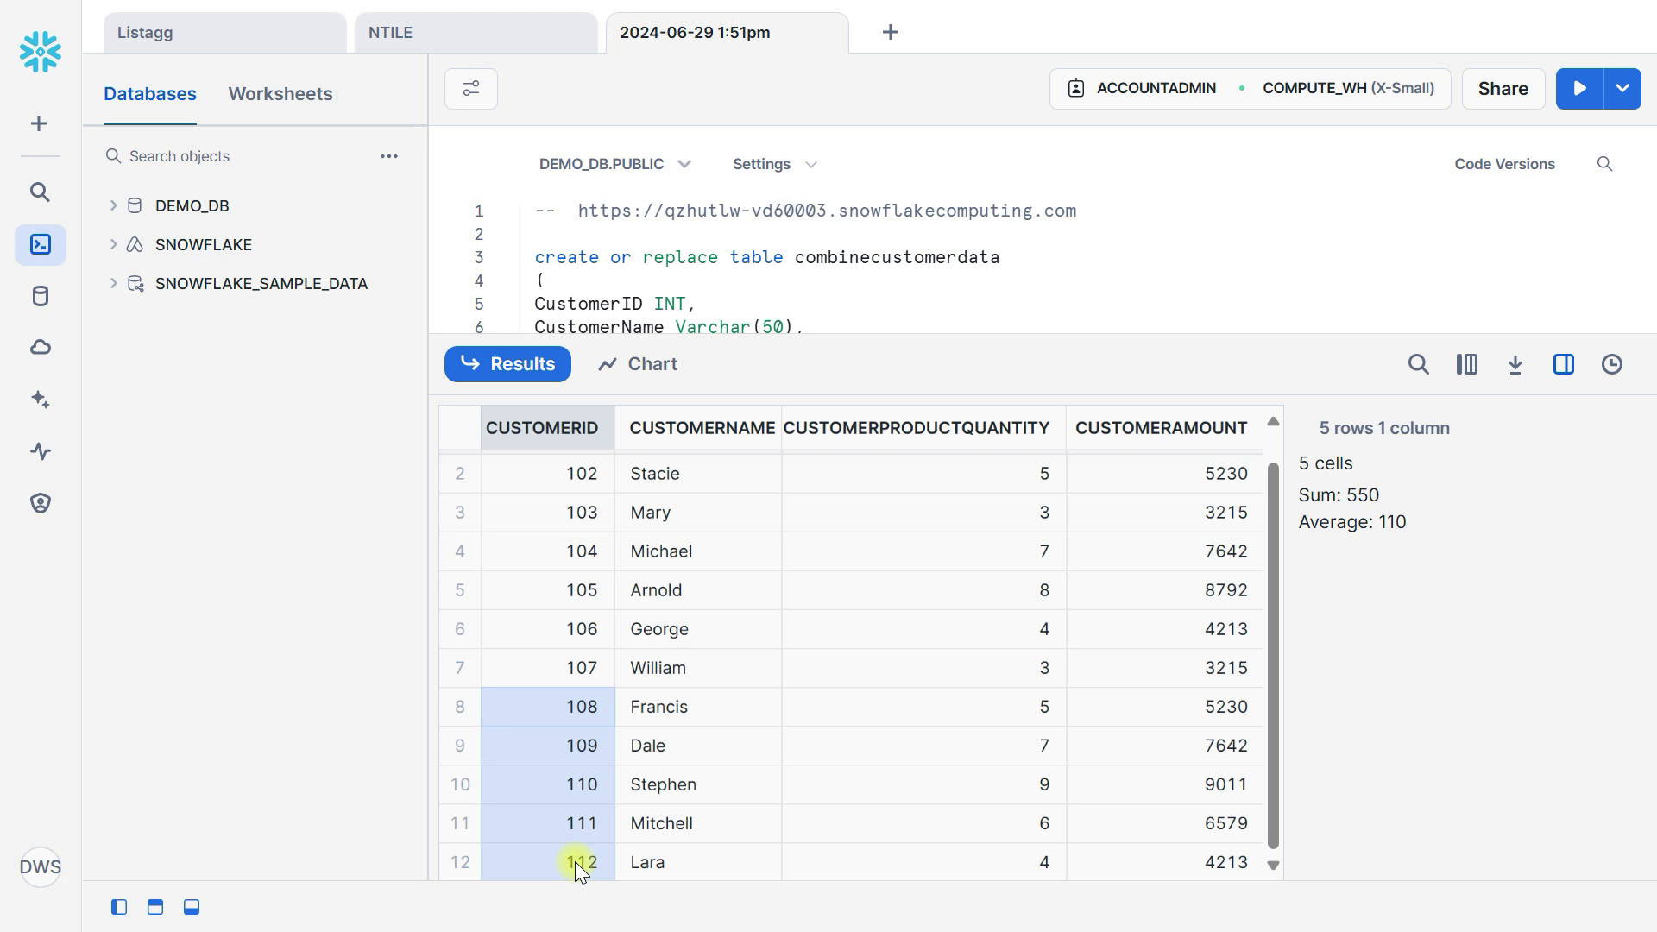
click(575, 861)
Hide the query details panel and enlarge the editor to review the full SQL script
click(1564, 363)
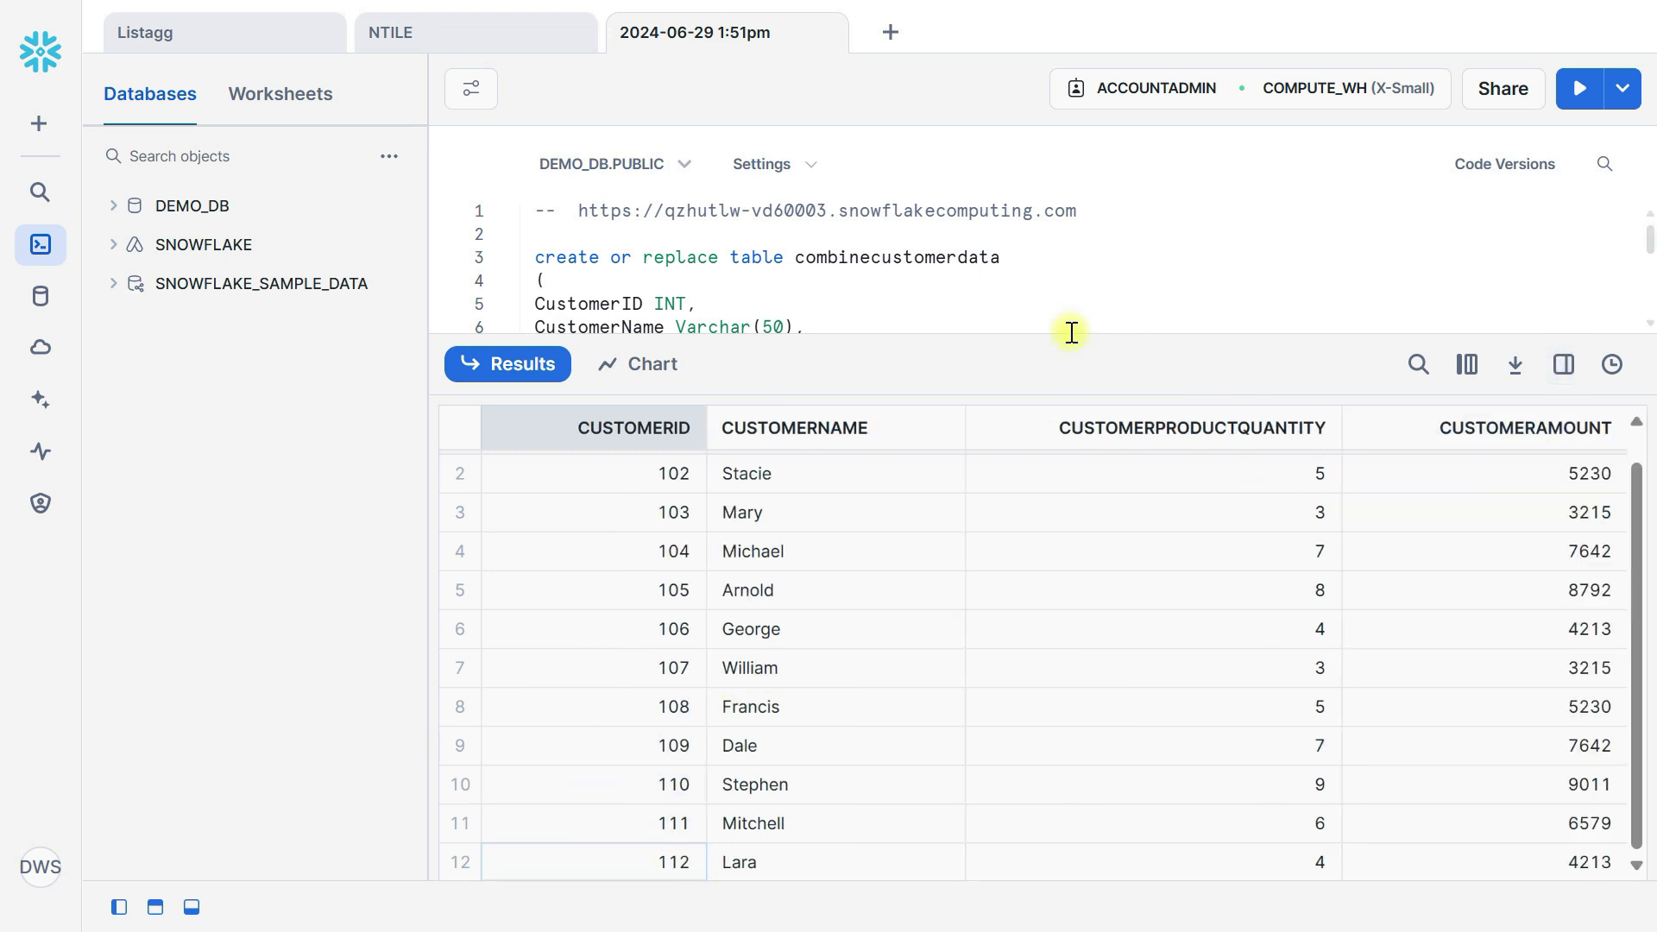
drag(1068, 333, 1089, 469)
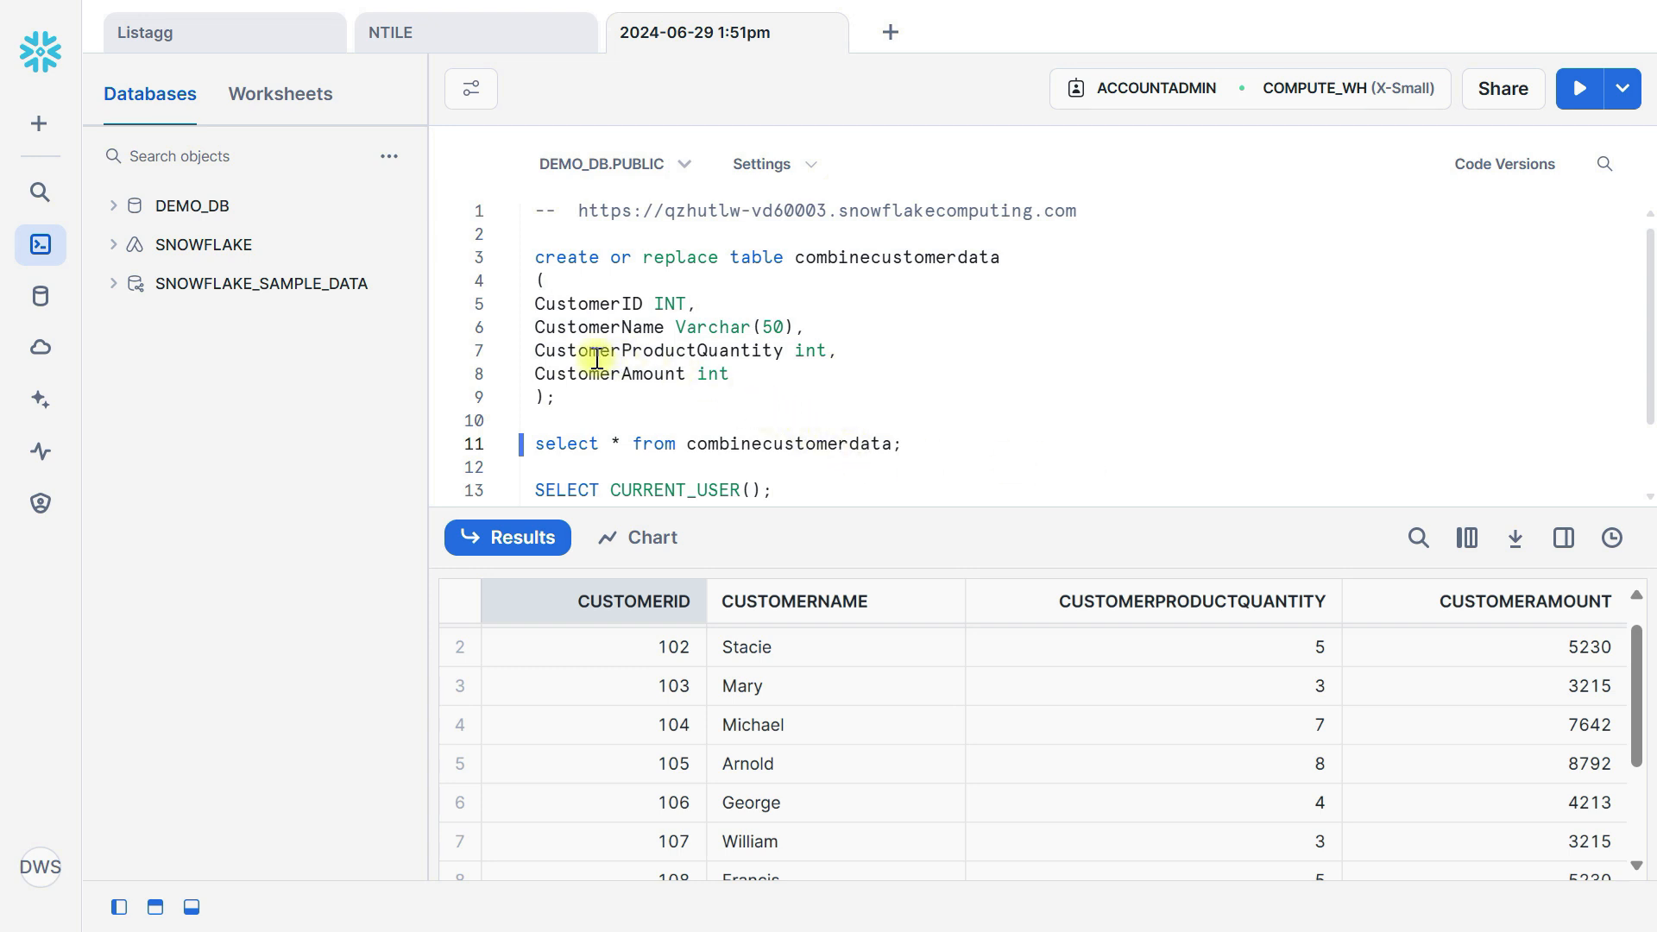
scroll(803, 429, down, 2)
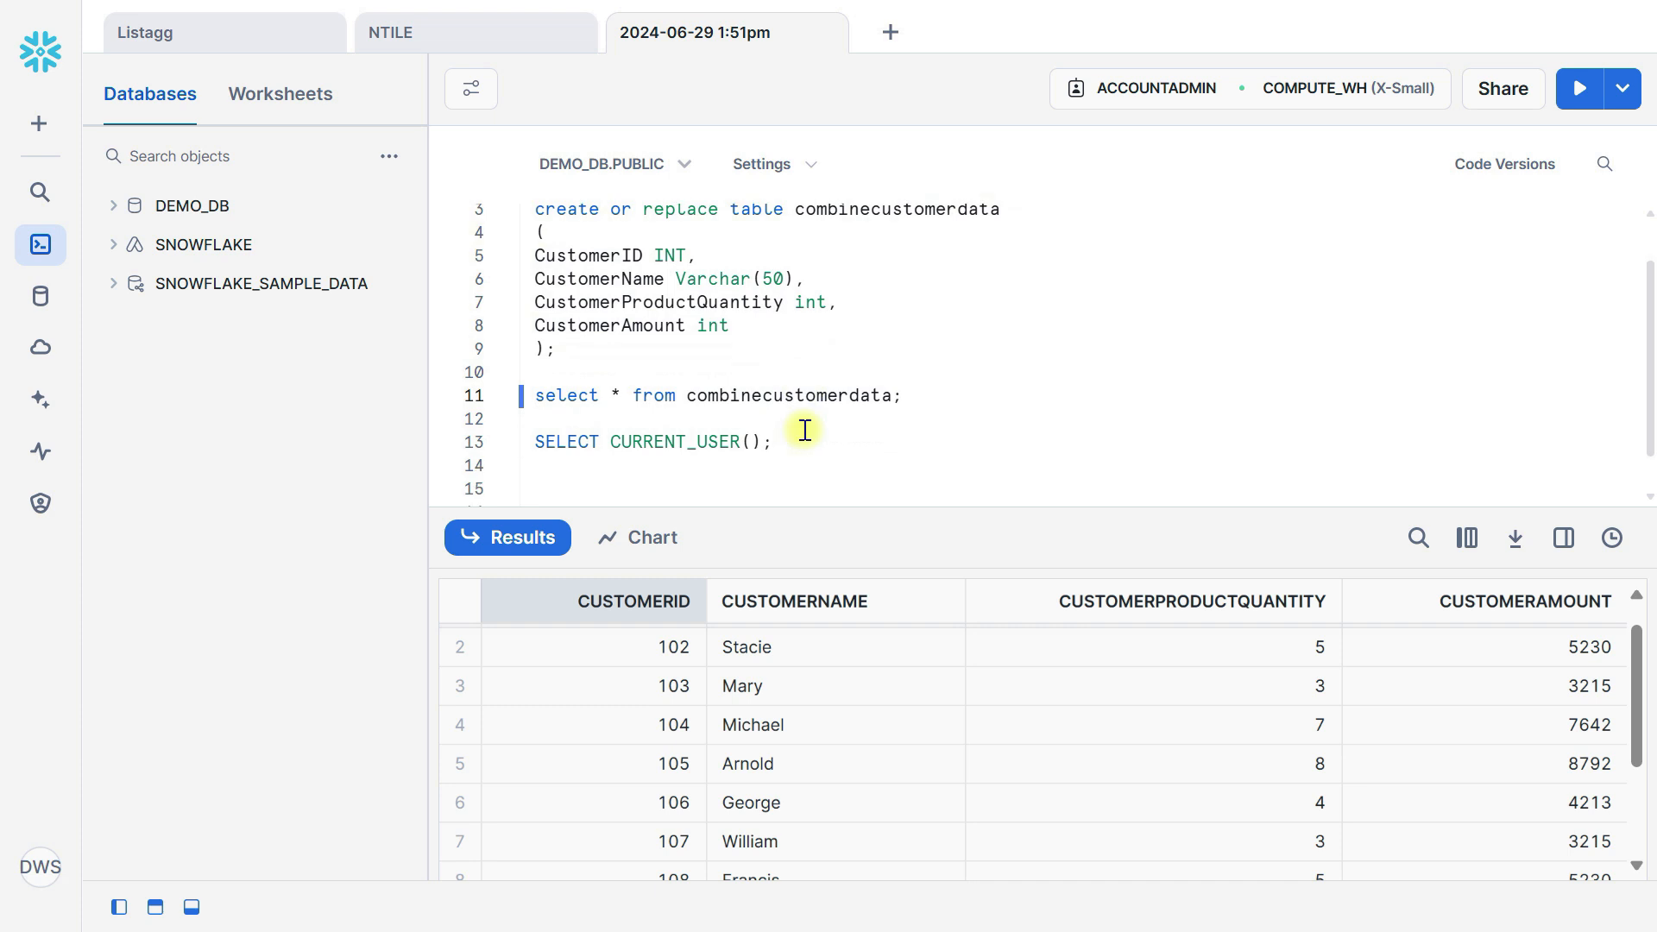
key(alt+Tab)
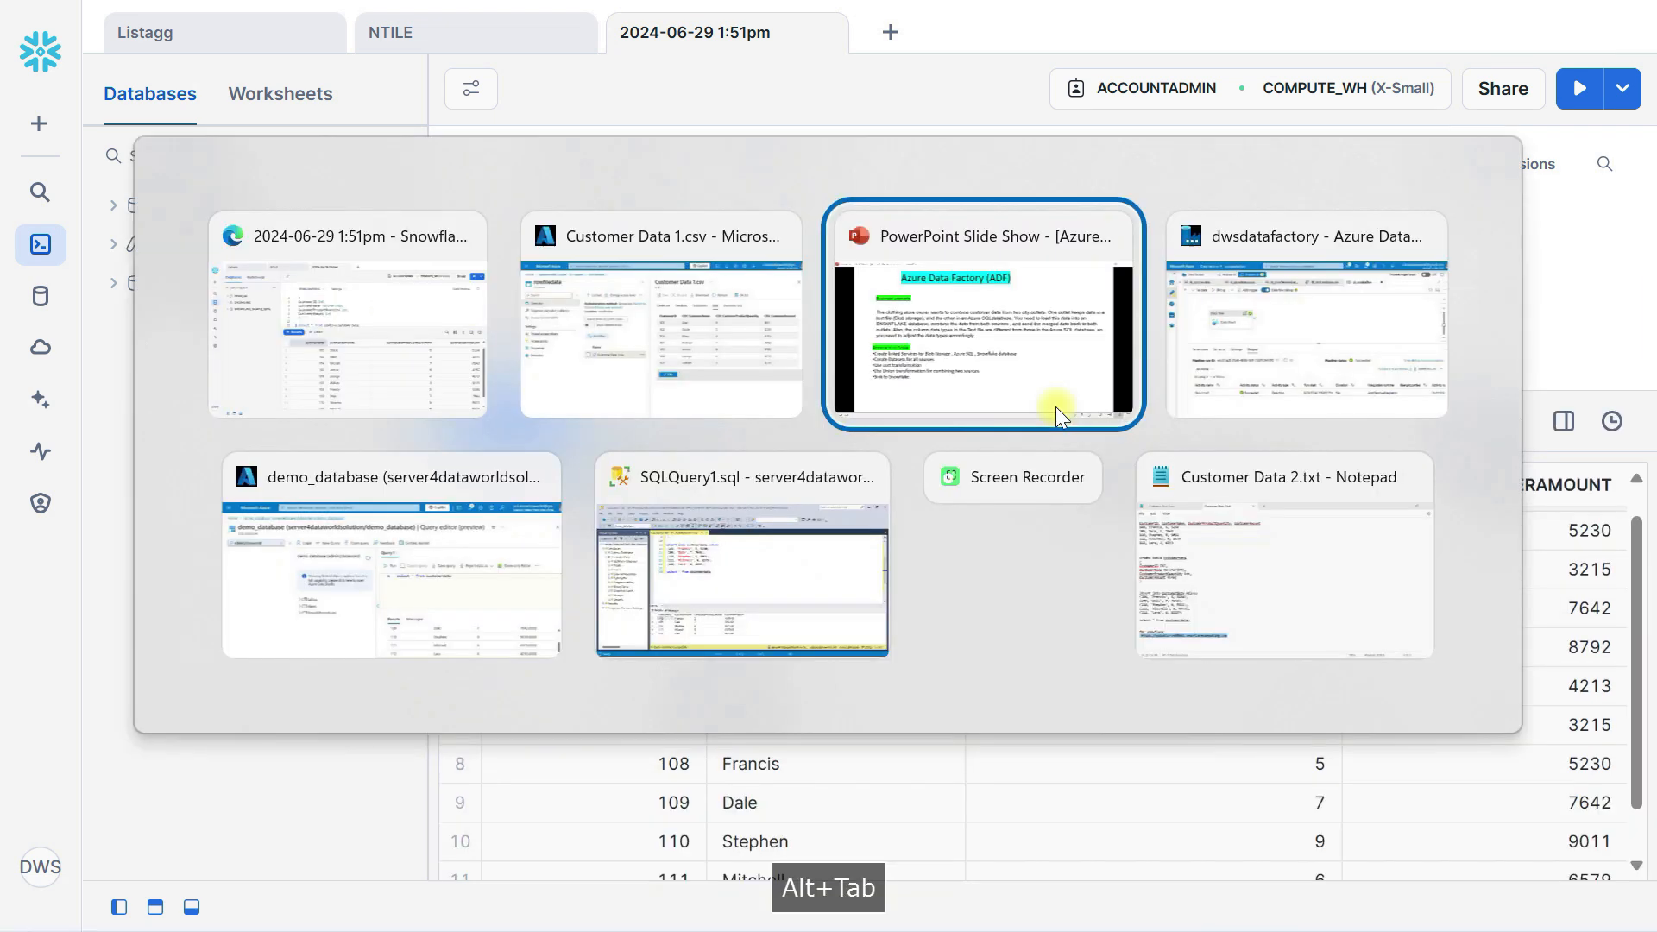